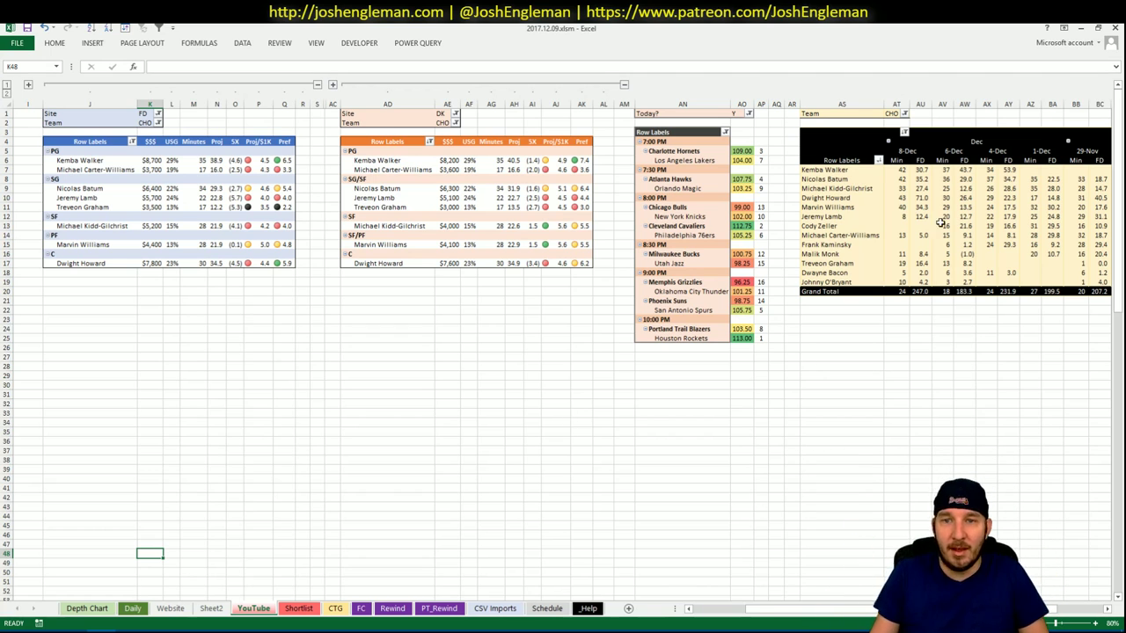
Pick the Charlotte Hornets game in the schedule pivot on the workbook.
click(674, 142)
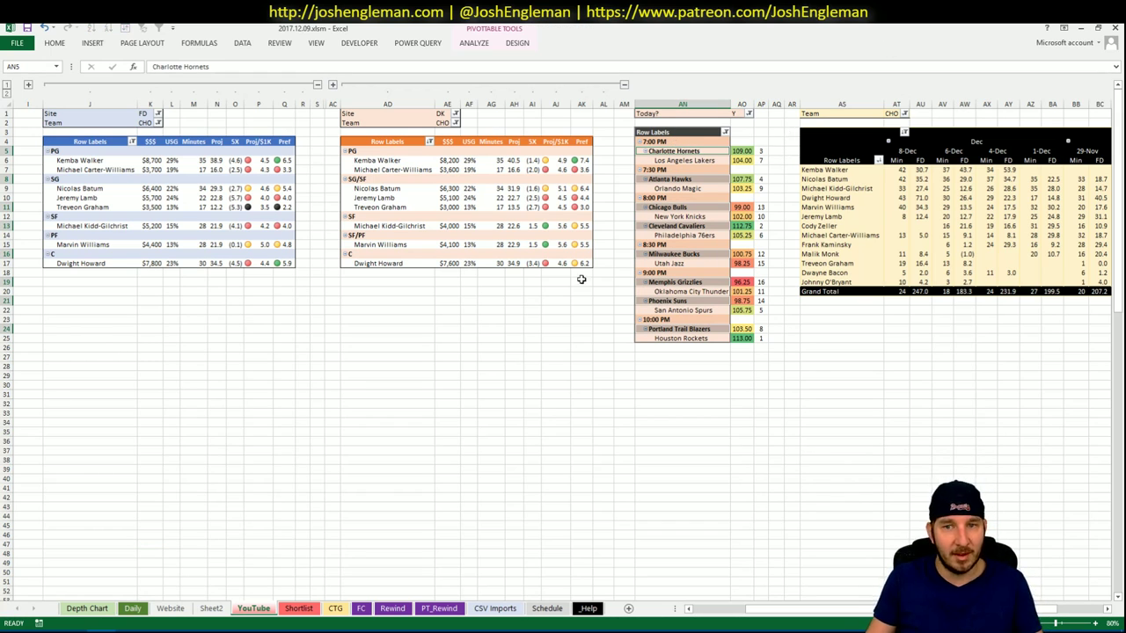
click(474, 301)
click(474, 290)
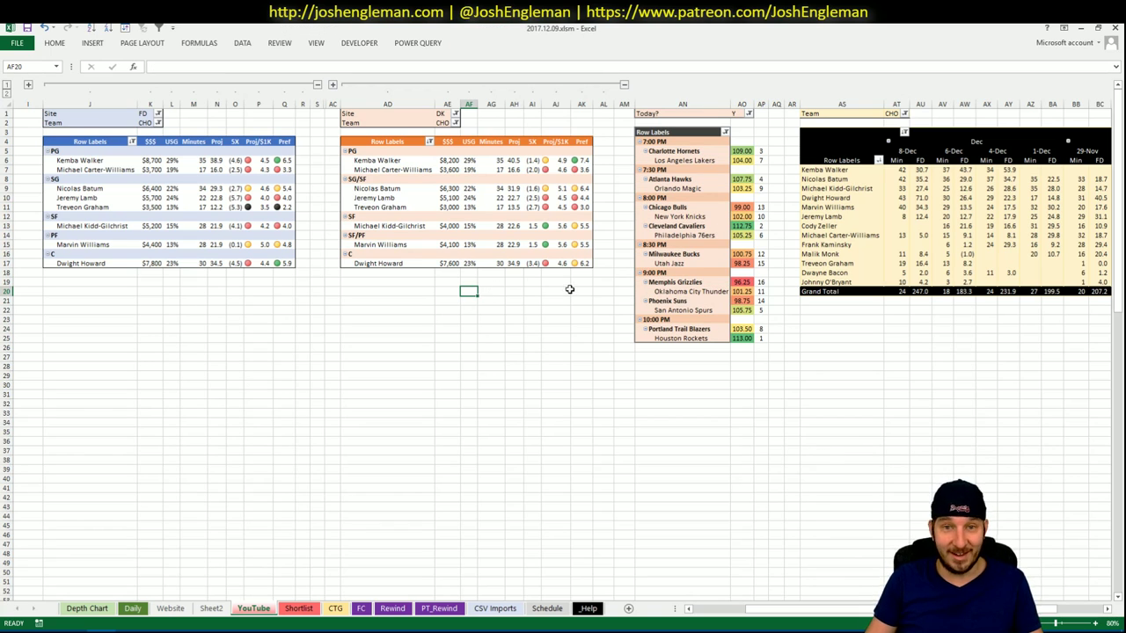
click(553, 309)
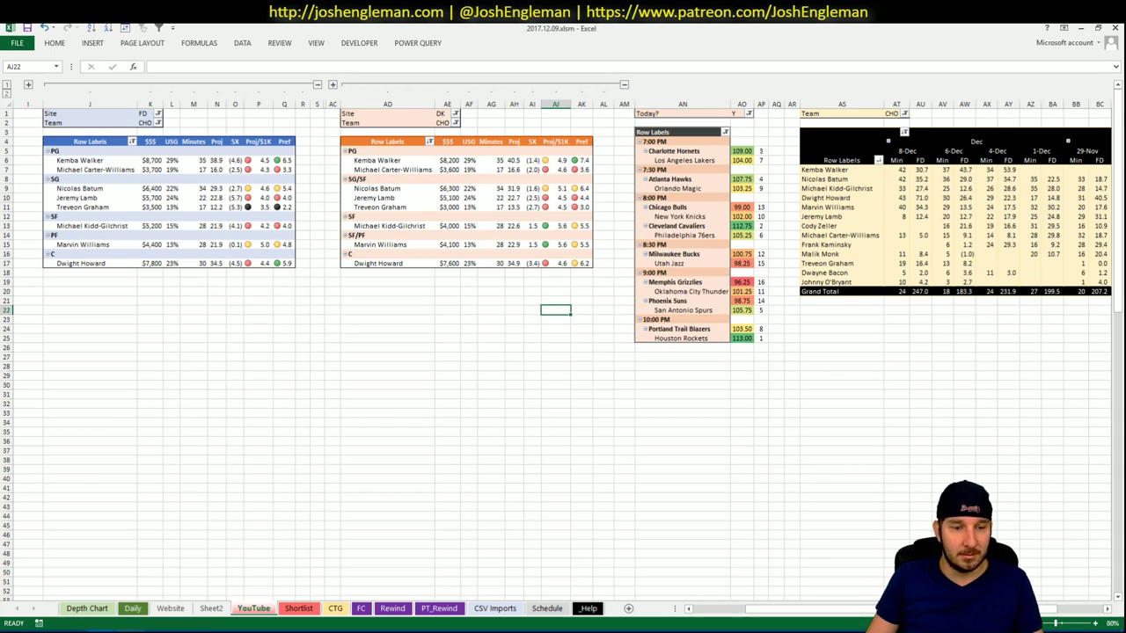
mouse_move(131, 629)
click(105, 603)
key(alt+Tab)
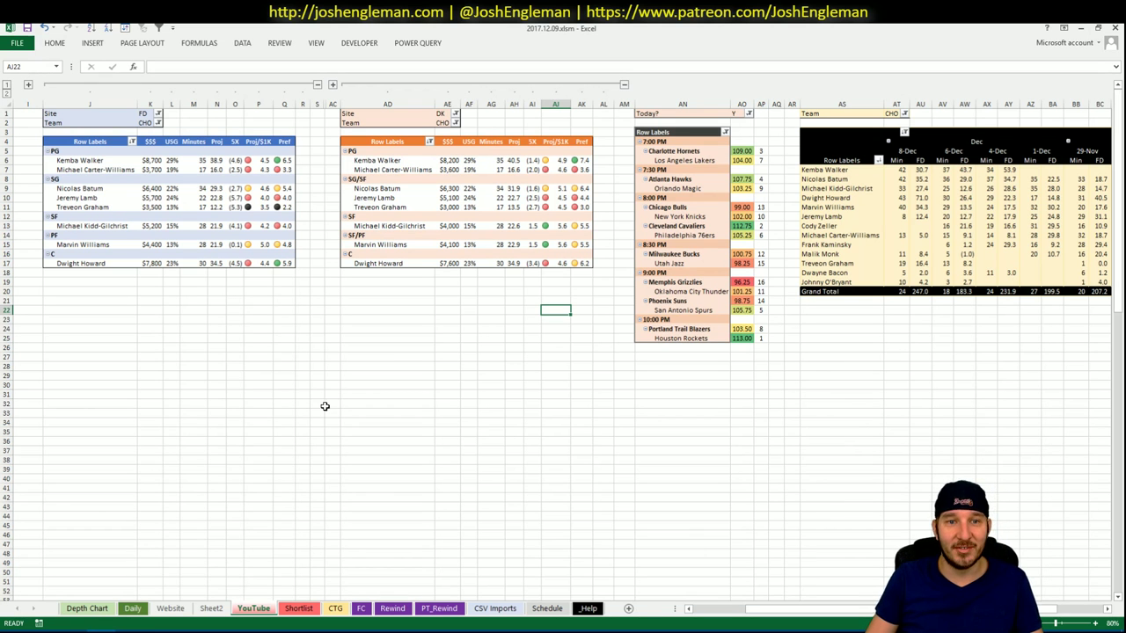
click(420, 349)
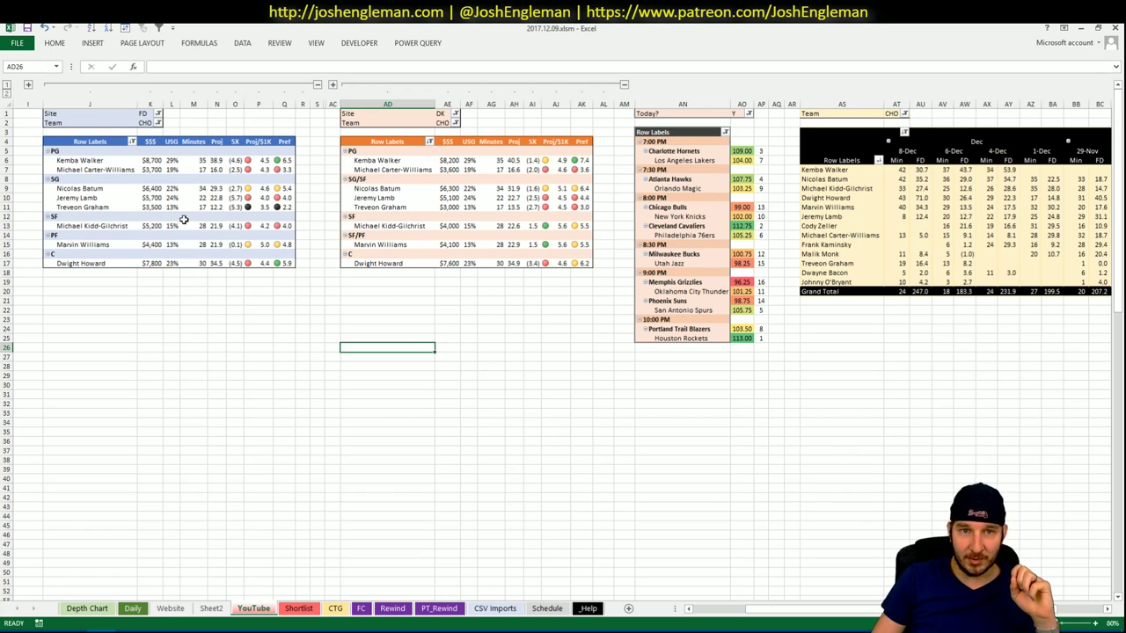
click(256, 338)
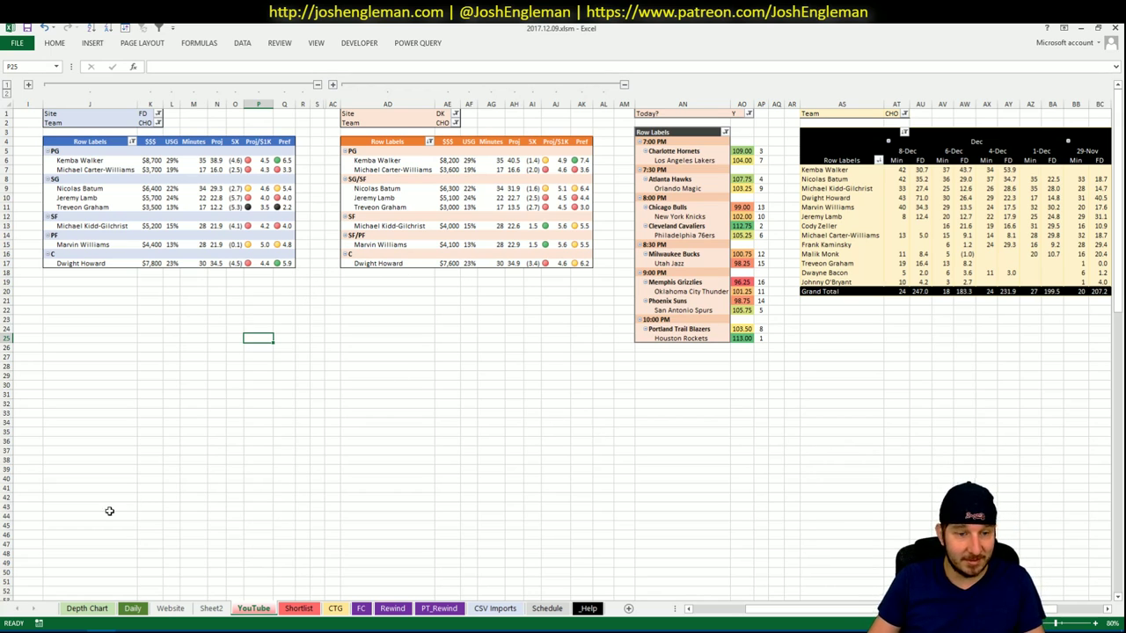
Check Frank Kaminsky's row in the Daily sheet's player table.
key(alt+Tab)
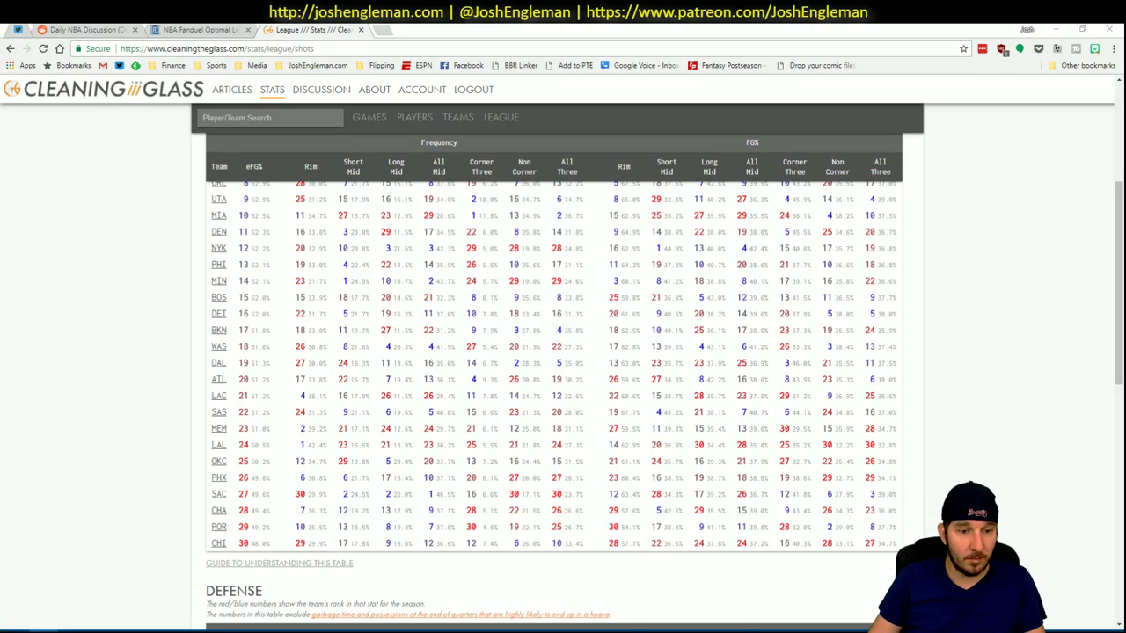
key(alt+Tab)
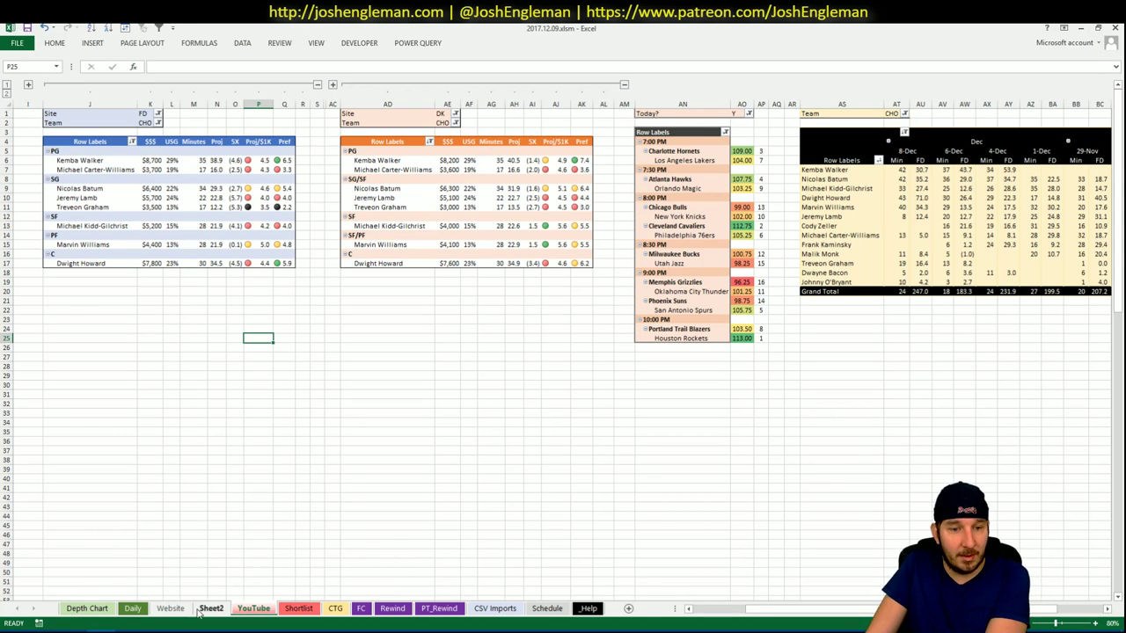
click(132, 609)
click(127, 397)
scroll(182, 324, down, 1)
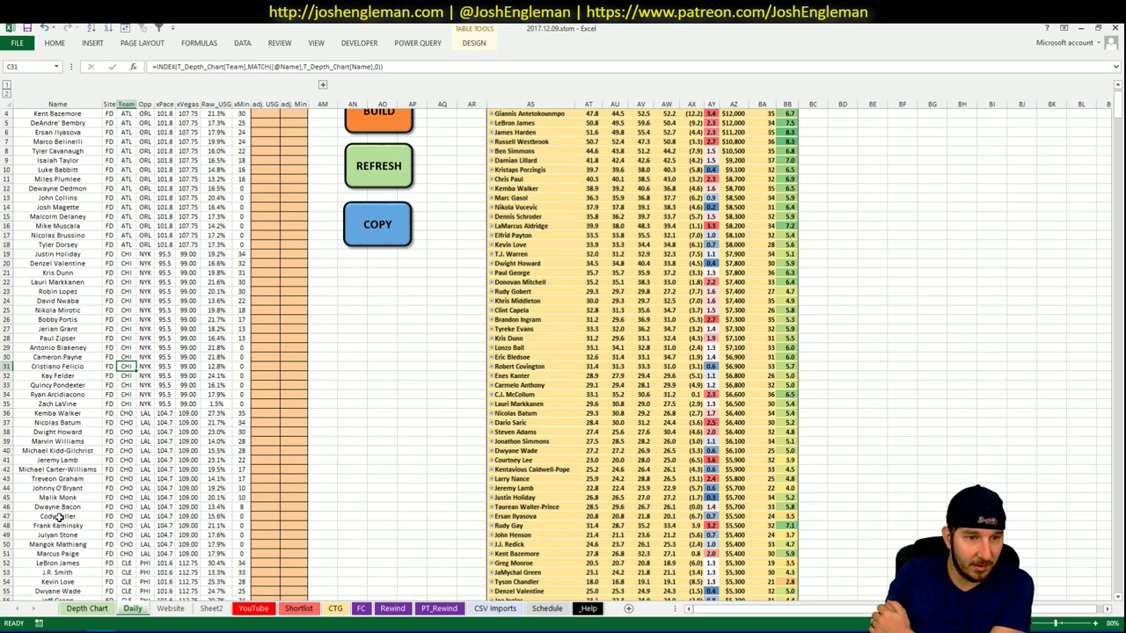
drag(54, 525, 235, 525)
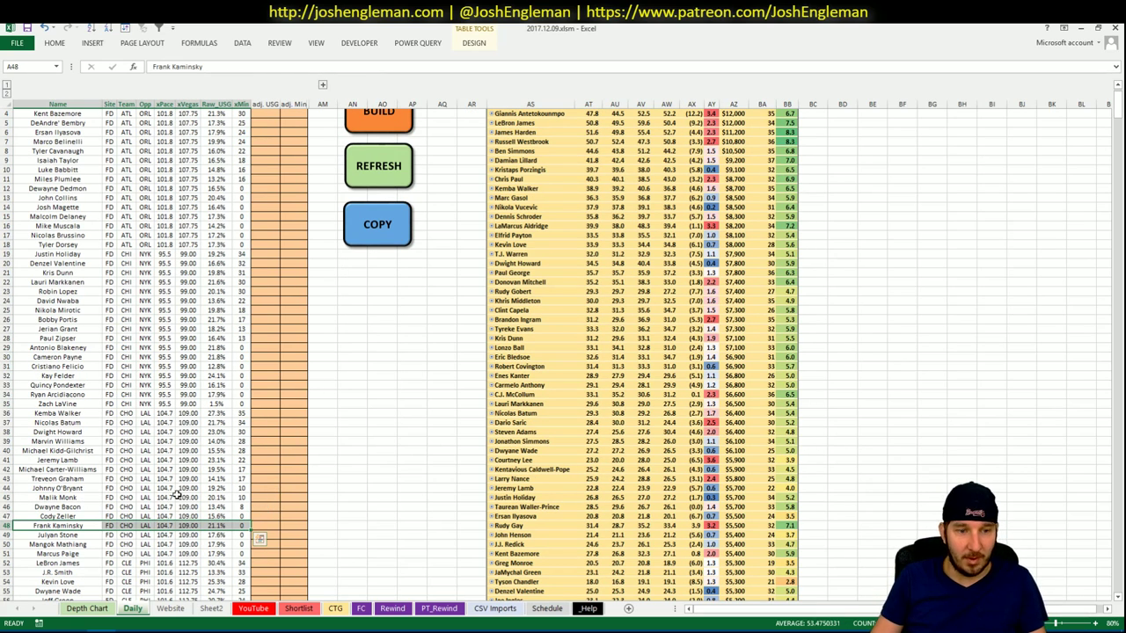
scroll(194, 491, up, 1)
click(254, 609)
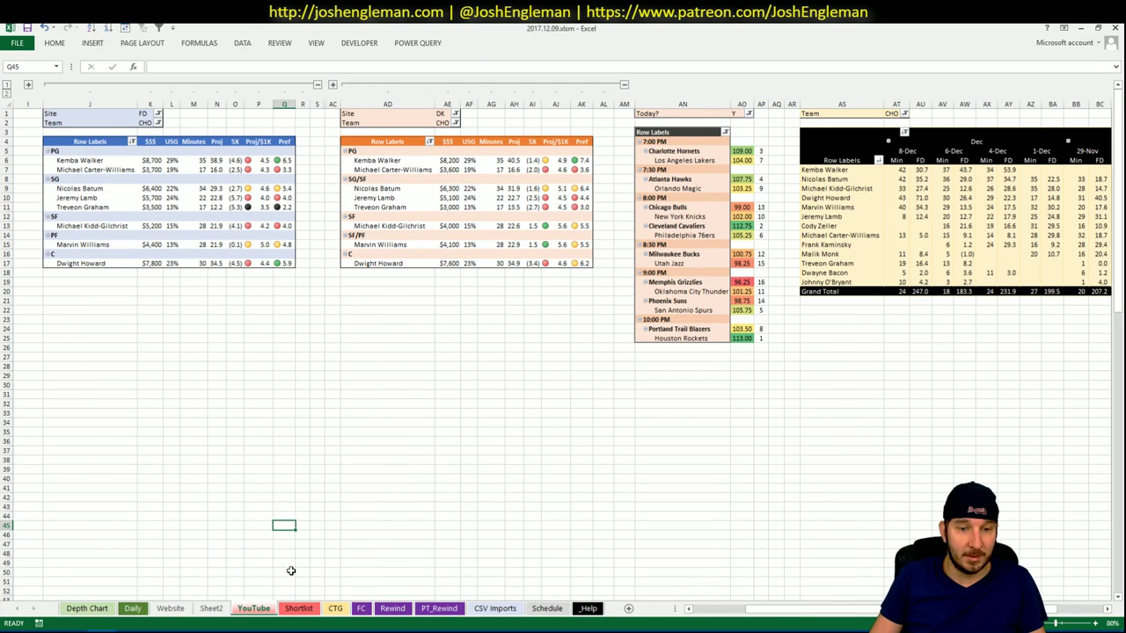
Open the CTG sheet and search 'boston' on Cleaning the Glass.
click(335, 609)
key(alt+Tab)
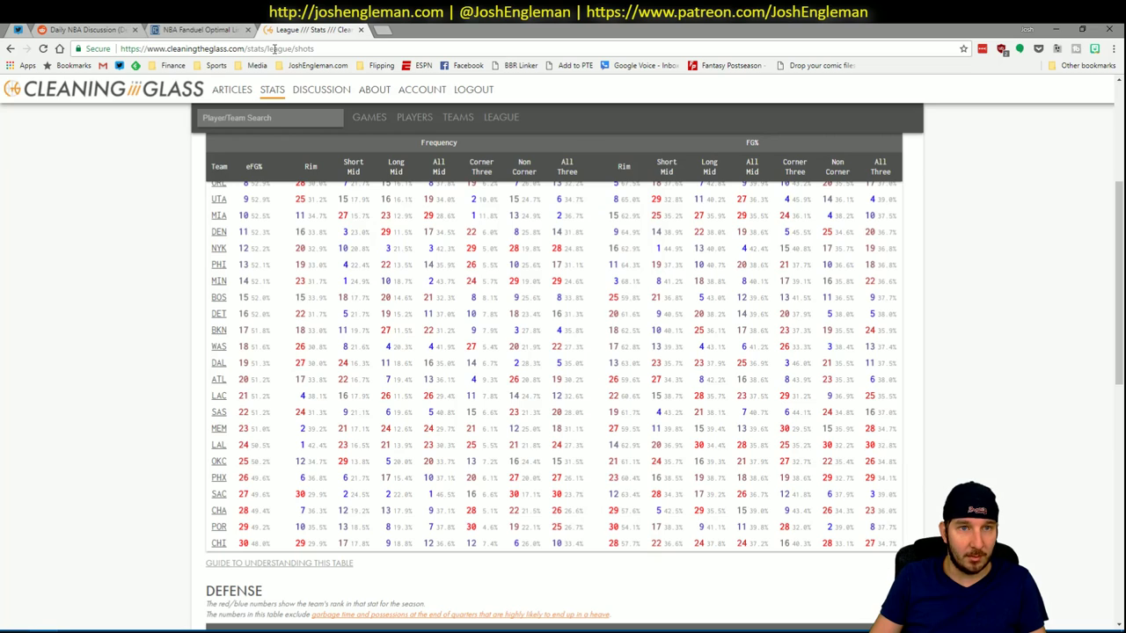
click(272, 121)
text(boston)
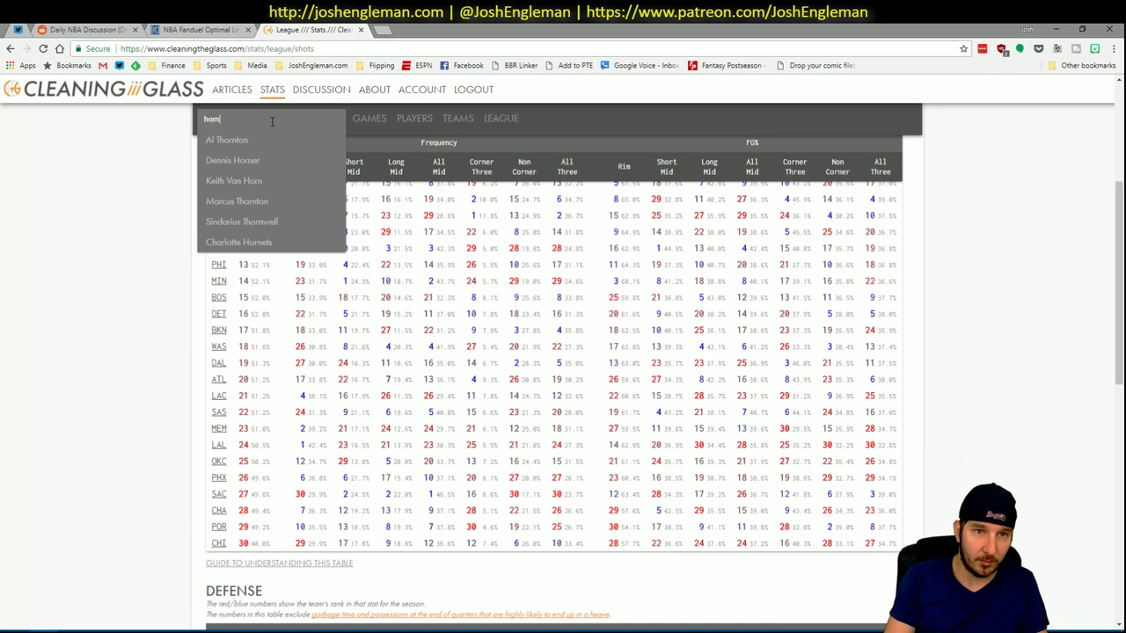
key(alt+Tab)
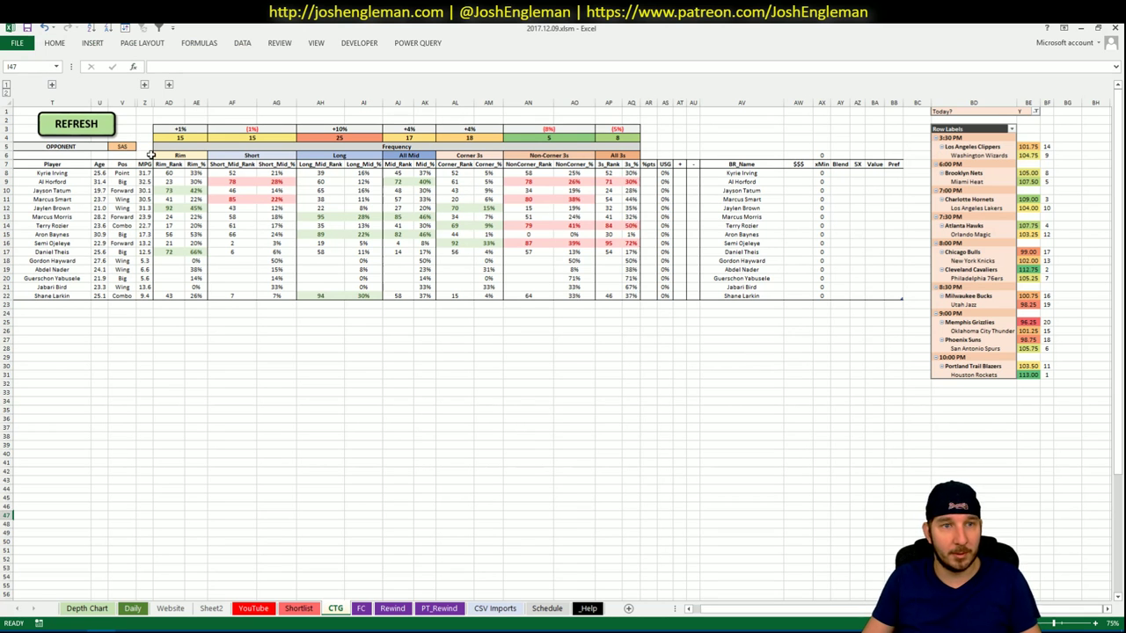
Change the opponent in V5 from SAS to LAL and refresh the schedule pivot.
click(124, 148)
text(LAL)
key(Return)
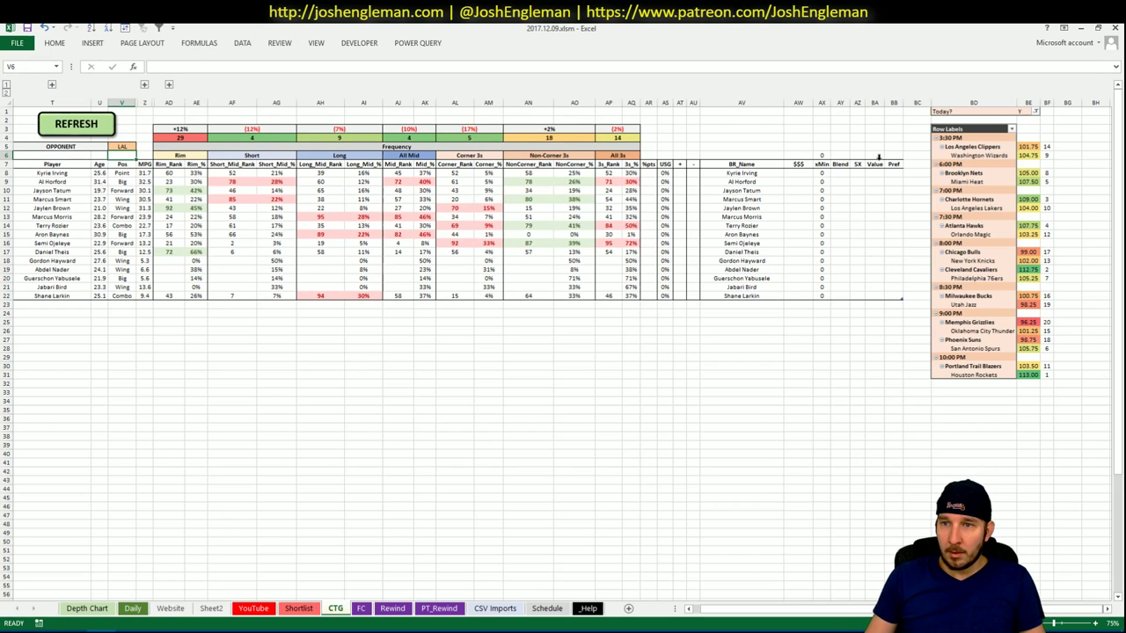
right_click(982, 173)
click(1023, 212)
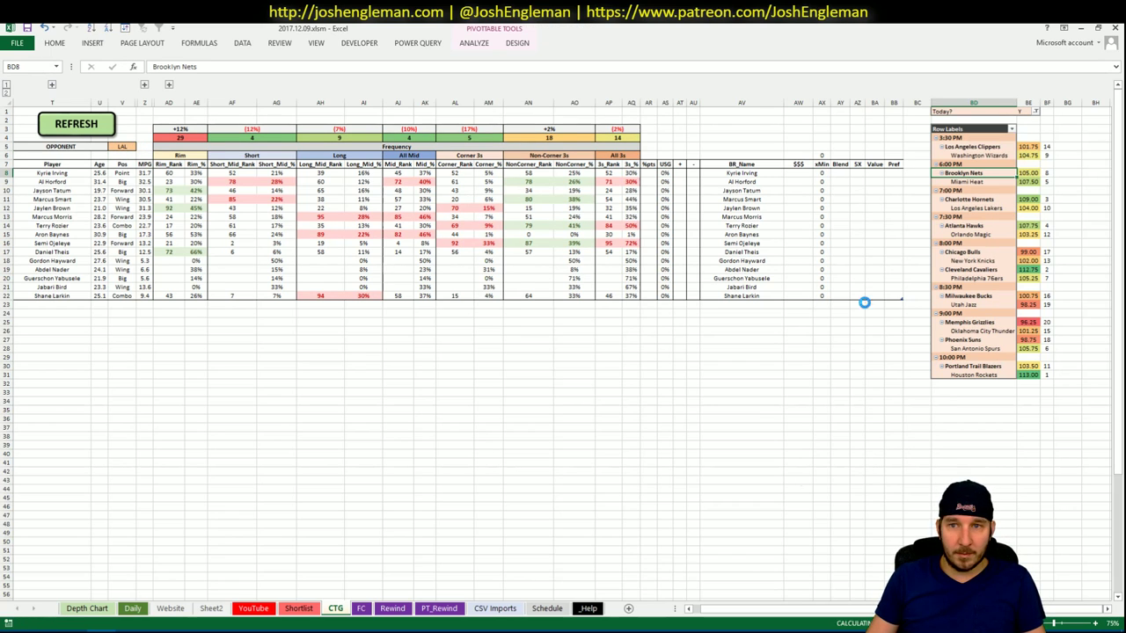
right_click(999, 182)
click(1020, 221)
Filter the schedule pivot's game times to 7:00 PM games onward.
click(957, 141)
click(1012, 129)
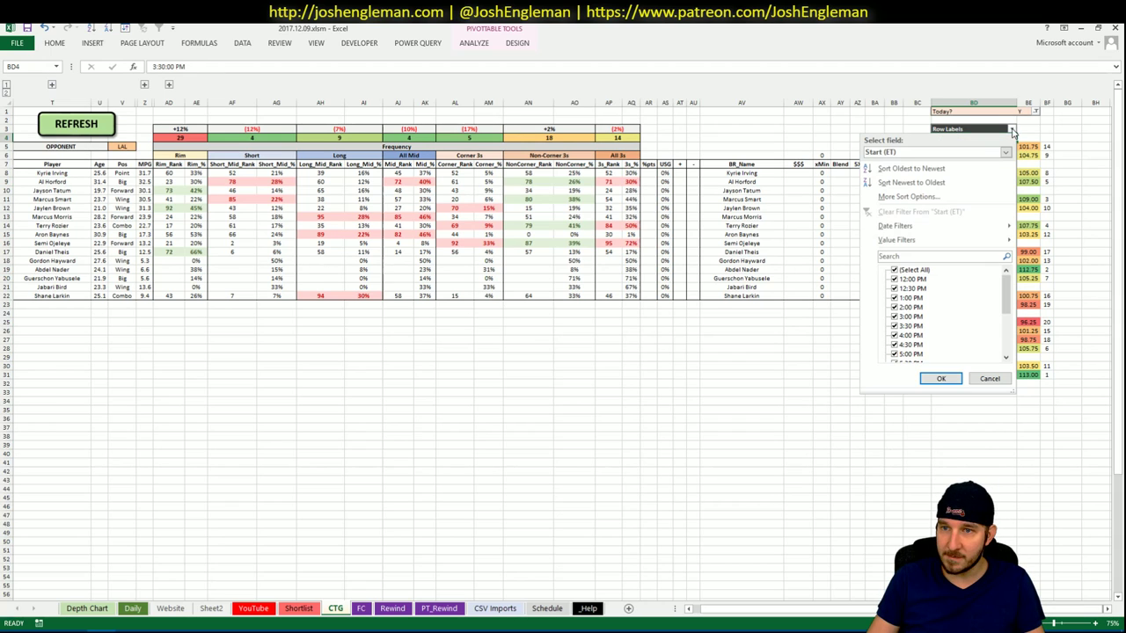
scroll(982, 333, down, 3)
click(899, 300)
click(899, 288)
click(941, 378)
click(963, 253)
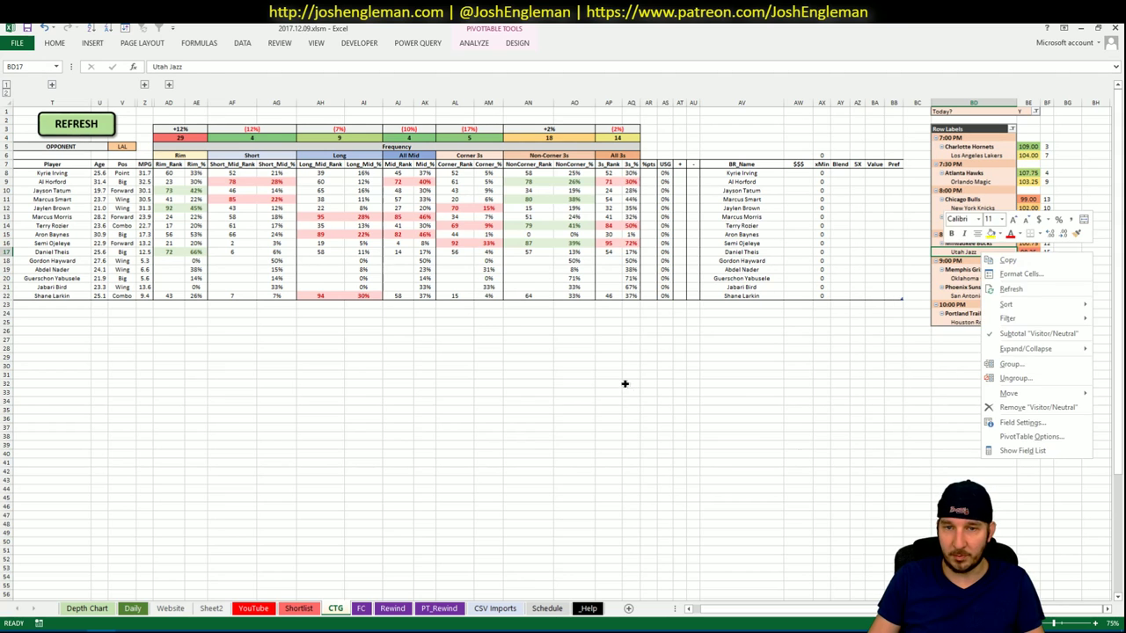
Copy the Hornets Shooting: Frequency table into the CTG sheet and refresh it.
key(alt+Tab)
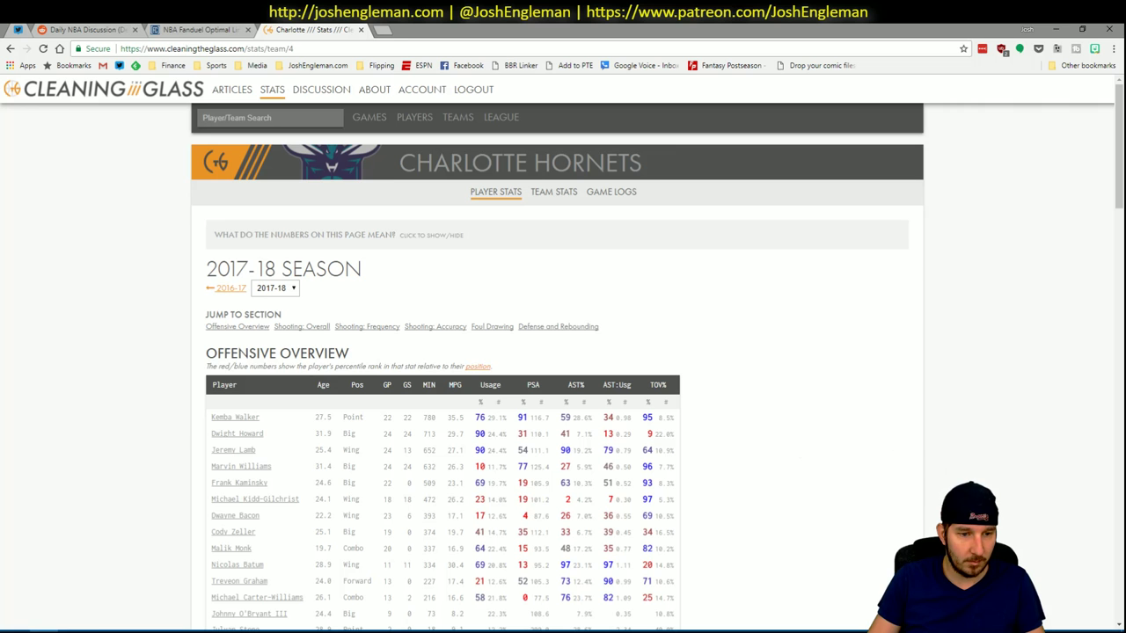
click(364, 326)
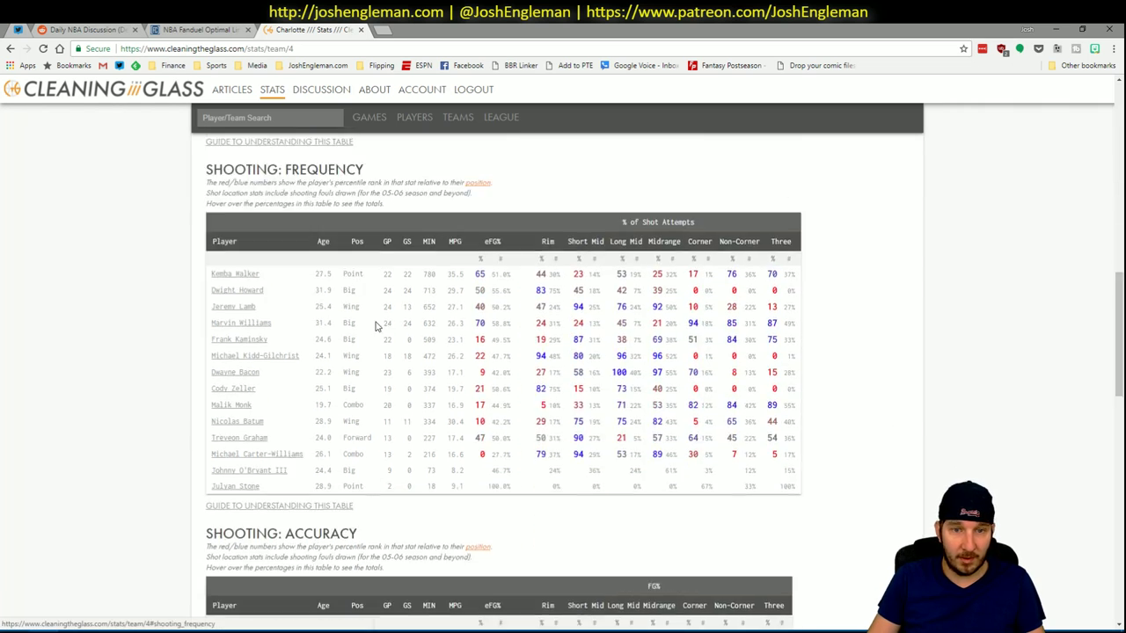
mouse_move(800, 489)
drag(796, 489, 222, 282)
key(alt+Tab)
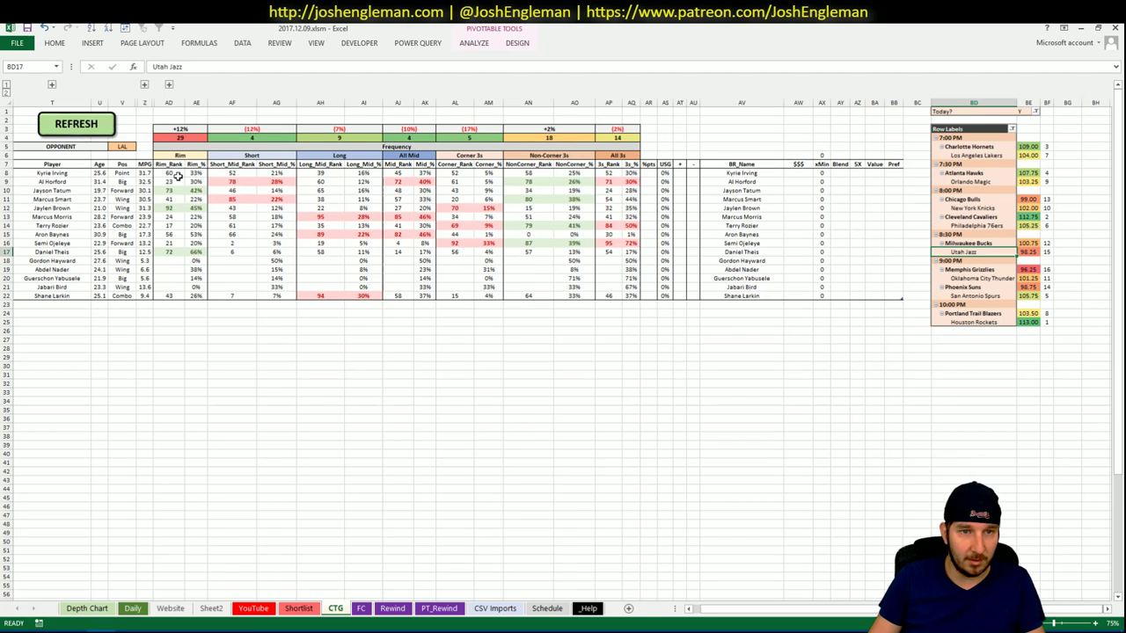
click(88, 125)
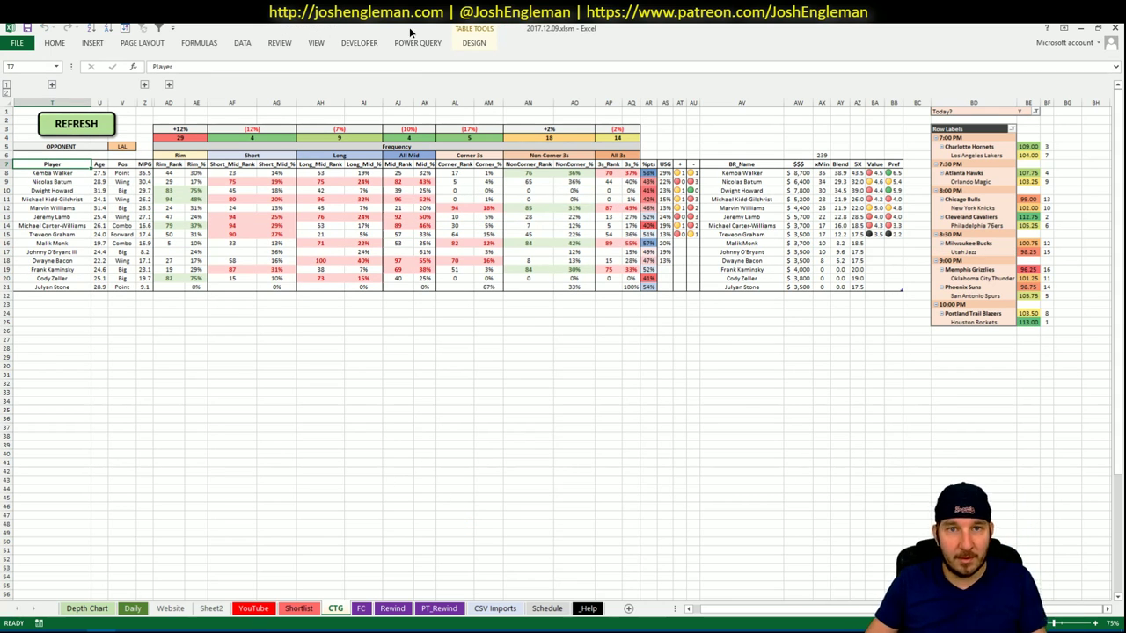
Open the Shortlist sheet in a new workbook window, docked left beside the original.
drag(413, 32, 533, 85)
key(ctrl+Page_Up)
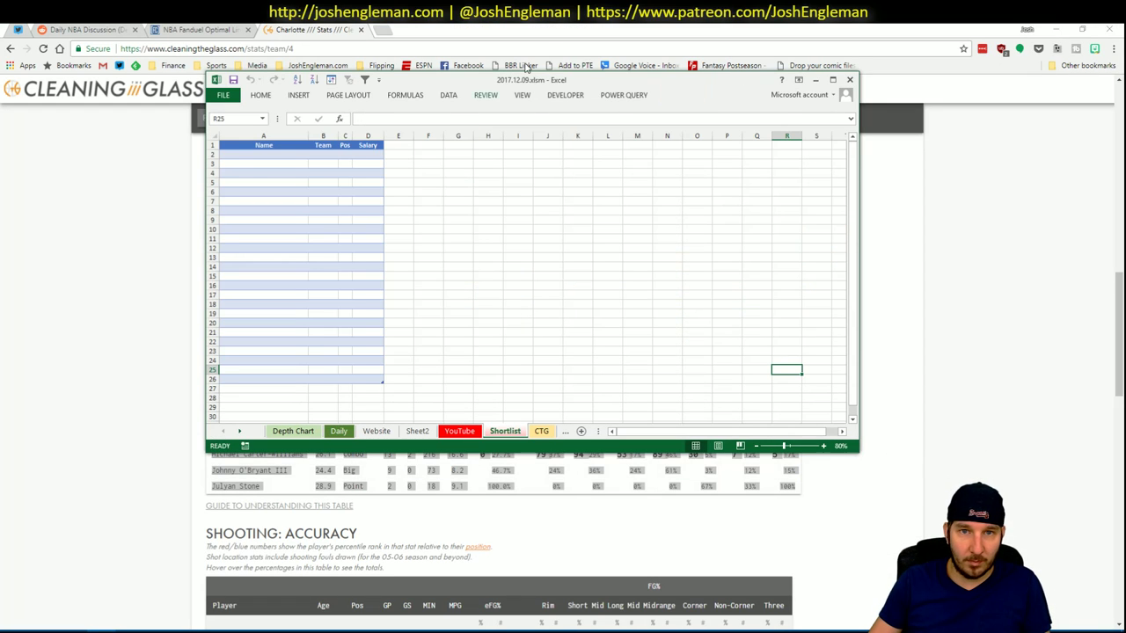
click(521, 95)
click(549, 125)
key(super+Left)
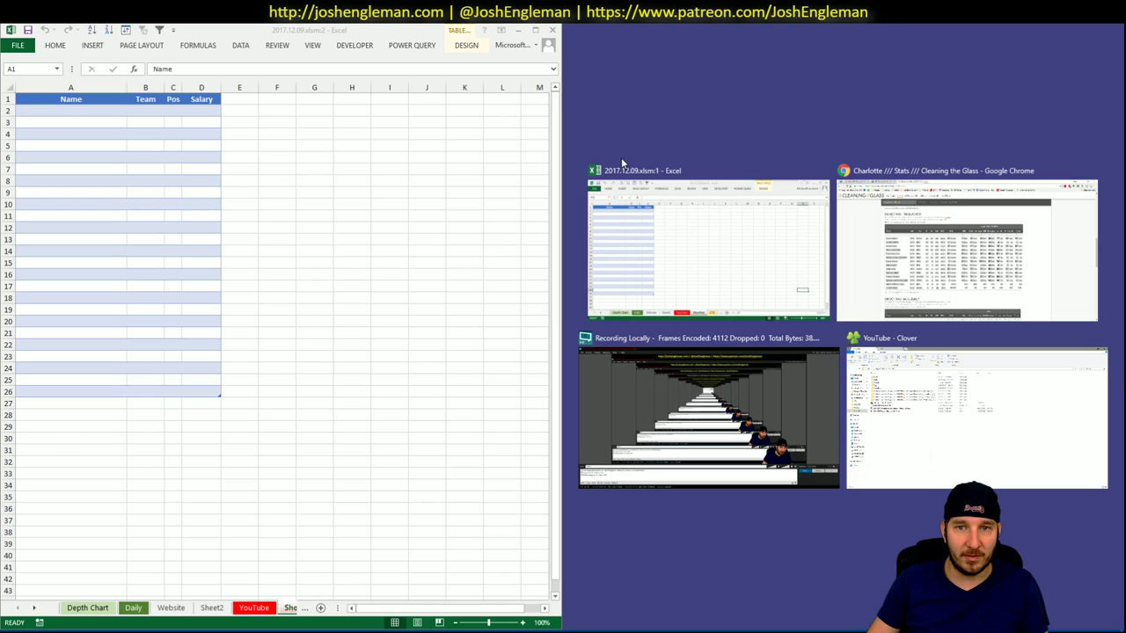
click(618, 187)
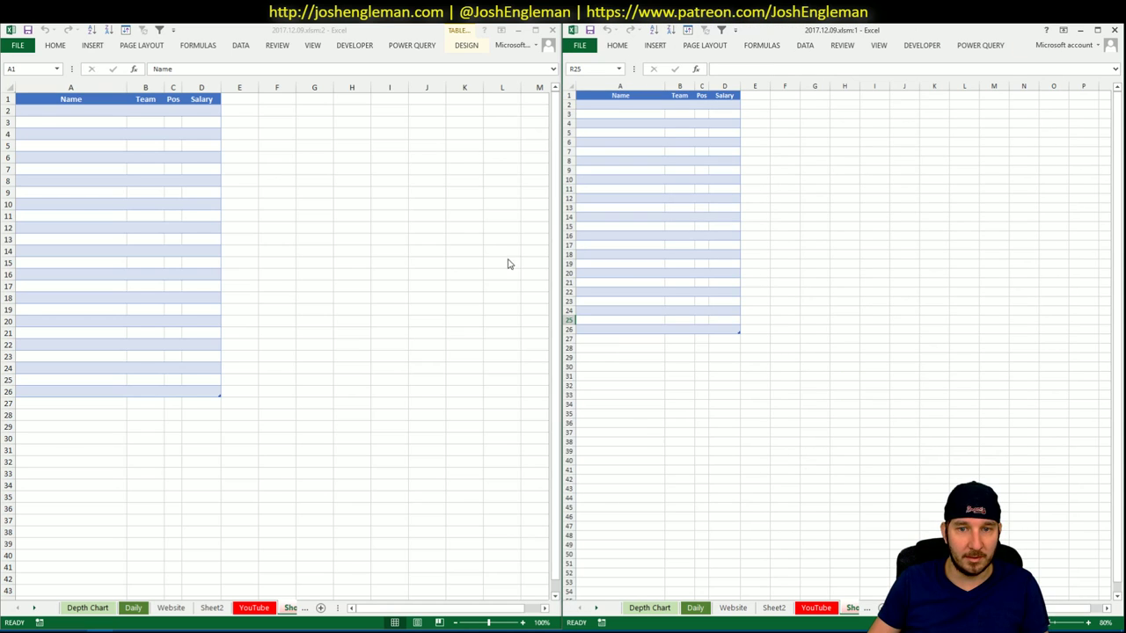
Zoom the left window to 80%, adjust the divider, and show YouTube on the right.
click(455, 622)
click(456, 623)
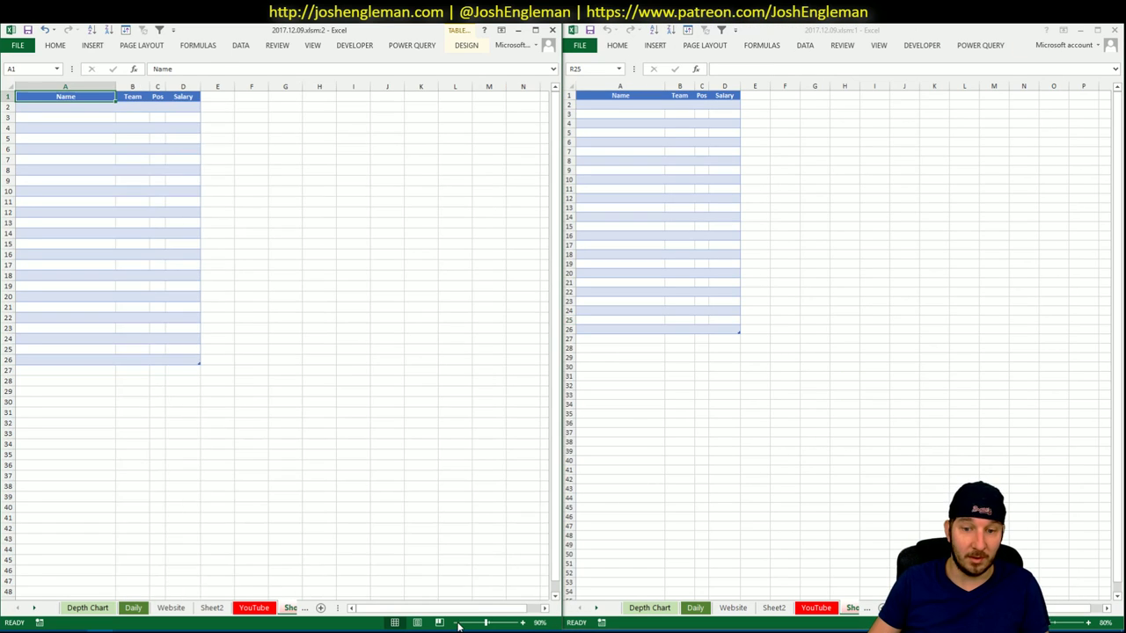
click(456, 623)
drag(560, 502, 188, 481)
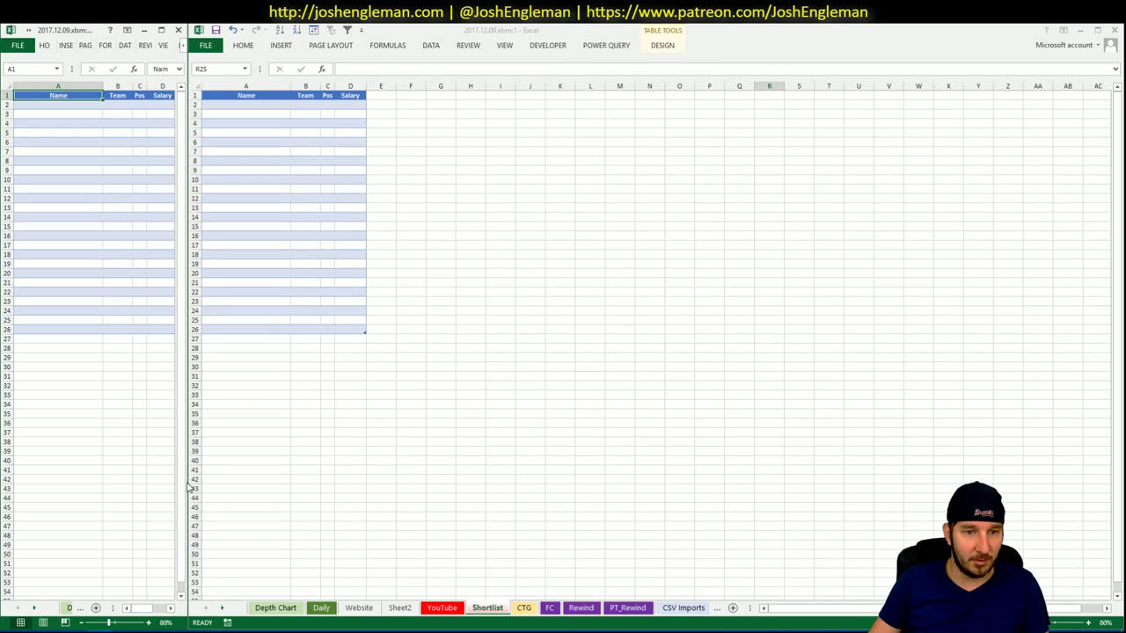
drag(192, 485, 202, 478)
drag(203, 273, 188, 272)
click(60, 104)
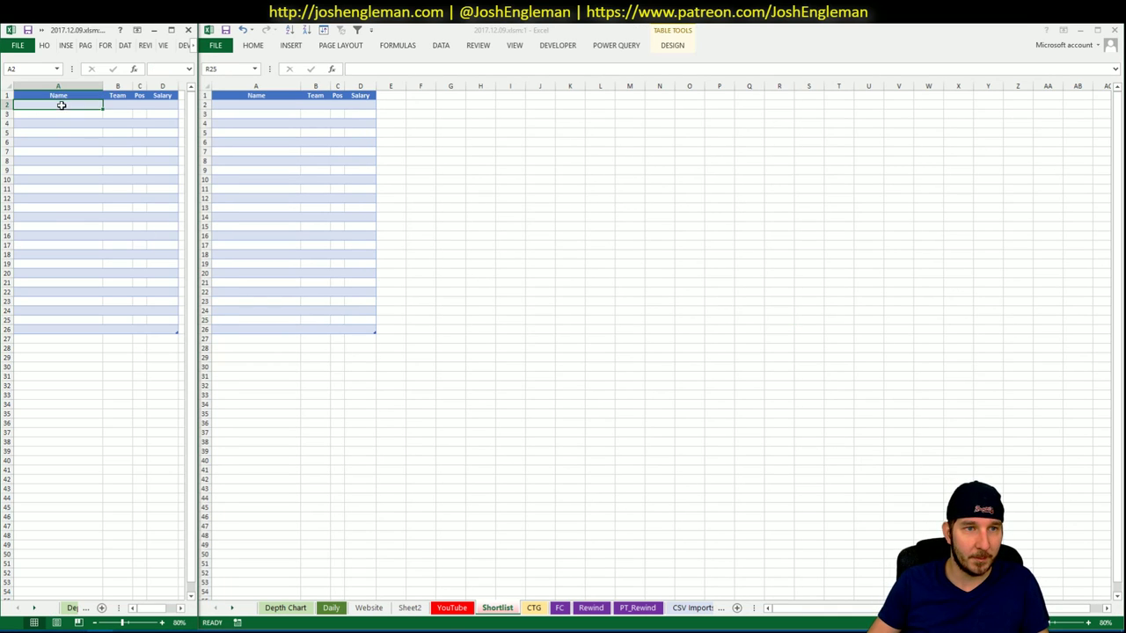
click(458, 612)
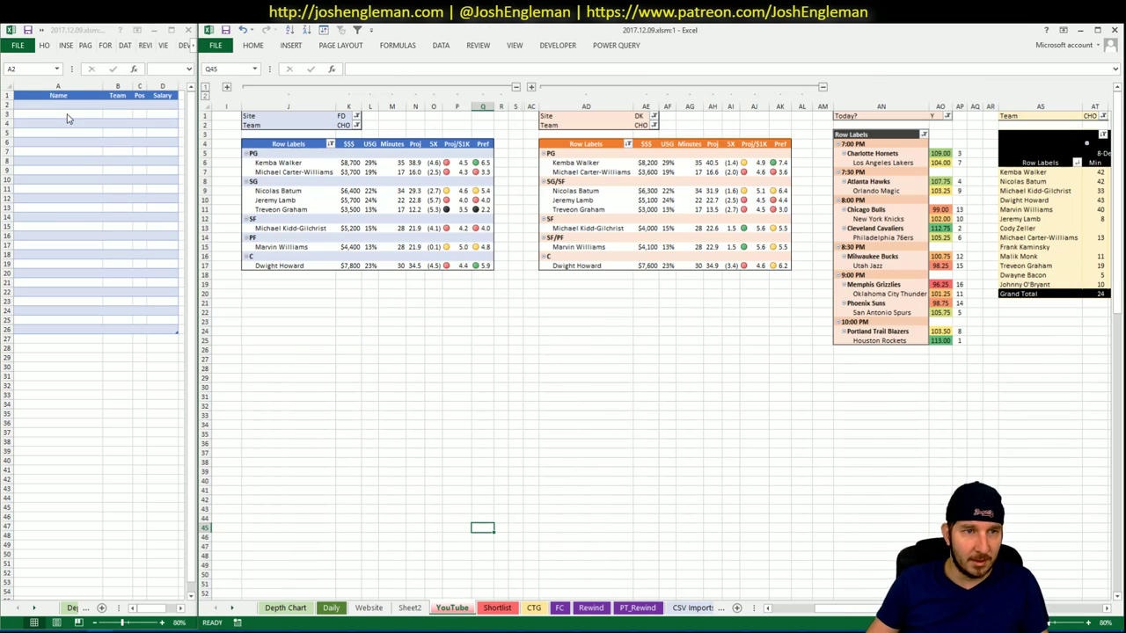
Enter Dwight Howard in Shortlist cell A2.
click(67, 107)
text(Dwight Howard)
key(Return)
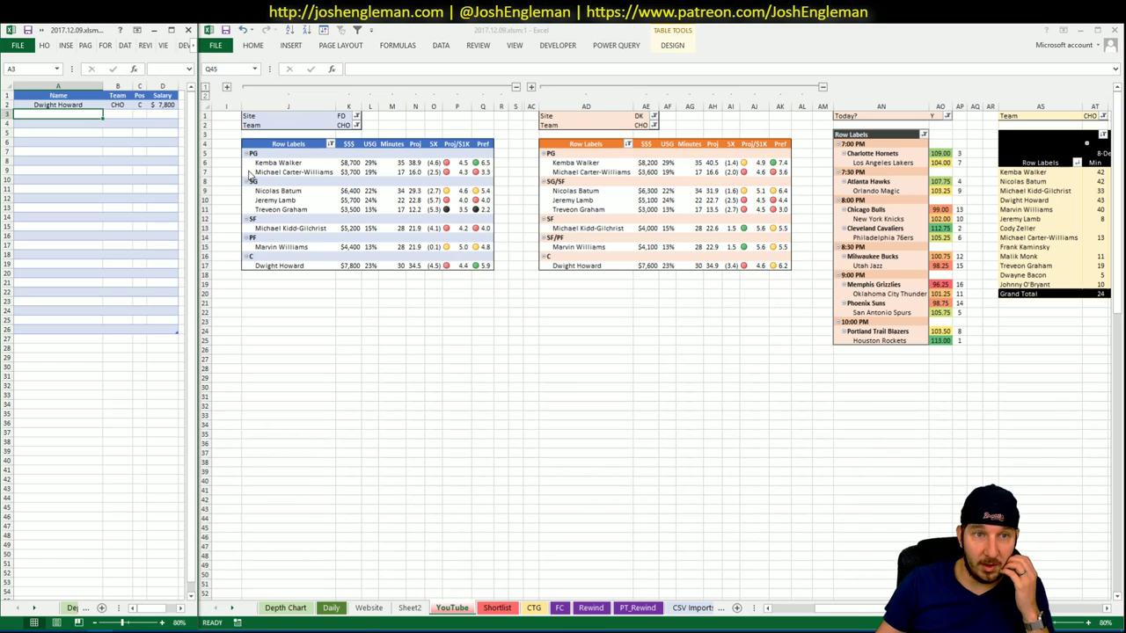
Show the CTG sheet on the right and enter 'Kembra Walker' in A3.
click(532, 616)
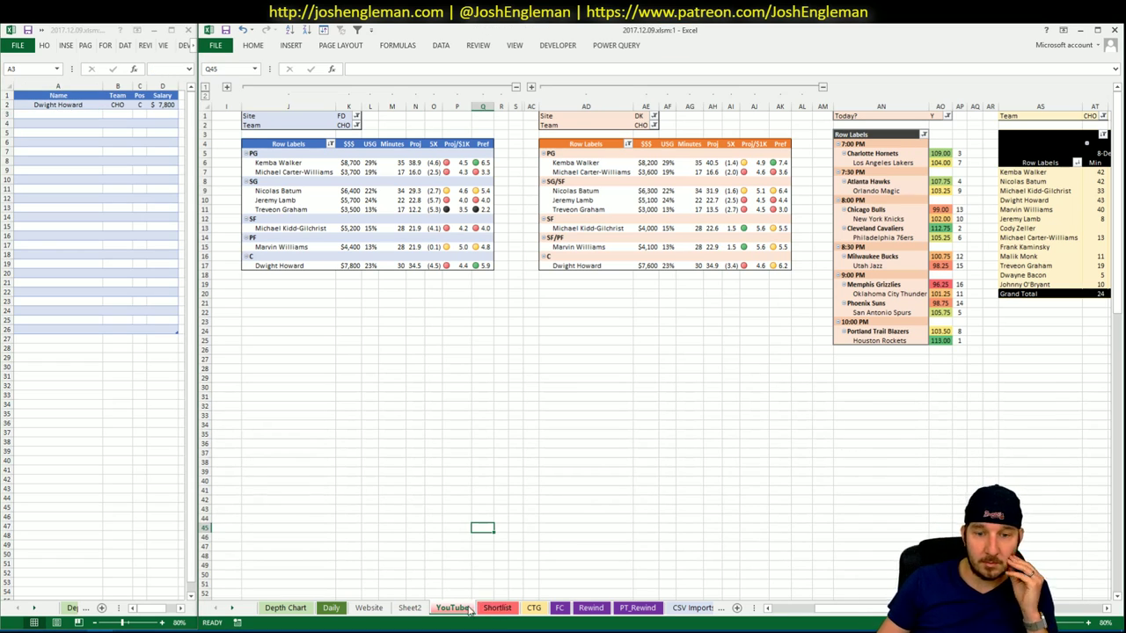
click(570, 408)
click(534, 608)
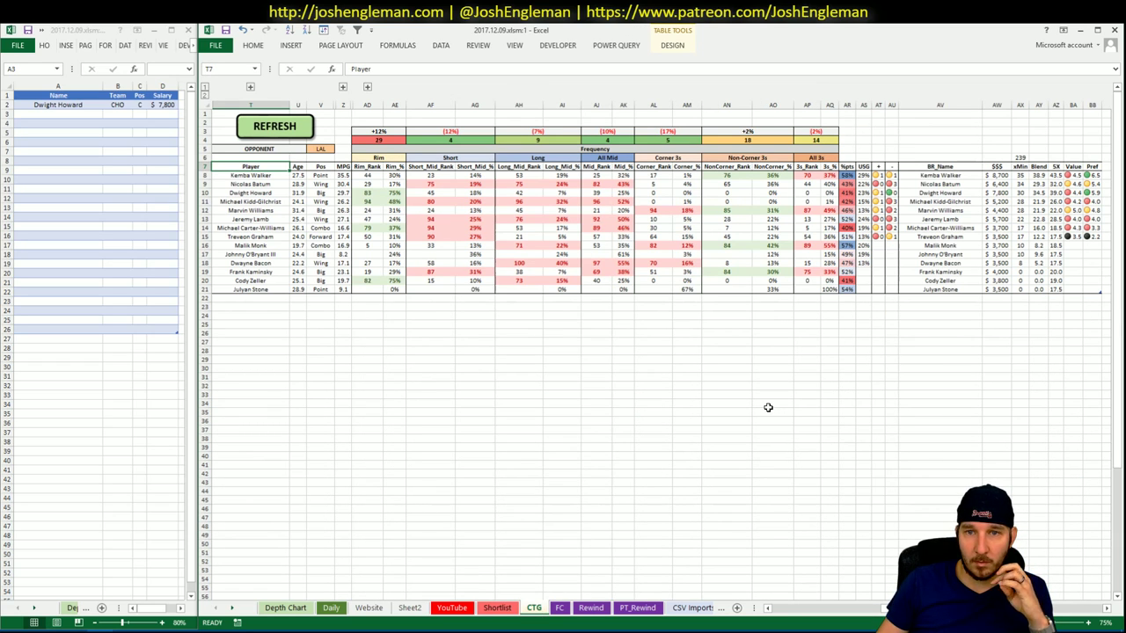
click(97, 147)
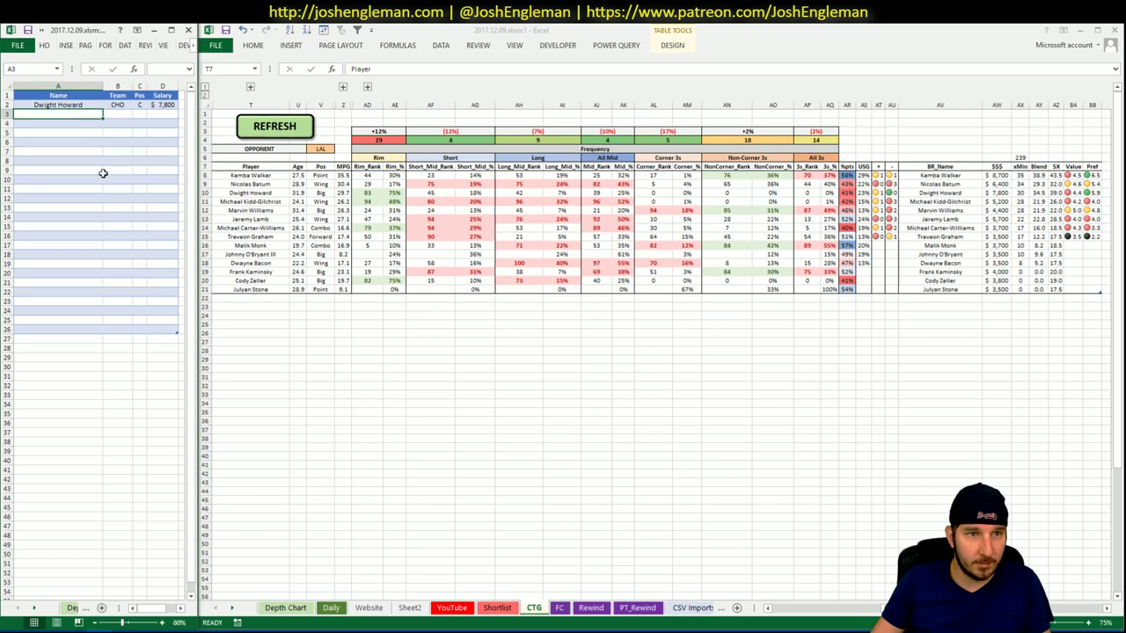
text(Kembra Wal)
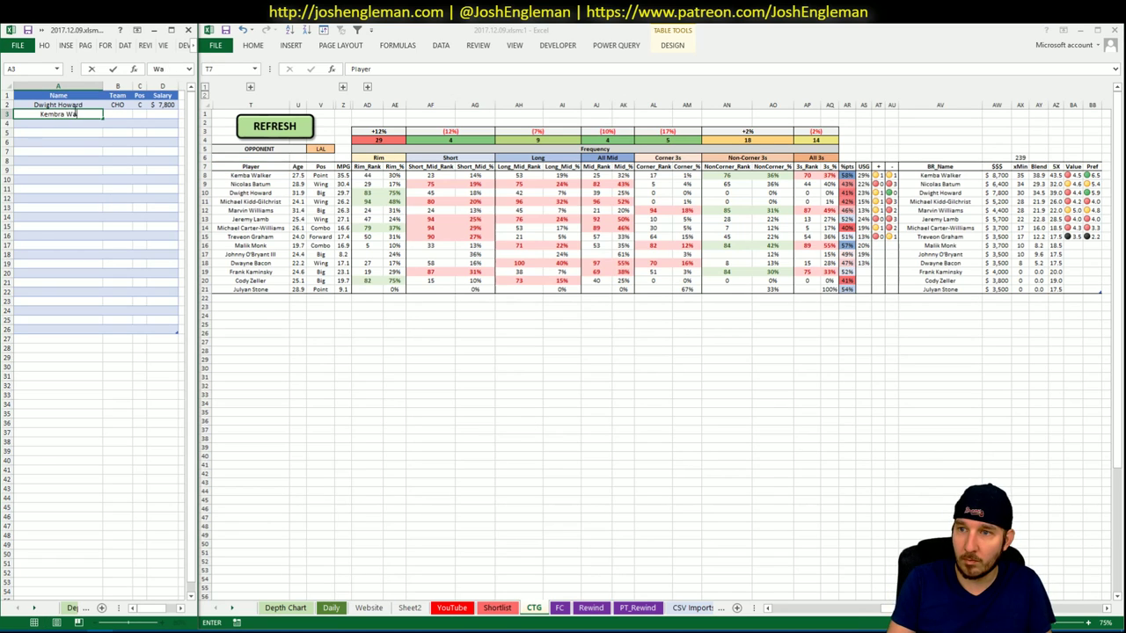
text(ker)
key(Return)
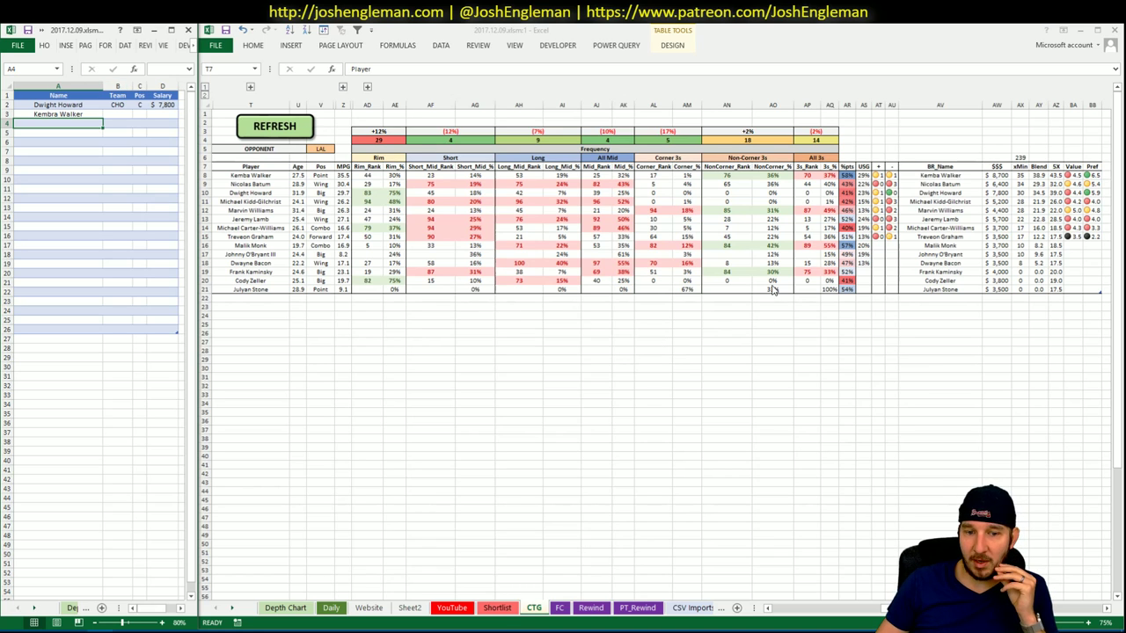
Correct the A3 entry's spelling to Kemba Walker.
click(453, 607)
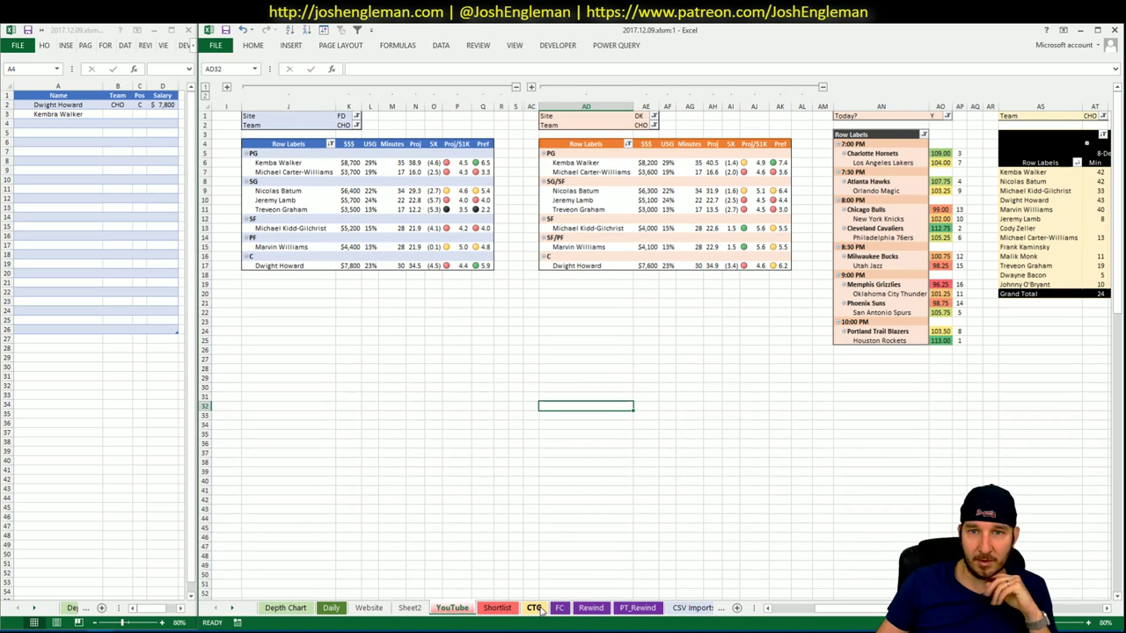
click(534, 608)
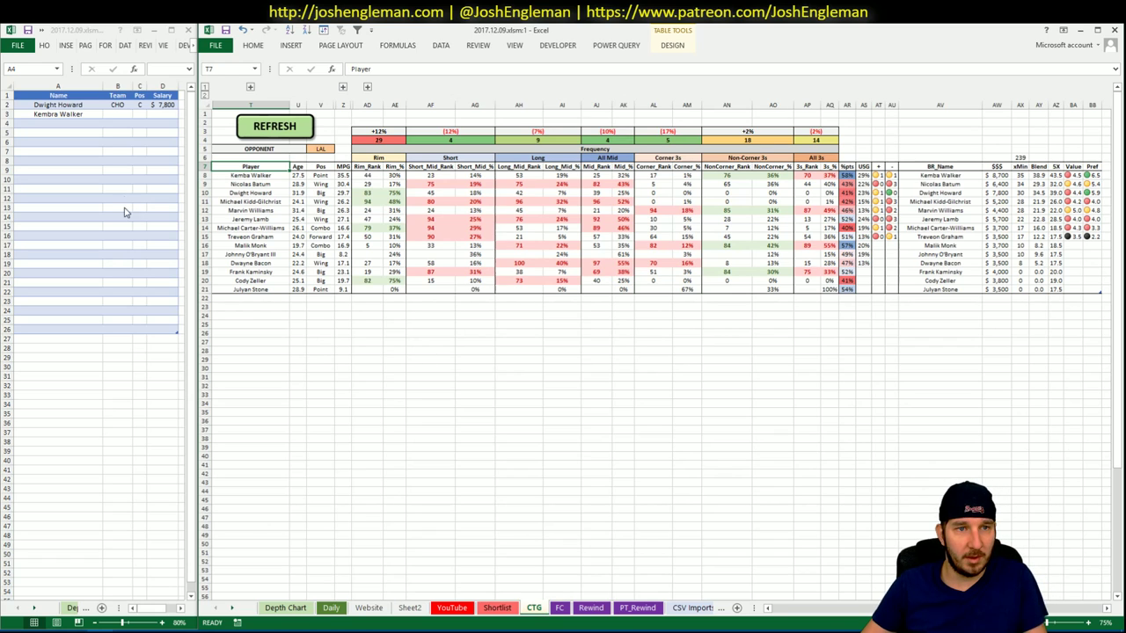
click(98, 124)
double_click(73, 114)
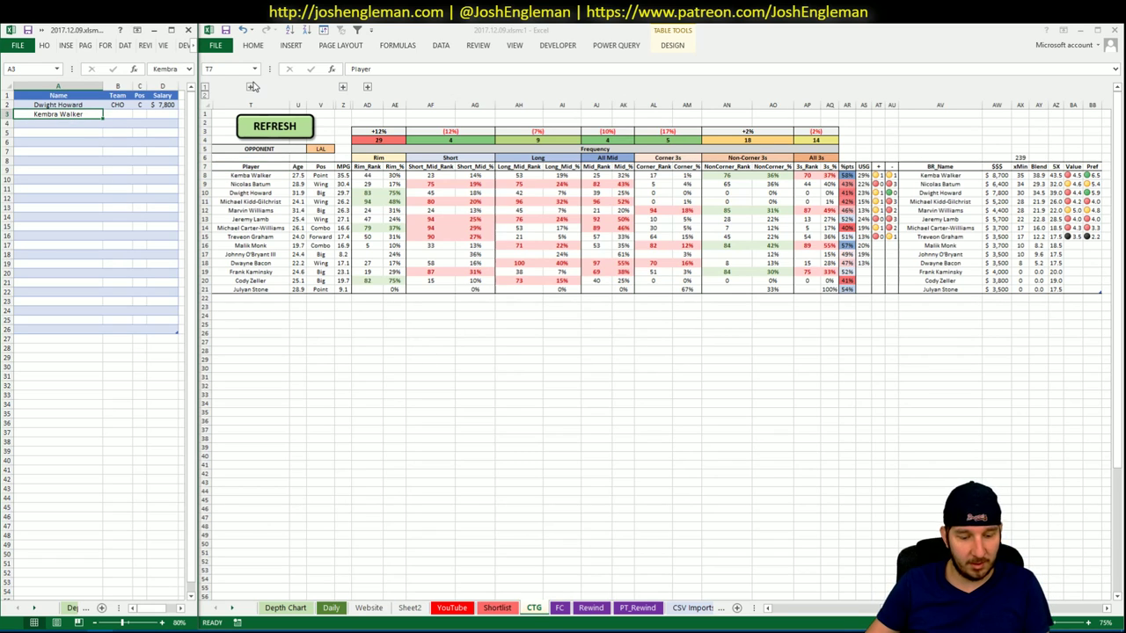
key(Left)
key(Left)
key(Left)
key(Left)
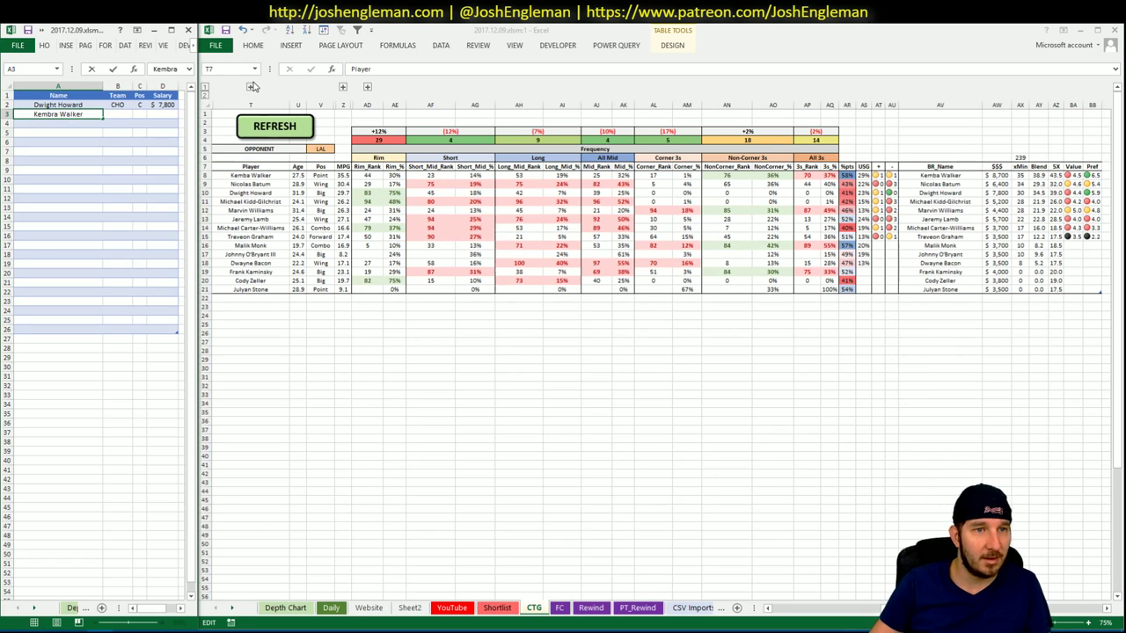
key(BackSpace)
key(Return)
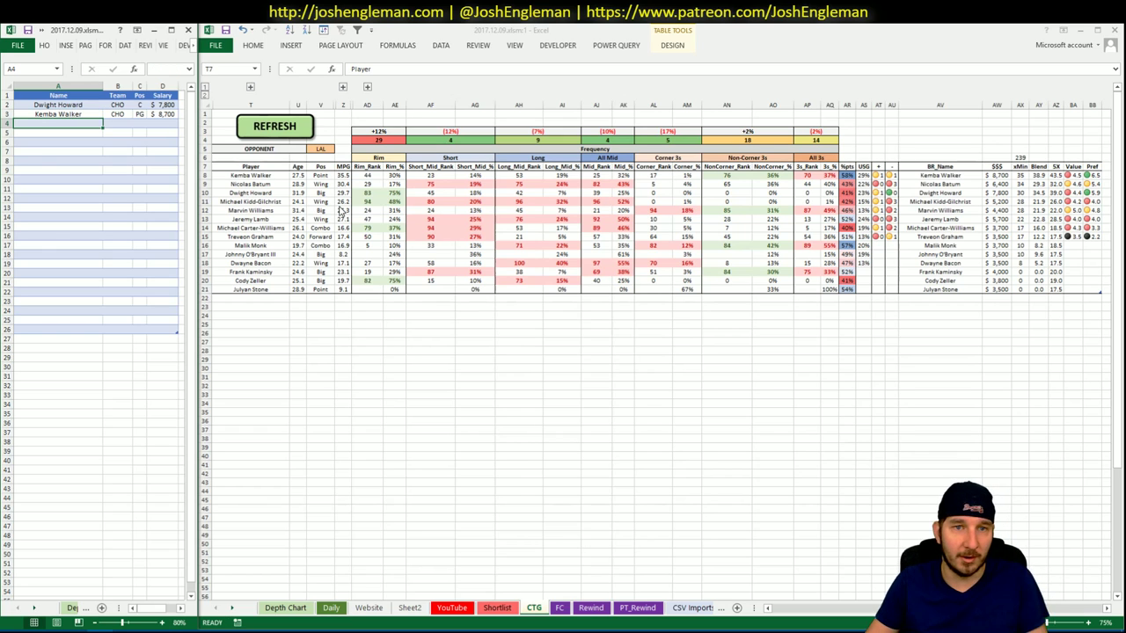
Set the V5 opponent to CHO and open the Los Angeles Lakers page on Cleaning the Glass.
click(321, 149)
text(CHO)
key(alt+Tab)
click(261, 119)
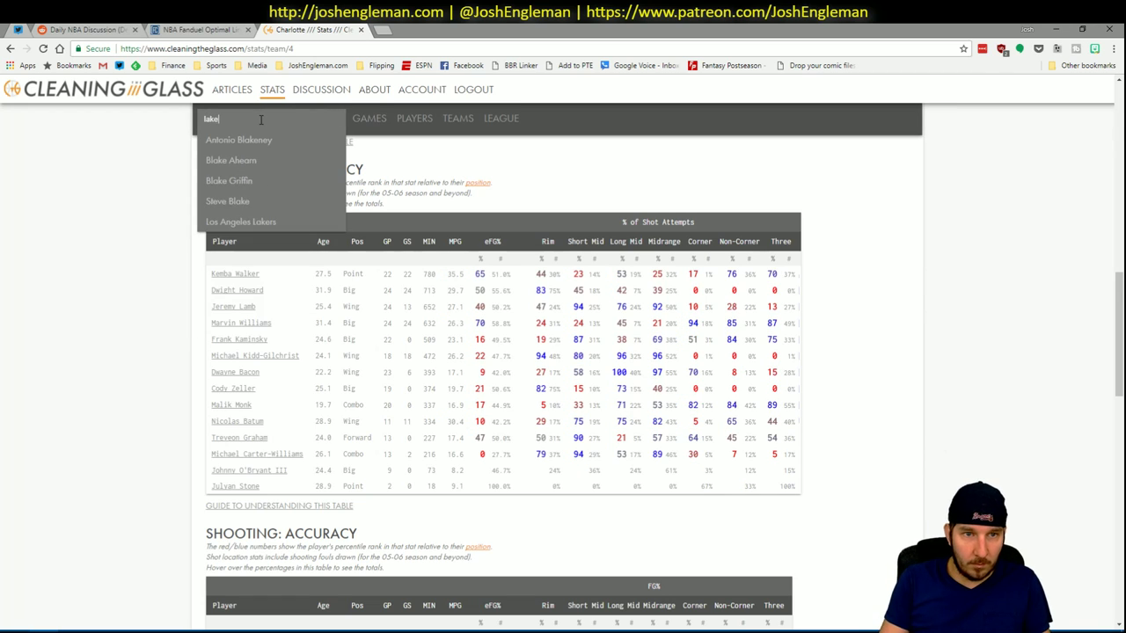
text(s)
click(239, 141)
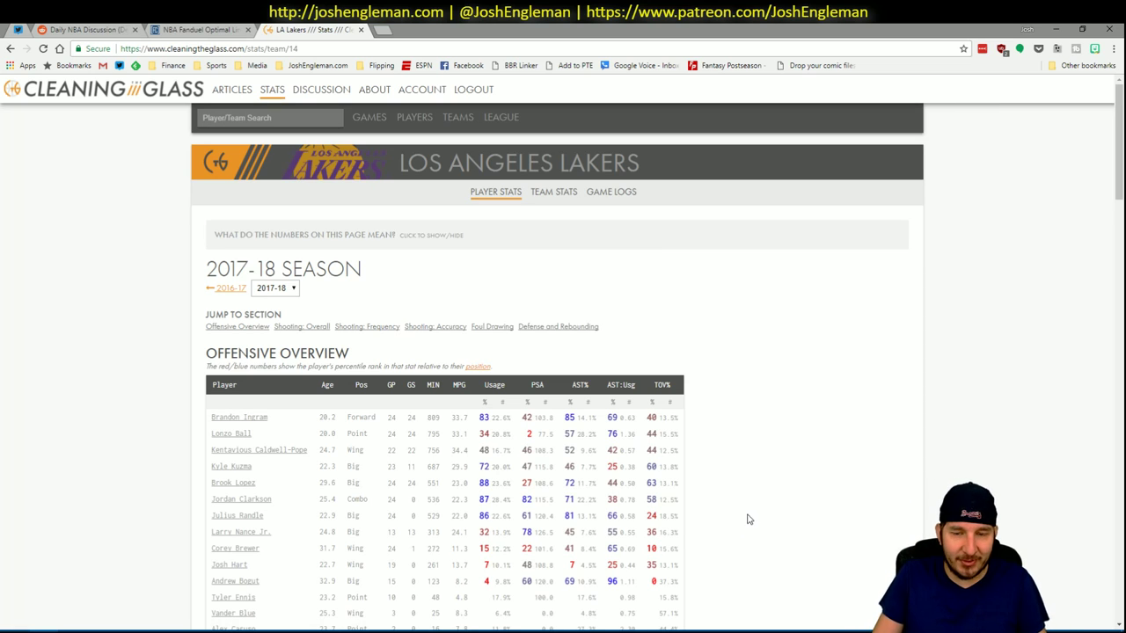
Select and copy the Lakers Shooting: Frequency player table.
scroll(743, 523, down, 2)
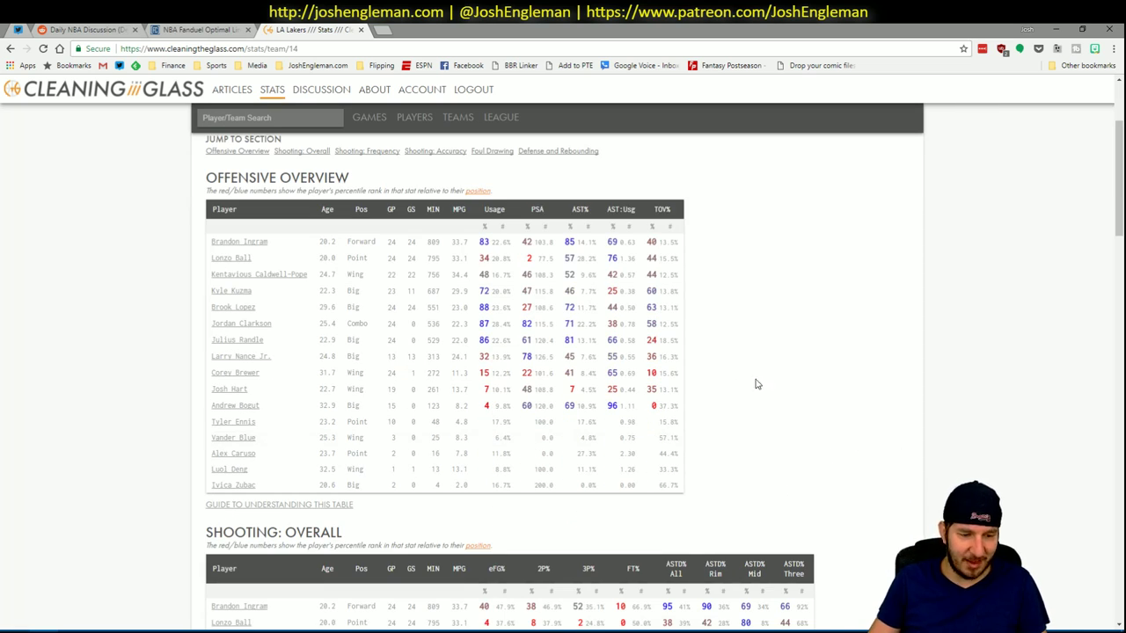
scroll(762, 384, down, 7)
scroll(767, 385, down, 2)
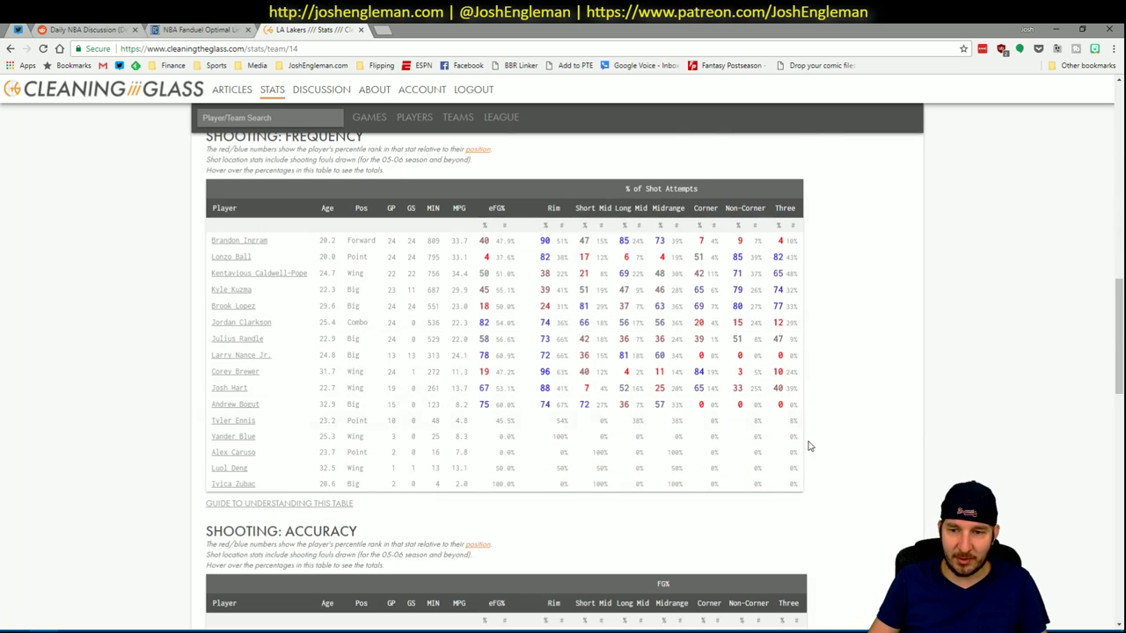
drag(796, 485, 216, 243)
key(alt+Tab)
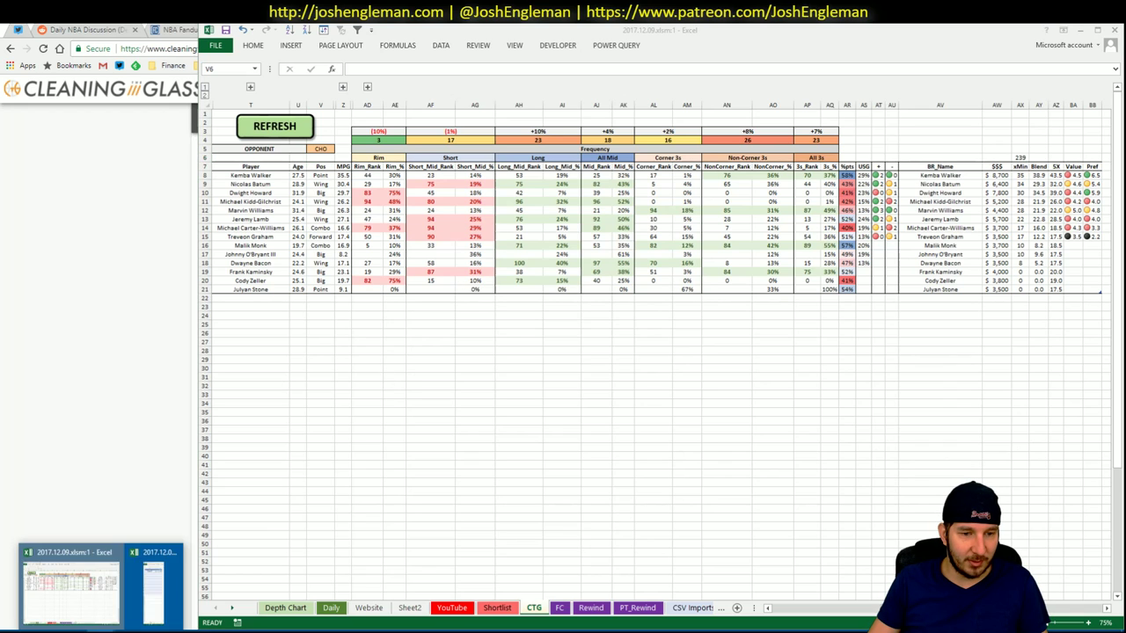
Refresh the CTG sheet with the copied Lakers data and select Shortlist cell A4.
click(150, 588)
click(285, 132)
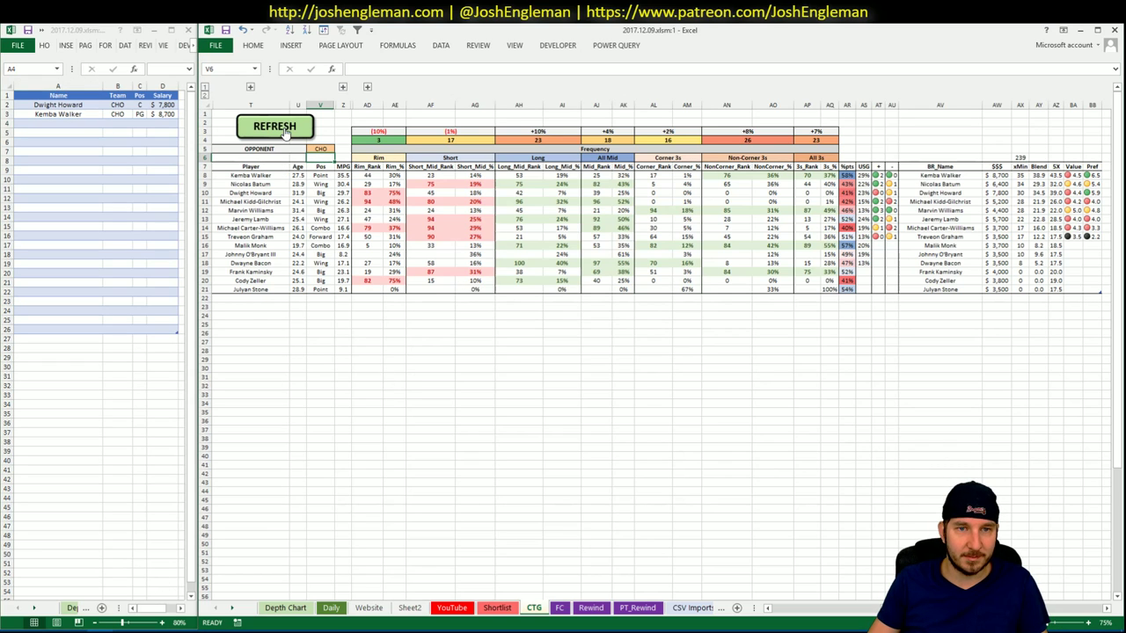
click(285, 132)
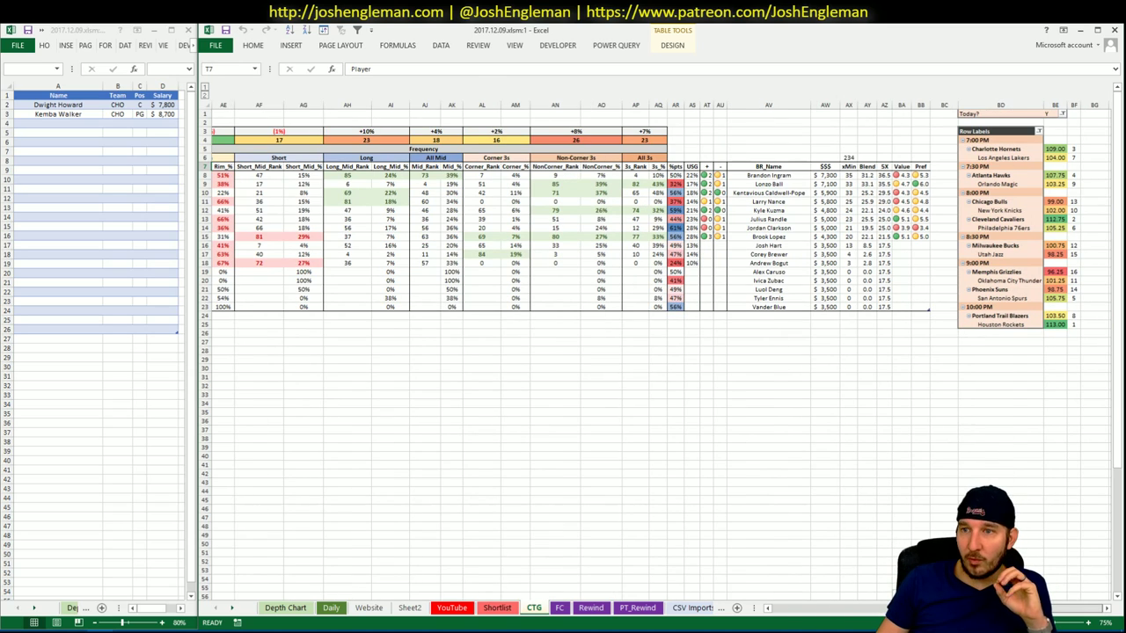
scroll(660, 352, left, 1)
scroll(660, 352, left, 4)
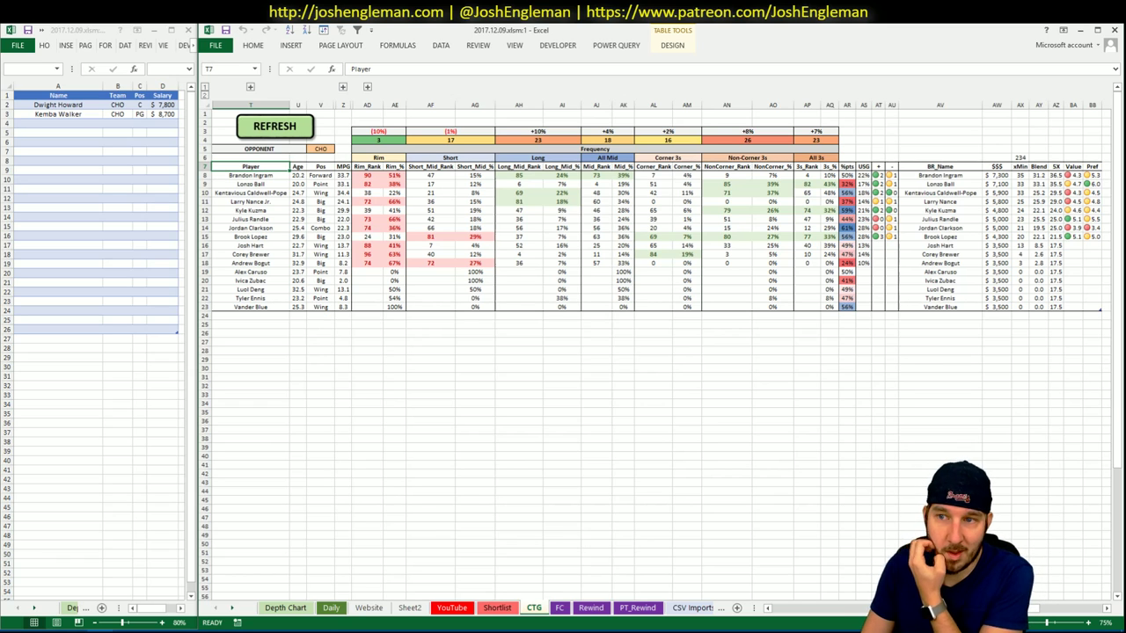
click(81, 160)
Add Lonzo Ball to Shortlist row A4.
click(79, 124)
text(LK)
text(Lonzo)
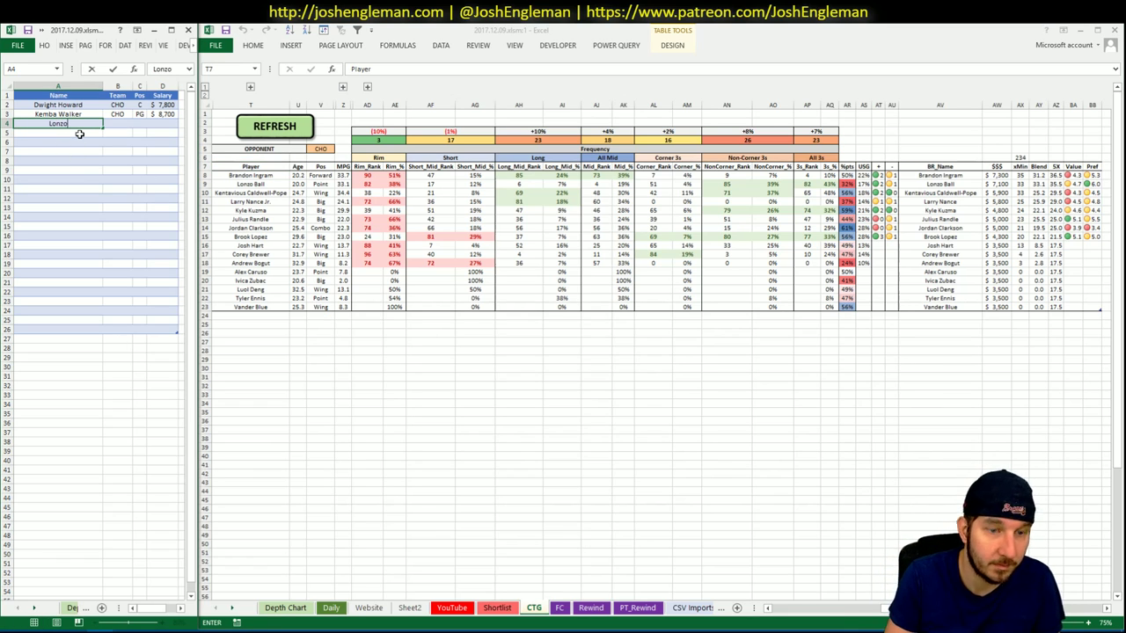
text( Ball)
key(Return)
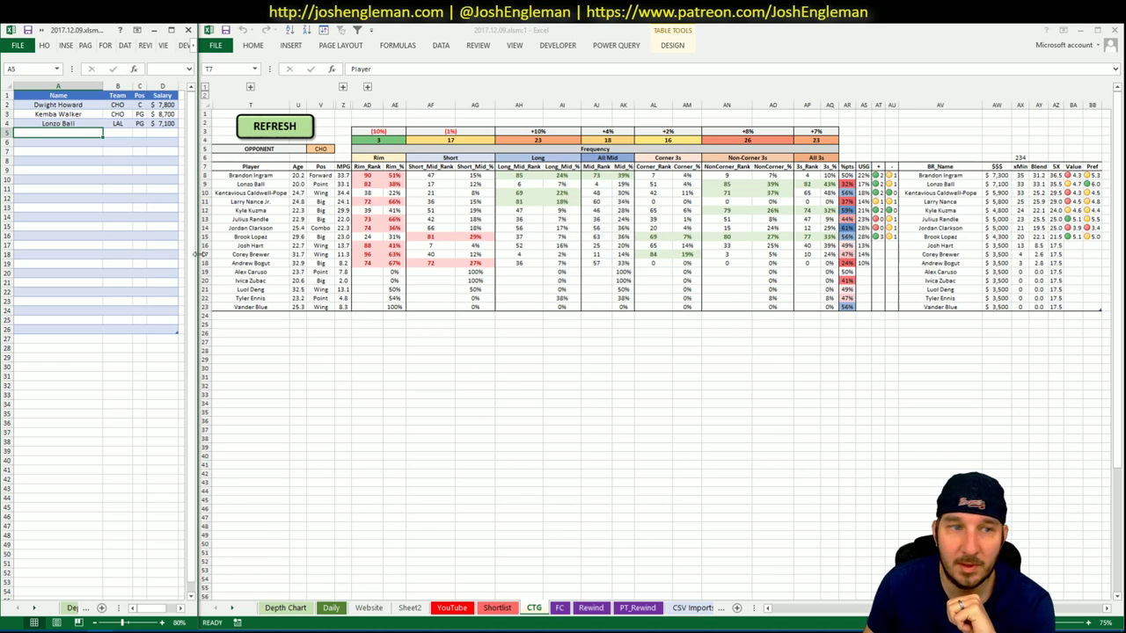
Copy Kentavious Caldwell-Pope's name from CTG cell AV10 and paste it as values into A5.
click(940, 192)
key(ctrl+c)
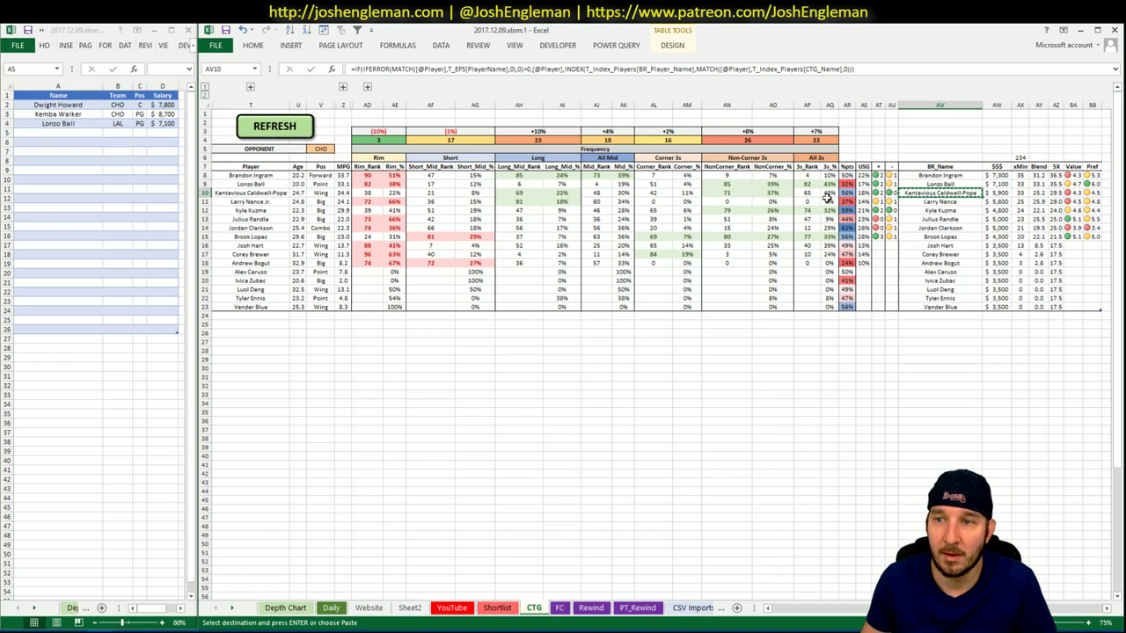
click(41, 132)
right_click(38, 130)
click(85, 180)
key(alt+Tab)
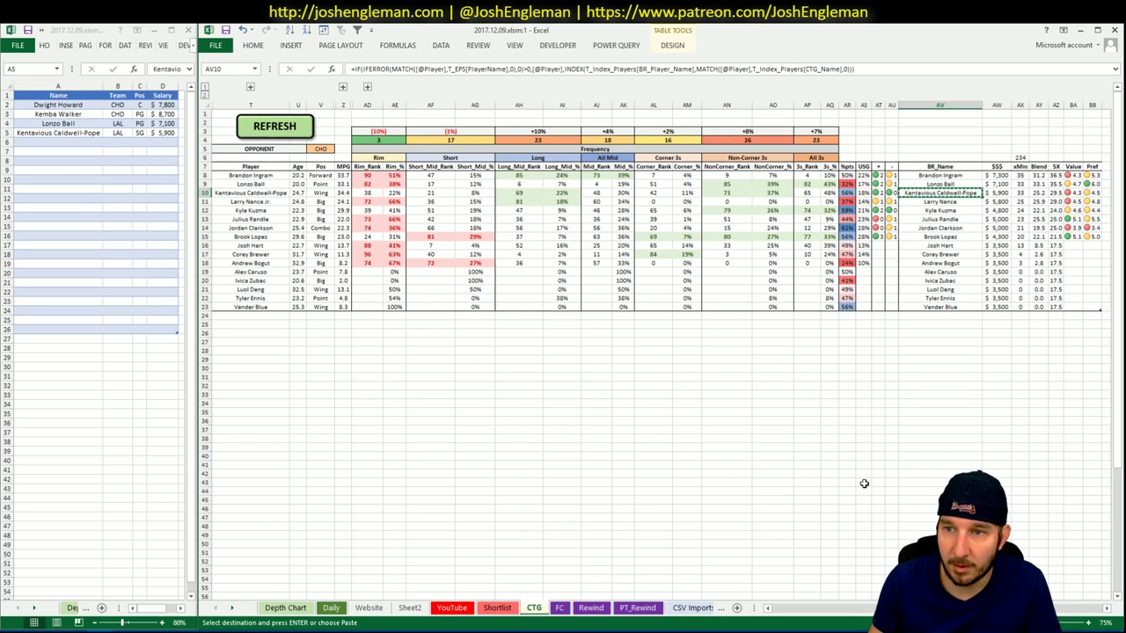
key(Escape)
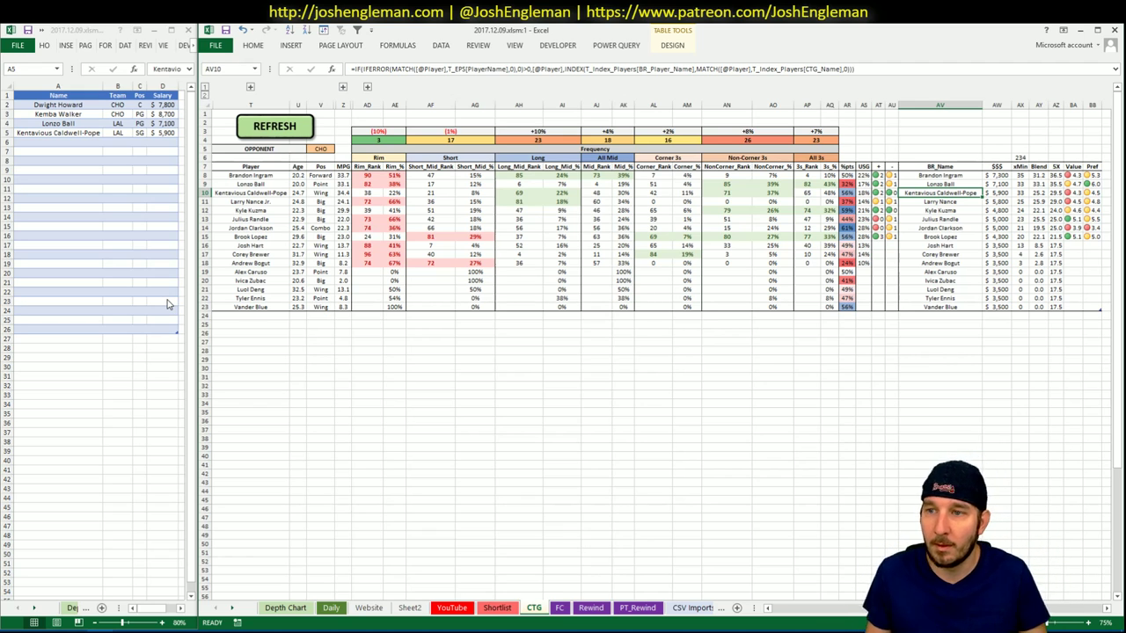
Show the YouTube sheet's minutes pivot with its Team filter AT1 set to CHO.
click(330, 608)
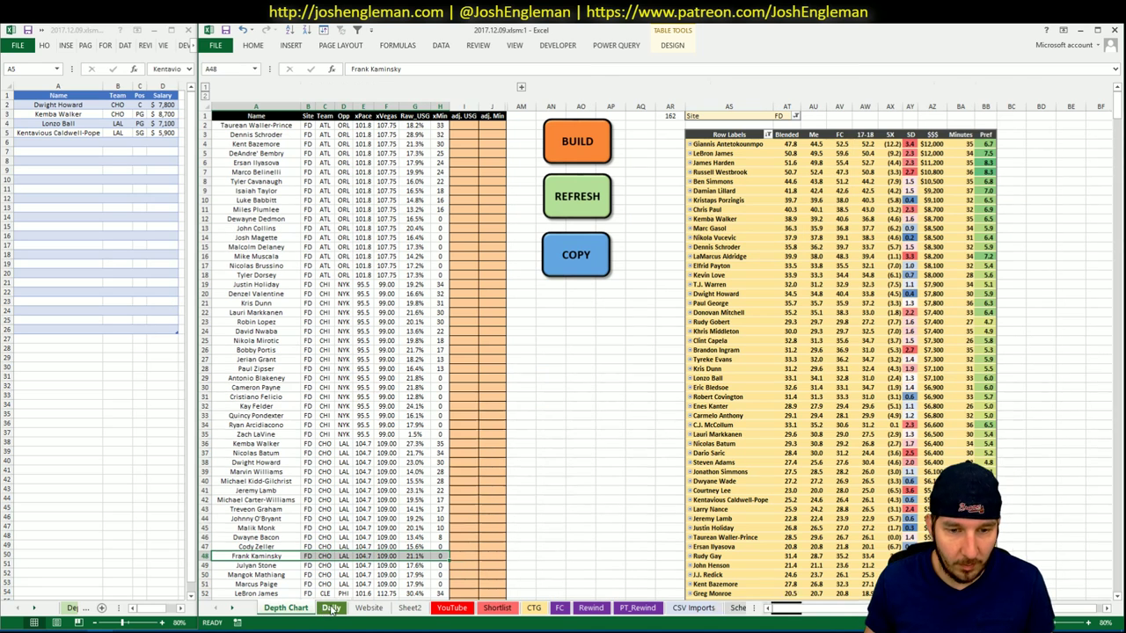
click(452, 608)
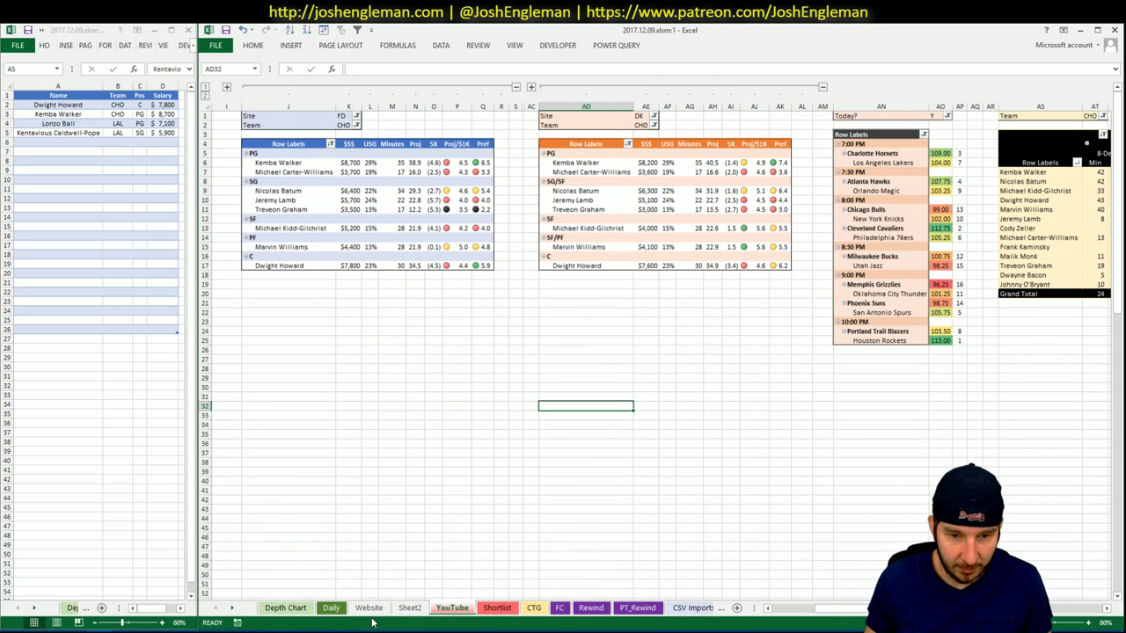
scroll(691, 123, right, 5)
click(646, 115)
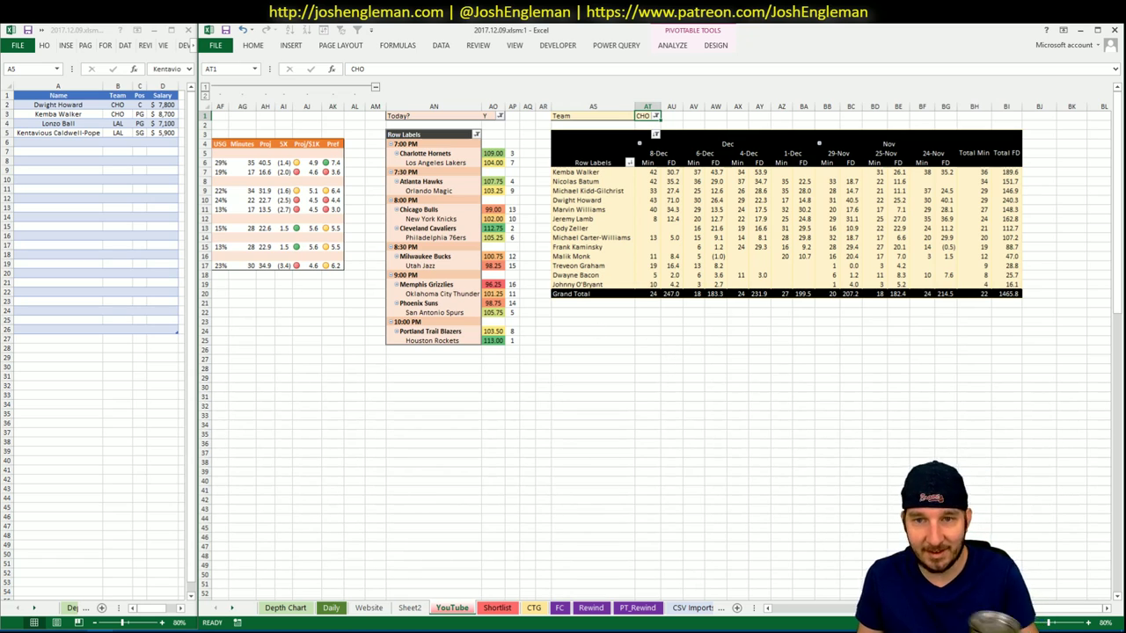
Open the Cleaning the Glass Games page in a new browser tab.
key(alt+Tab)
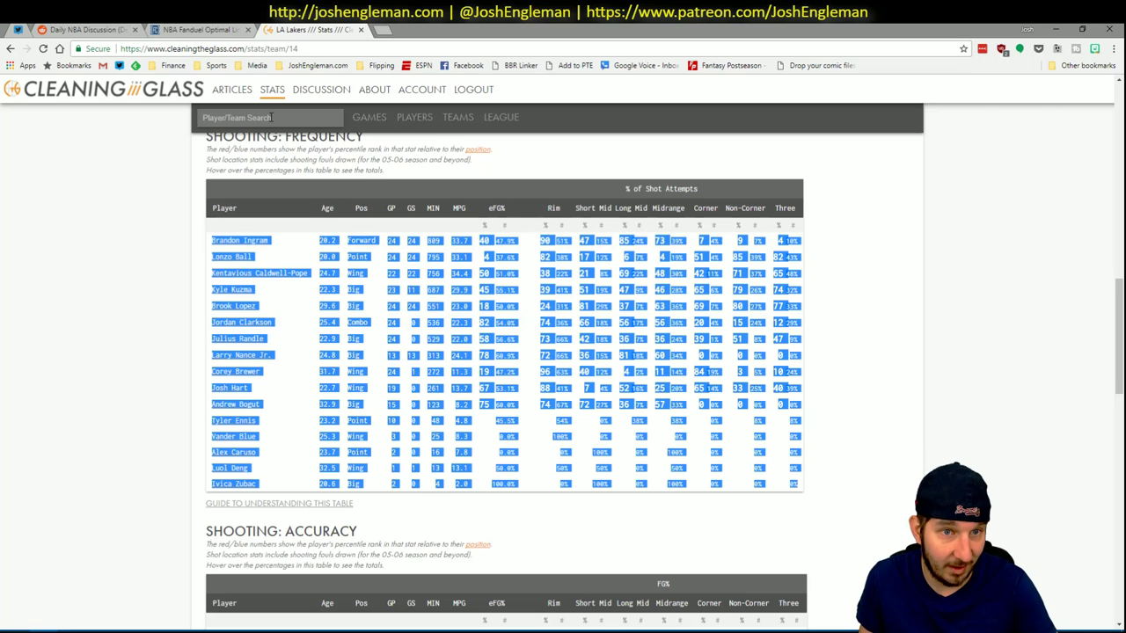
right_click(373, 124)
click(414, 132)
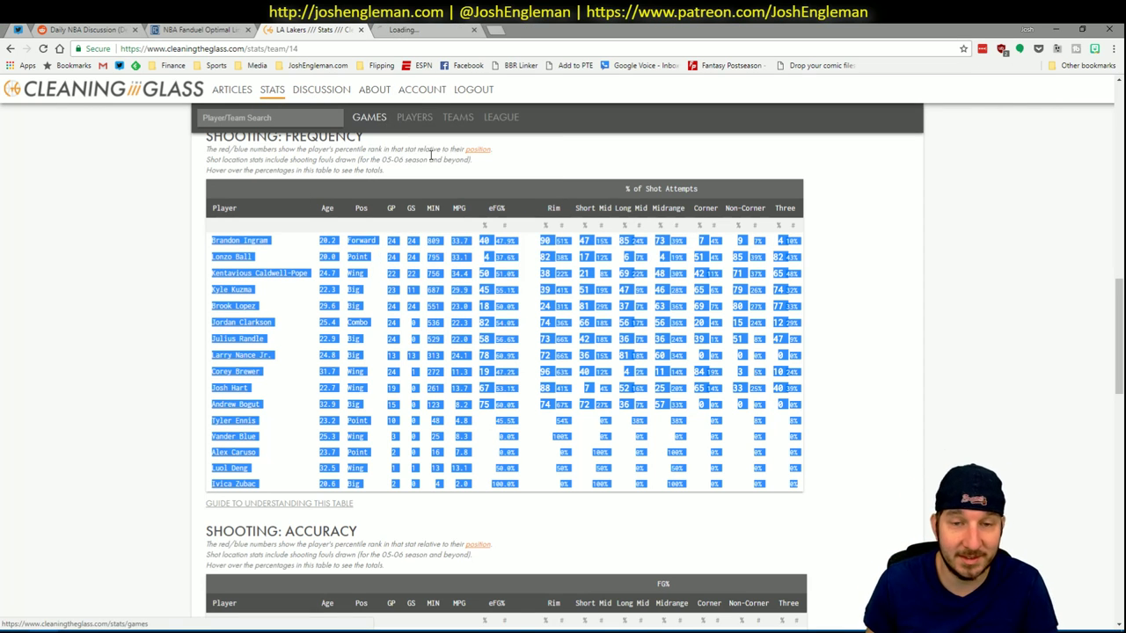
click(442, 33)
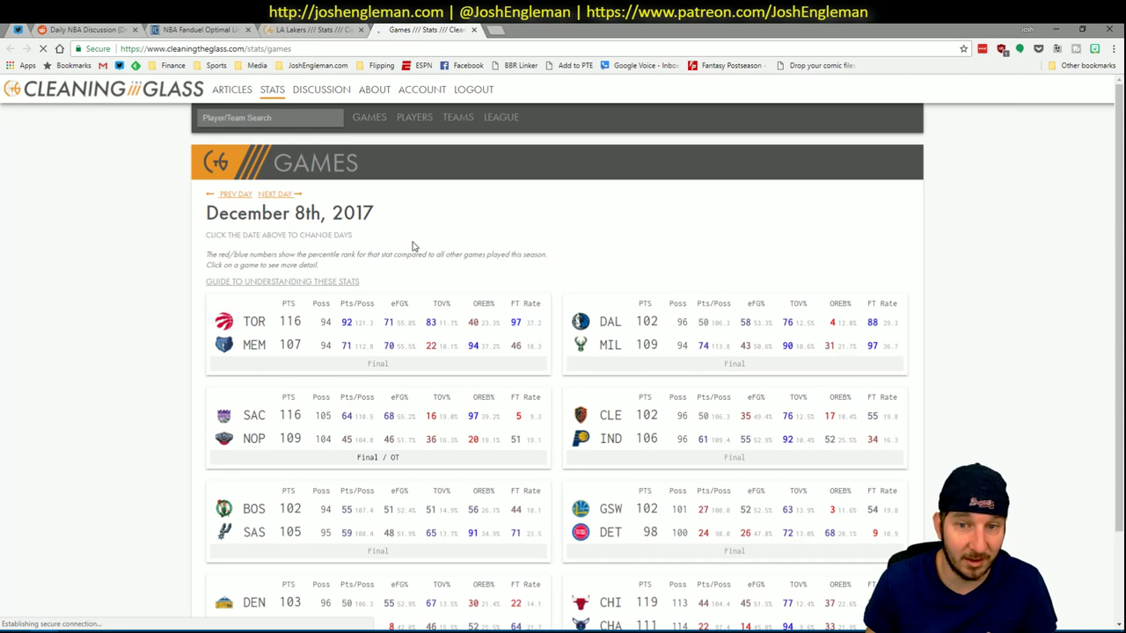
scroll(506, 244, down, 1)
scroll(697, 253, up, 1)
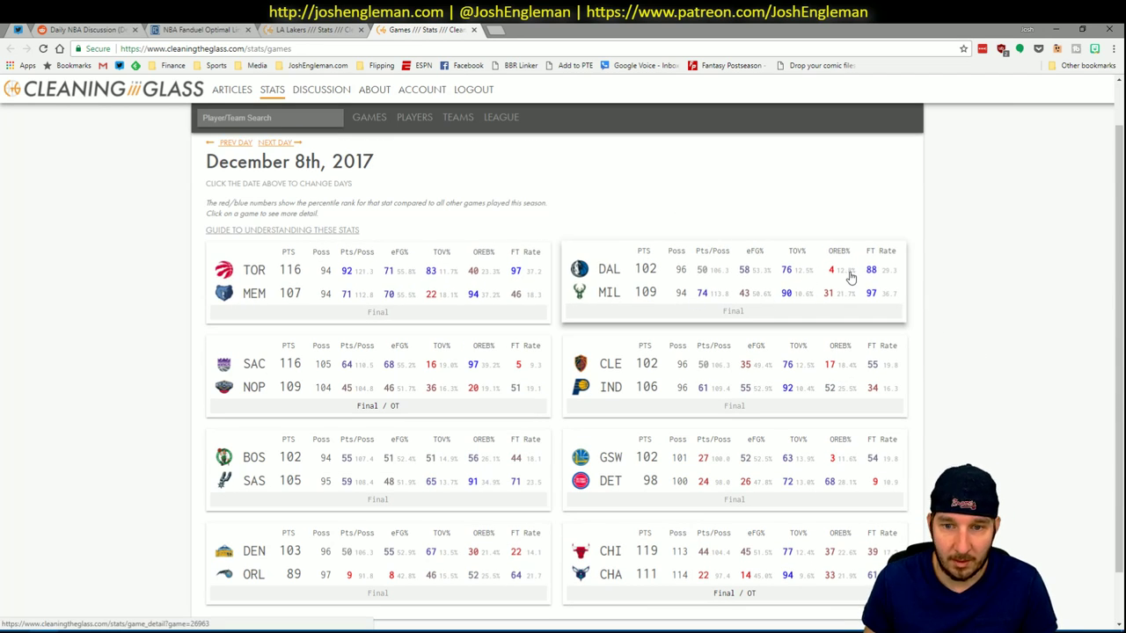
Open the CHI at CHA game details and look over the player stats.
click(660, 569)
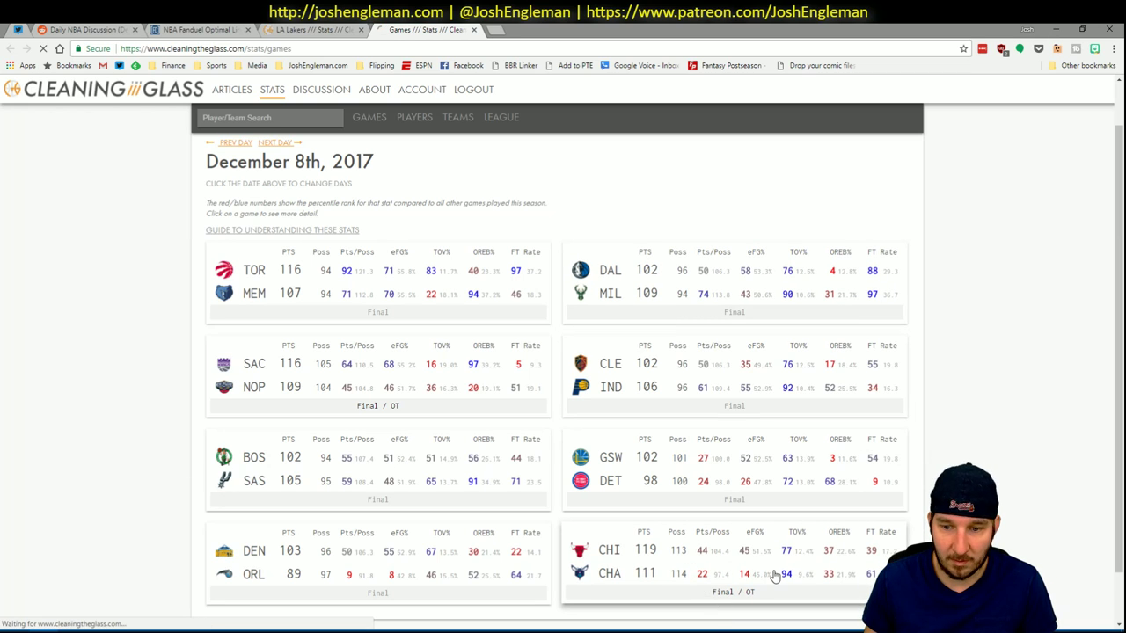
scroll(930, 415, down, 15)
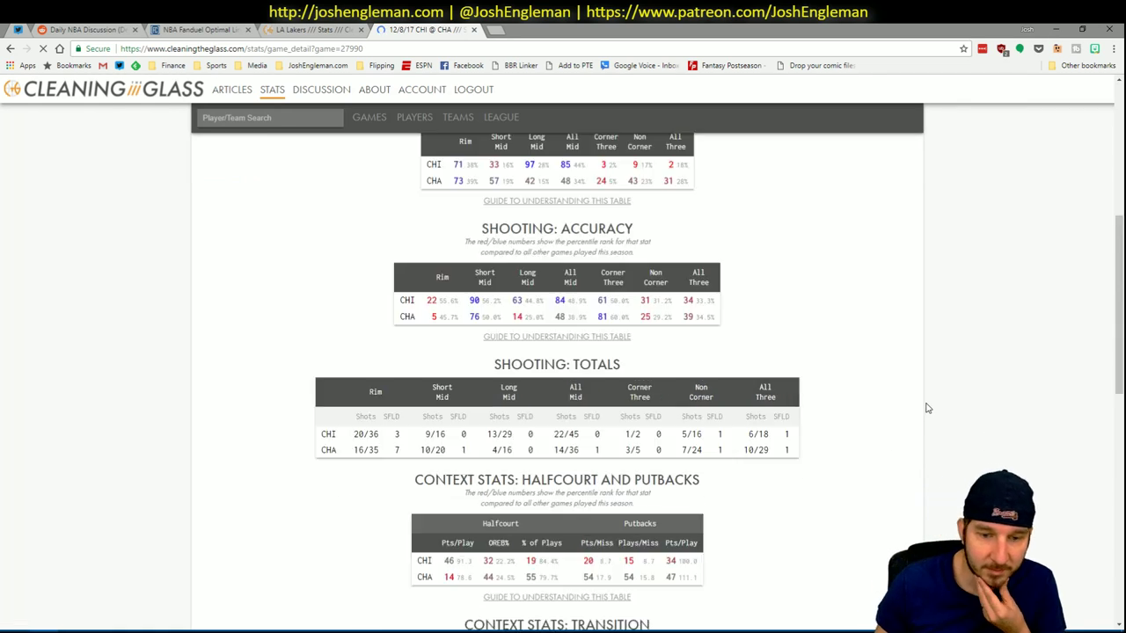
scroll(397, 360, down, 2)
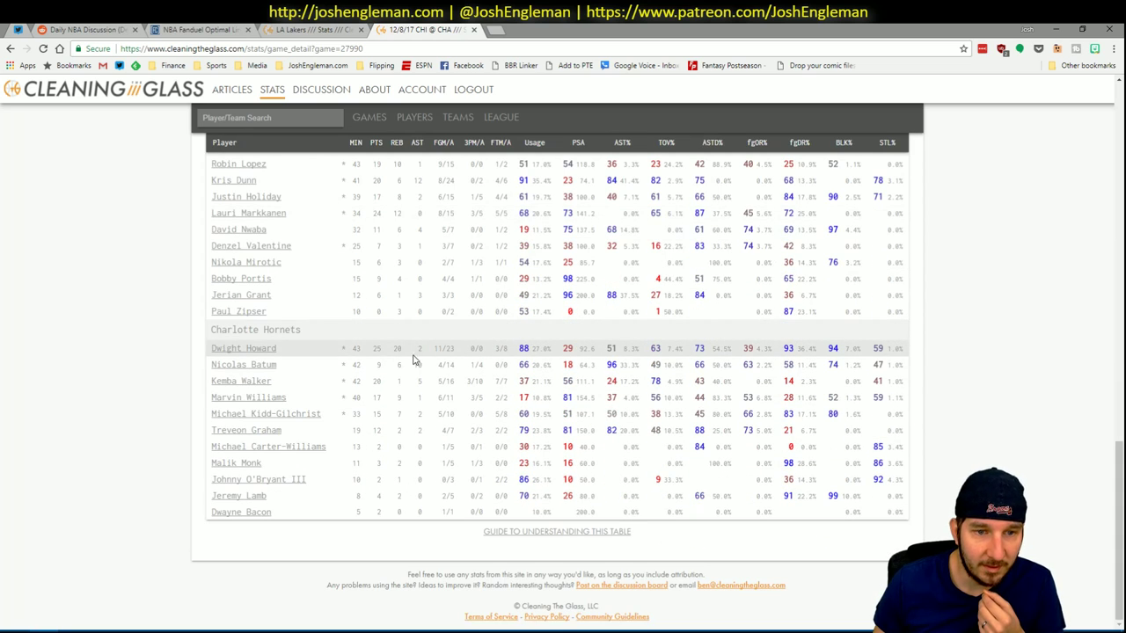
scroll(390, 355, up, 2)
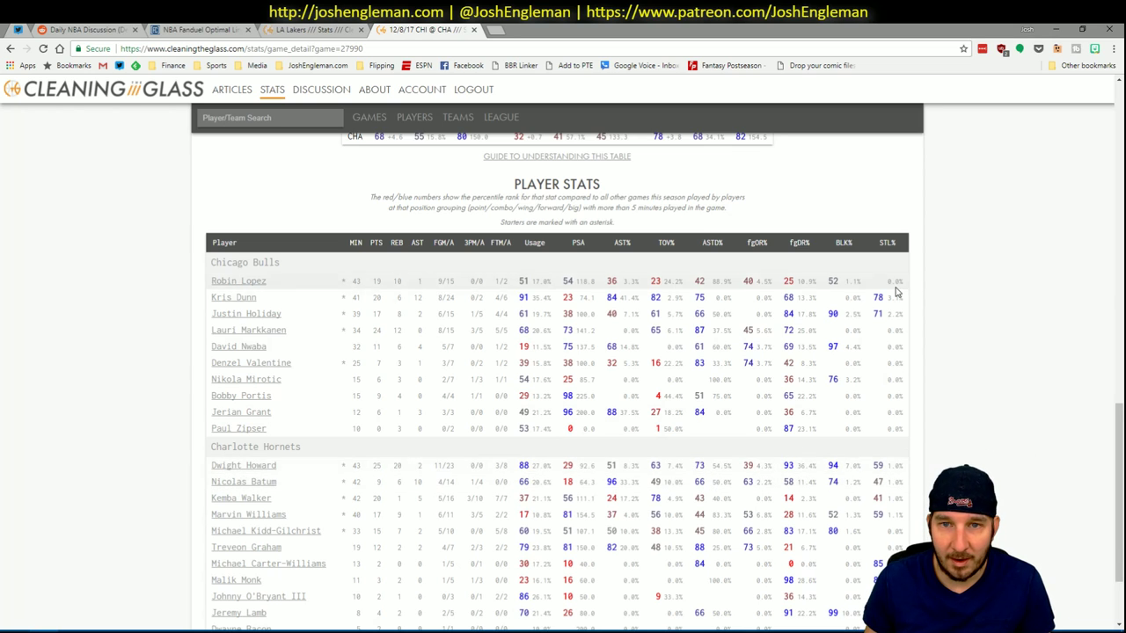
scroll(896, 292, up, 5)
Bring the Shortlist workbook window up beside the YouTube sheet.
key(alt+Tab)
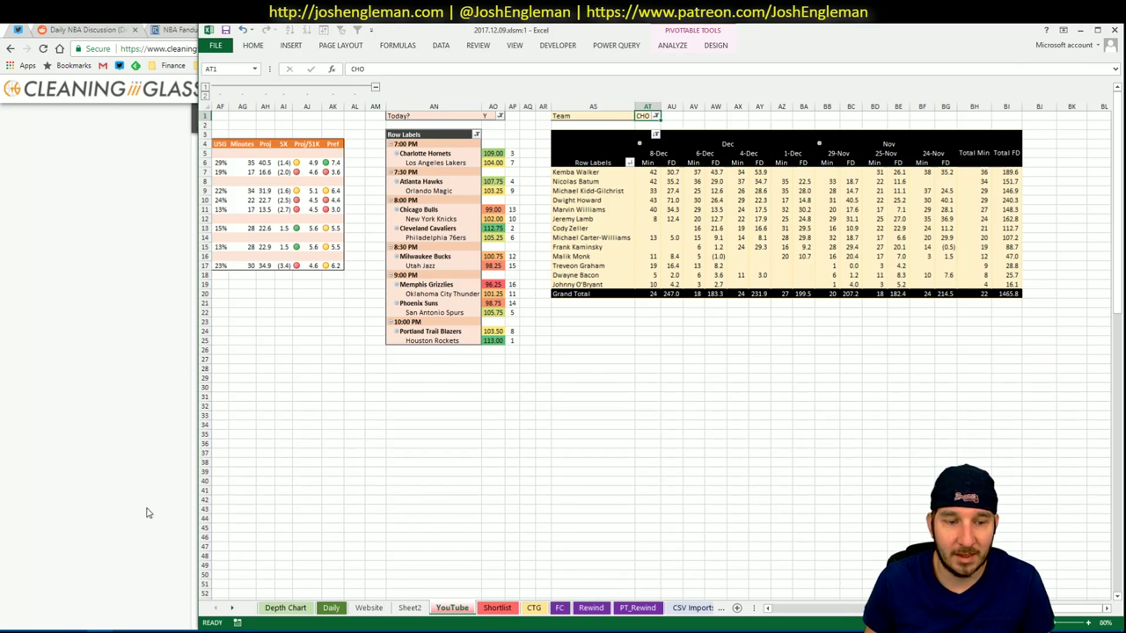
click(149, 607)
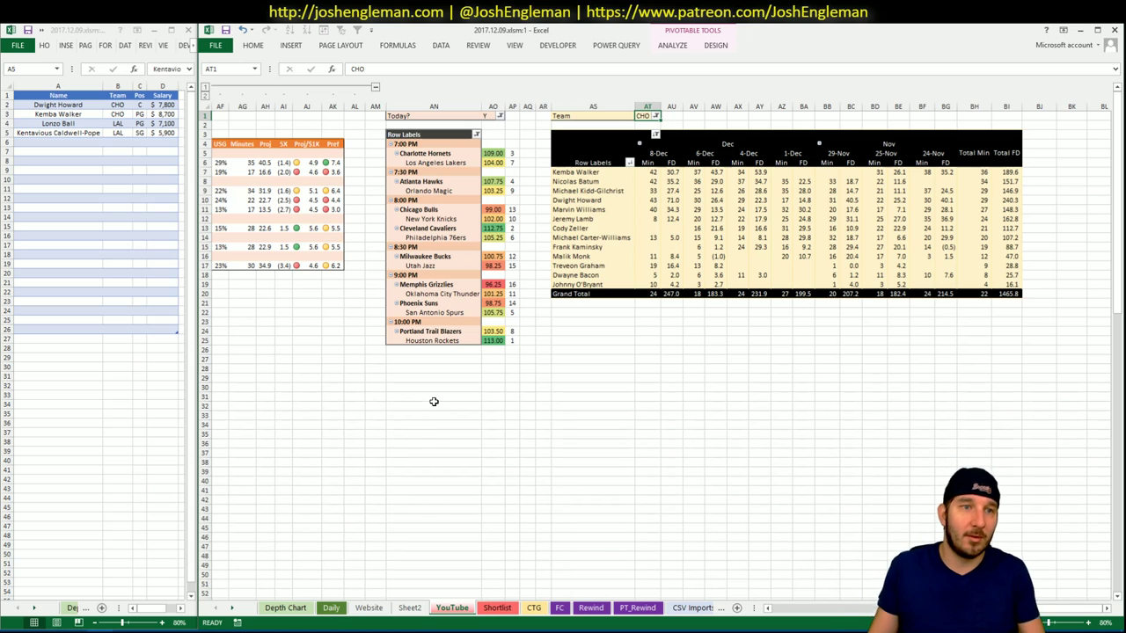
click(404, 405)
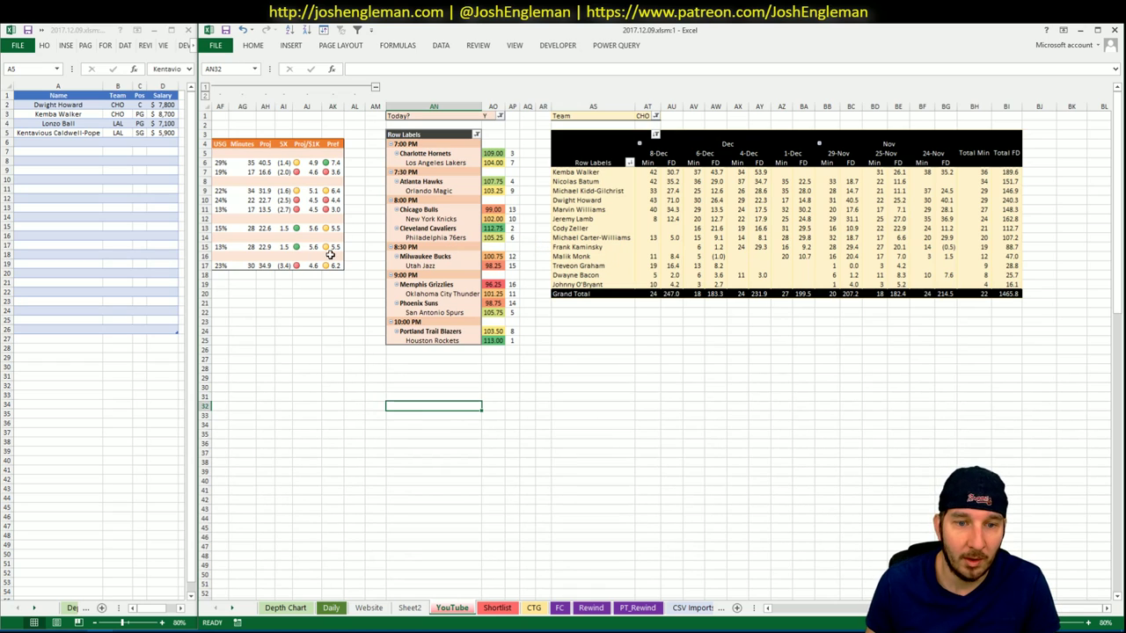
mouse_move(333, 249)
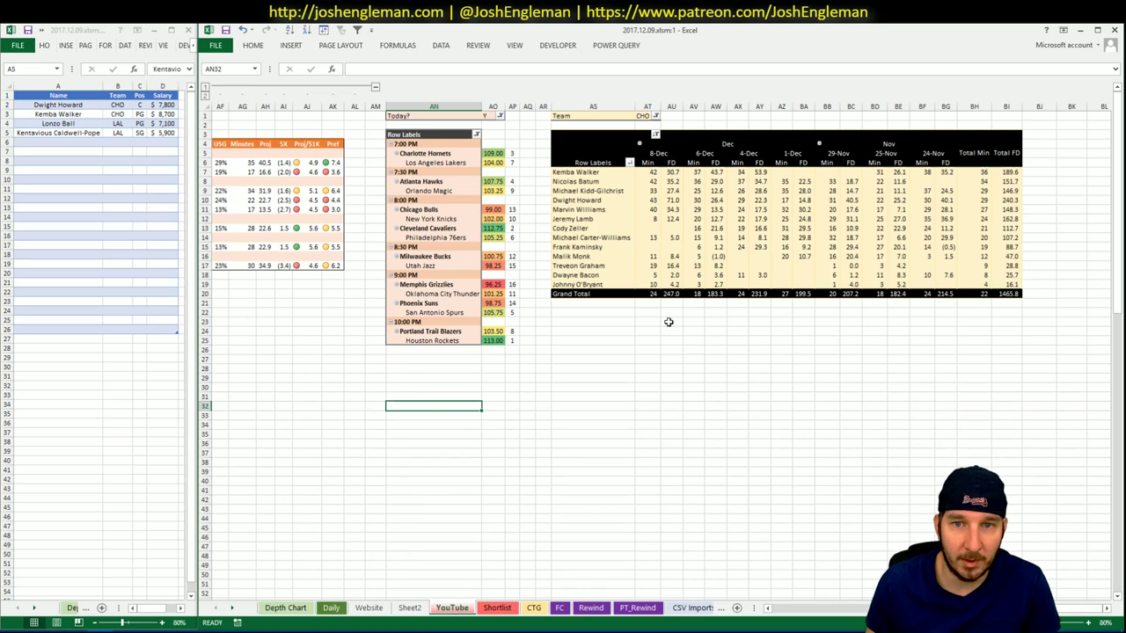
Change the minutes pivot's team filter in AT1 from CHO to LAL.
click(648, 115)
text(LAL)
key(Return)
click(636, 344)
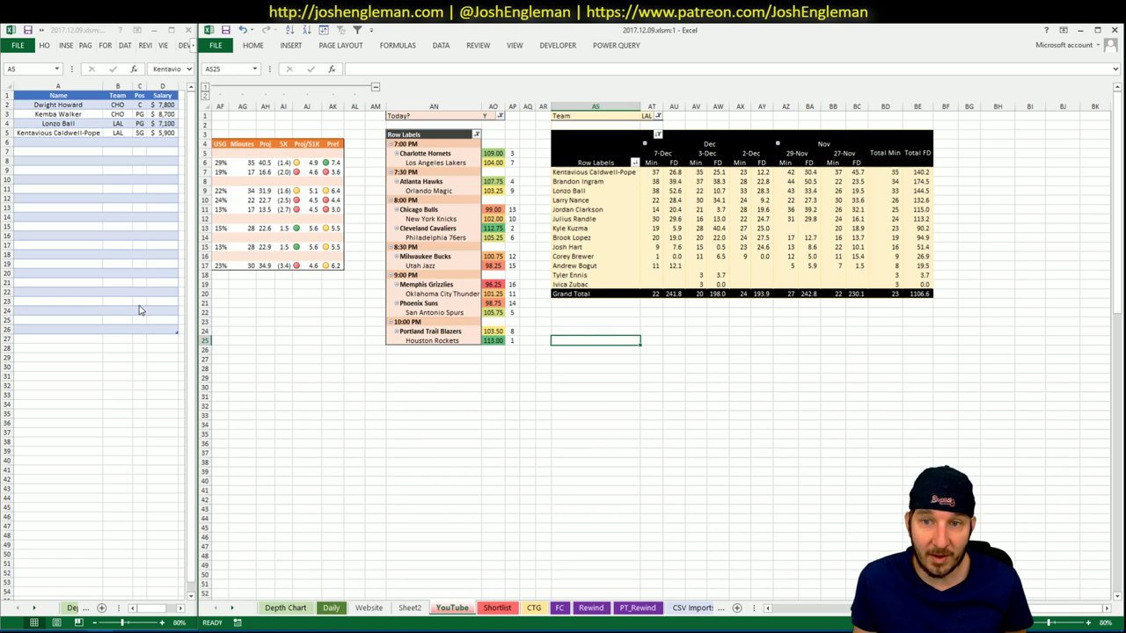
click(649, 341)
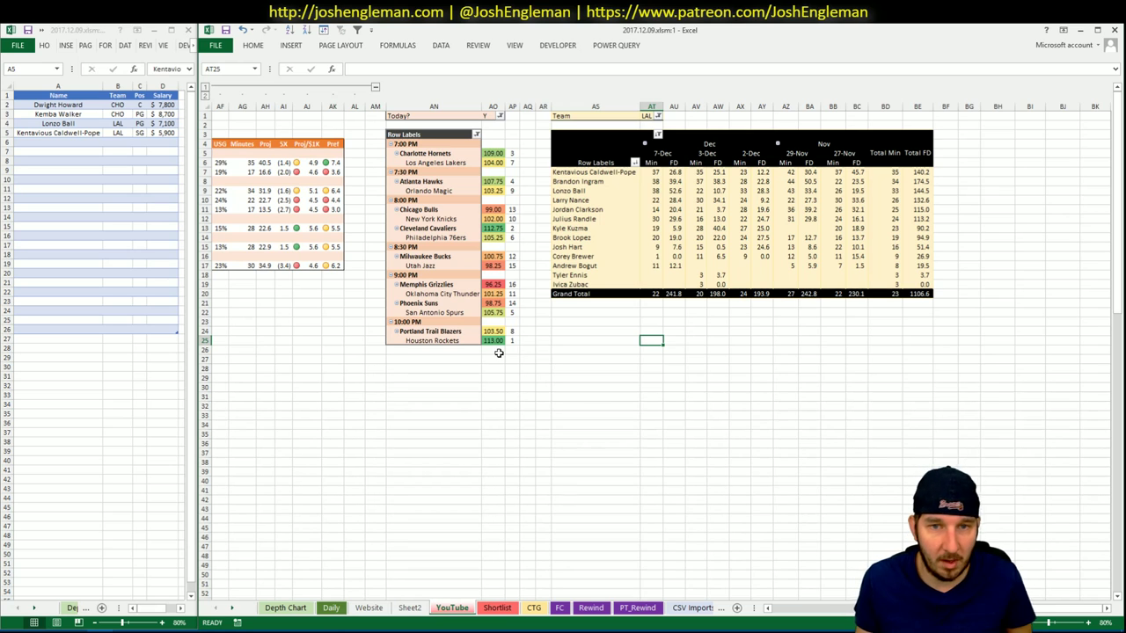
click(496, 544)
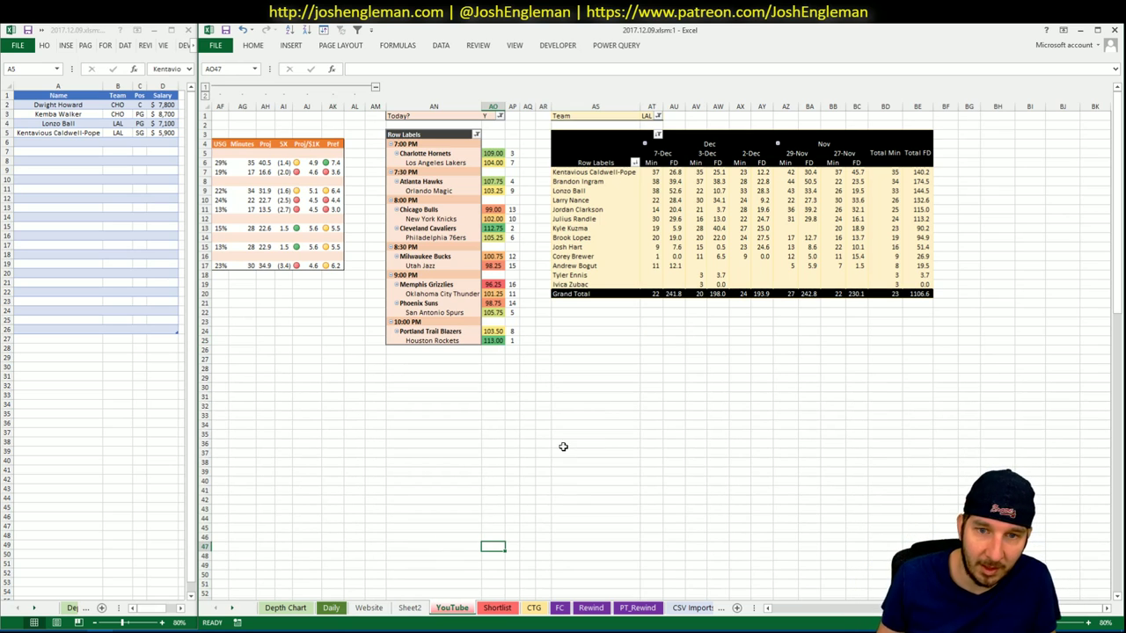
drag(1086, 608, 842, 611)
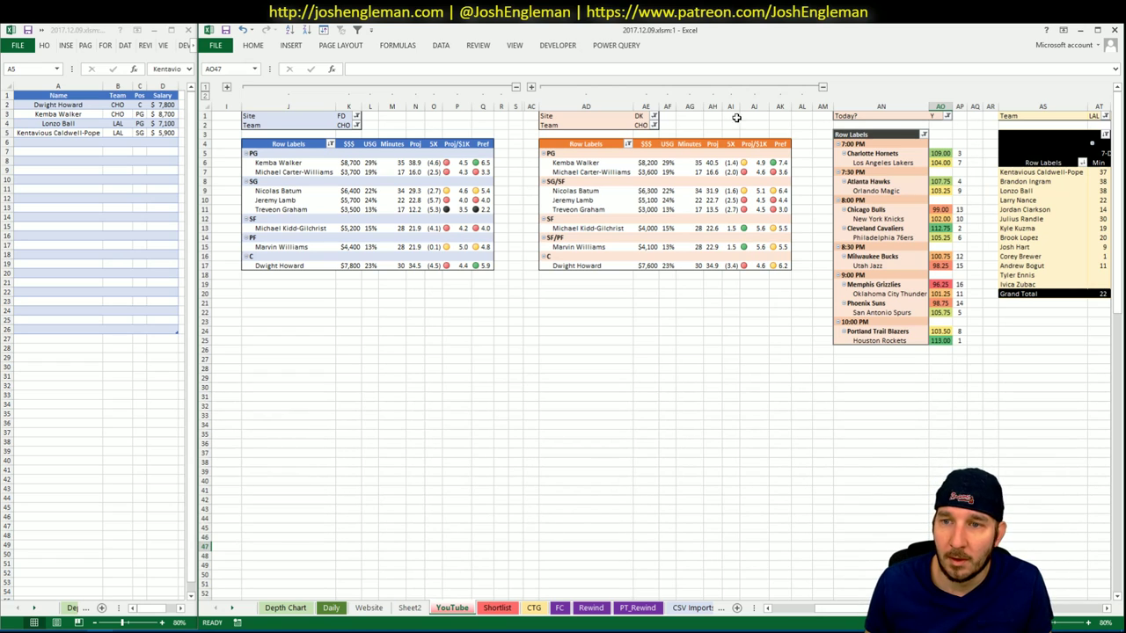
Set the FanDuel (K2), DraftKings (AE2) and minutes (AT1) pivot team filters to ATL.
click(349, 126)
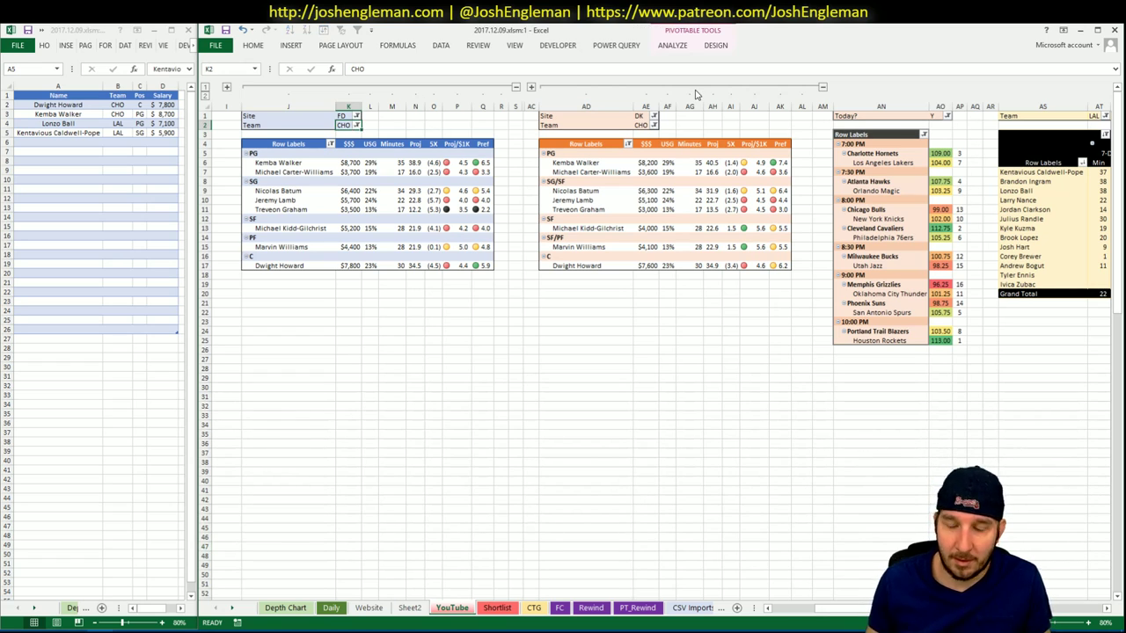
text(ATL)
click(642, 125)
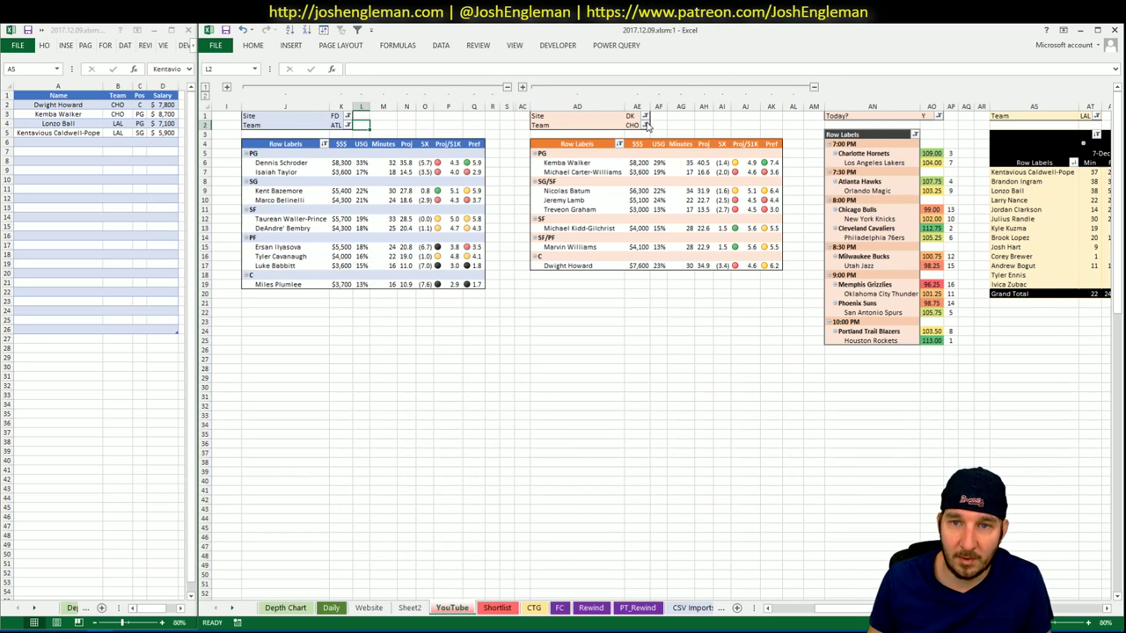
text(ATL)
key(Return)
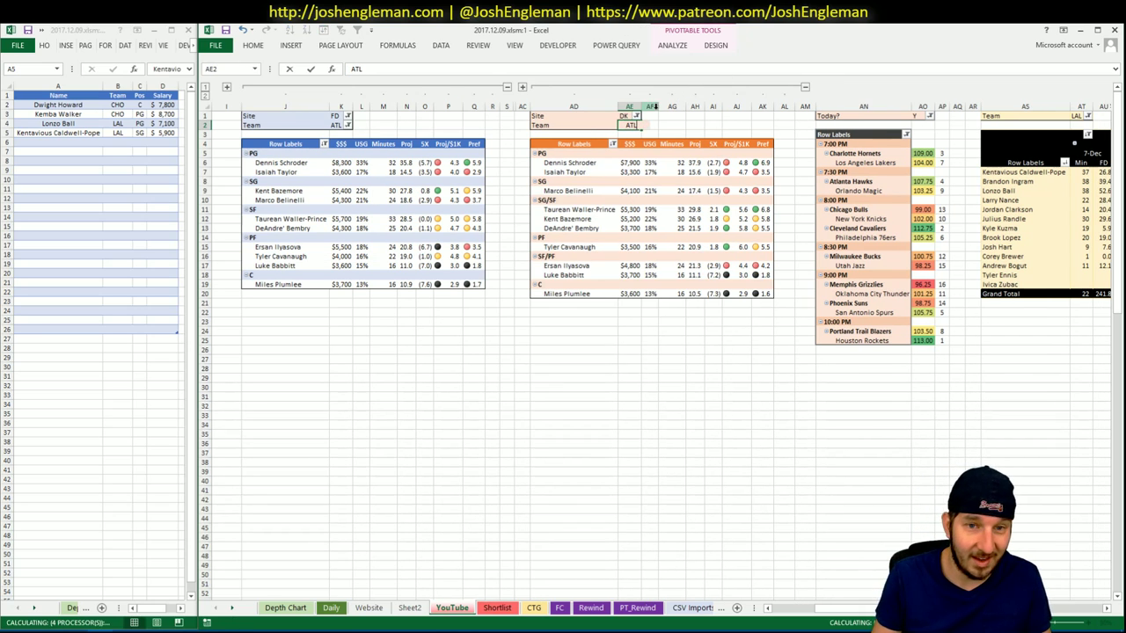
click(1079, 117)
text(ATL)
key(Return)
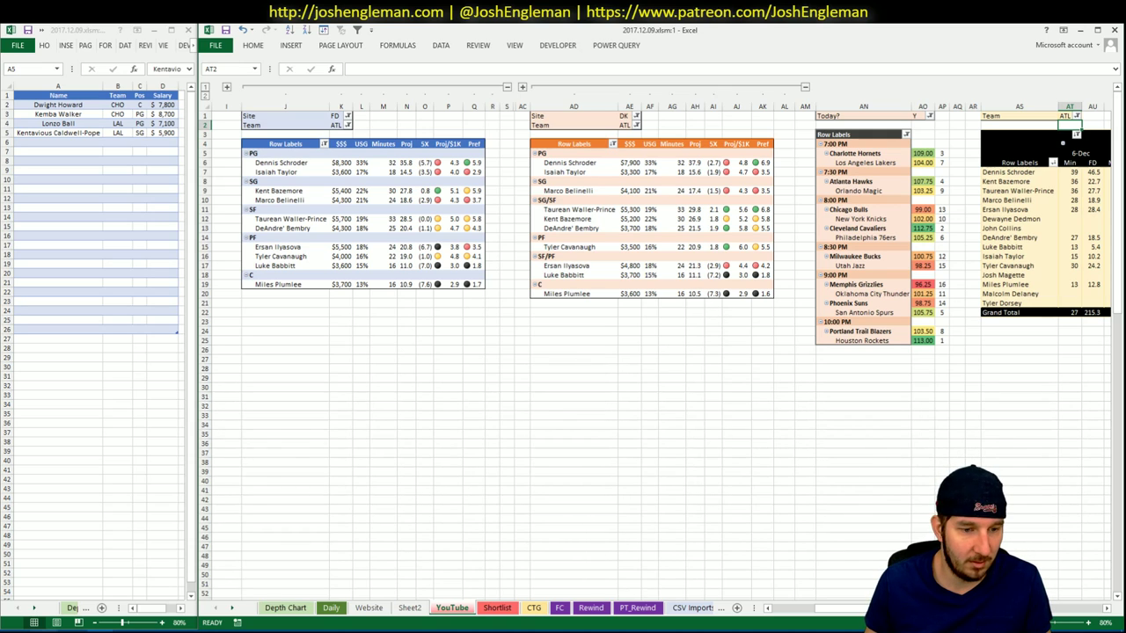
key(alt+Tab)
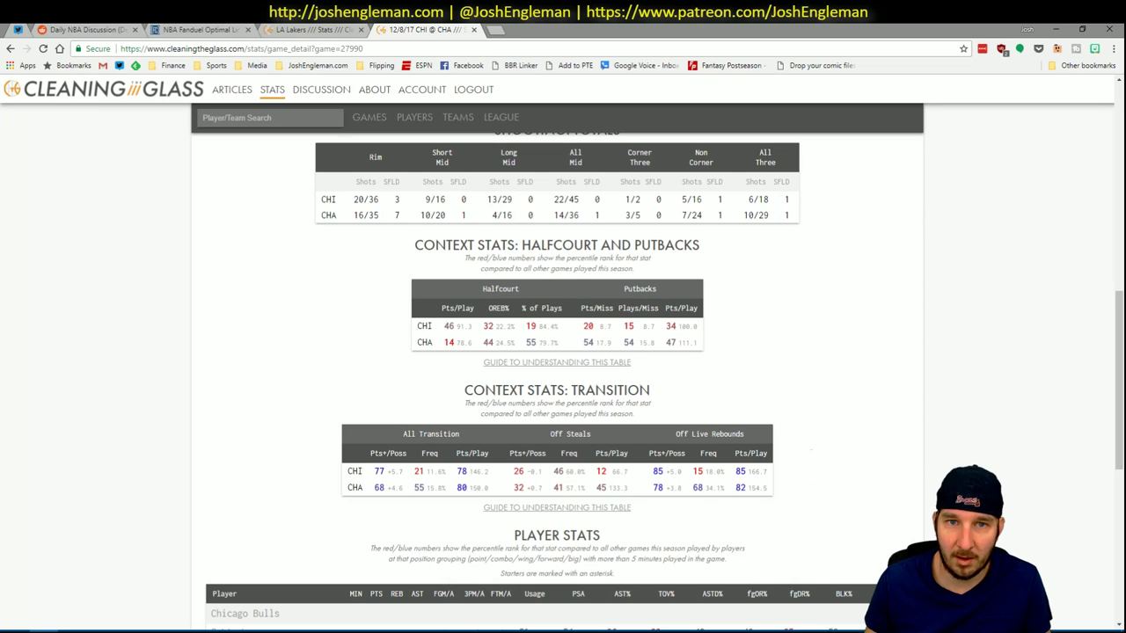
Load SBR Odds' December 9, 2017 NBA betting lines and keep Chrome in front of the workbook.
click(495, 31)
text(sbro)
key(Return)
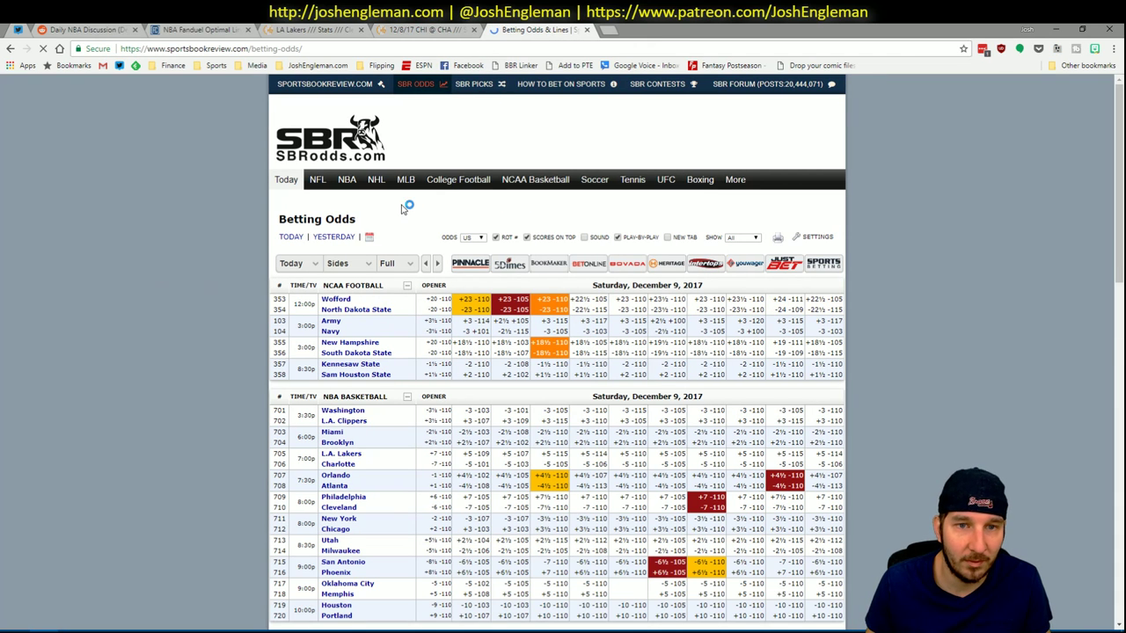
scroll(380, 269, down, 2)
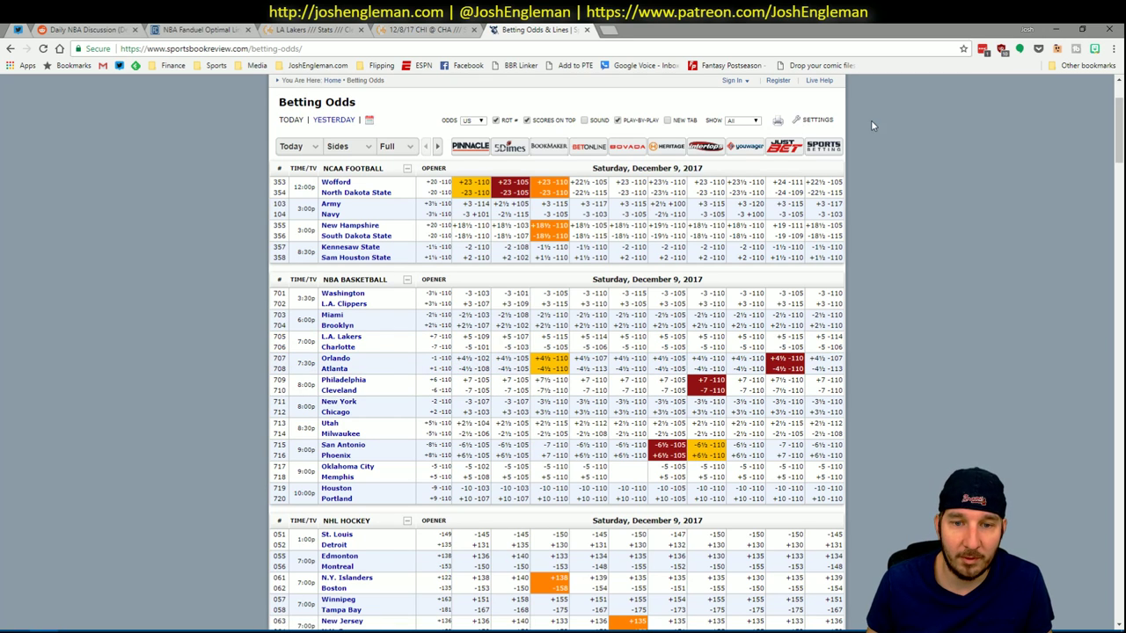
click(1056, 29)
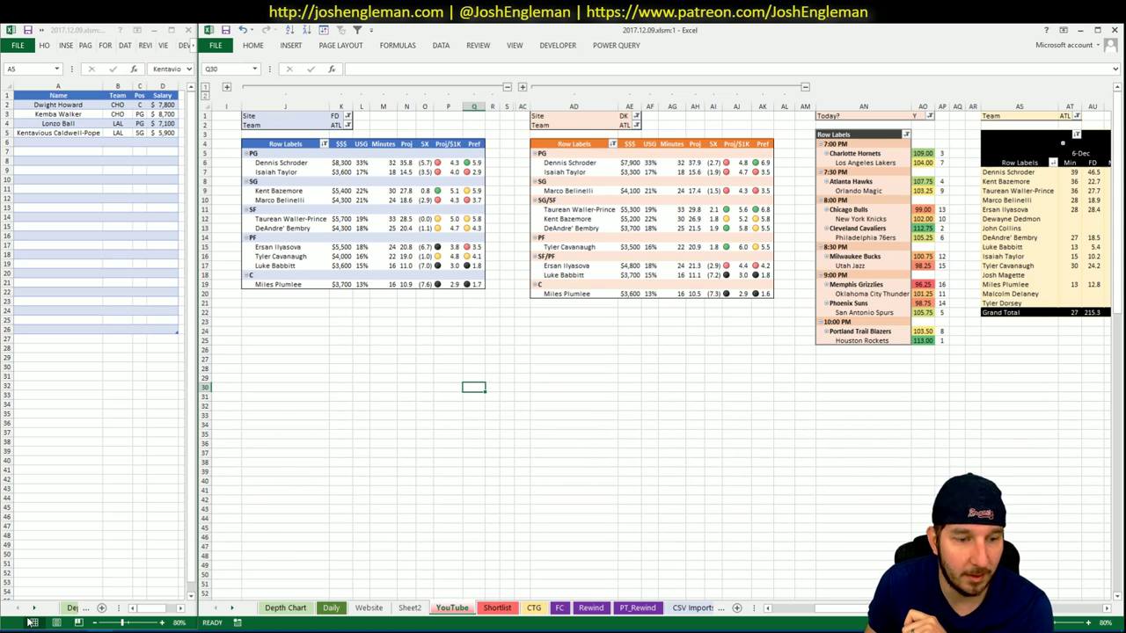
click(31, 625)
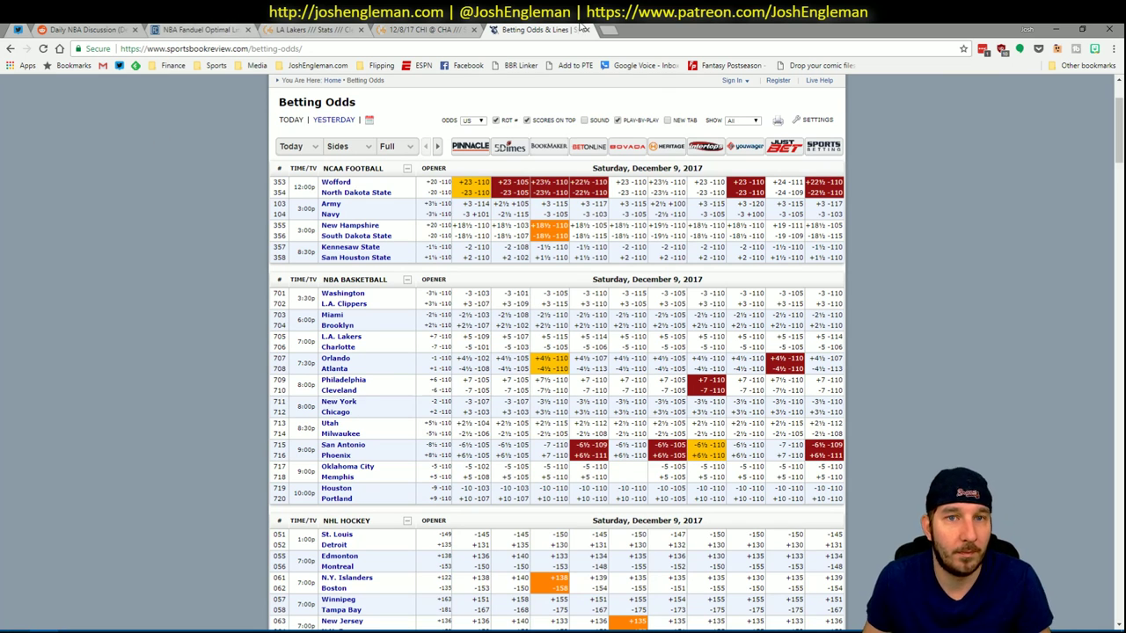
Shrink the browser, move it up-left, and go to the Cleaning the Glass Lakers page.
click(1082, 29)
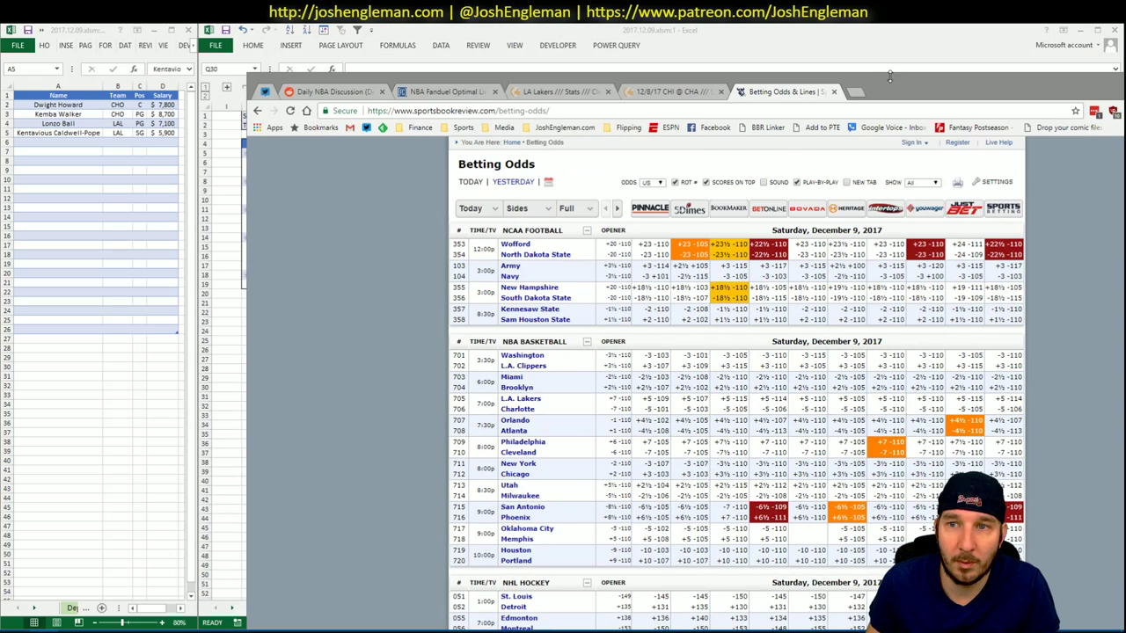
drag(893, 77, 844, 26)
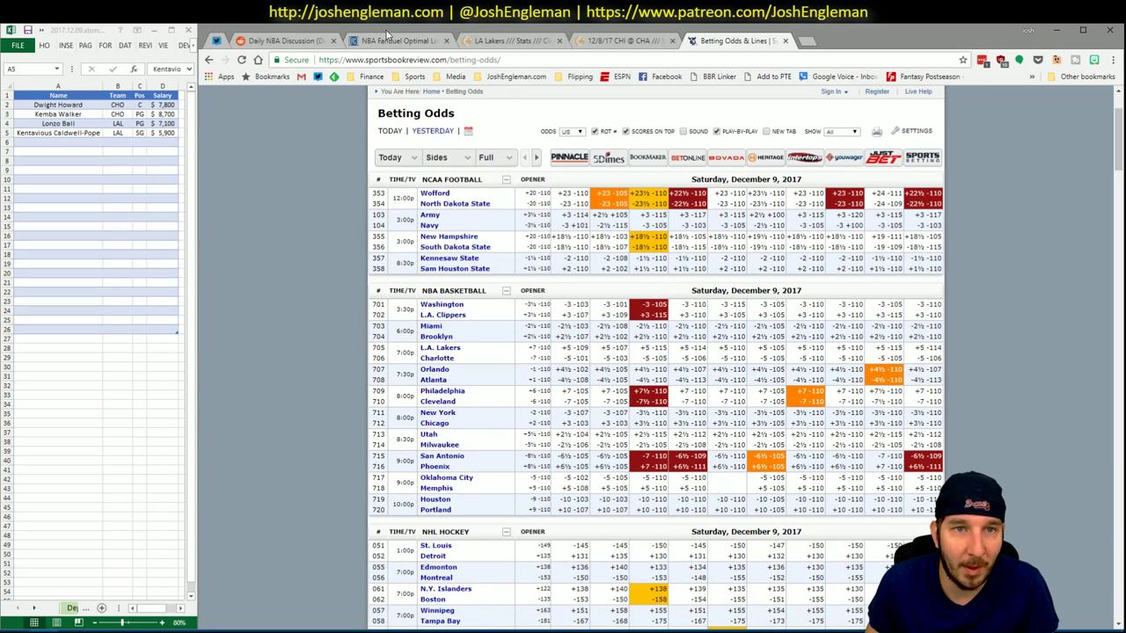
click(510, 40)
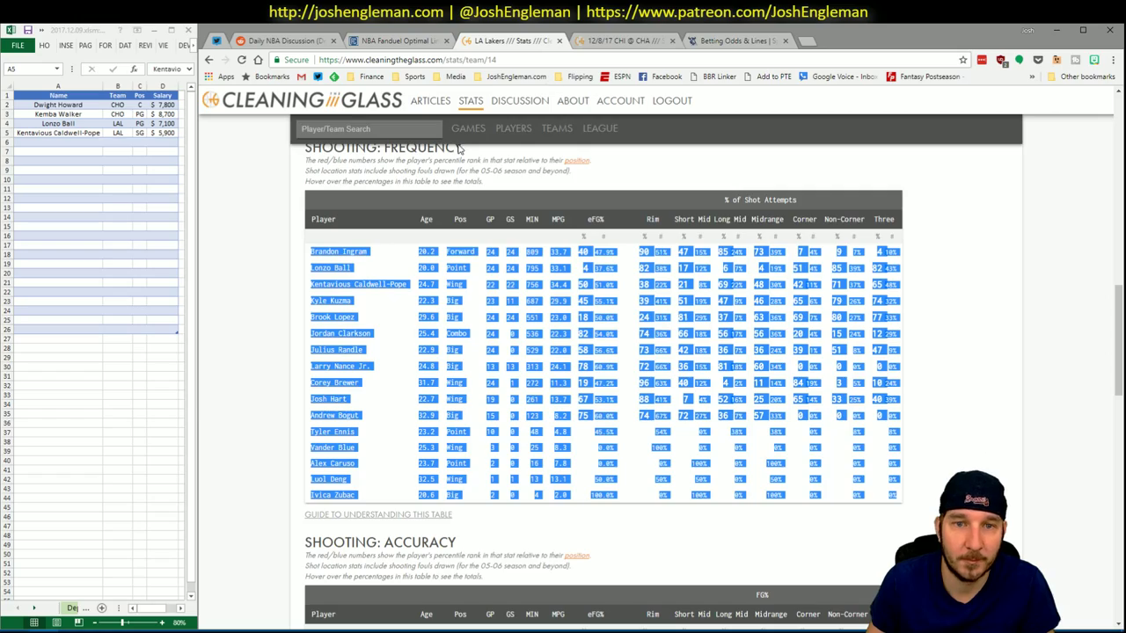
Search 'hawks' and select the Atlanta Hawks Shooting: Frequency player table.
click(378, 130)
text(hawks)
key(Return)
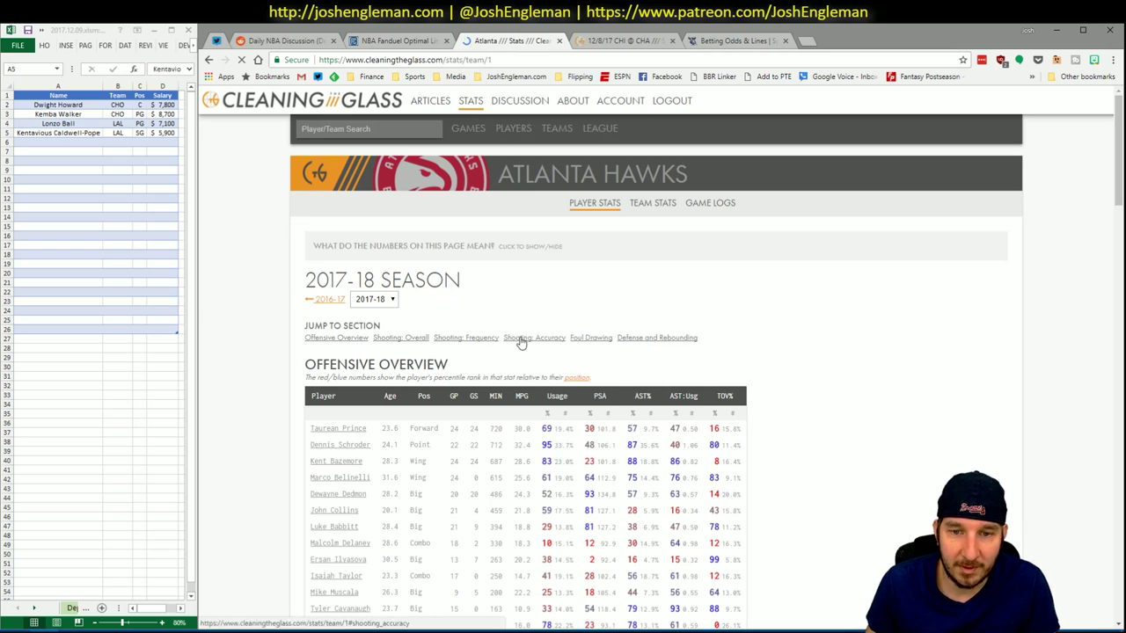
click(479, 341)
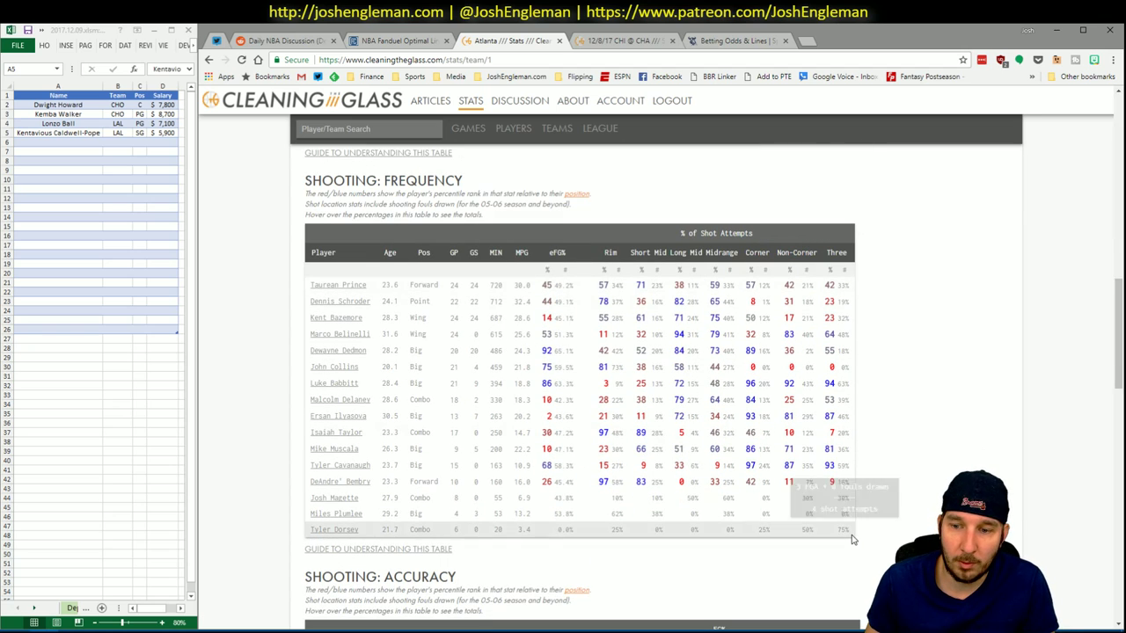
drag(850, 535, 309, 281)
mouse_move(97, 611)
click(91, 587)
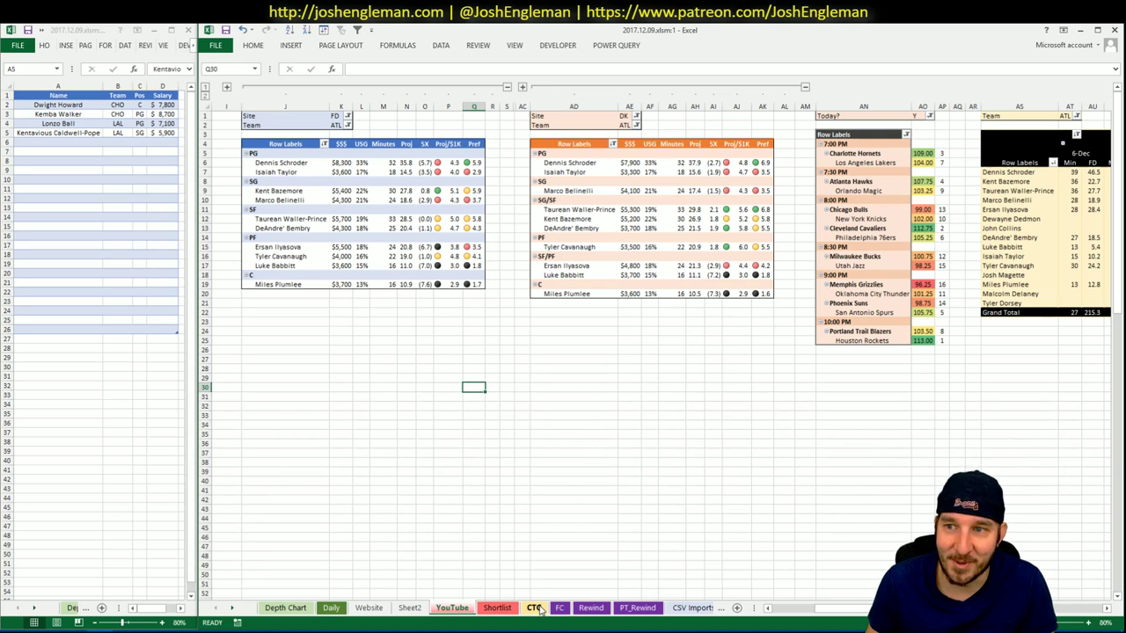
On the CTG sheet, enter ORL as the opponent in V5.
click(537, 608)
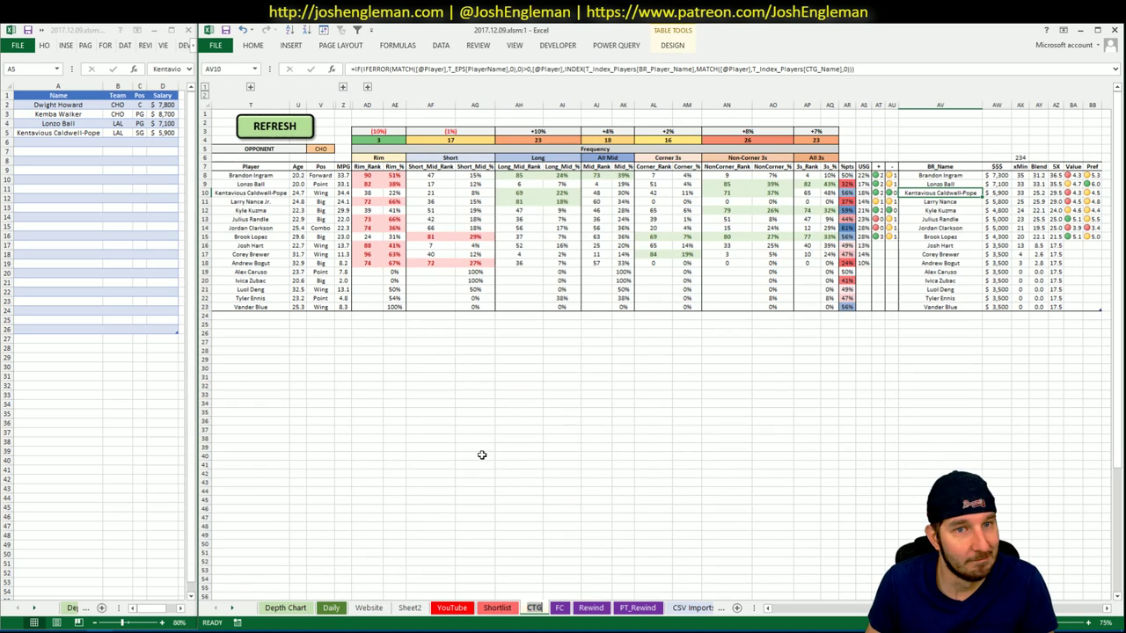
click(322, 149)
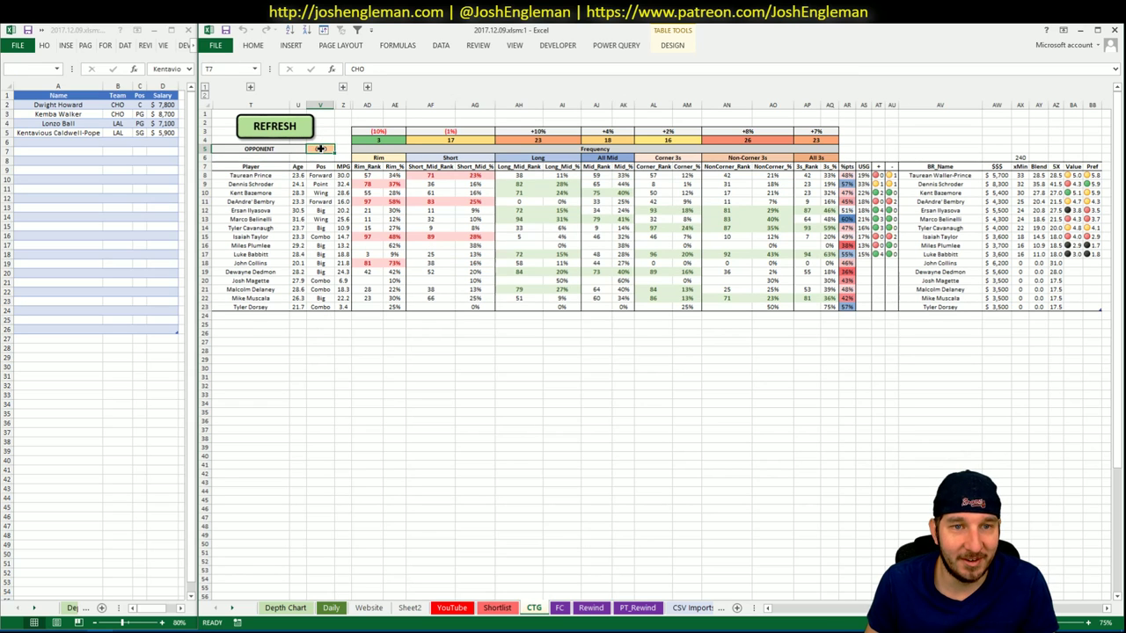
text(ORL)
key(Return)
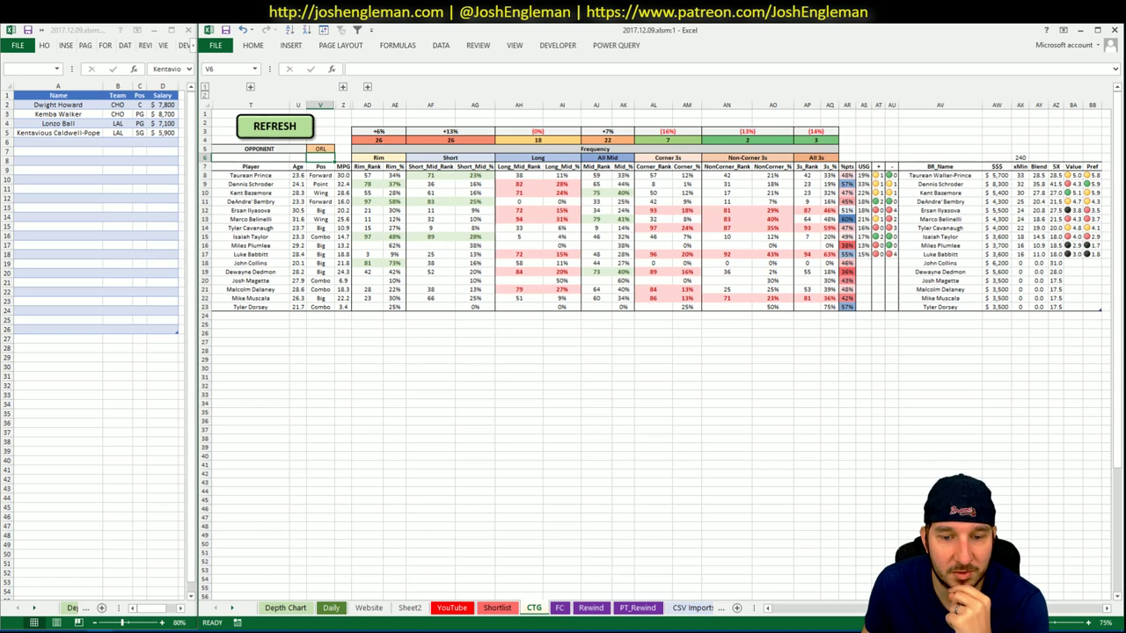
Check the Hawks' DraftKings and minutes pivots on the YouTube sheet, then return to the Hawks stats page.
click(465, 614)
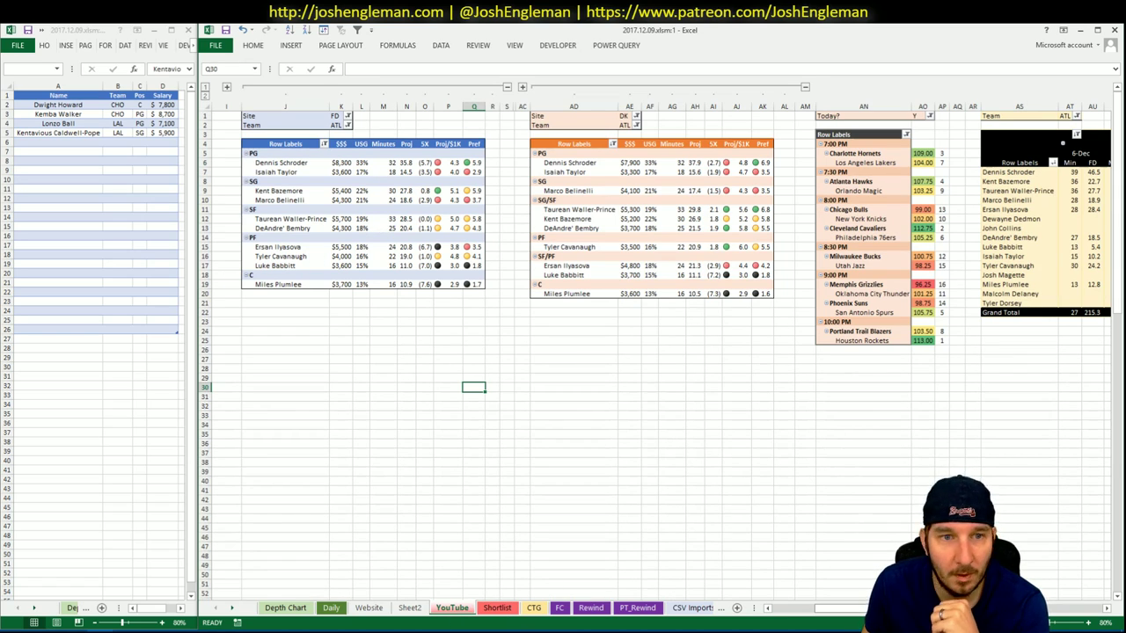
scroll(660, 351, right, 5)
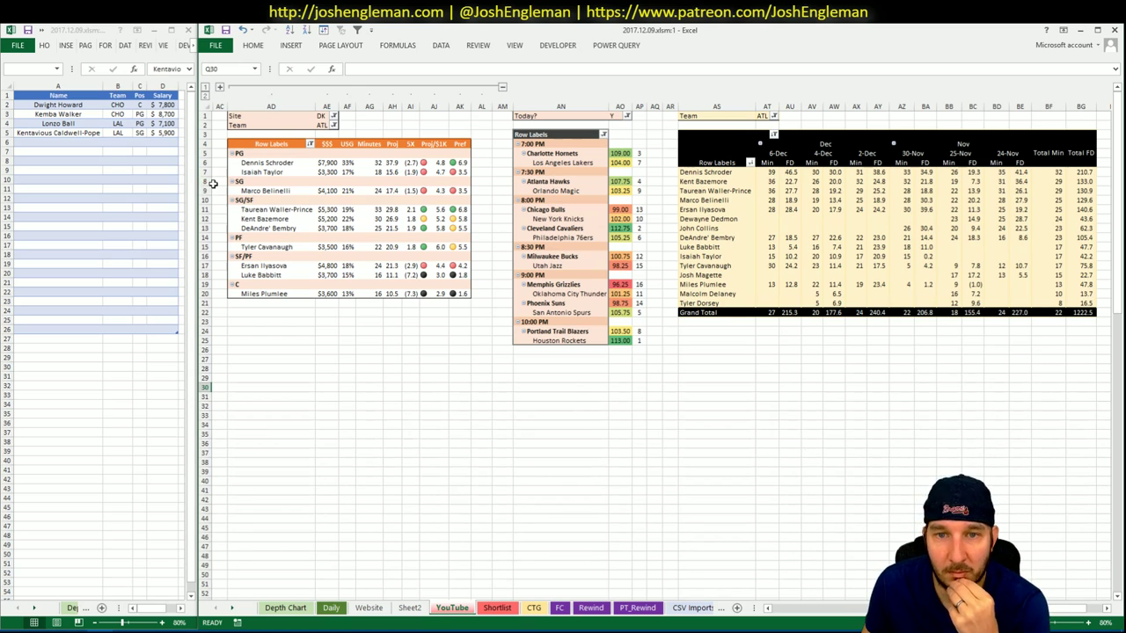
click(56, 623)
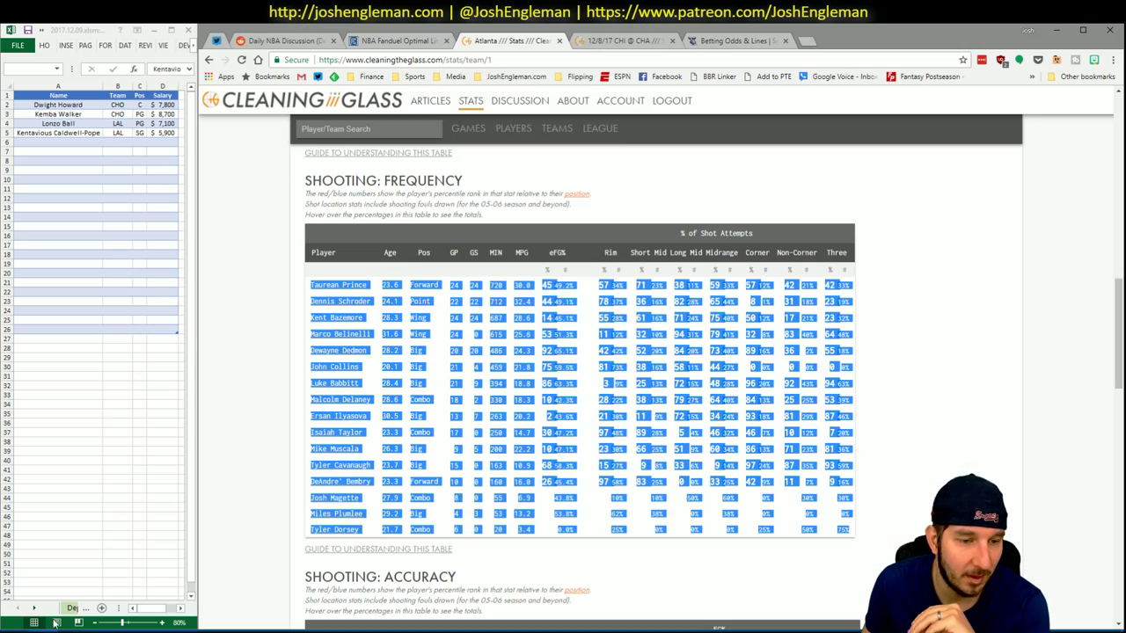
On Fantasy Cruncher's FanDuel page, filter to point guards and open Dennis Schroder's player card.
click(370, 40)
click(413, 155)
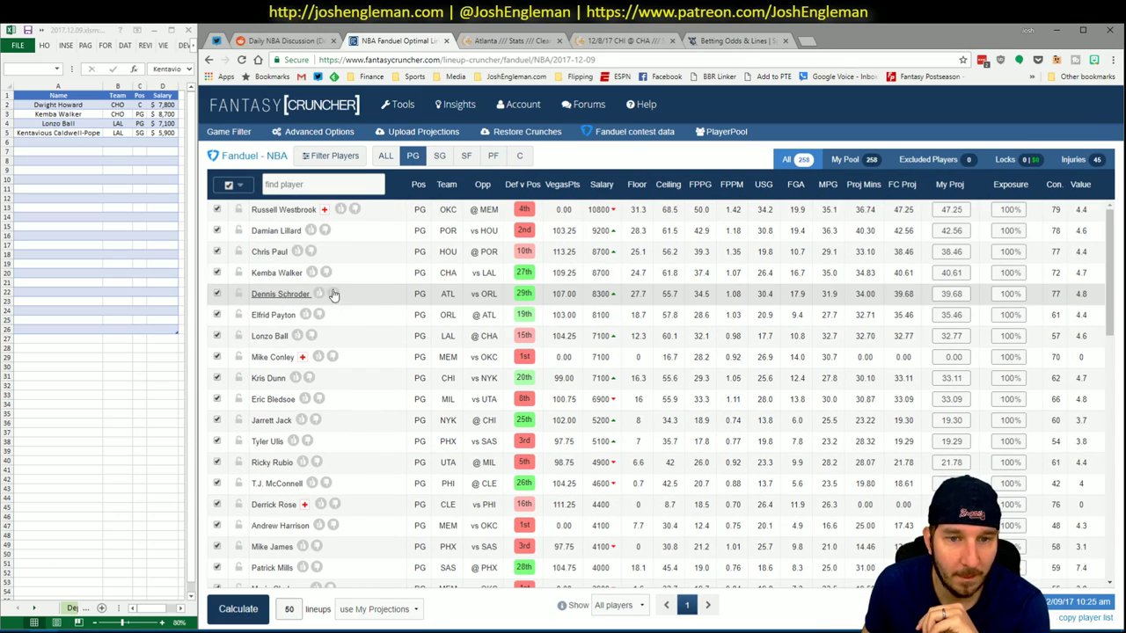
click(280, 294)
Check Schroder's game log against ORL, then all opponents, and close his card.
click(640, 325)
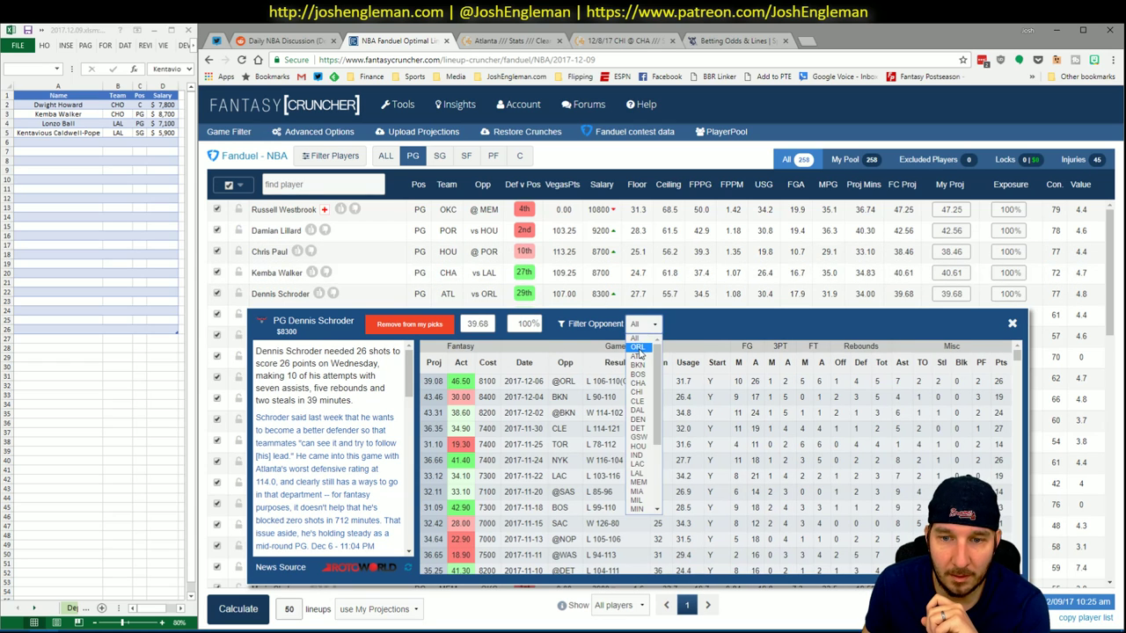
click(643, 351)
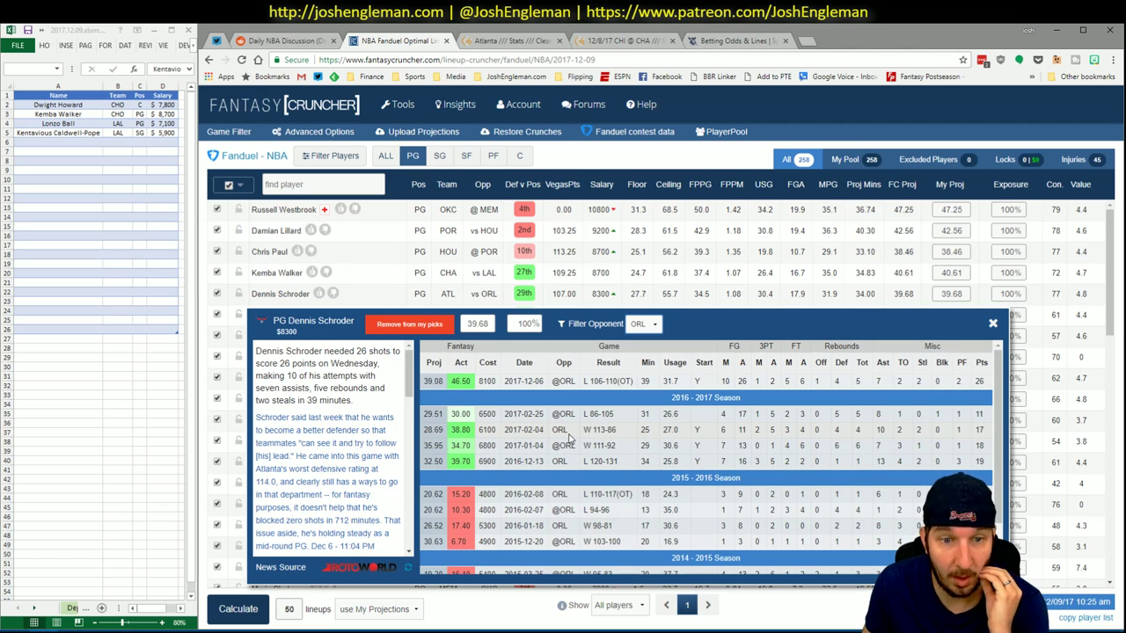
click(647, 327)
click(648, 345)
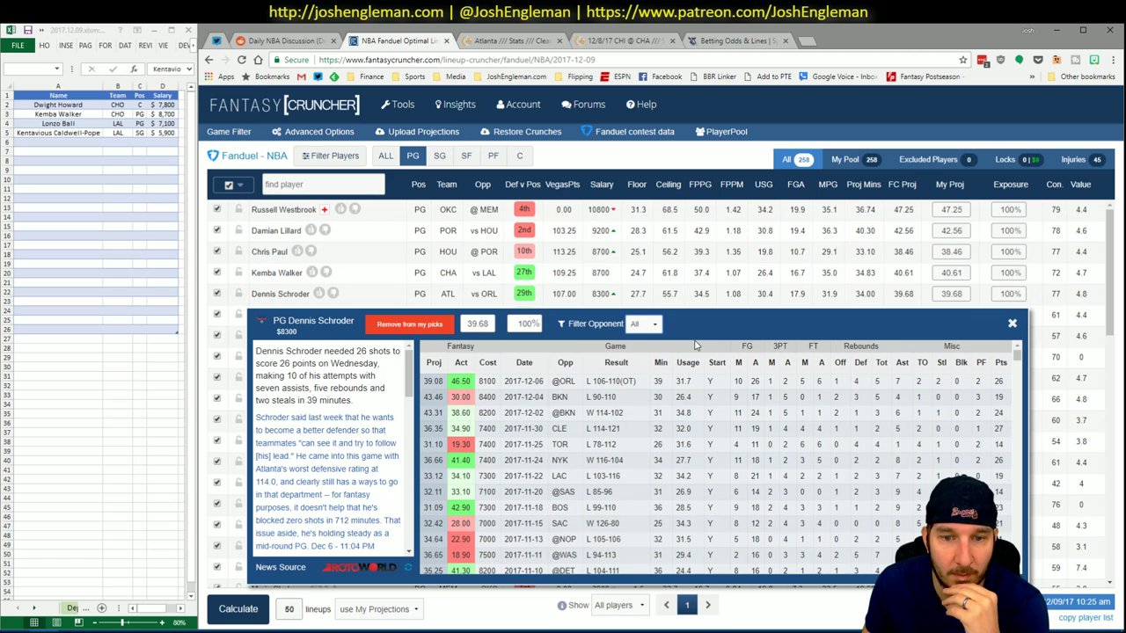
click(1012, 323)
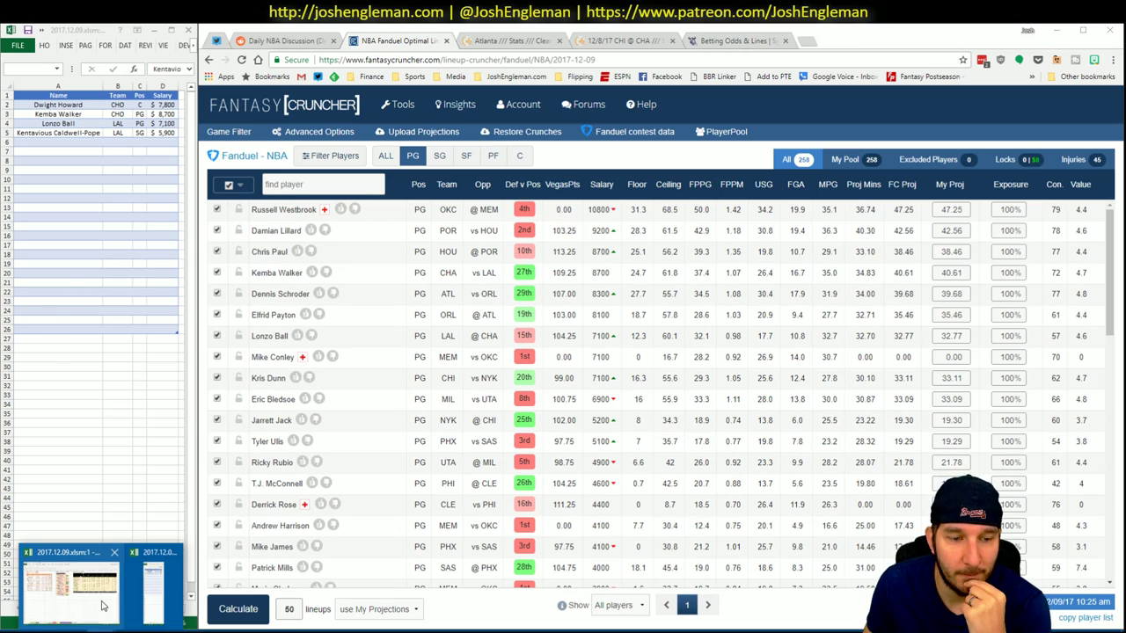
click(104, 605)
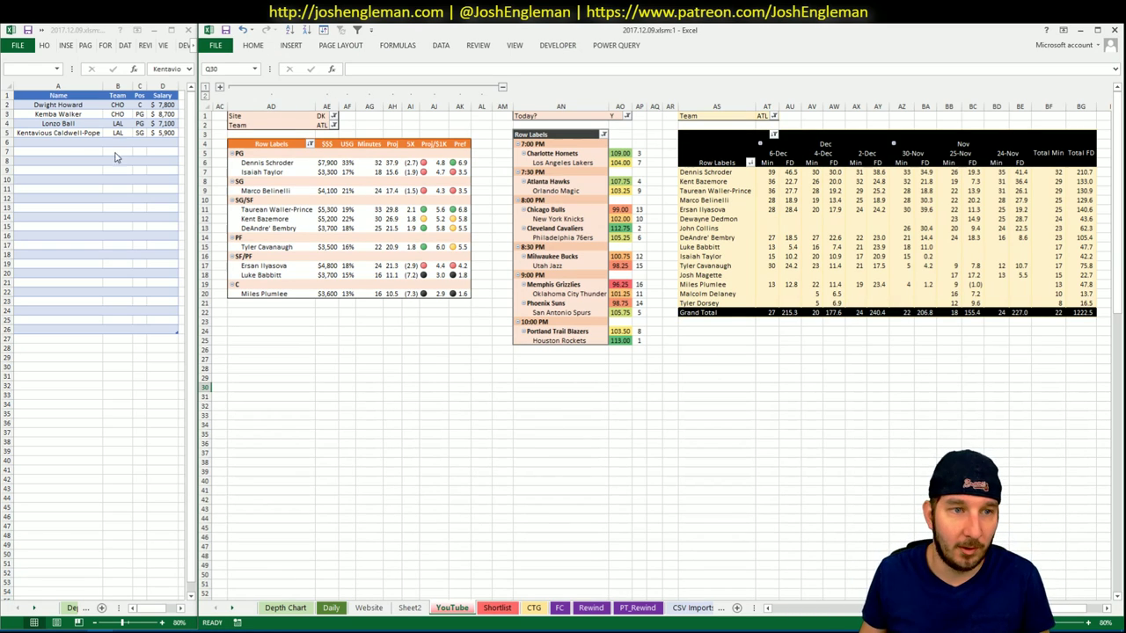
Enter Dennis Schroeder in shortlist cell A6 so his row fills with ATL, PG, $8,300.
click(64, 142)
text(Denn)
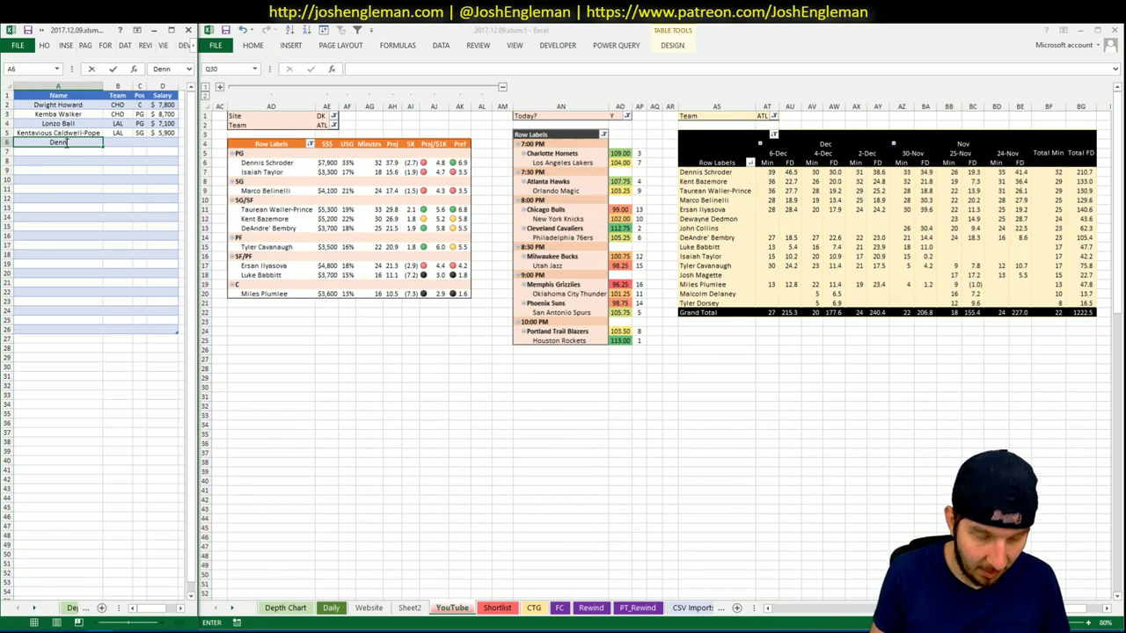
text(is Schroed)
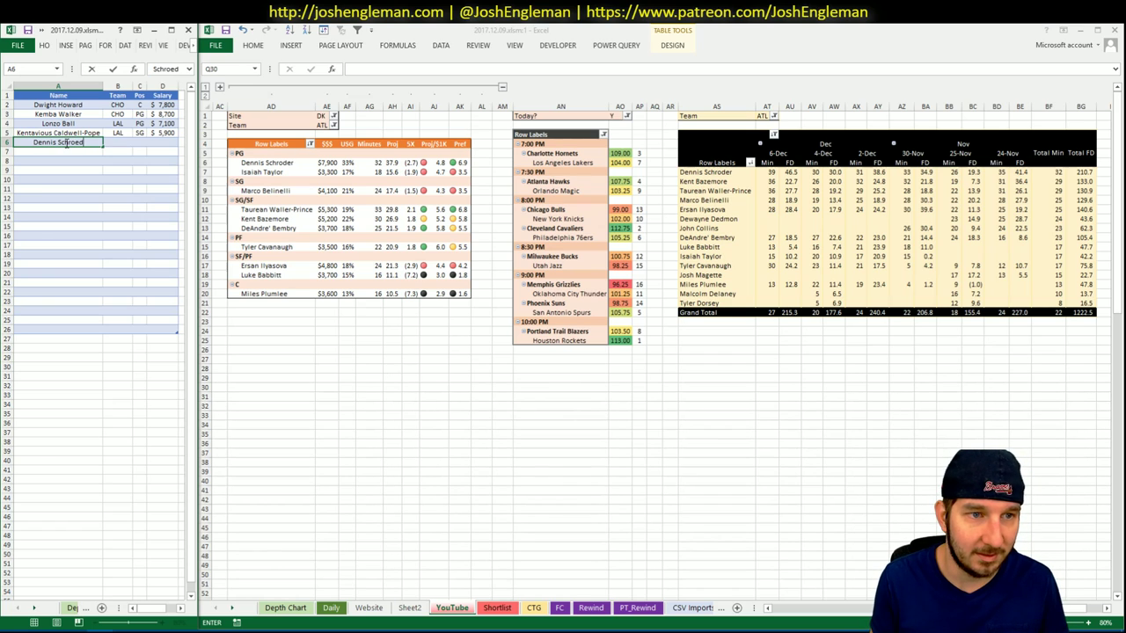
text(er)
key(Return)
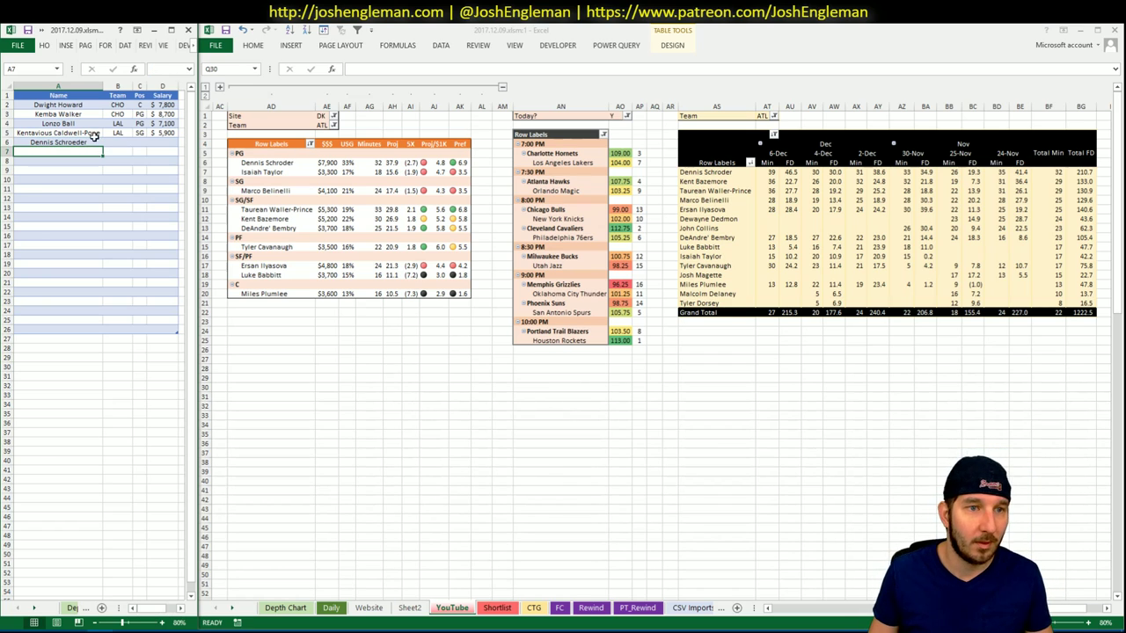
click(88, 141)
double_click(80, 141)
key(Return)
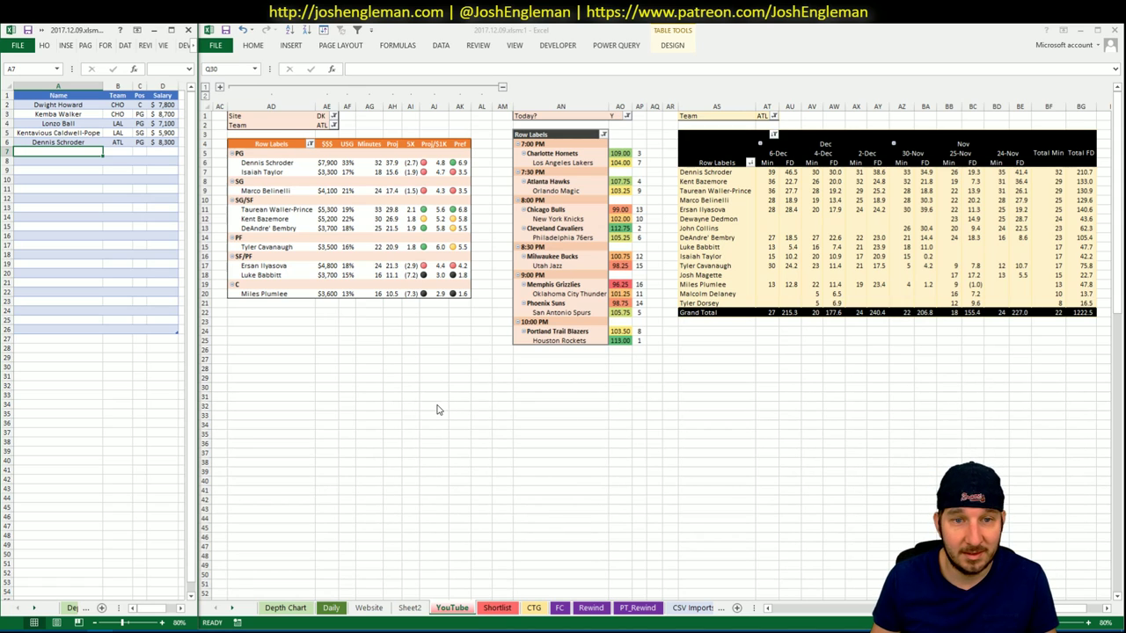
Scroll across the YouTube sheet to compare the Atlanta FD and DK pivot tables.
drag(831, 607, 796, 597)
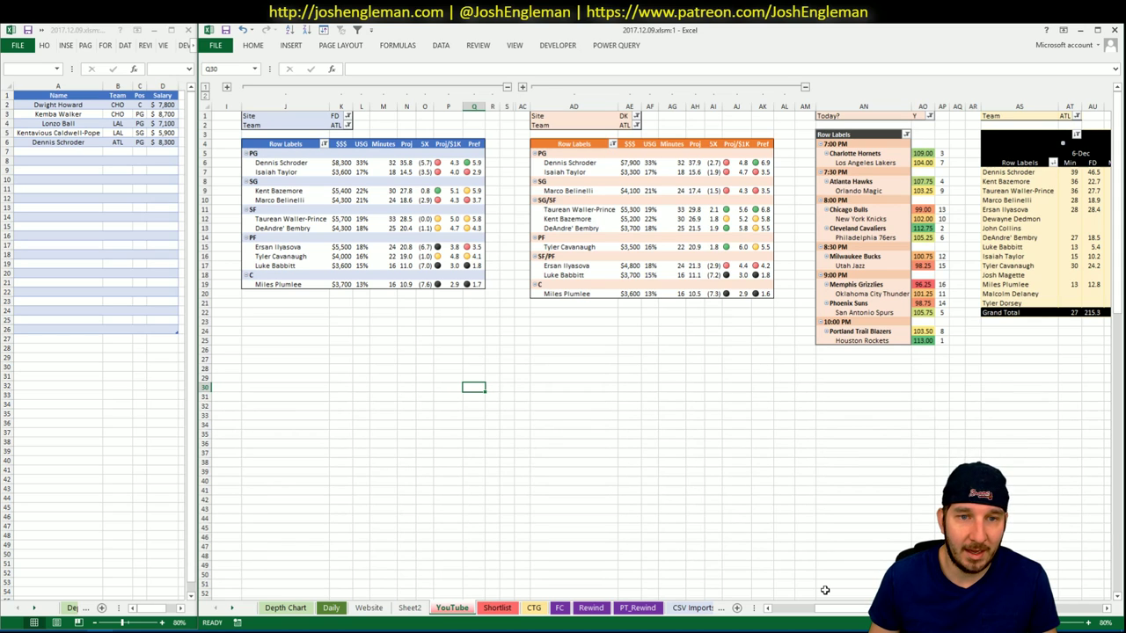
drag(858, 608, 818, 608)
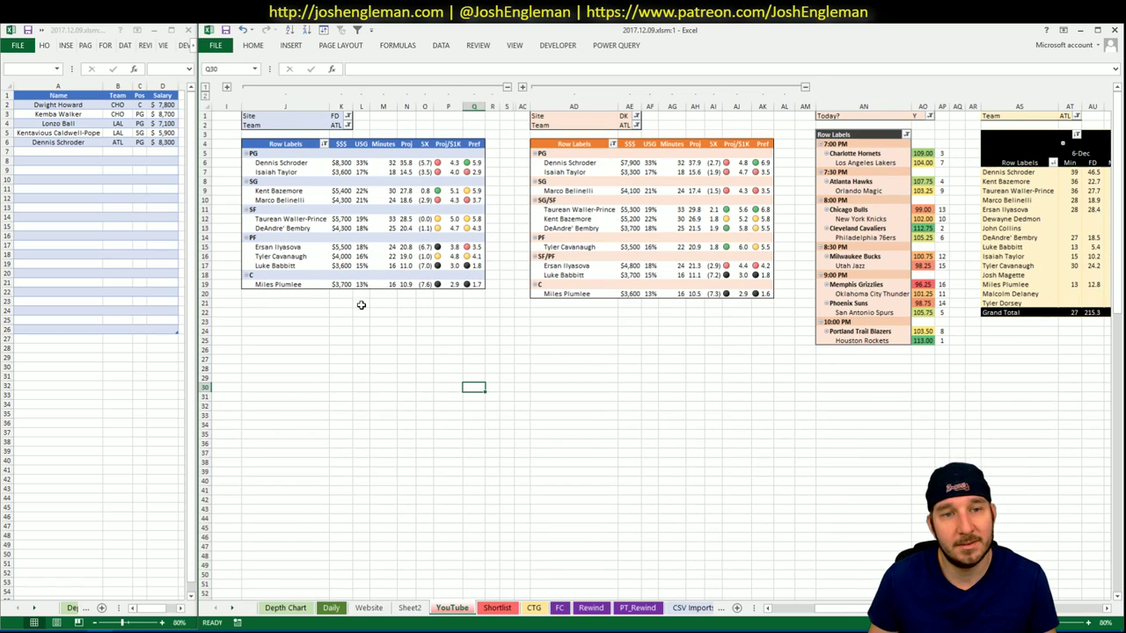
click(305, 216)
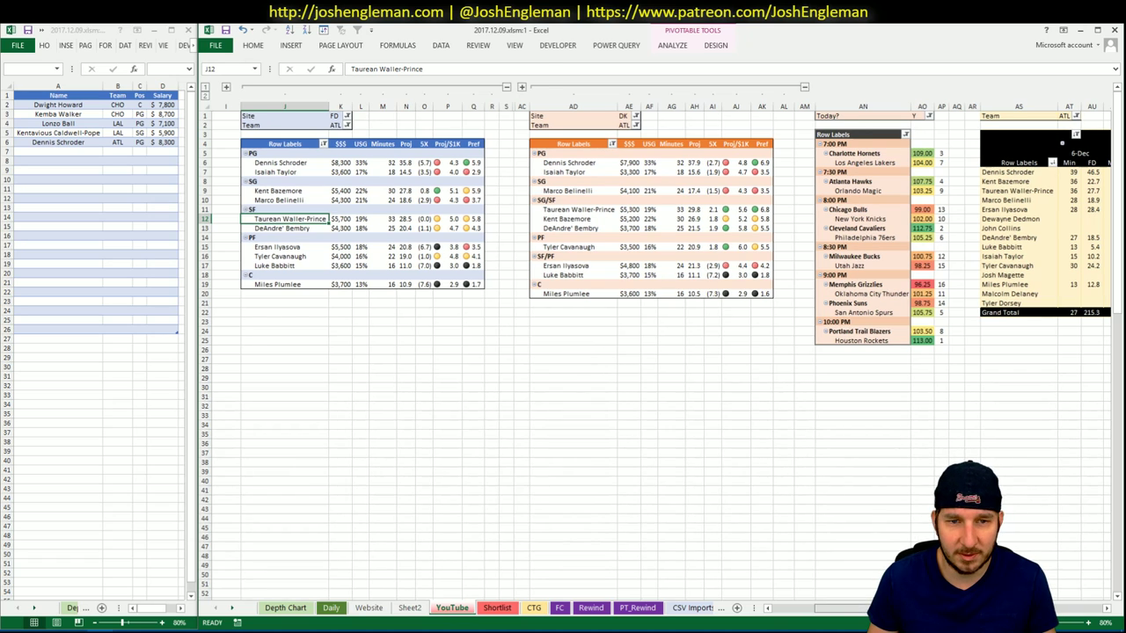
scroll(1058, 604, right, 5)
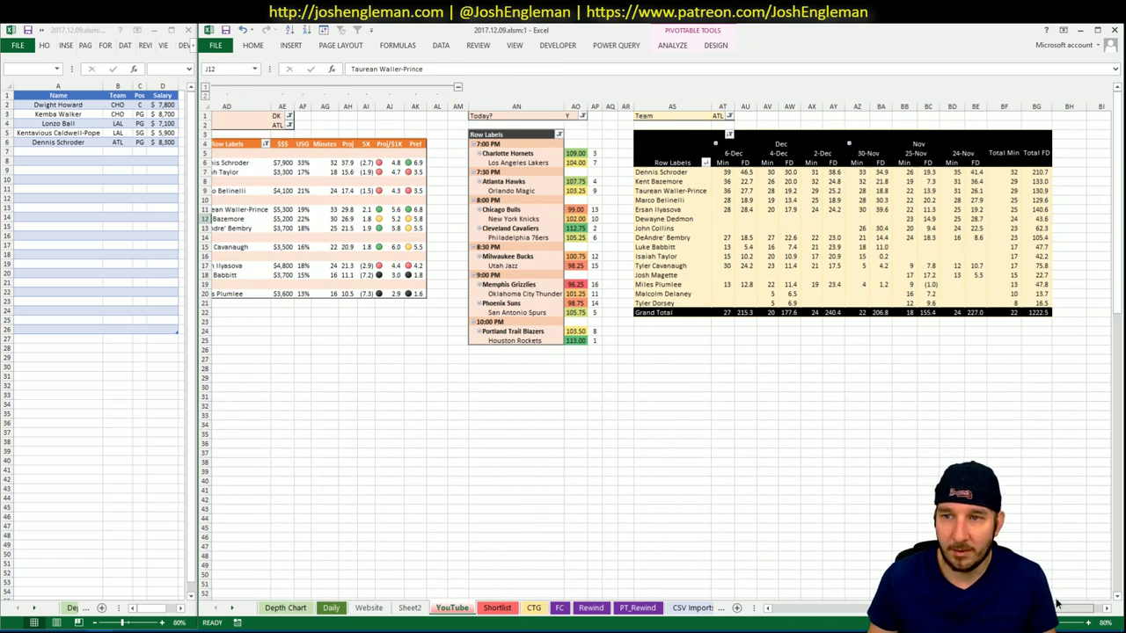
scroll(1058, 603, left, 5)
click(680, 407)
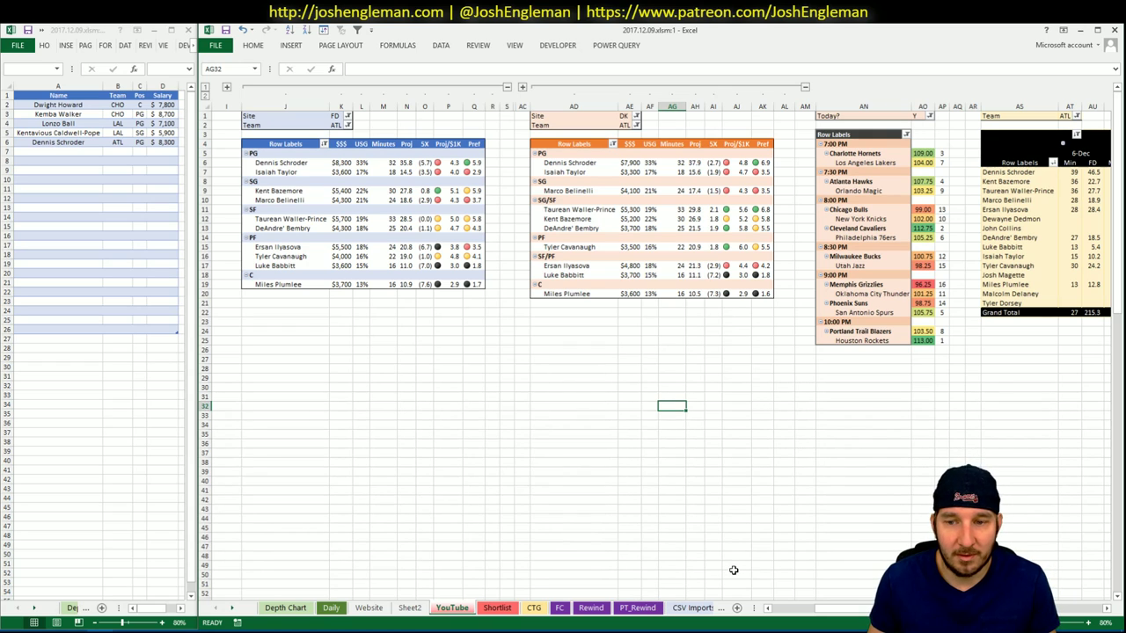
click(343, 433)
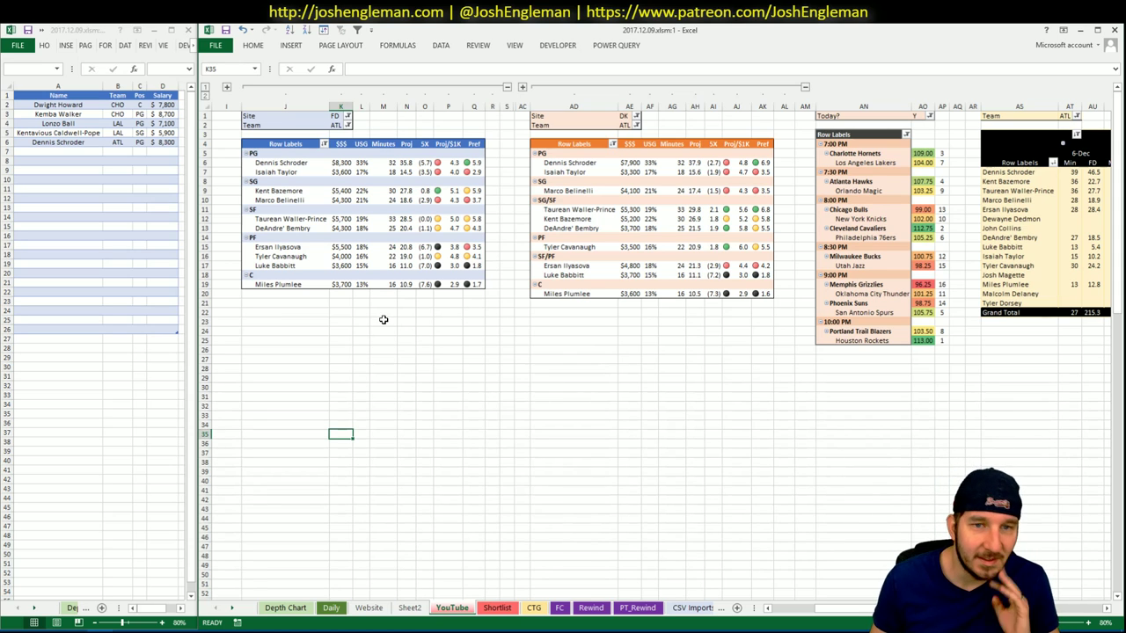
Inspect Daily sheet projections such as Taurean Waller-Prince's, then return to the YouTube sheet pivots.
click(331, 608)
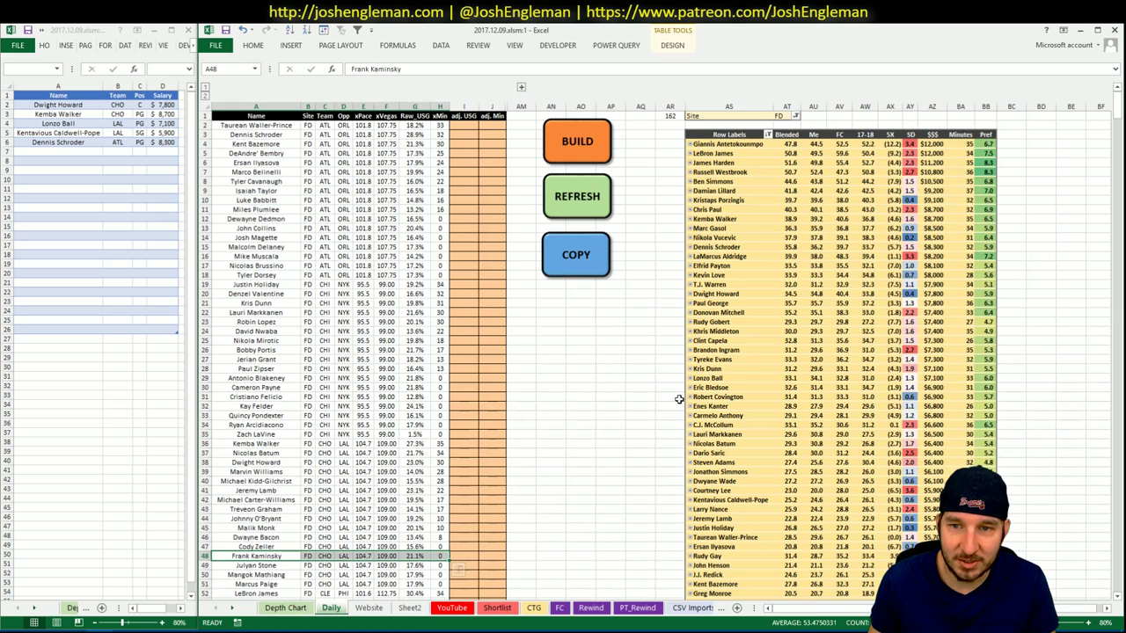
click(865, 293)
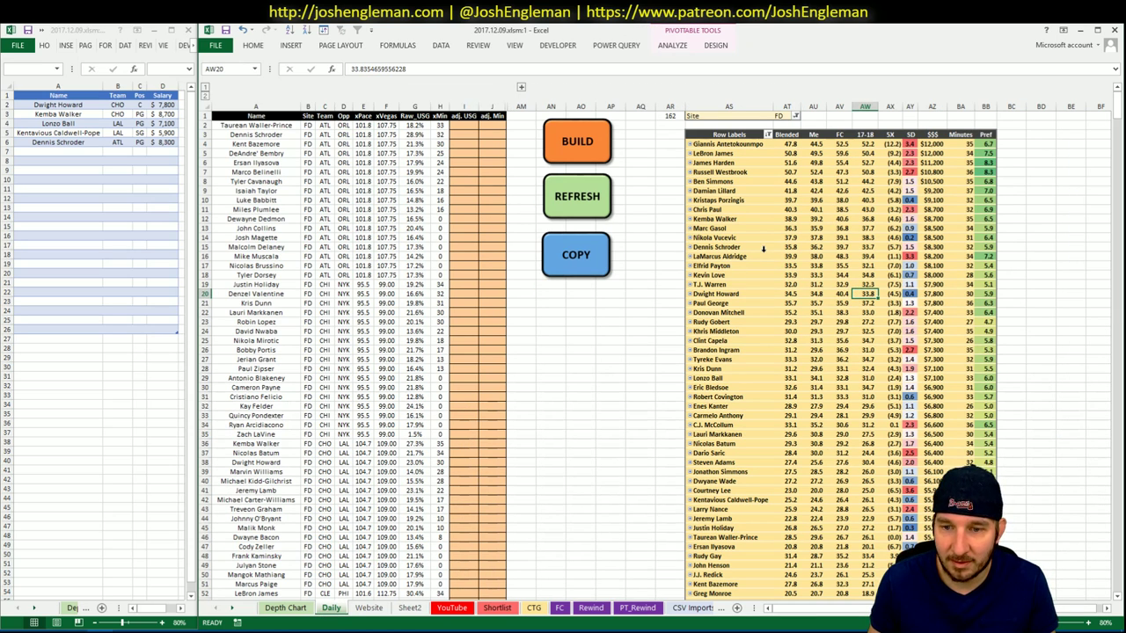
scroll(808, 252, down, 1)
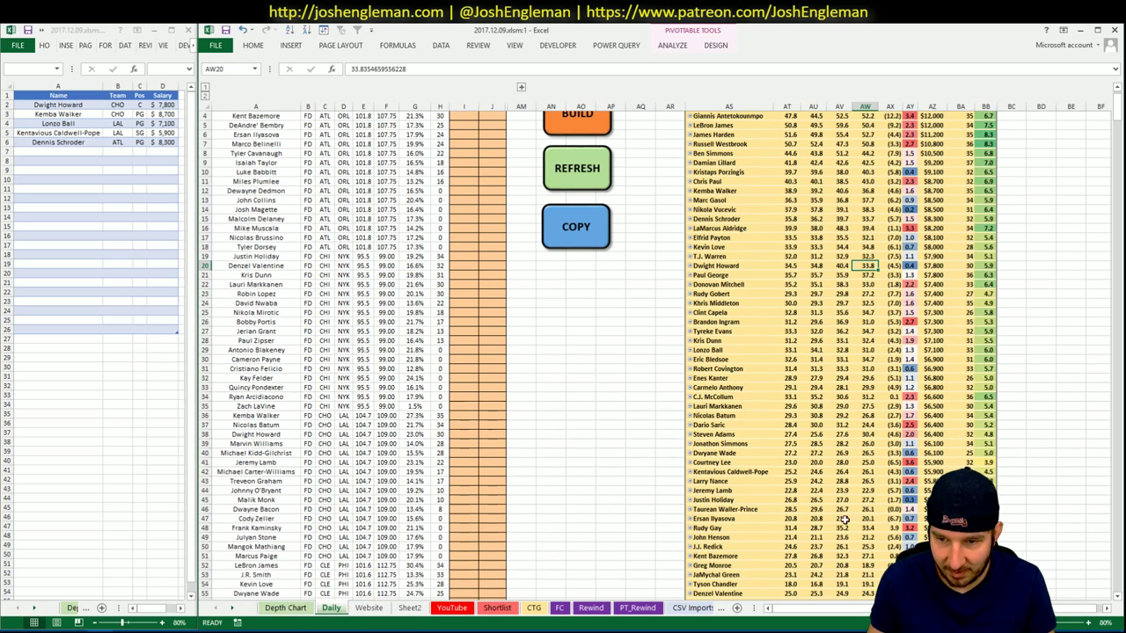
click(869, 509)
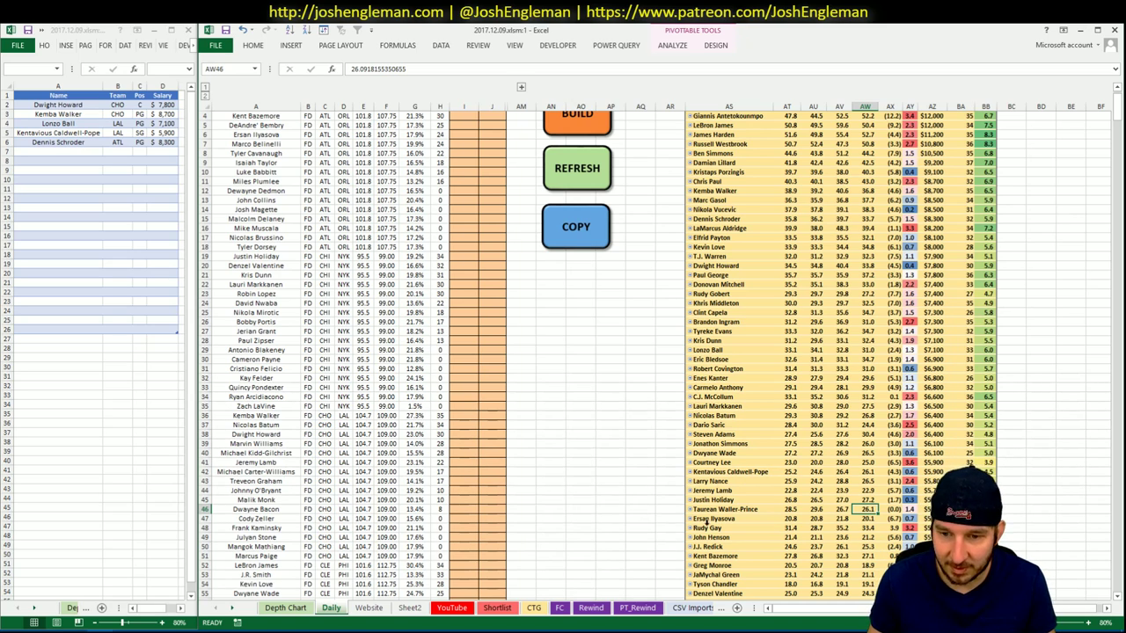
click(456, 610)
drag(843, 614, 880, 614)
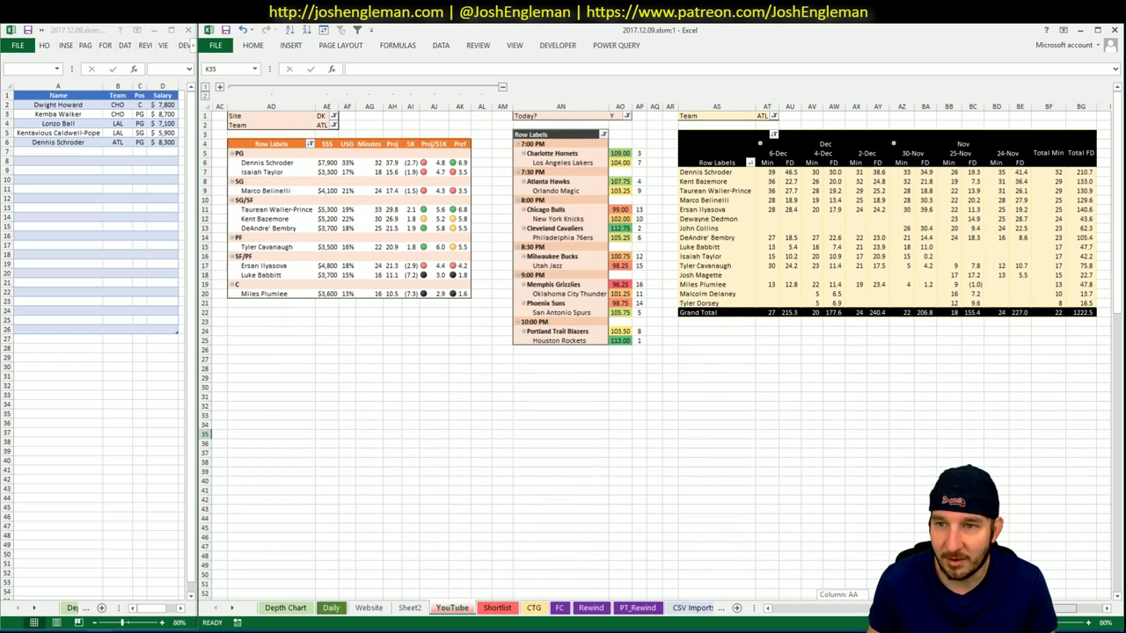
Set the Team filter of the FD, DK and minutes pivots to ORL.
drag(880, 614, 835, 589)
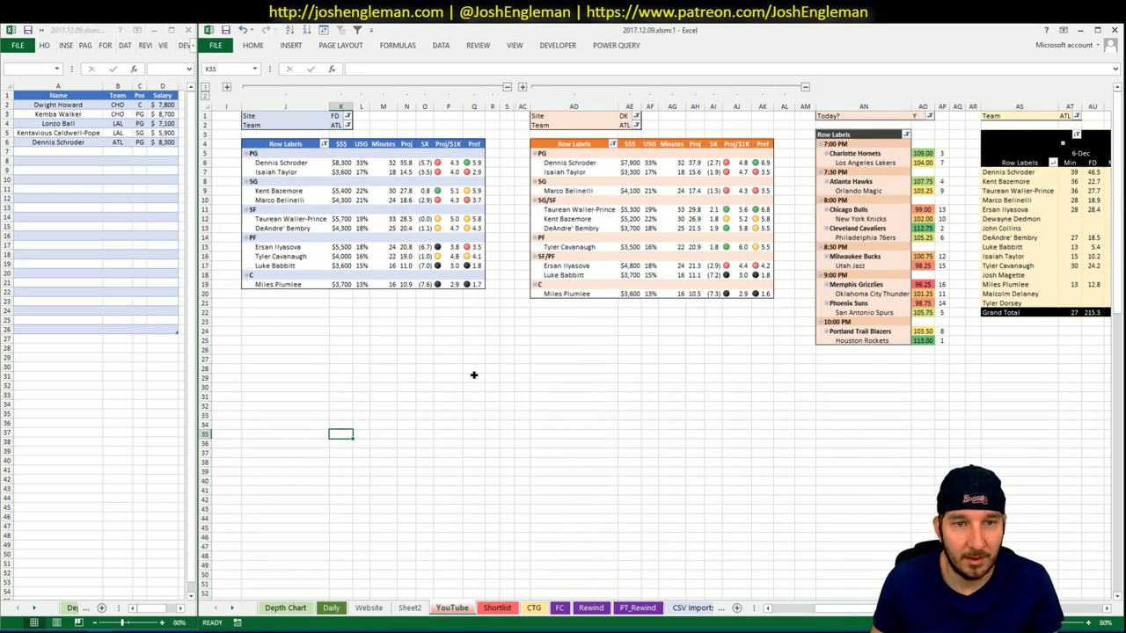
click(351, 125)
text(ORL)
key(Tab)
click(613, 125)
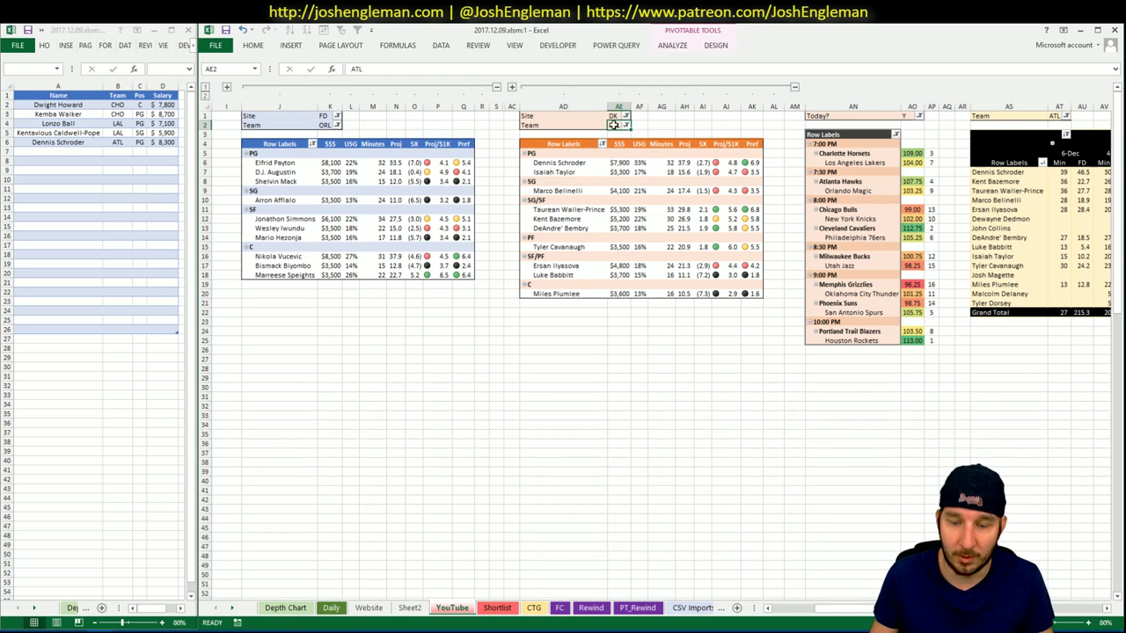
text(ORL)
key(Return)
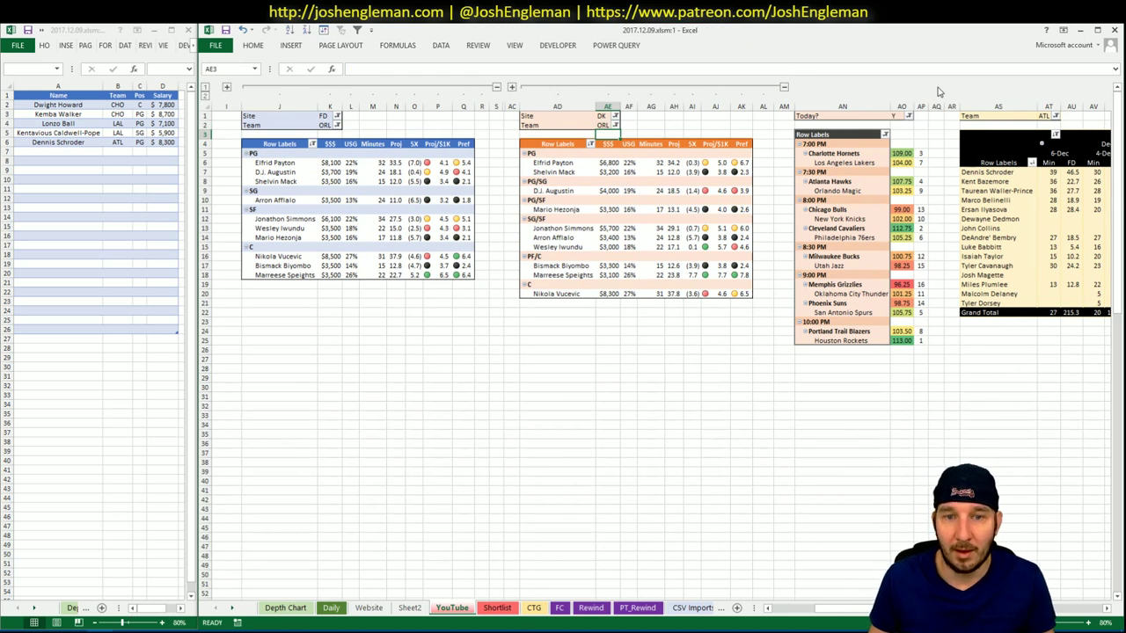
click(1044, 116)
text(ORL)
key(Return)
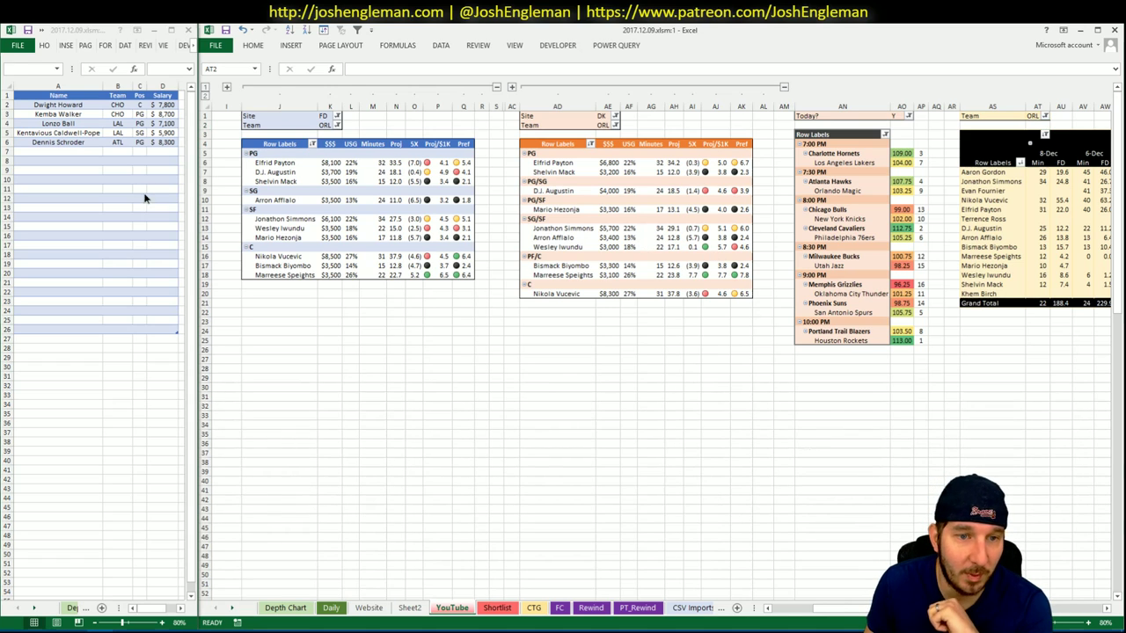
Add Marreese Speights in shortlist cell A7 so his row shows ORL, C, $3,500.
click(79, 152)
text(Mar)
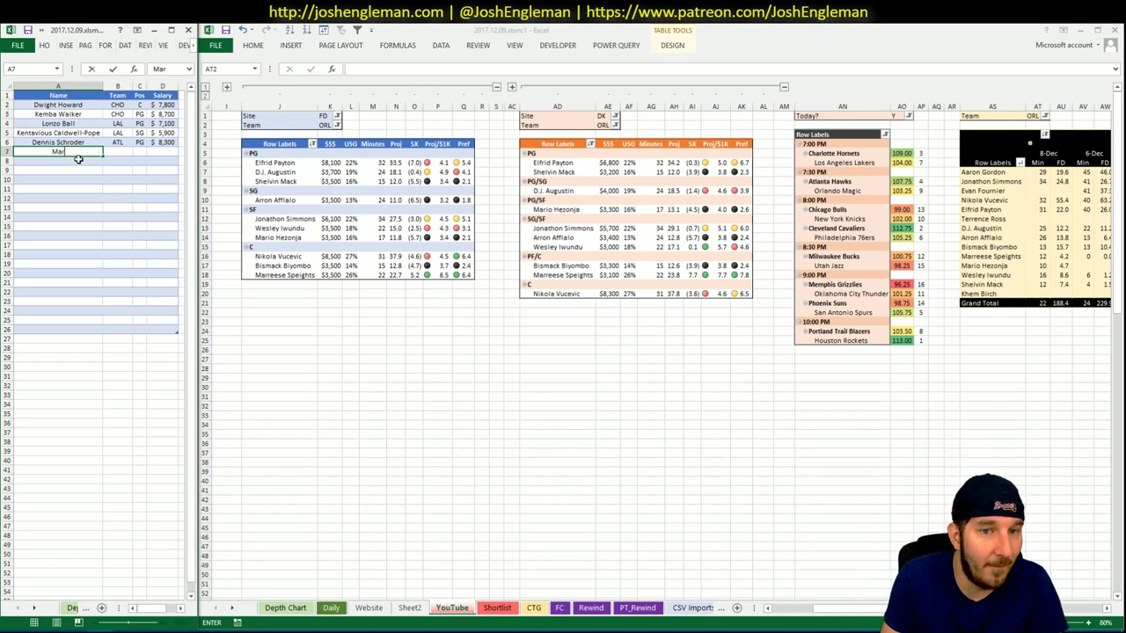
text(reese Speights)
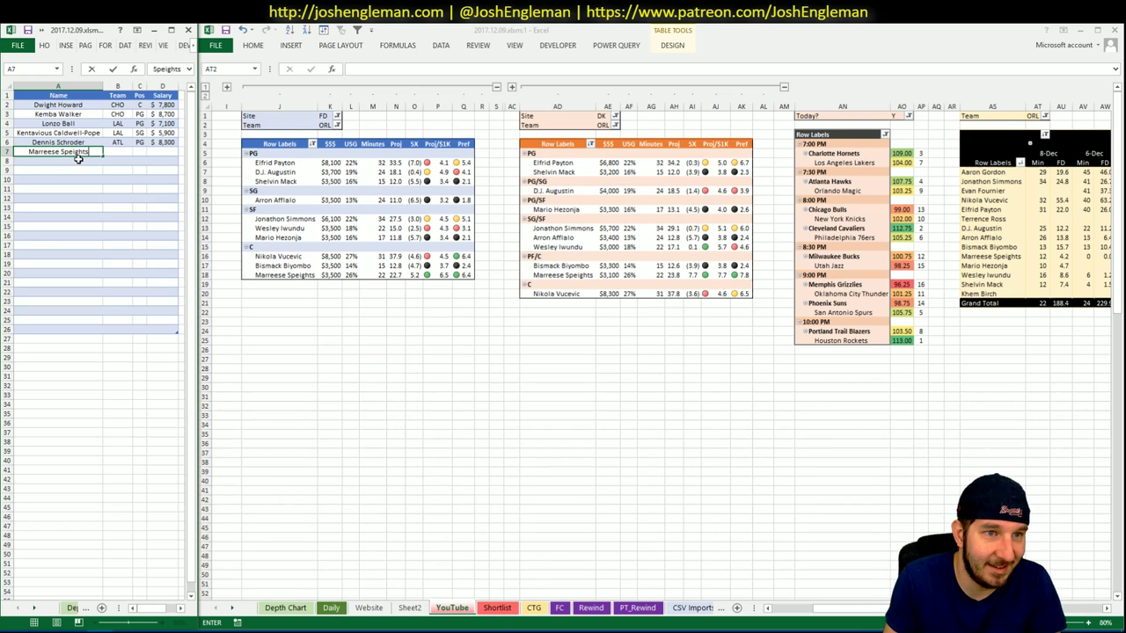
key(Return)
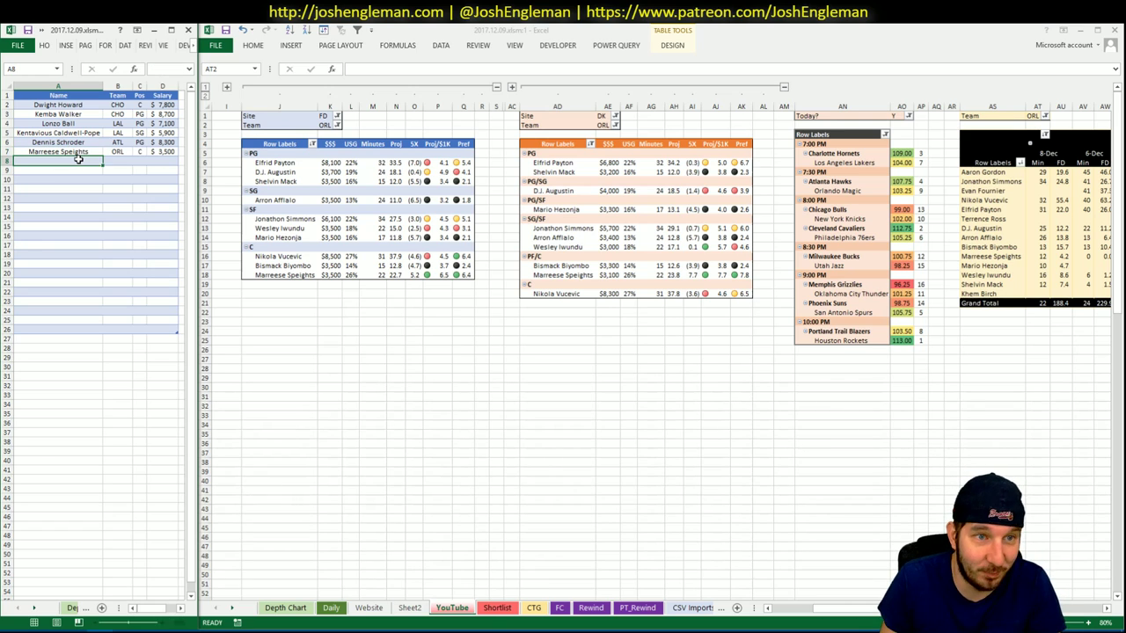
Set the CTG sheet's opponent to ATL and return to the browser.
click(534, 610)
click(417, 377)
click(312, 150)
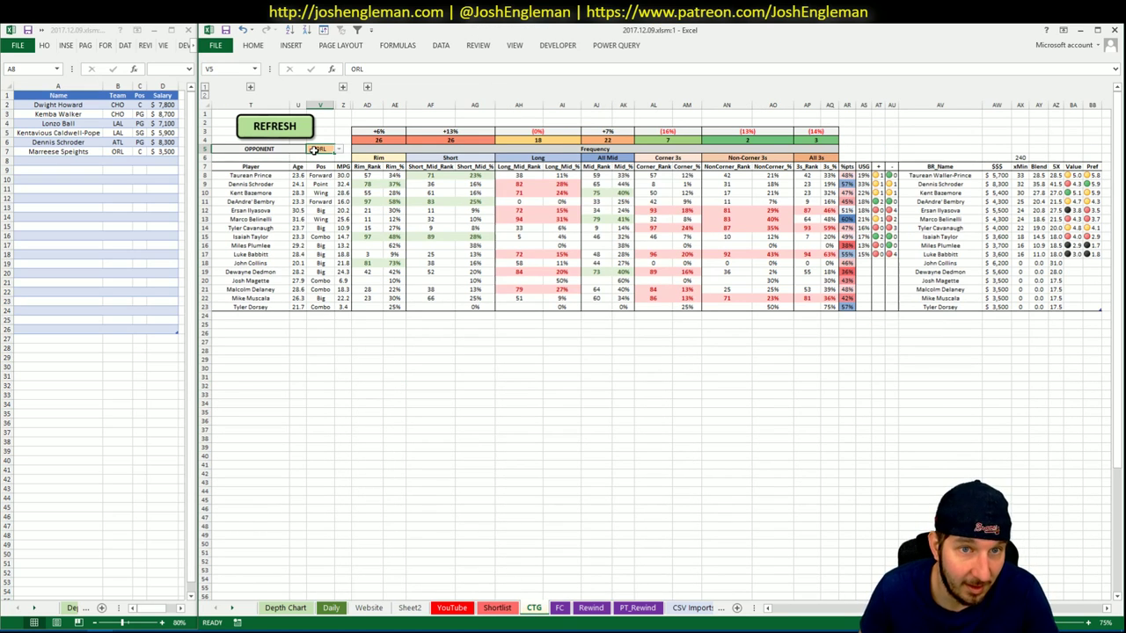
text(ATL)
key(Return)
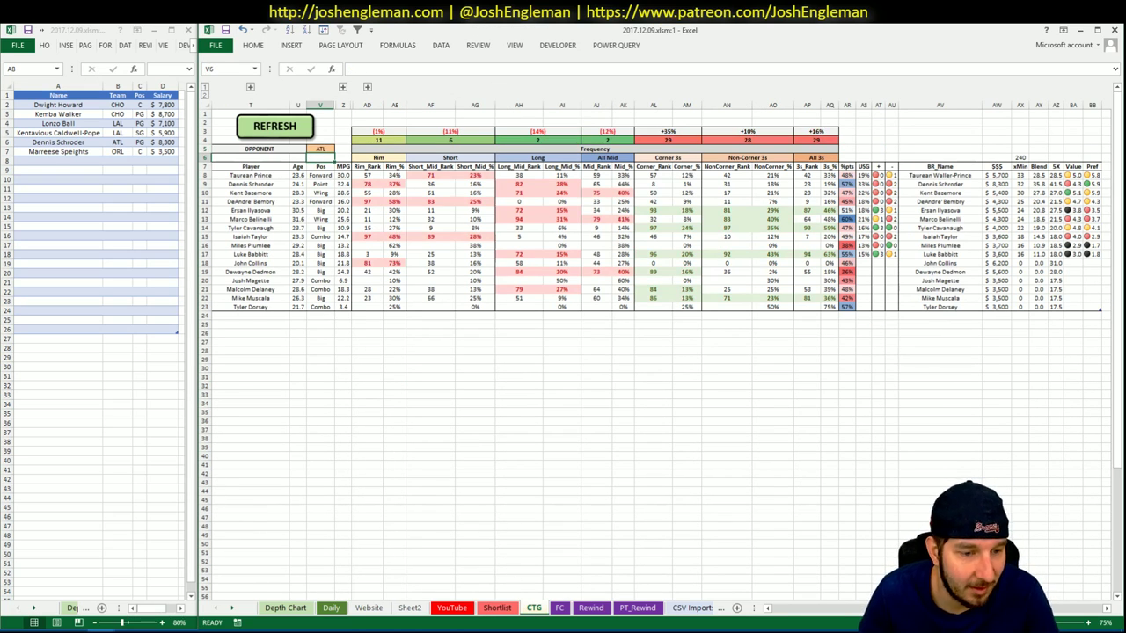
key(alt+Tab)
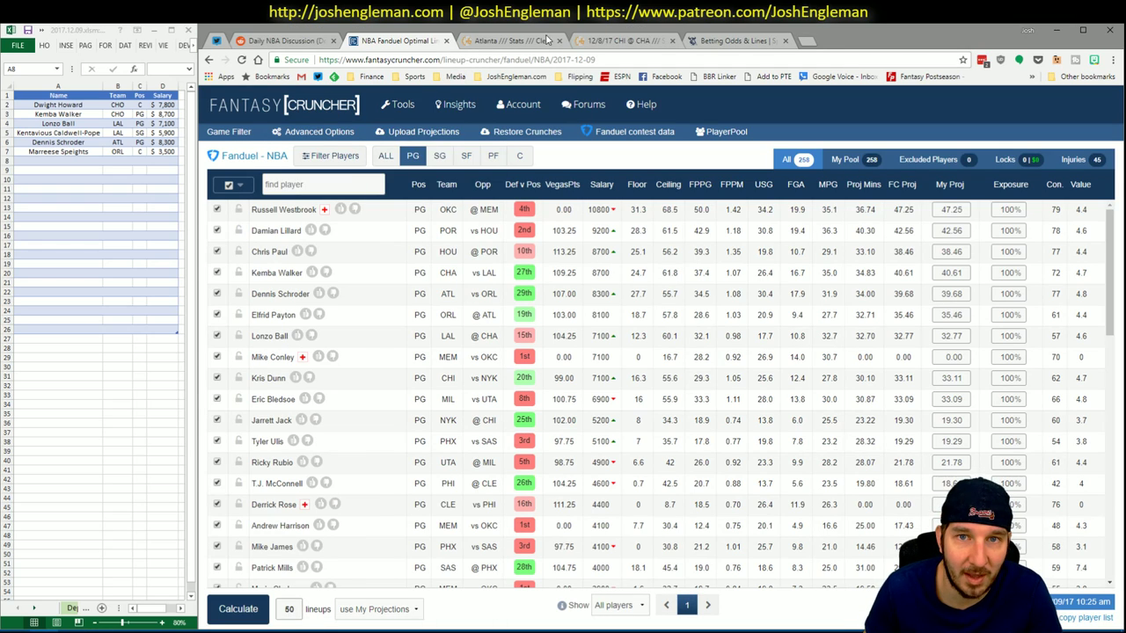
Find Orlando Magic on Cleaning the Glass, copy its Shooting: Frequency rows, and refresh Excel's CTG sheet.
click(519, 41)
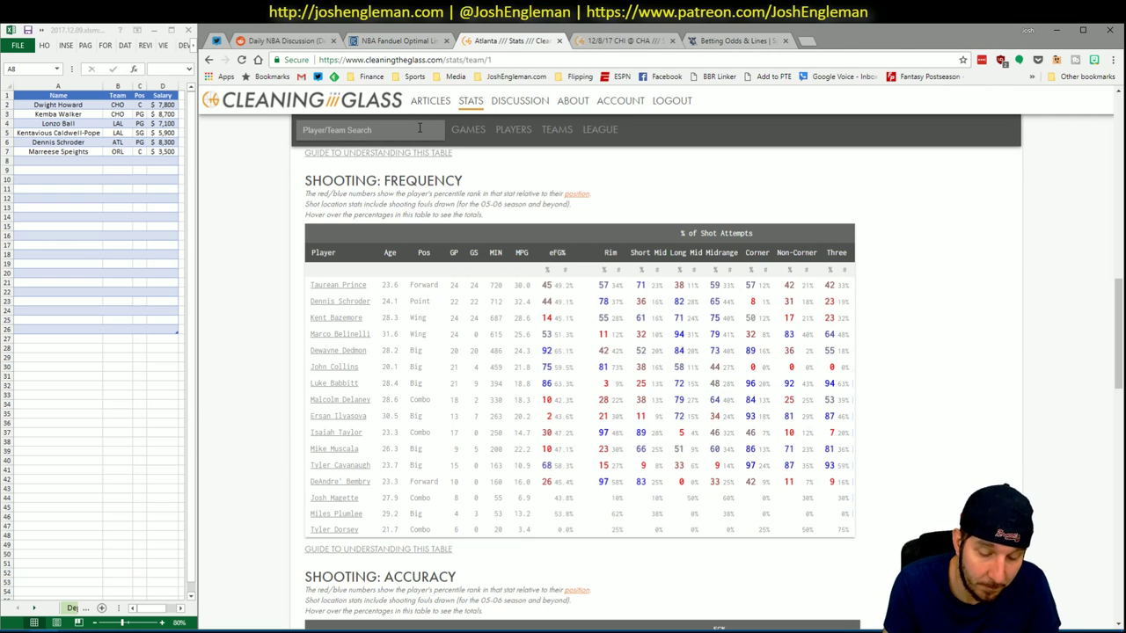
click(420, 127)
text(orland)
key(Return)
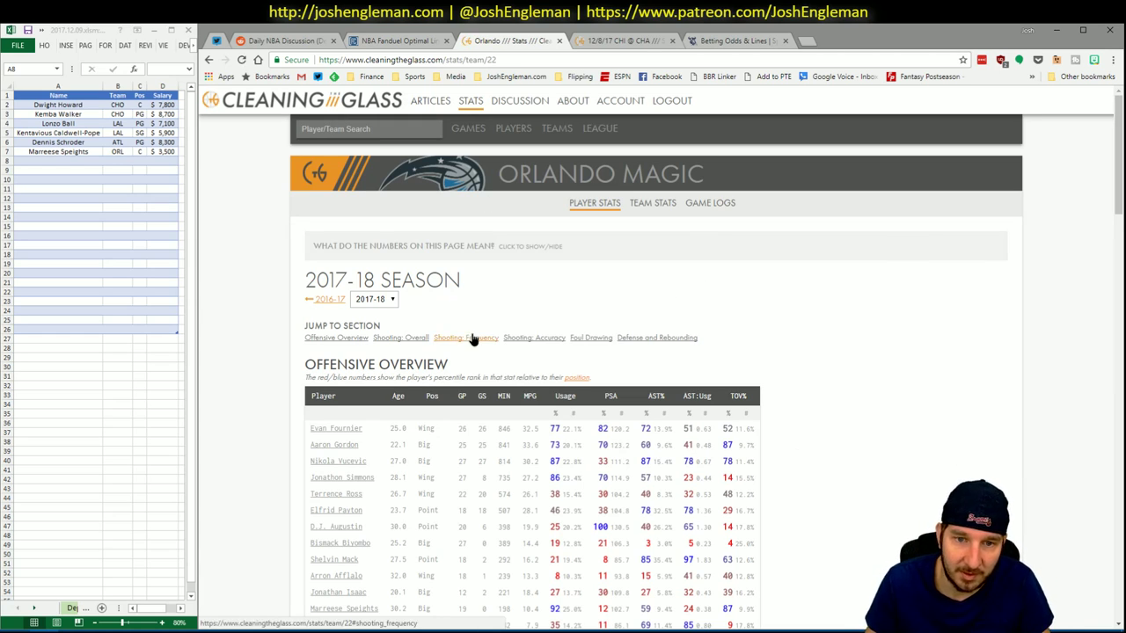
click(472, 339)
drag(866, 500, 314, 286)
key(alt+Tab)
click(266, 128)
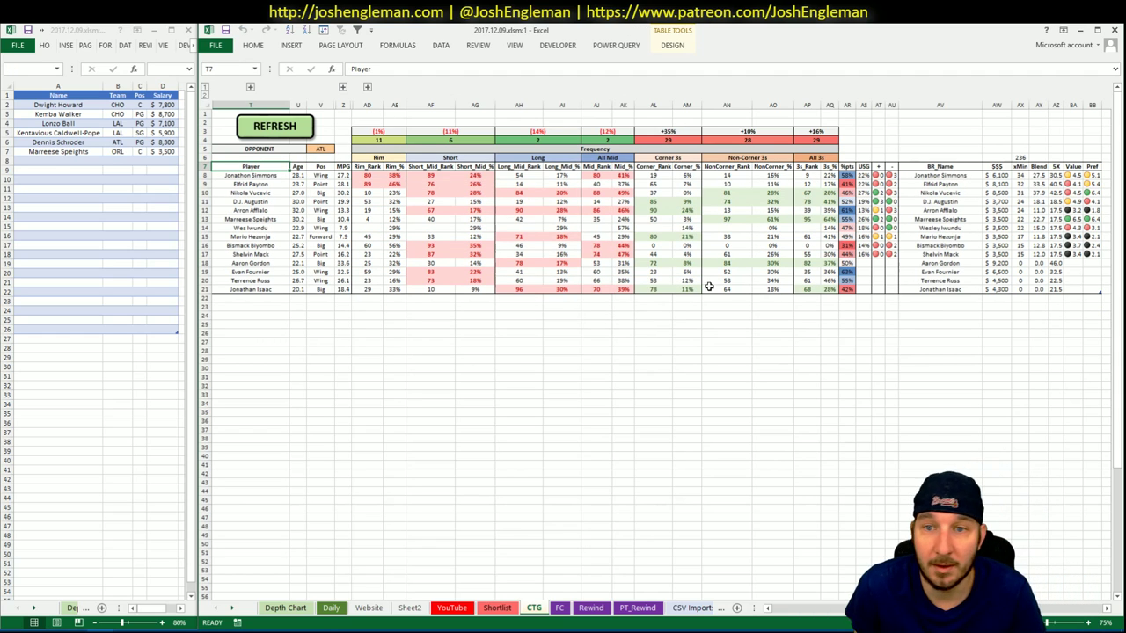
Select an empty cell on the refreshed CTG sheet listing Orlando players.
click(597, 384)
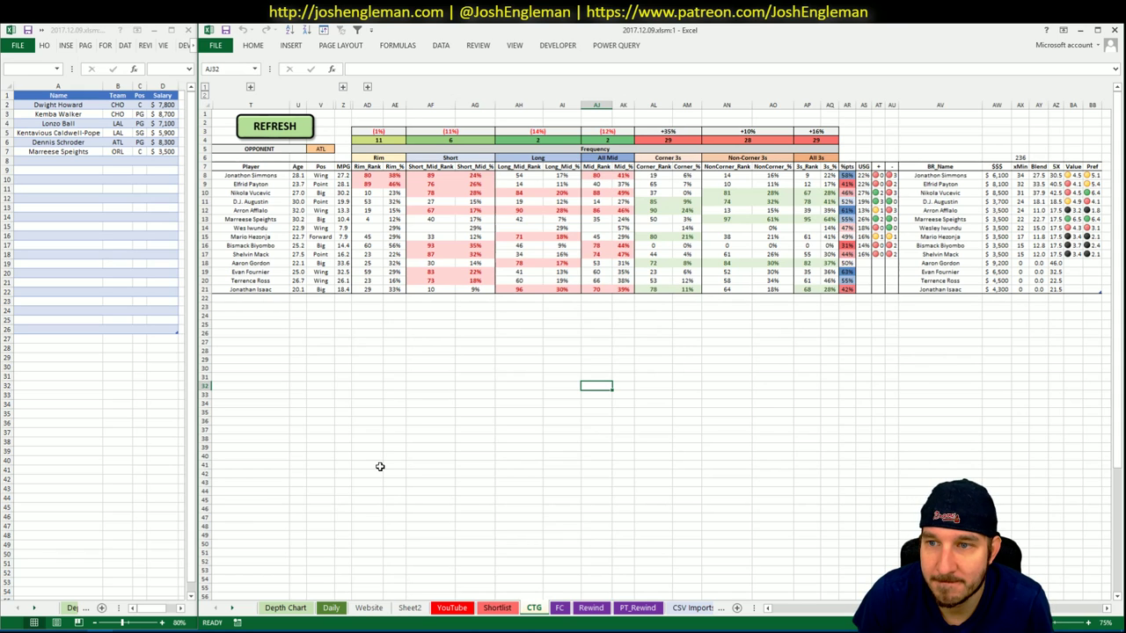
On the YouTube sheet's date pivot, select Elfrid Payton's 29-Nov FanDuel score in BE11.
click(333, 609)
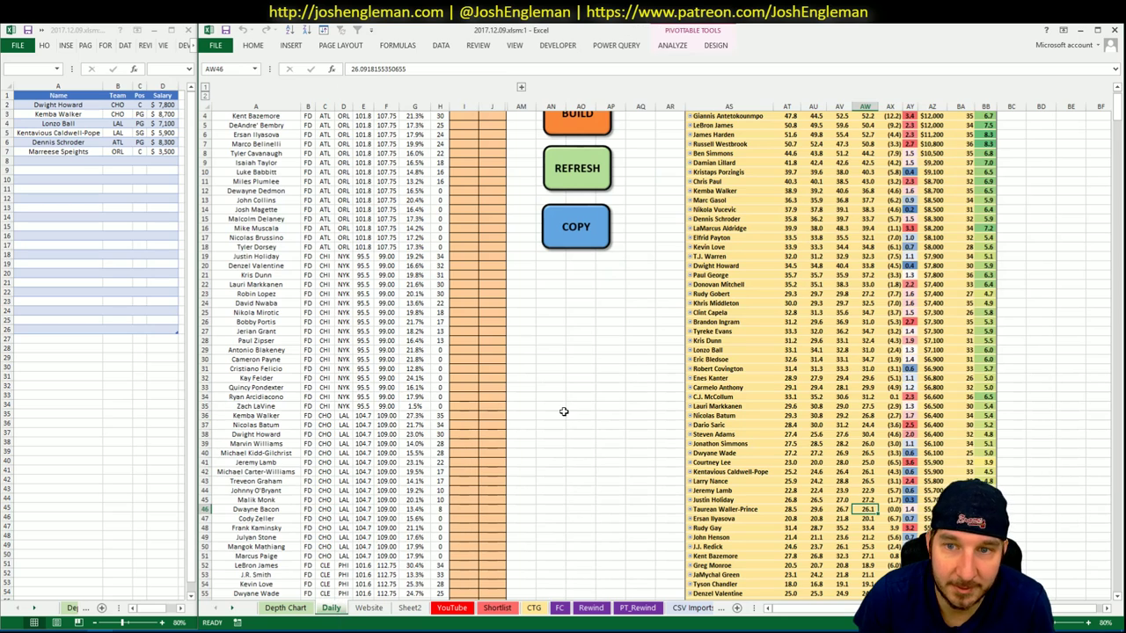
click(452, 608)
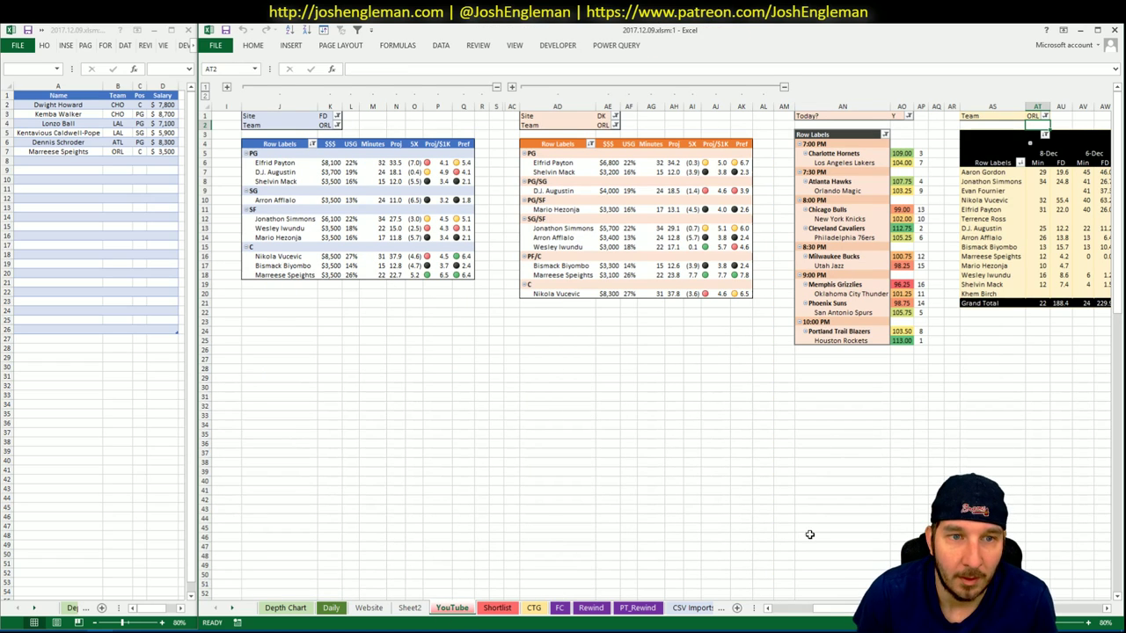
scroll(1031, 141, right, 10)
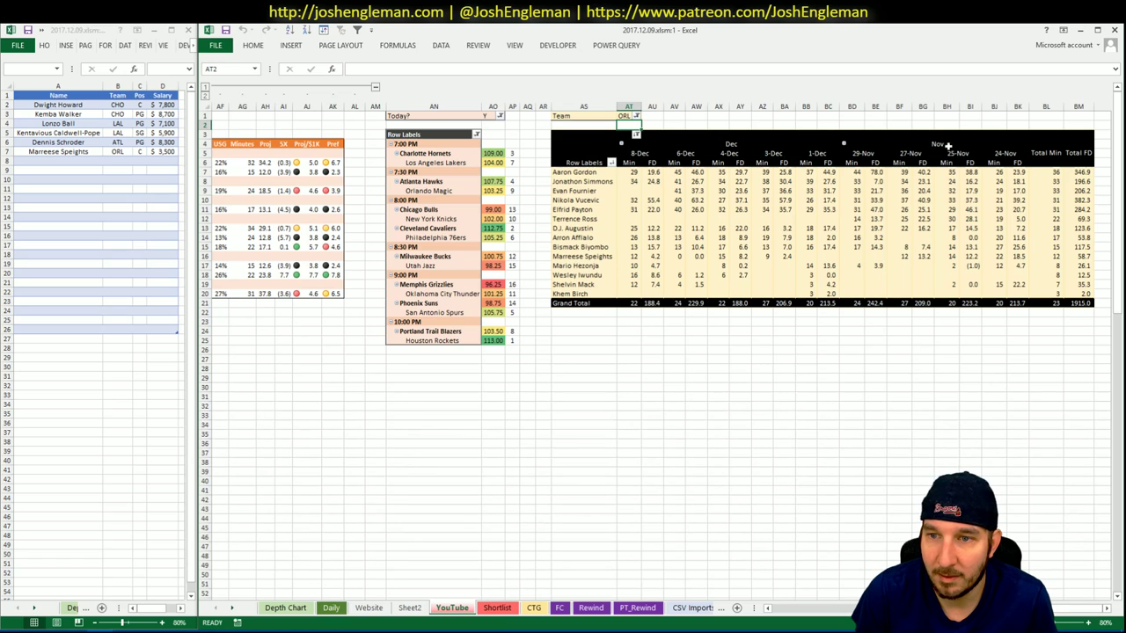
click(871, 210)
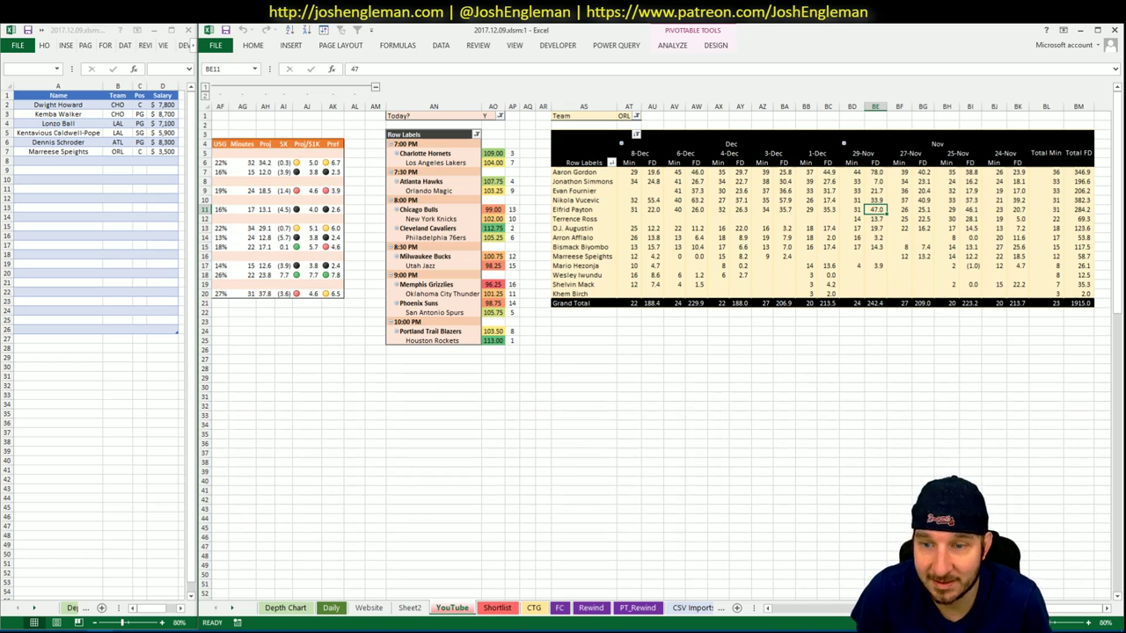
In Fantasy Cruncher, filter Elfrid Payton's game log to his games against ATL, then close it.
key(alt+Tab)
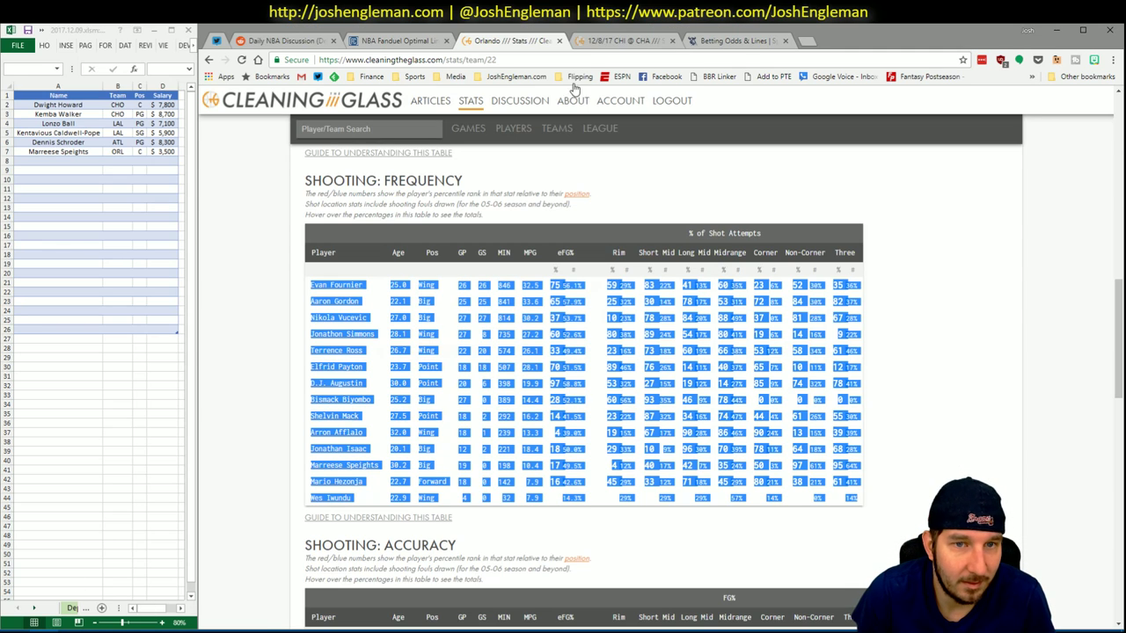
click(406, 41)
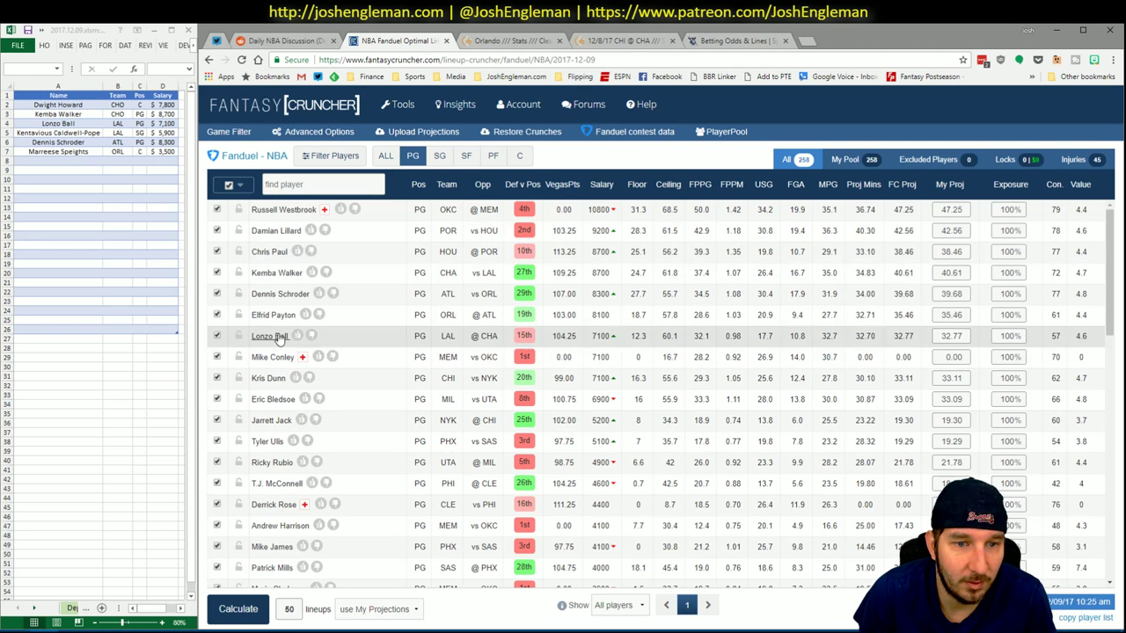
click(380, 314)
click(630, 346)
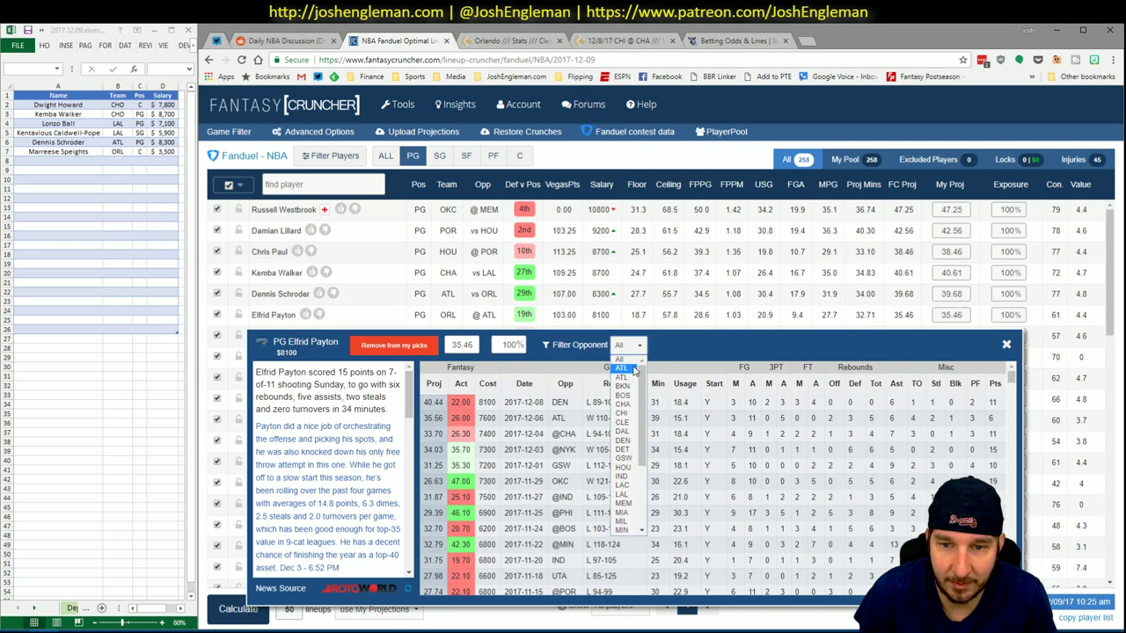
click(633, 370)
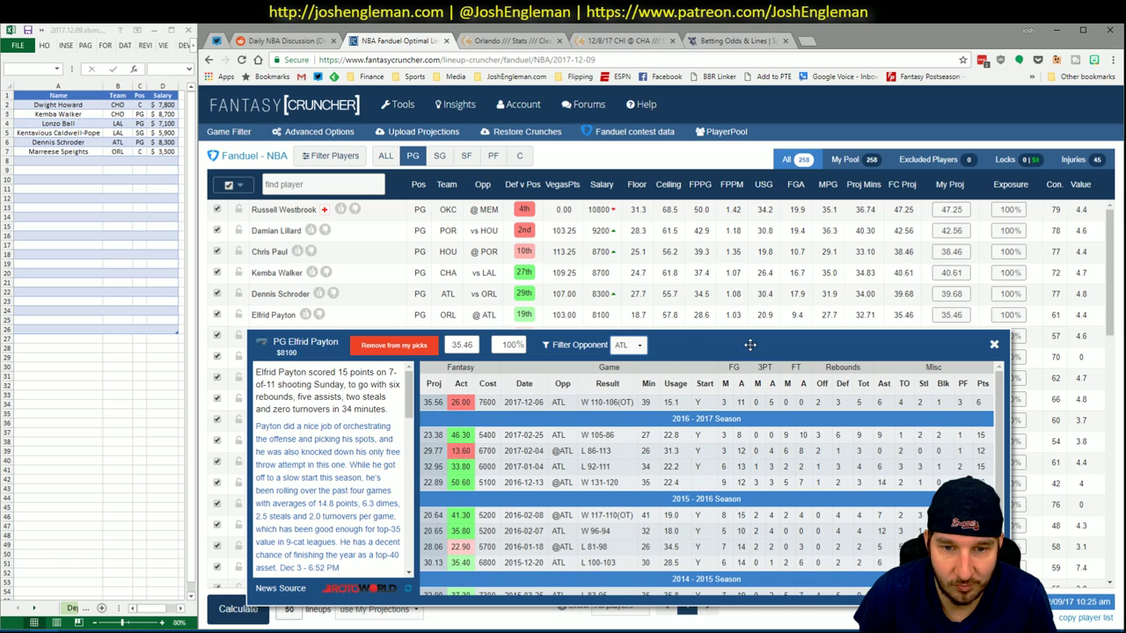
click(994, 346)
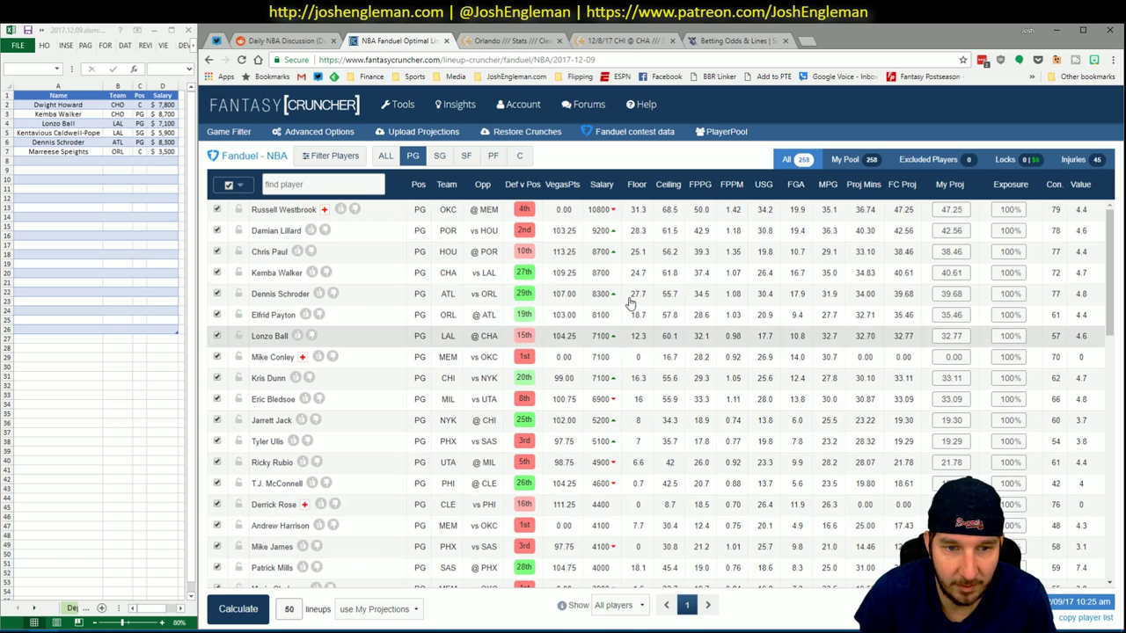
Look over the YouTube sheet pivots and a projection value on the Daily sheet.
click(101, 589)
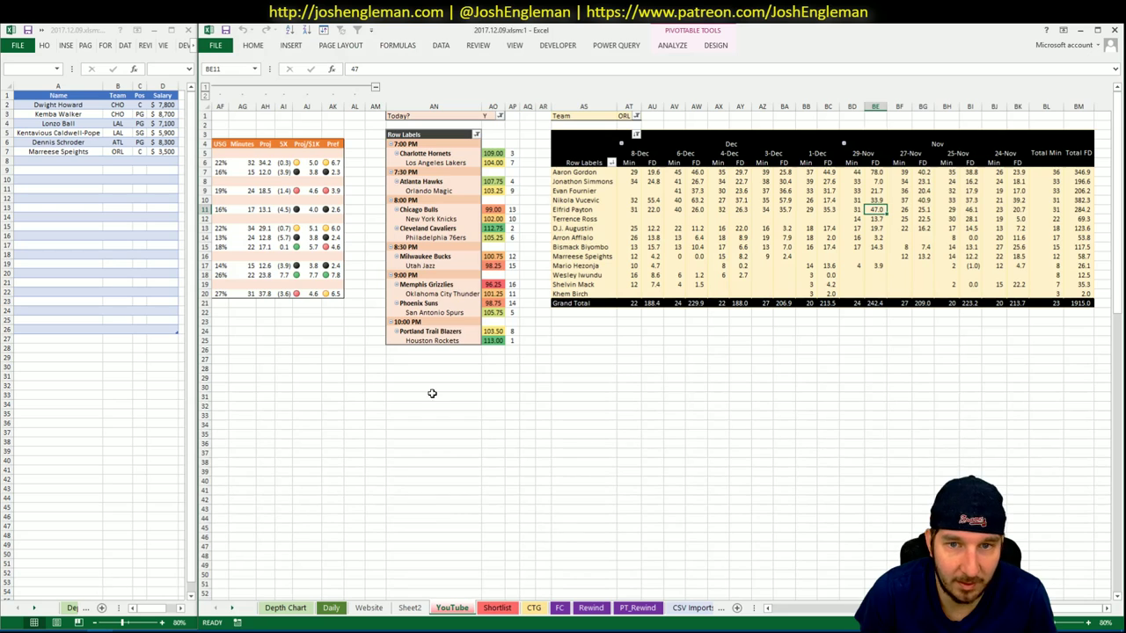
scroll(765, 605, left, 10)
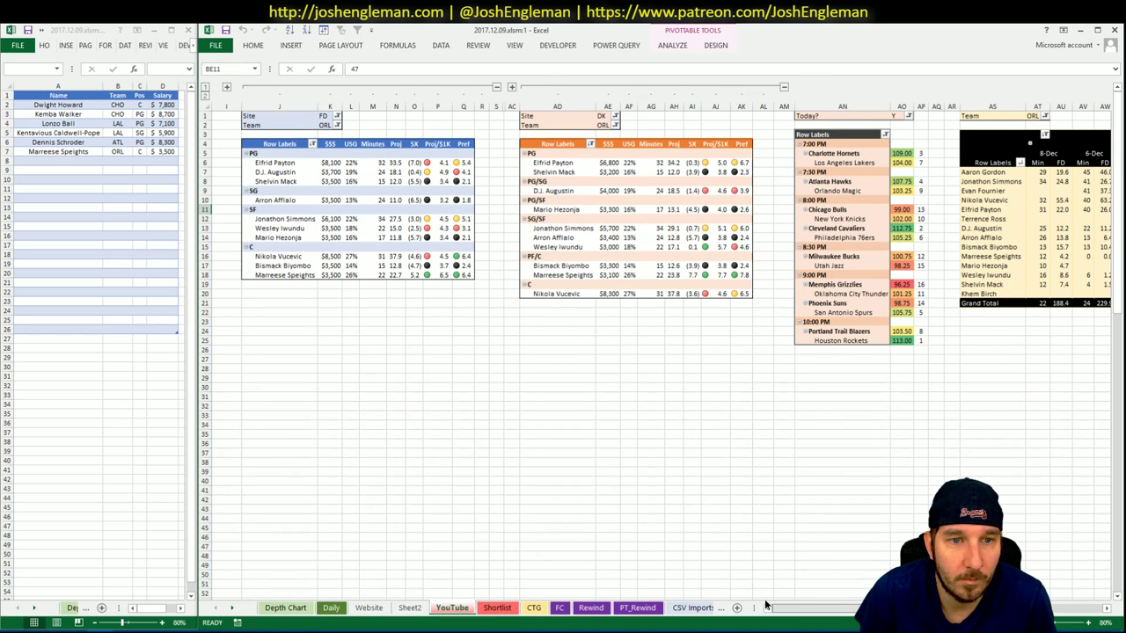
scroll(766, 605, right, 10)
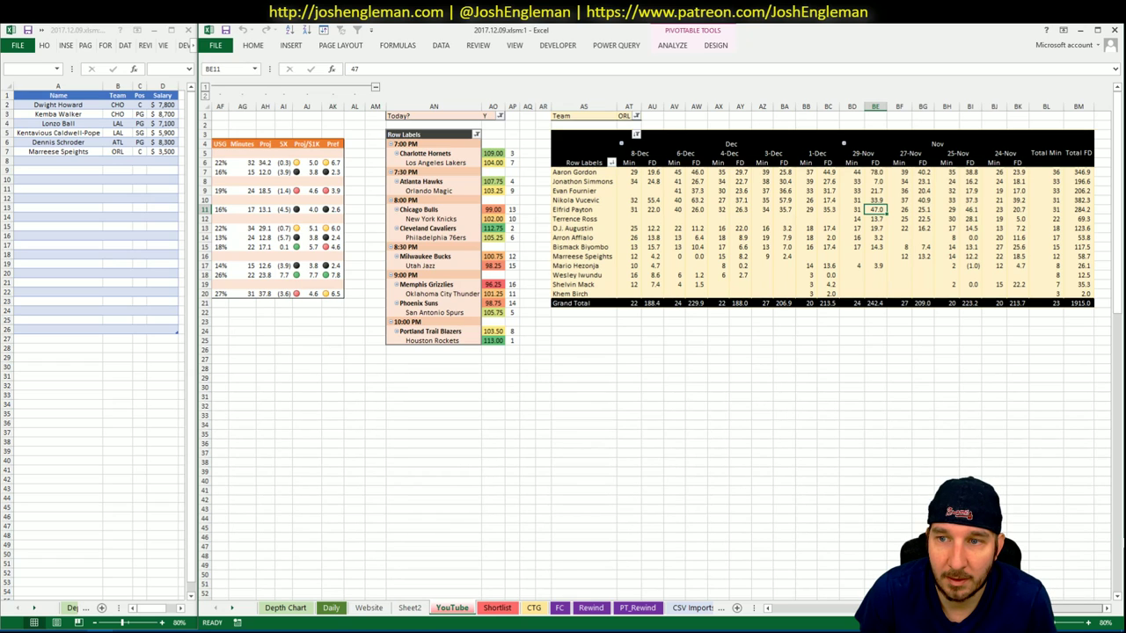
scroll(878, 526, left, 10)
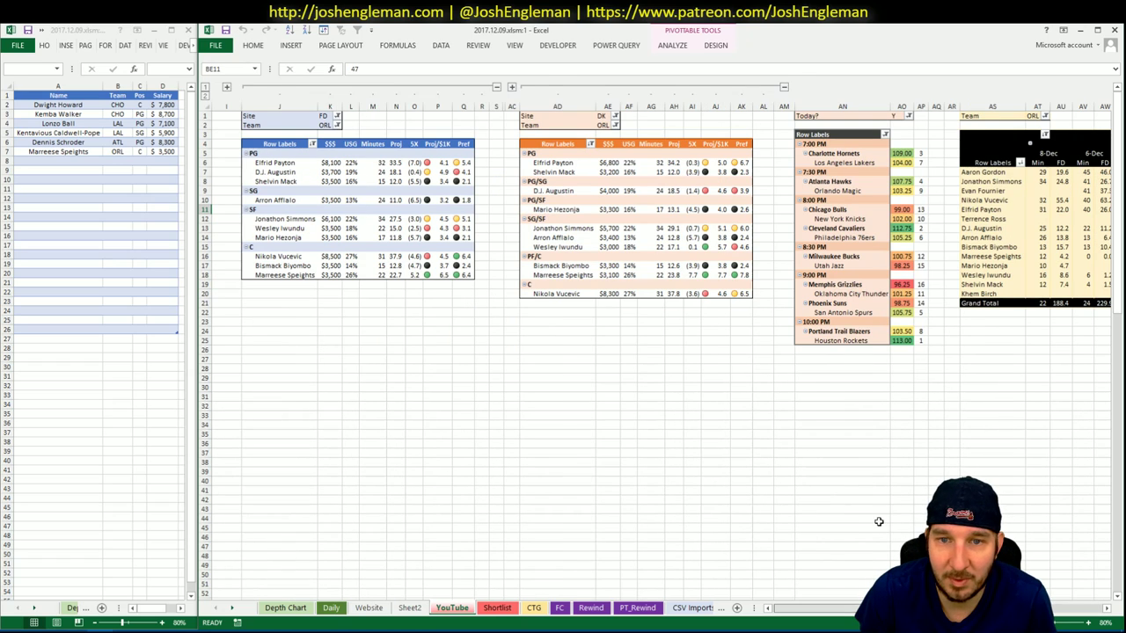
click(331, 608)
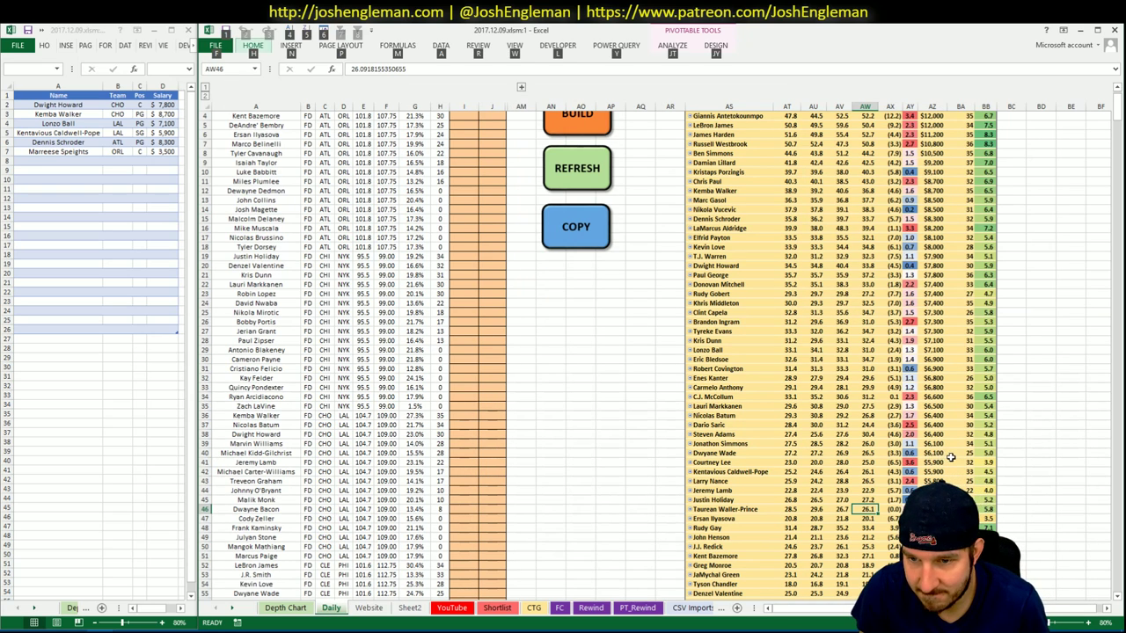
click(842, 444)
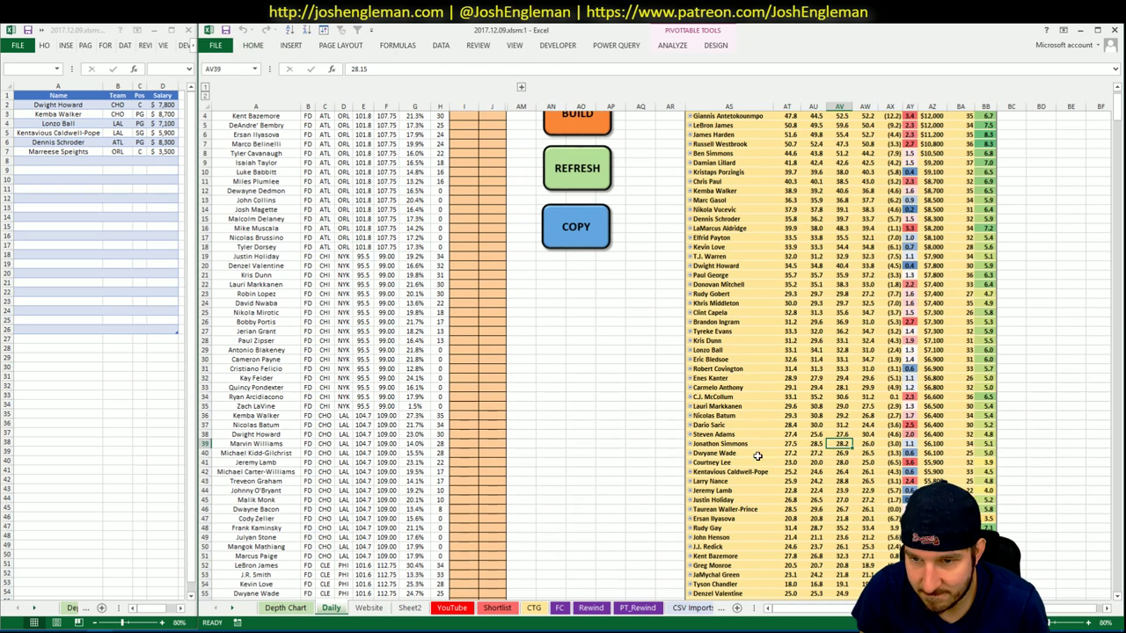
click(452, 608)
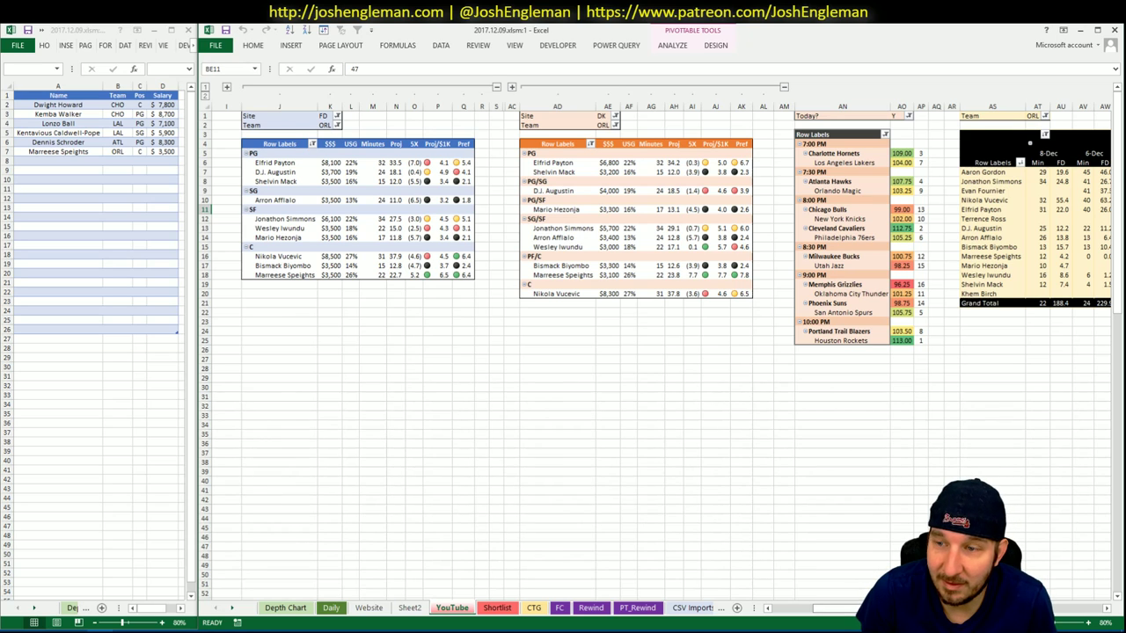
scroll(656, 352, right, 5)
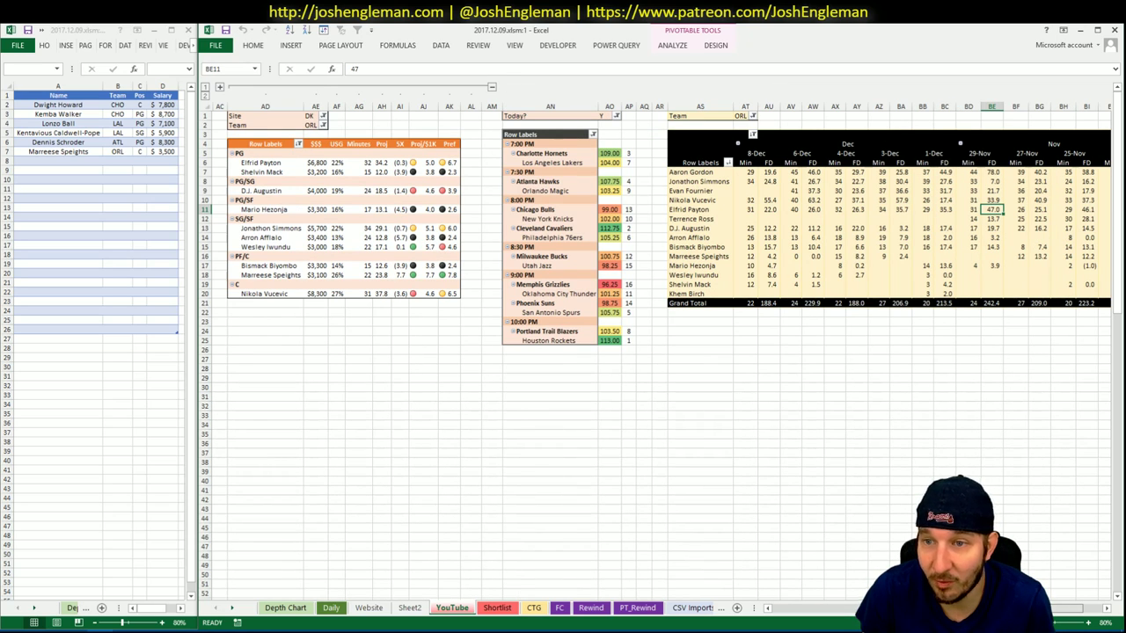
scroll(655, 352, left, 5)
Copy Nikola Vucevic from the FD pivot and paste him into shortlist row A8.
click(278, 255)
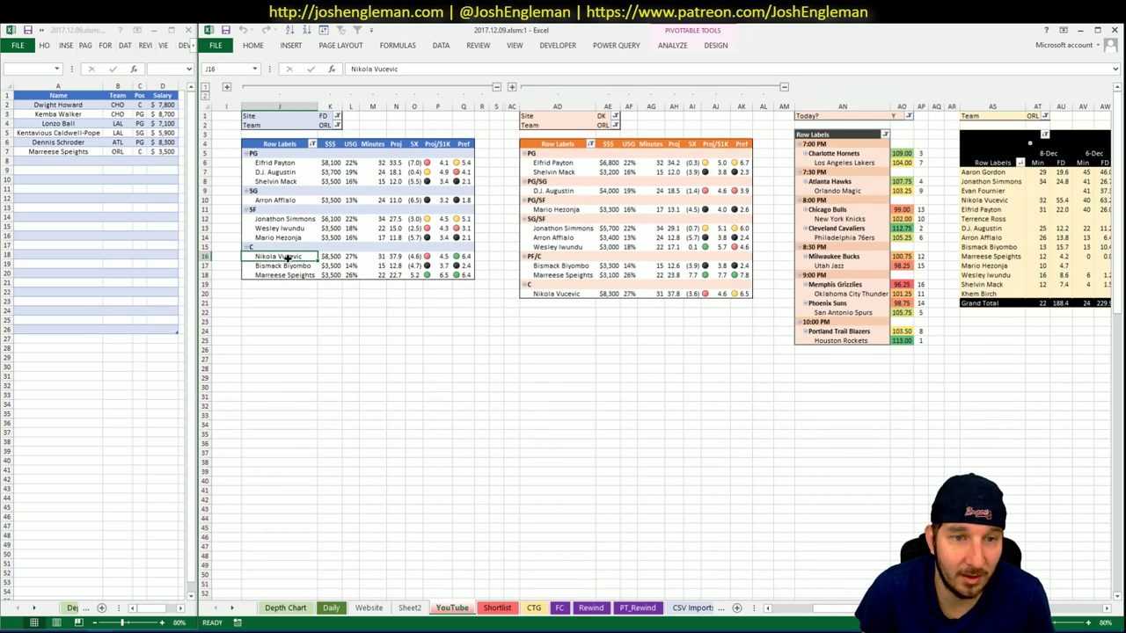
key(ctrl+c)
click(62, 161)
right_click(62, 161)
click(103, 213)
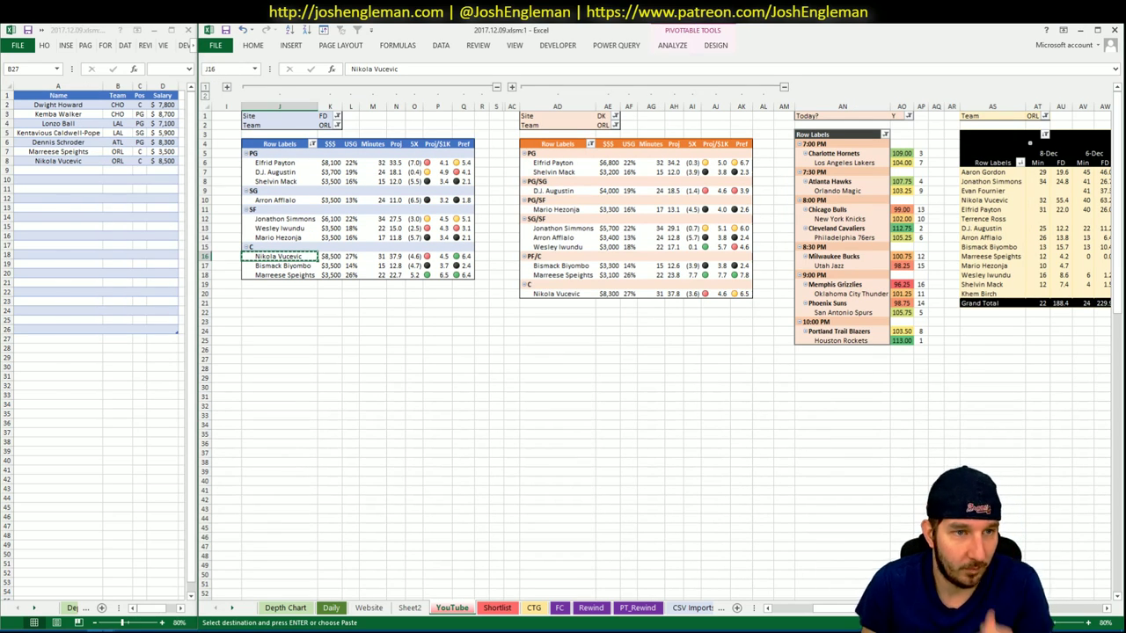
key(alt+Tab)
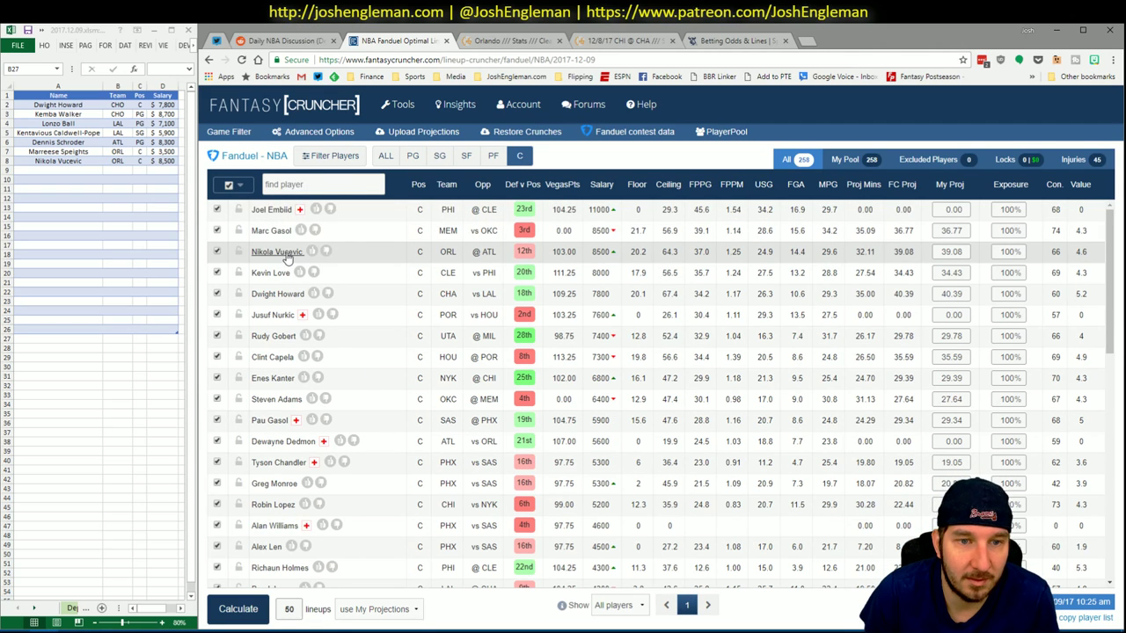
Filter Nikola Vucevic's Fantasy Cruncher game log to ATL games, then return to Excel.
click(286, 256)
click(630, 281)
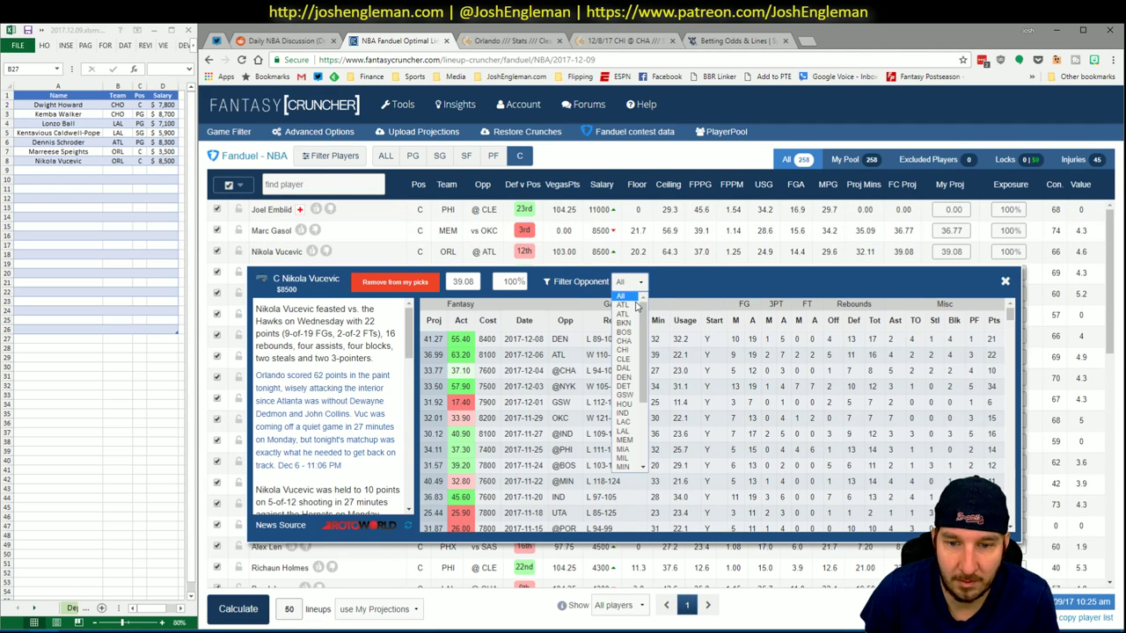
click(624, 305)
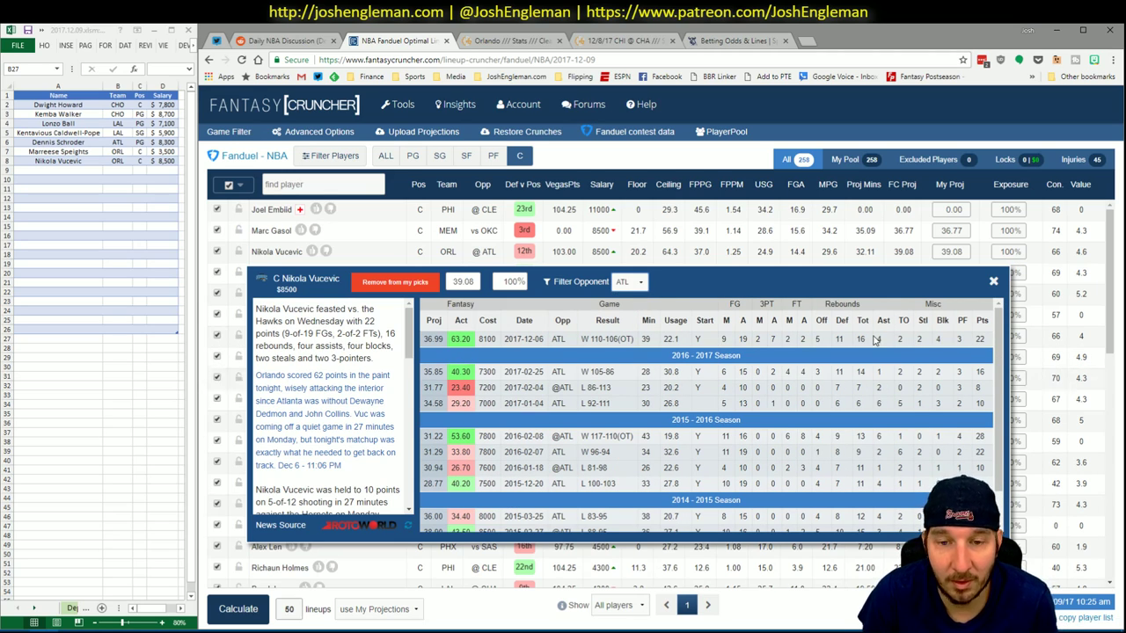
click(994, 280)
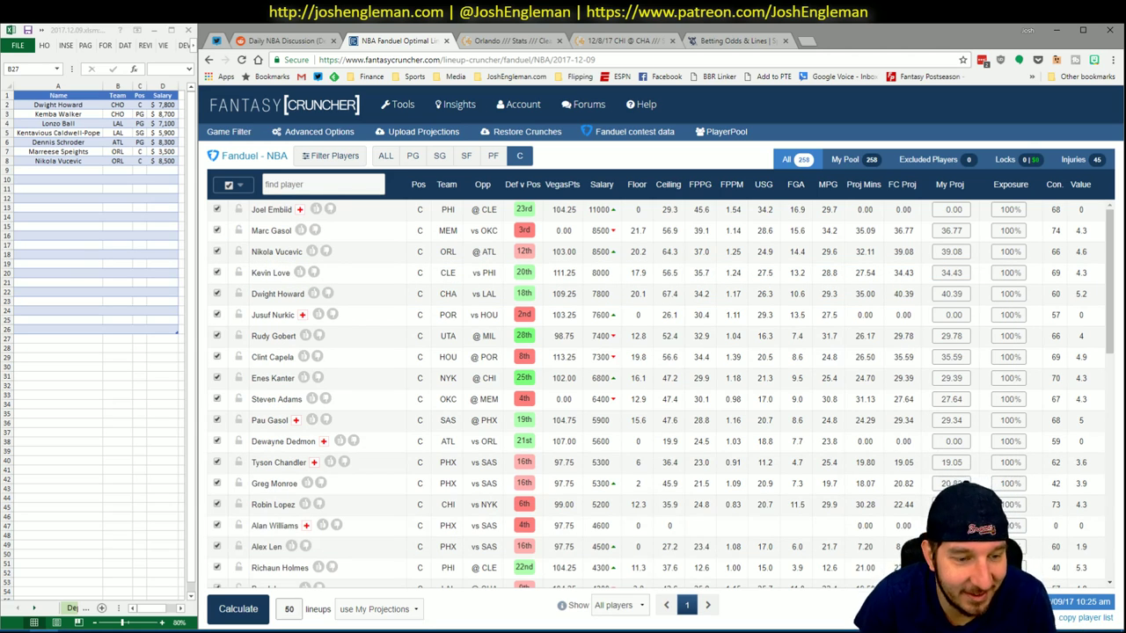
key(alt+Tab)
key(alt+Tab)
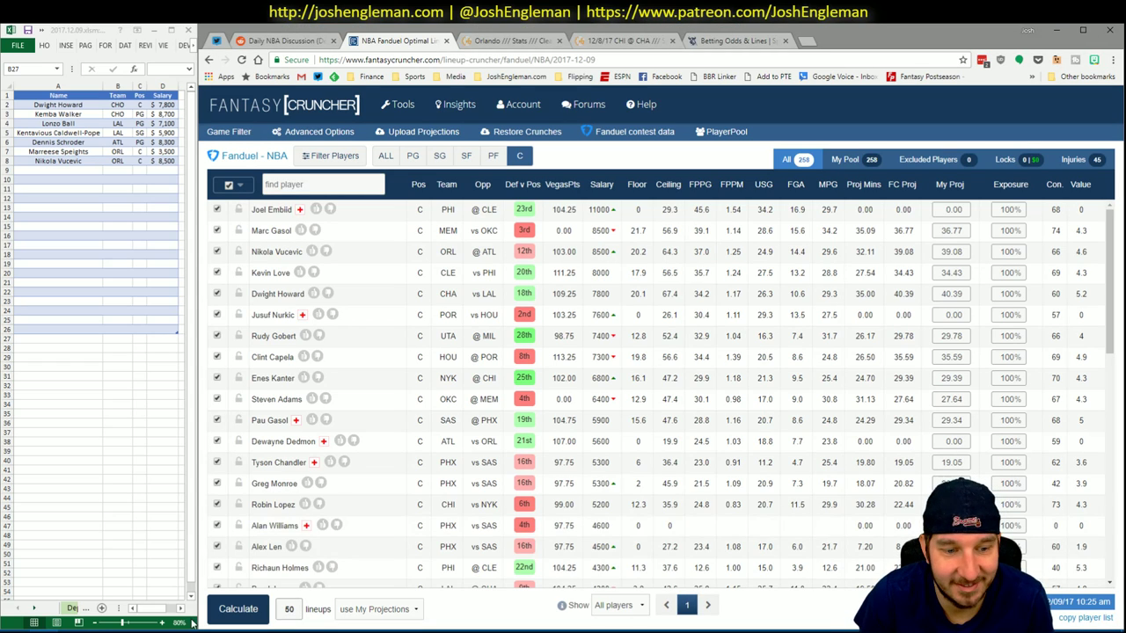
click(70, 581)
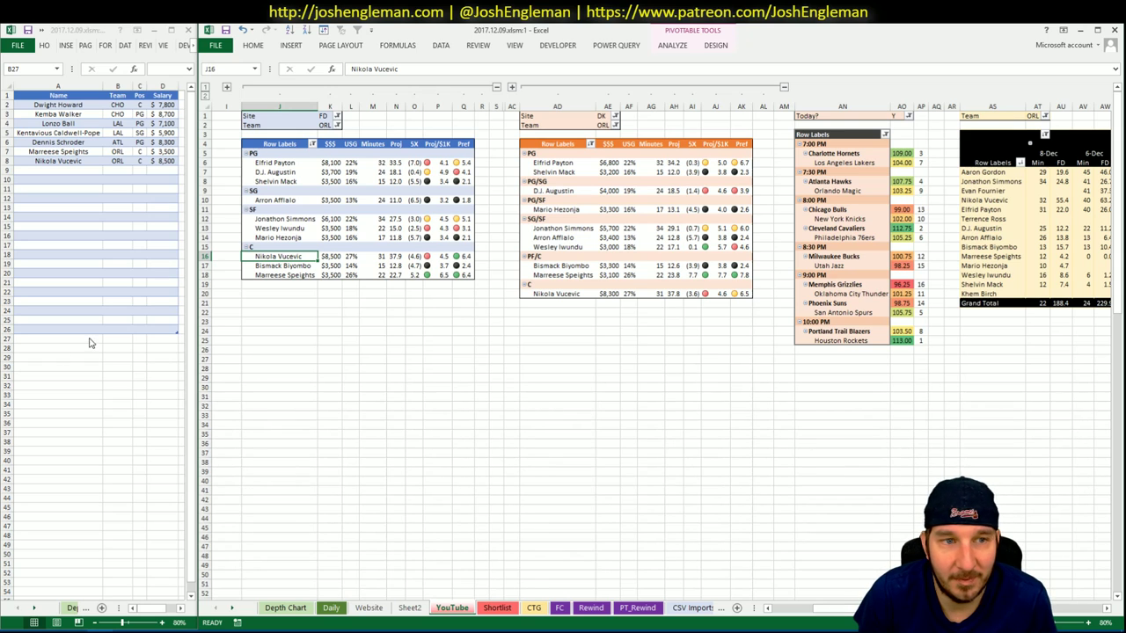
Enter CHI in the FD (K2), DK (AE2) and minutes (AT1) pivot team filters.
click(263, 395)
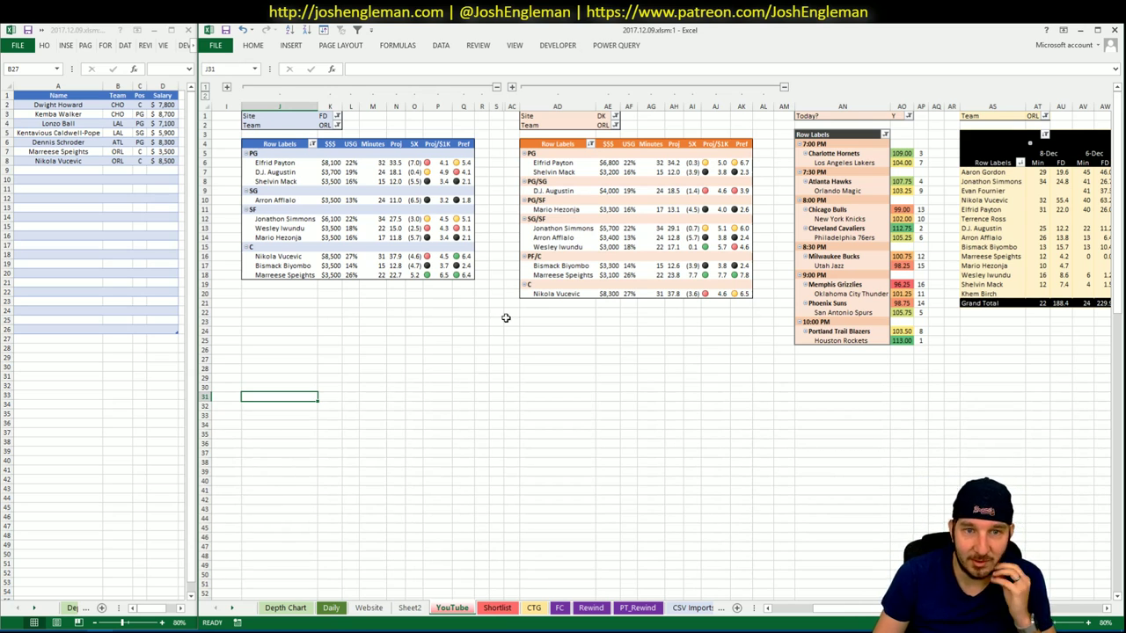
click(403, 323)
click(325, 125)
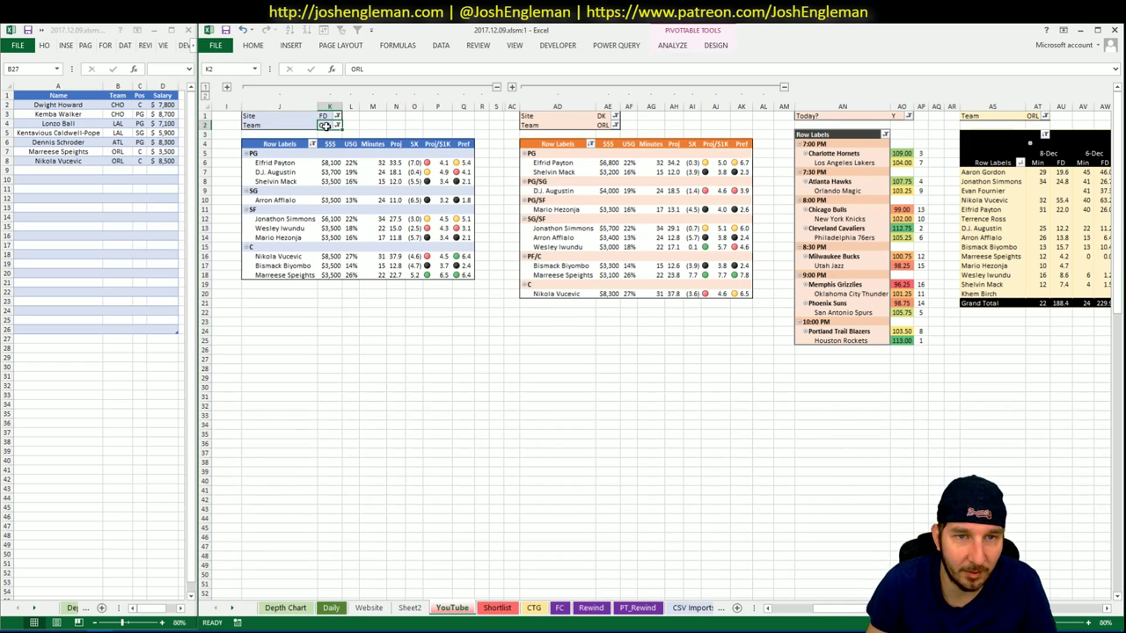
text(CHI)
key(Return)
click(599, 125)
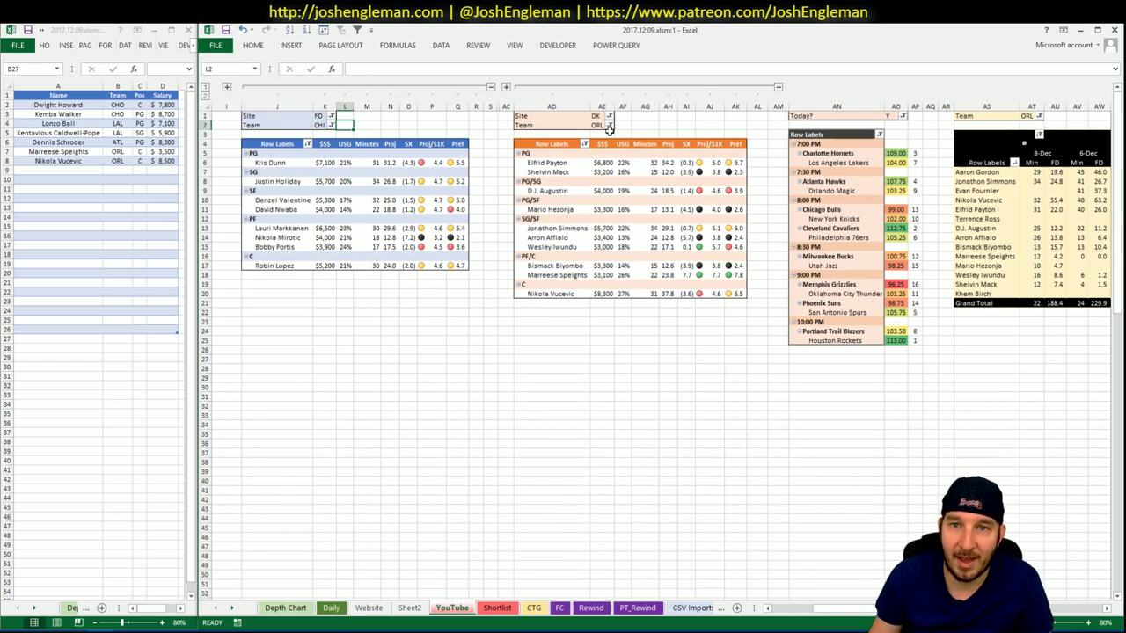
text(CHI)
key(Return)
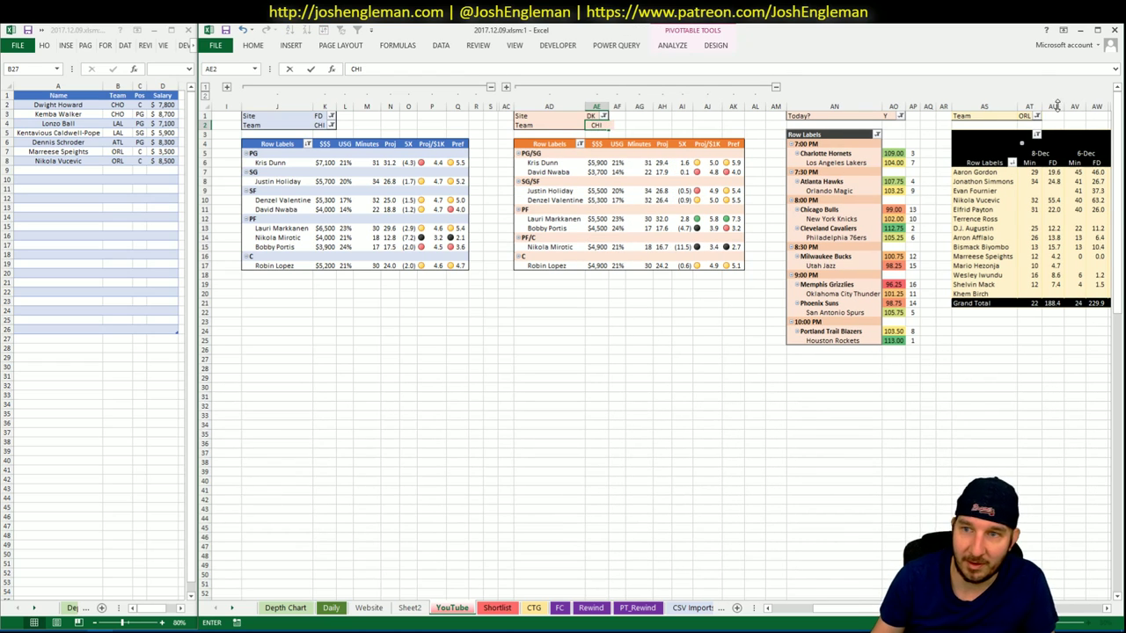
click(1023, 117)
text(CHI)
key(Return)
key(Return)
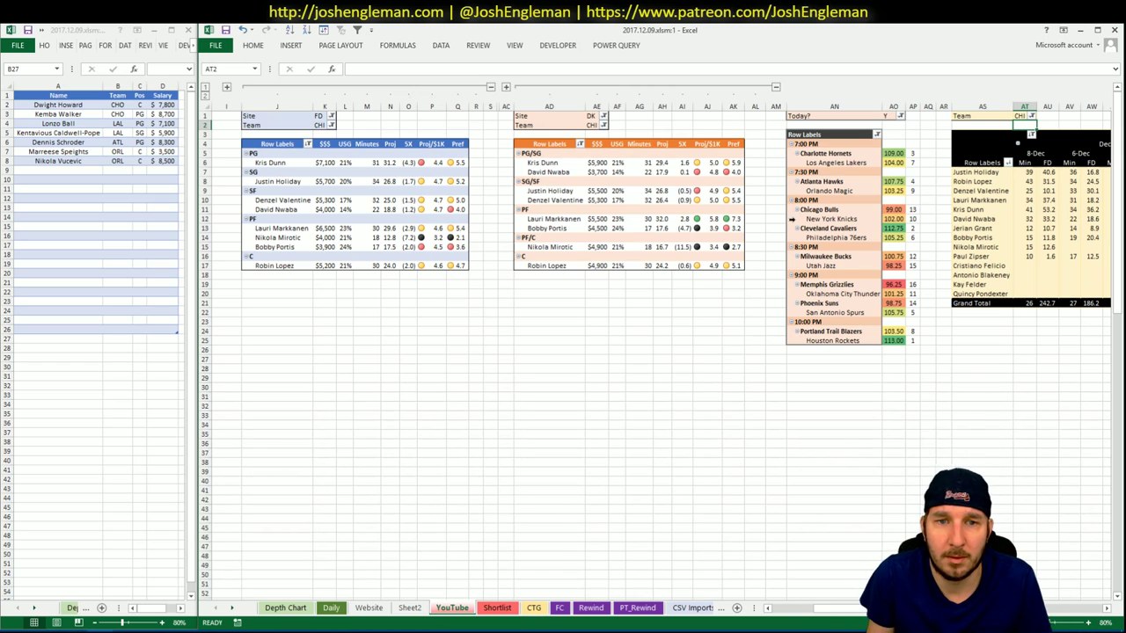
click(735, 220)
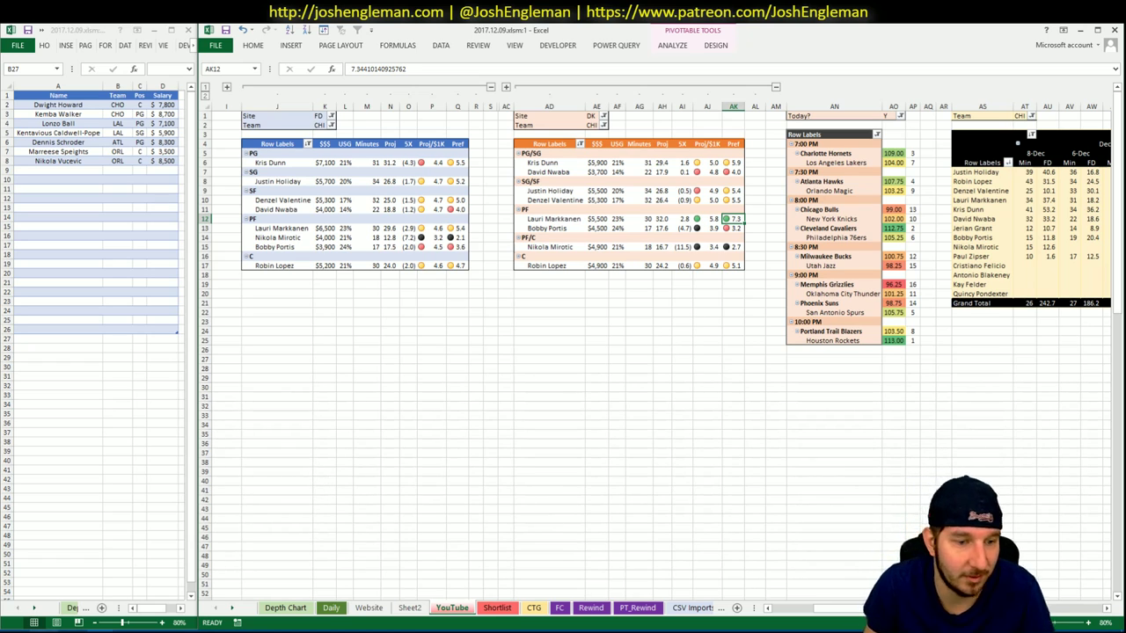
key(alt+Tab)
Search 'bulls' on Cleaning the Glass to open the Chicago Bulls stats page.
click(510, 41)
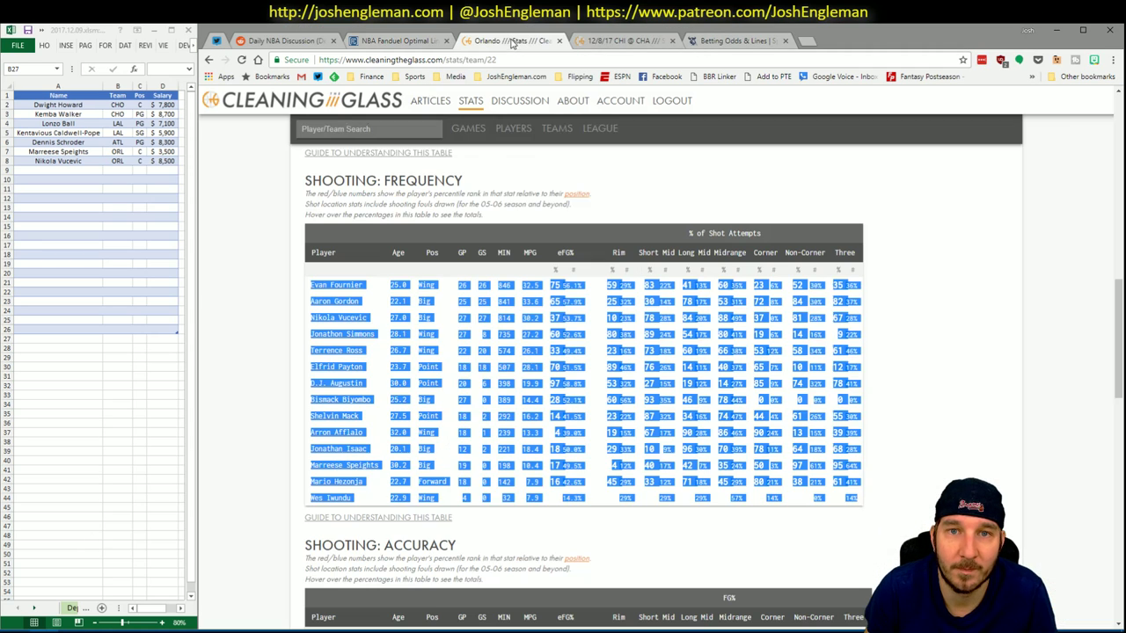
click(384, 128)
text(bullws)
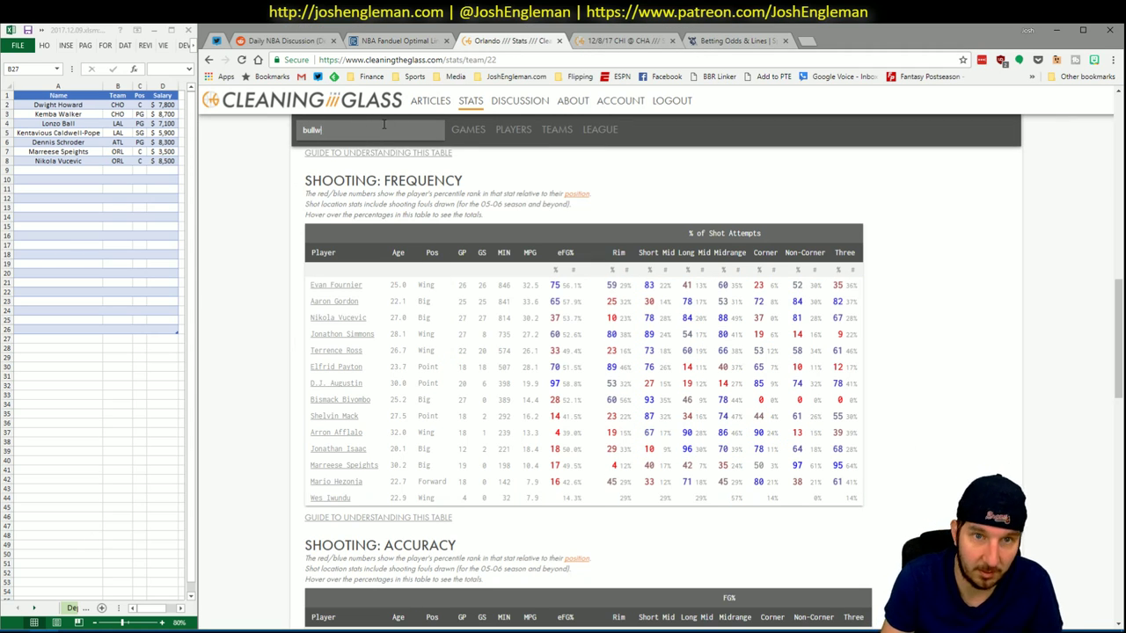
key(BackSpace)
text(s)
key(alt+Tab)
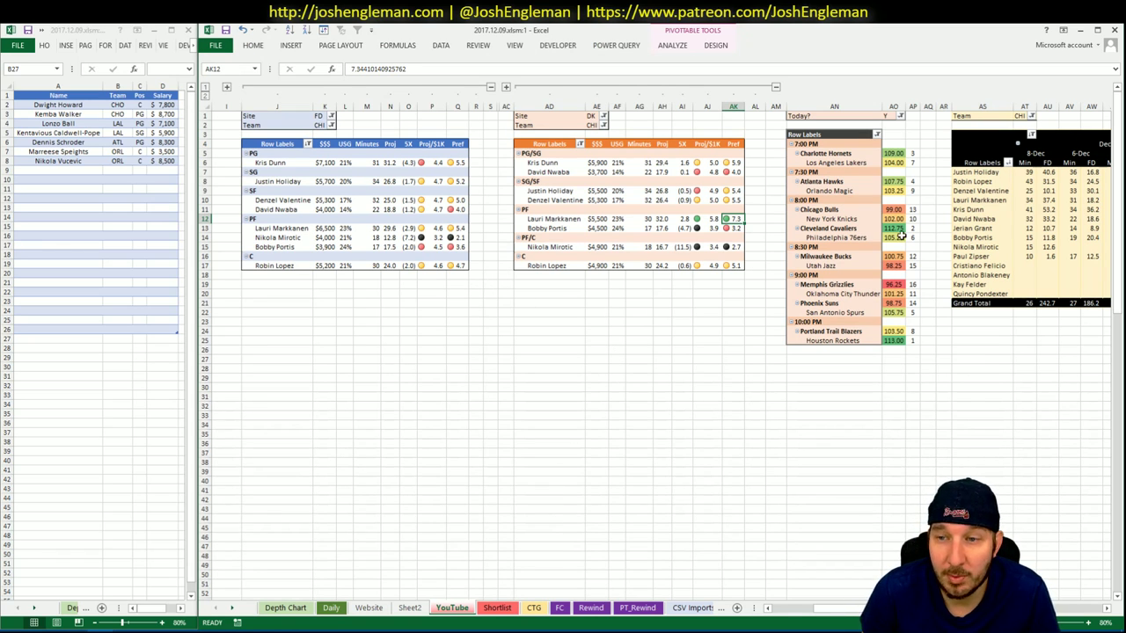
key(alt+Tab)
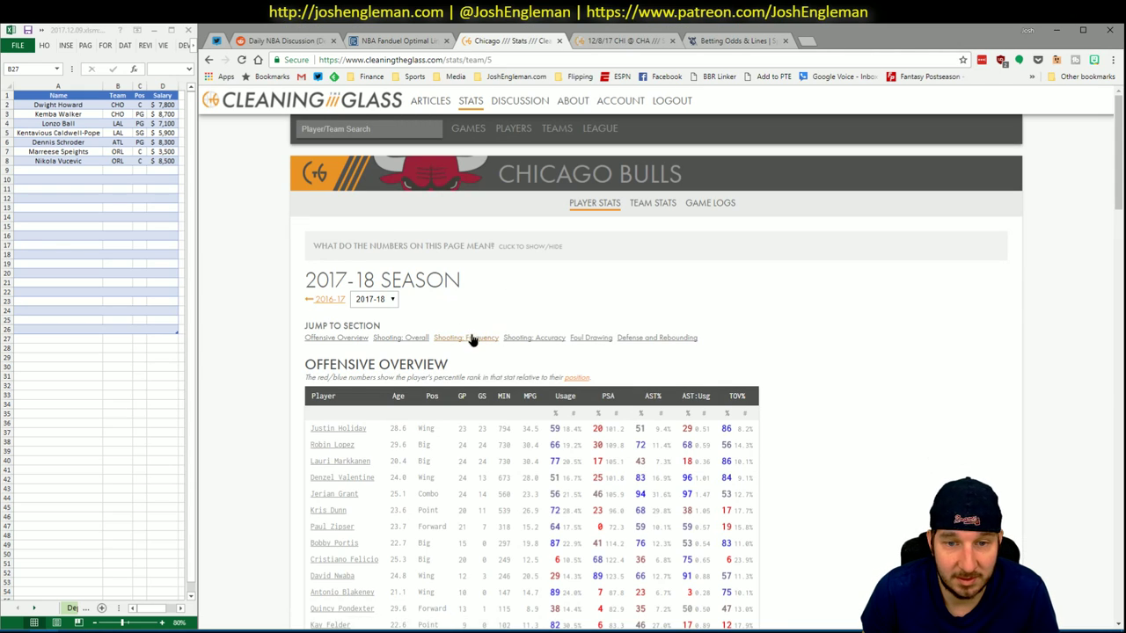
Select and copy every Chicago player row of the Shooting: Frequency table.
click(471, 338)
drag(867, 517, 312, 285)
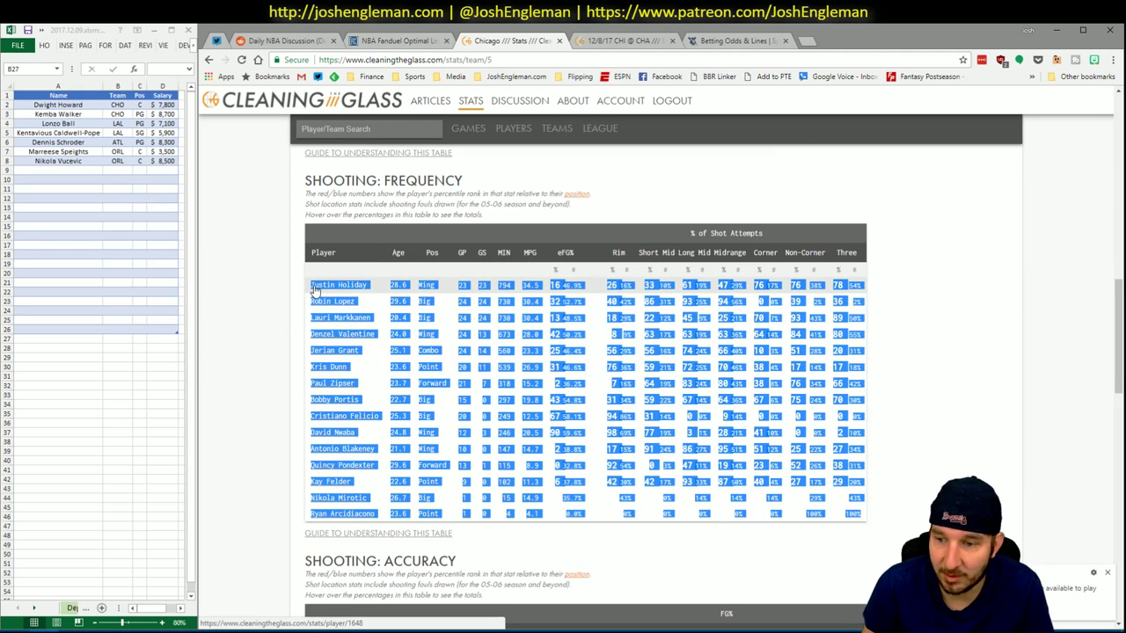
key(ctrl+c)
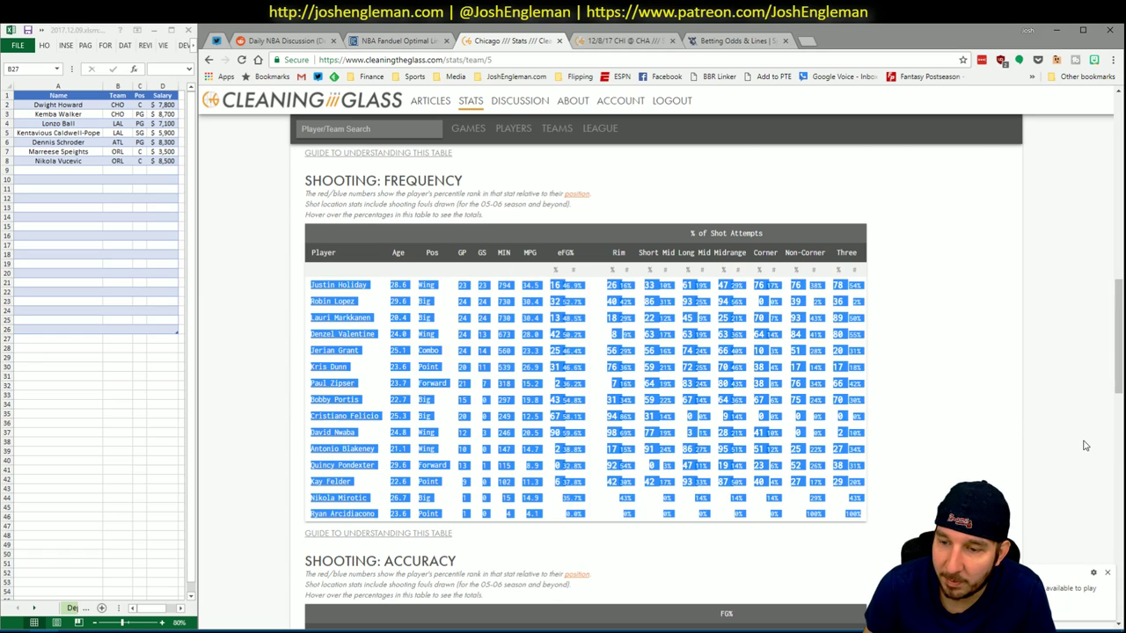
key(alt+Tab)
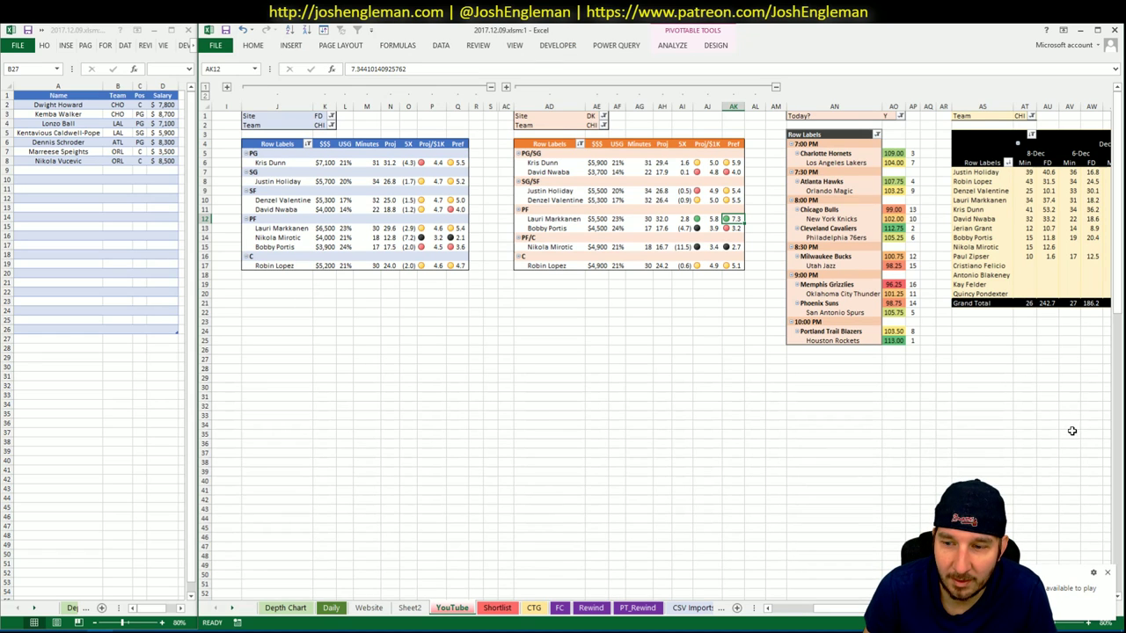
key(alt+Tab)
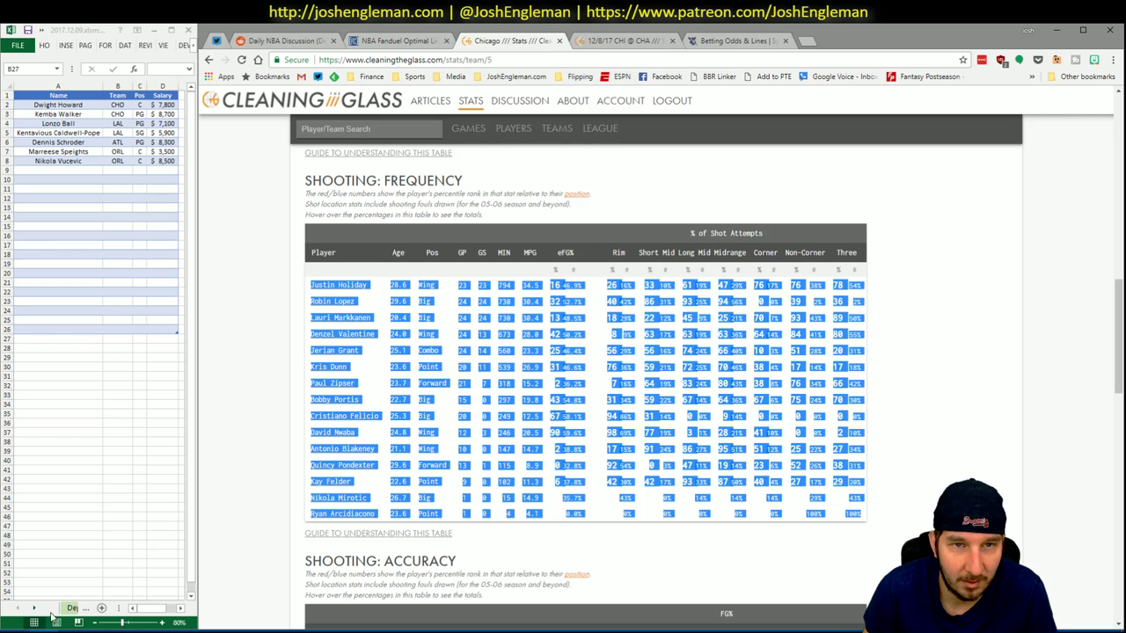
click(756, 42)
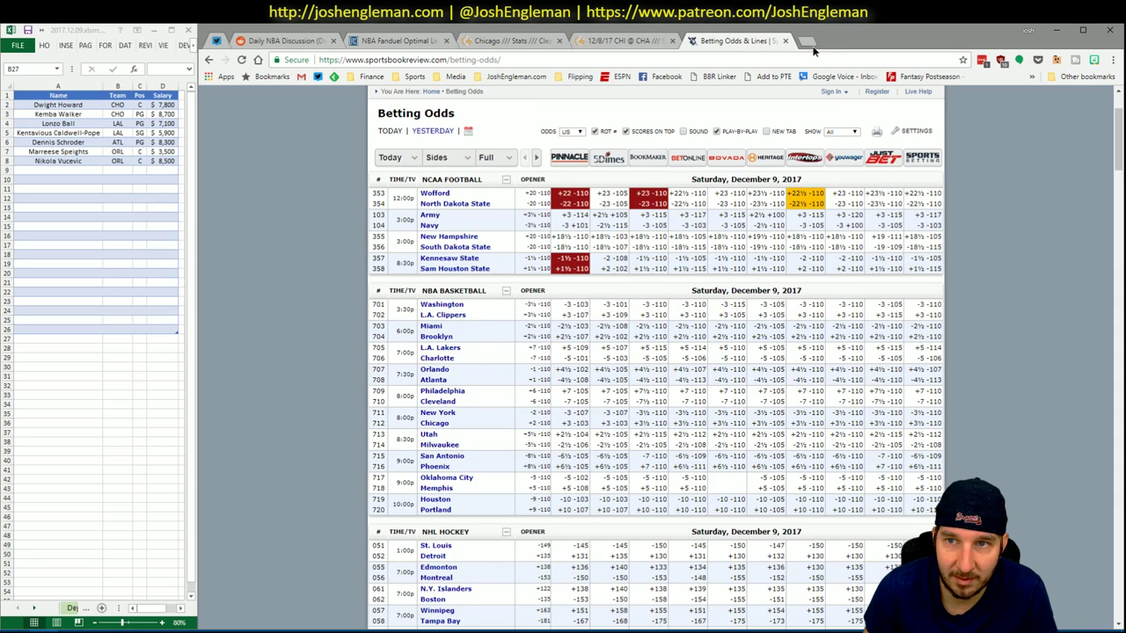
click(812, 43)
text(rotoworld.com/teams/depth-charts/nba.aspx)
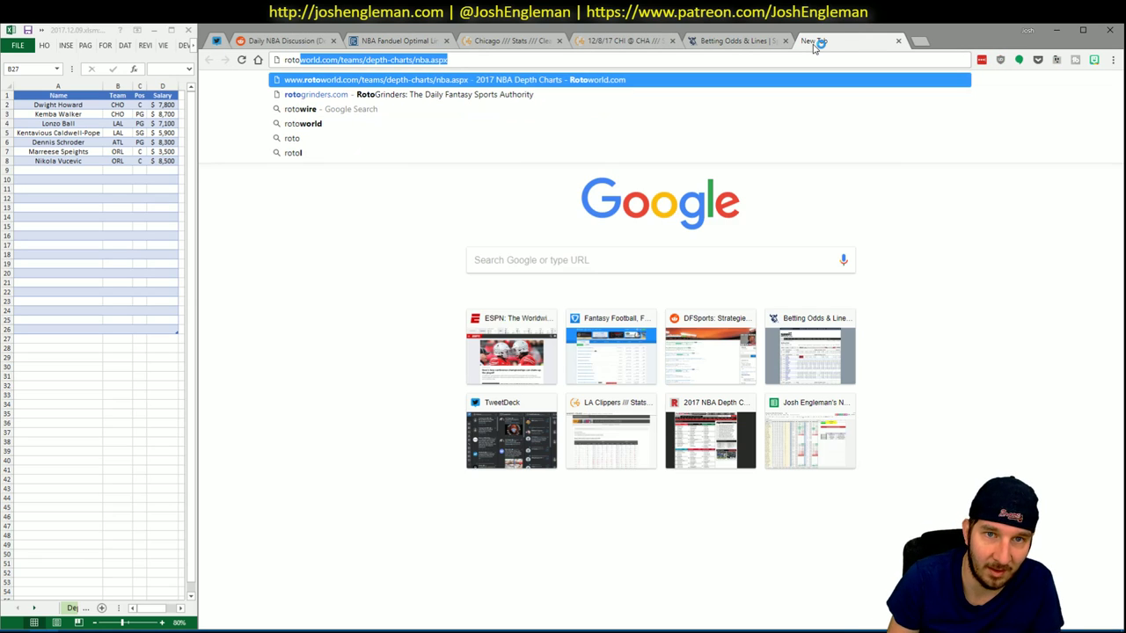
key(Return)
scroll(762, 246, down, 5)
scroll(763, 250, down, 5)
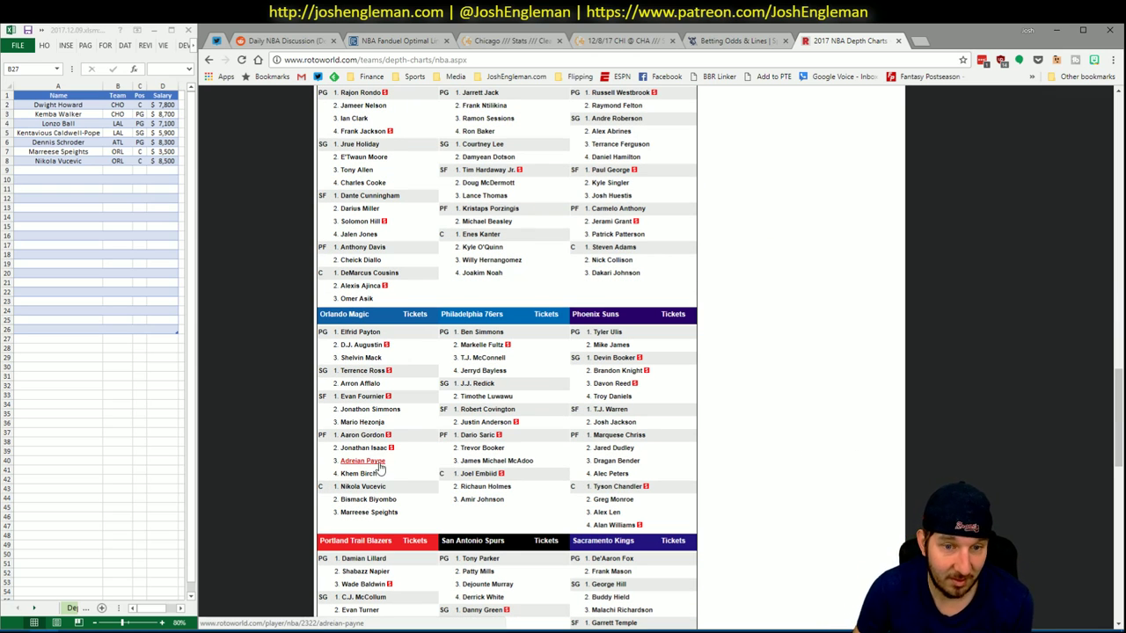
click(381, 464)
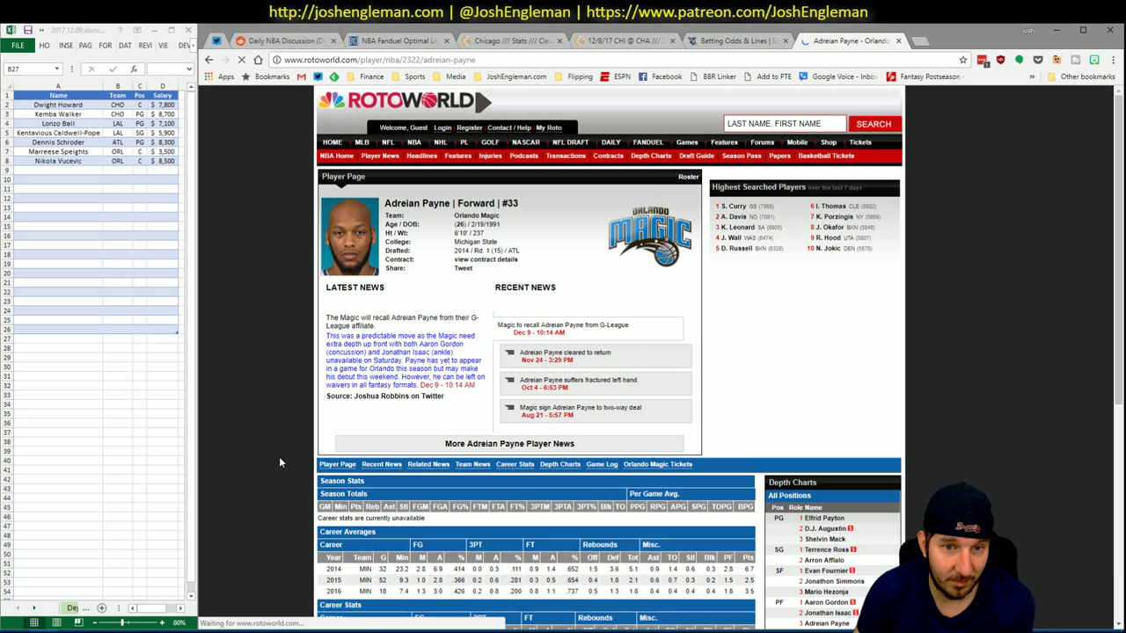
scroll(282, 456, down, 2)
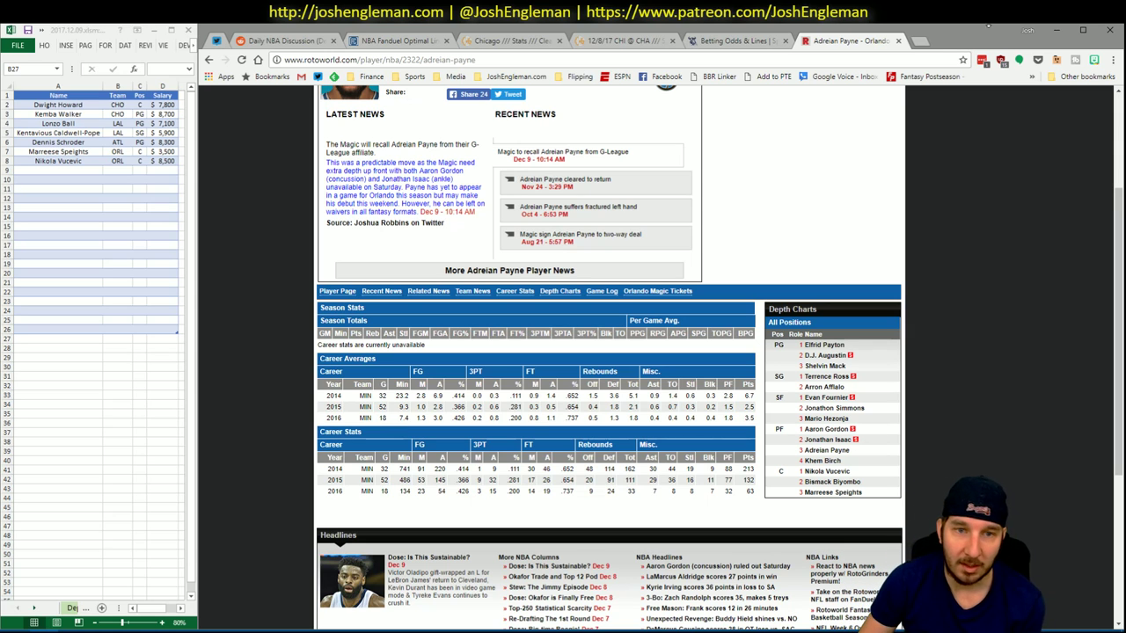
click(898, 40)
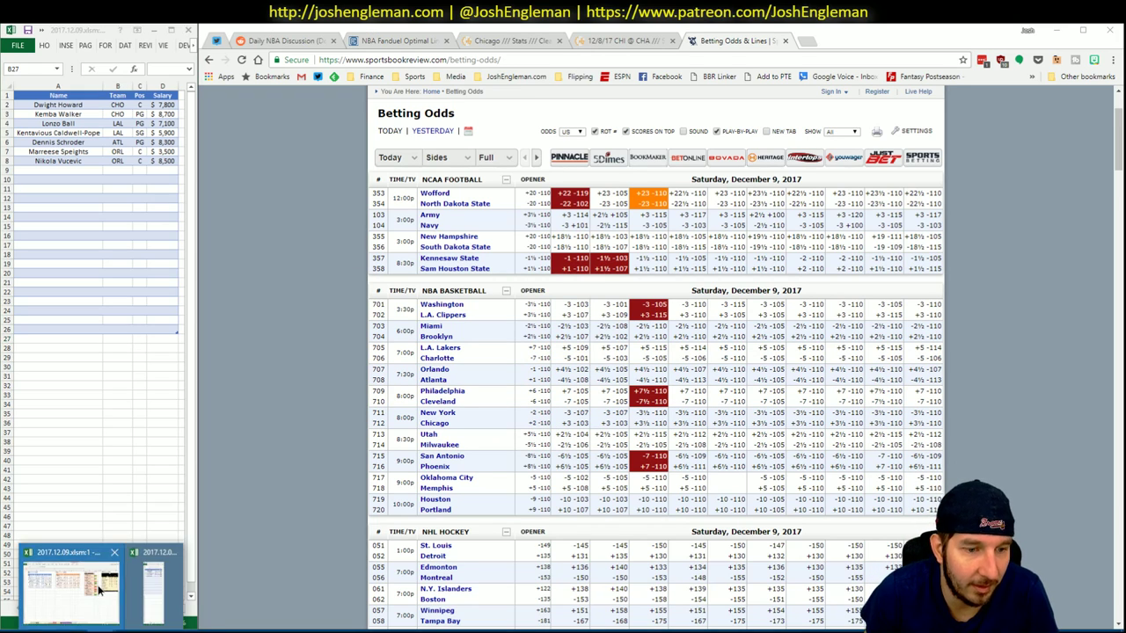
Refresh Excel's CTG sheet with the copied Chicago shooting-frequency data.
click(100, 589)
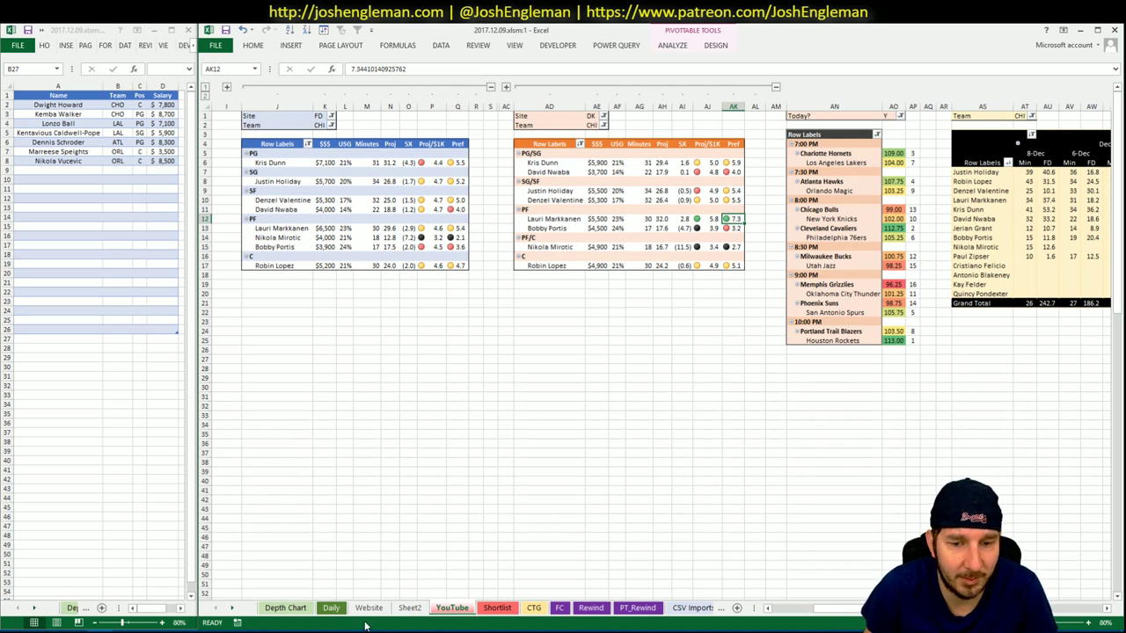
key(alt+Tab)
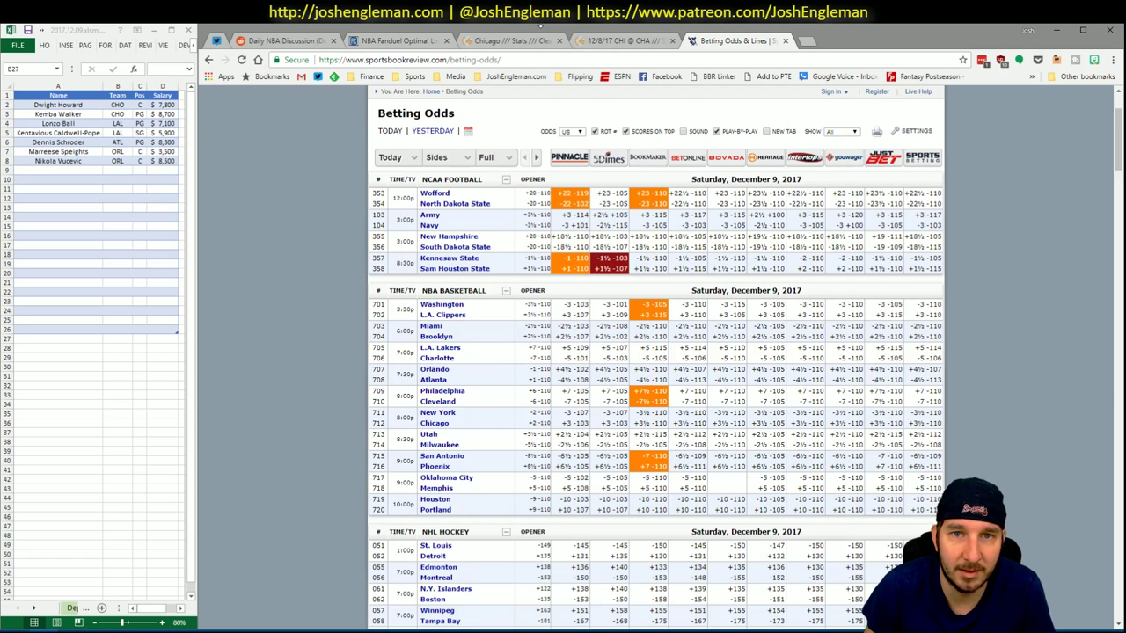
click(519, 41)
key(alt+Tab)
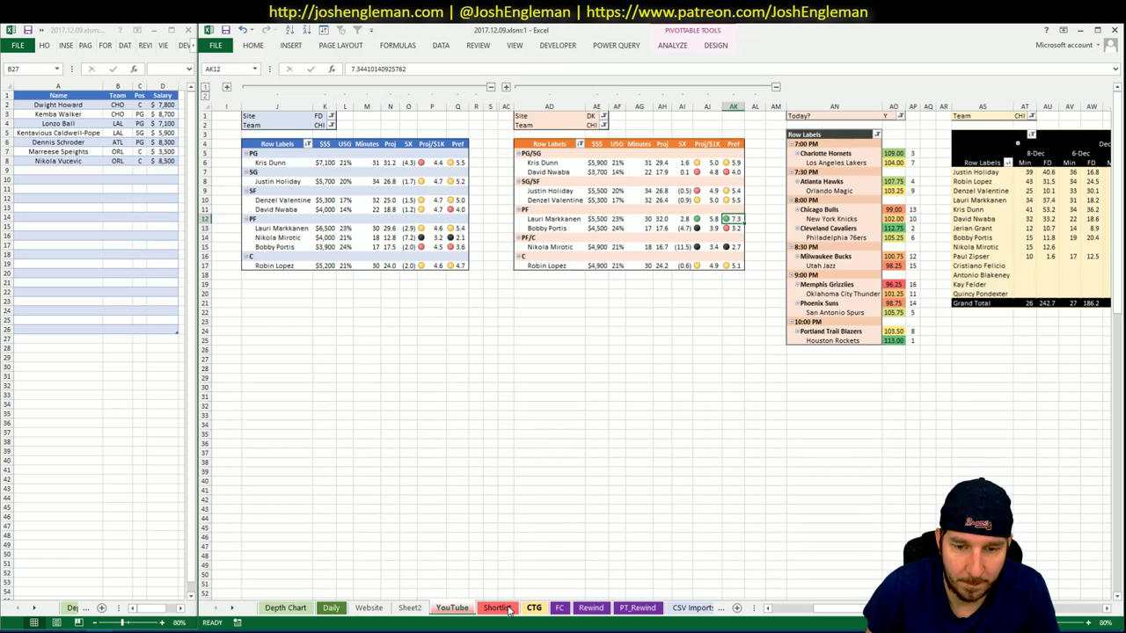
click(534, 608)
click(280, 127)
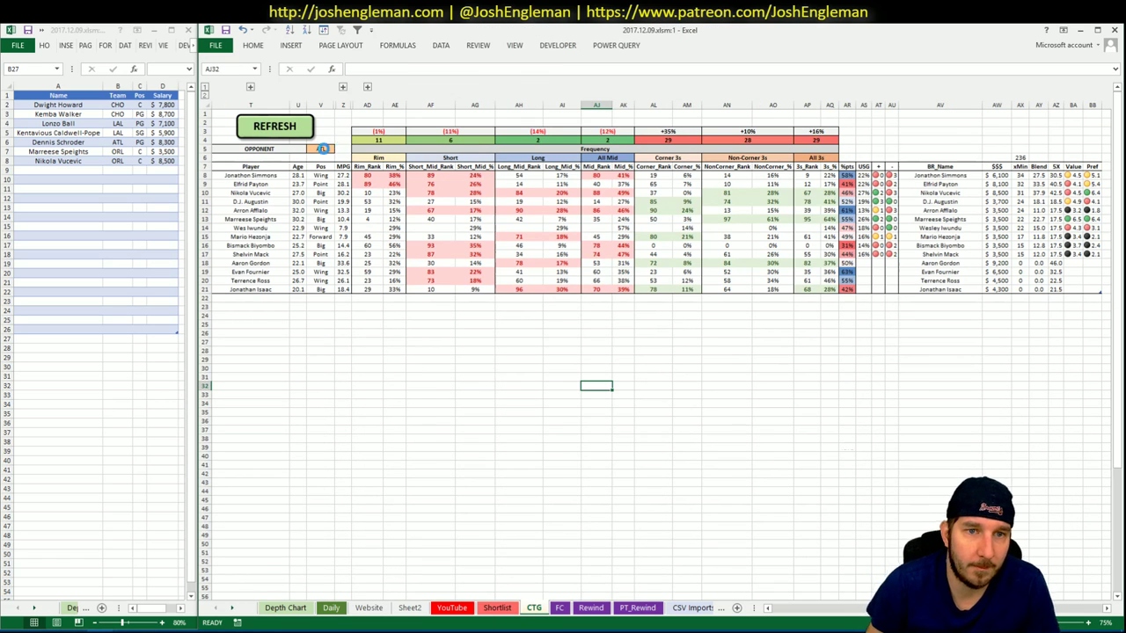
Set the CTG opponent in V5 to NYK and check the AM14 and AH15 values.
click(321, 148)
text(NY)
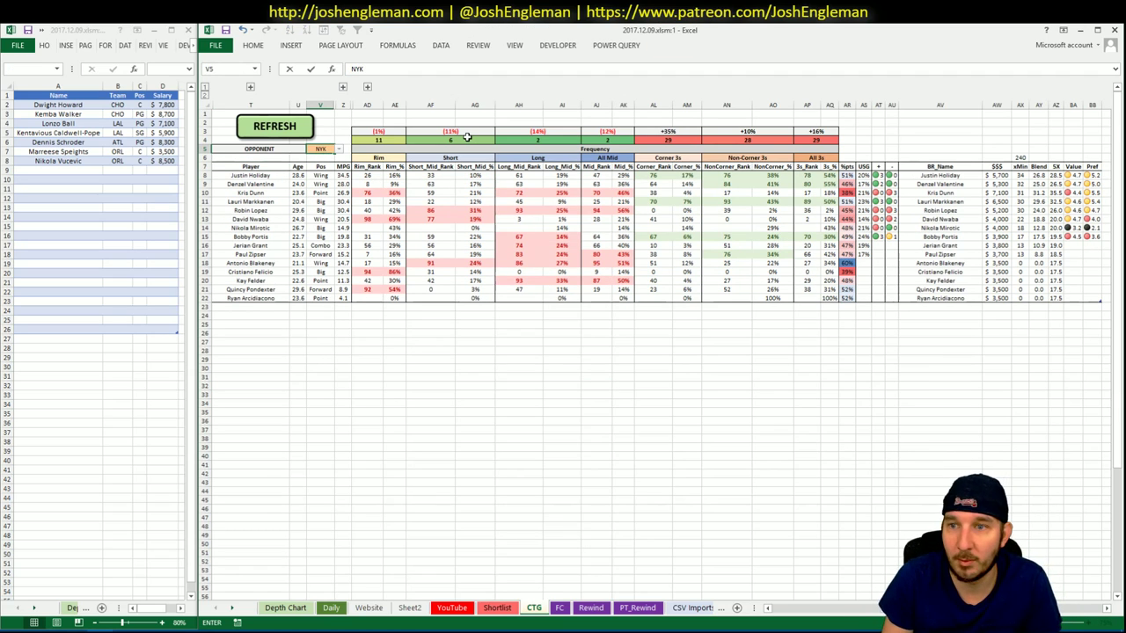
text(K)
key(Return)
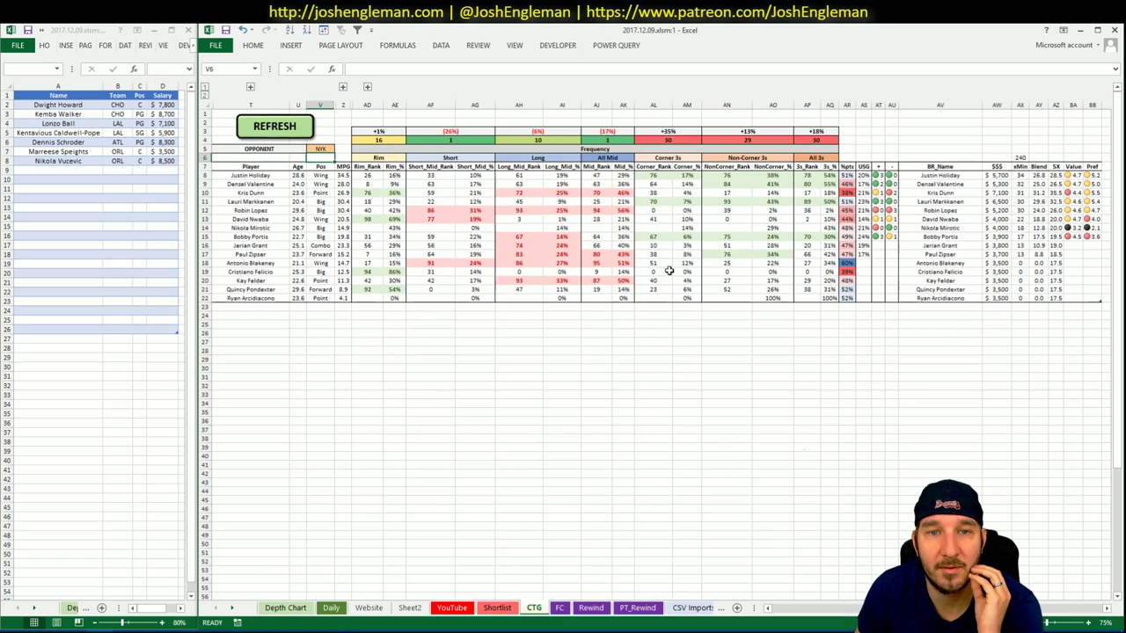
click(685, 230)
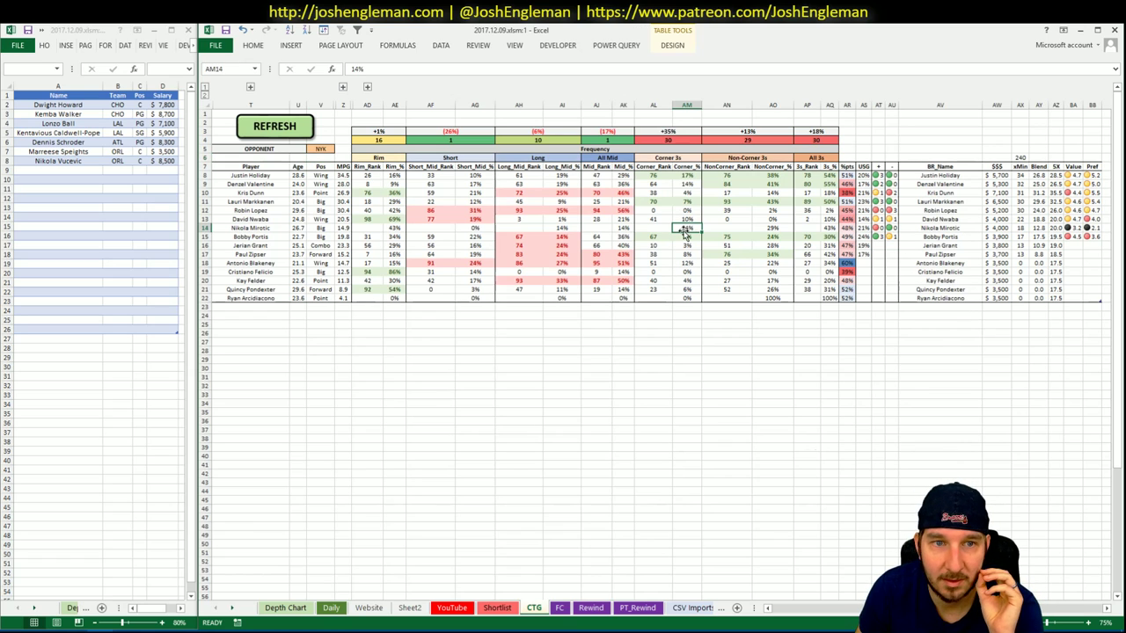
click(506, 237)
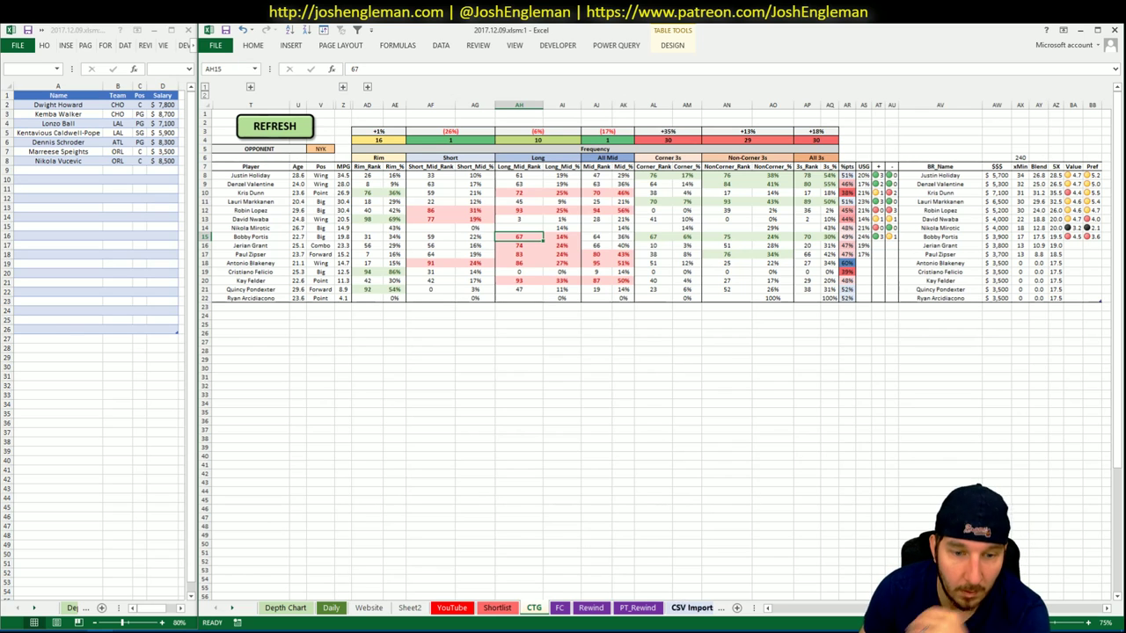
click(452, 608)
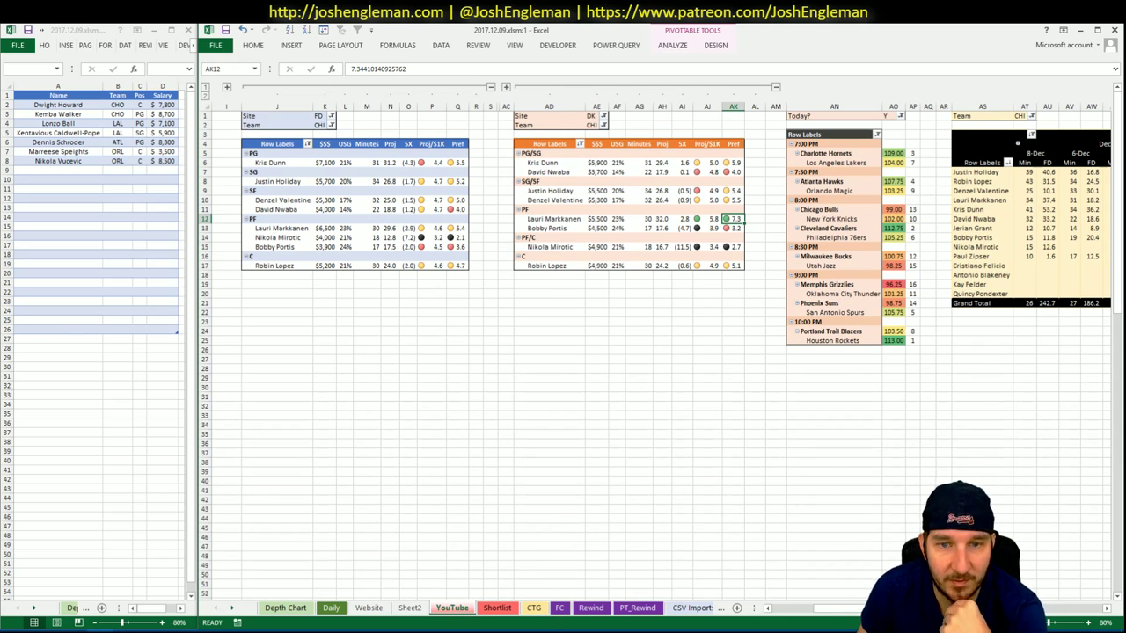
drag(836, 608, 1047, 611)
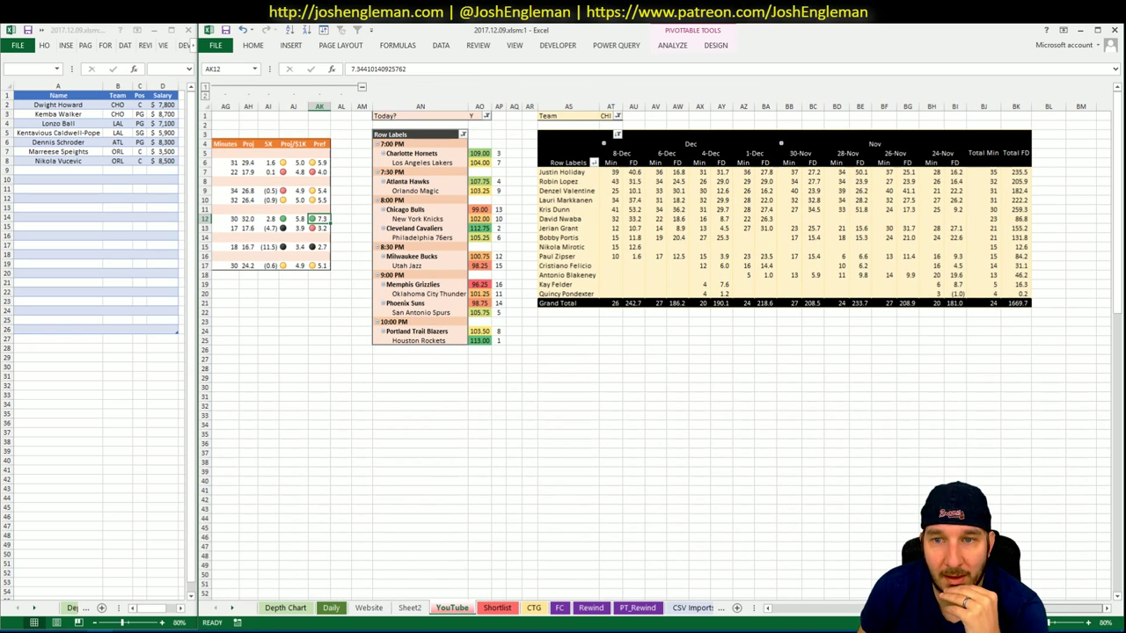
mouse_move(1046, 611)
mouse_down()
mouse_move(1034, 611)
mouse_move(1047, 611)
mouse_up()
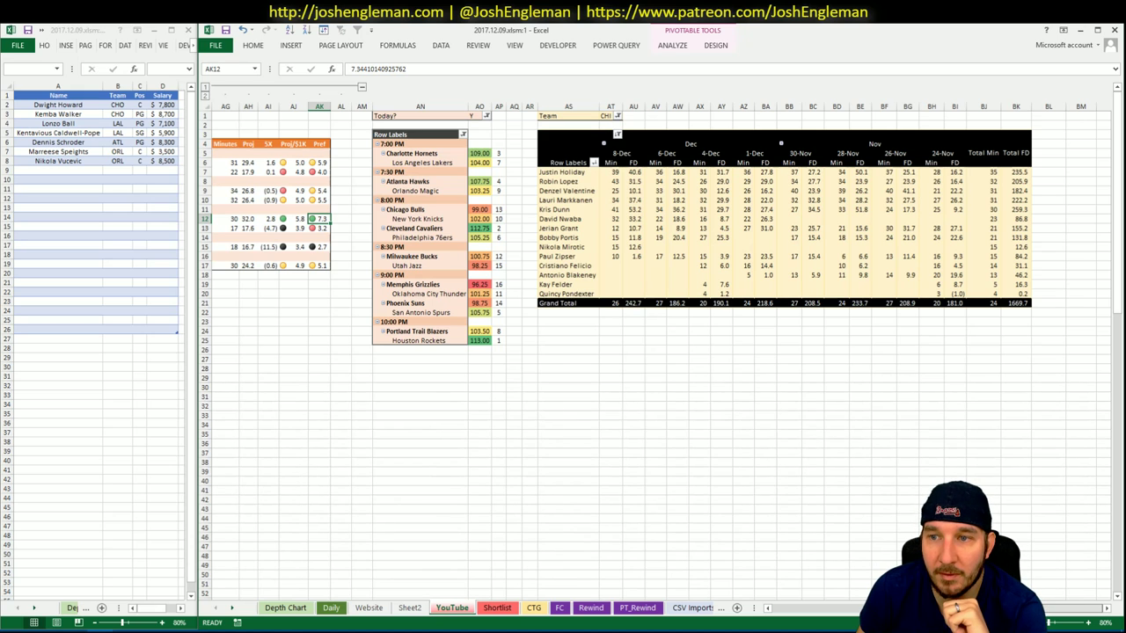
drag(1047, 610, 836, 608)
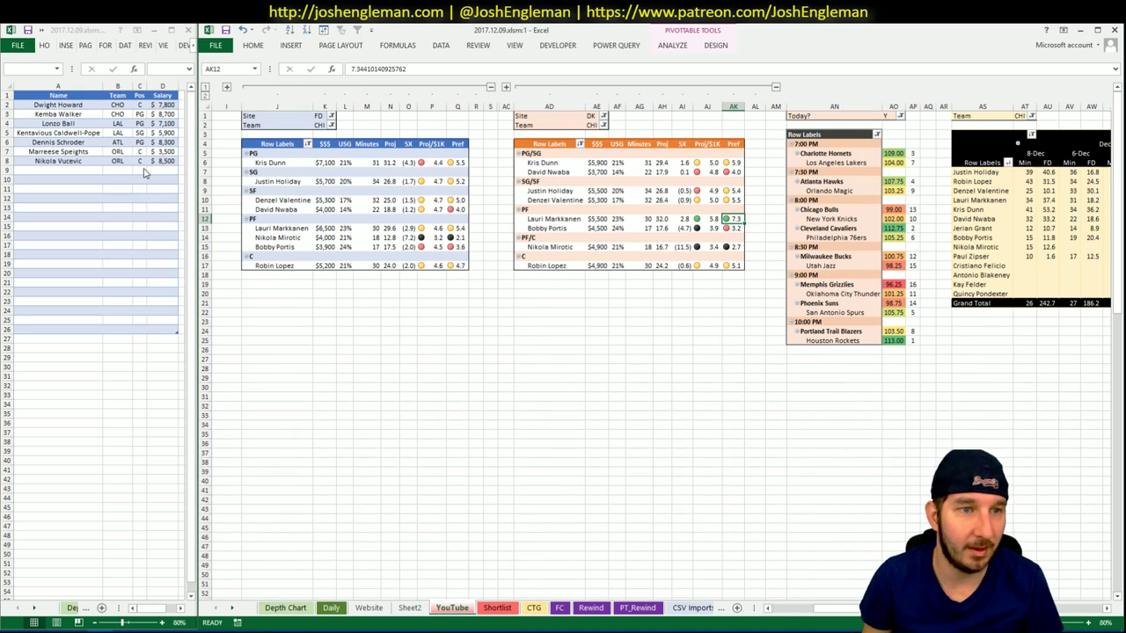
click(128, 180)
click(74, 171)
text(Justin)
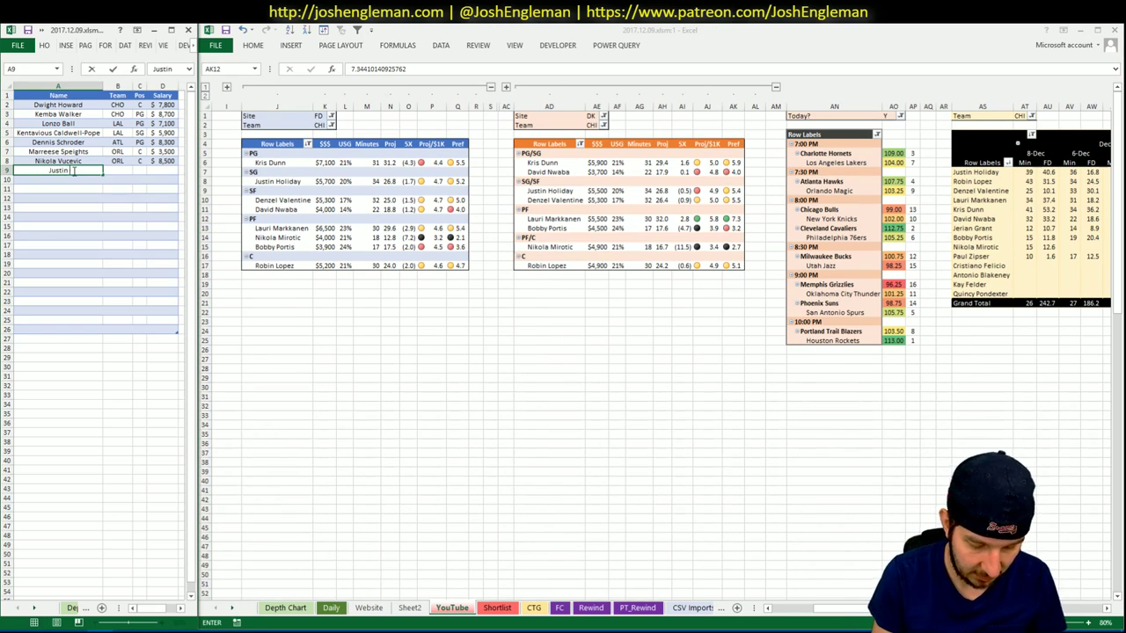
text( Holiday)
key(Return)
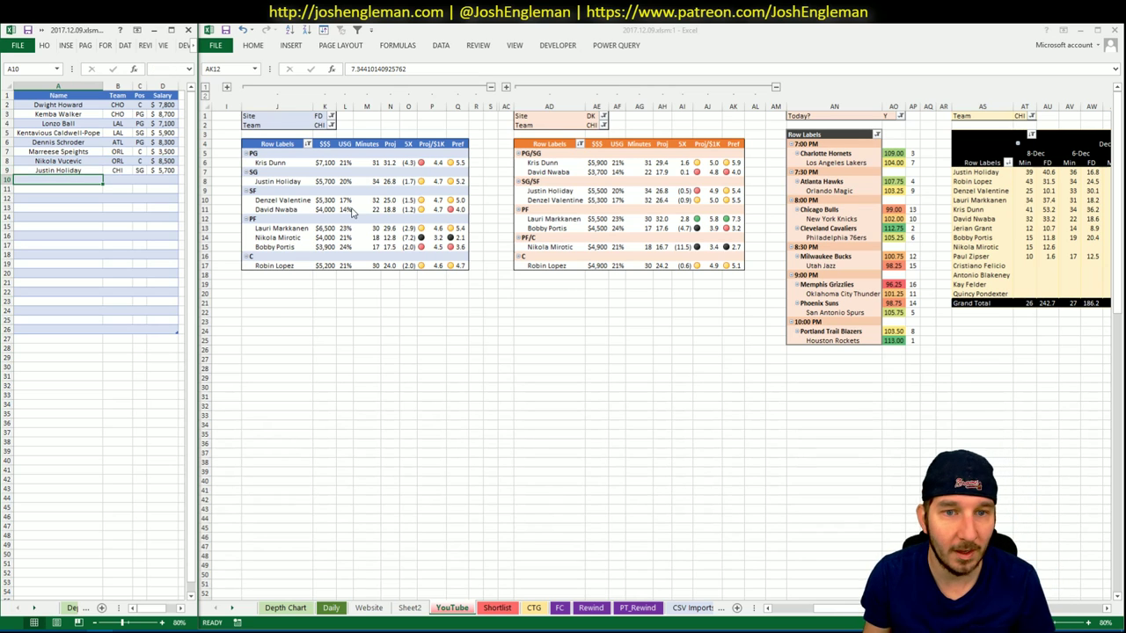
drag(792, 608, 801, 573)
click(549, 301)
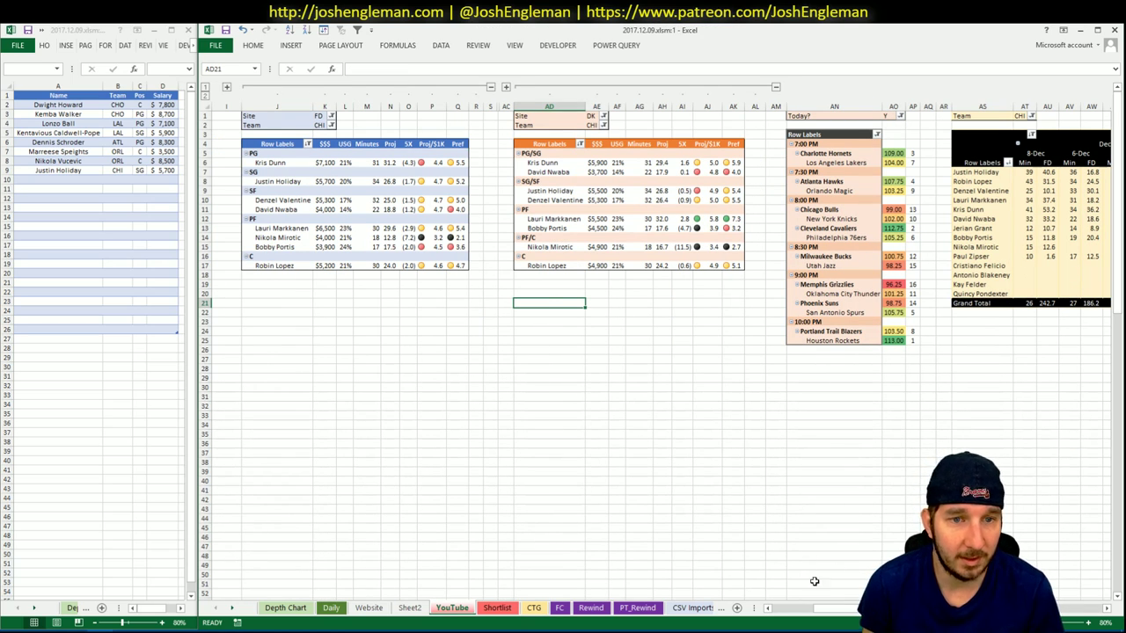
drag(840, 610, 876, 609)
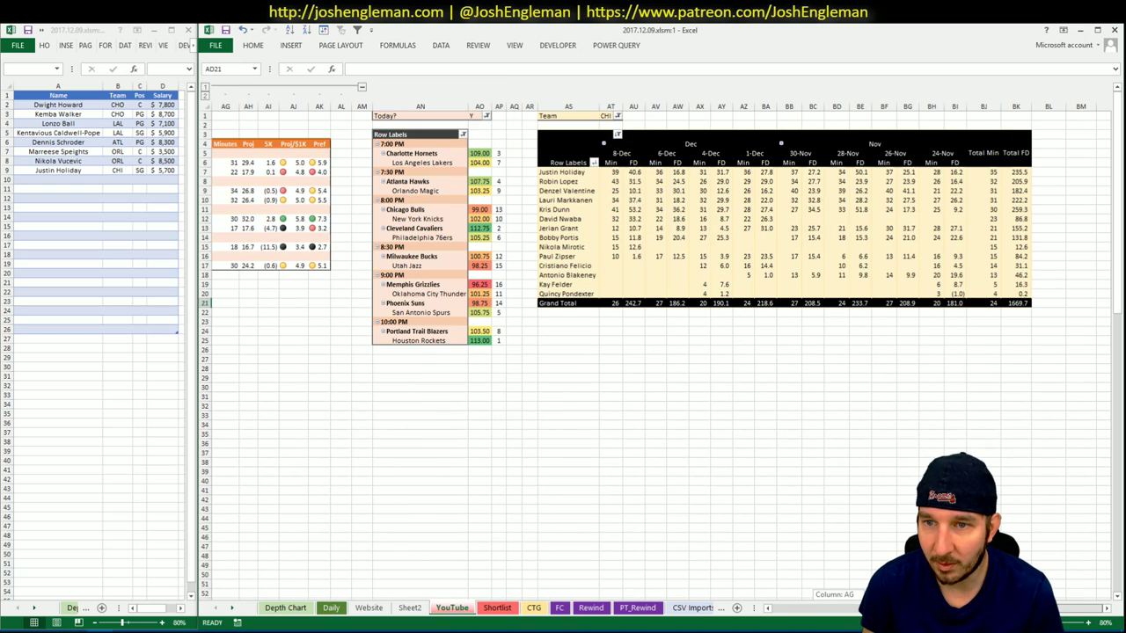
drag(875, 608, 841, 609)
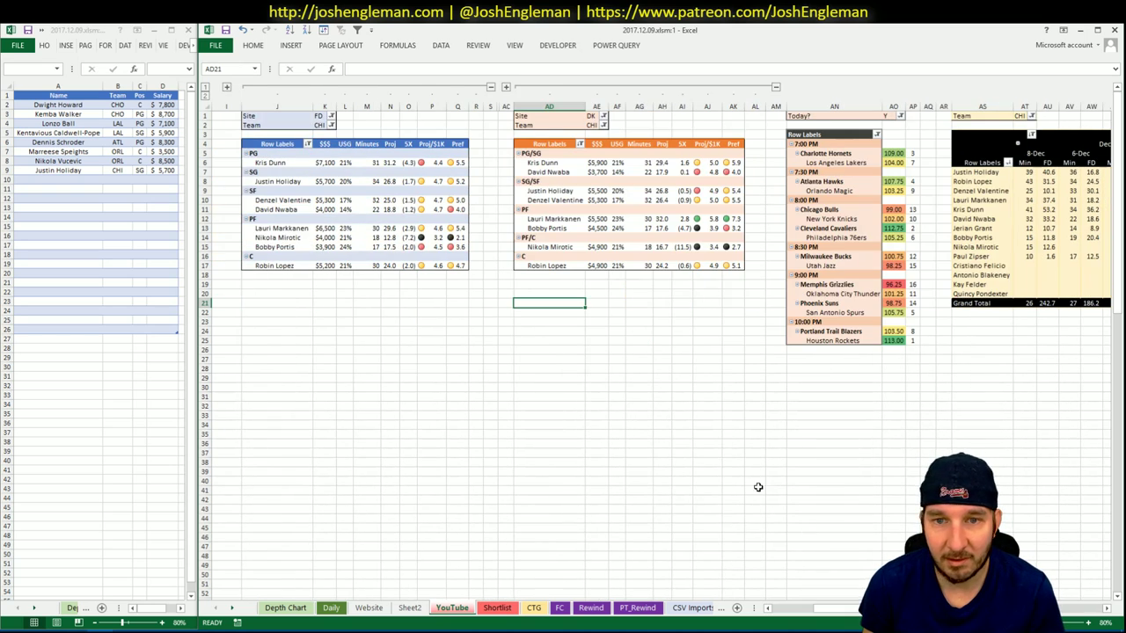
click(506, 359)
click(734, 312)
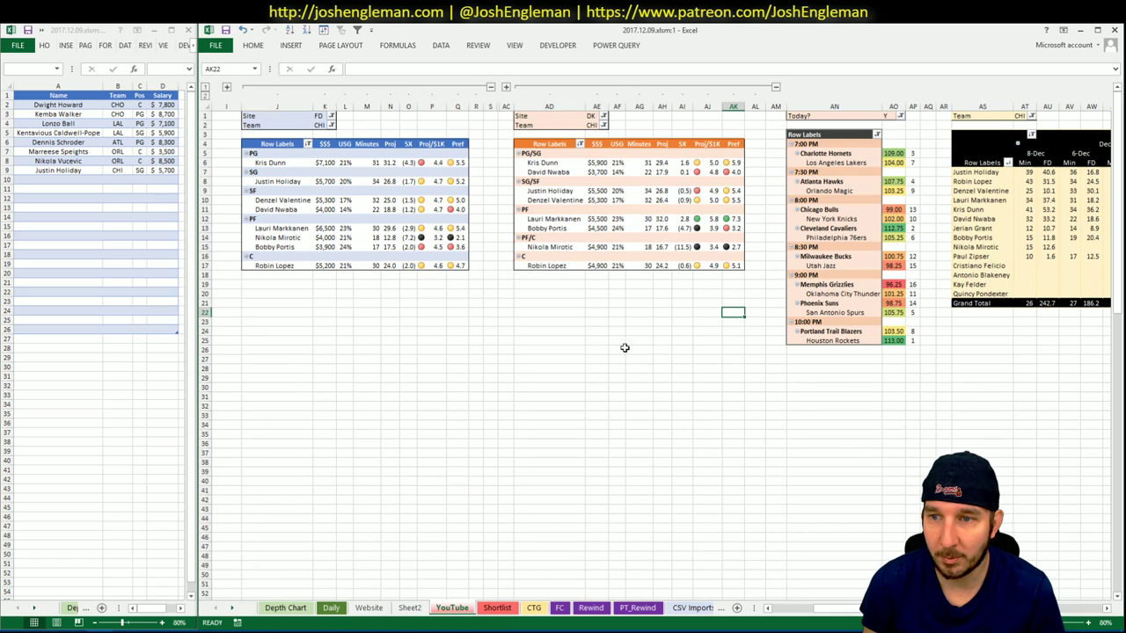
click(639, 350)
click(45, 215)
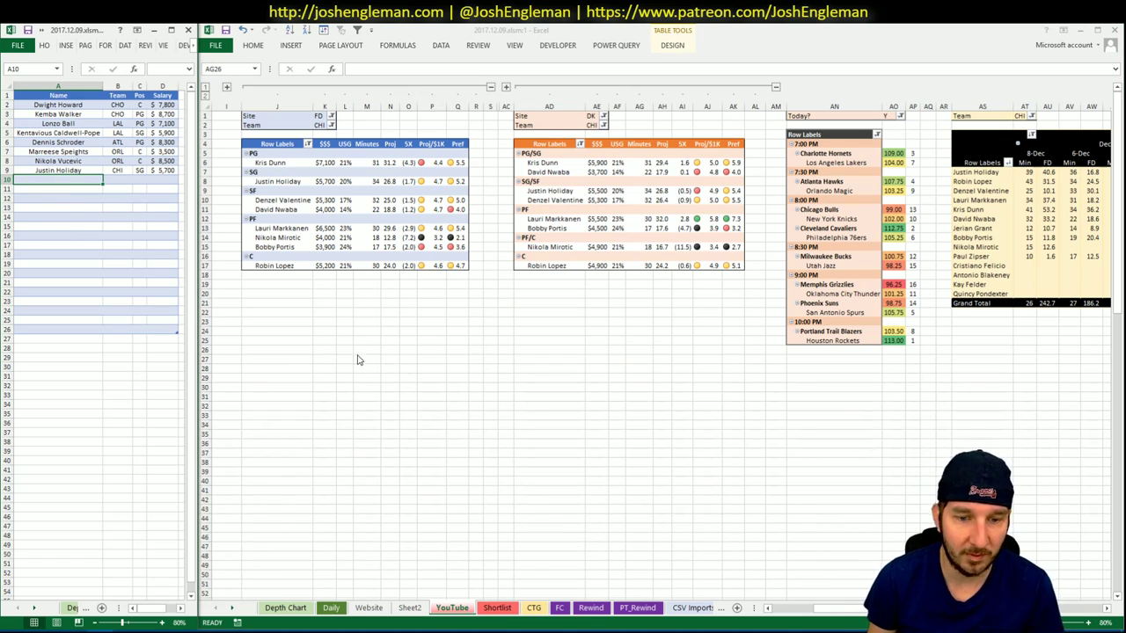
Enter NYK in the FanDuel (K2), DraftKings (AE2) and minutes-history (AT1) pivot team cells.
click(319, 125)
text(NYK)
key(Tab)
click(597, 125)
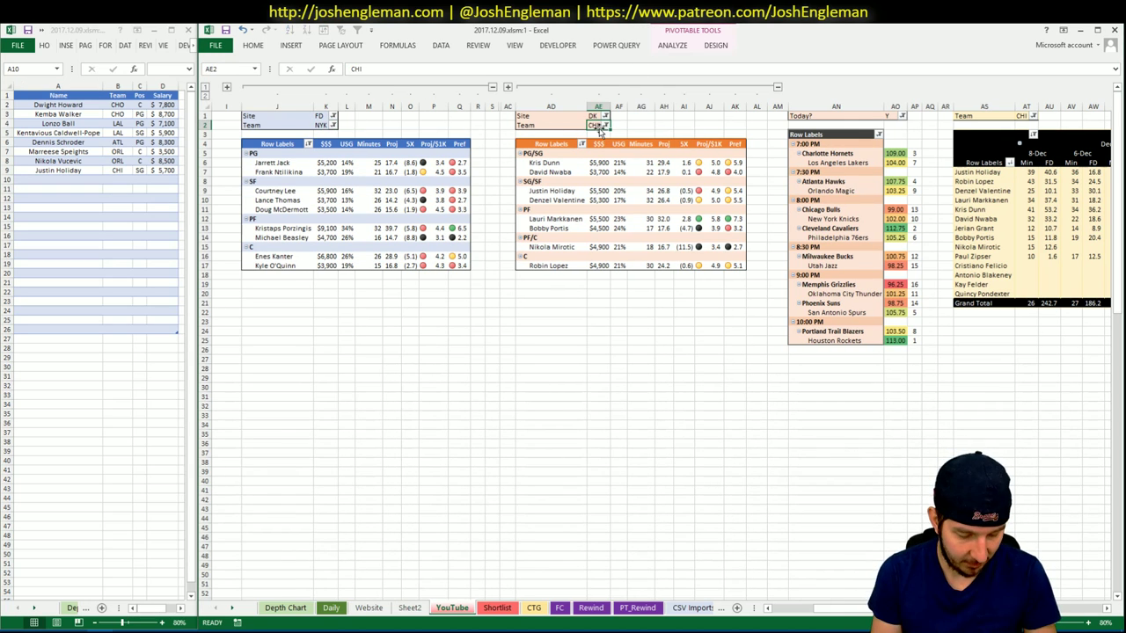
text(NYK)
key(Tab)
click(1020, 117)
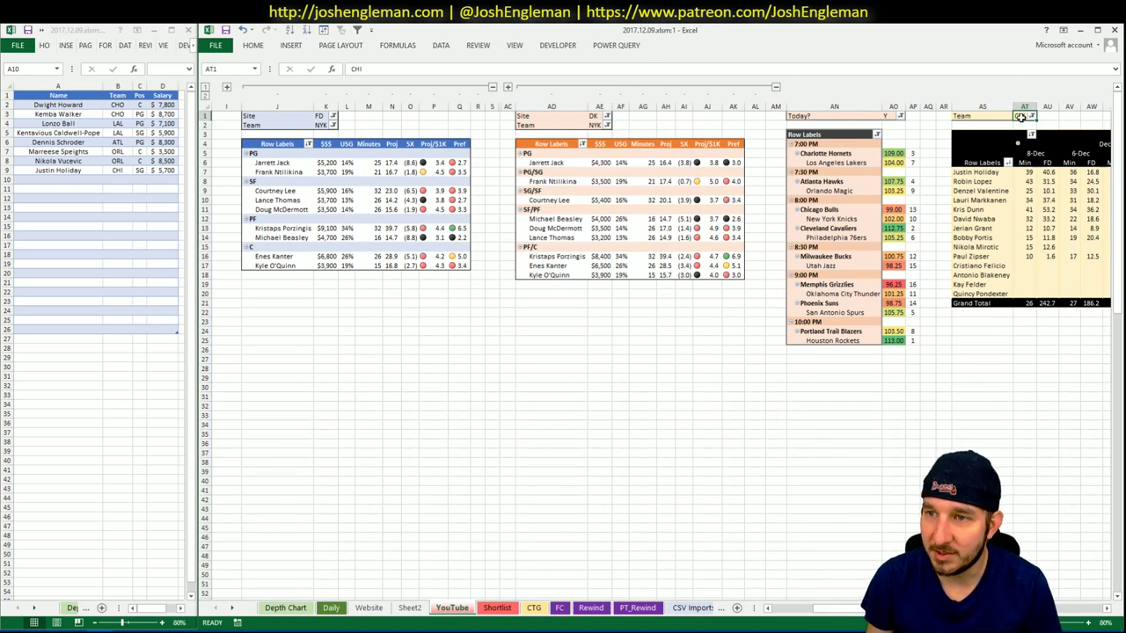
text(NYK)
key(Return)
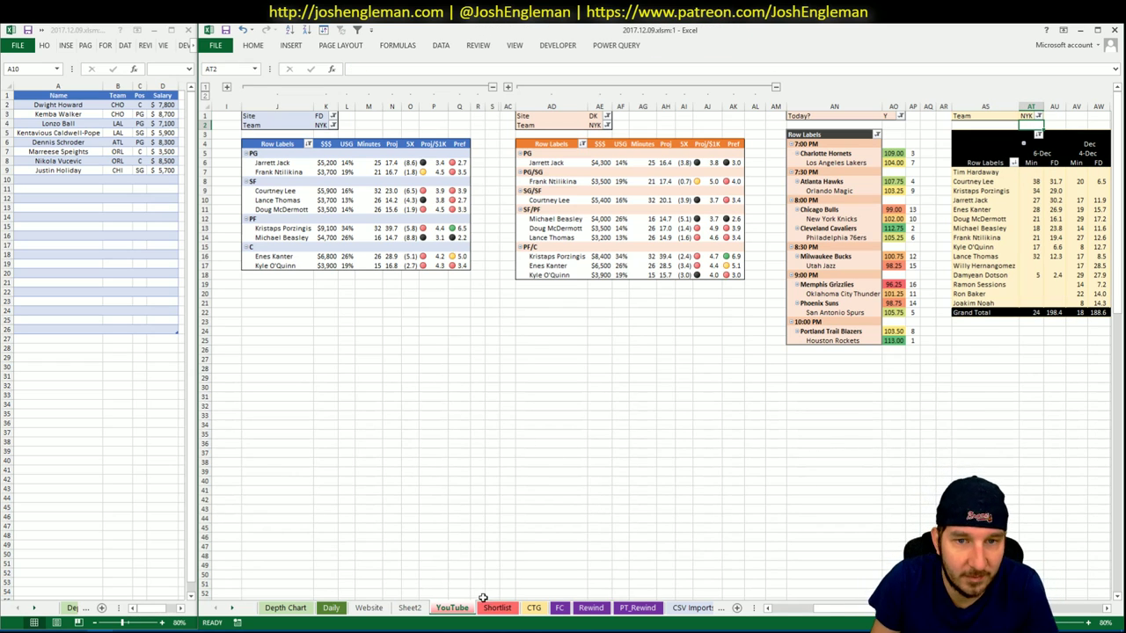
Set the CTG sheet's OPPONENT cell V5 to CHI.
click(532, 608)
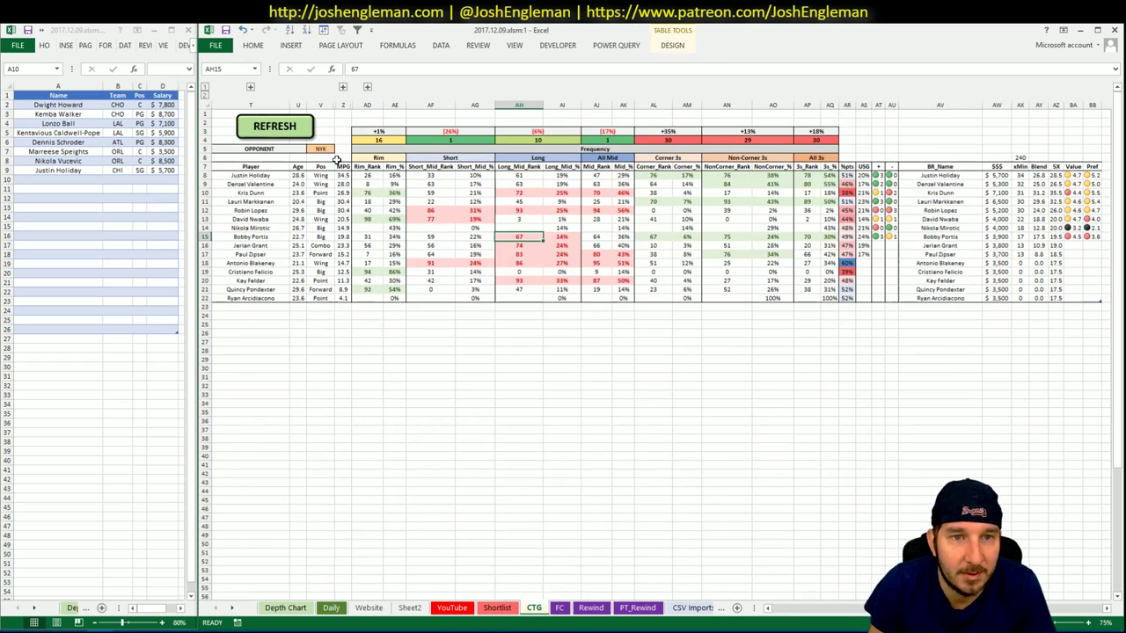
click(327, 149)
text(C)
key(Return)
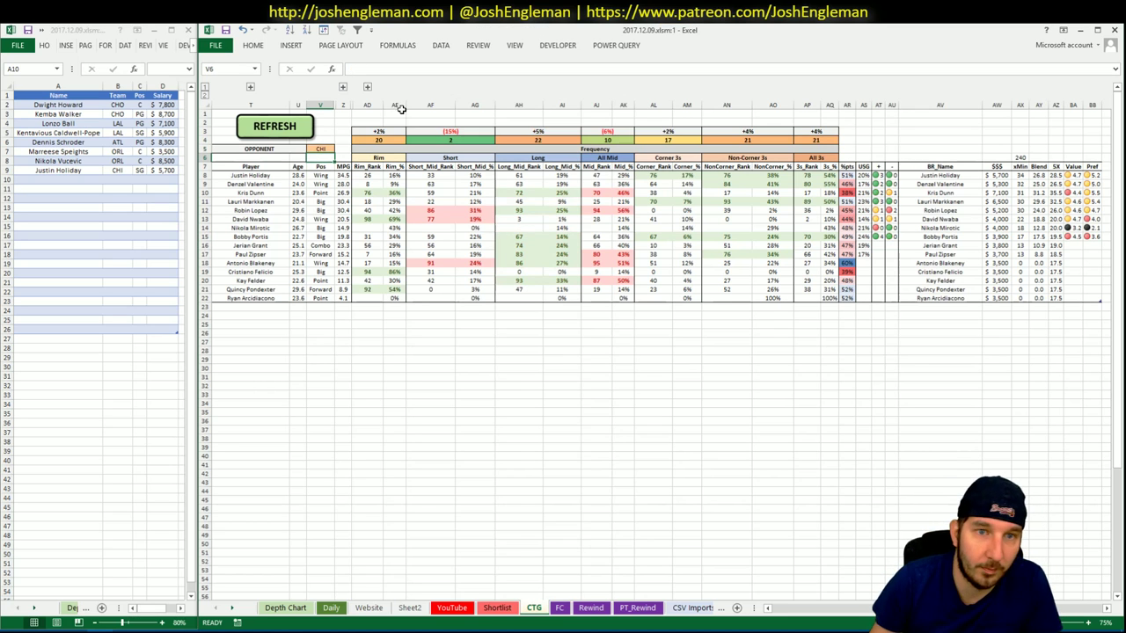
key(alt+Tab)
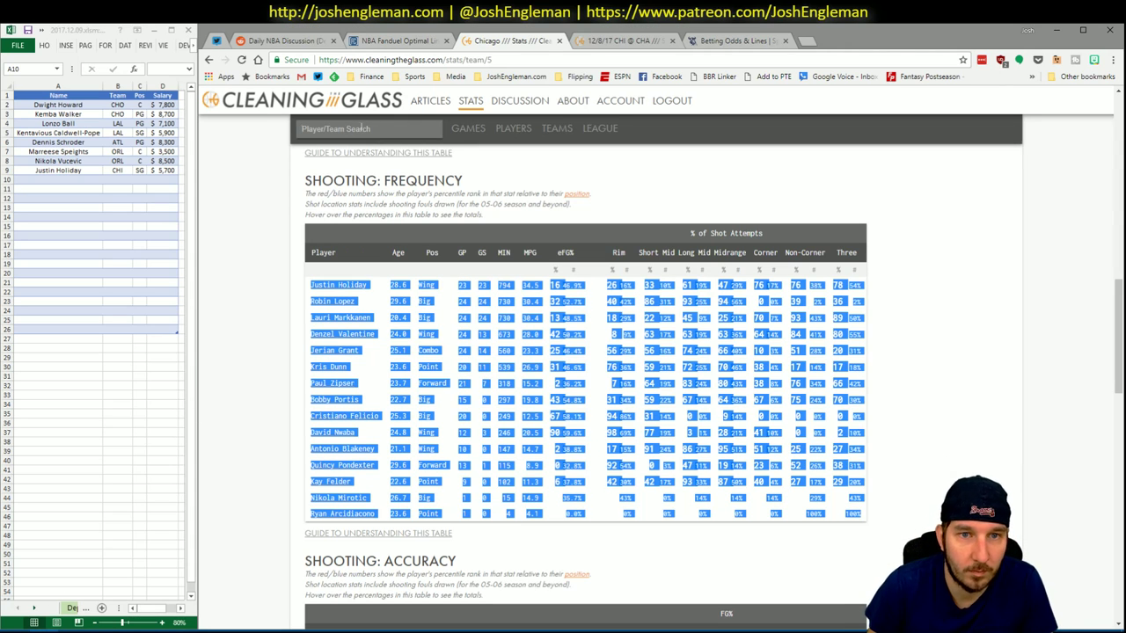
Search Cleaning the Glass for 'New York Knicks' and open the Knicks team stats page.
click(361, 129)
text(bulls)
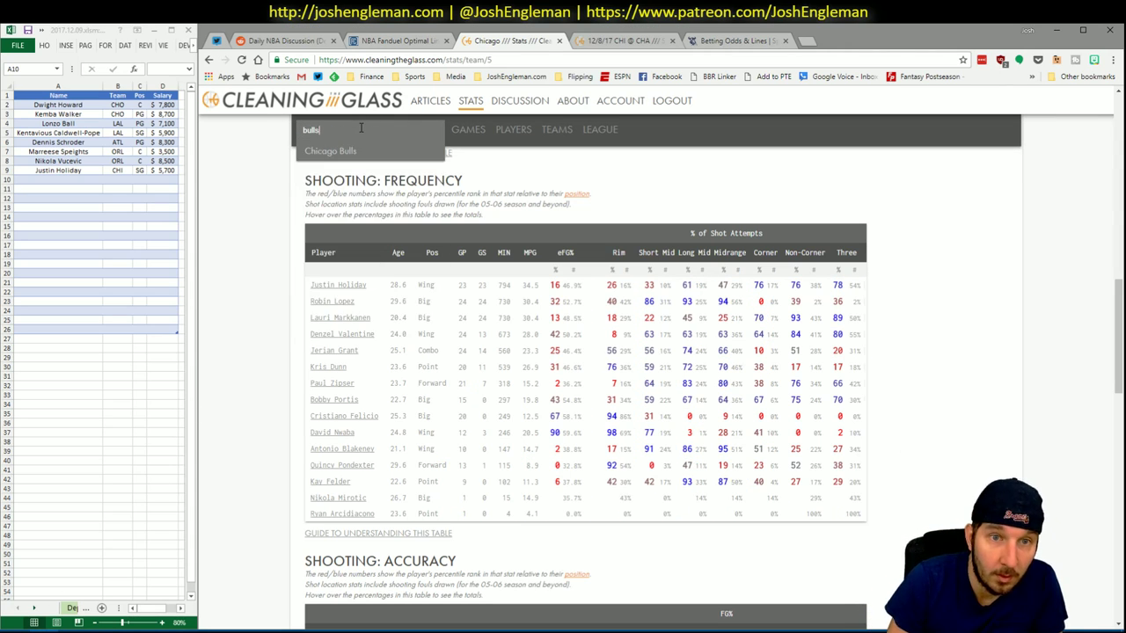
key(ctrl+a)
text(New York Knicks)
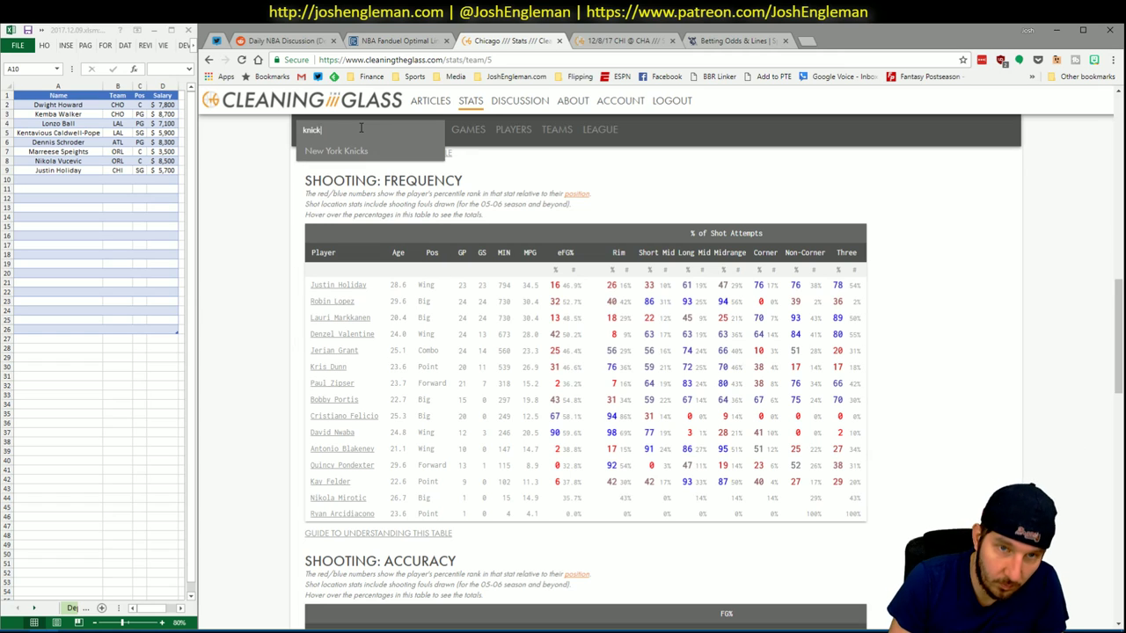
click(345, 151)
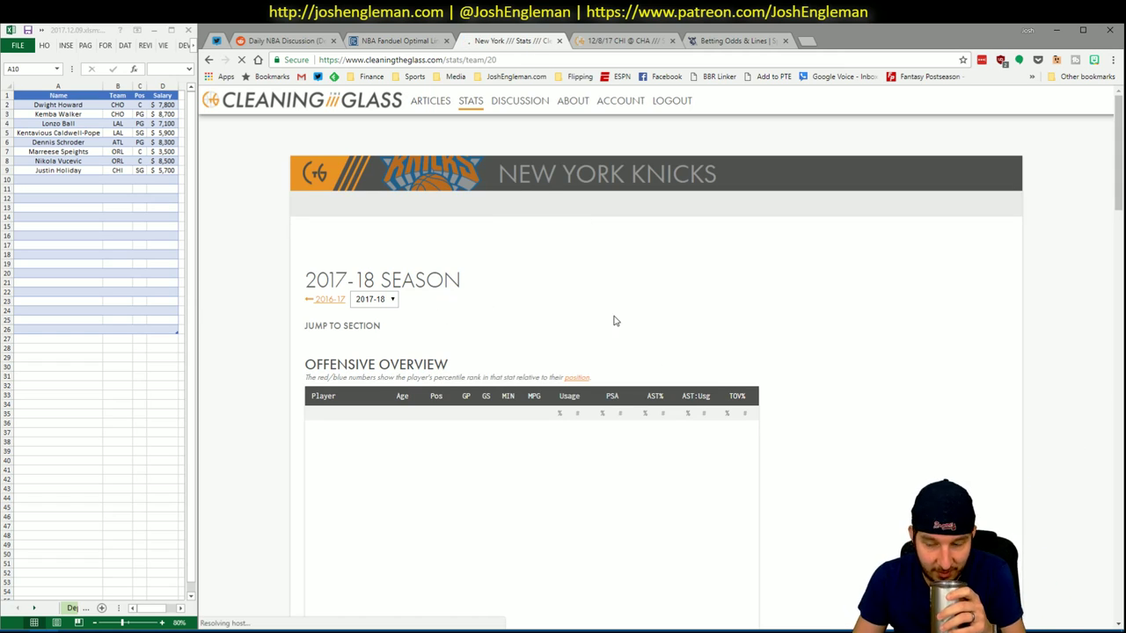
Copy the Knicks Shooting: Frequency table and refresh the workbook's CTG sheet with it.
scroll(674, 287, down, 10)
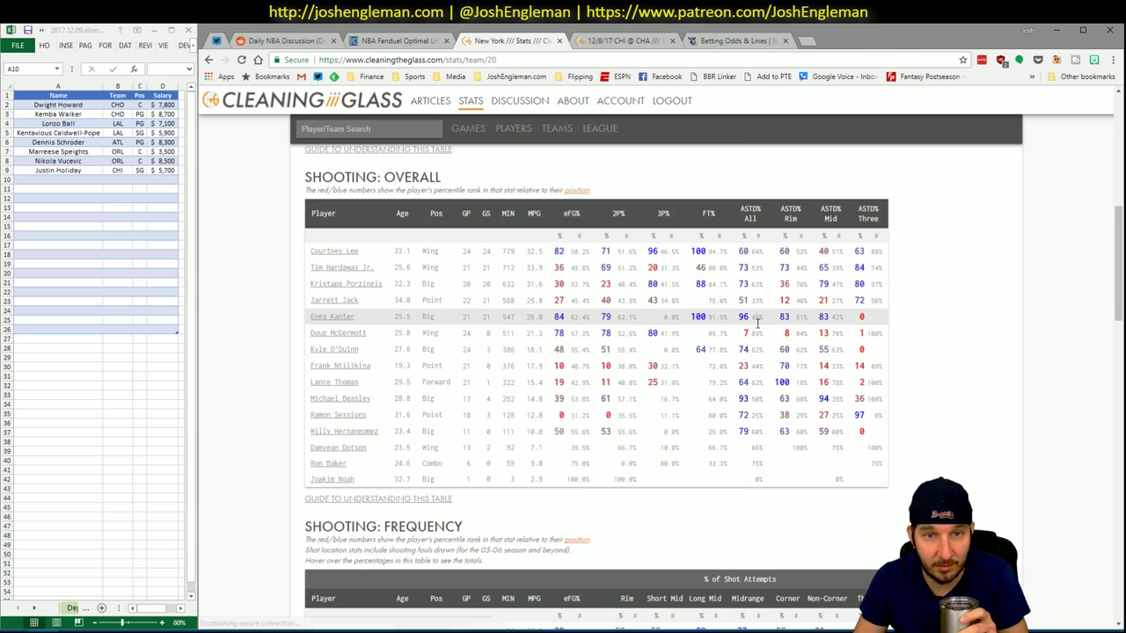
drag(877, 568, 298, 348)
right_click(407, 343)
click(469, 358)
click(105, 630)
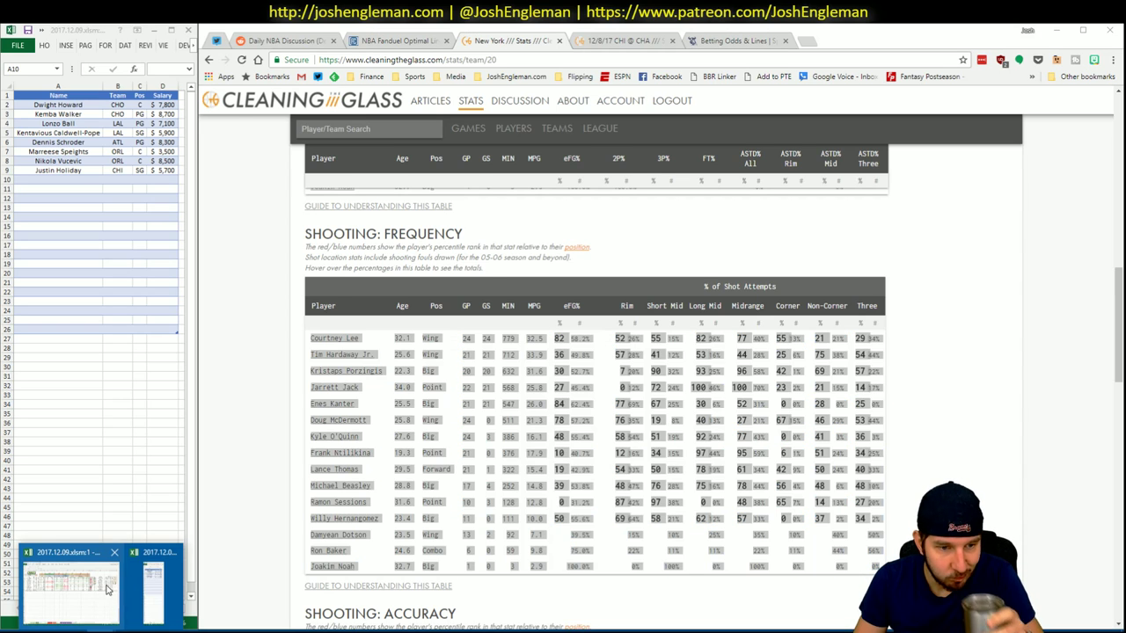
click(76, 615)
click(294, 127)
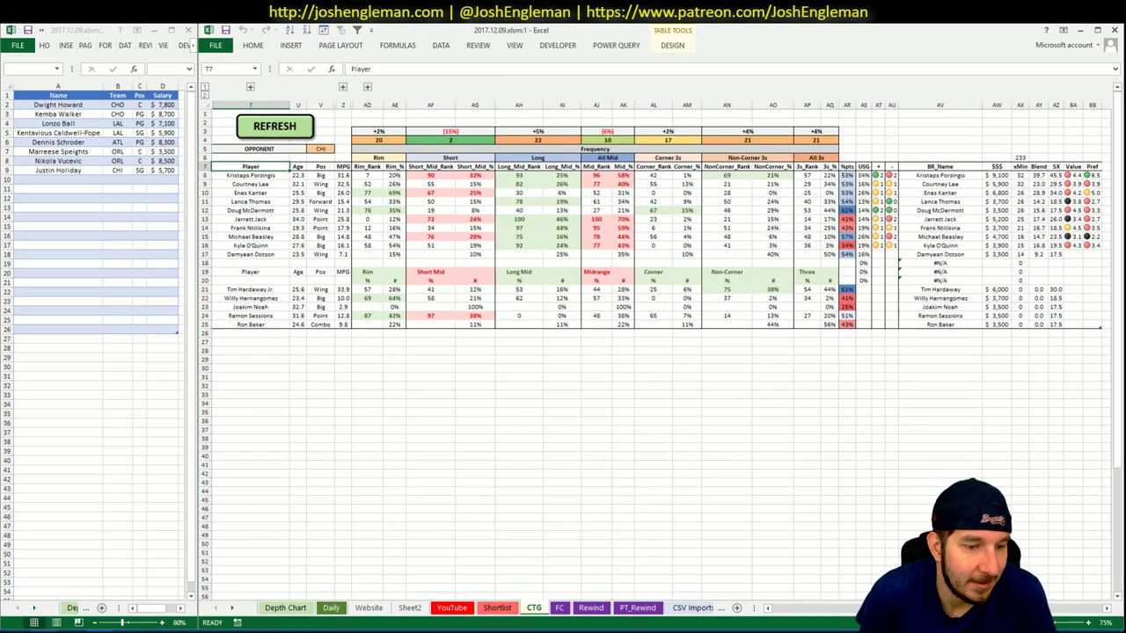
Recopy the full Knicks Shooting: Frequency table including its first player row and refresh the CTG sheet.
key(alt+Tab)
click(867, 570)
drag(875, 572, 314, 352)
key(ctrl+c)
key(alt+Tab)
click(269, 130)
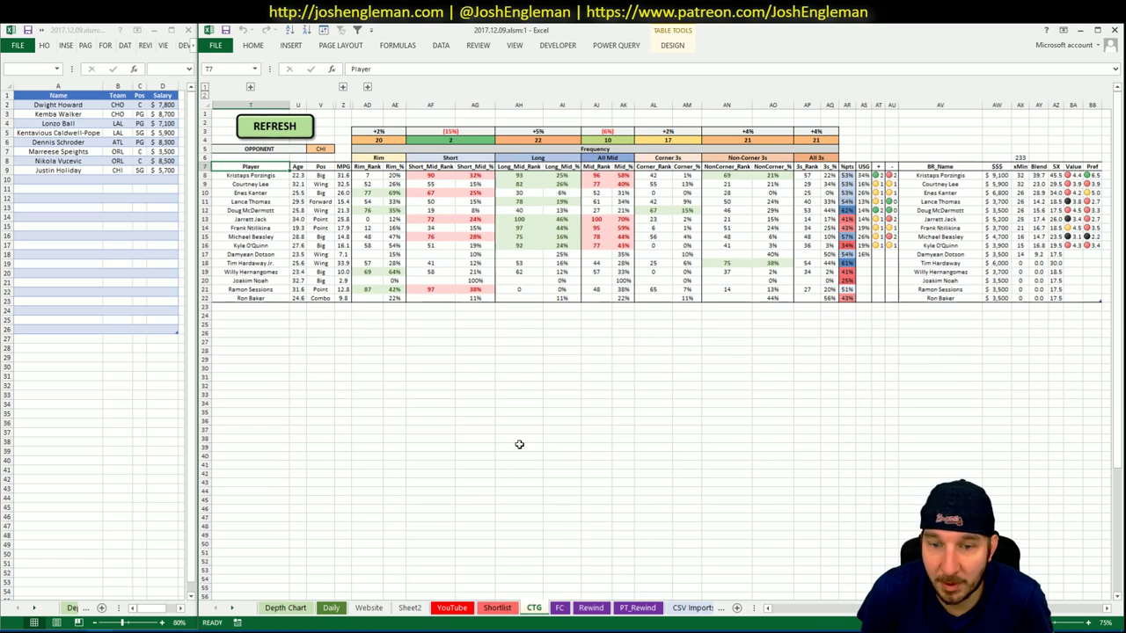
click(964, 213)
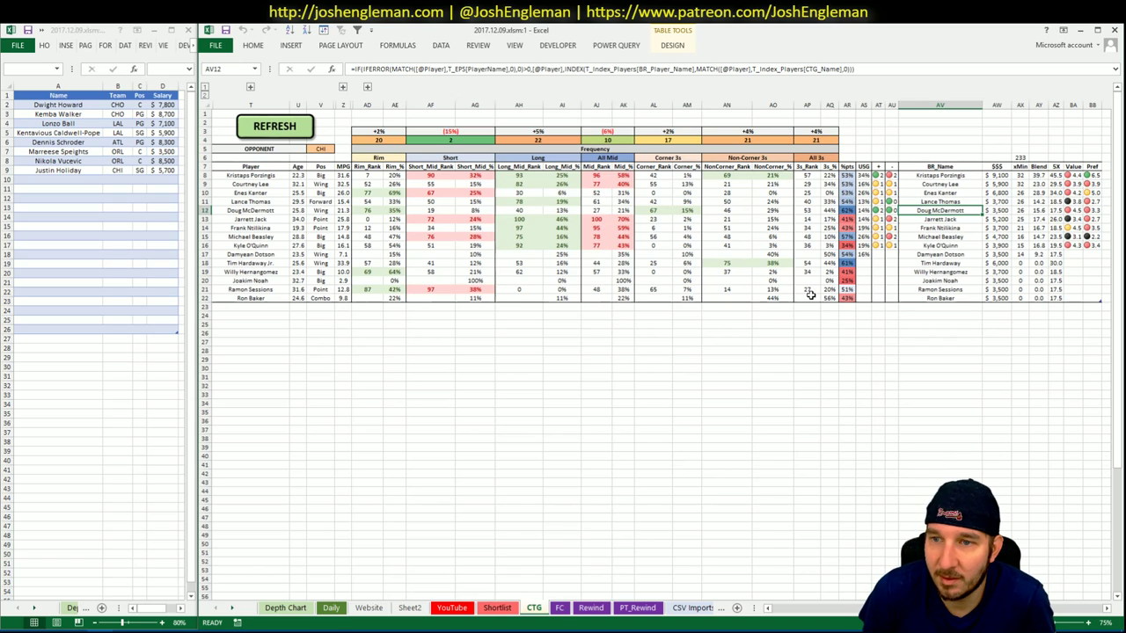
Go to the YouTube sheet showing the Knicks FanDuel and DraftKings pivots.
click(331, 608)
click(452, 607)
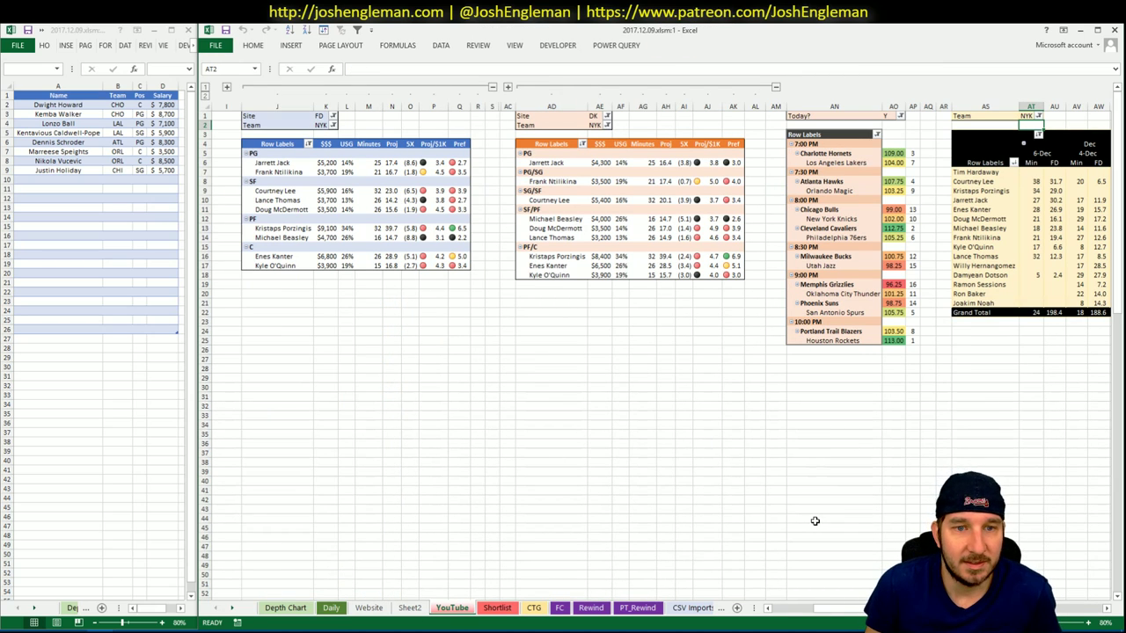
drag(835, 607, 1111, 620)
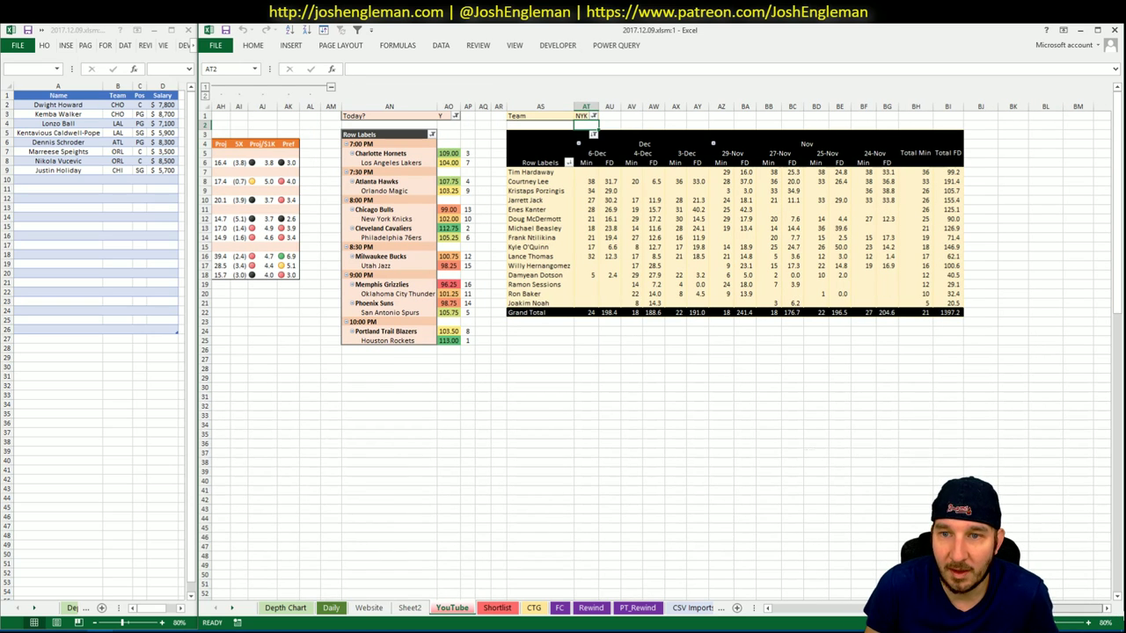
scroll(660, 351, left, 10)
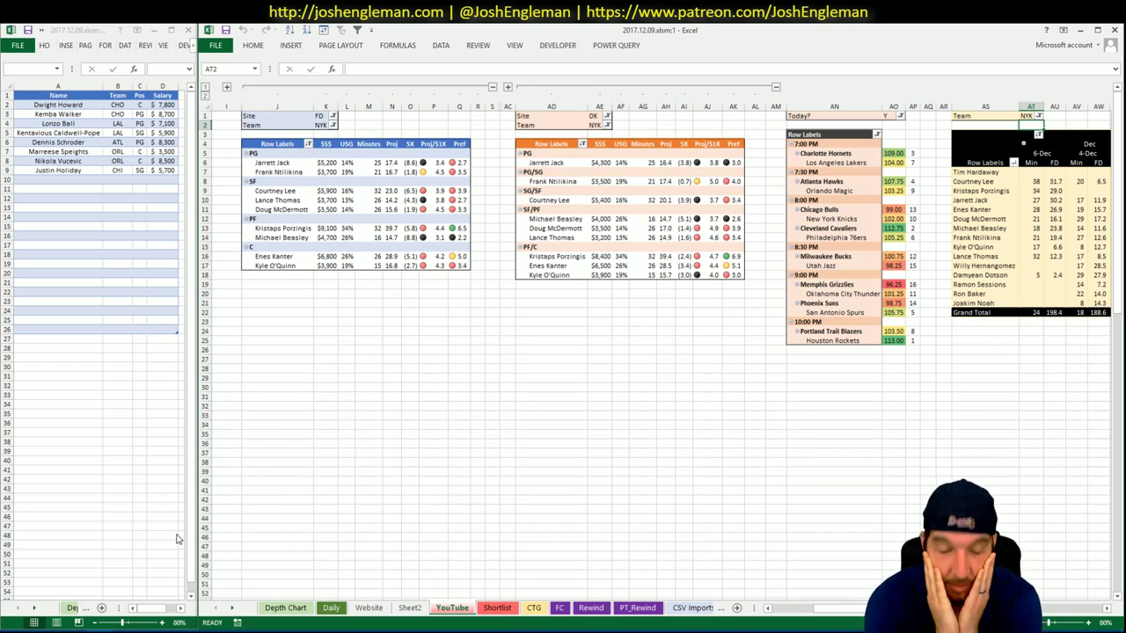
Copy the $9,100 power forward Kristaps Porzingis from J13 into Shortlist cell A10.
click(280, 228)
key(ctrl+c)
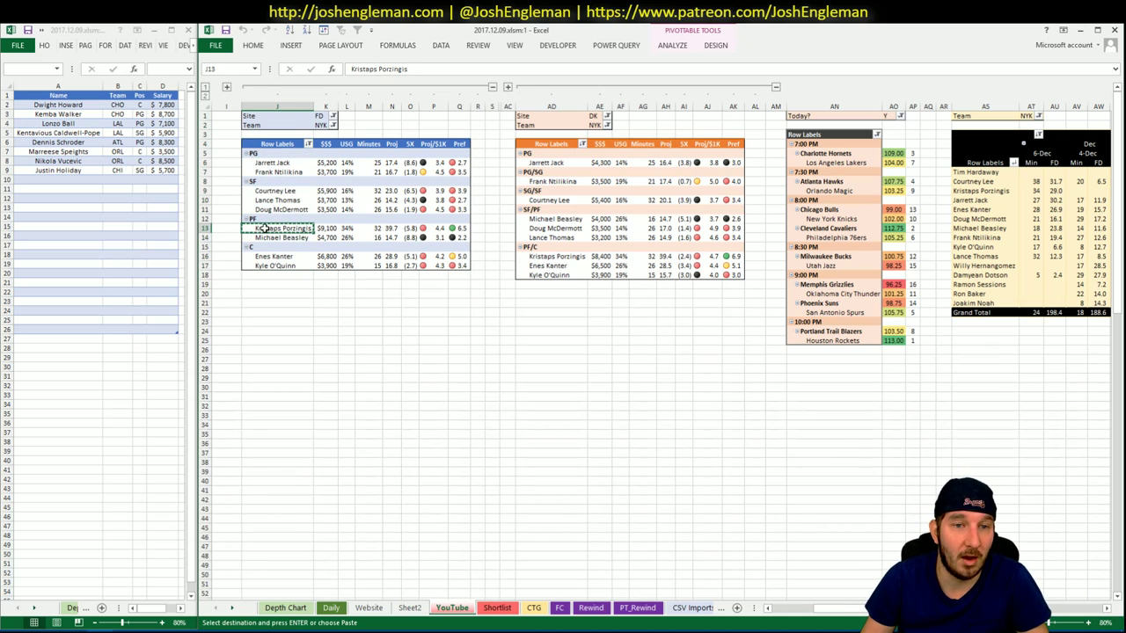
right_click(48, 185)
click(92, 233)
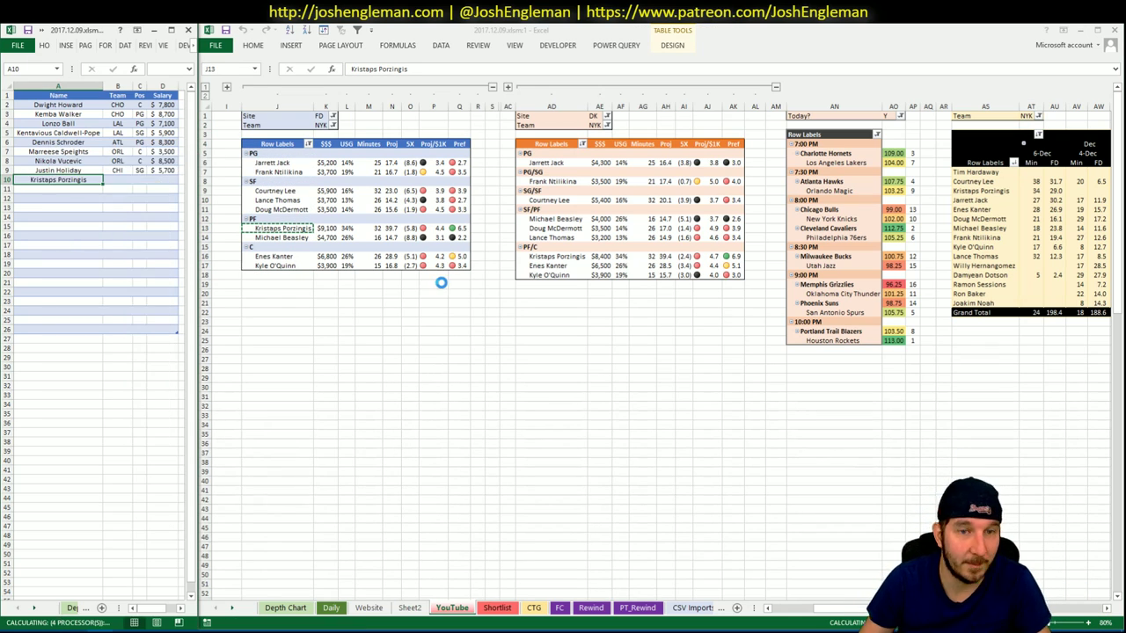
click(411, 310)
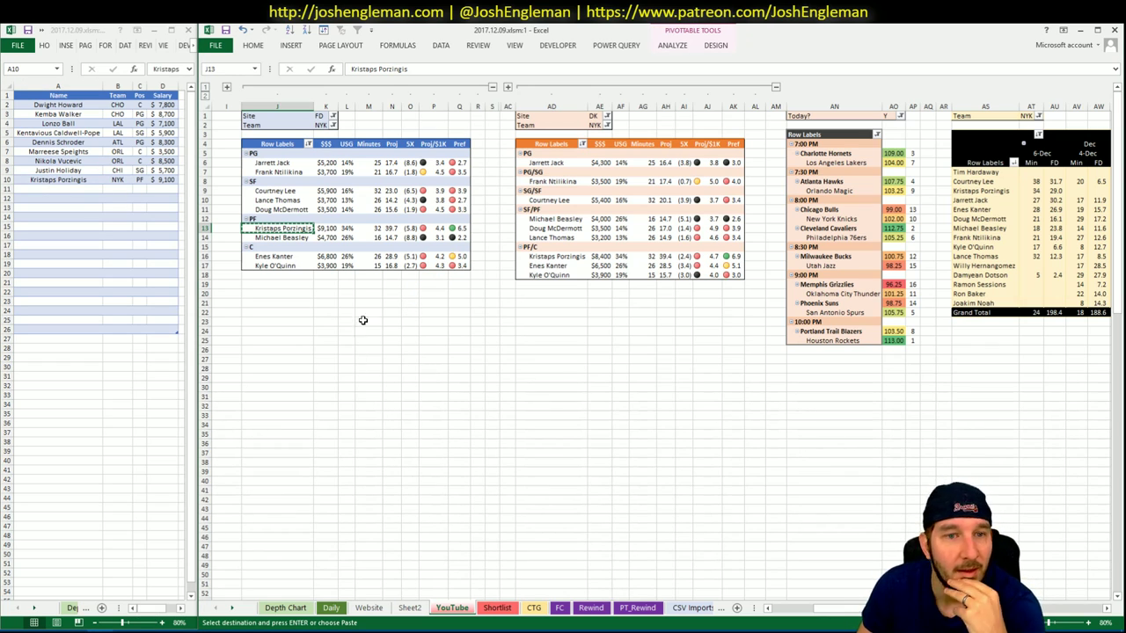
click(322, 322)
key(Escape)
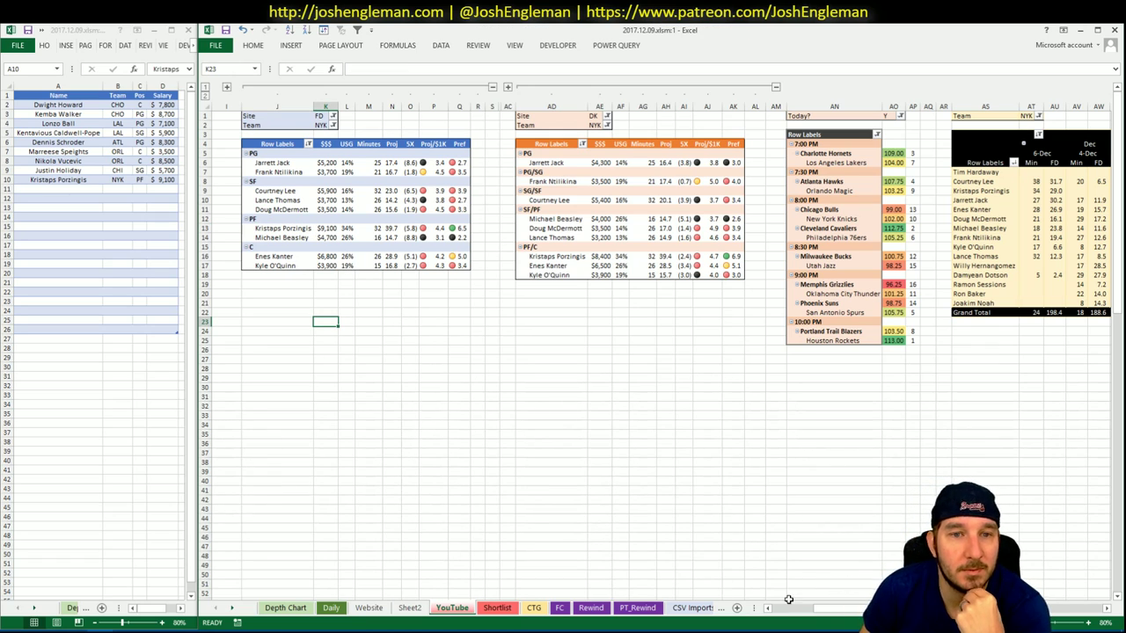
drag(831, 608, 835, 607)
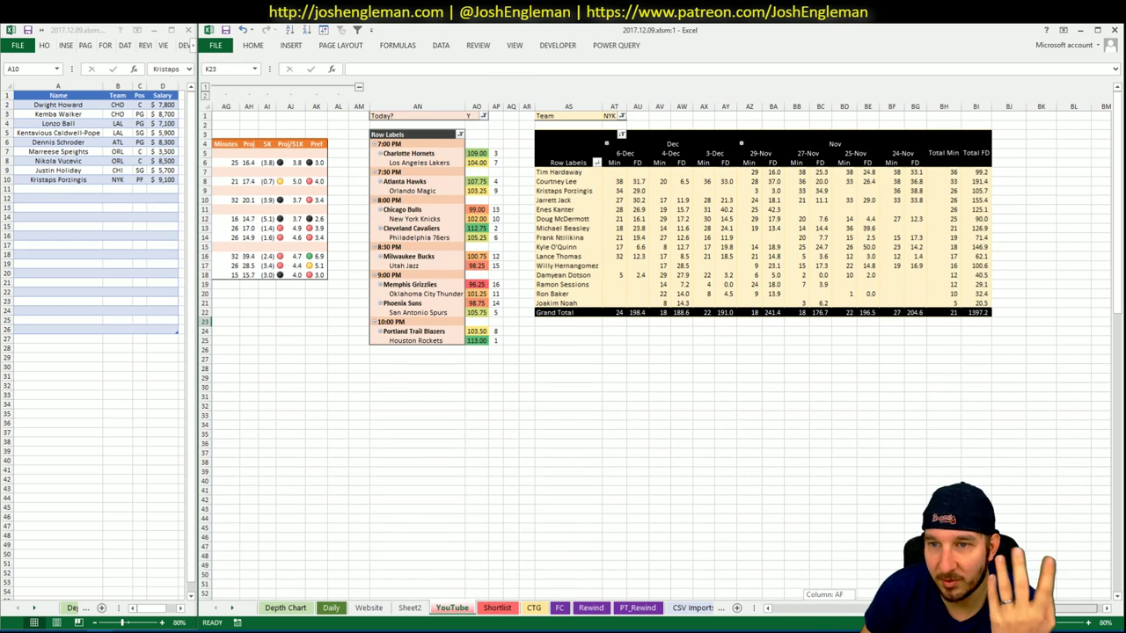
drag(836, 607, 831, 587)
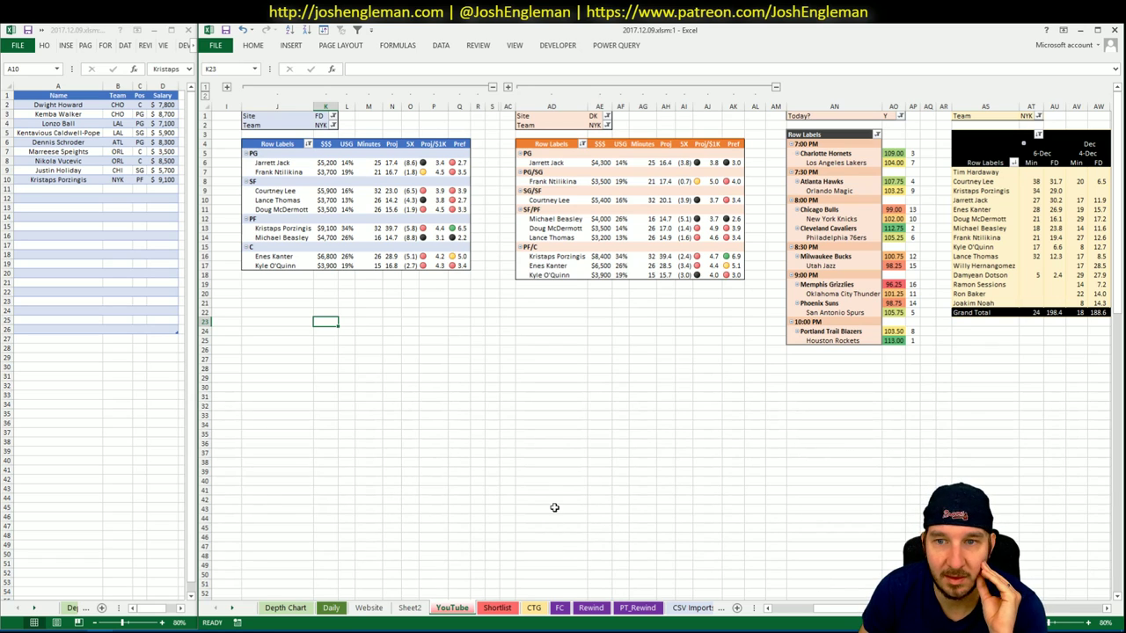
Enter CLE in the FanDuel, DraftKings and minutes pivot team cells K2, AE2 and AT1.
click(323, 126)
text(CLE)
key(Return)
click(598, 126)
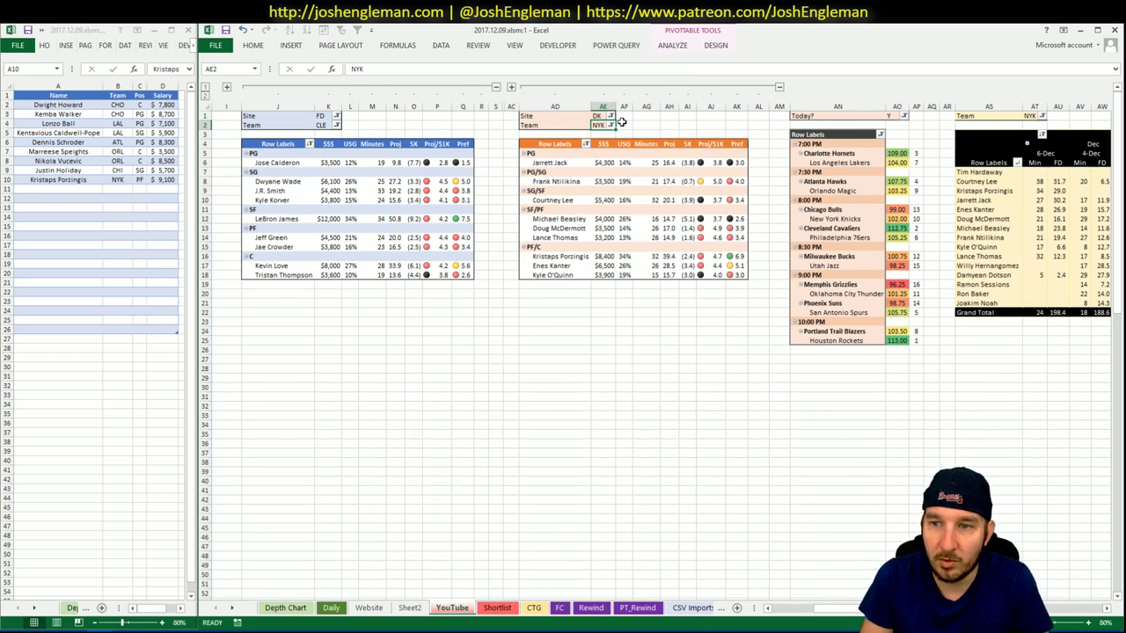
text(CLE)
key(Return)
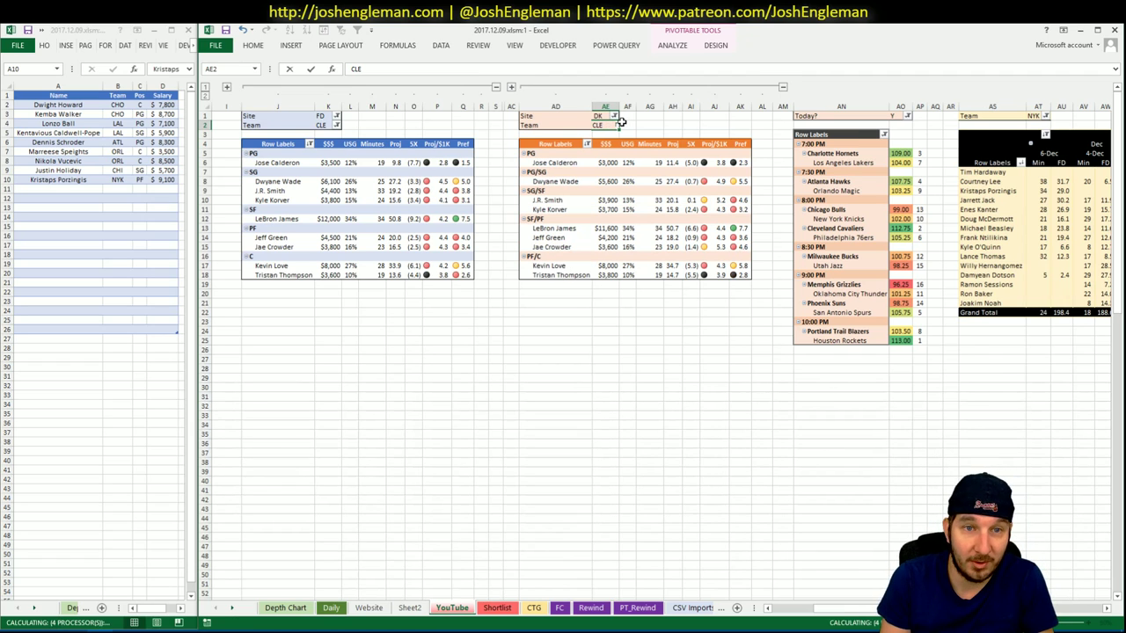
click(1038, 115)
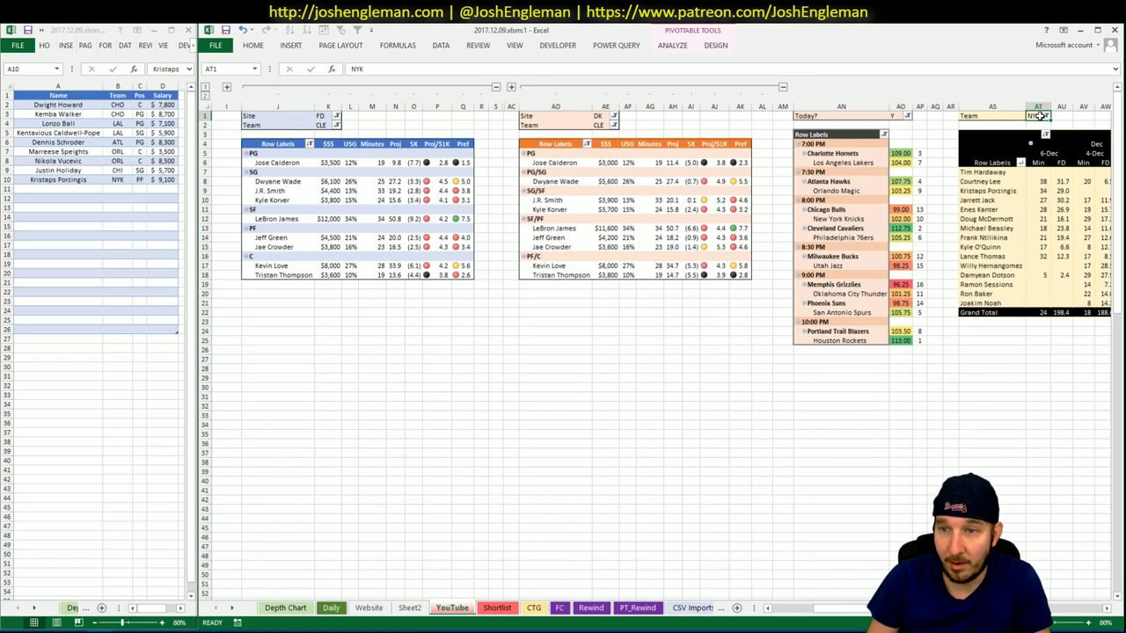
text(CLE)
key(Return)
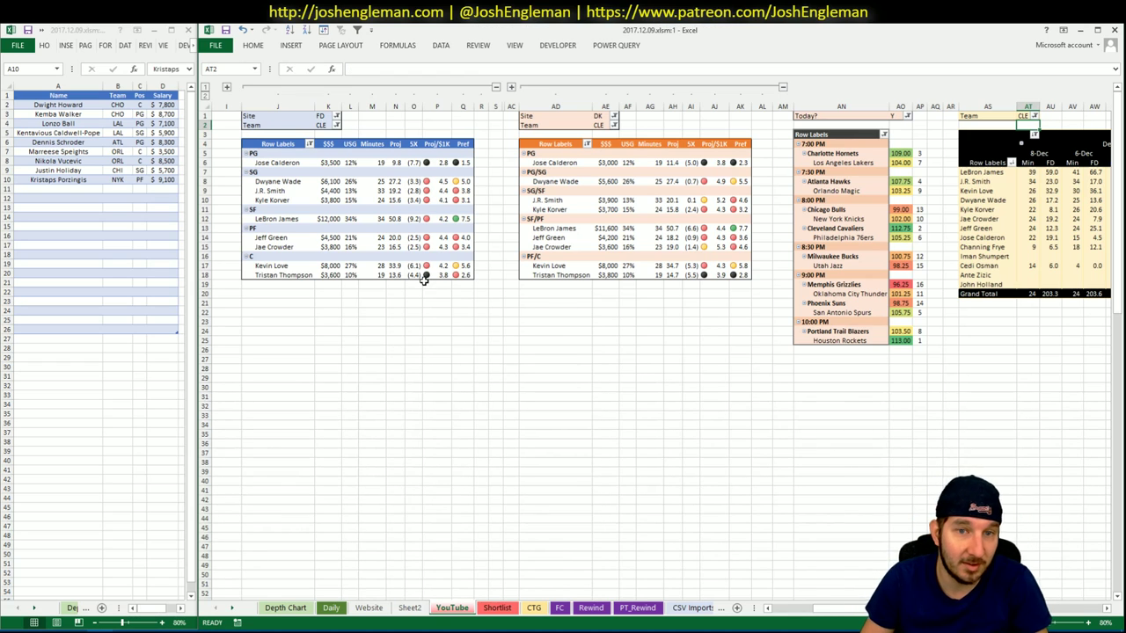
click(497, 313)
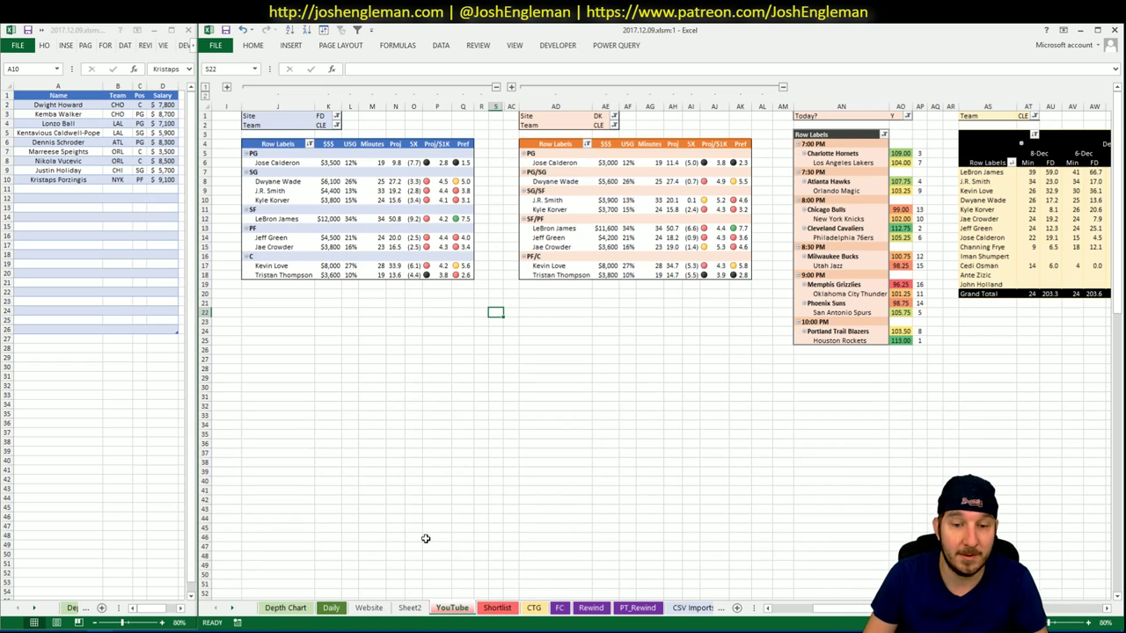
click(731, 435)
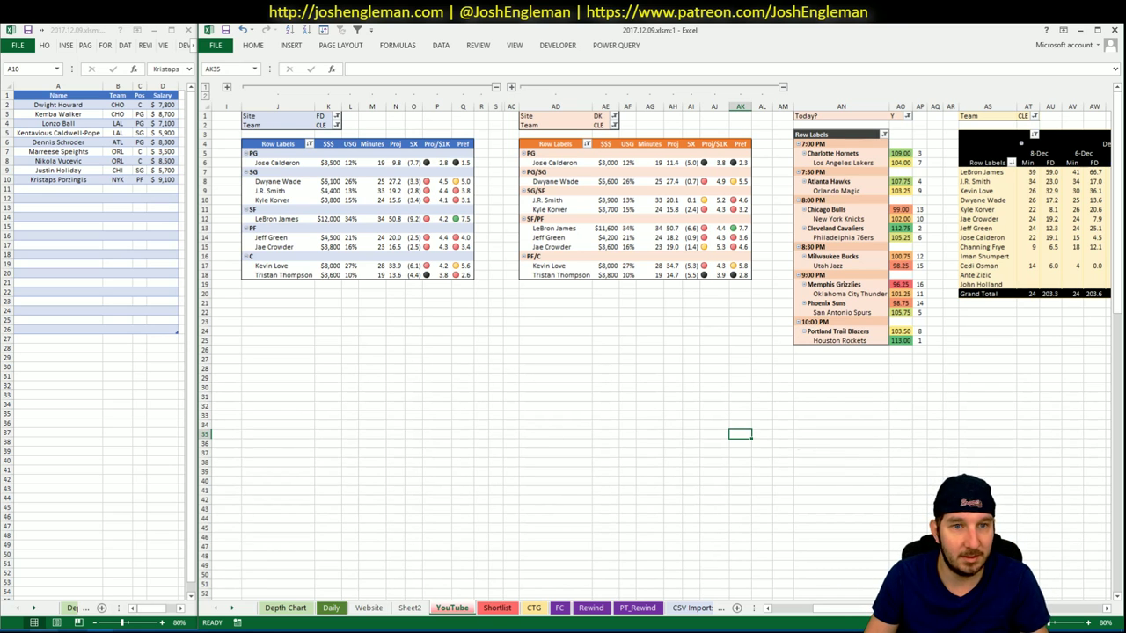
click(56, 598)
Open the Cleveland Cavaliers page and copy Shooting: Frequency rows LeBron James through Ante Zizic.
click(346, 131)
text(c)
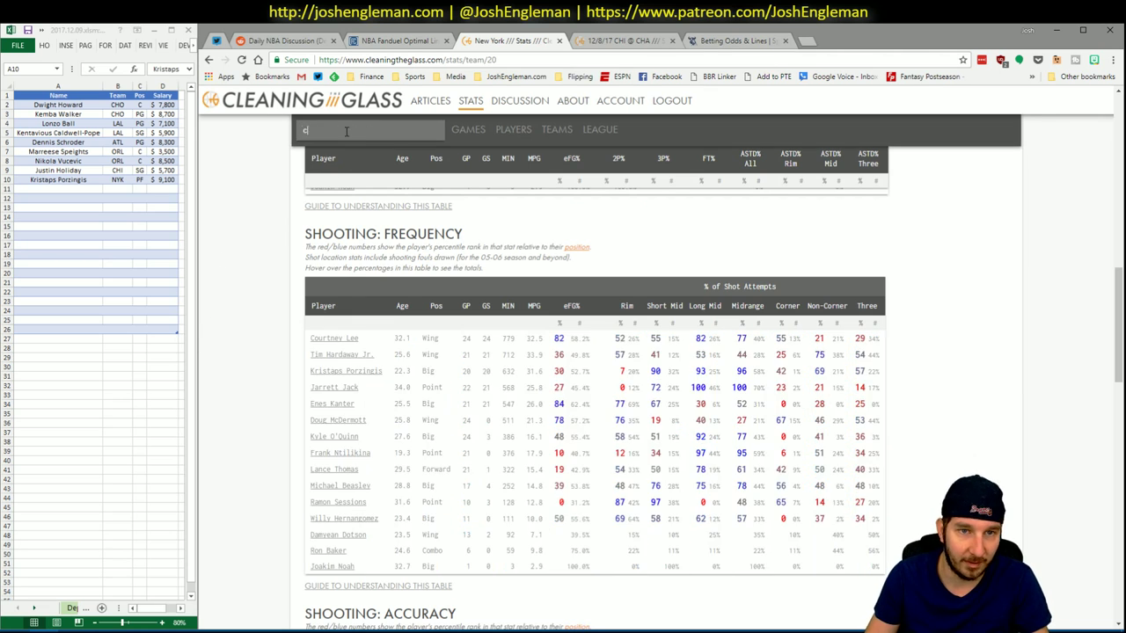
text(le)
click(357, 151)
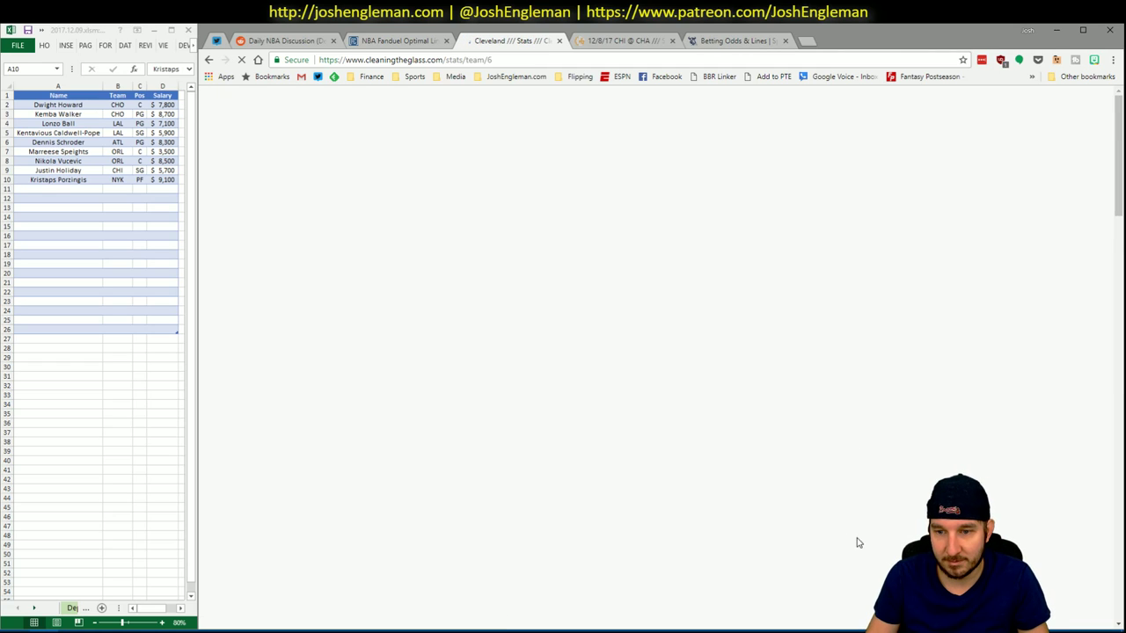
scroll(845, 466, down, 6)
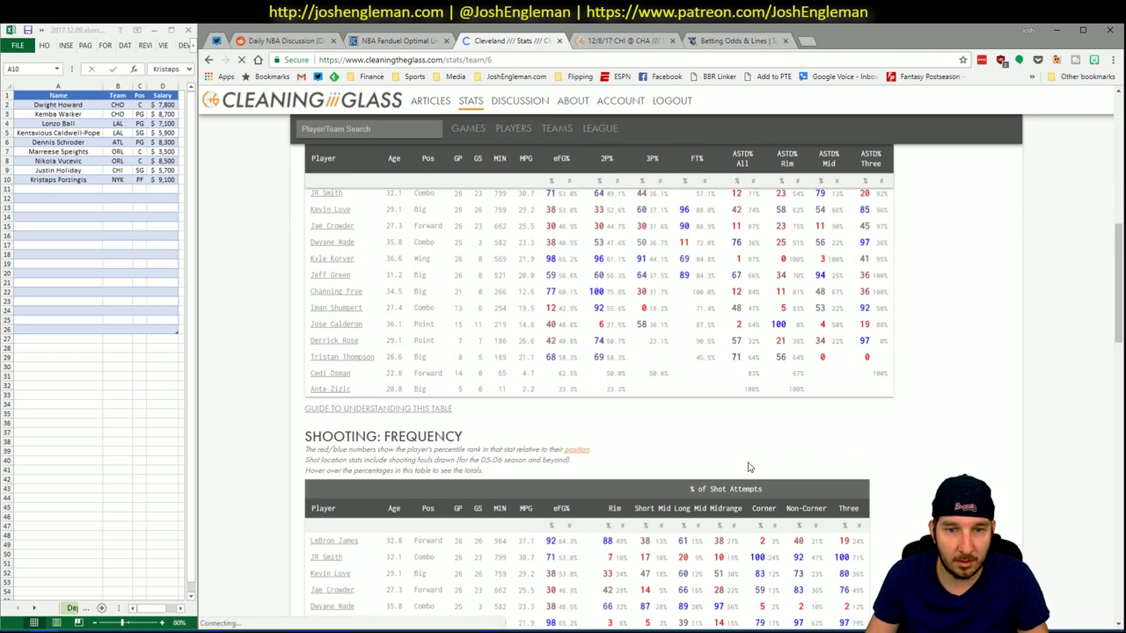
scroll(748, 467, down, 3)
triple_click(788, 437)
drag(788, 431, 312, 249)
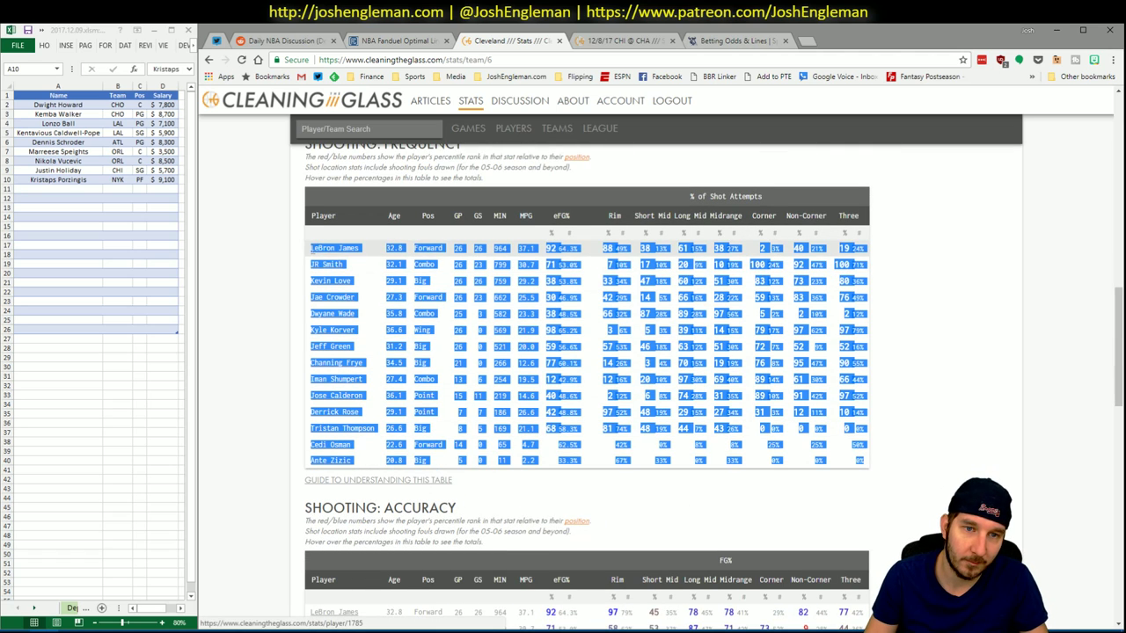
key(alt+Tab)
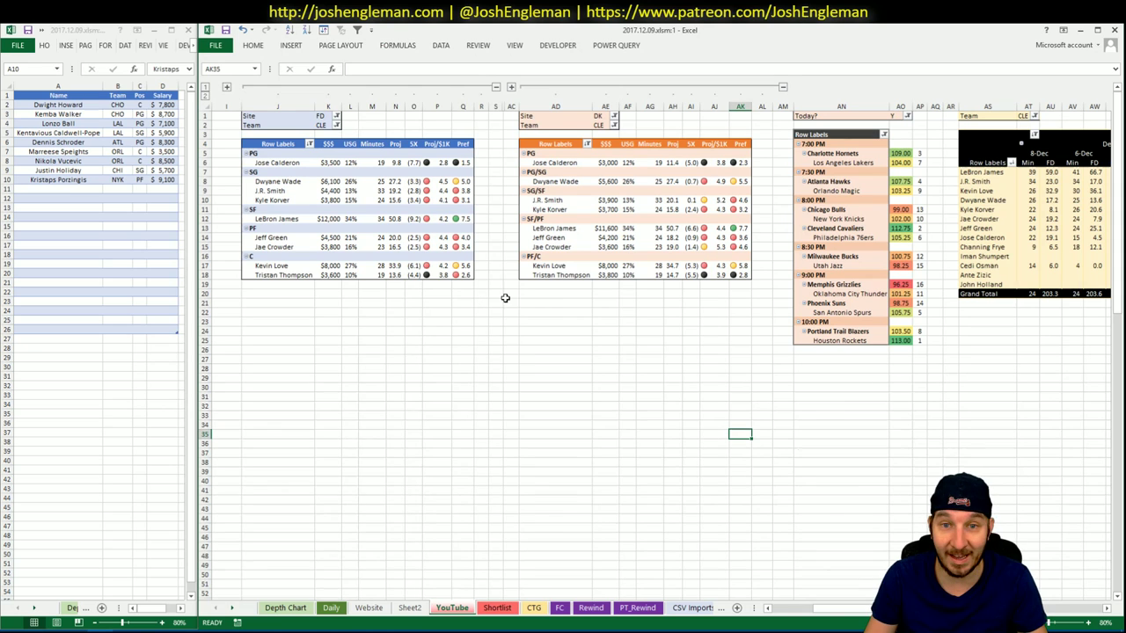
Set the CTG sheet's OPPONENT cell V5 to PHI, then return to the YouTube sheet.
click(534, 608)
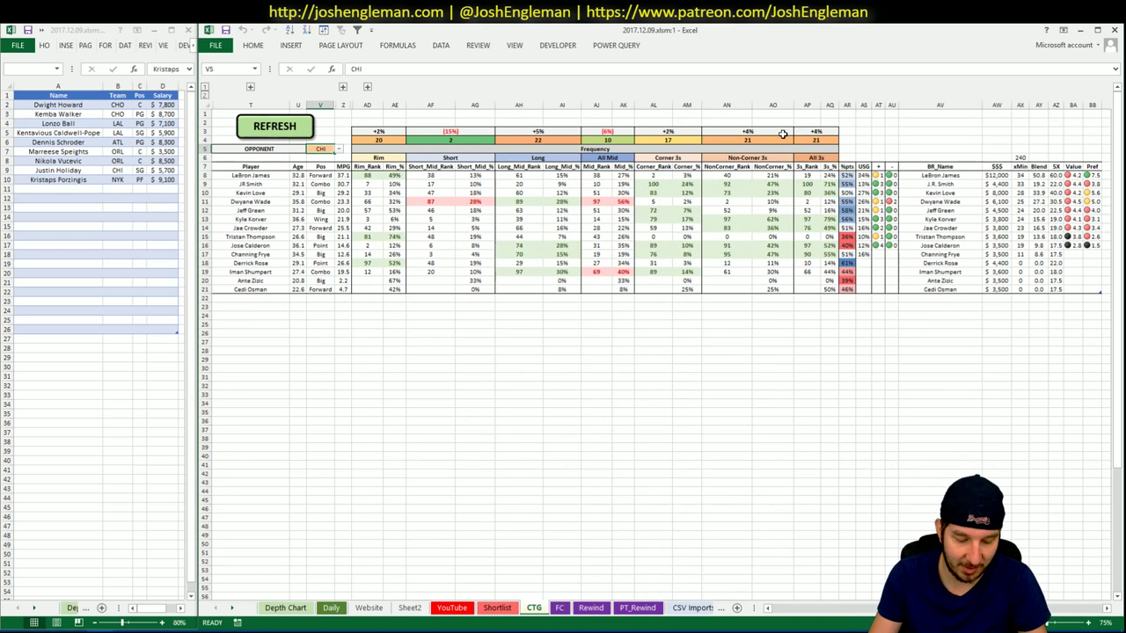
text(PHI)
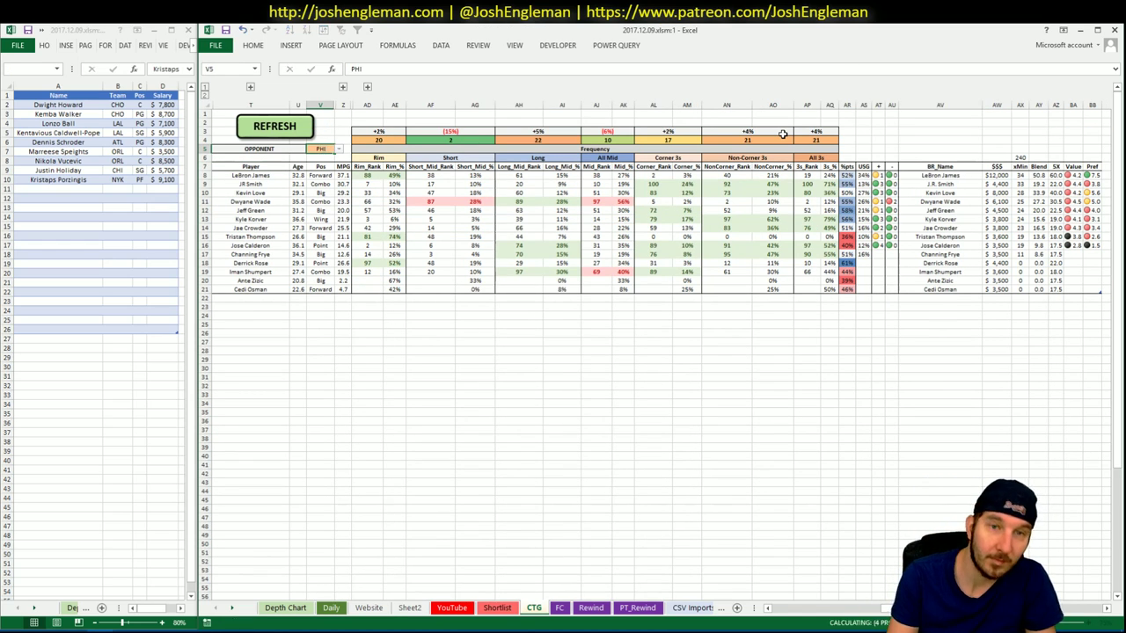
key(Return)
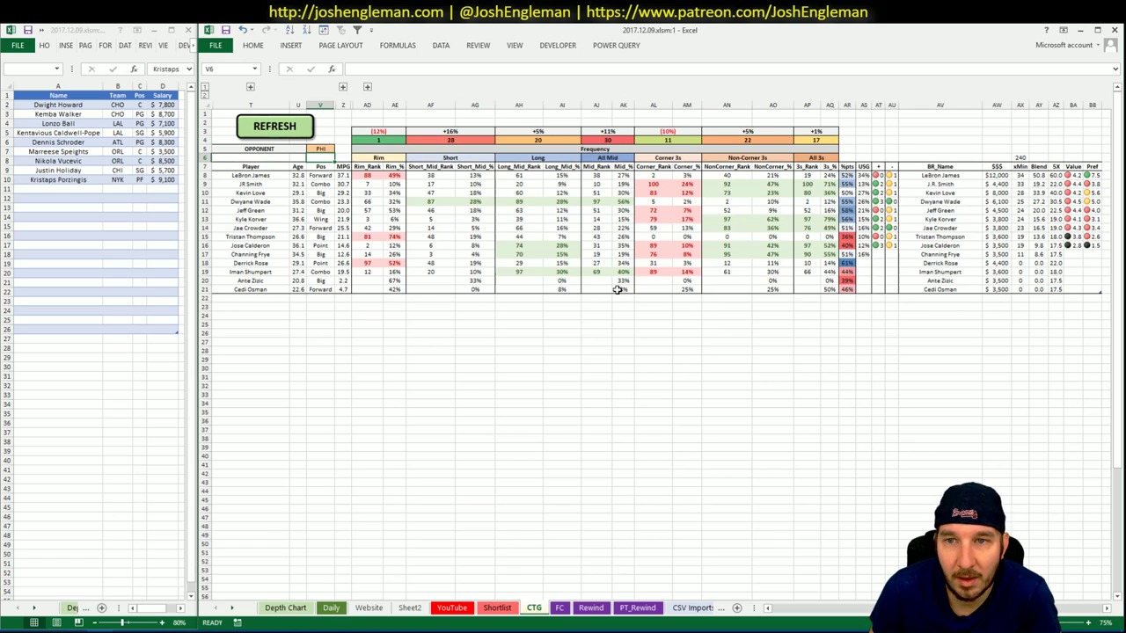
click(452, 608)
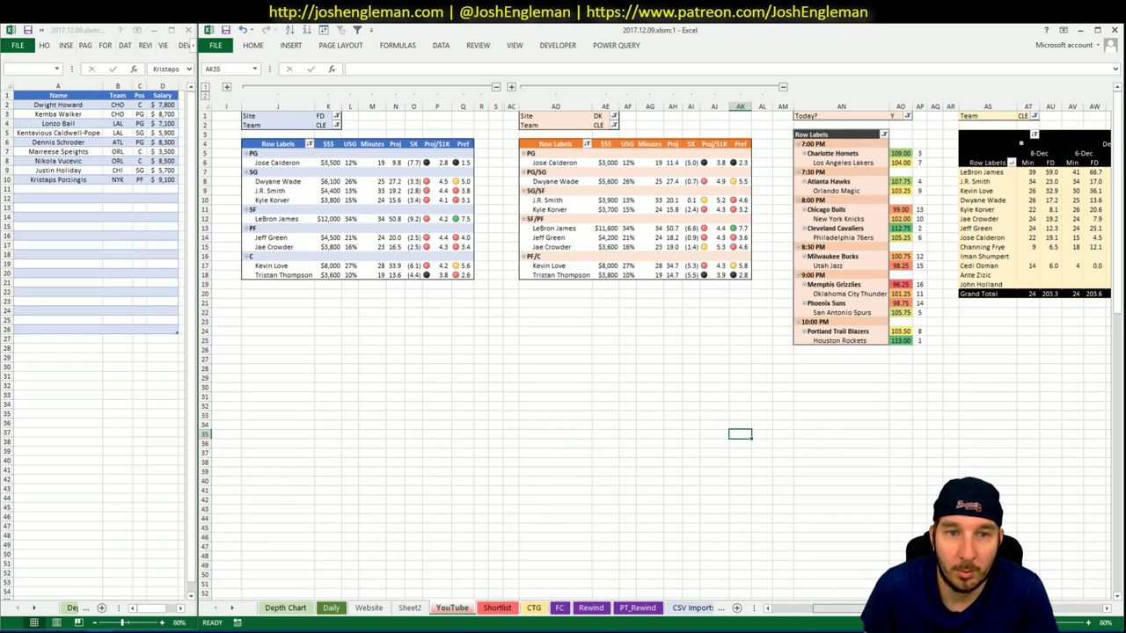
Enter LeBron James in Shortlist cell A11 so CLE, SF and $12,000 fill in.
scroll(563, 352, right, 6)
scroll(563, 352, left, 2)
click(79, 189)
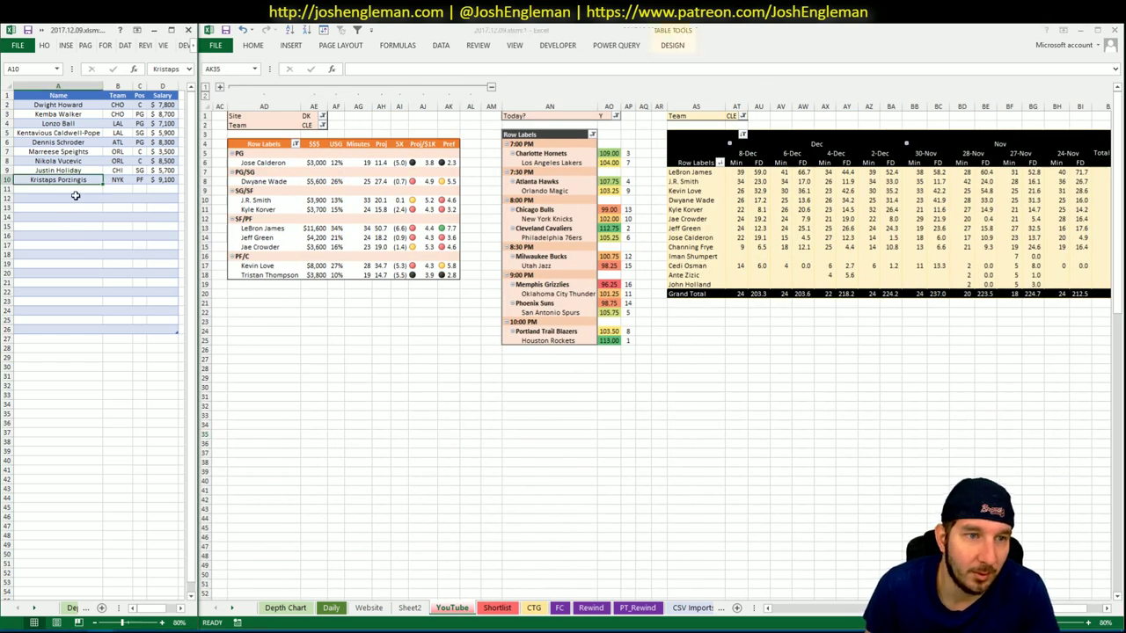
text(LeBron James)
key(Return)
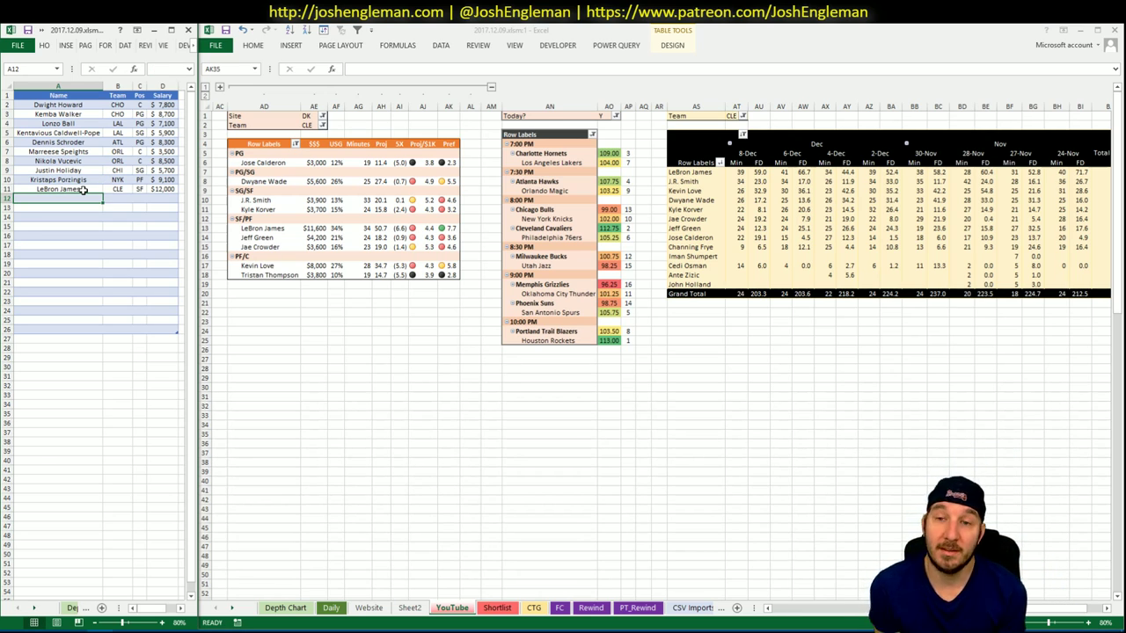
key(alt+Tab)
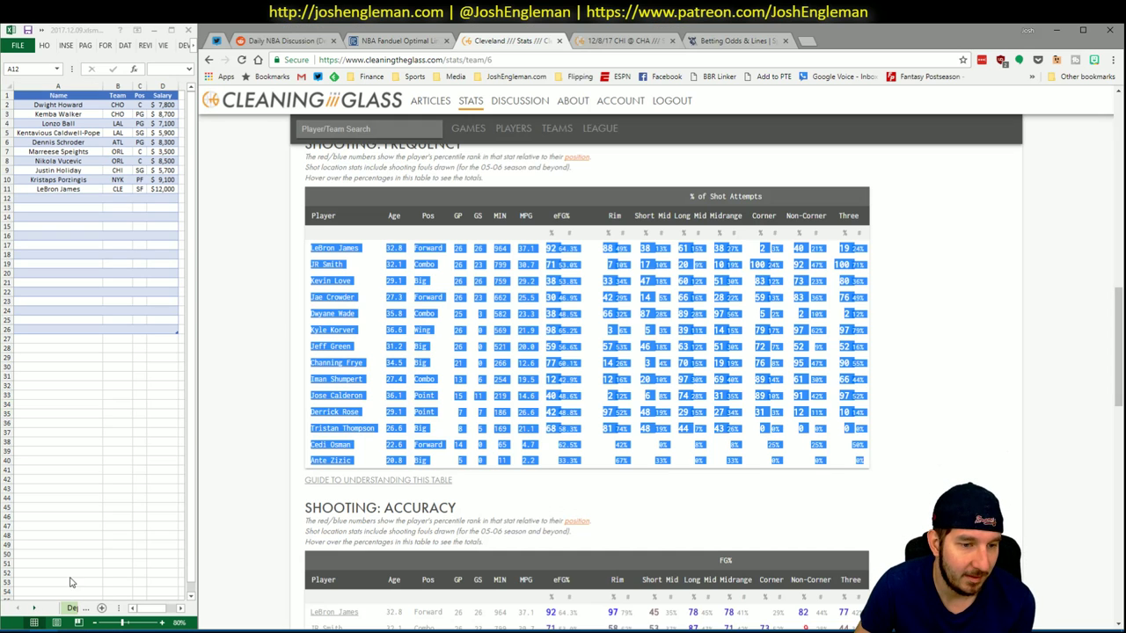
In Fantasy Cruncher's SF list, review LeBron James's game log filtered to opponent PHI.
click(400, 40)
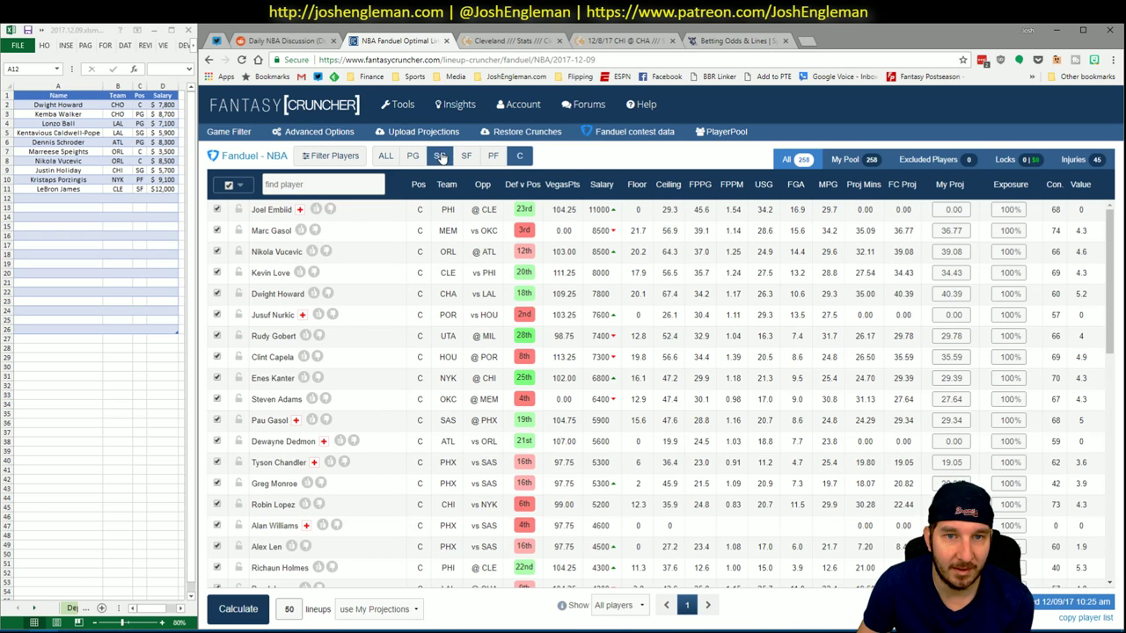
click(466, 156)
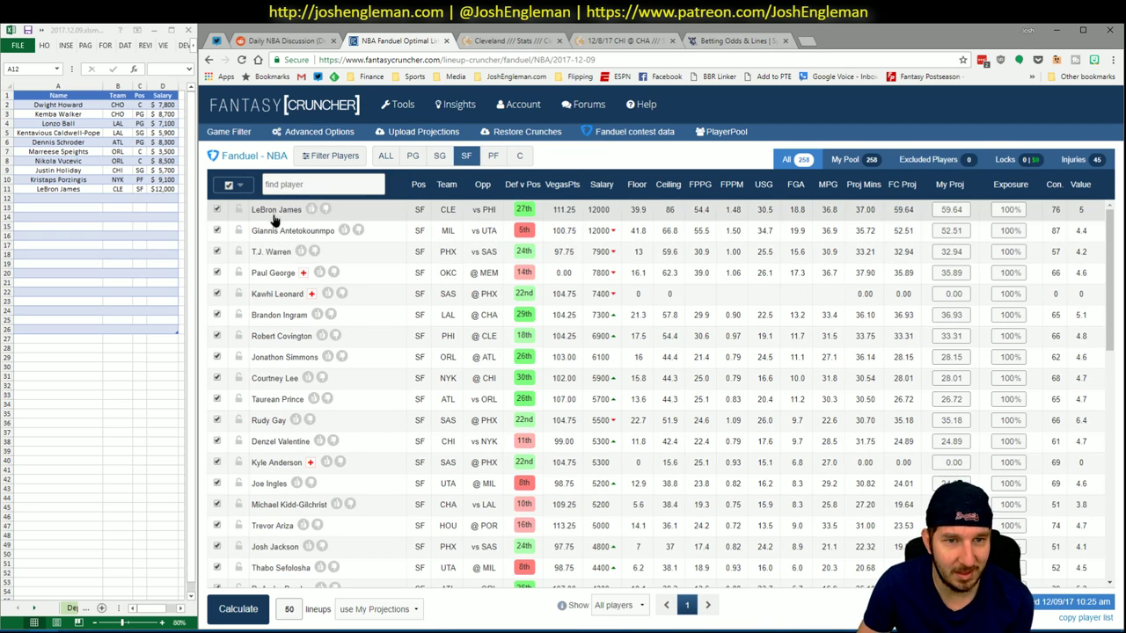
click(275, 211)
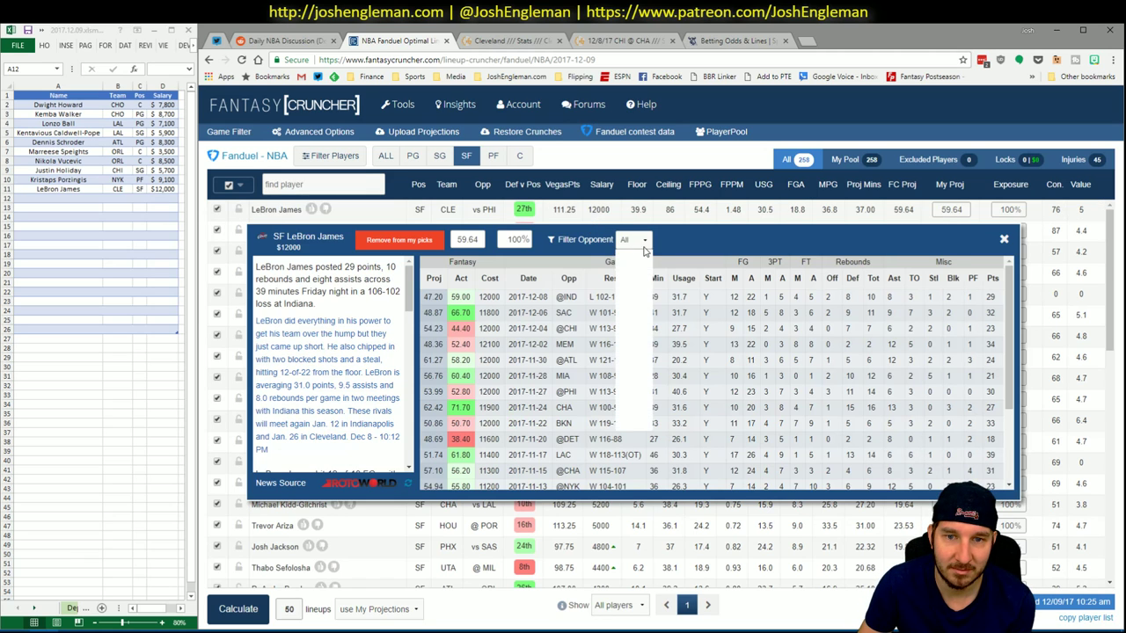
click(633, 239)
click(639, 271)
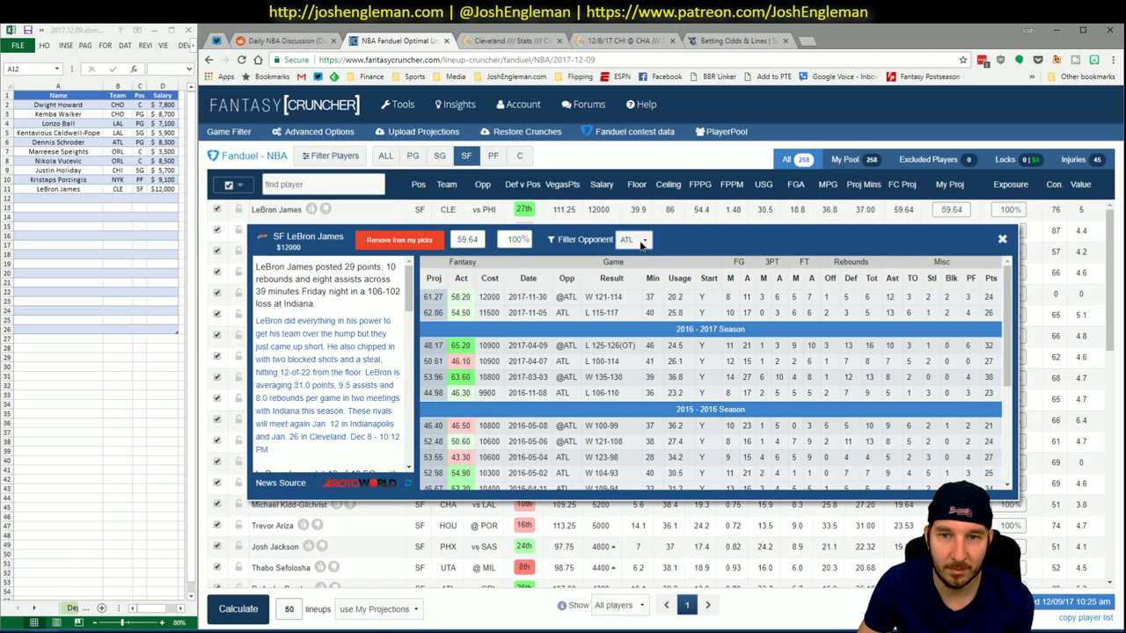
click(641, 241)
click(636, 264)
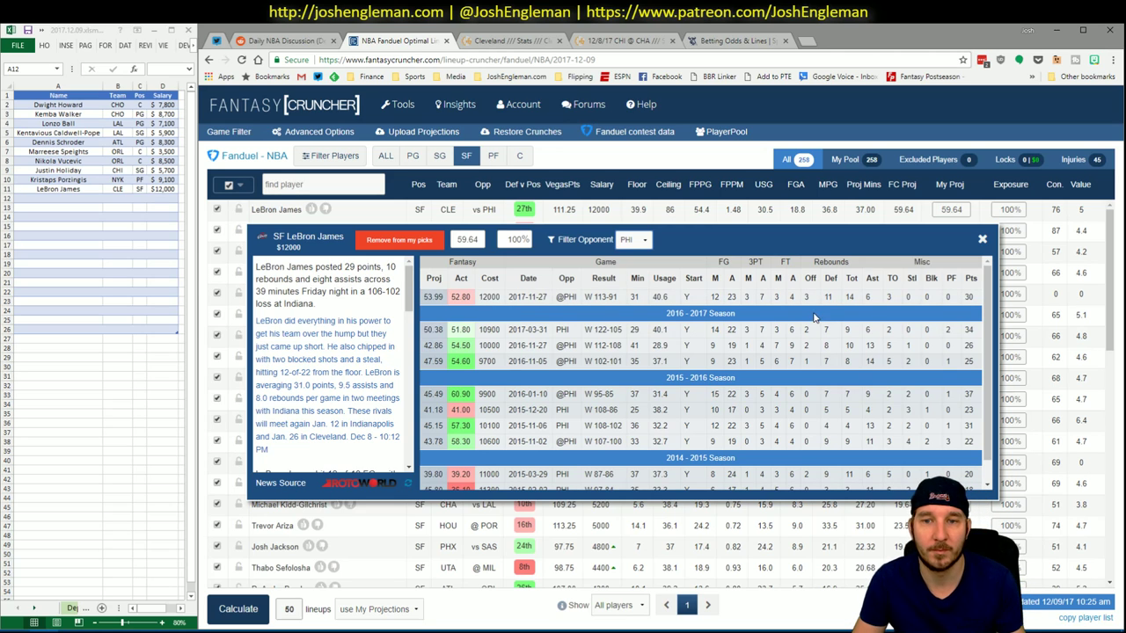
click(982, 238)
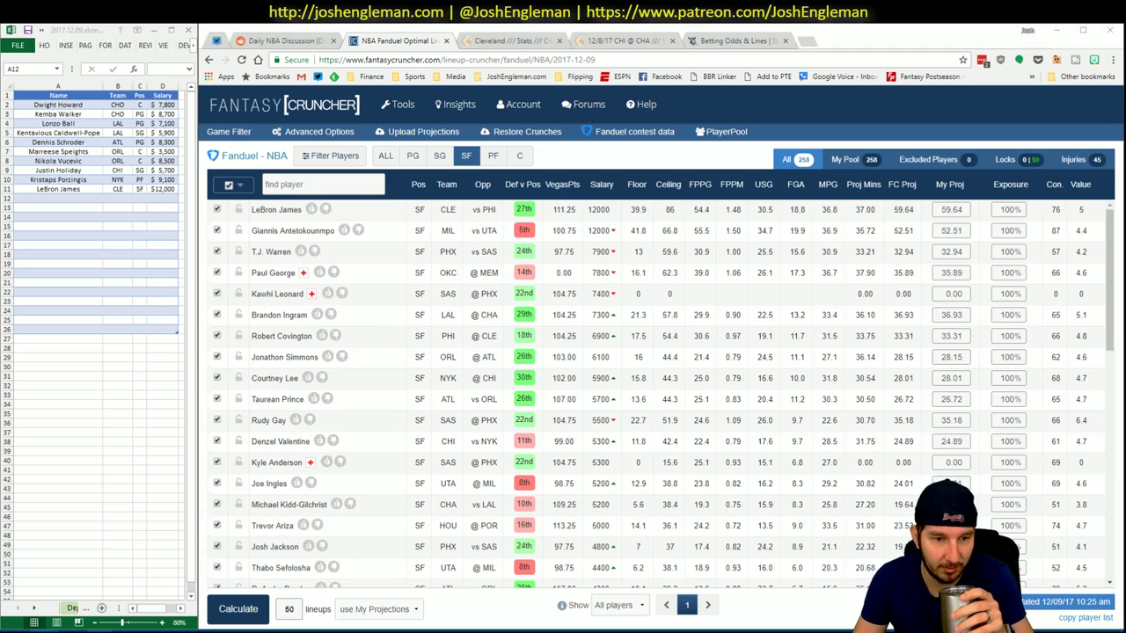
click(159, 607)
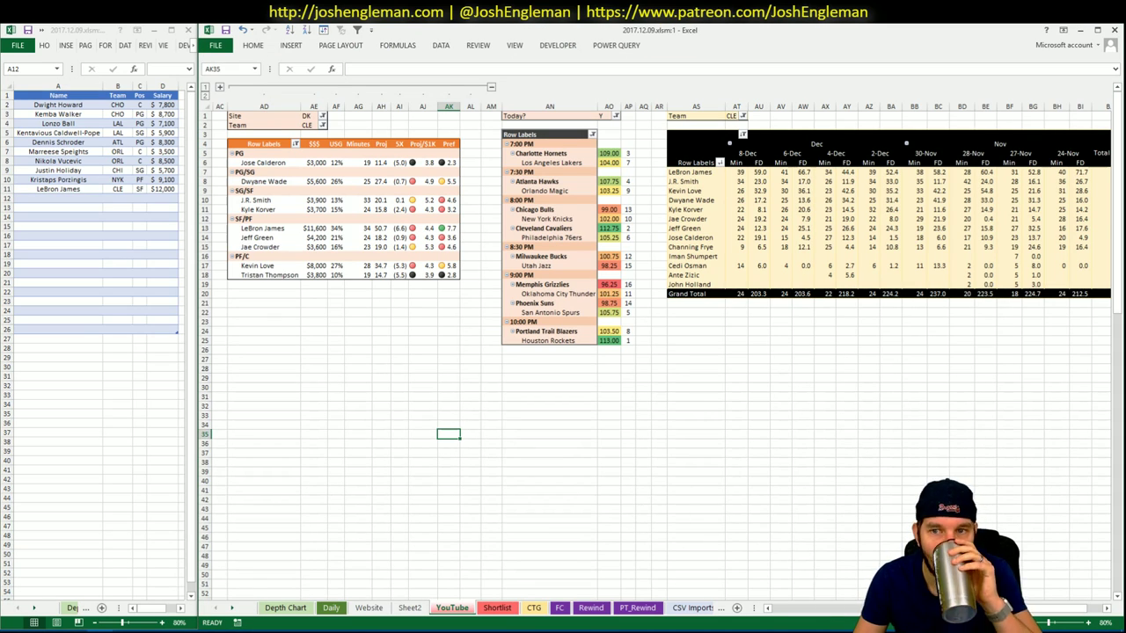
Enter Dwyane Wade in Shortlist cell A12 so CLE, SG and $6,100 fill in.
scroll(1078, 609, left, 1)
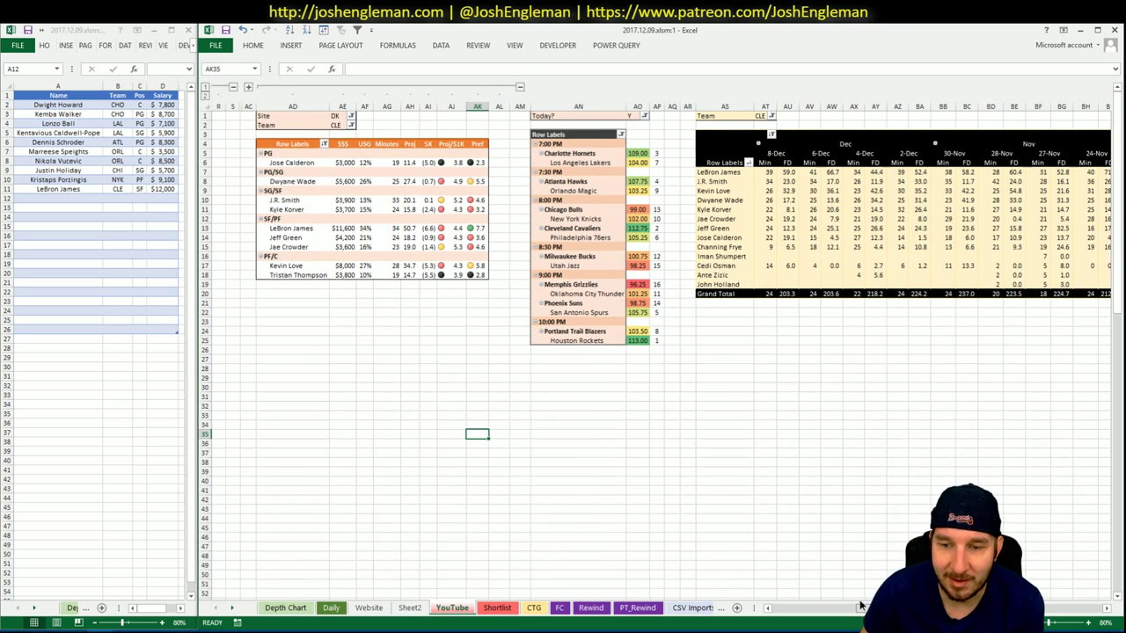
scroll(843, 604, left, 3)
drag(843, 605, 889, 607)
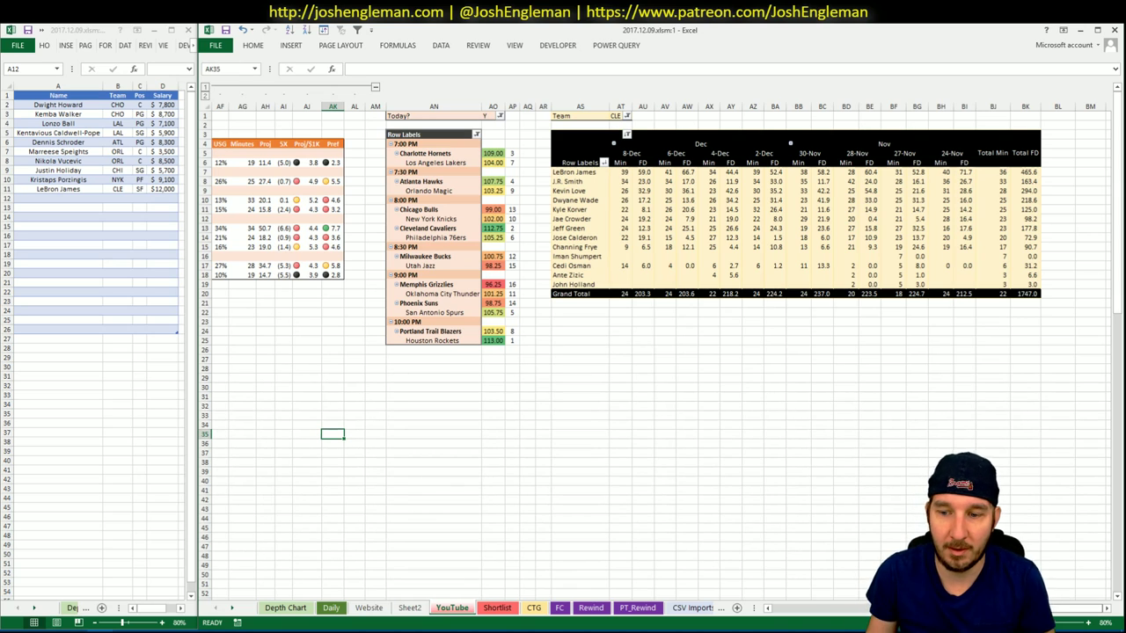
scroll(809, 608, left, 5)
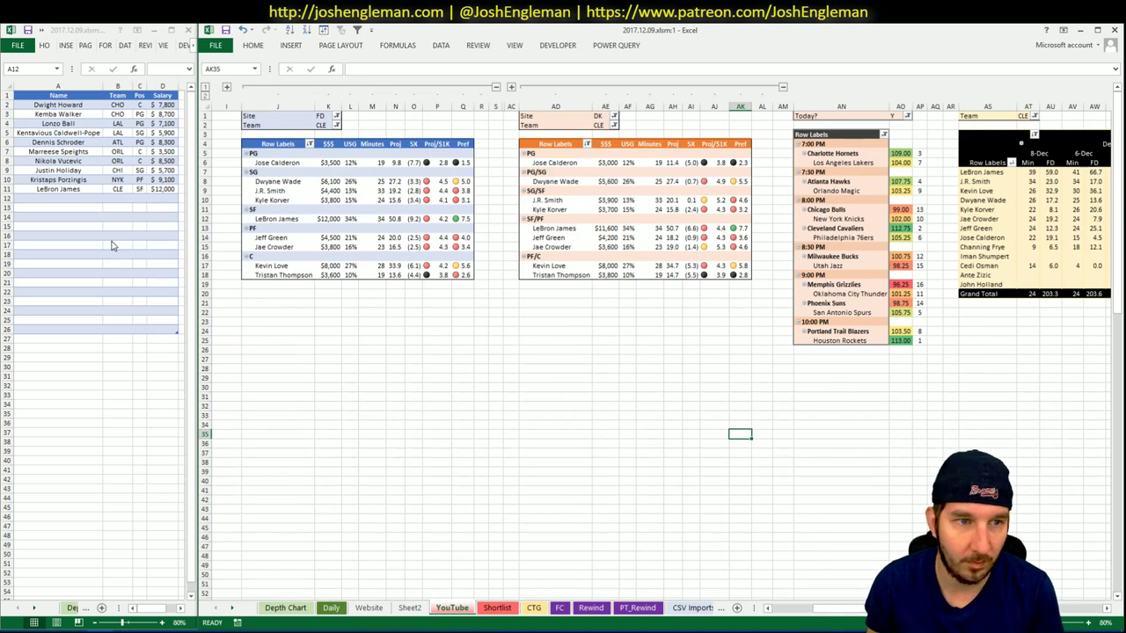
click(89, 202)
text(Dwyane Wade)
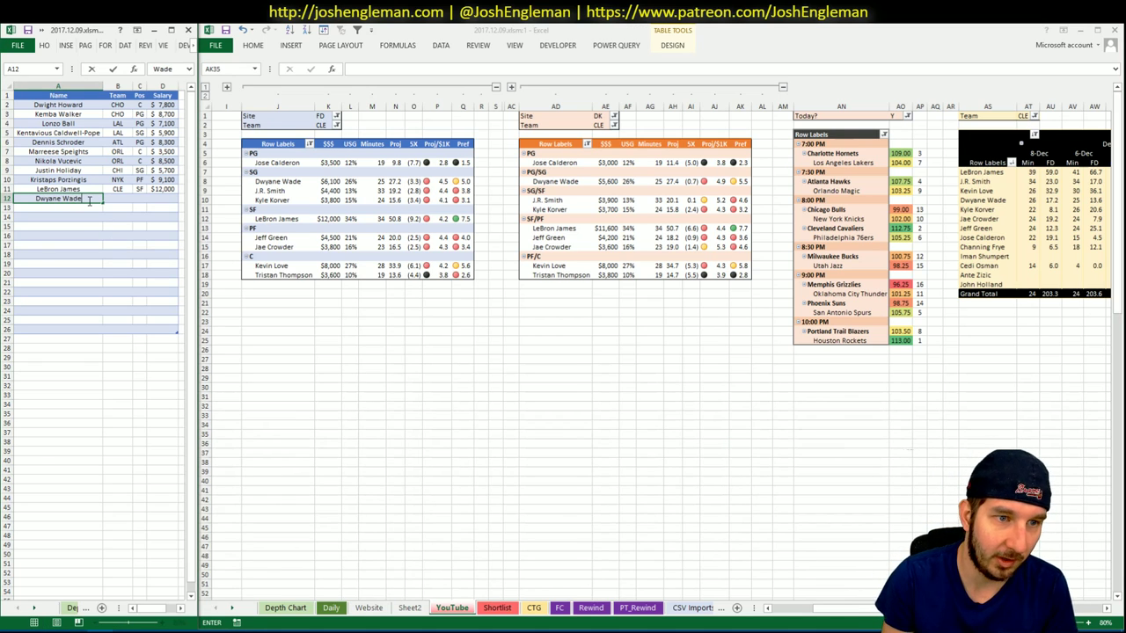
key(ctrl+Return)
key(Return)
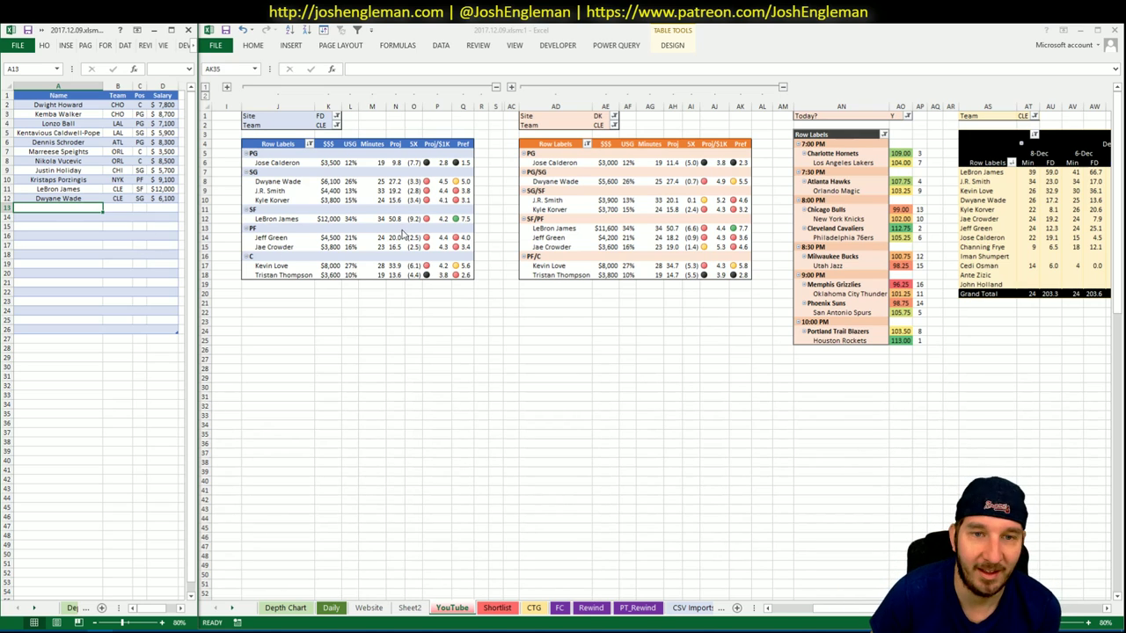
key(ctrl+F6)
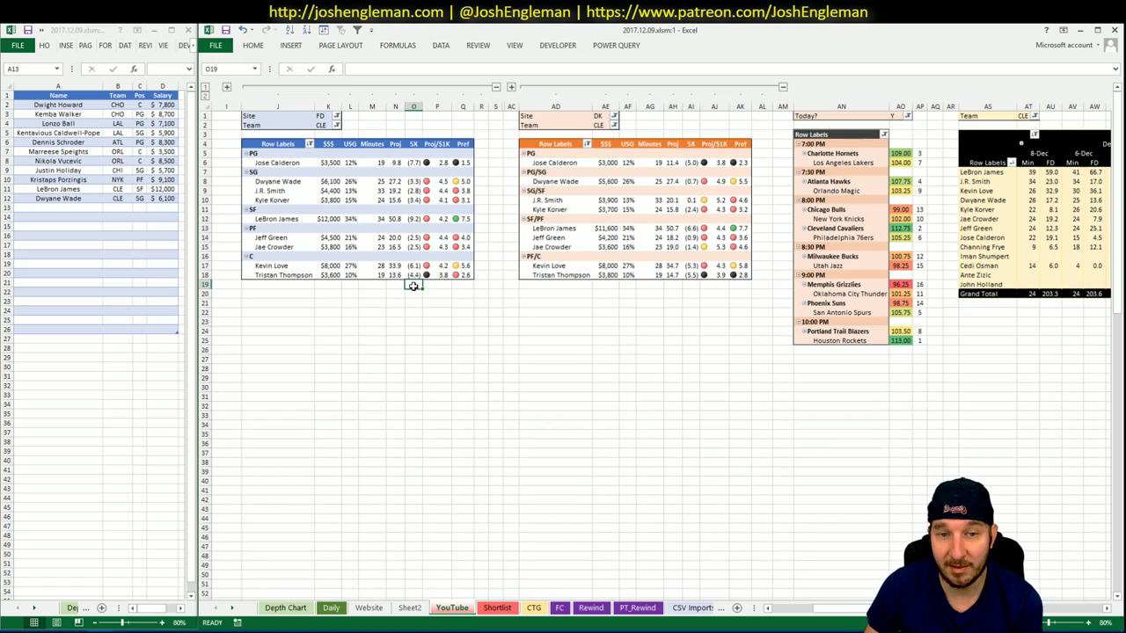
Click through cells in the Shortlist window and return to the main workbook window.
drag(282, 287, 452, 307)
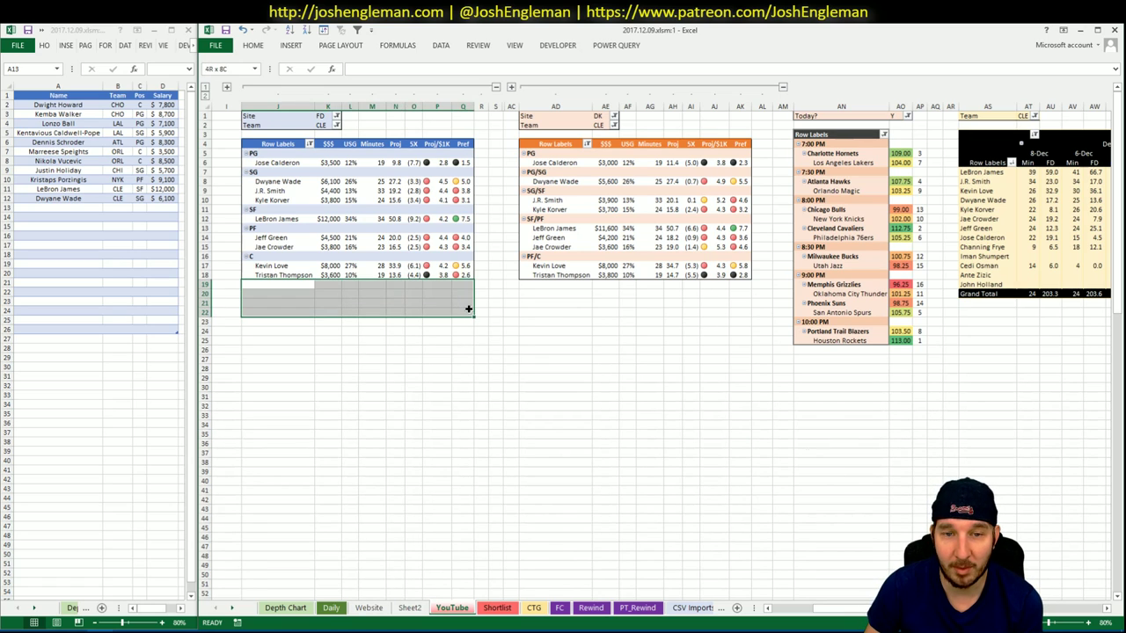
click(427, 306)
click(284, 293)
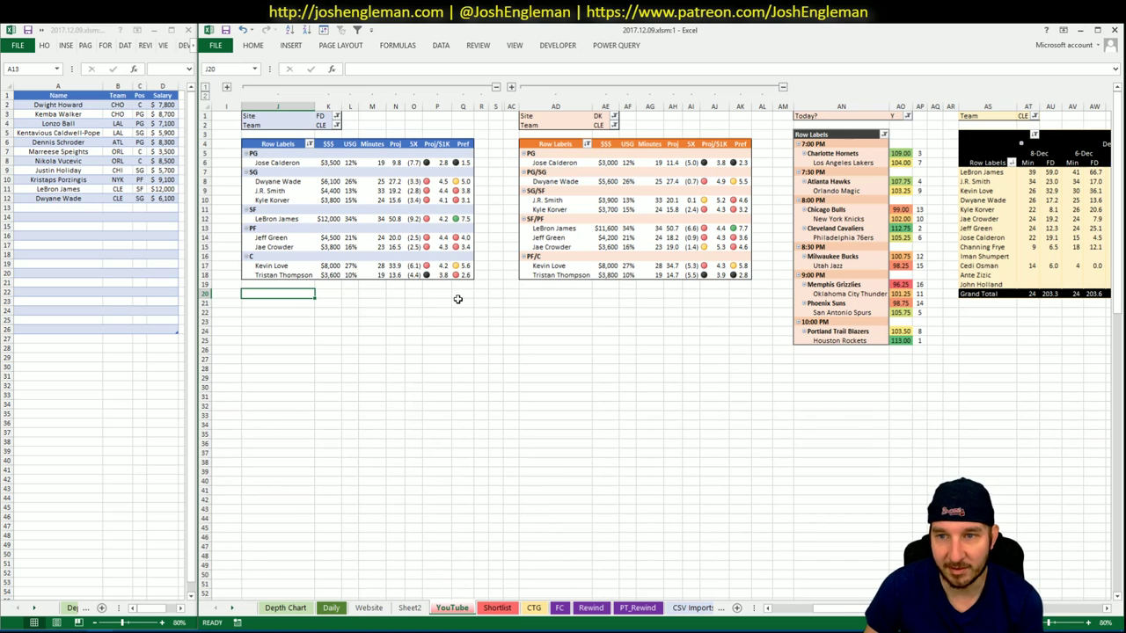
click(401, 330)
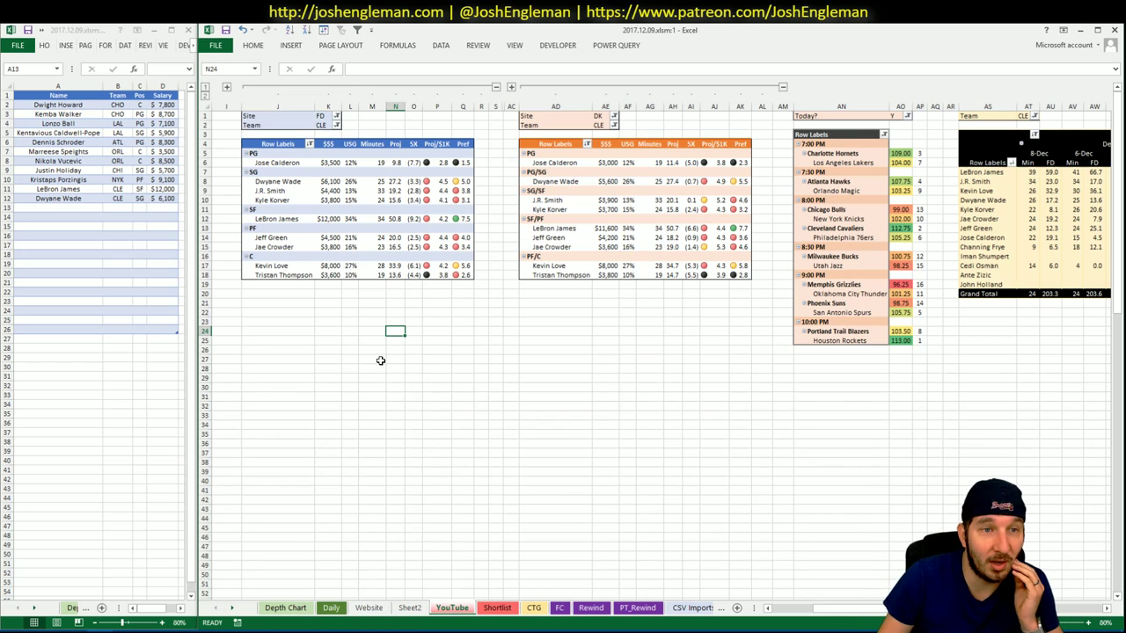
click(64, 200)
click(94, 191)
click(330, 129)
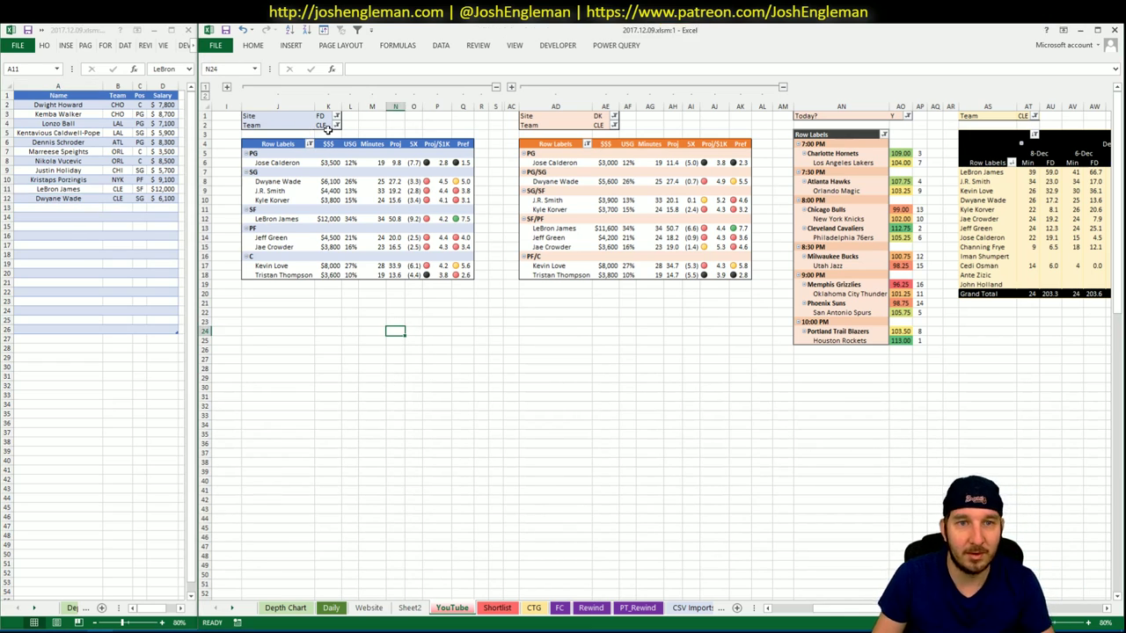
Set the FD, DK and minutes pivot team filters K2, AE2 and AT1 to PHI.
click(330, 126)
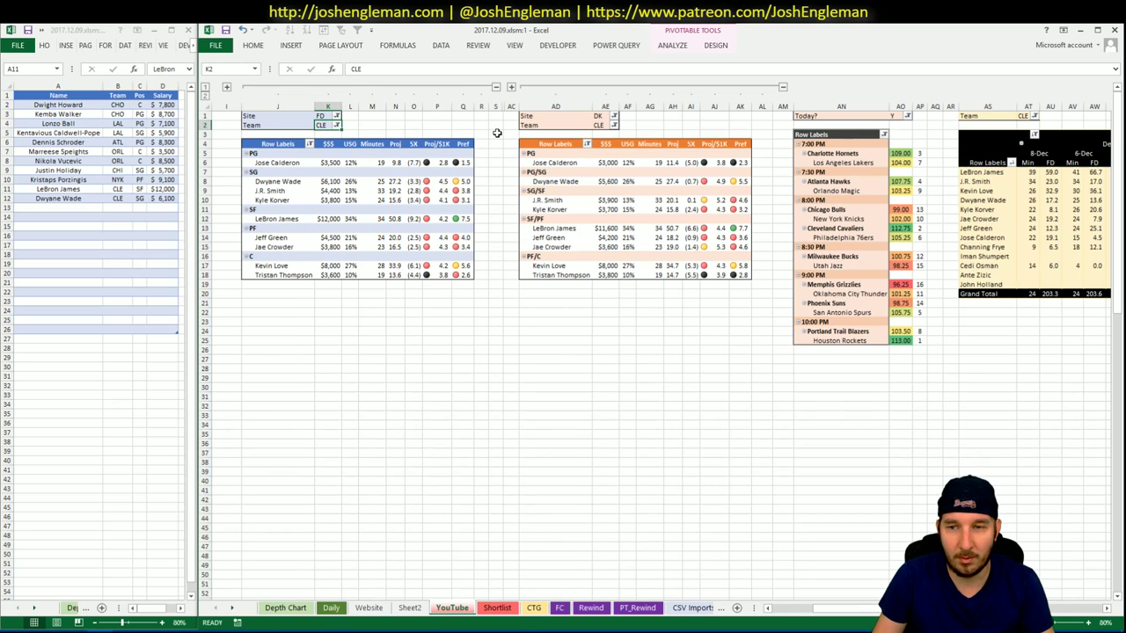
text(PHI)
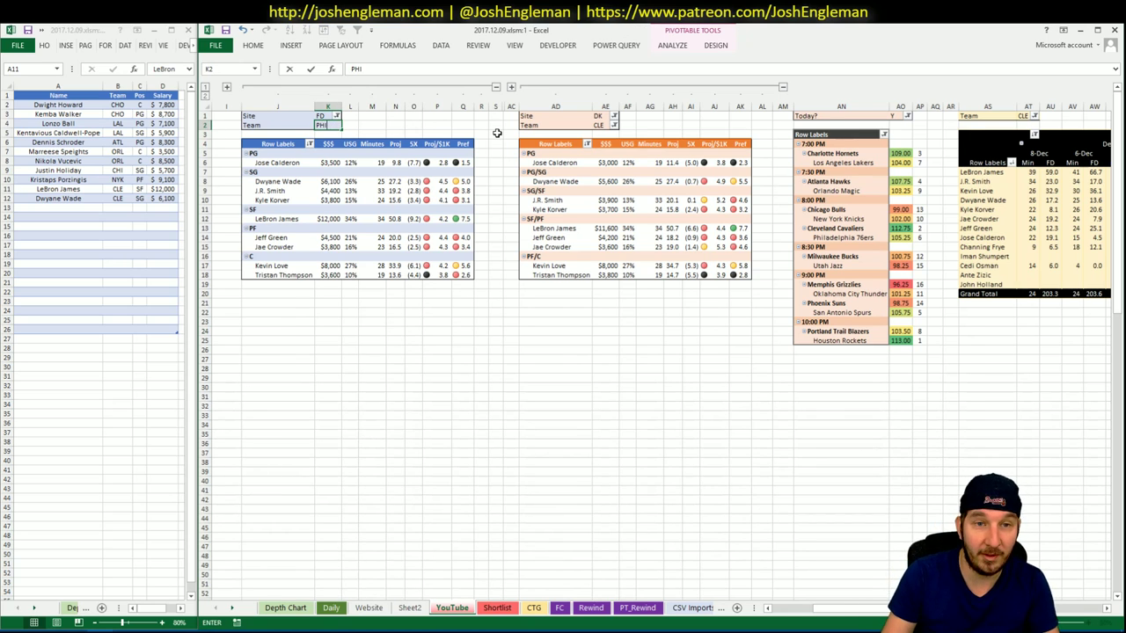
key(Tab)
click(629, 125)
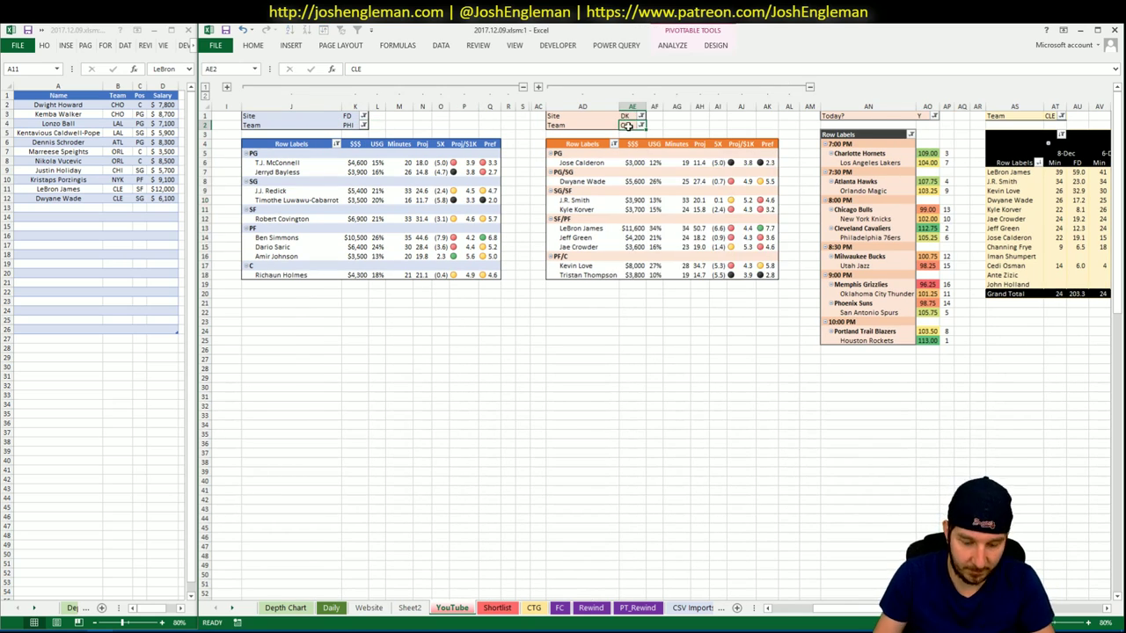
text(PHI)
key(Tab)
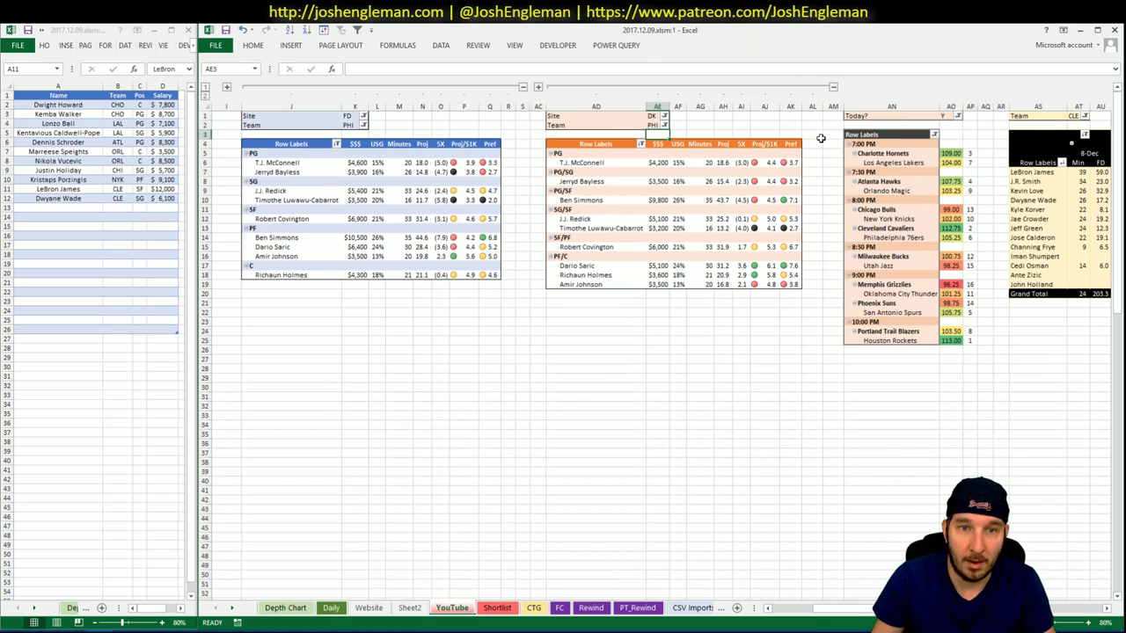
click(1073, 116)
text(PHI)
key(Return)
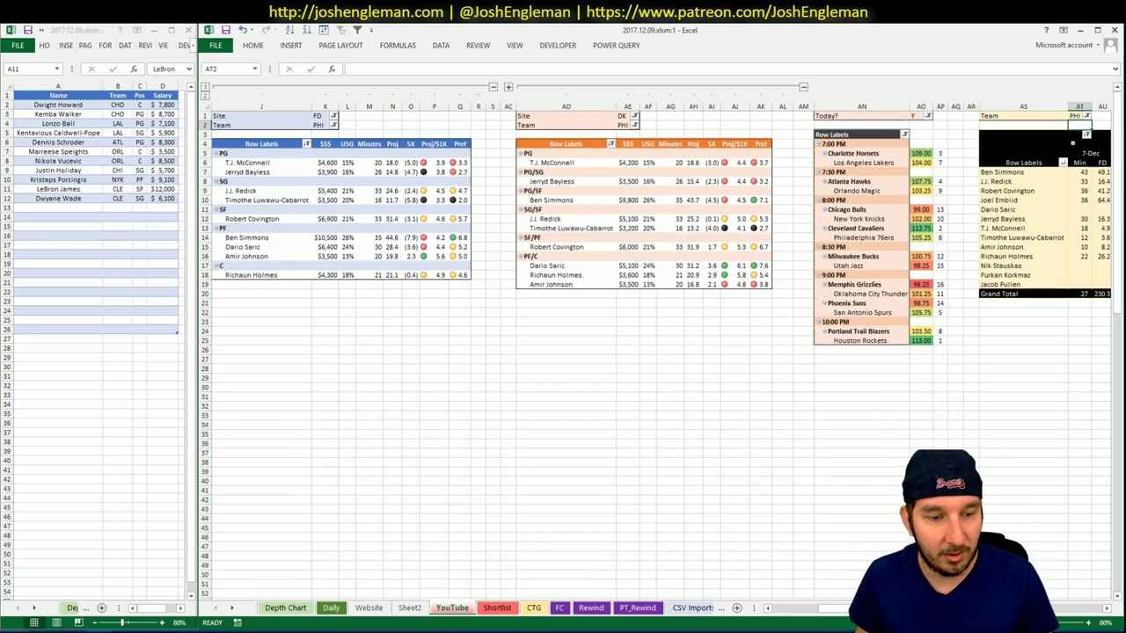
key(alt+Tab)
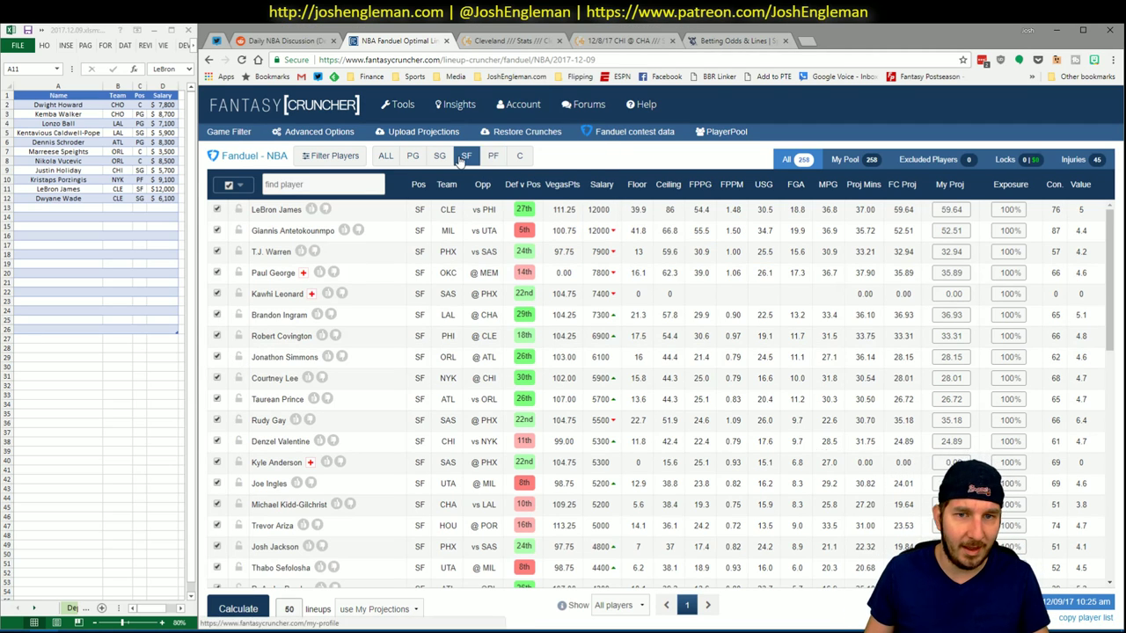
Filter Fantasy Cruncher to power forwards and check Ben Simmons' game log against CLE.
click(493, 156)
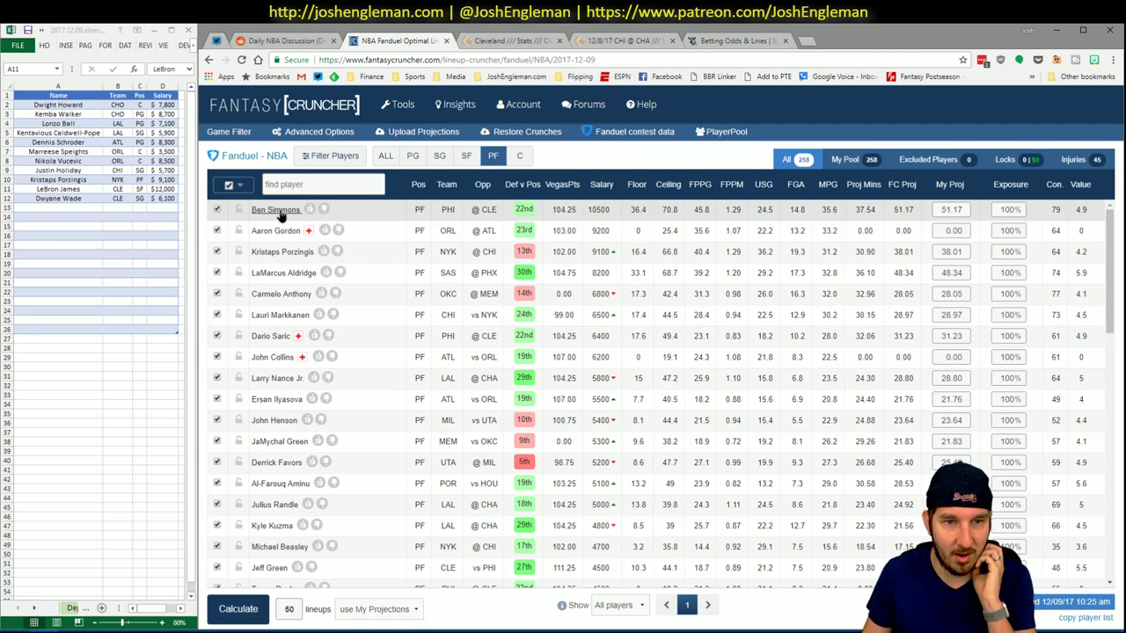
click(280, 211)
click(646, 241)
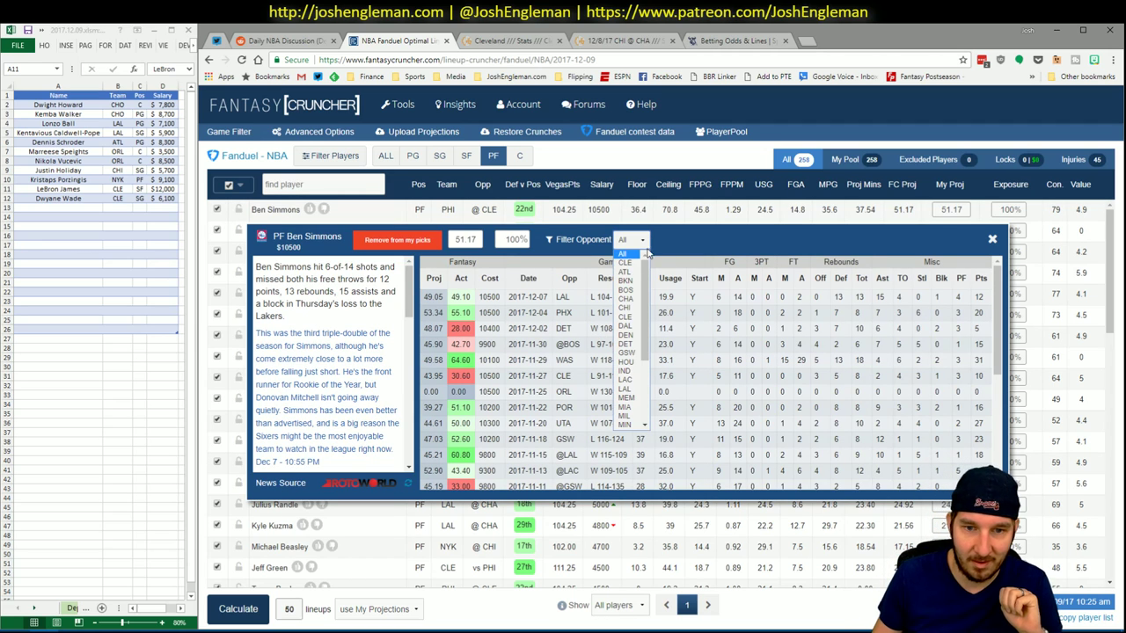
click(626, 263)
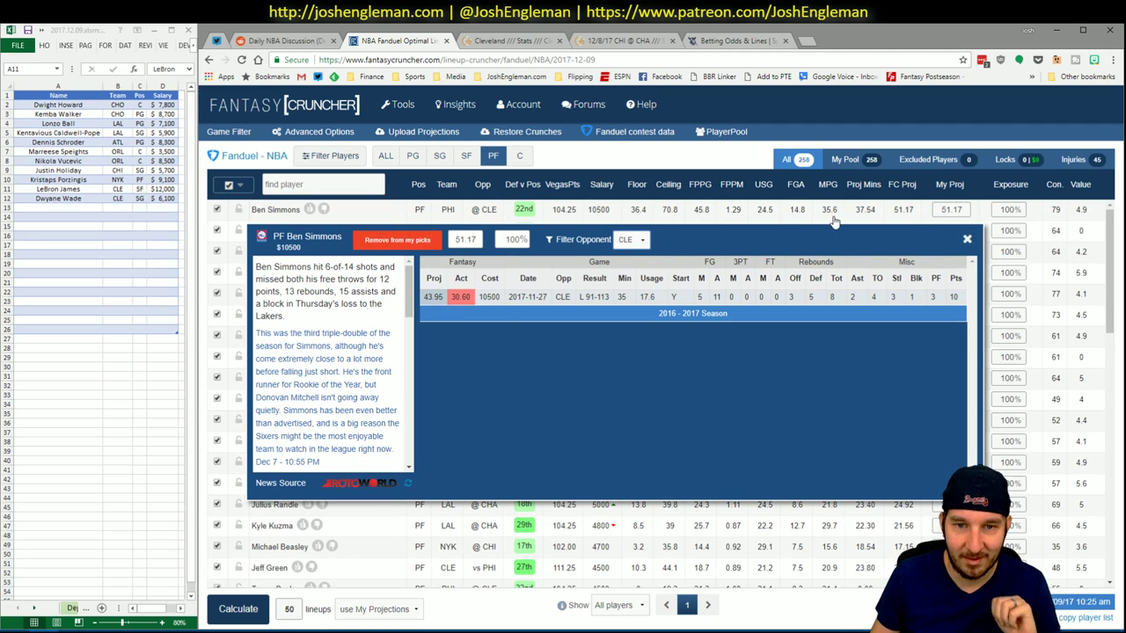
click(965, 240)
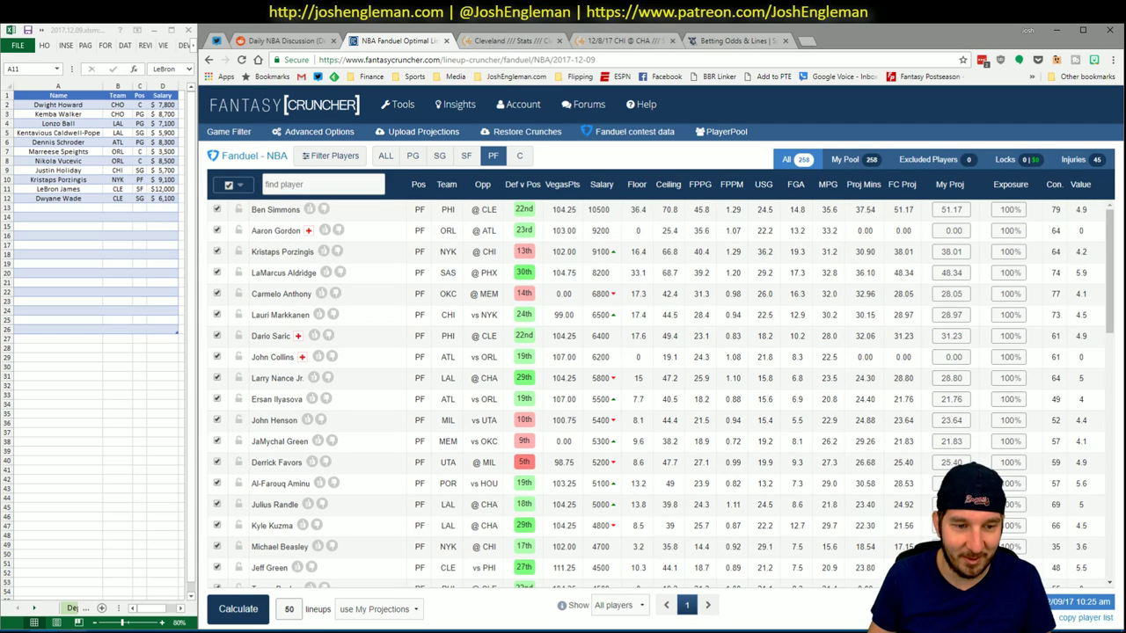
Set the opponent cell on the CTG sheet to CLE.
click(39, 585)
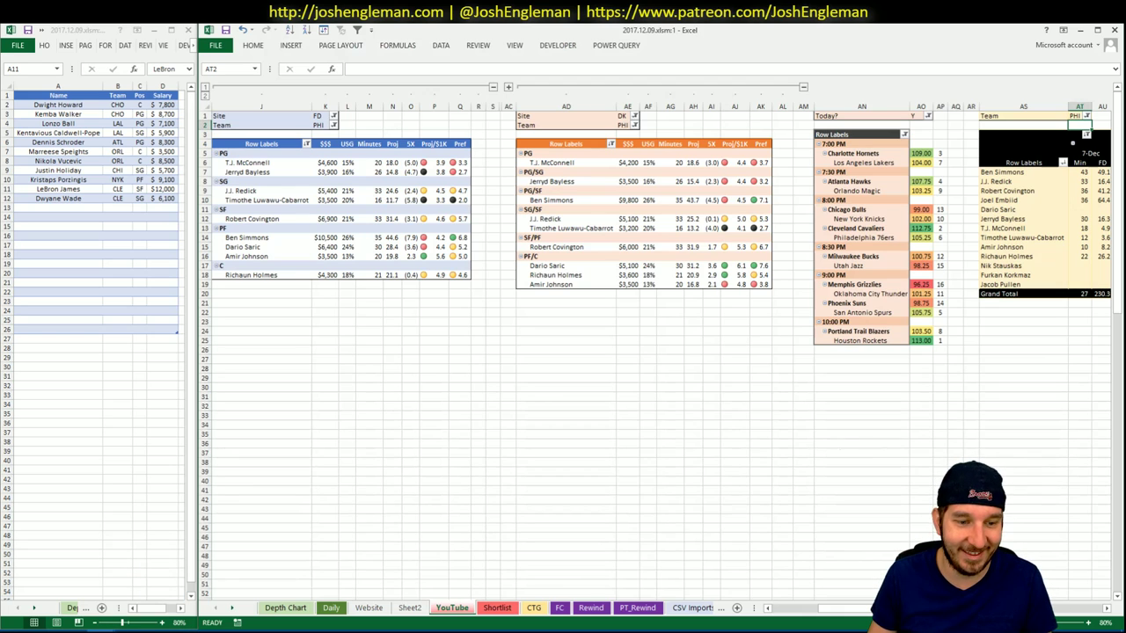
click(555, 329)
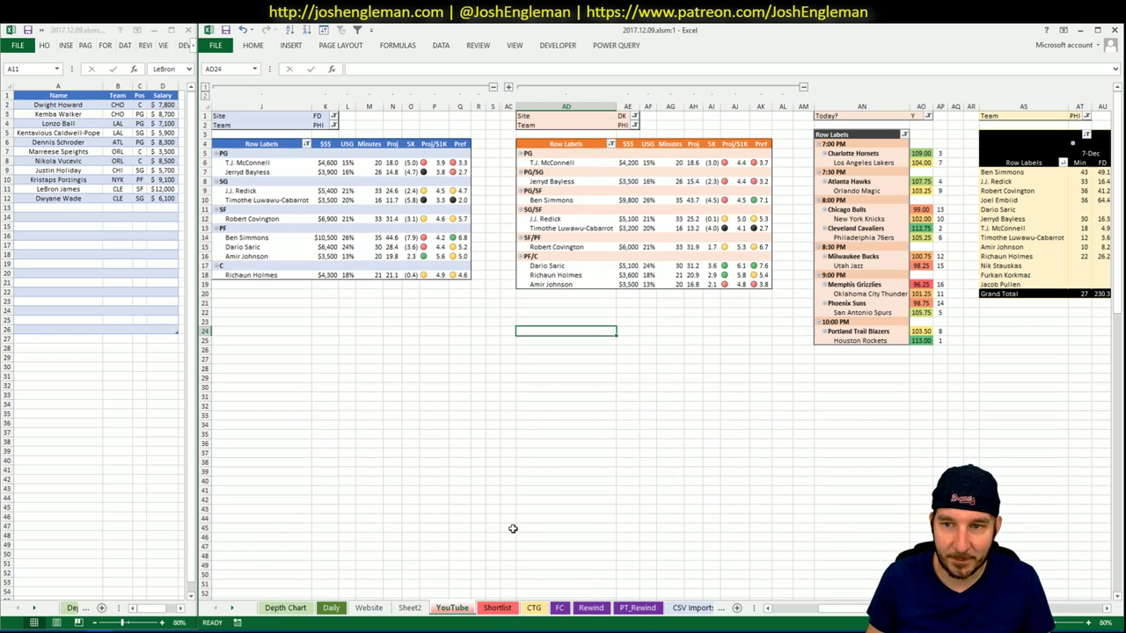
click(534, 608)
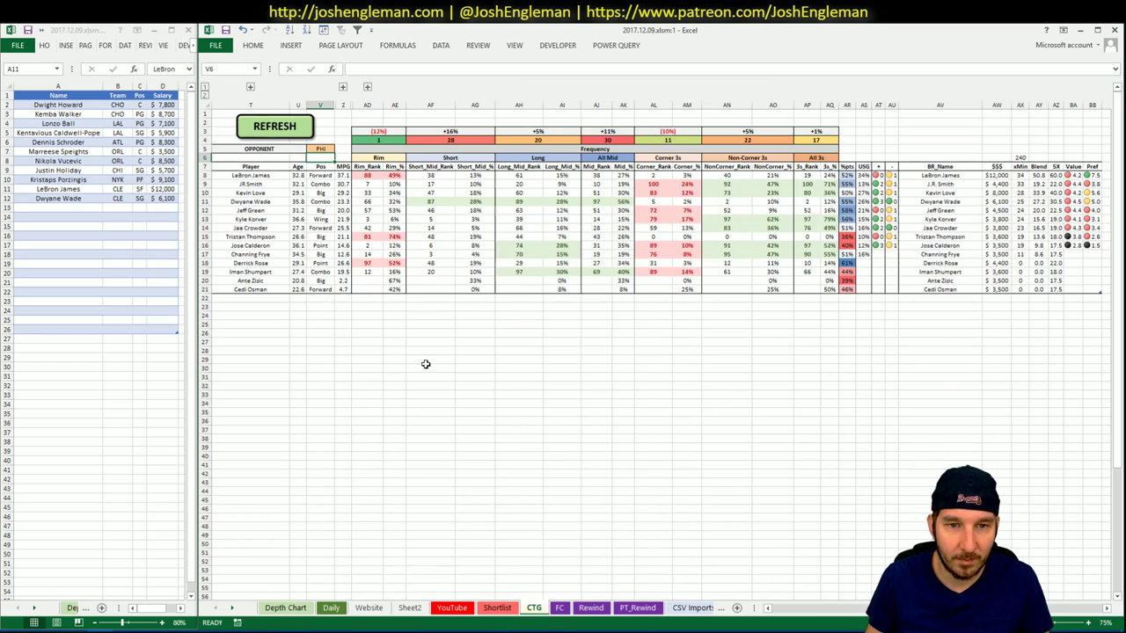
click(313, 147)
text(CL)
key(Return)
Open the Philadelphia 76ers page on Cleaning the Glass and select the Shooting: Frequency rows.
key(alt+Tab)
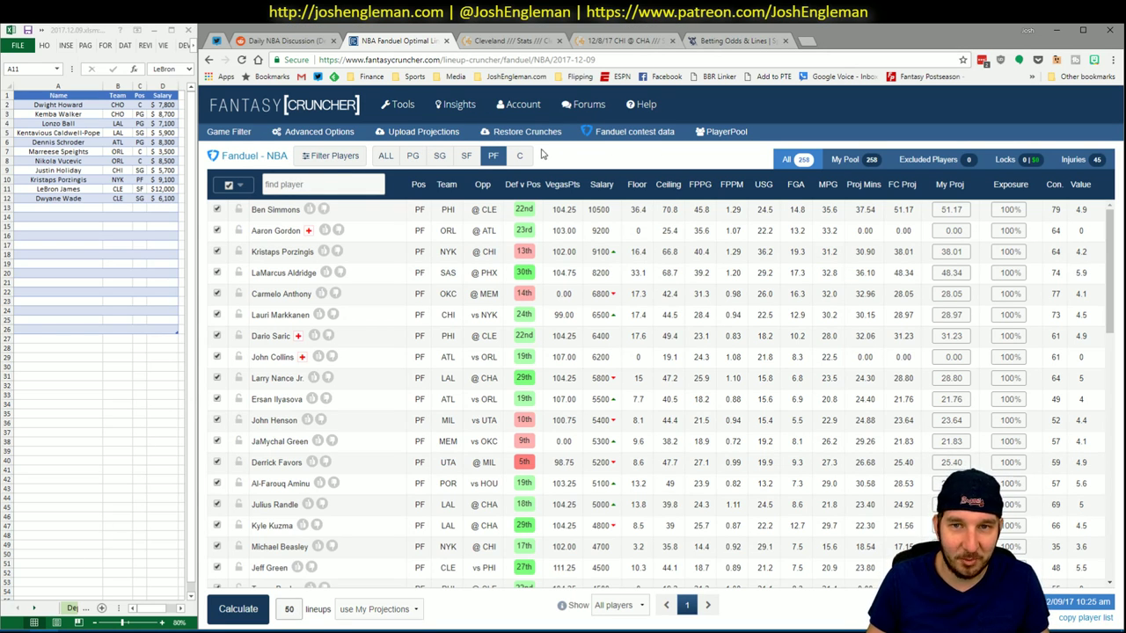
click(509, 40)
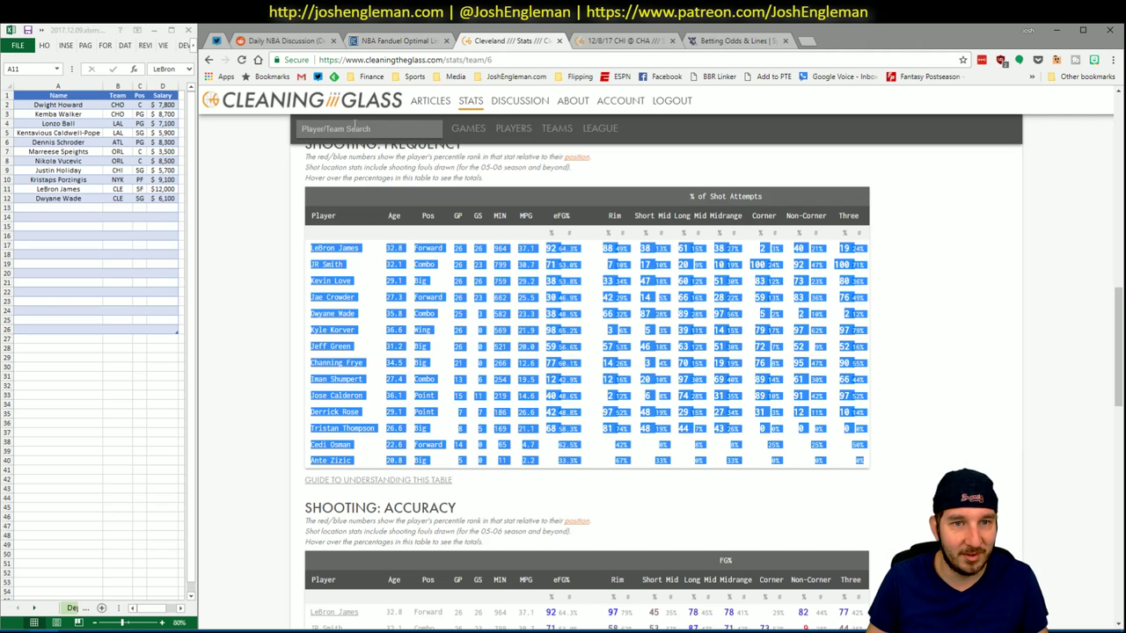
text(phi)
key(Down)
key(Return)
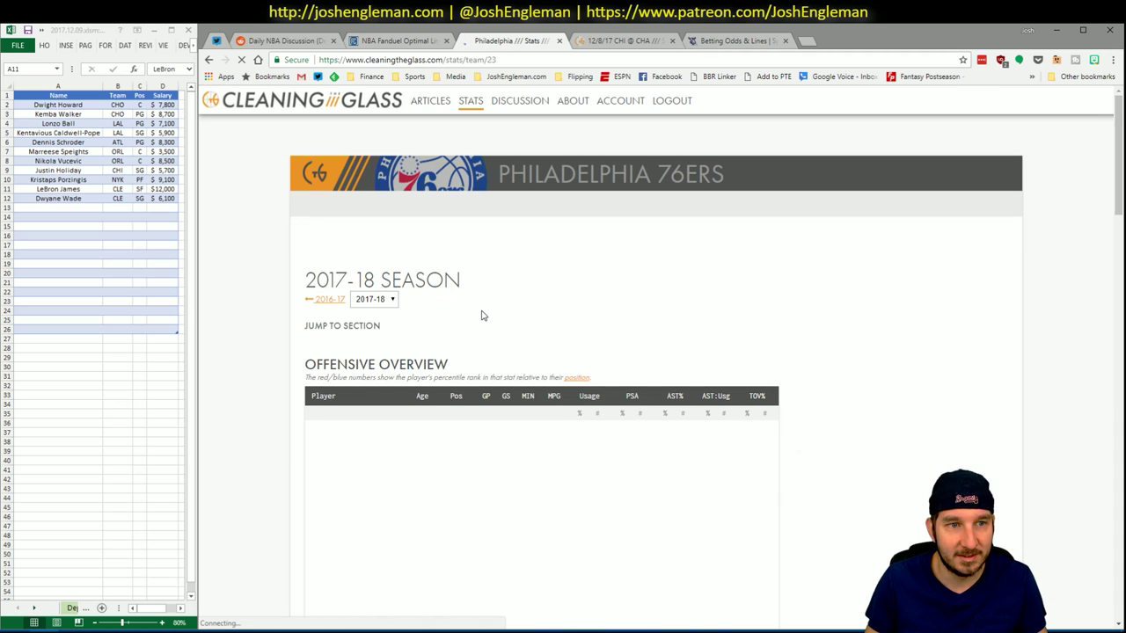
scroll(470, 345, down, 1)
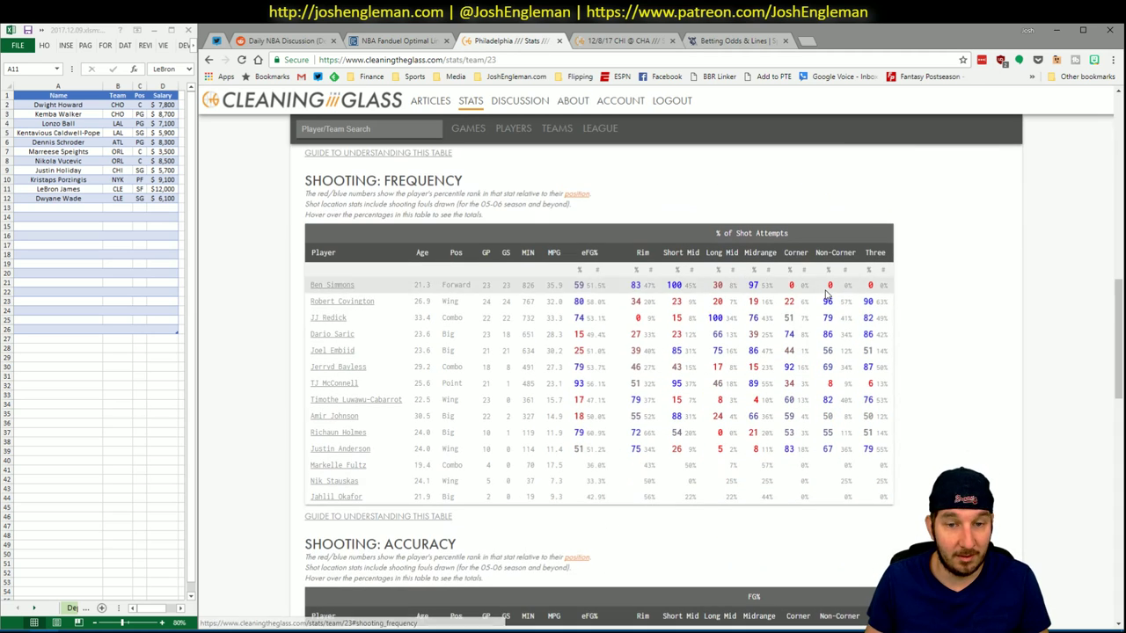
drag(885, 495, 313, 283)
Refresh the CTG sheet with the 76ers shooting data and go back to the YouTube sheet.
key(alt+Tab)
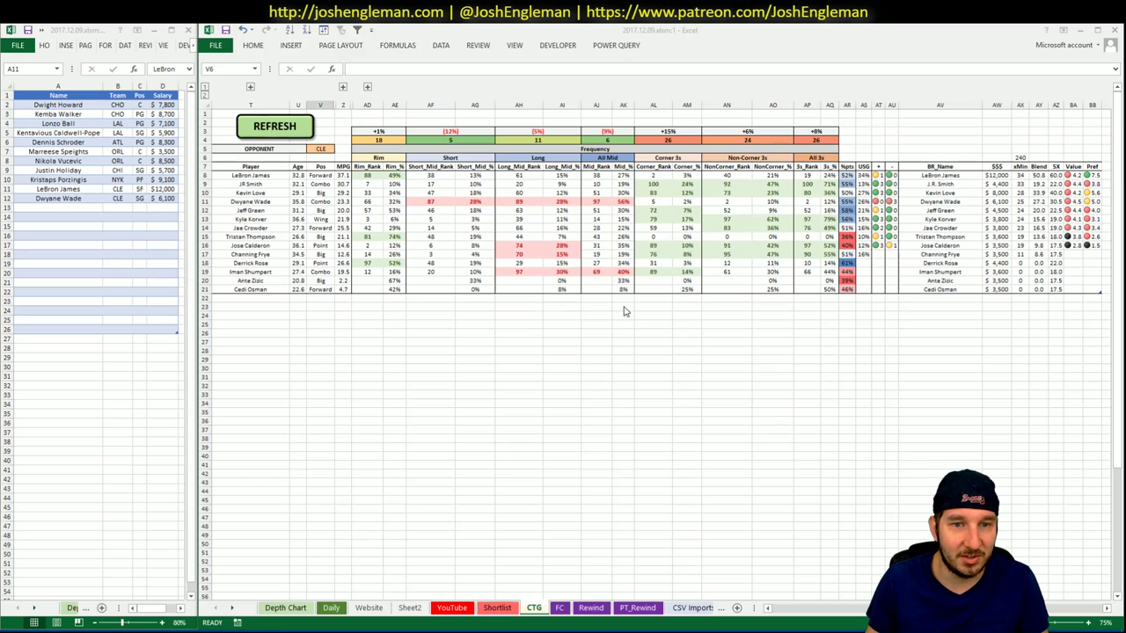
click(275, 127)
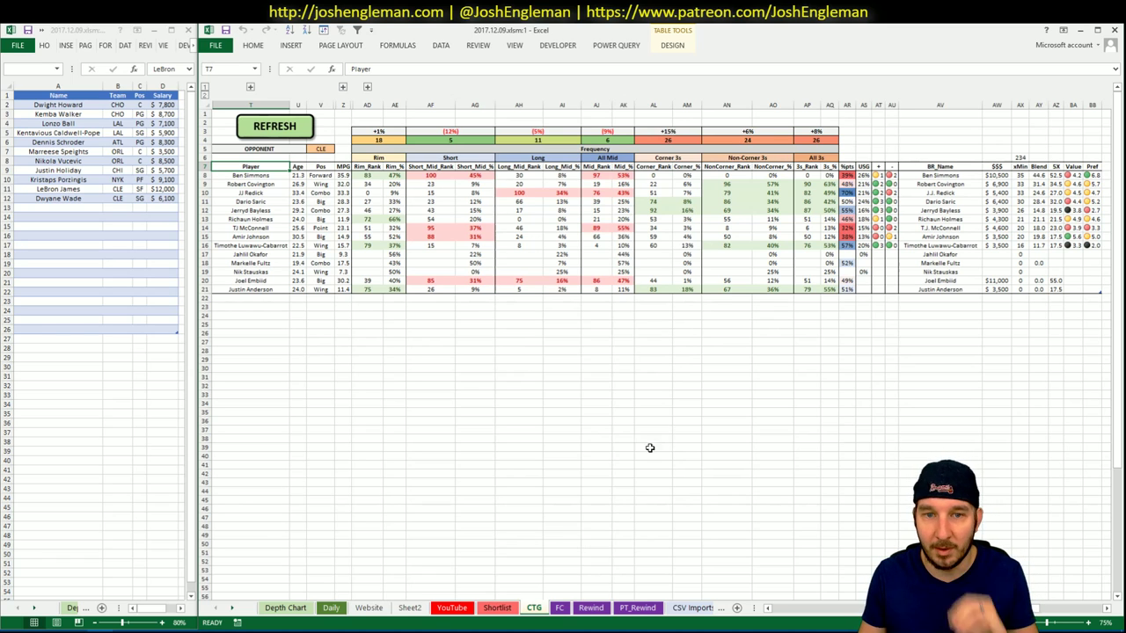
click(452, 608)
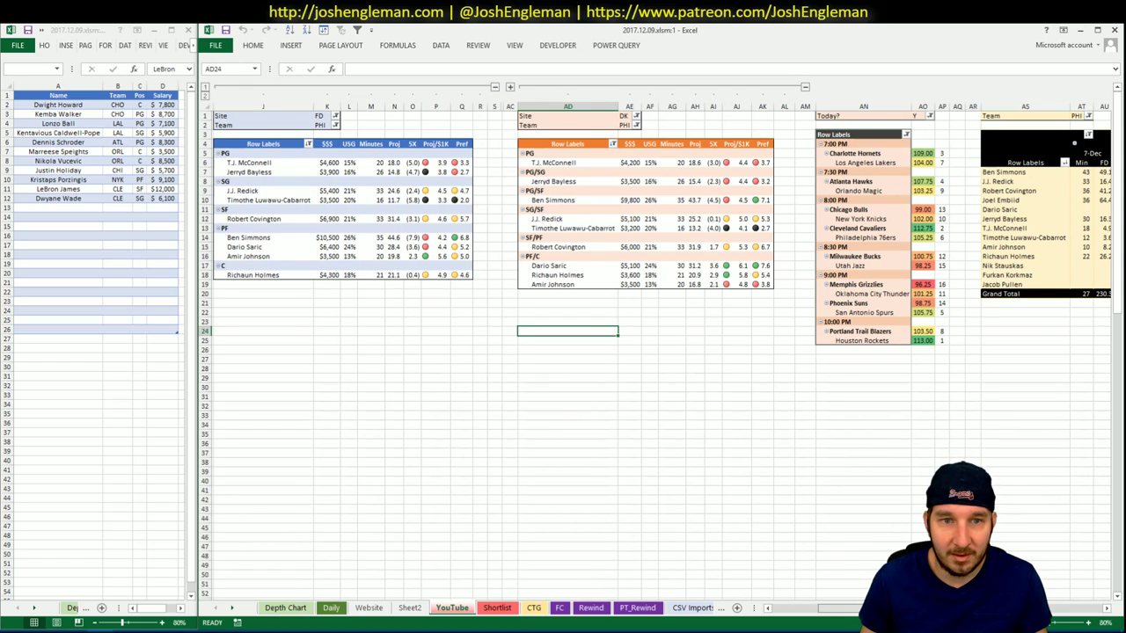
Add Ben Simmons to the next empty shortlist row.
scroll(656, 352, right, 7)
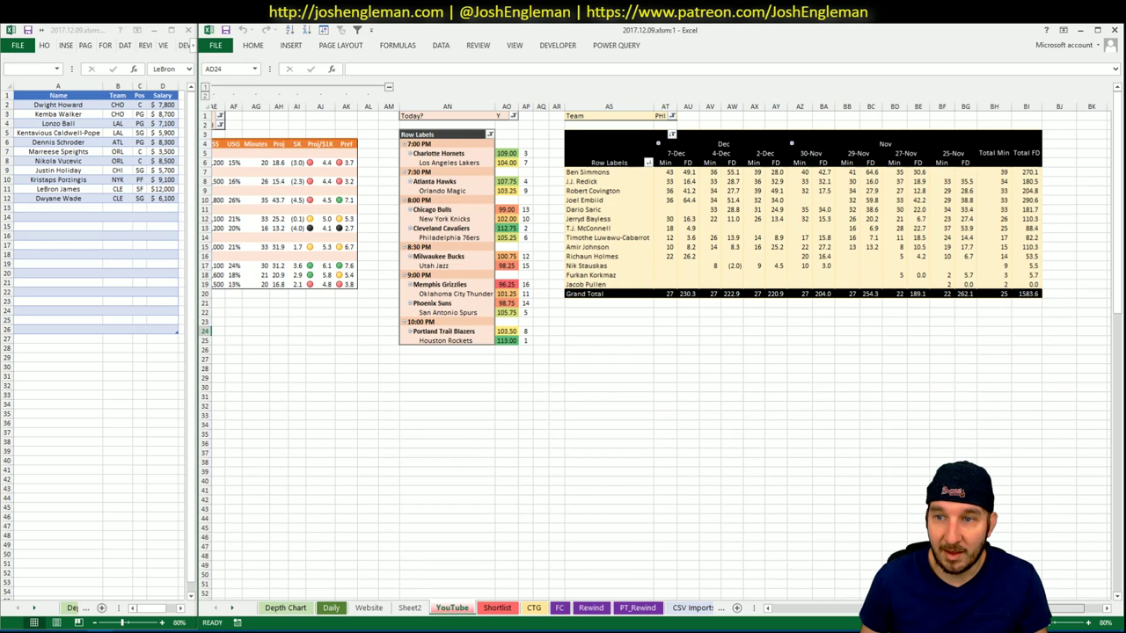
scroll(656, 352, left, 7)
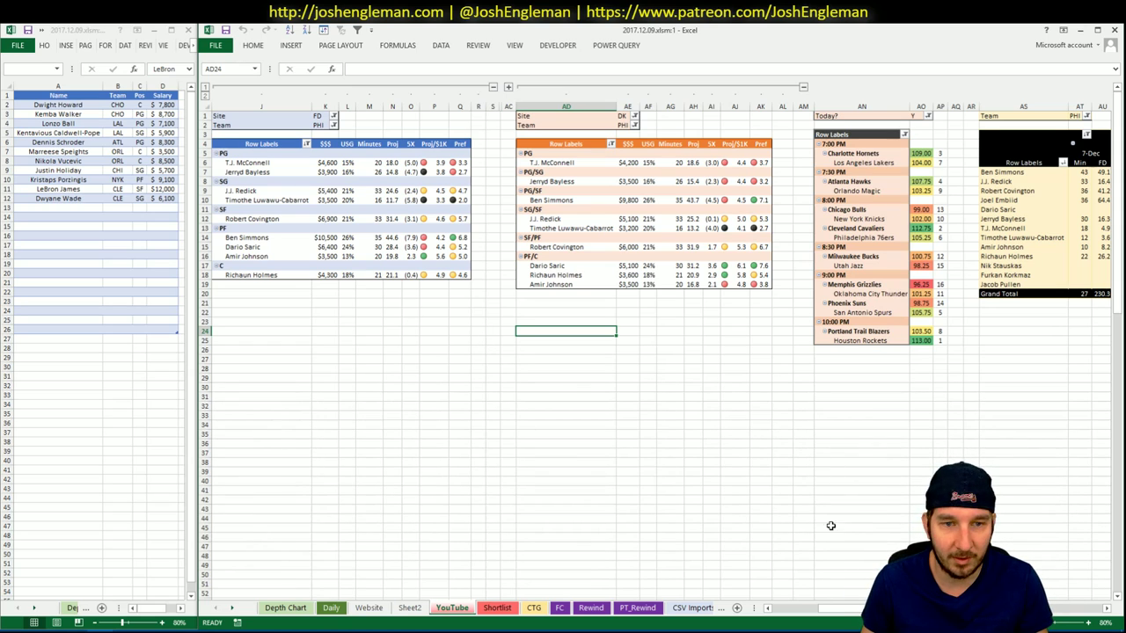
drag(843, 607, 869, 608)
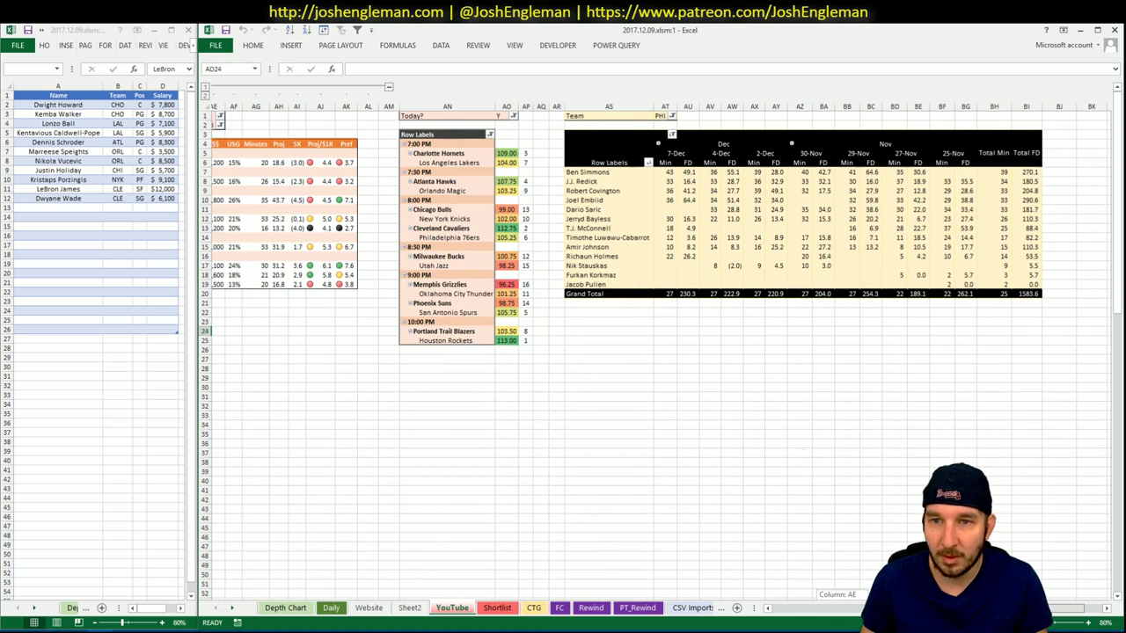
drag(869, 609, 864, 609)
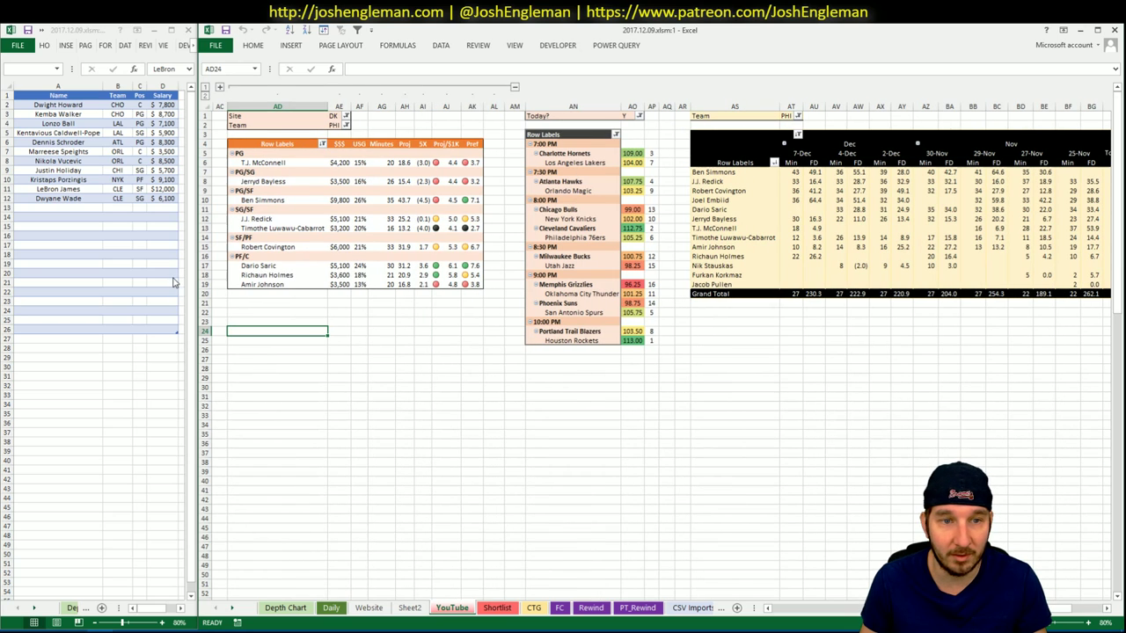
click(63, 209)
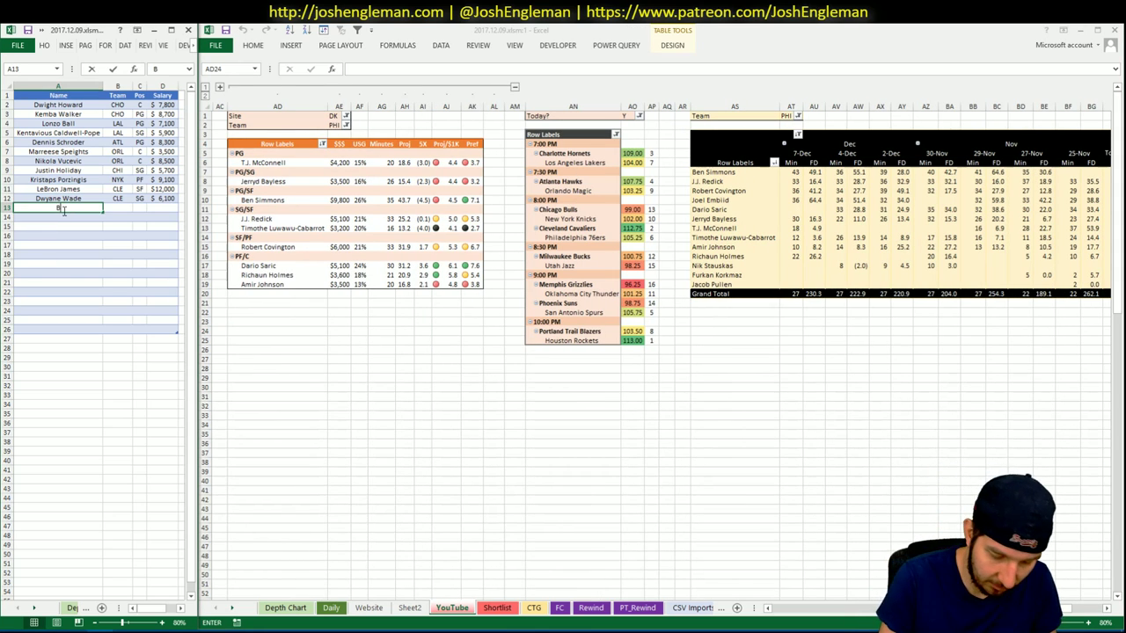
text(Ben Simmons)
key(Return)
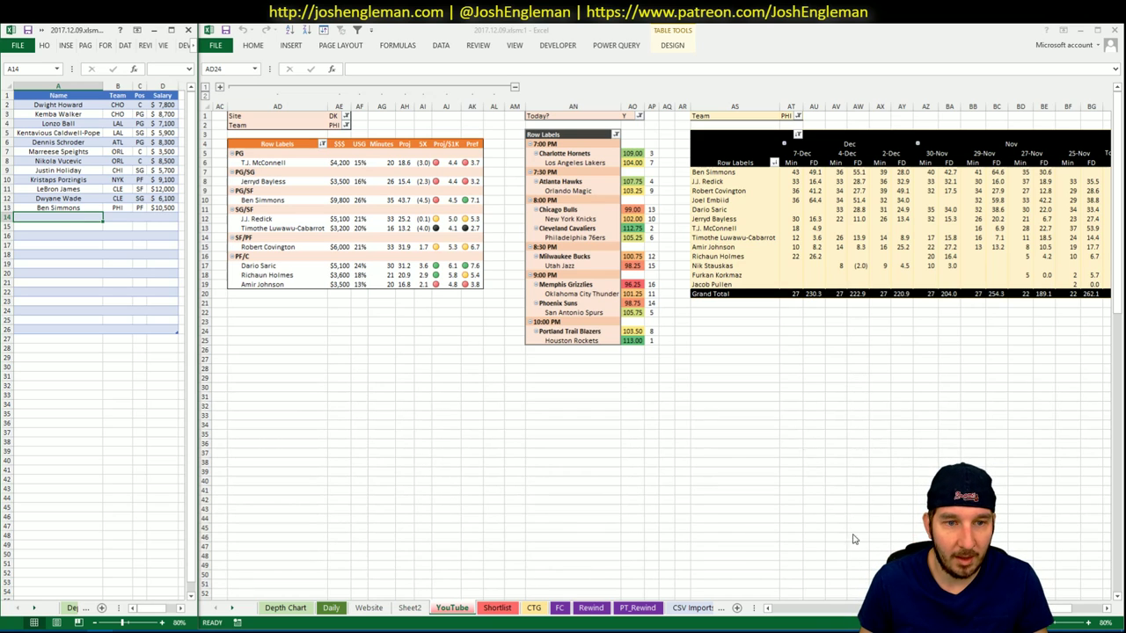
Review Amir Johnson and Richaun Holmes in the FD table, then add Amir Johnson to the shortlist.
scroll(661, 341, left, 5)
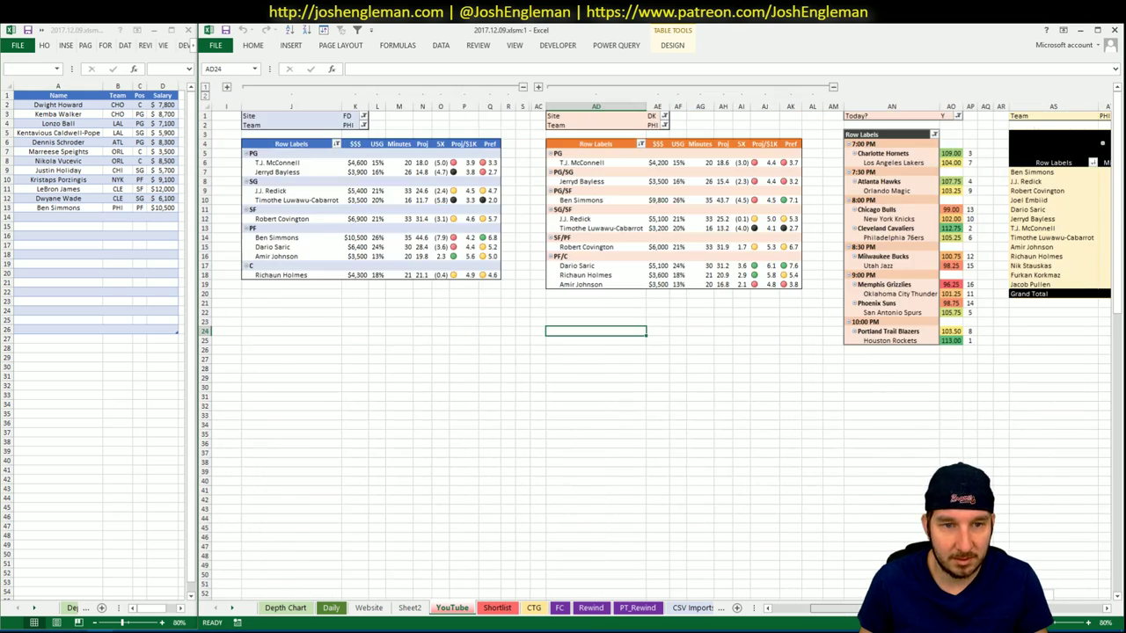
scroll(1073, 622, right, 5)
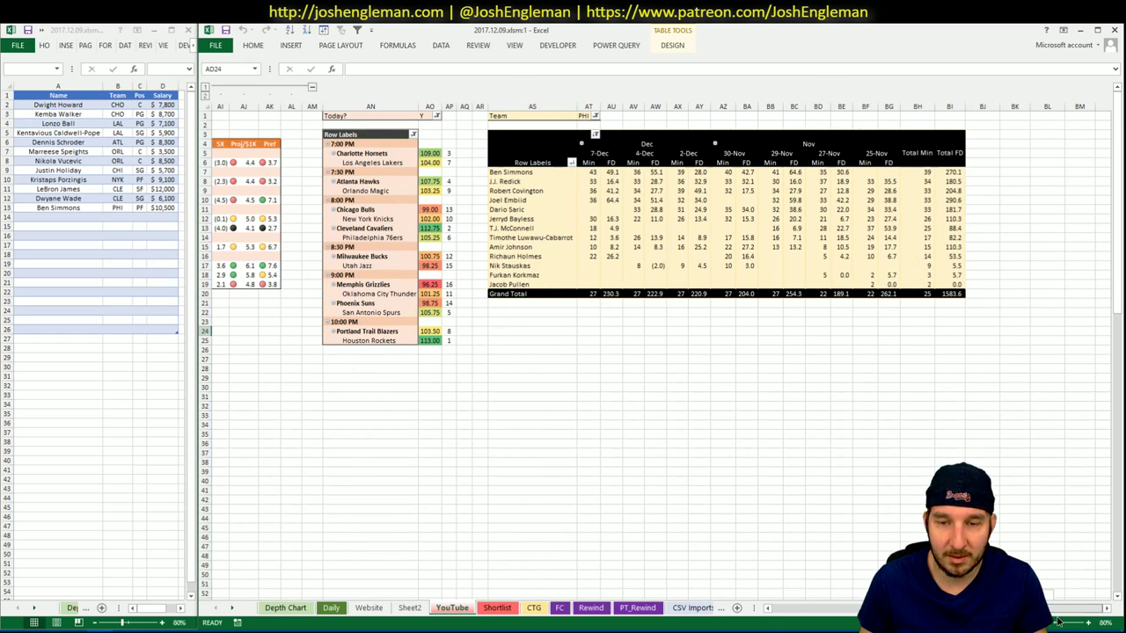
scroll(1073, 622, left, 1)
scroll(1059, 622, left, 1)
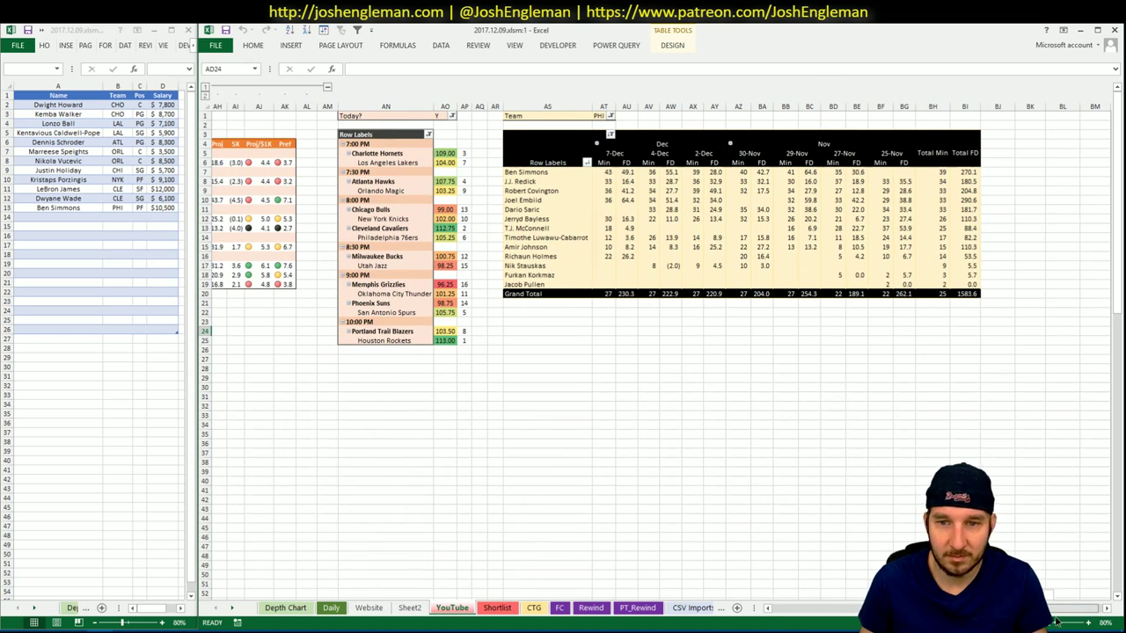
scroll(1059, 622, left, 2)
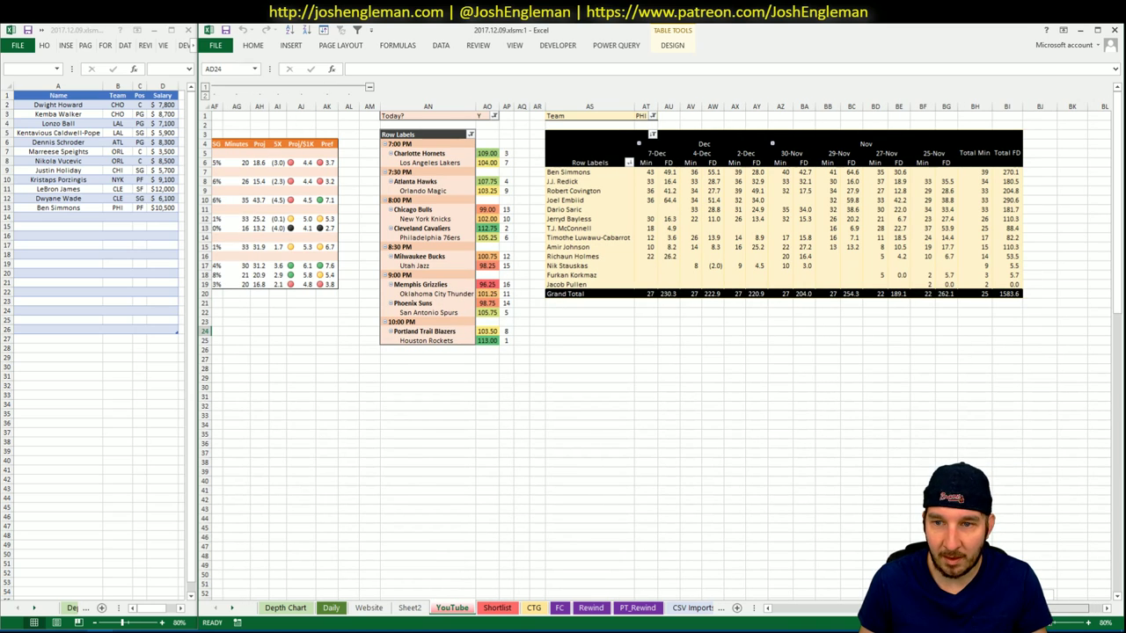
scroll(1058, 622, left, 1)
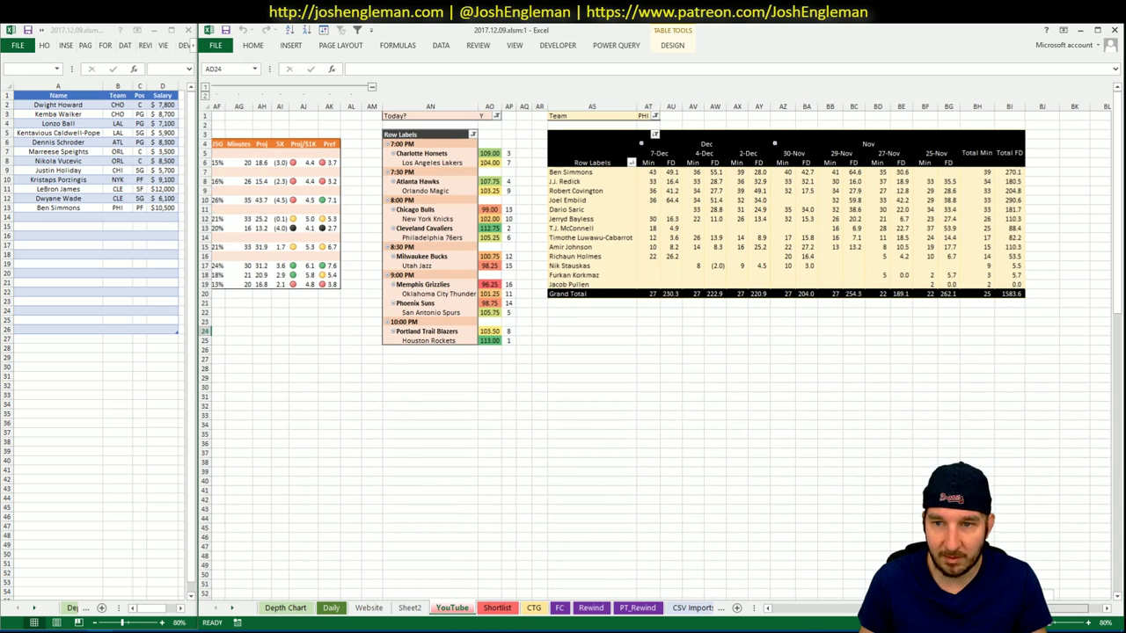
scroll(1059, 622, left, 15)
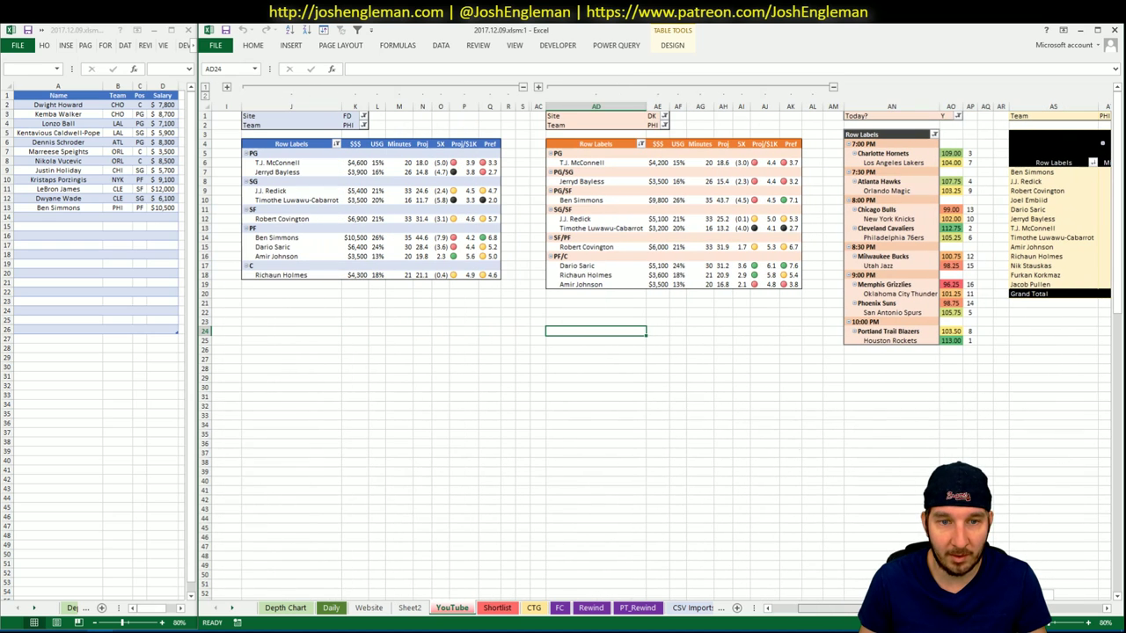
click(280, 256)
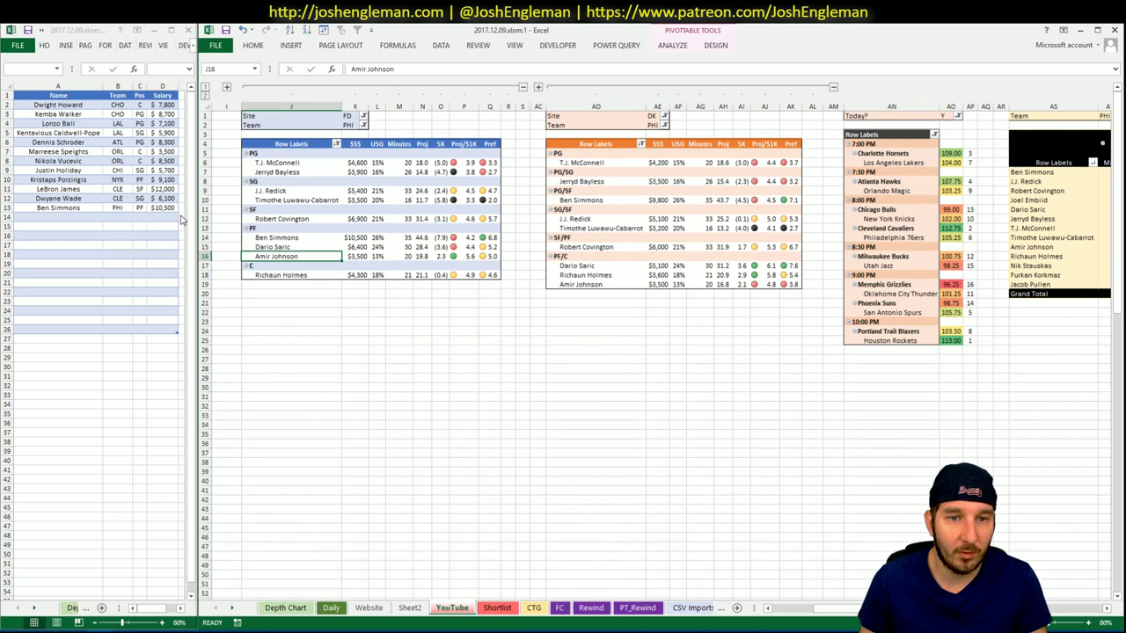
click(322, 277)
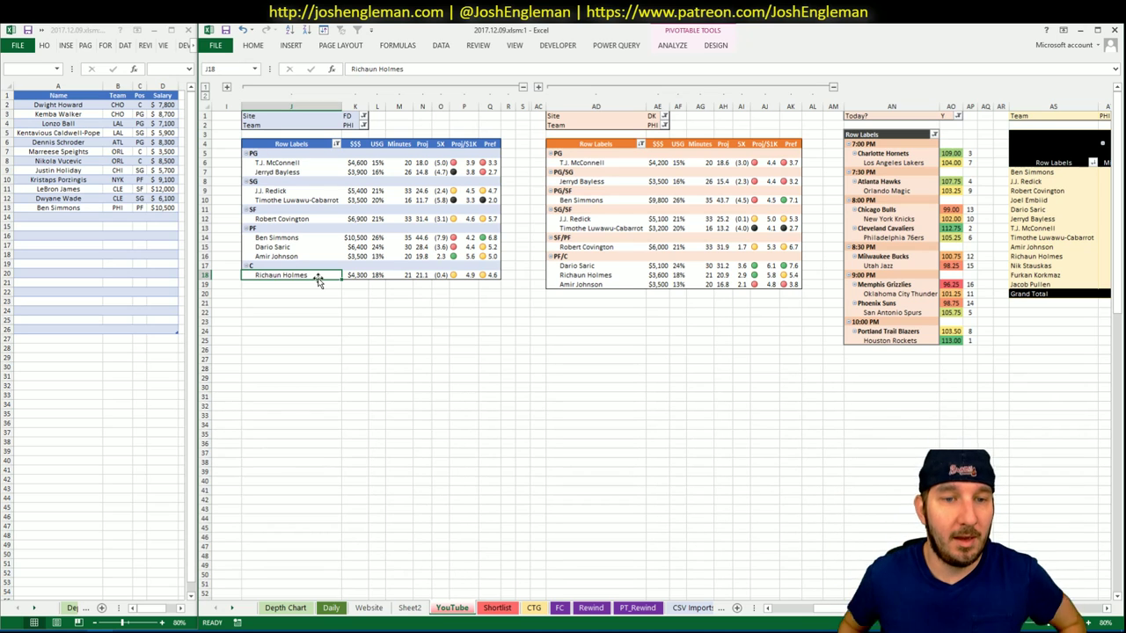
click(78, 216)
text(Amir Johnson)
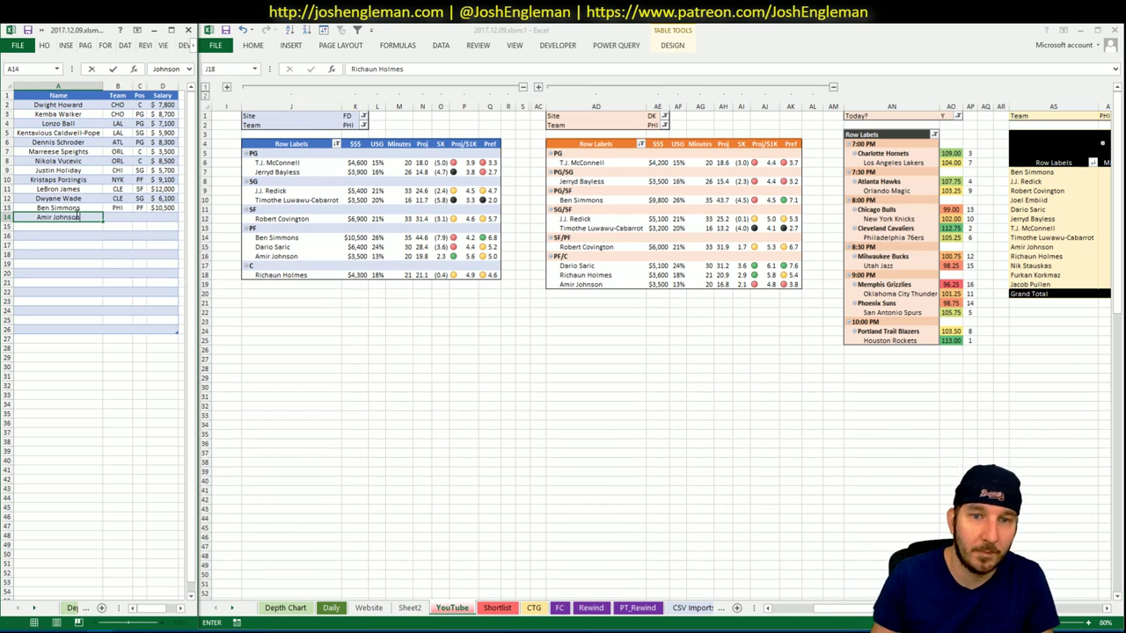
key(Return)
Add Dario Saric to the shortlist.
click(440, 313)
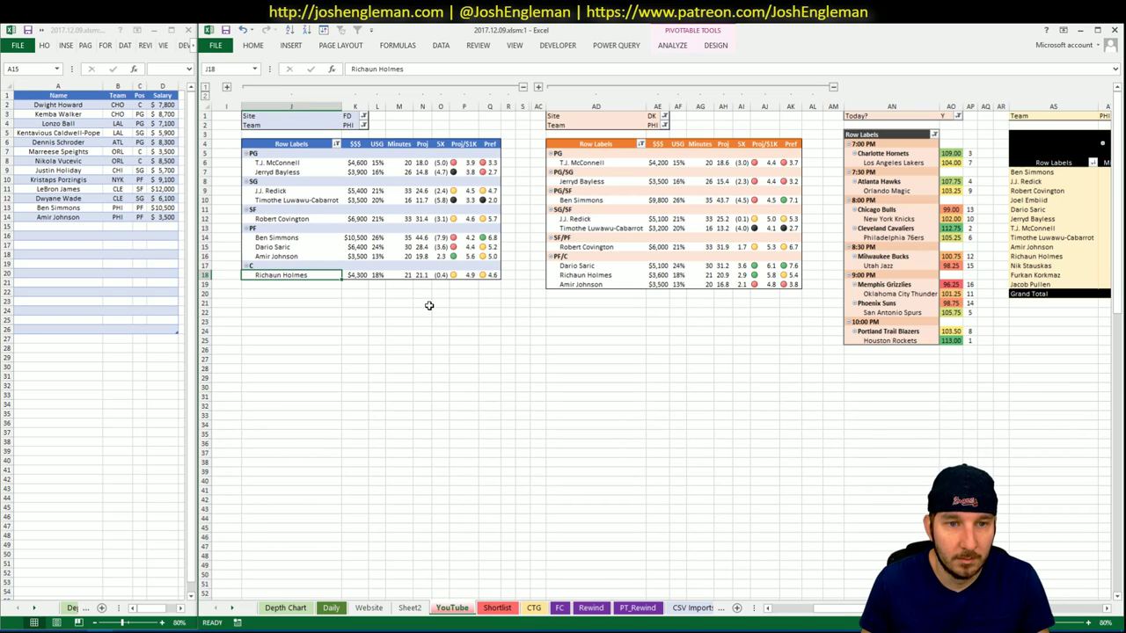
drag(819, 608, 849, 608)
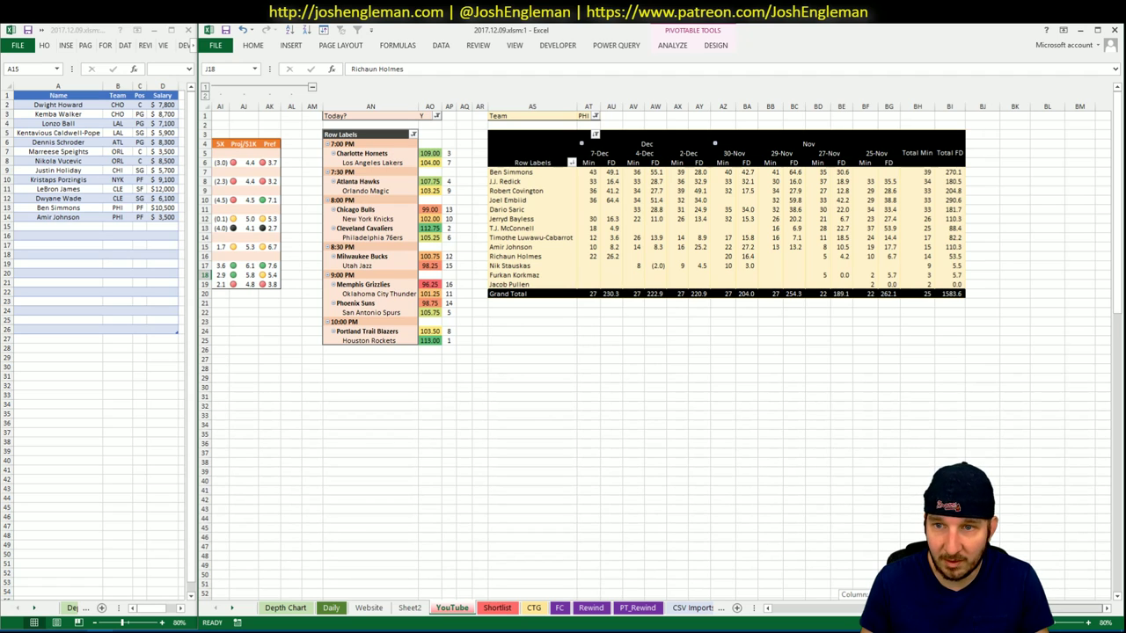
drag(849, 608, 774, 608)
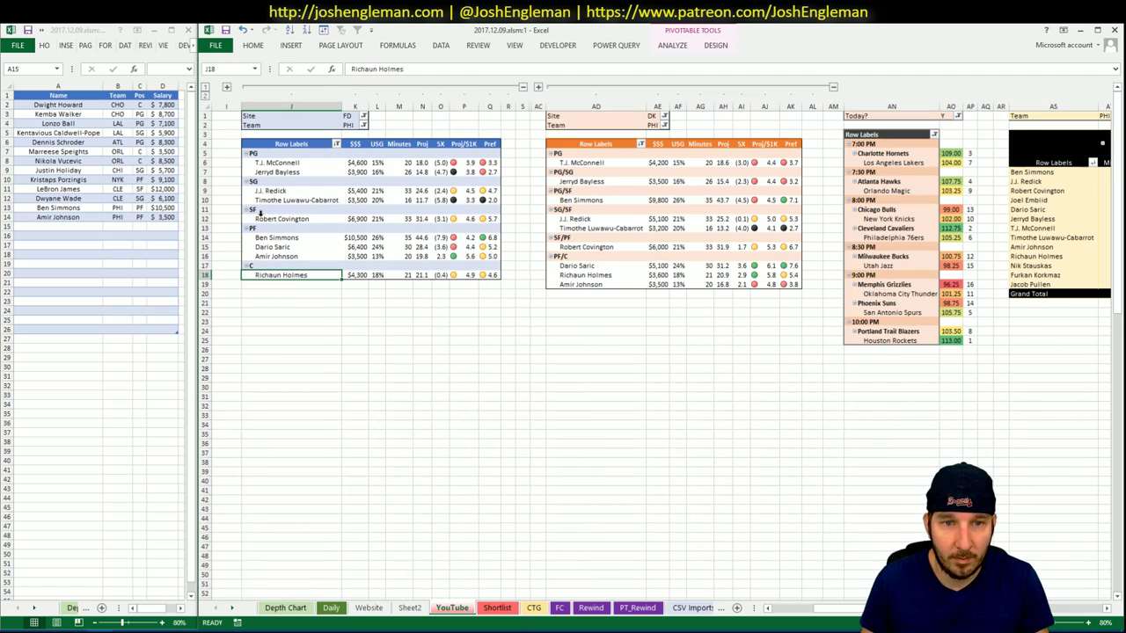
click(85, 228)
text(Dario Saric)
key(Return)
Set the FD position table's team filter to MIL.
click(620, 344)
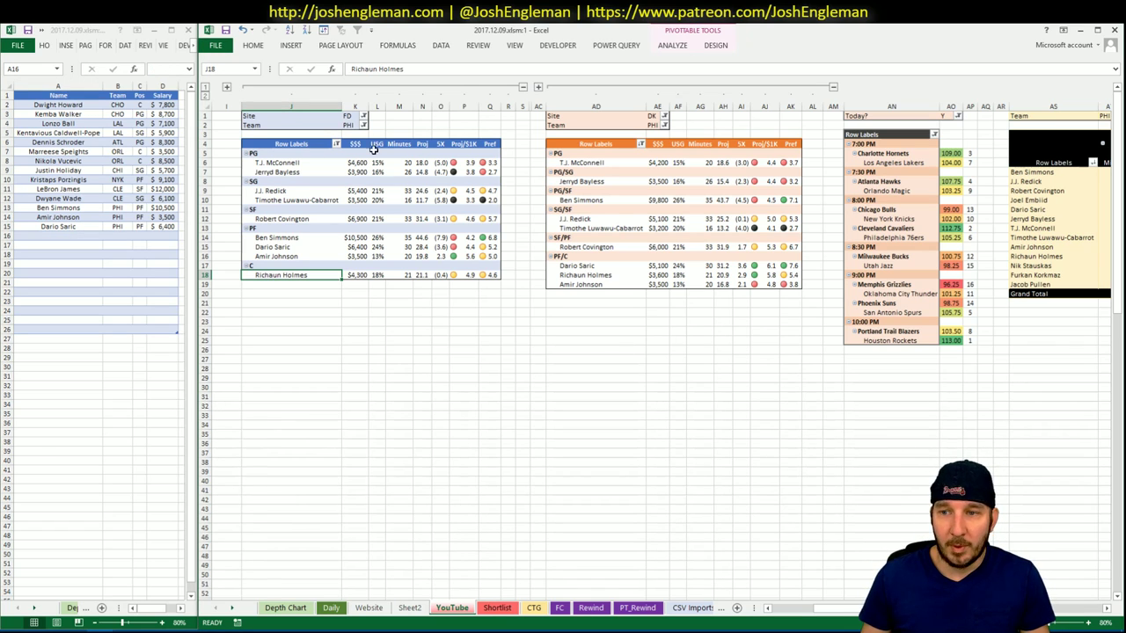
click(347, 125)
text(MIL)
key(Tab)
click(651, 125)
Set the DK table and minutes-history pivot team filters to MIL, then open the CTG sheet.
text(MIL)
key(Return)
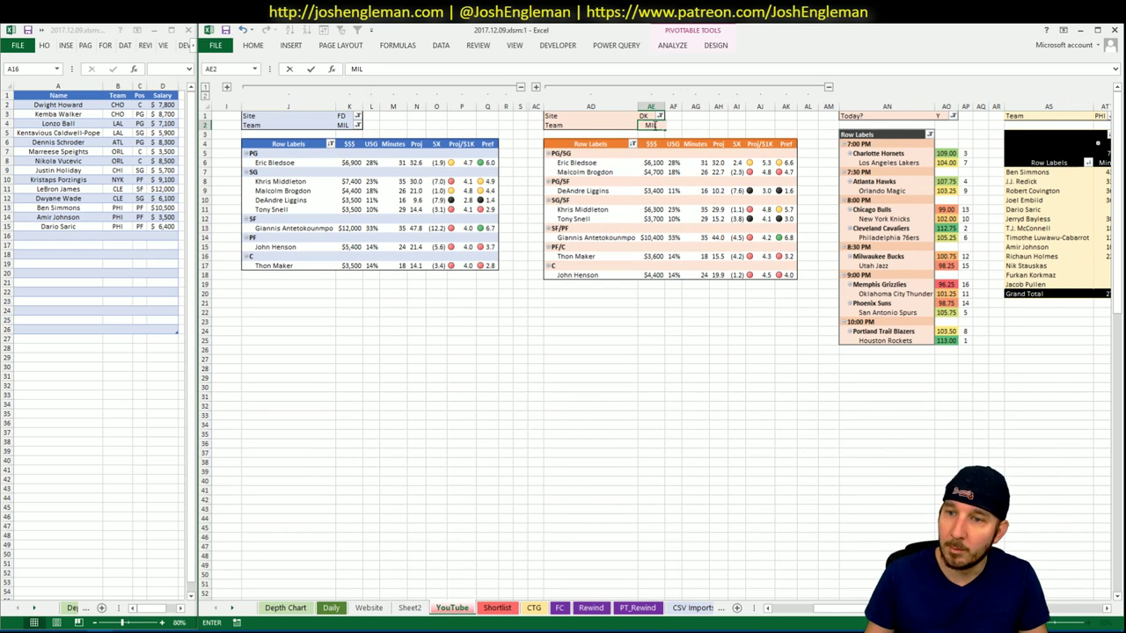
scroll(1097, 143, right, 5)
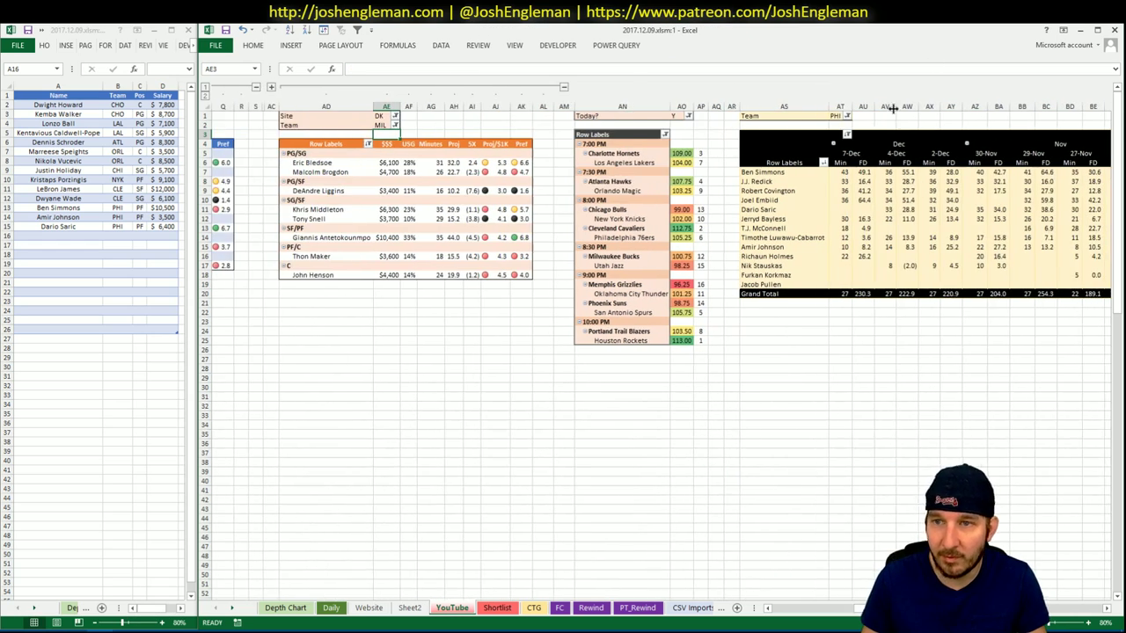
click(841, 115)
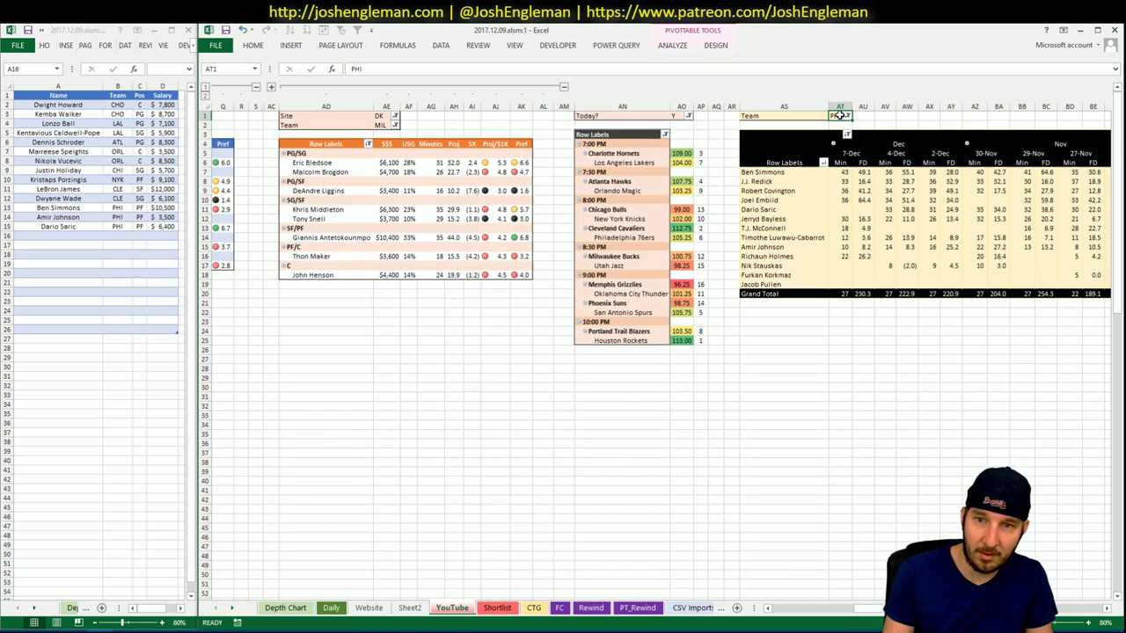
text(MIL)
key(Return)
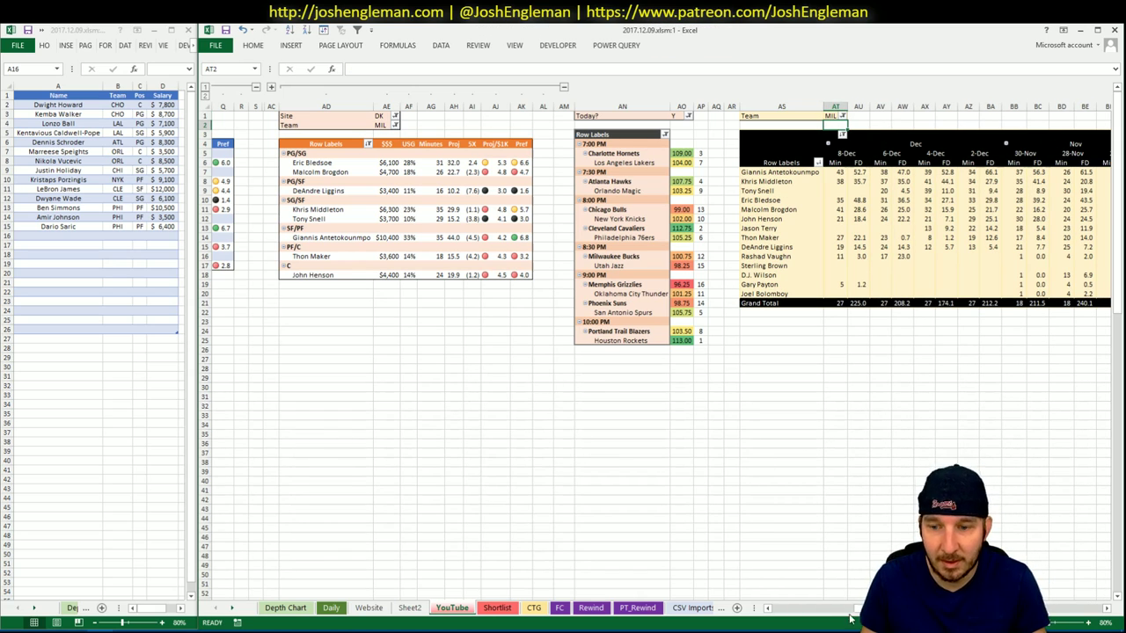
drag(858, 615, 805, 609)
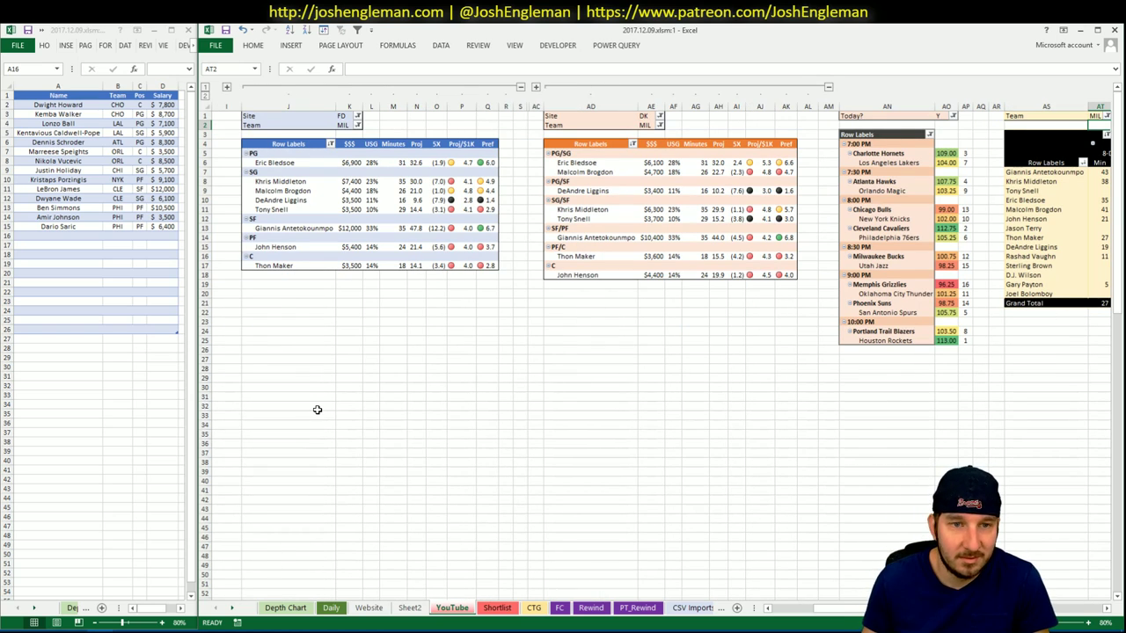
click(530, 611)
Set the CTG sheet's opponent cell to UTA.
click(326, 148)
text(UTA)
key(Return)
Open the Milwaukee Bucks page on Cleaning the Glass and select its Shooting: Frequency table.
click(44, 631)
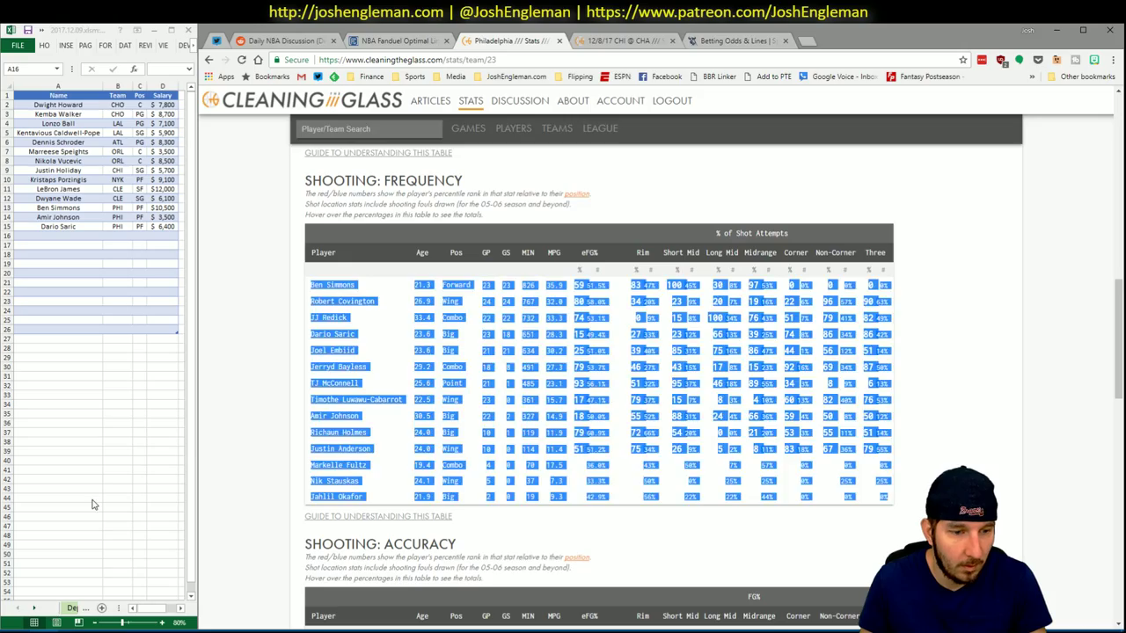
click(347, 128)
text(mil)
key(Down)
key(Return)
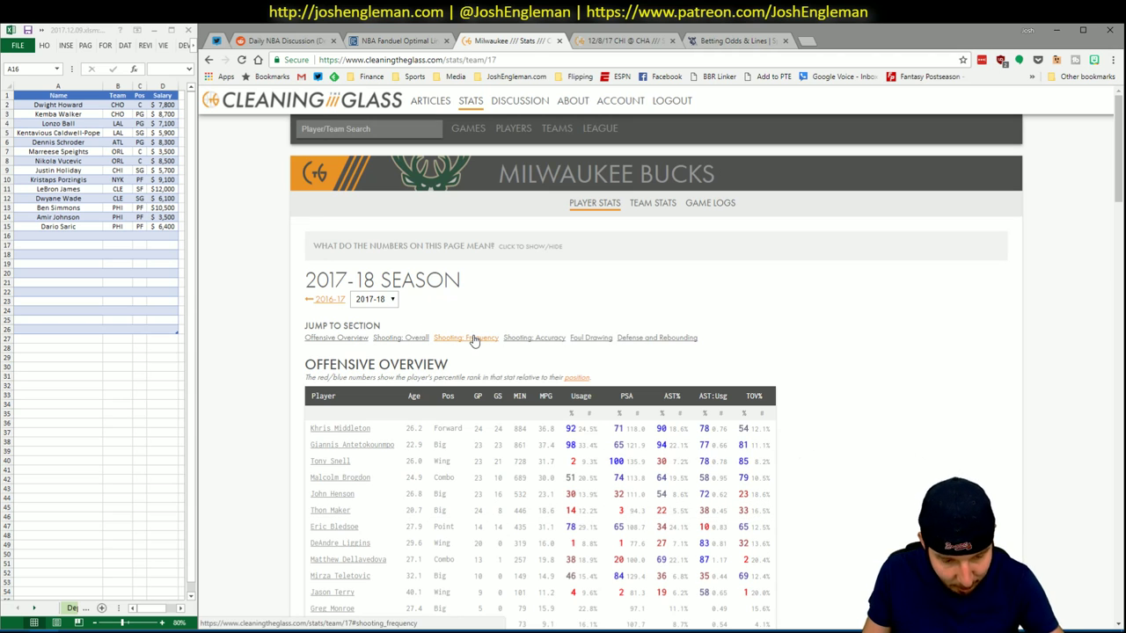
click(476, 341)
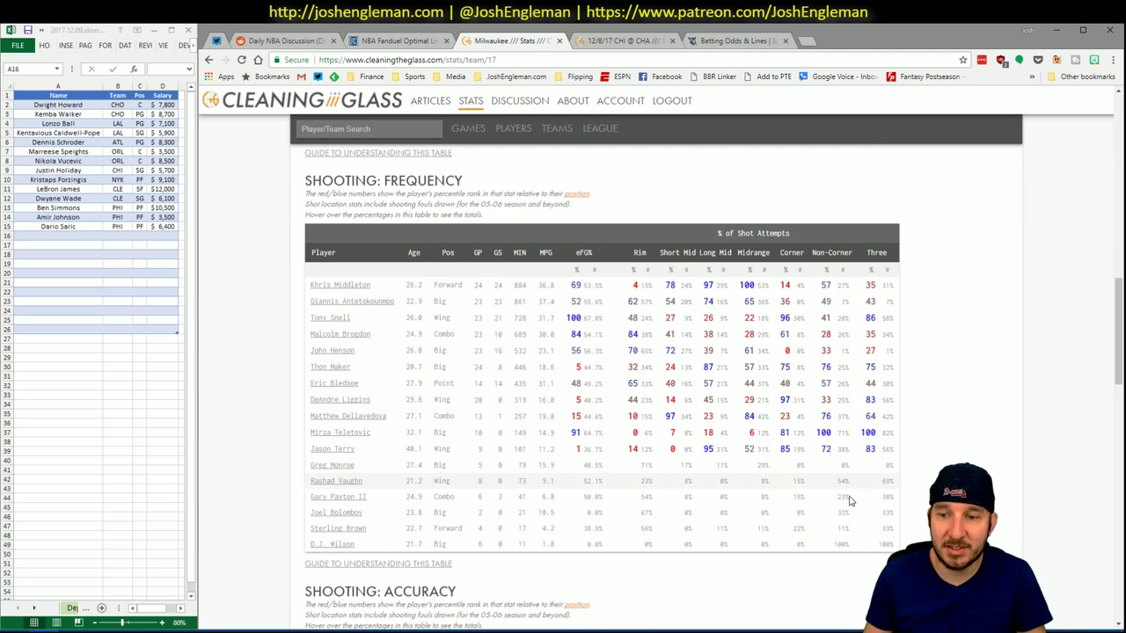
drag(893, 547, 311, 284)
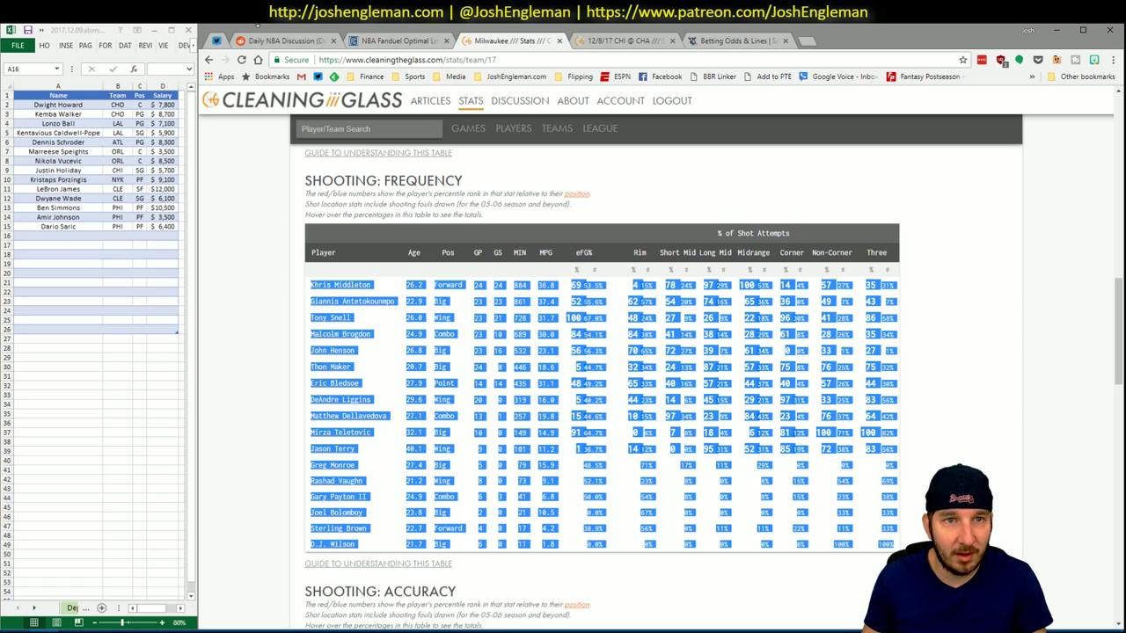
key(alt+Tab)
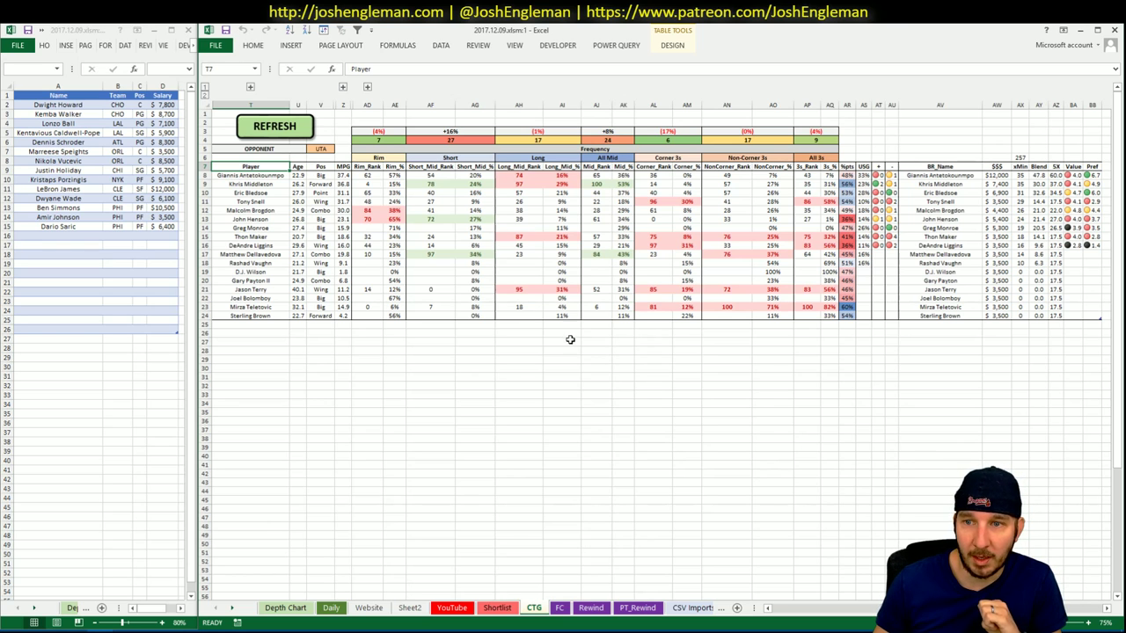
Add Giannis Antetokounmpo to shortlist row 16 on the YouTube sheet.
click(331, 607)
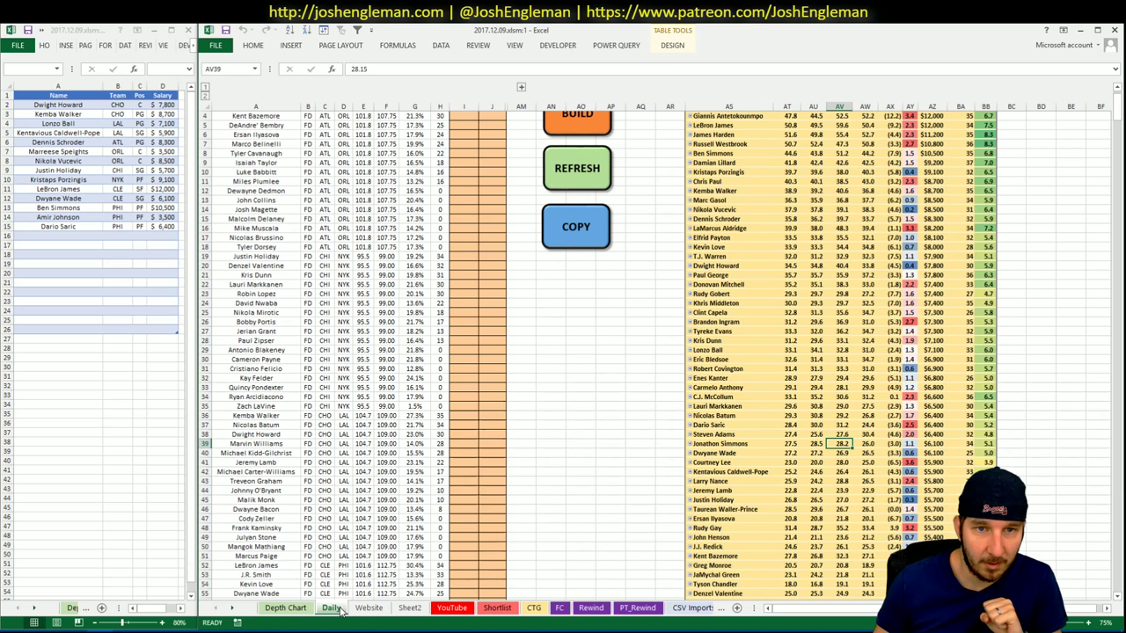
click(453, 608)
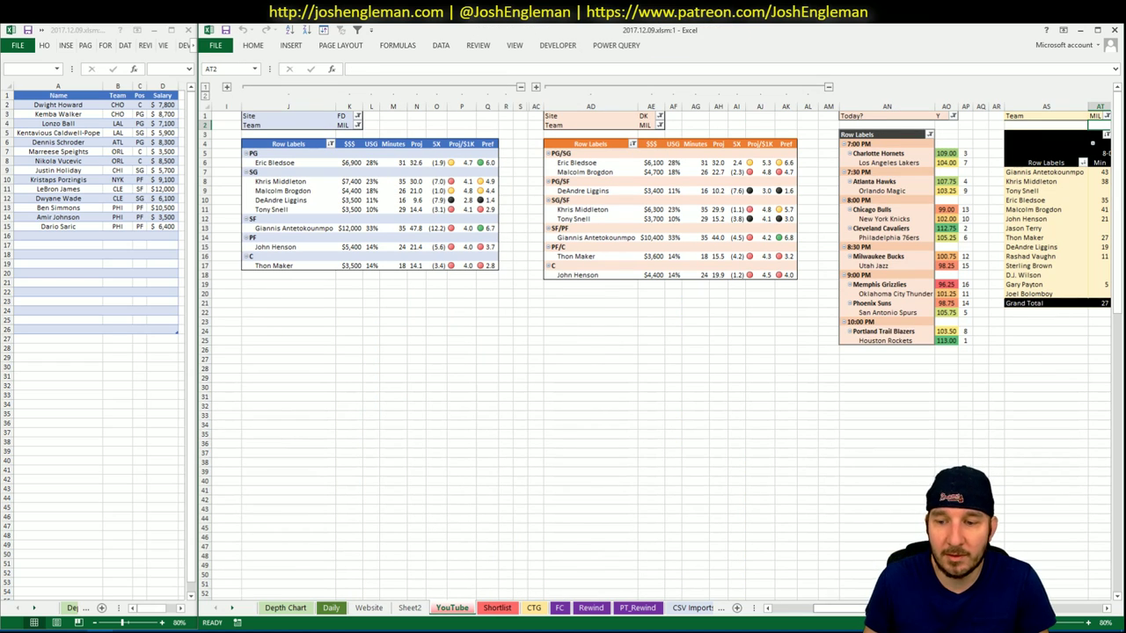
scroll(660, 352, right, 5)
scroll(853, 604, left, 5)
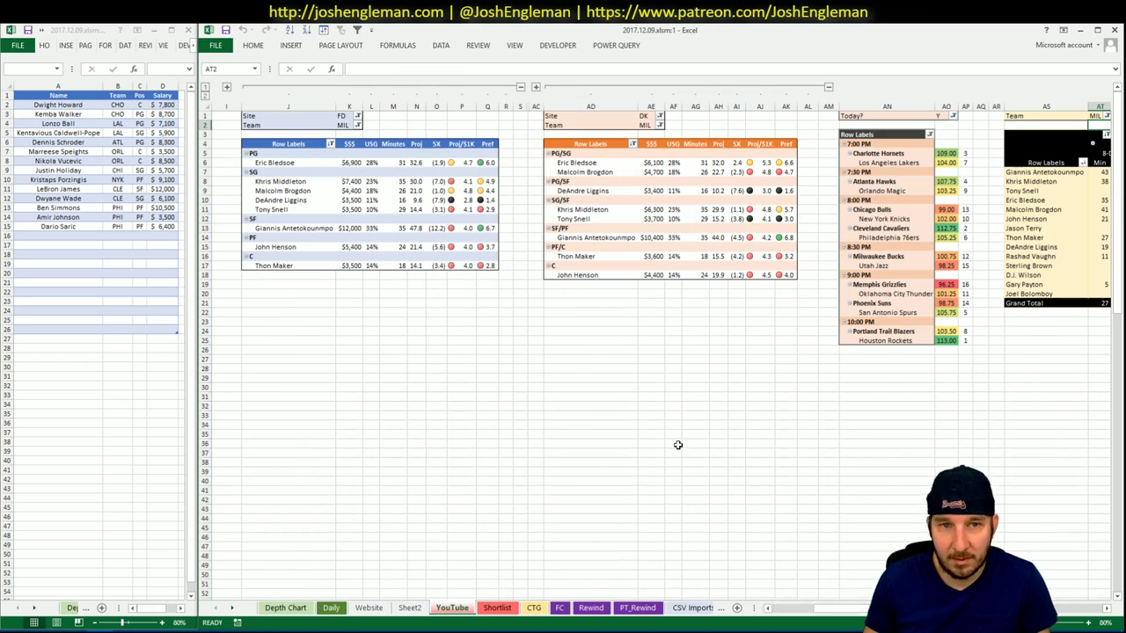
click(48, 244)
text(Giann)
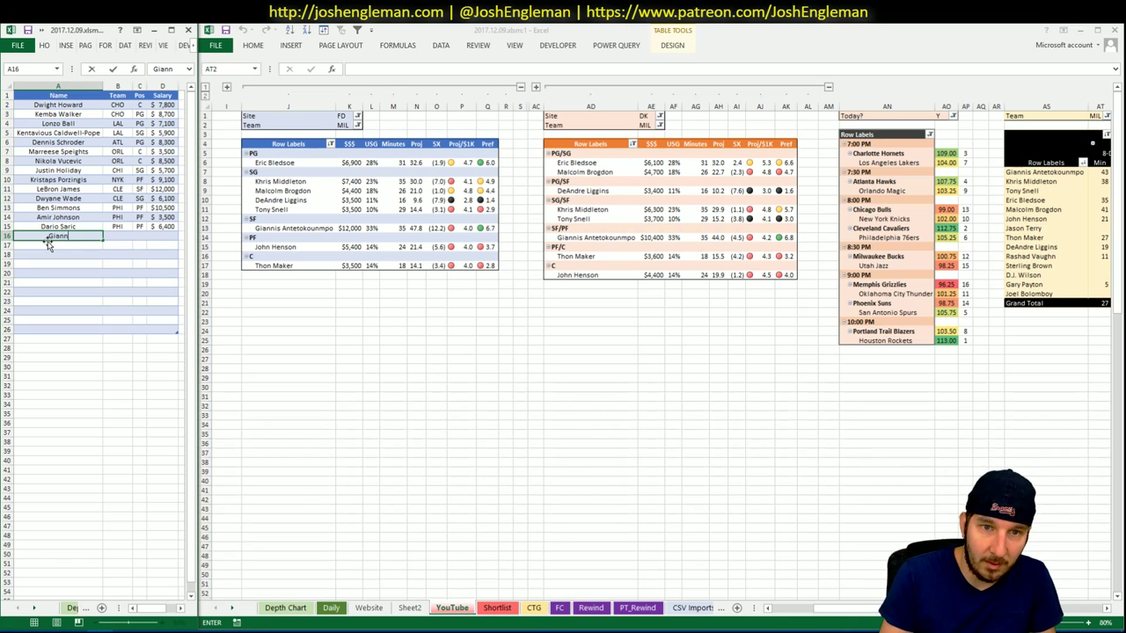
text(is Anteto)
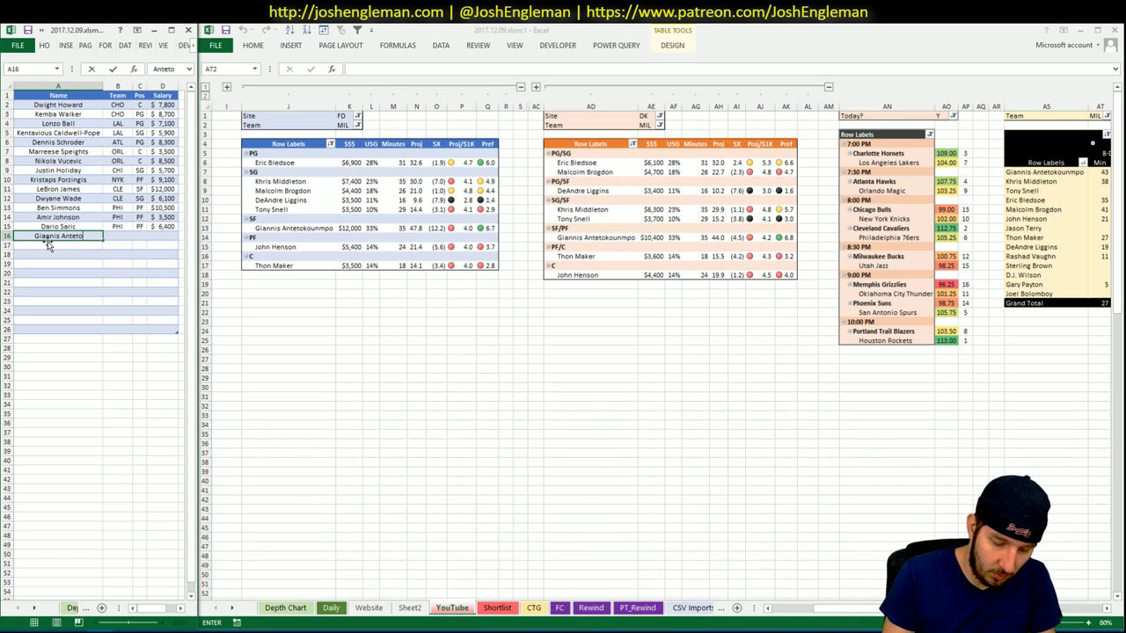
text(kounmpo)
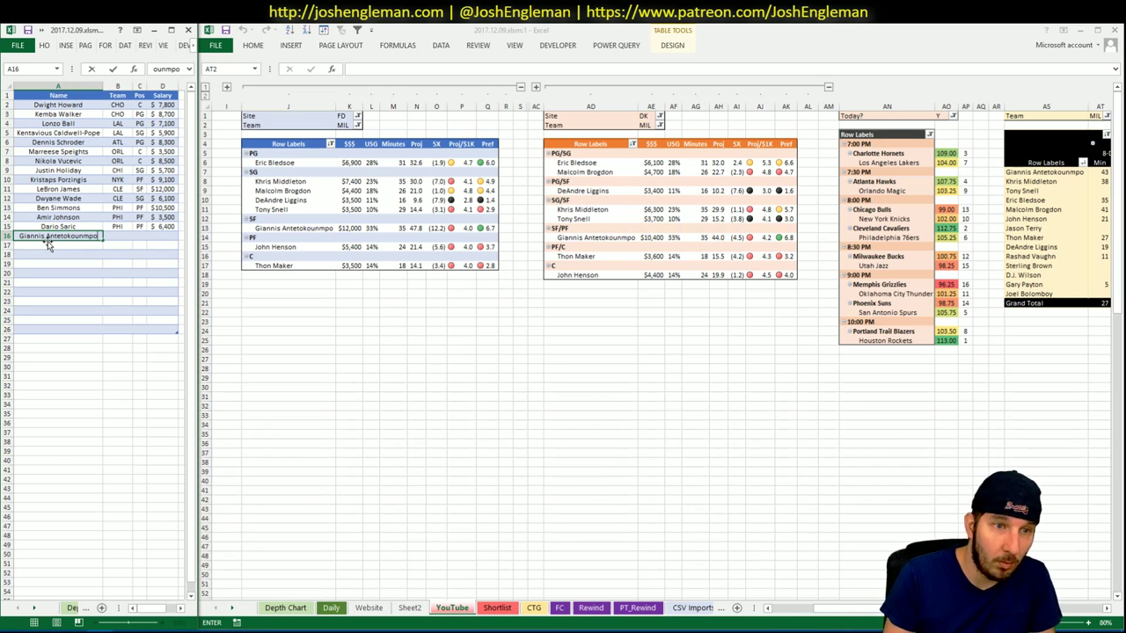
key(Return)
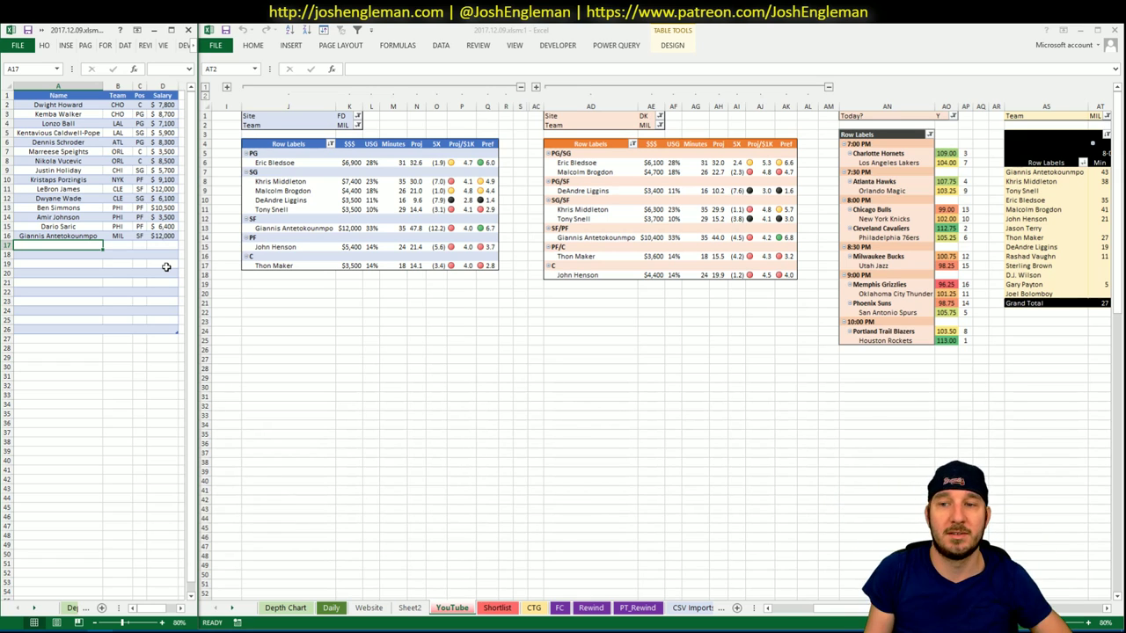
Browse the Milwaukee position tables and minutes pivot, returning to the top of the sheet.
click(659, 314)
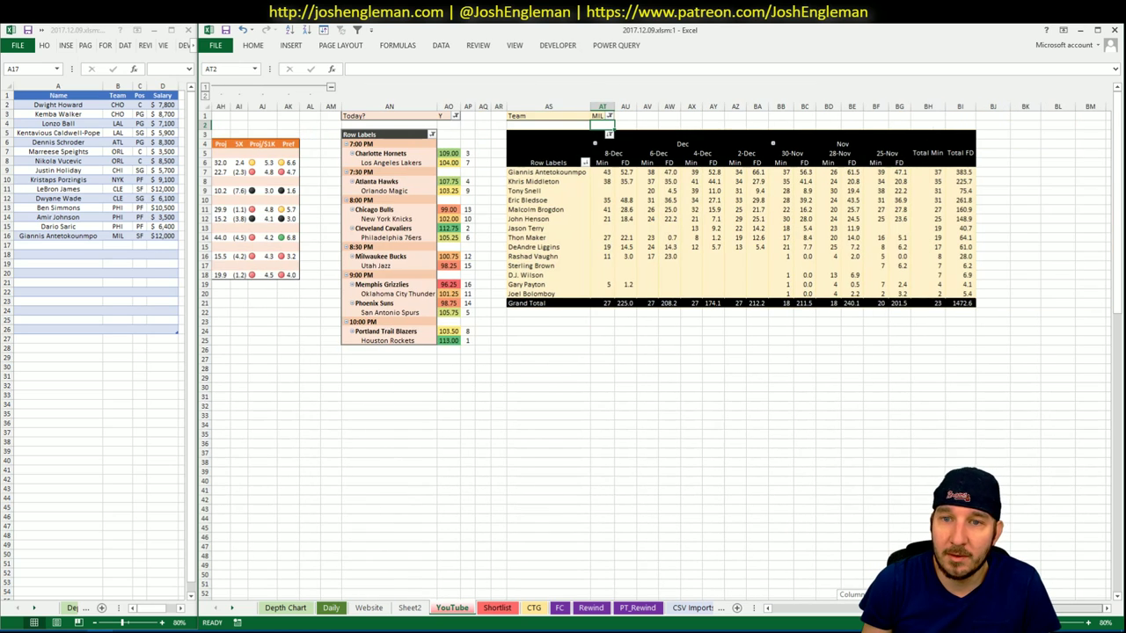
scroll(616, 352, down, 9)
click(227, 359)
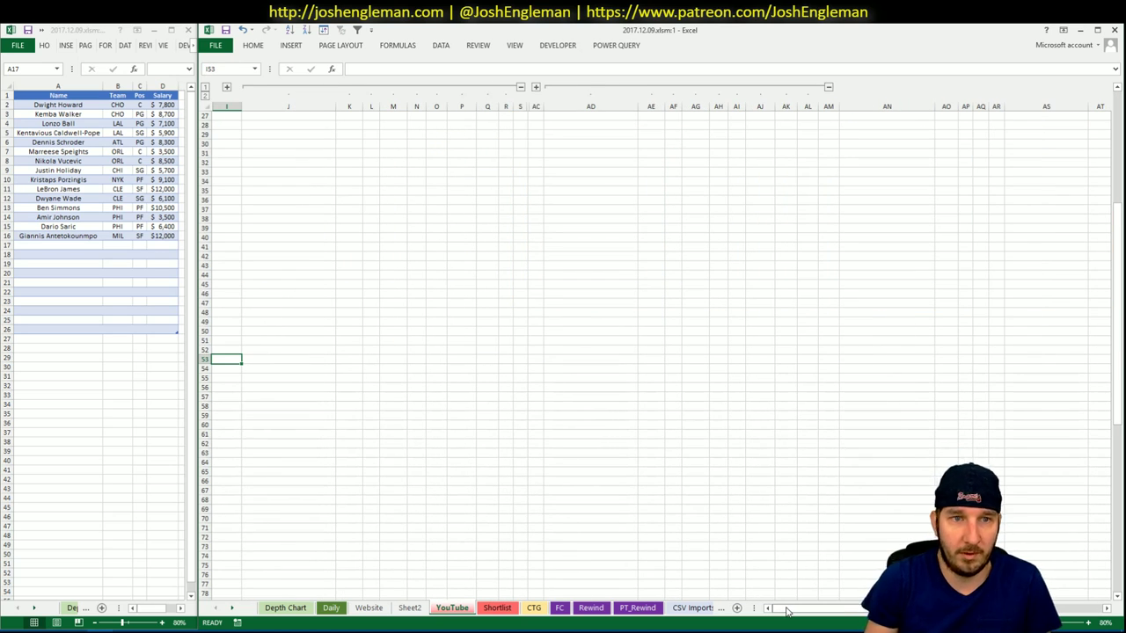
key(ctrl+Home)
scroll(660, 264, right, 8)
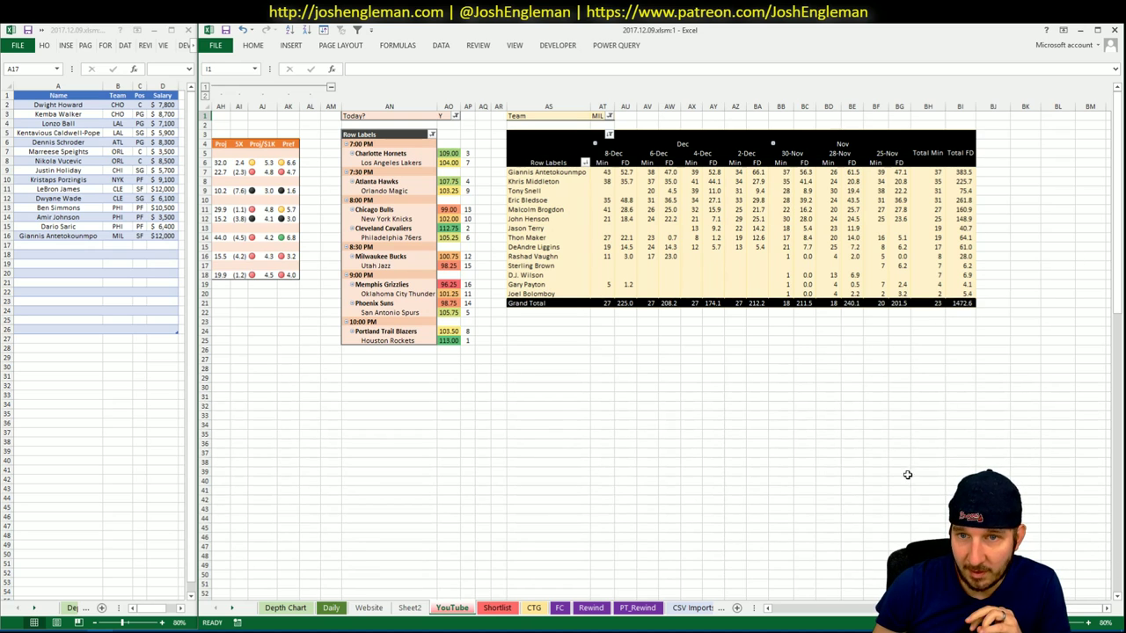
scroll(823, 616, left, 8)
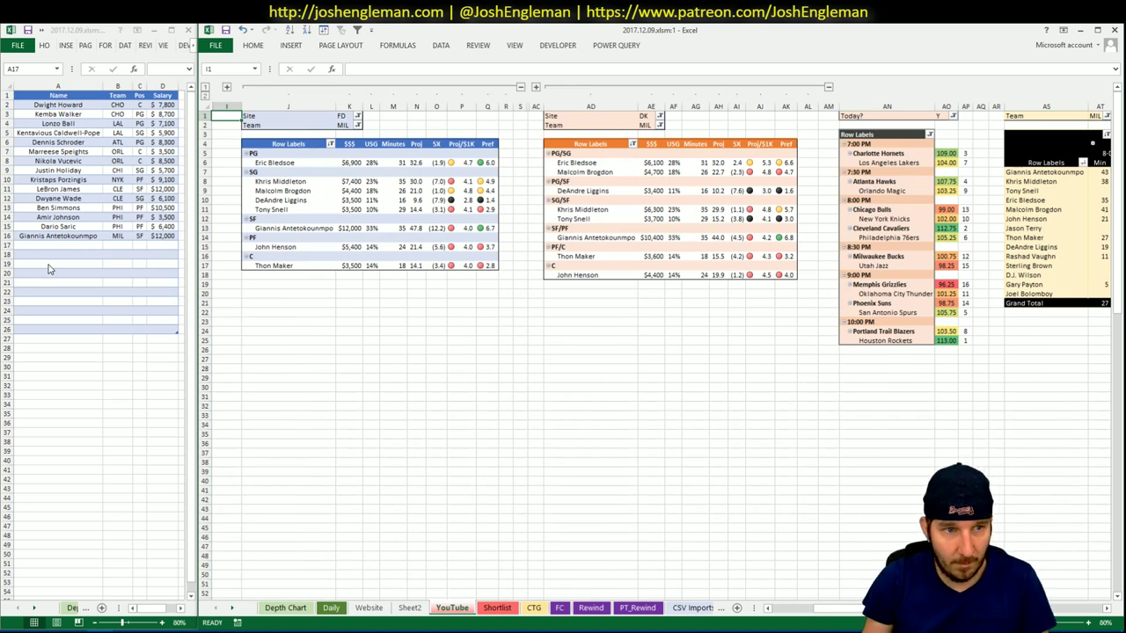
Add Khris Middleton and Eric Bledsoe to the shortlist.
click(53, 246)
text(Khris Middleton)
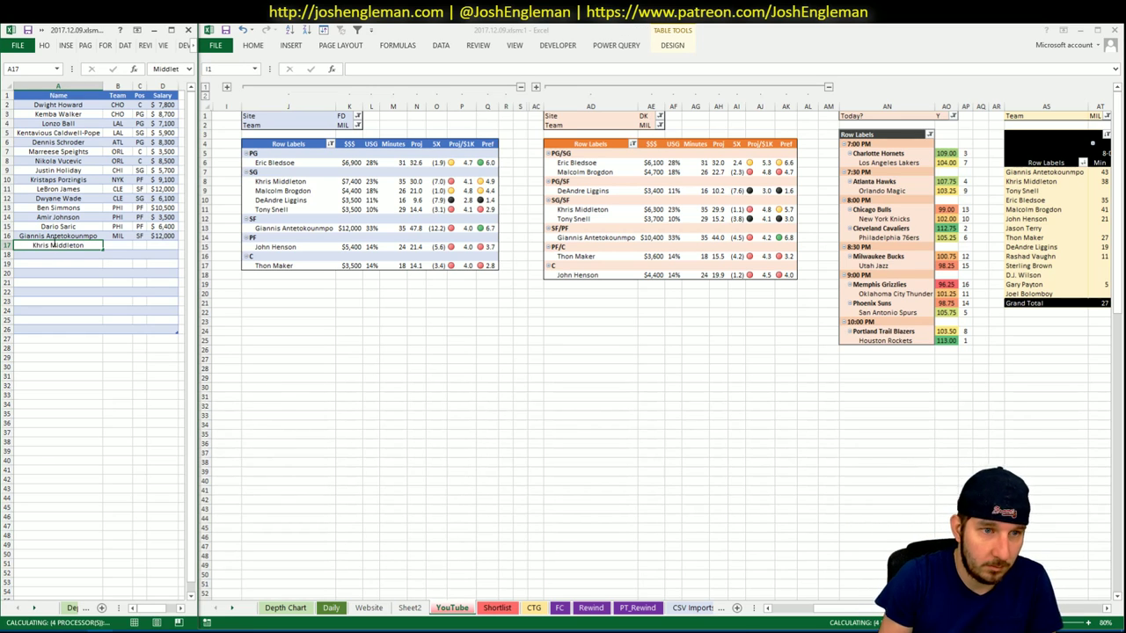
key(Return)
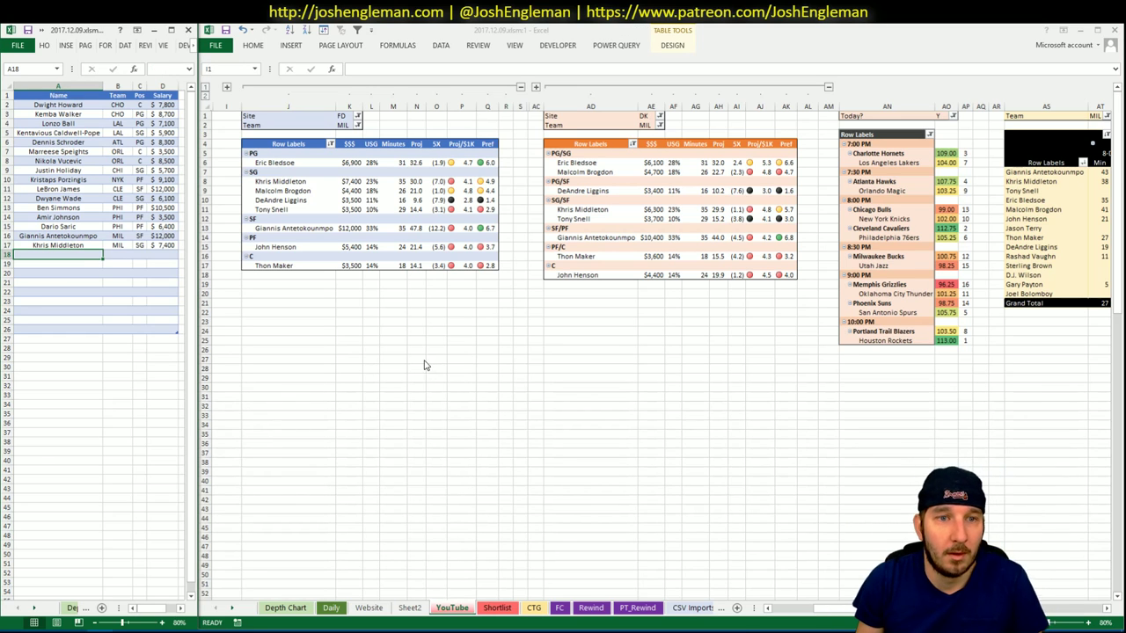
drag(843, 610, 857, 609)
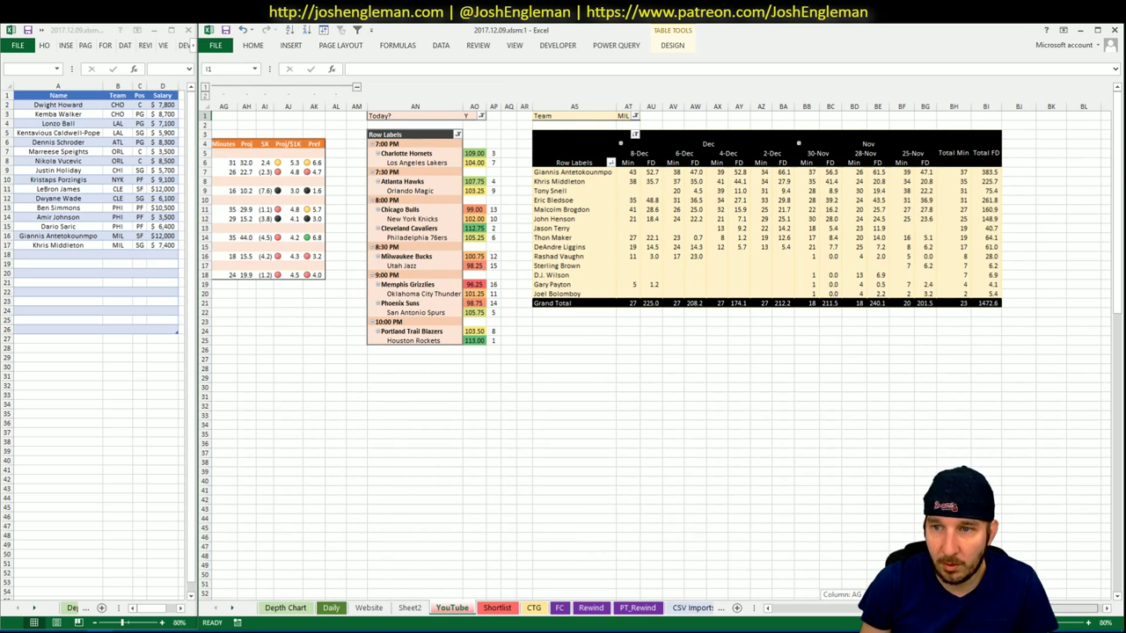
drag(858, 609, 566, 432)
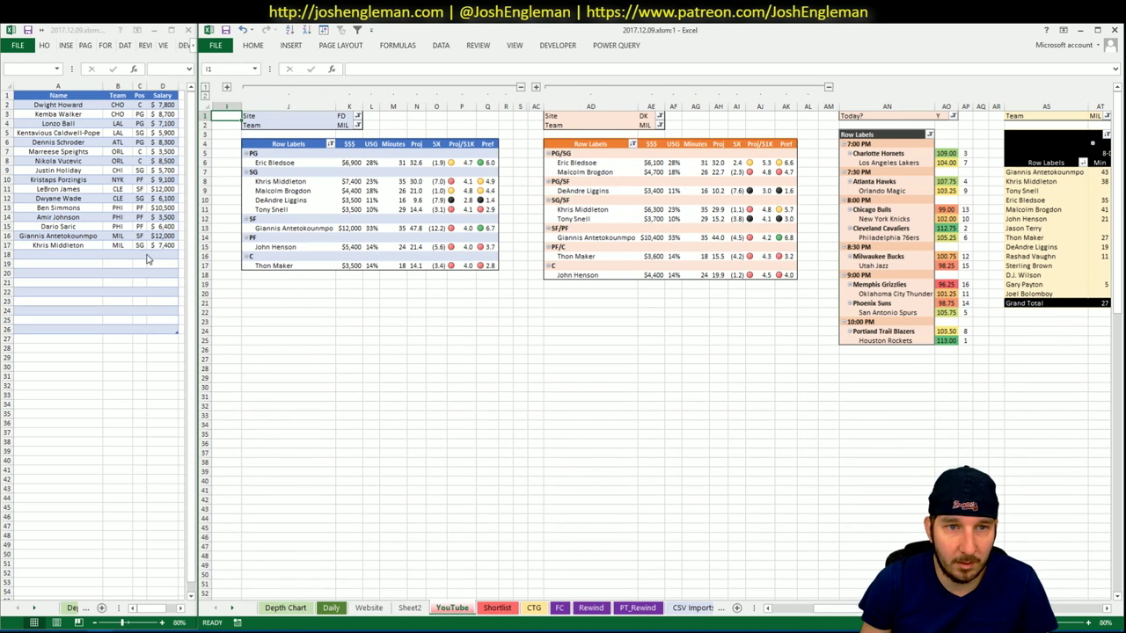
click(102, 277)
text(Eric)
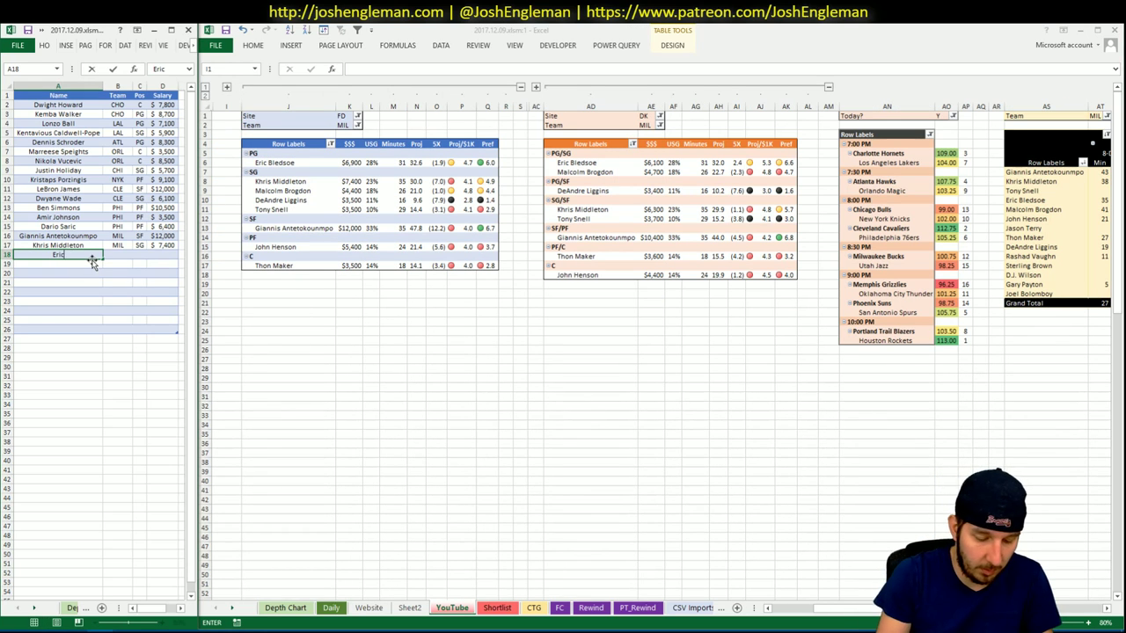
text( Bledsoe)
key(Return)
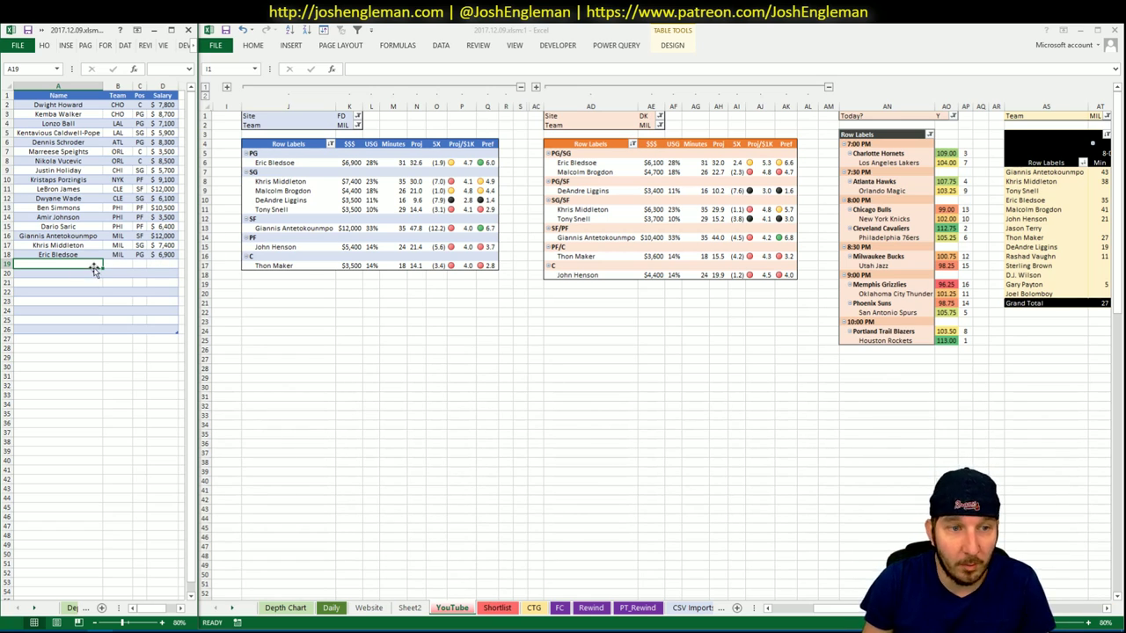
Switch the FD and DK position tables' team filters to UTA.
click(317, 314)
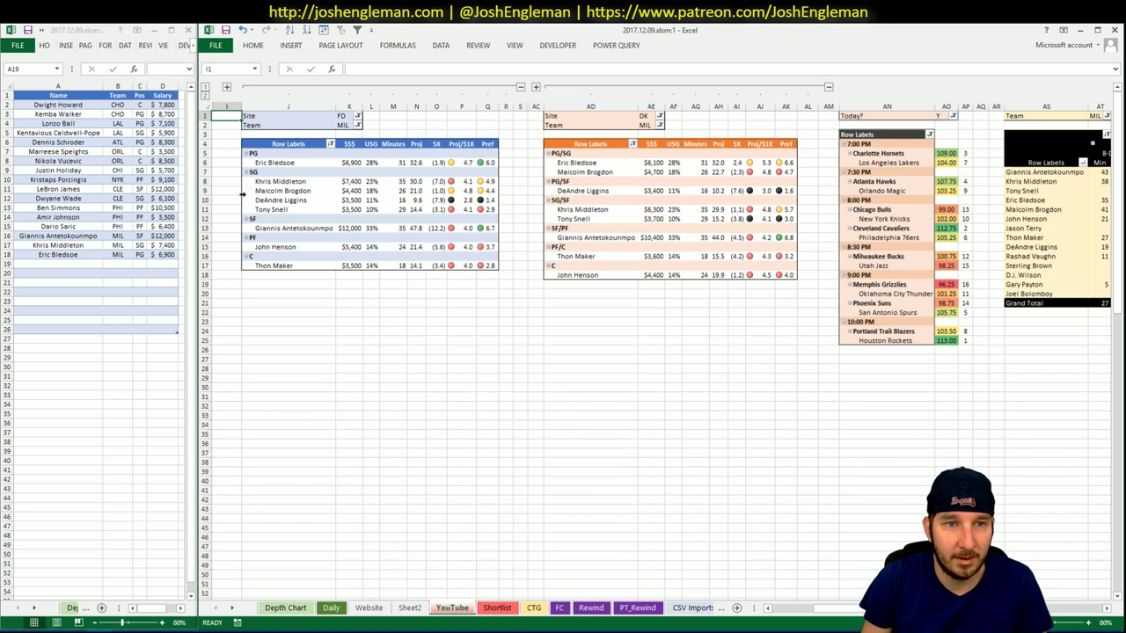
click(338, 334)
click(438, 322)
click(57, 264)
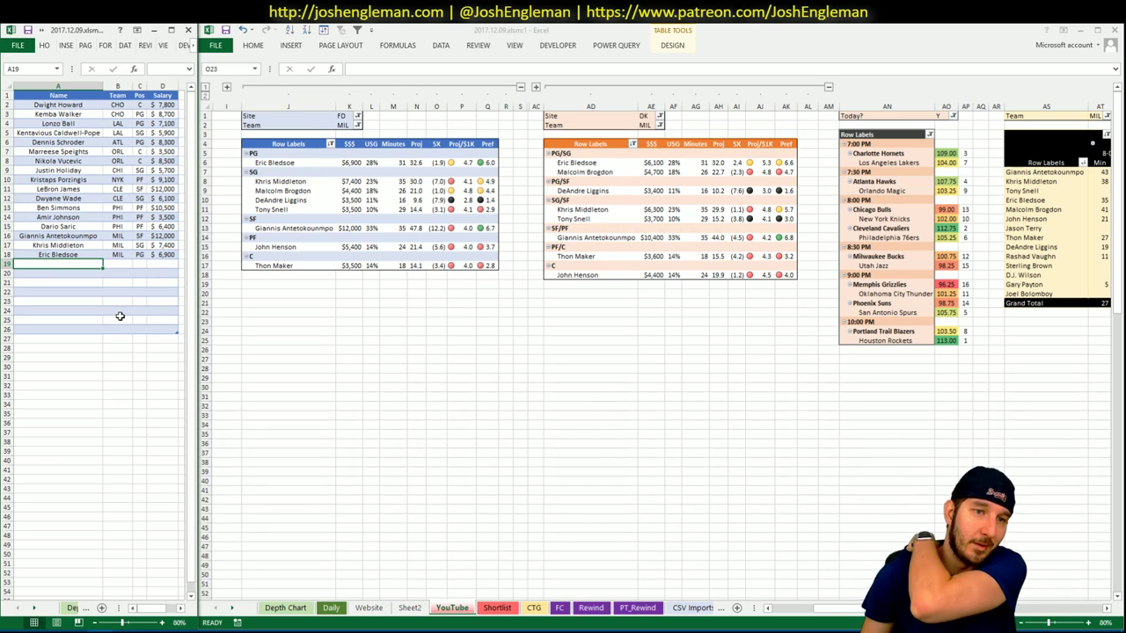
click(343, 125)
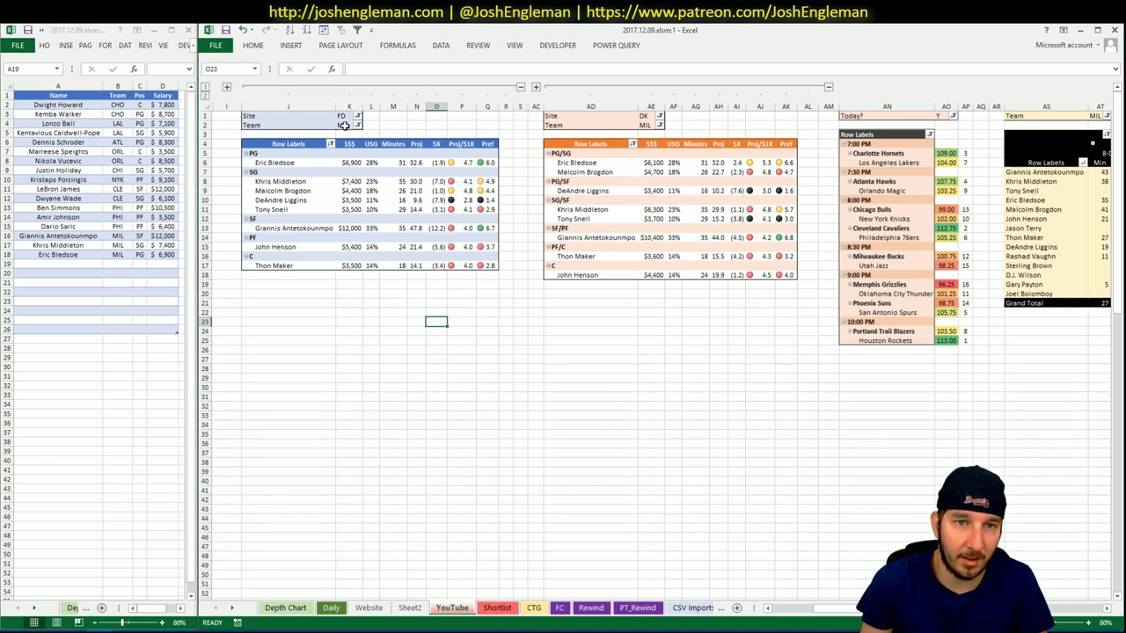
text(UTA)
key(Return)
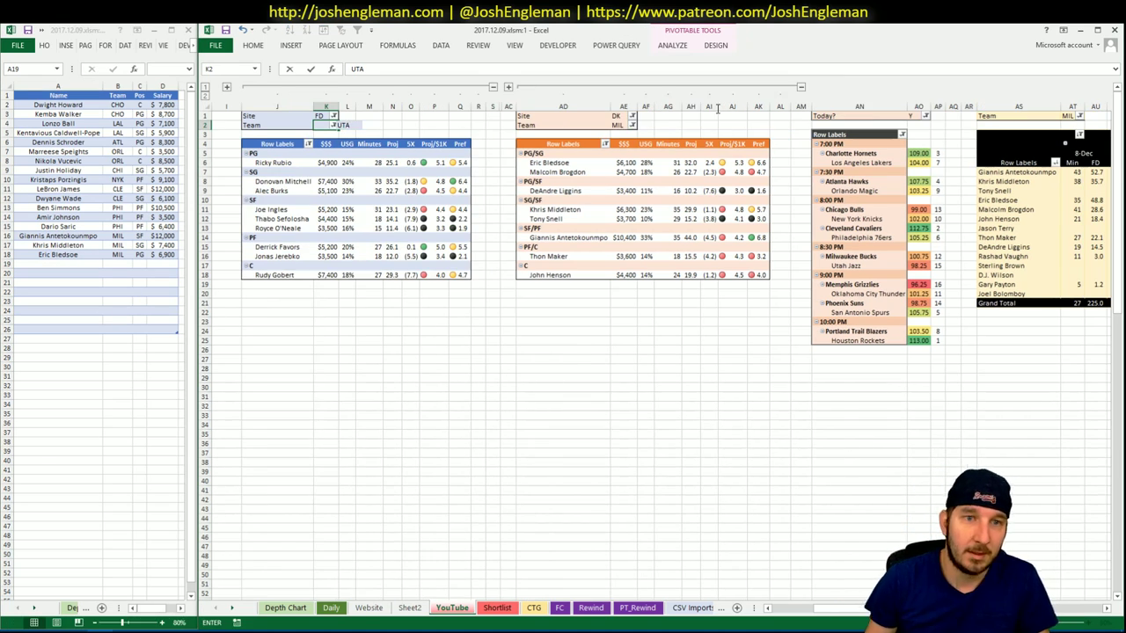
click(625, 125)
text(UTA)
key(Return)
click(1043, 117)
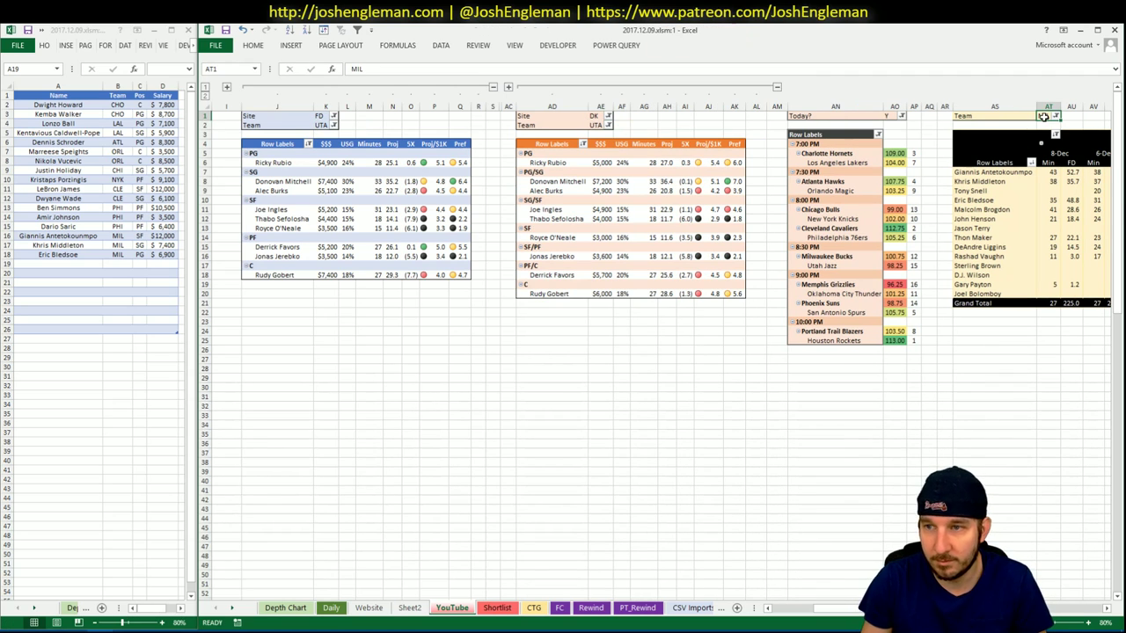
Set the minutes table's team filter to UTA and the CTG opponent to MIL.
text(UTA)
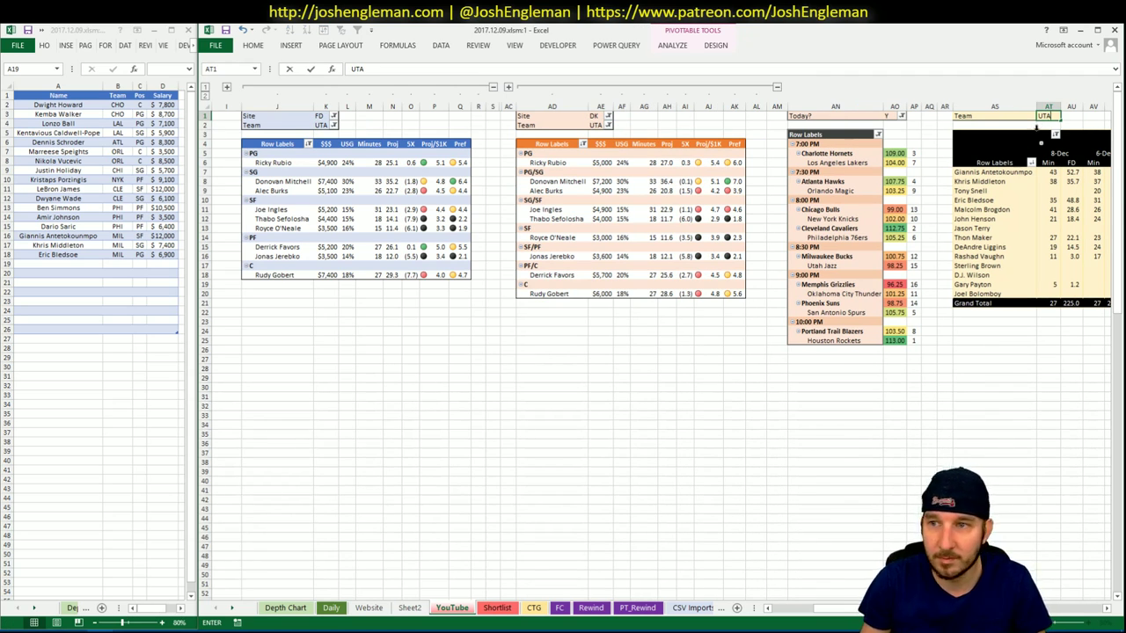
key(Return)
click(534, 608)
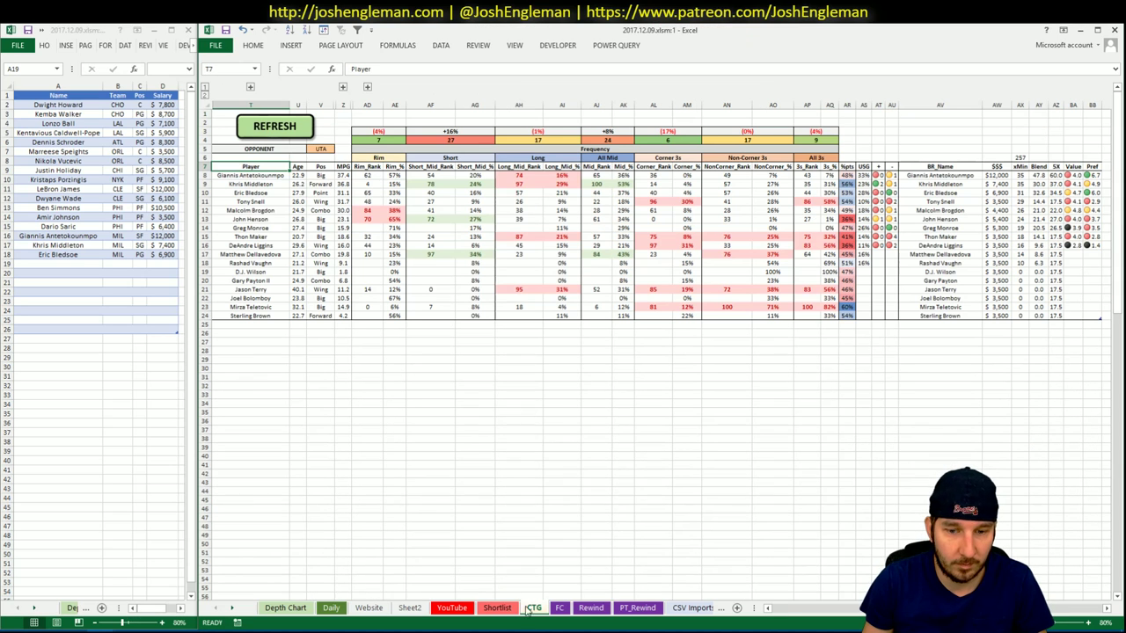
click(320, 149)
text(MIL)
key(Return)
Open the Utah Jazz page on Cleaning the Glass and select its Shooting: Frequency table.
key(alt+Tab)
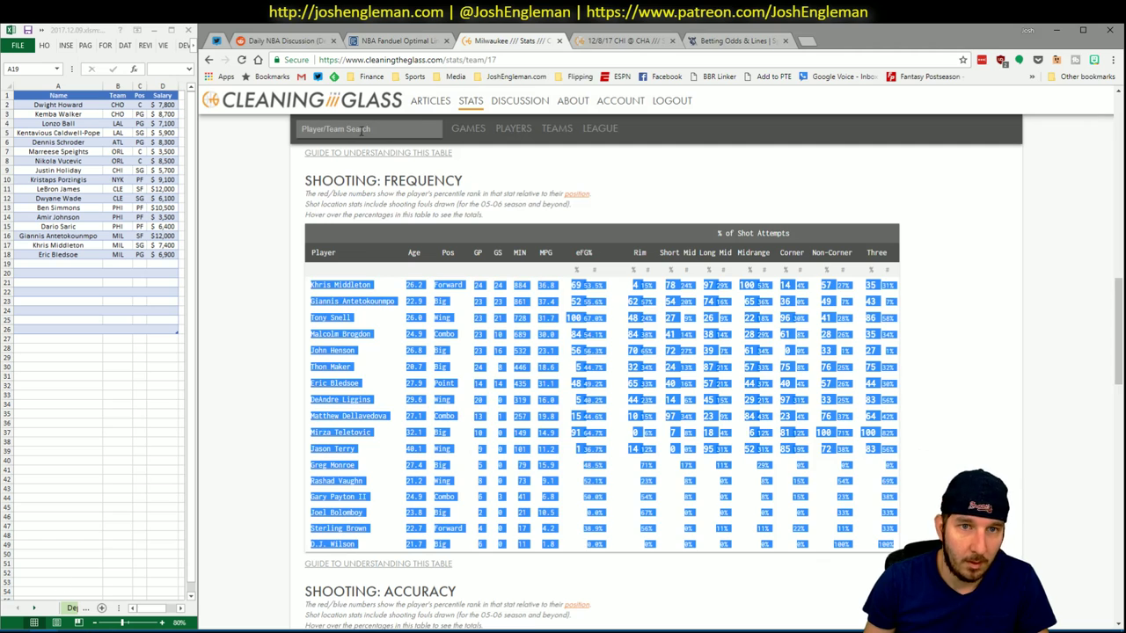
click(356, 132)
text(utah)
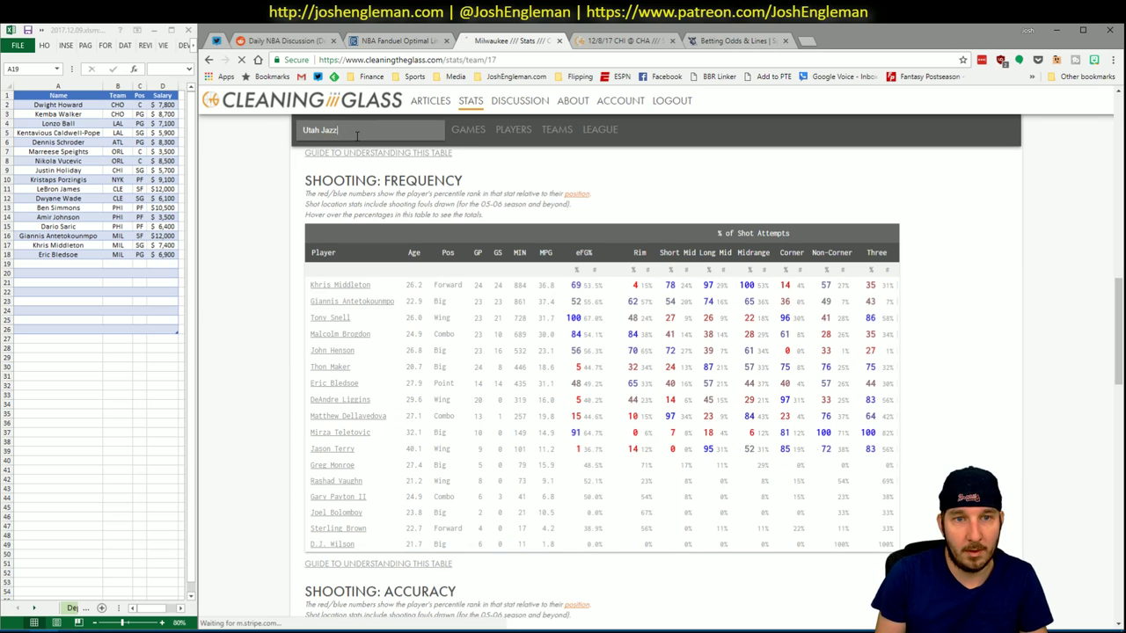
key(Return)
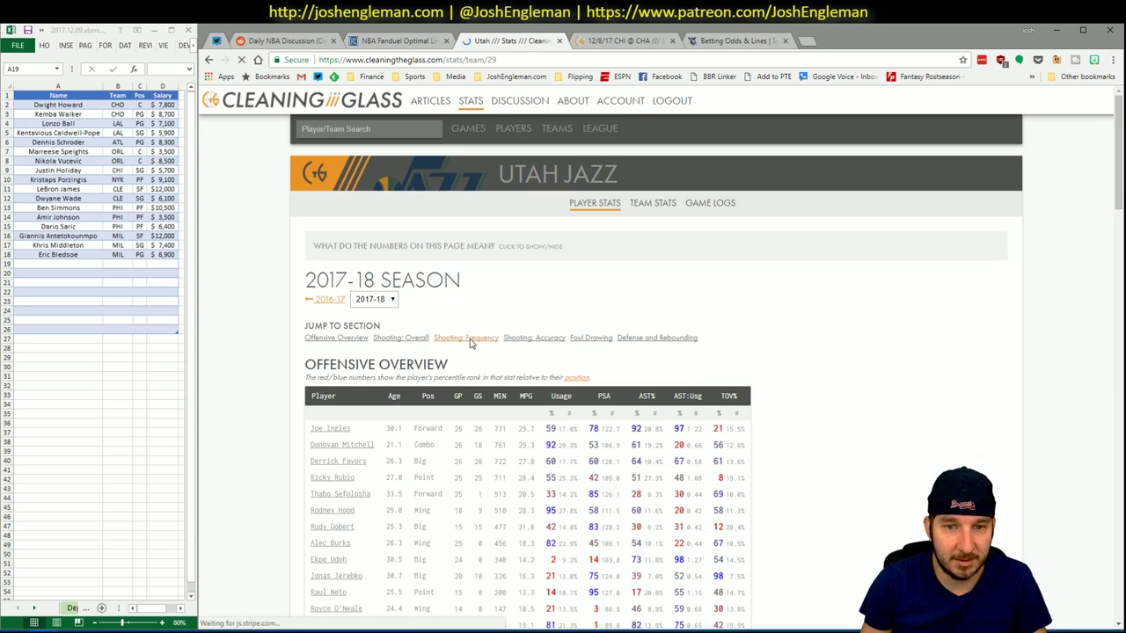
scroll(909, 436, down, 6)
drag(858, 519, 309, 287)
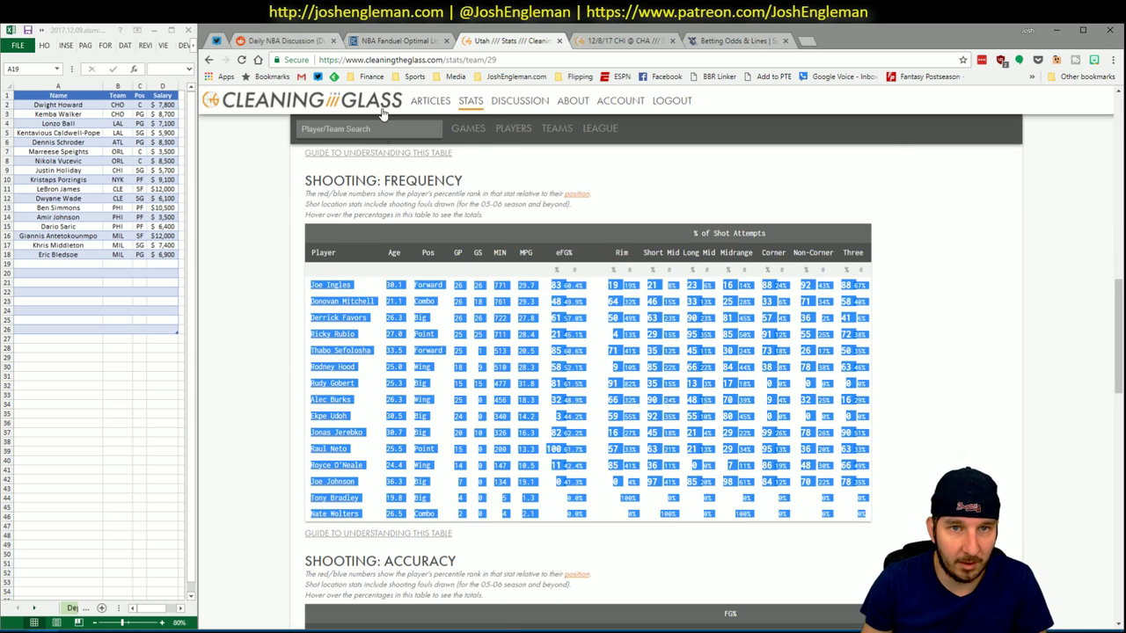
key(alt+Tab)
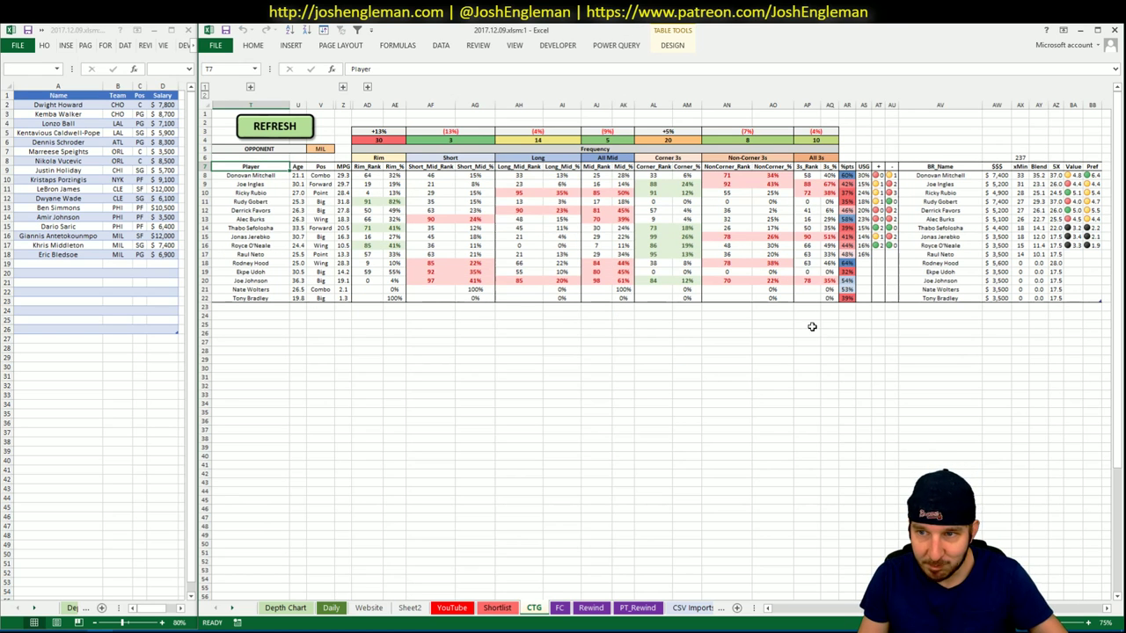
Filter Fantasy Cruncher to centers and review Rudy Gobert's news and game log.
key(alt+Tab)
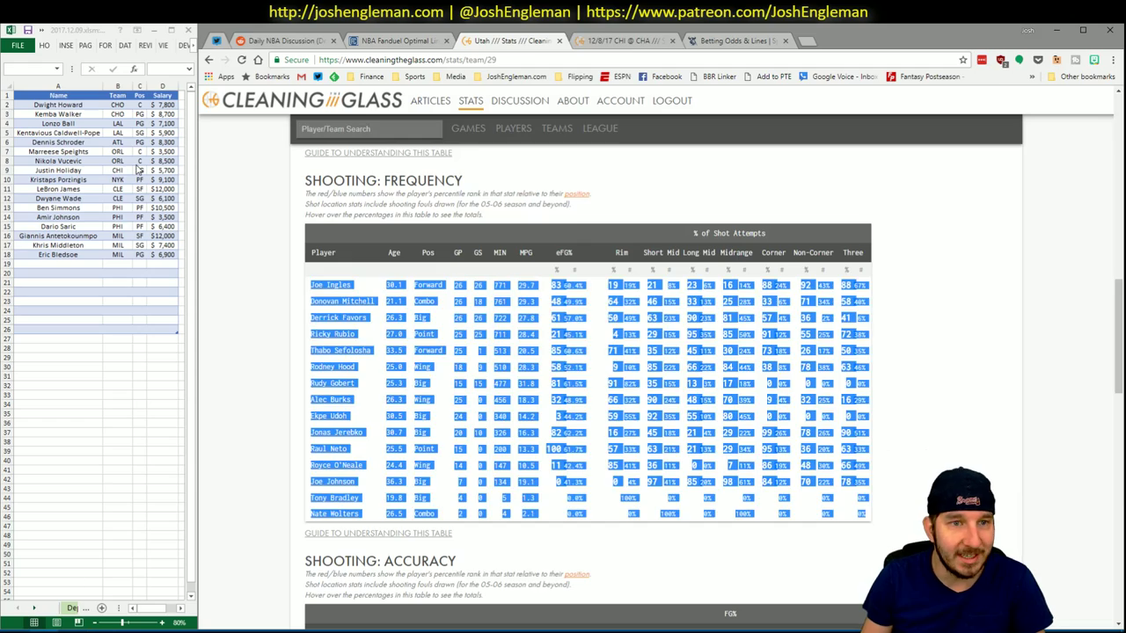
click(427, 41)
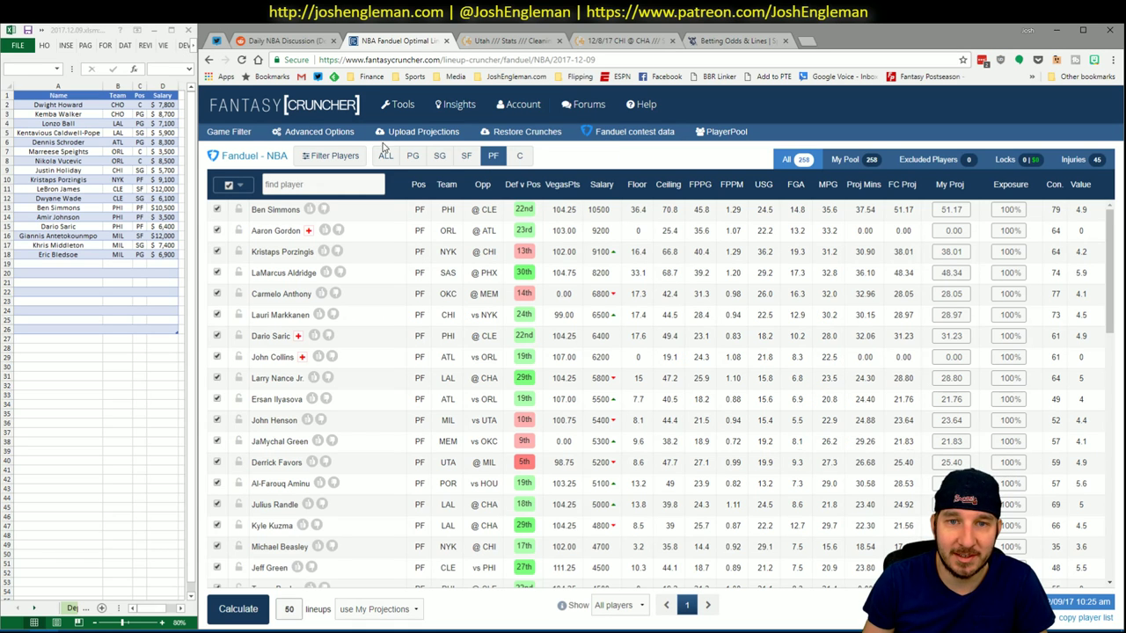
click(528, 162)
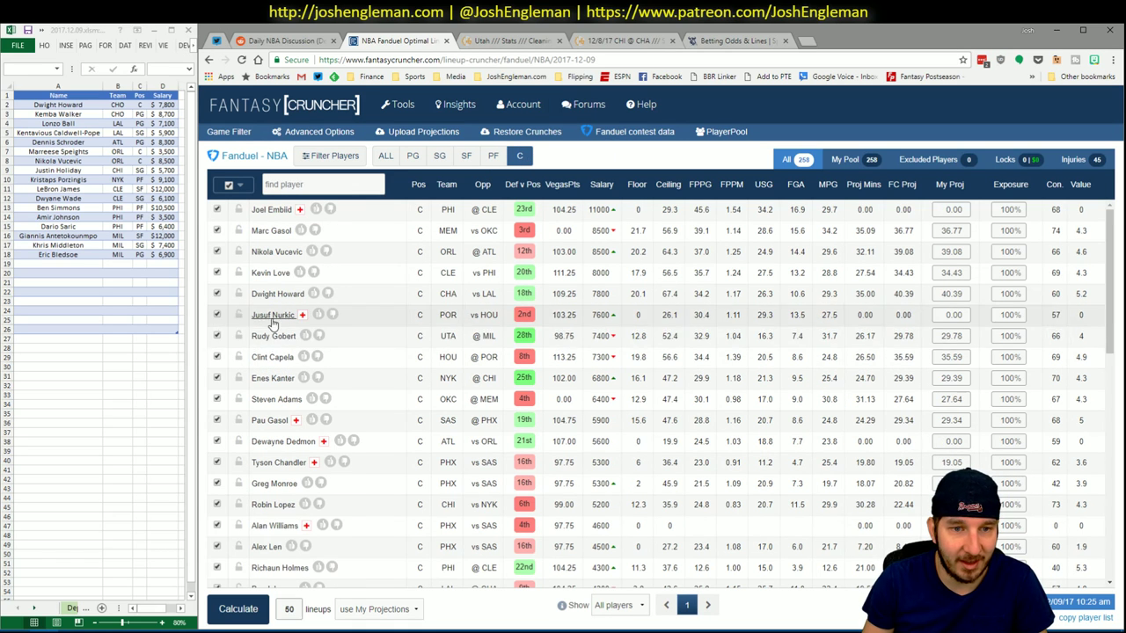
click(269, 336)
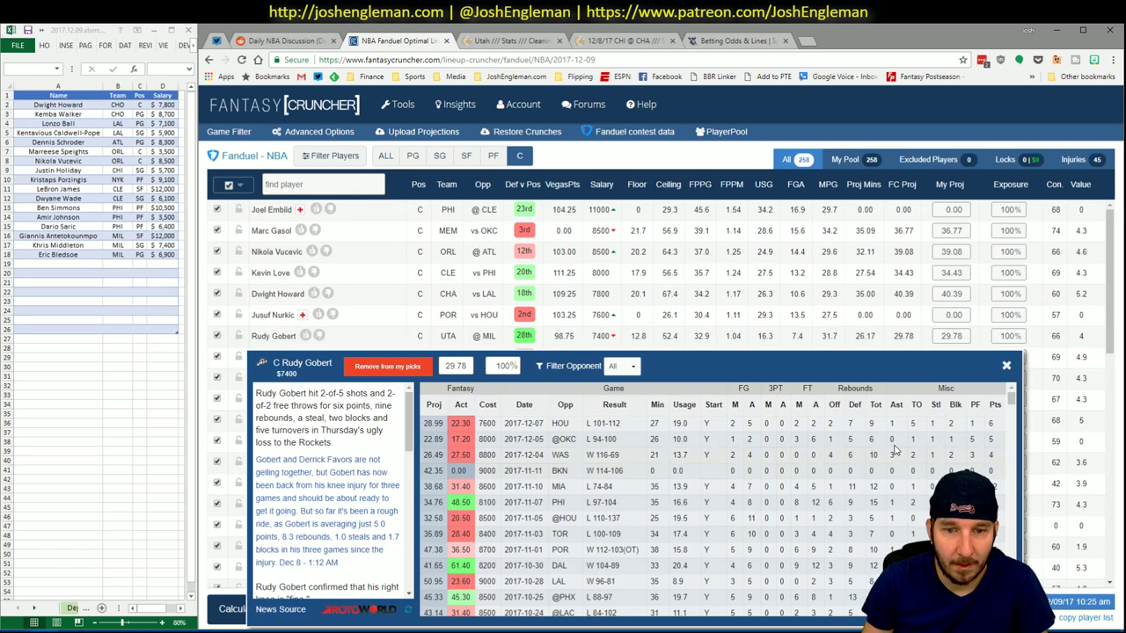
click(1006, 366)
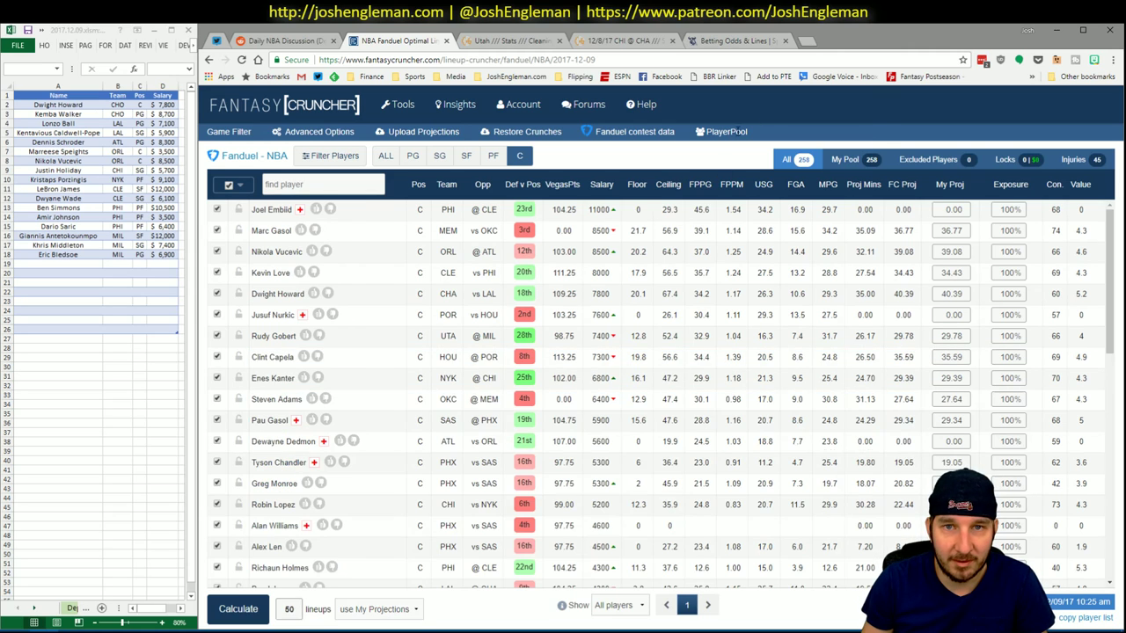
Review Donovan Mitchell's news and game log, then return to Excel's YouTube sheet.
key(alt+Tab)
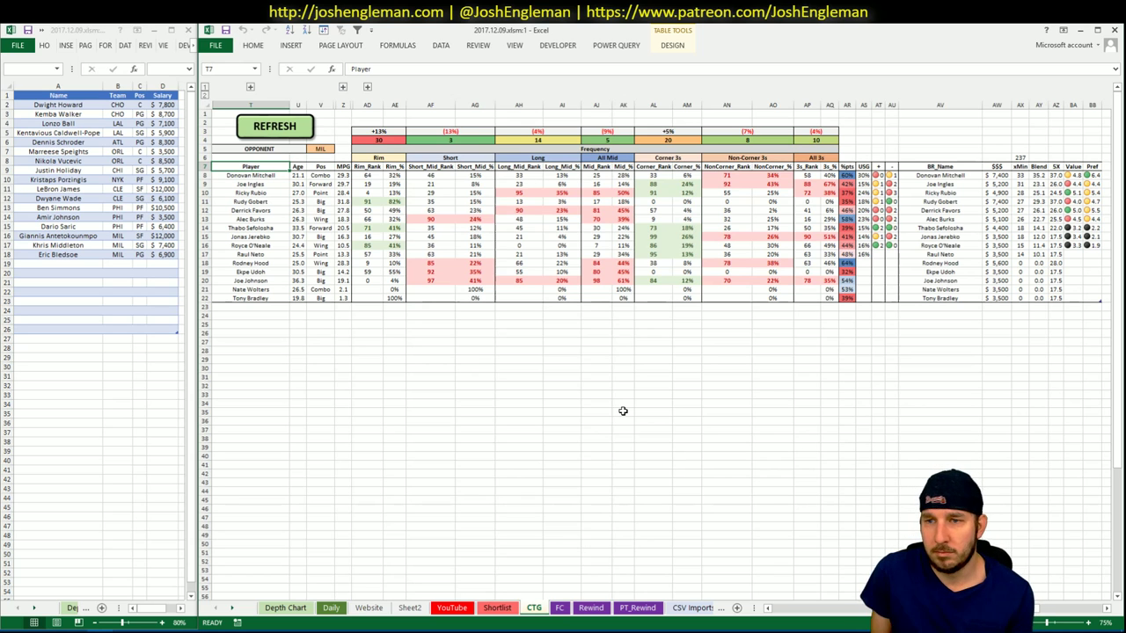
key(alt+Tab)
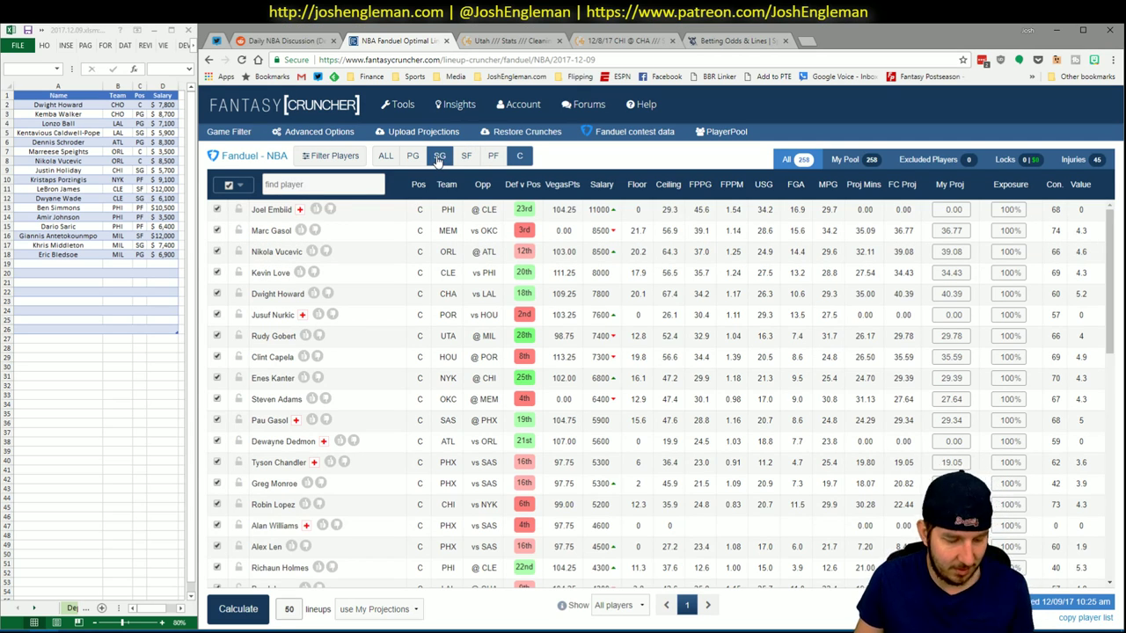
key(alt+Tab)
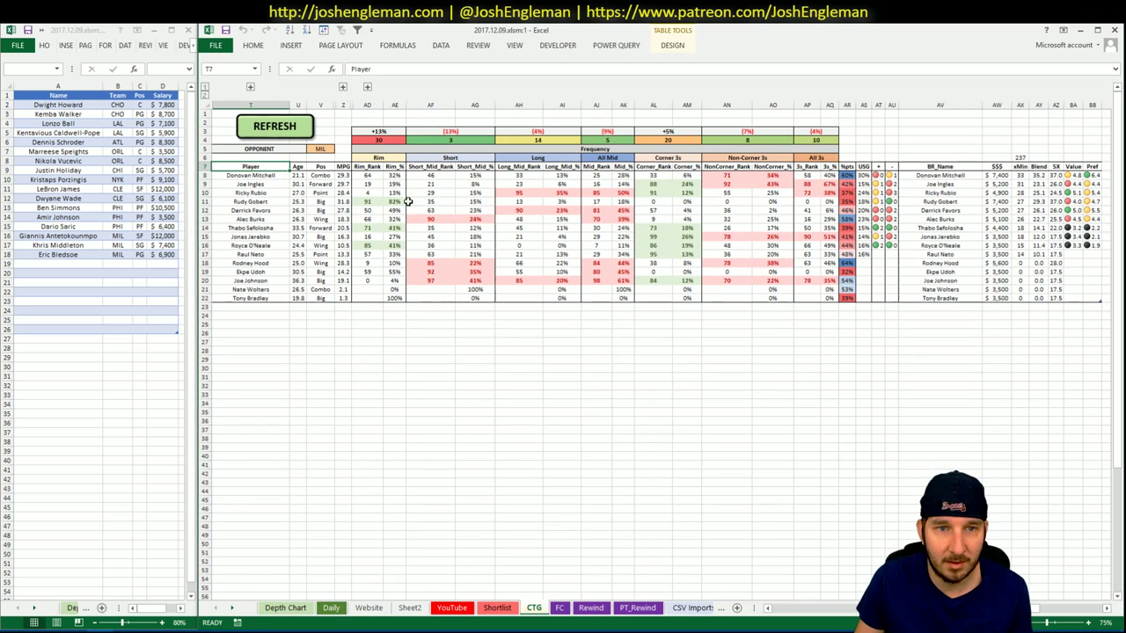
click(456, 609)
key(alt+Tab)
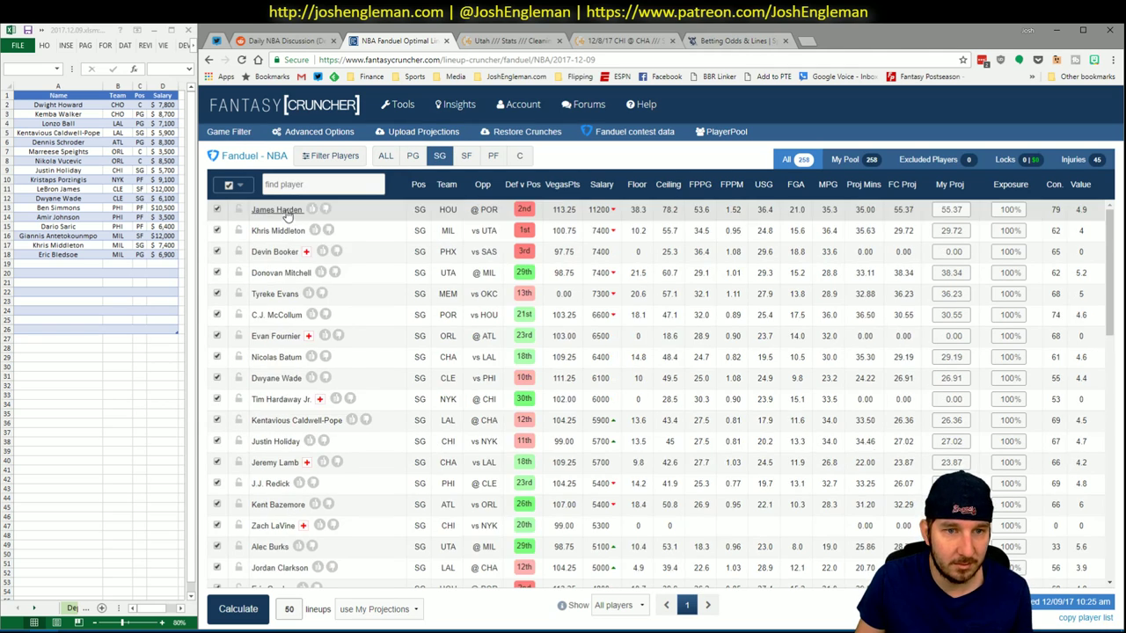
click(282, 273)
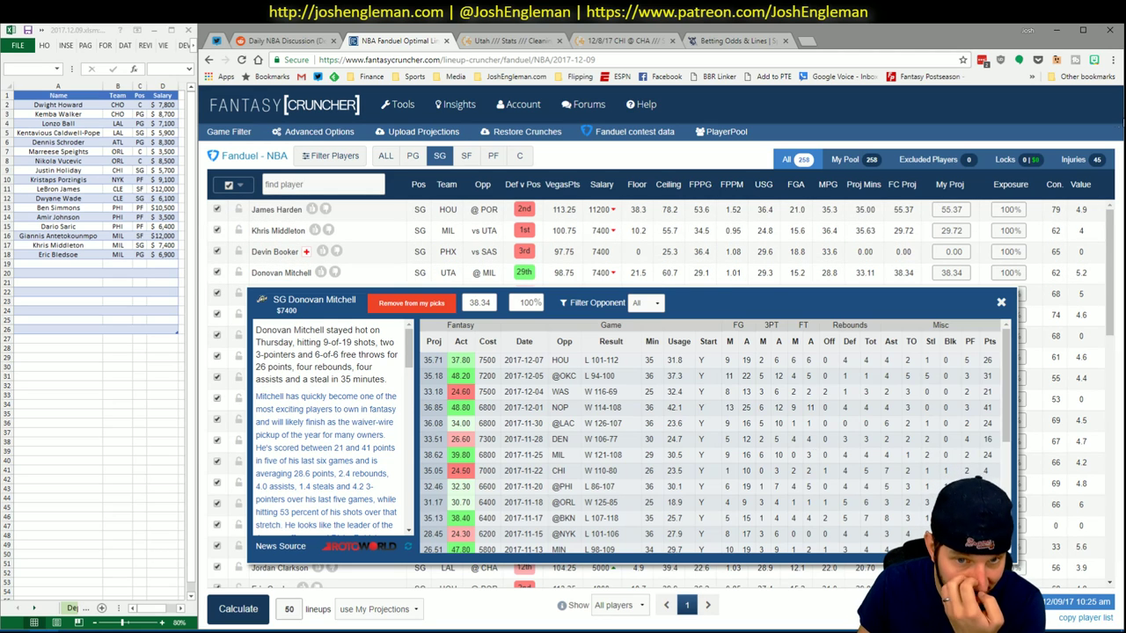
click(1001, 303)
mouse_move(97, 626)
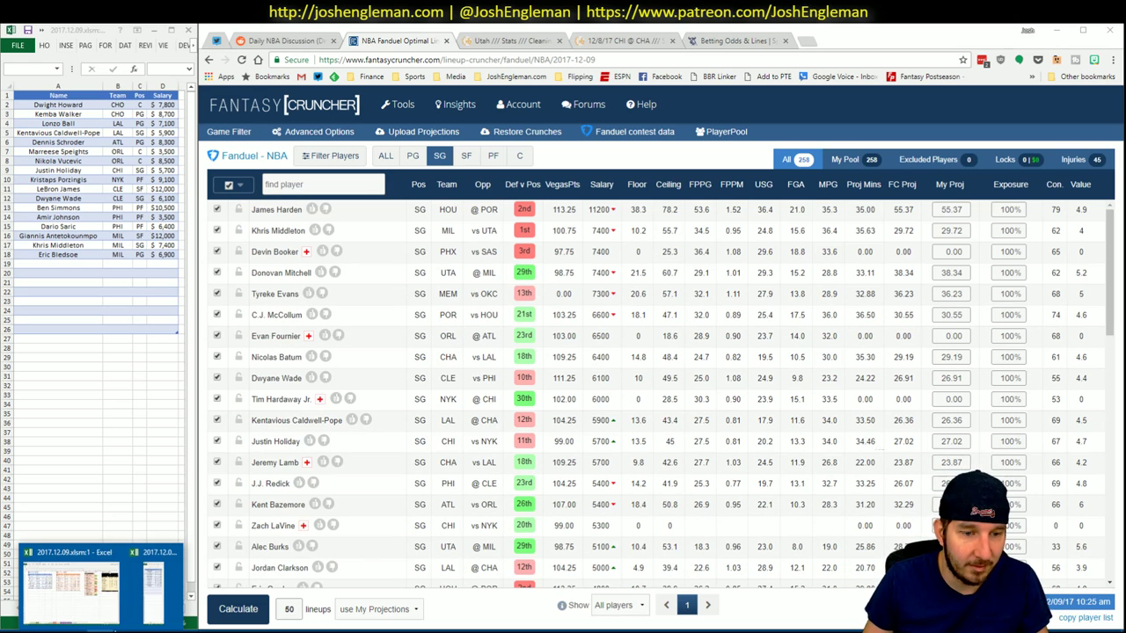
click(92, 607)
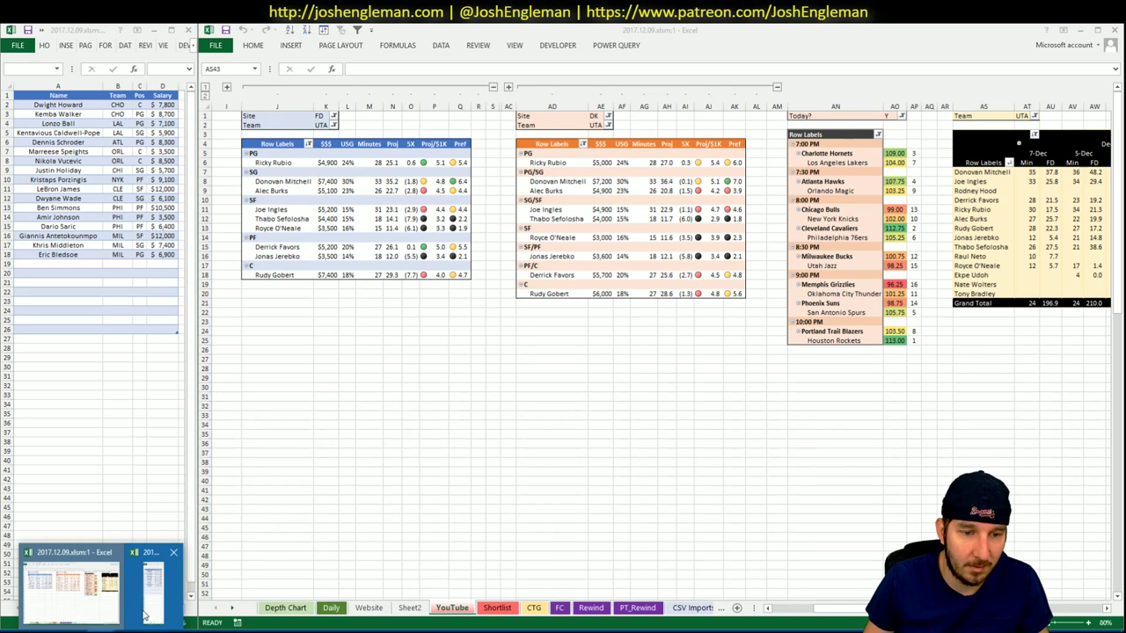
scroll(660, 352, right, 3)
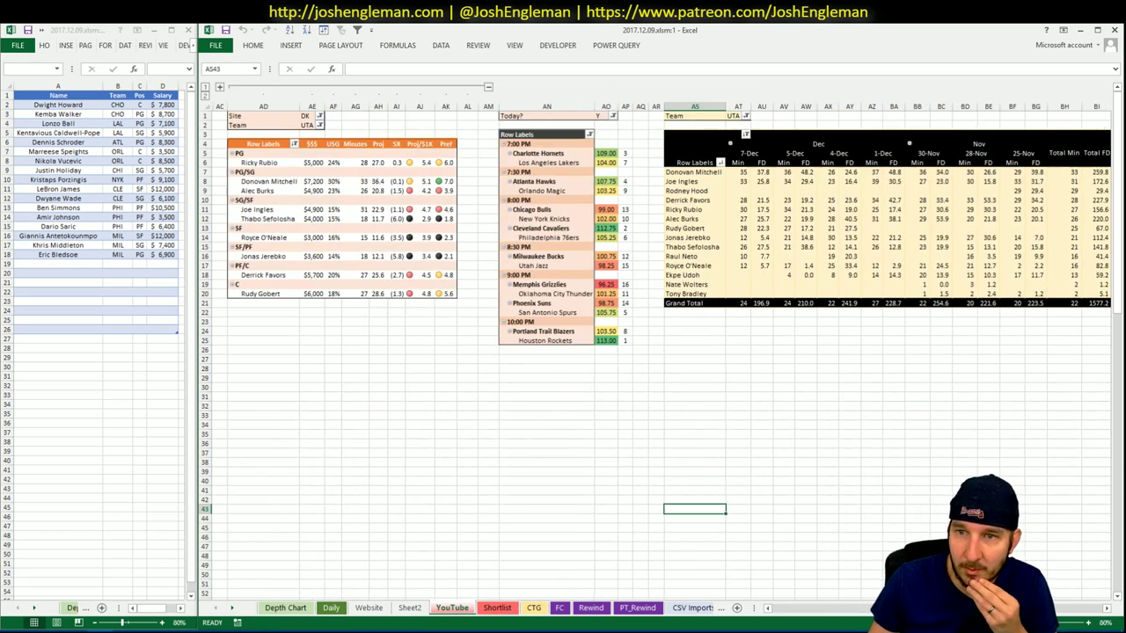
scroll(659, 352, right, 2)
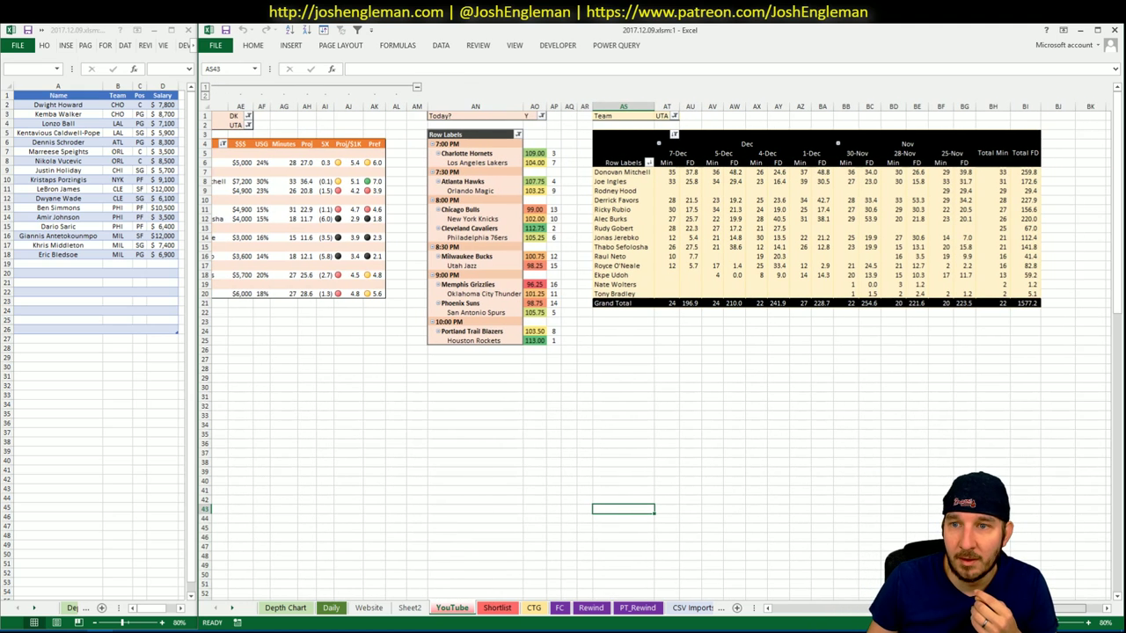
scroll(660, 352, right, 1)
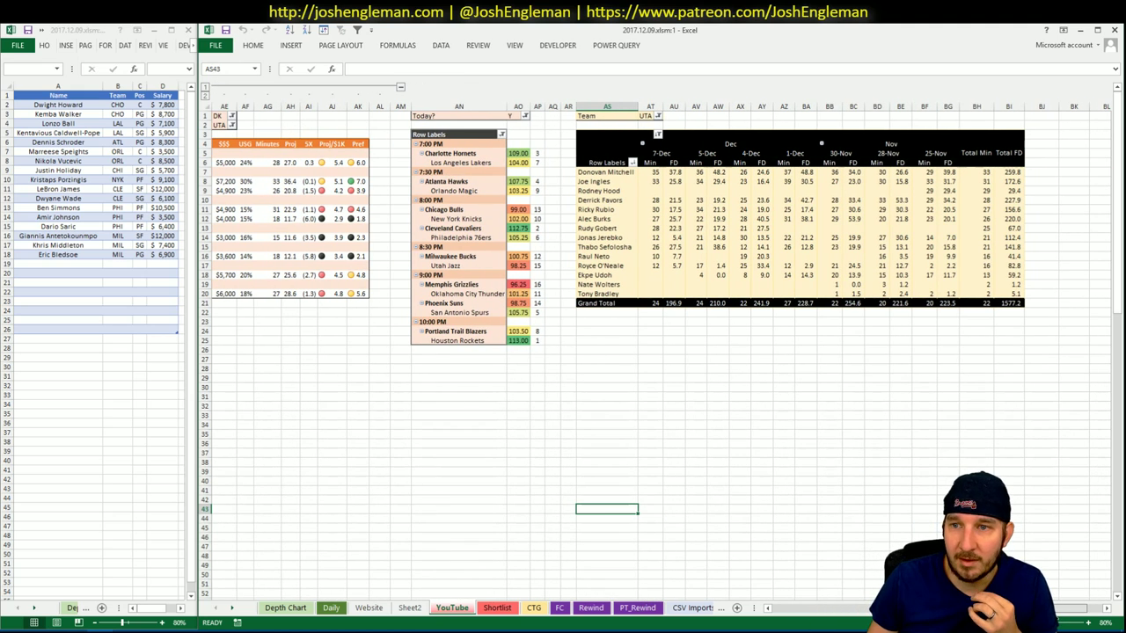
scroll(660, 352, left, 5)
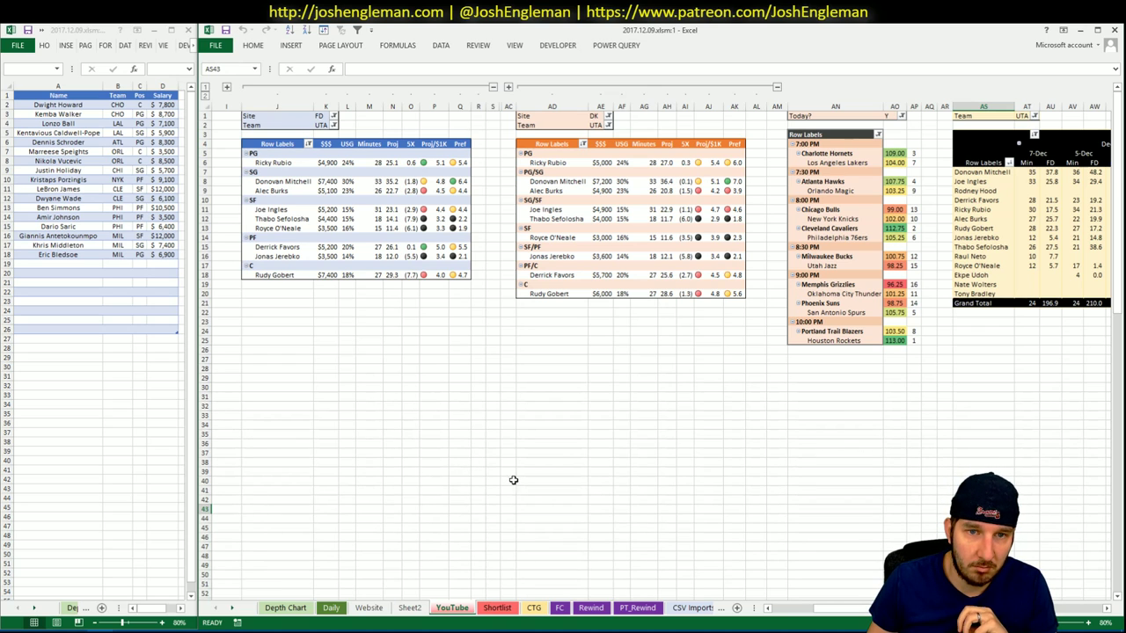
click(497, 608)
click(534, 607)
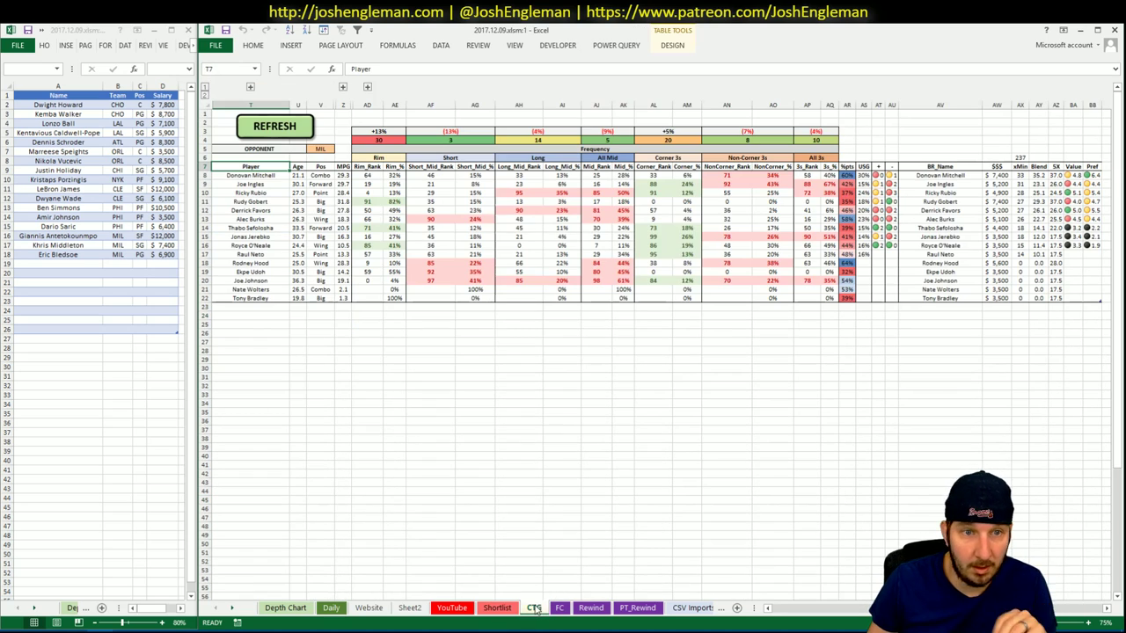
click(454, 609)
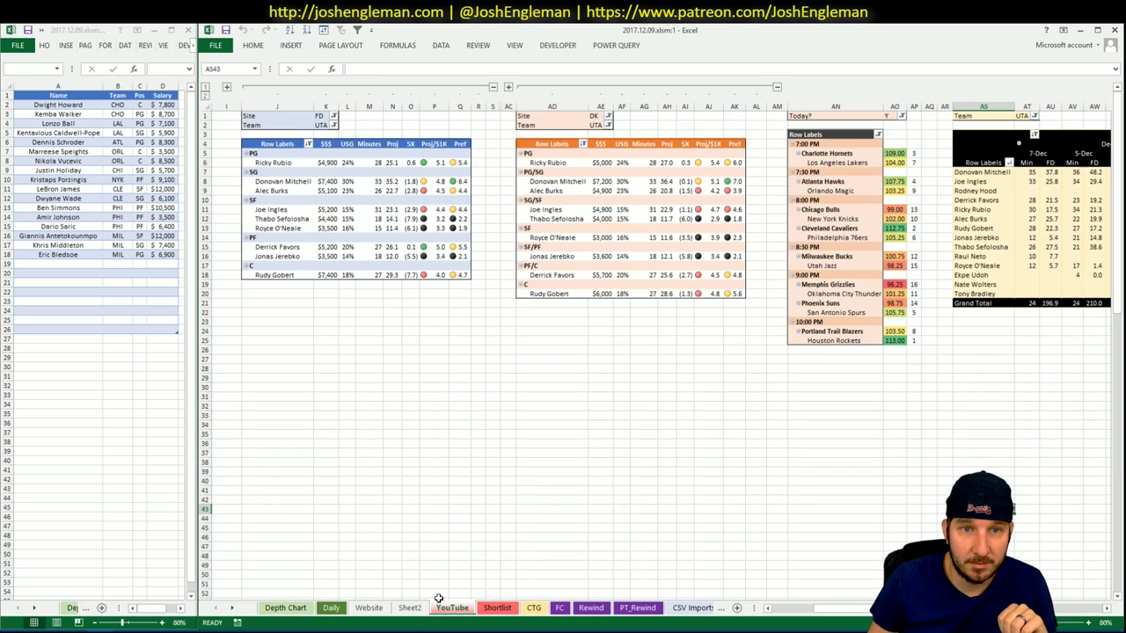
Enter Donovan Mitchell in A19 so UTA, SG and $7,400 fill in beside him.
click(50, 264)
text(Donov)
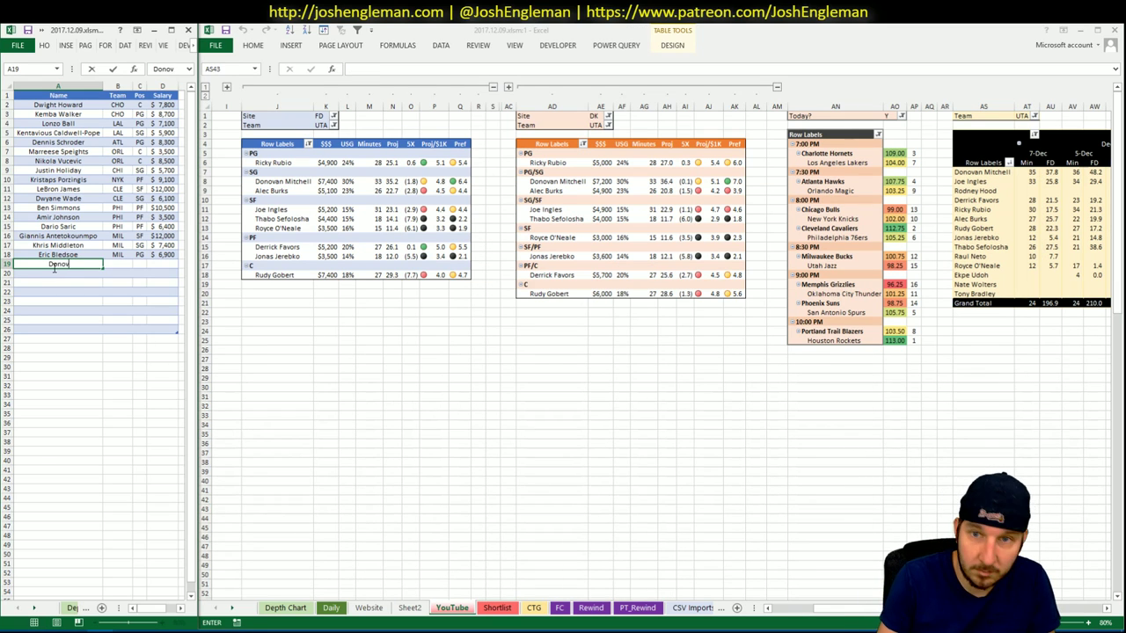
text(an Mitchell)
key(Return)
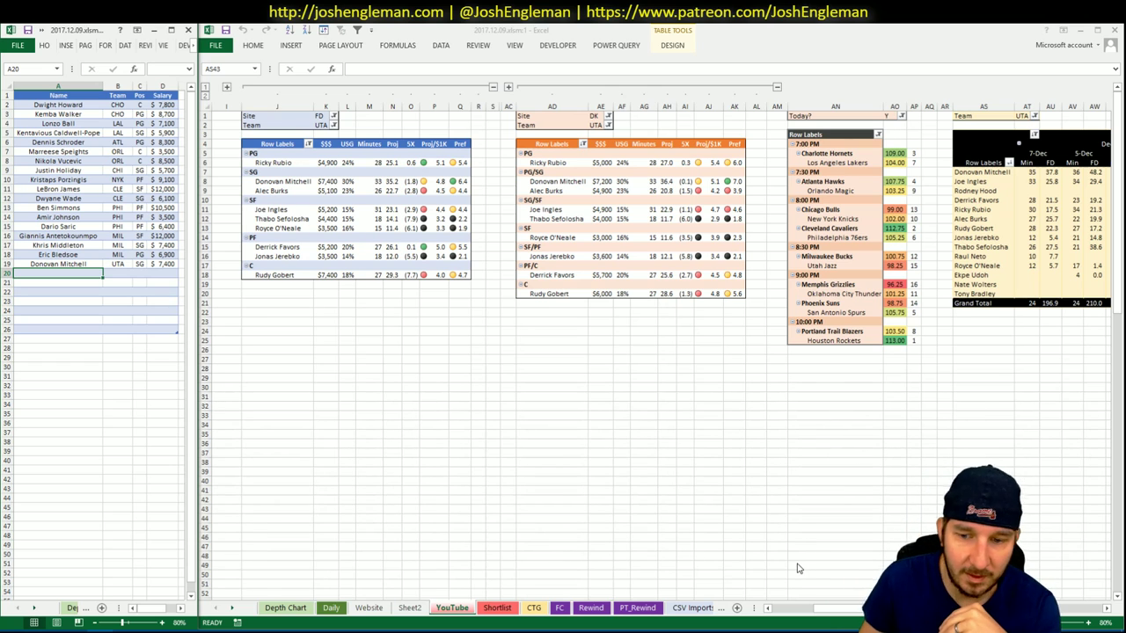
drag(852, 611, 871, 610)
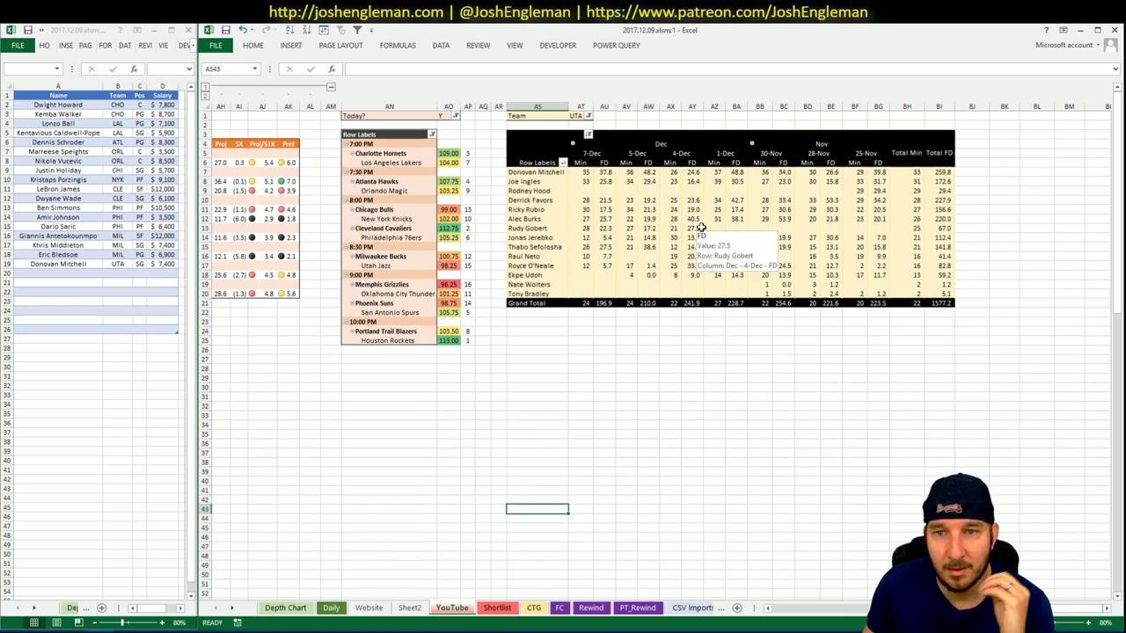
scroll(811, 599, left, 10)
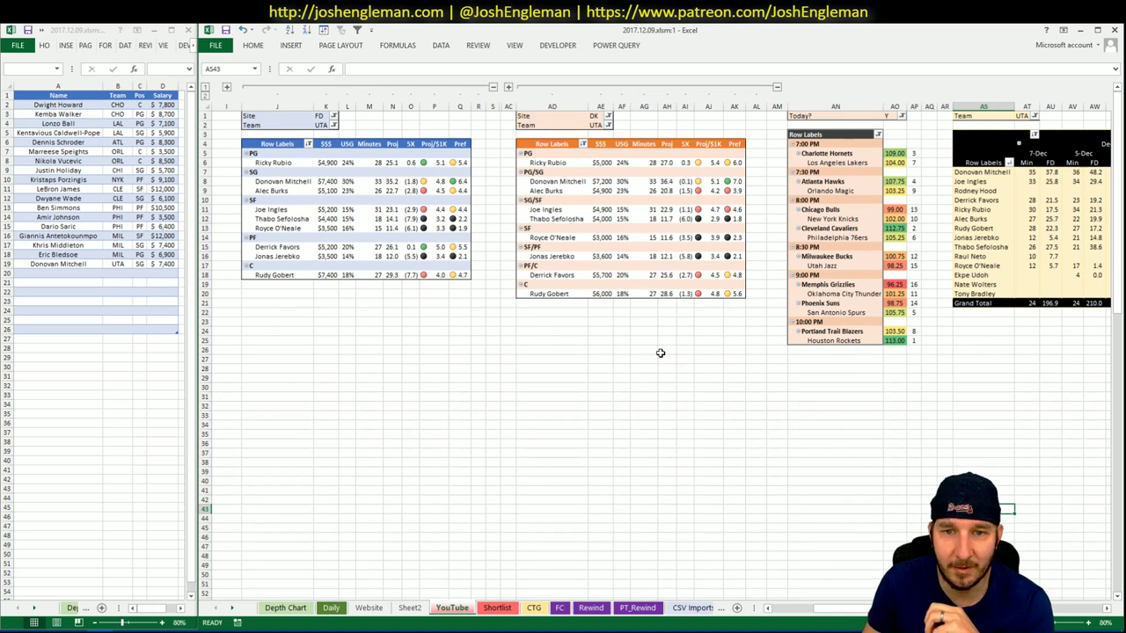
click(441, 339)
click(320, 321)
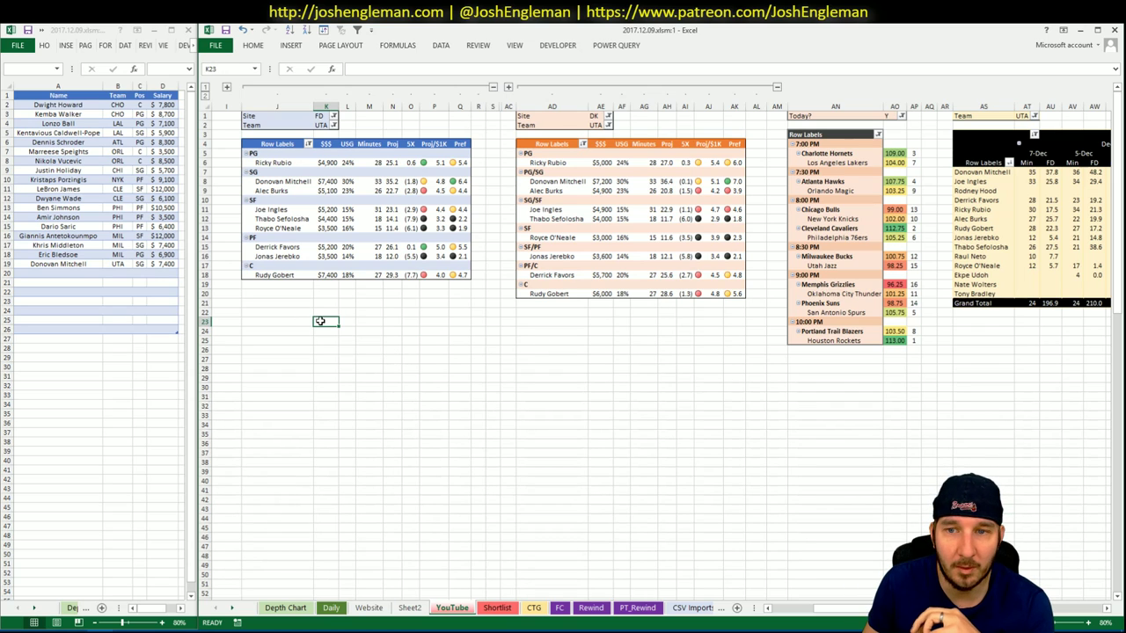
Set the Team filter to MEM in K2, AE2 and AT1 for the FanDuel, DraftKings and minutes pivots.
click(423, 314)
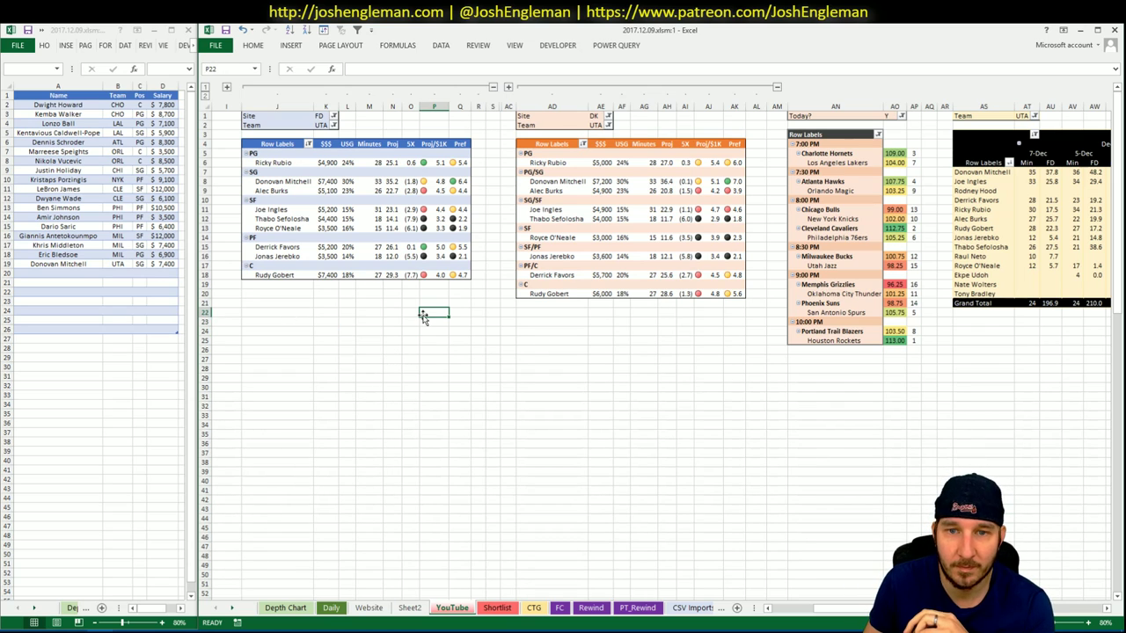
click(323, 126)
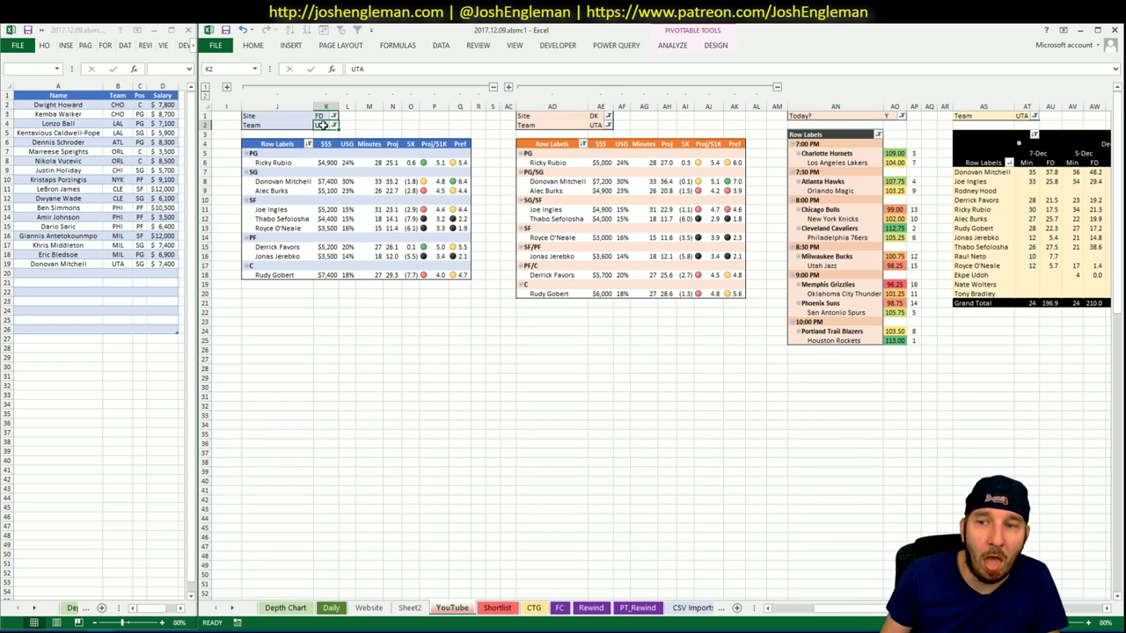
text(MEM)
key(Tab)
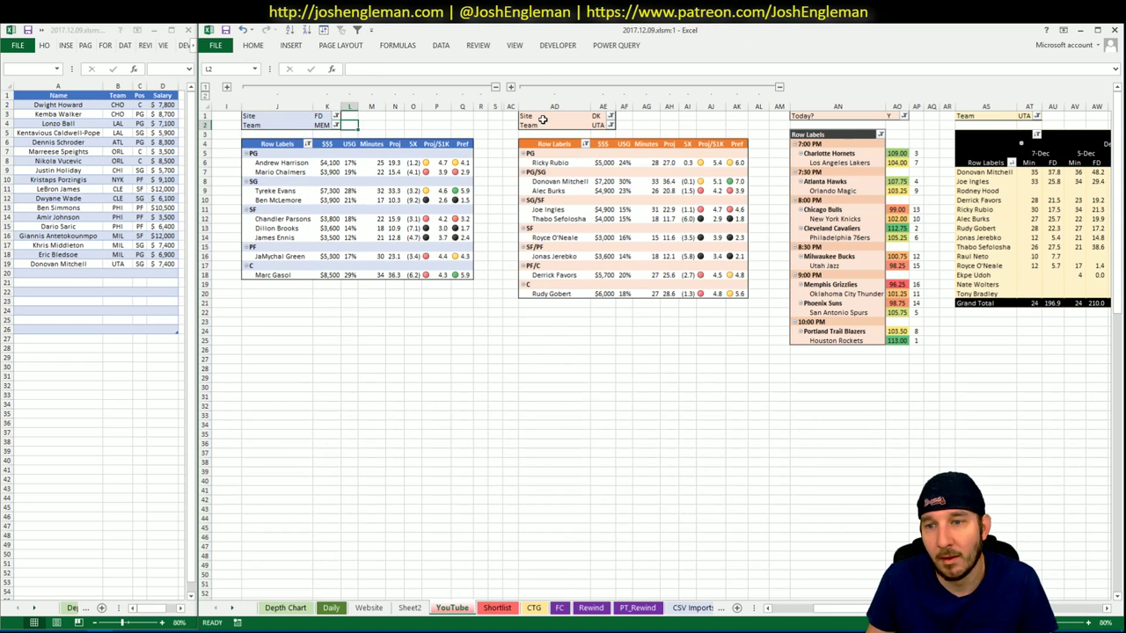
click(597, 125)
text(MEM)
key(Return)
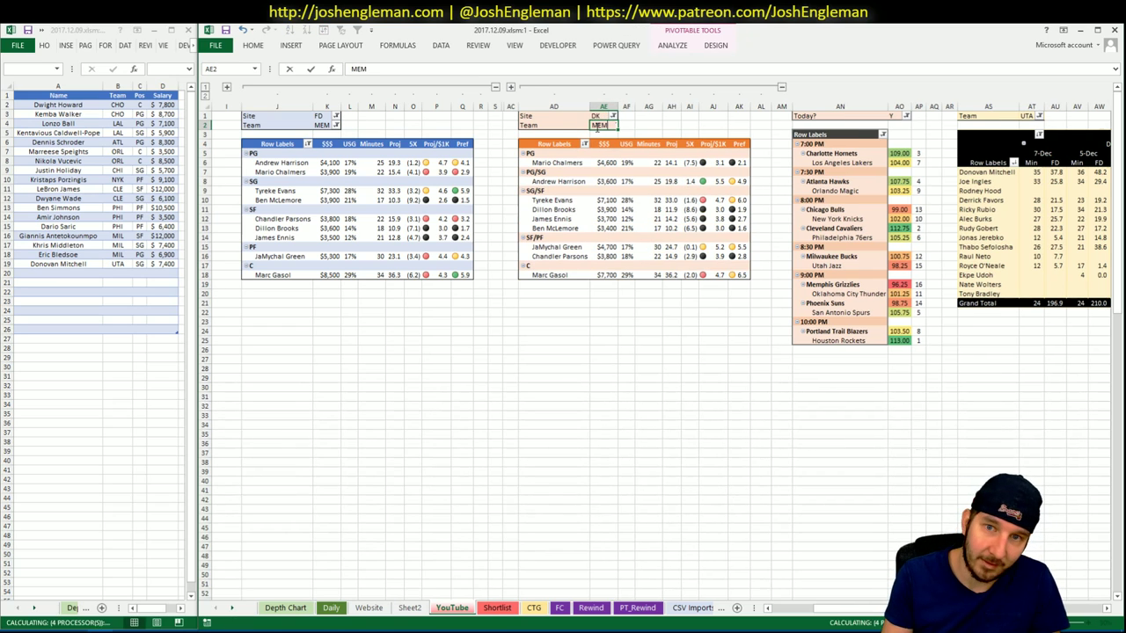
click(1031, 118)
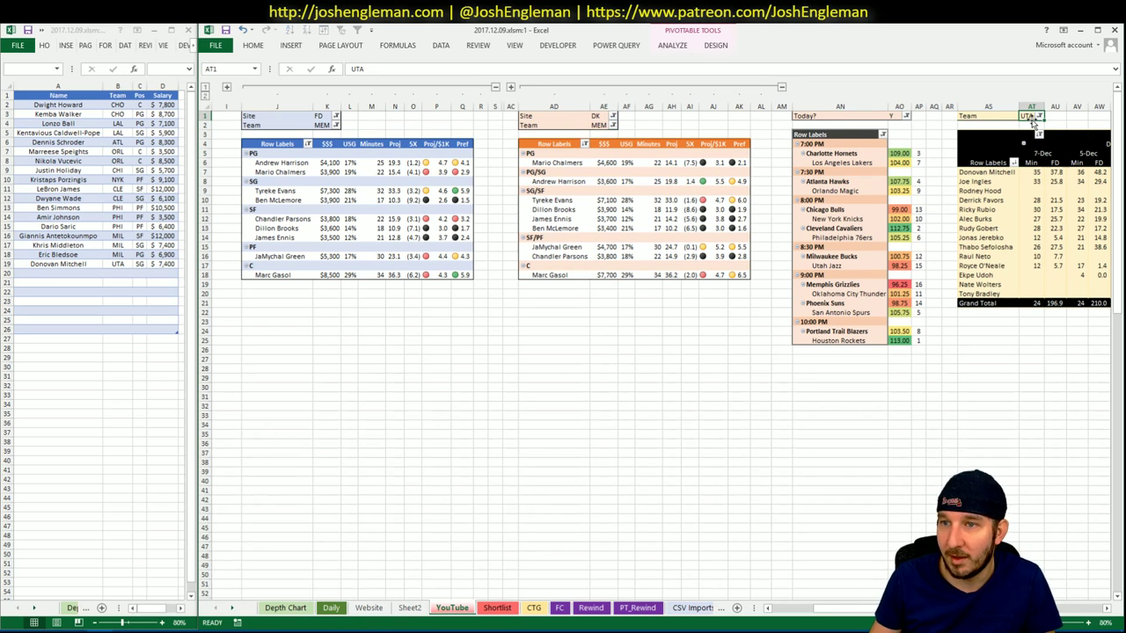
text(MEM)
key(Return)
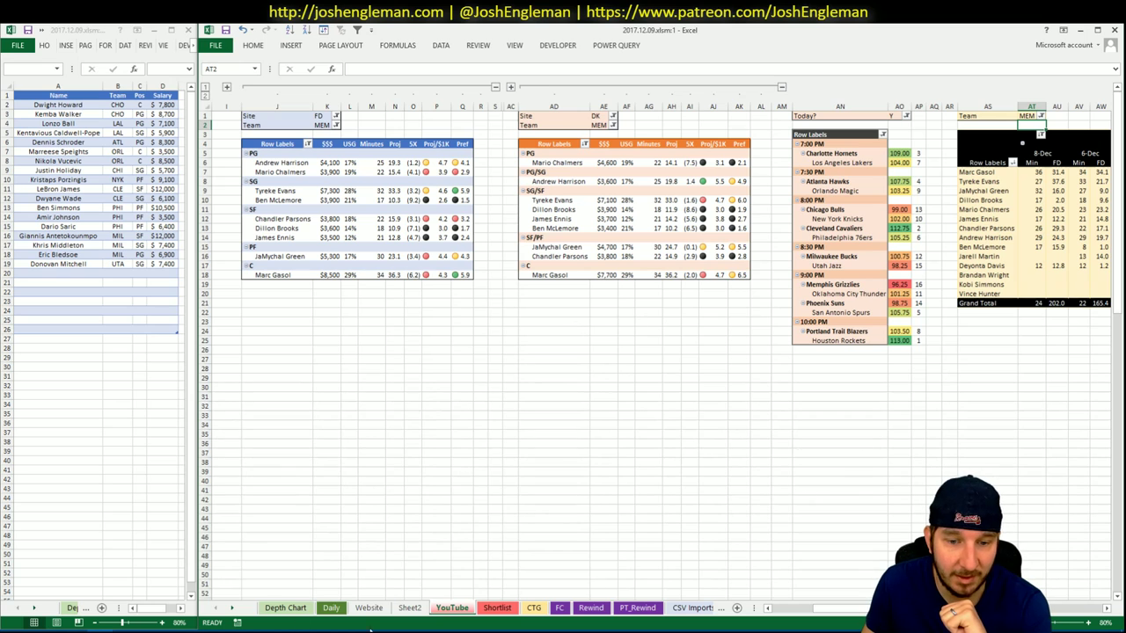
Bring up Memphis Grizzlies' Shooting: Frequency table via 'griz' search, and open Articles in a new tab.
key(alt+Tab)
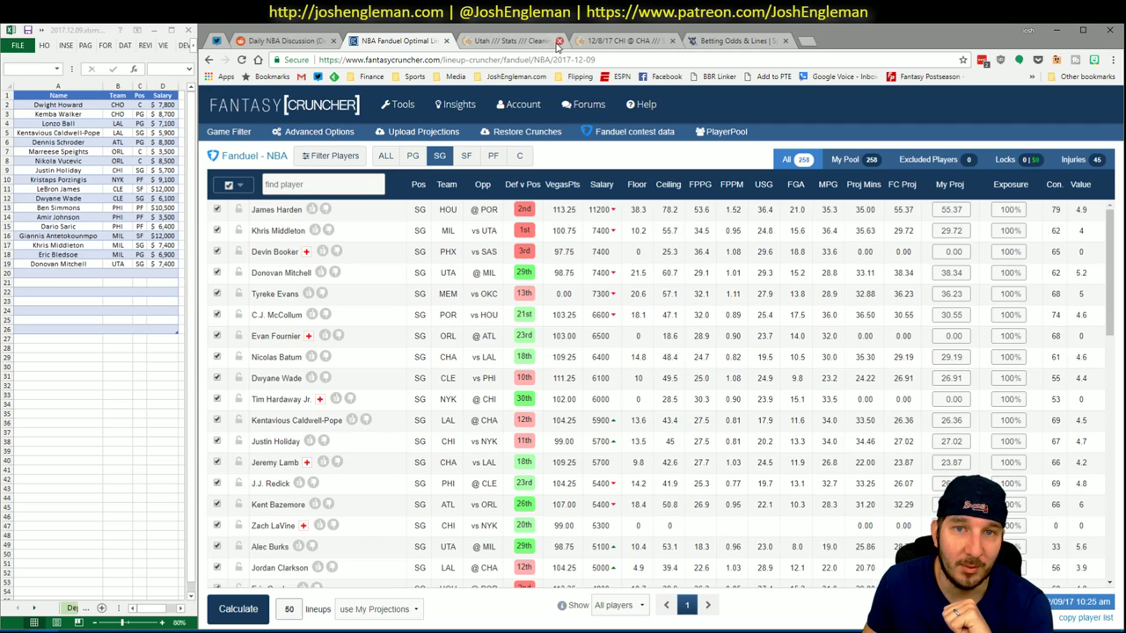
click(519, 40)
click(339, 128)
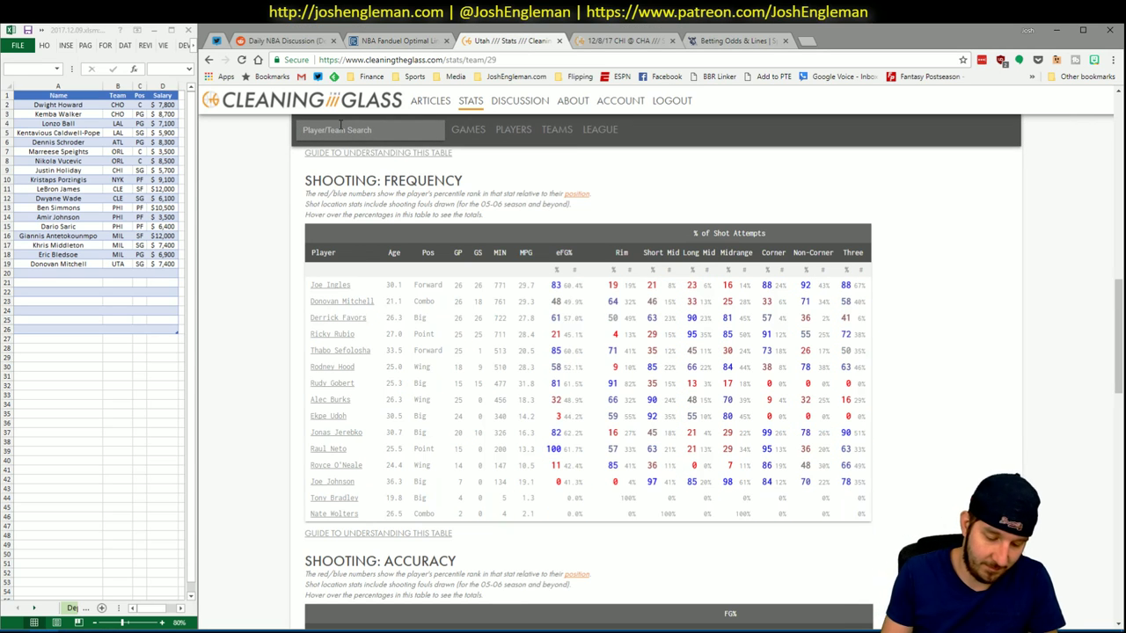
text(gri)
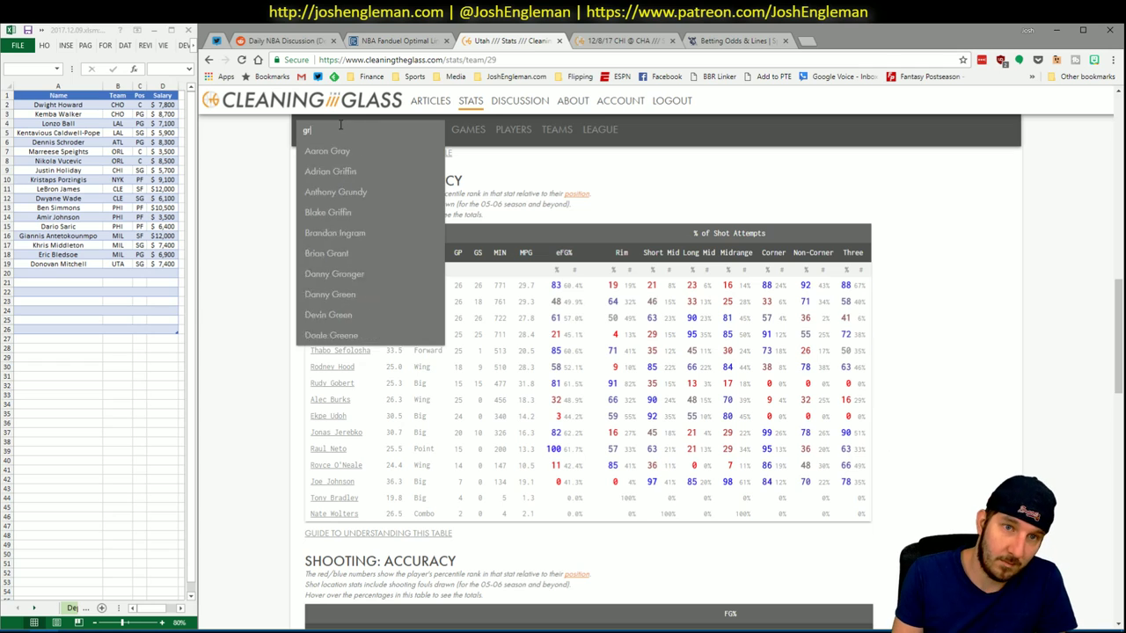
text(z)
key(Return)
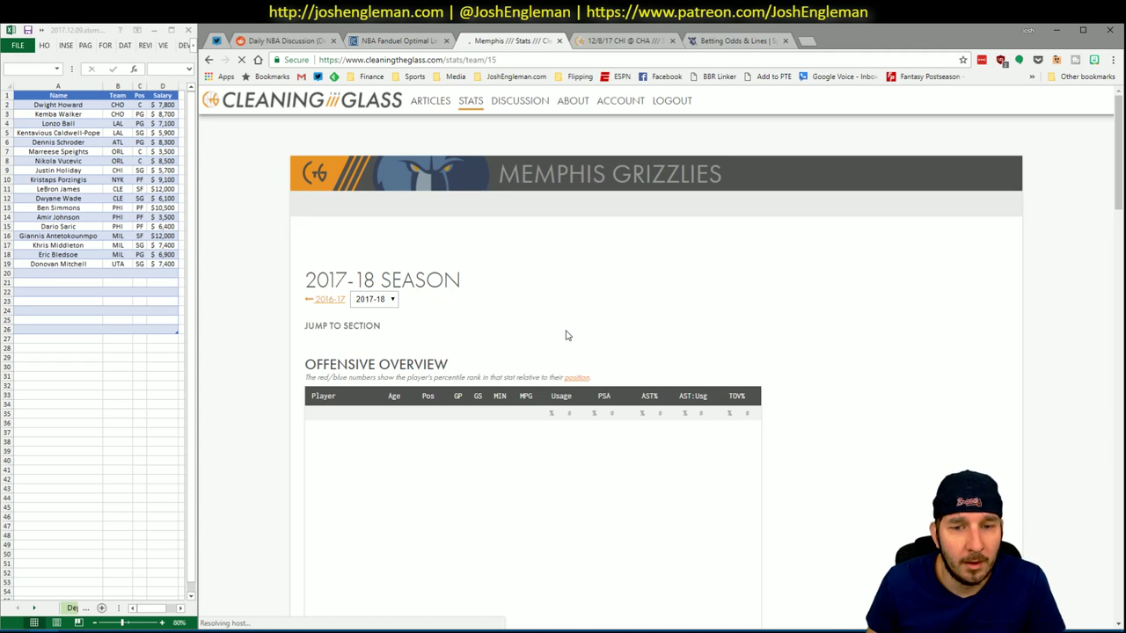
click(466, 338)
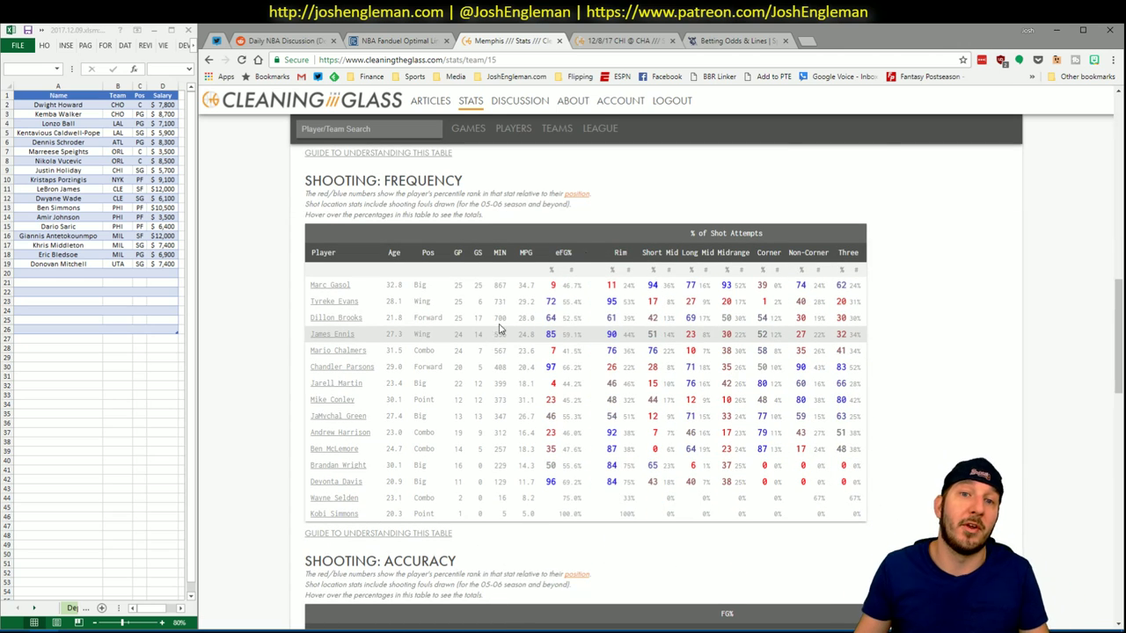
right_click(426, 100)
click(472, 113)
Open the 'Anatomy of a Play: Thunder's Hawk Set' article and skim it.
click(602, 42)
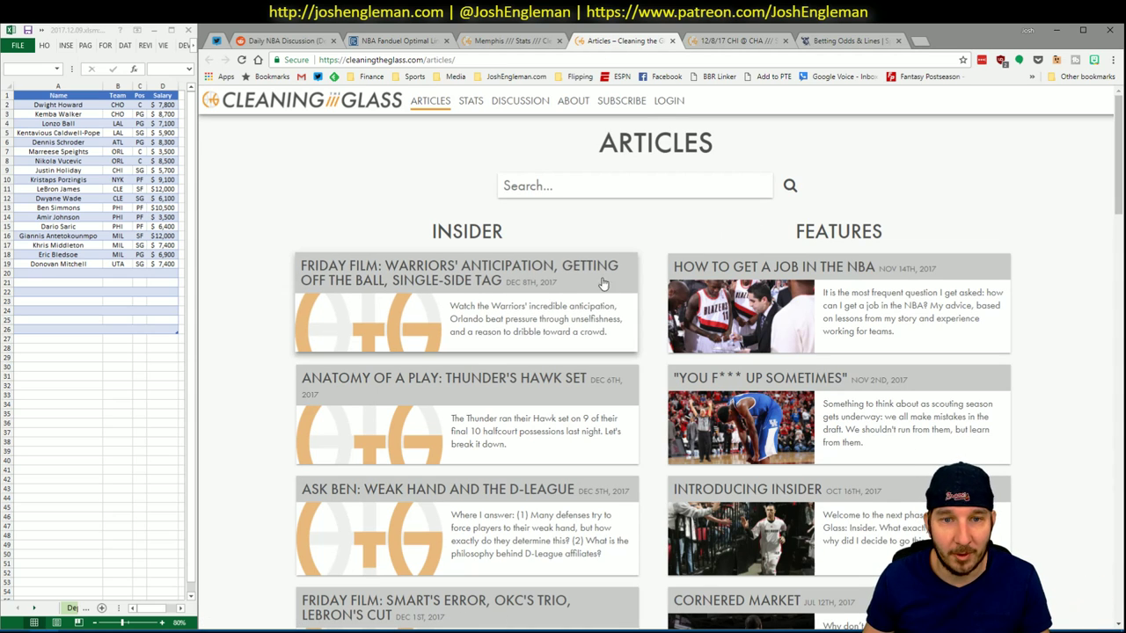
click(453, 375)
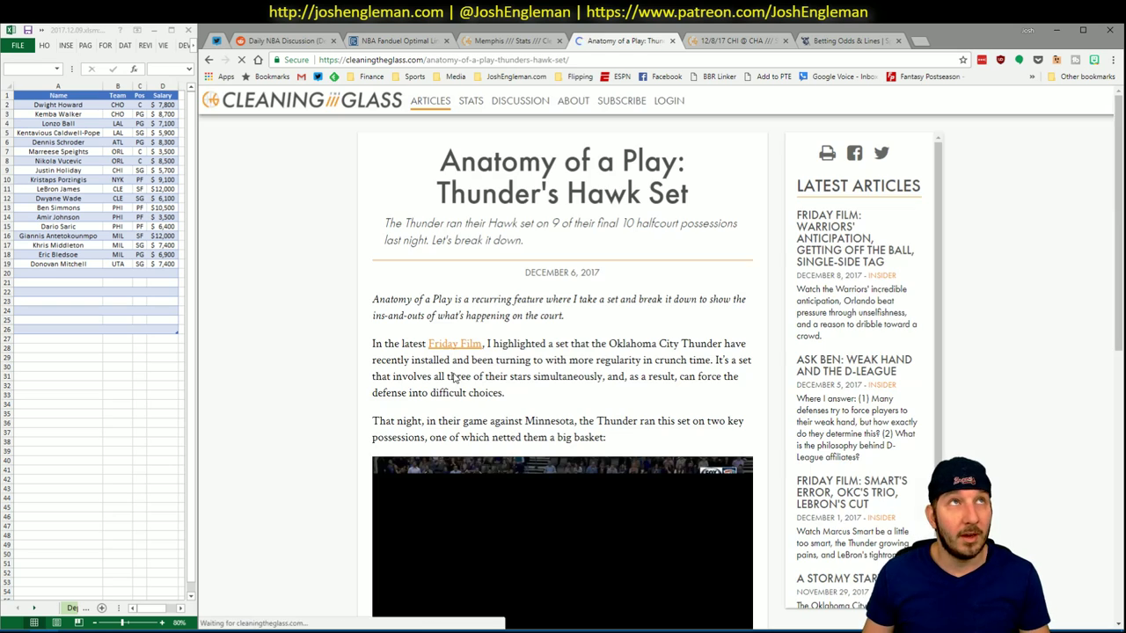
scroll(348, 205, down, 2)
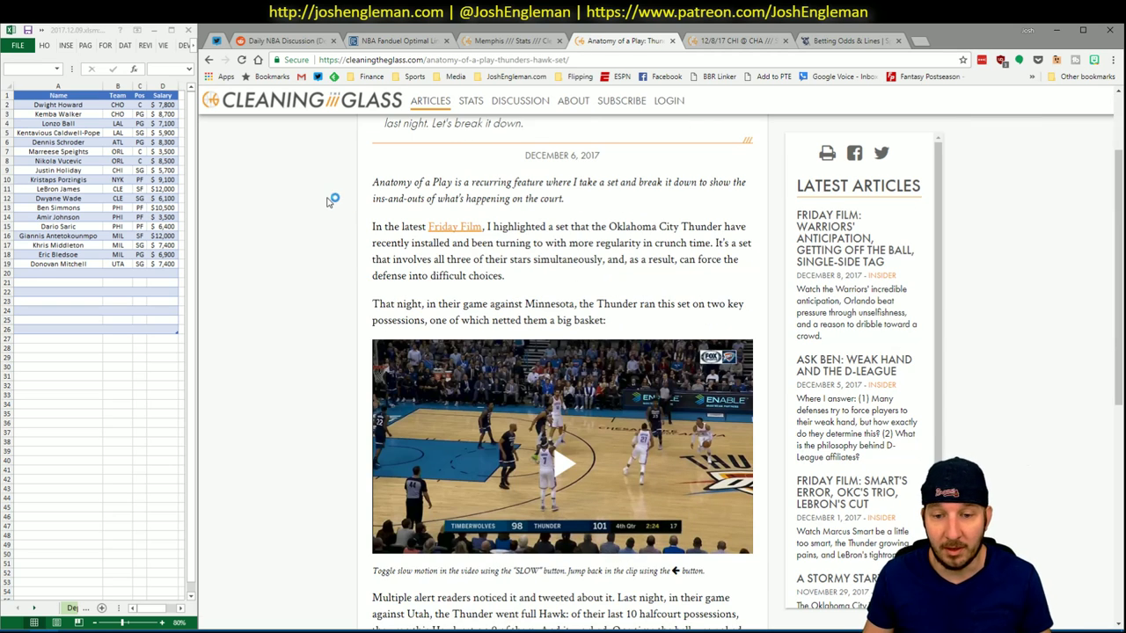
scroll(320, 202, up, 1)
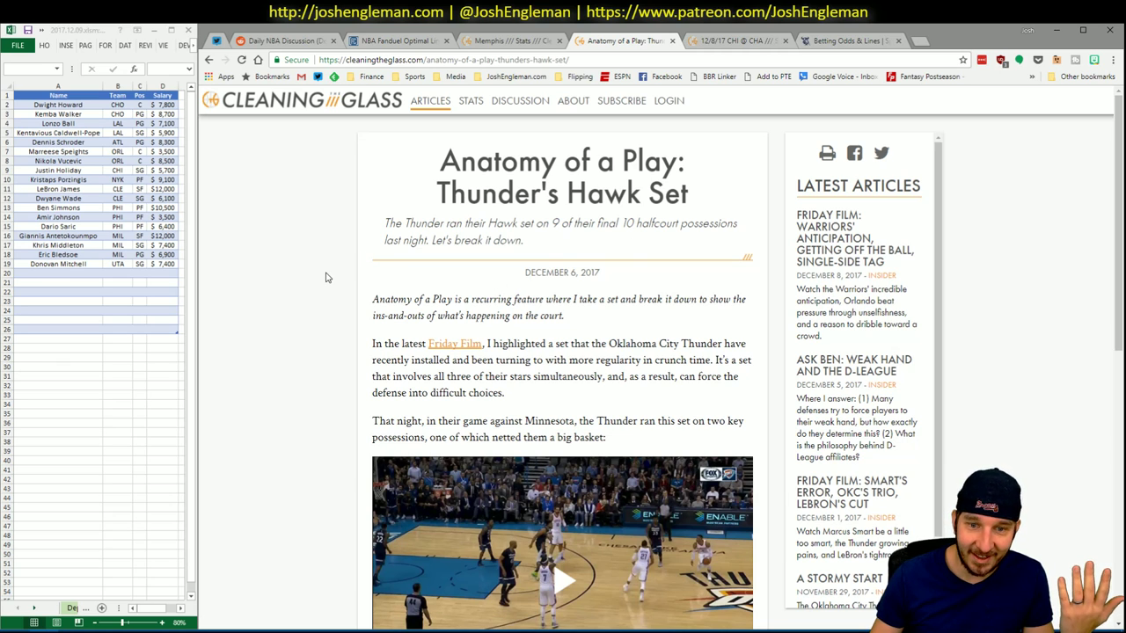
scroll(326, 280, down, 5)
scroll(326, 282, up, 5)
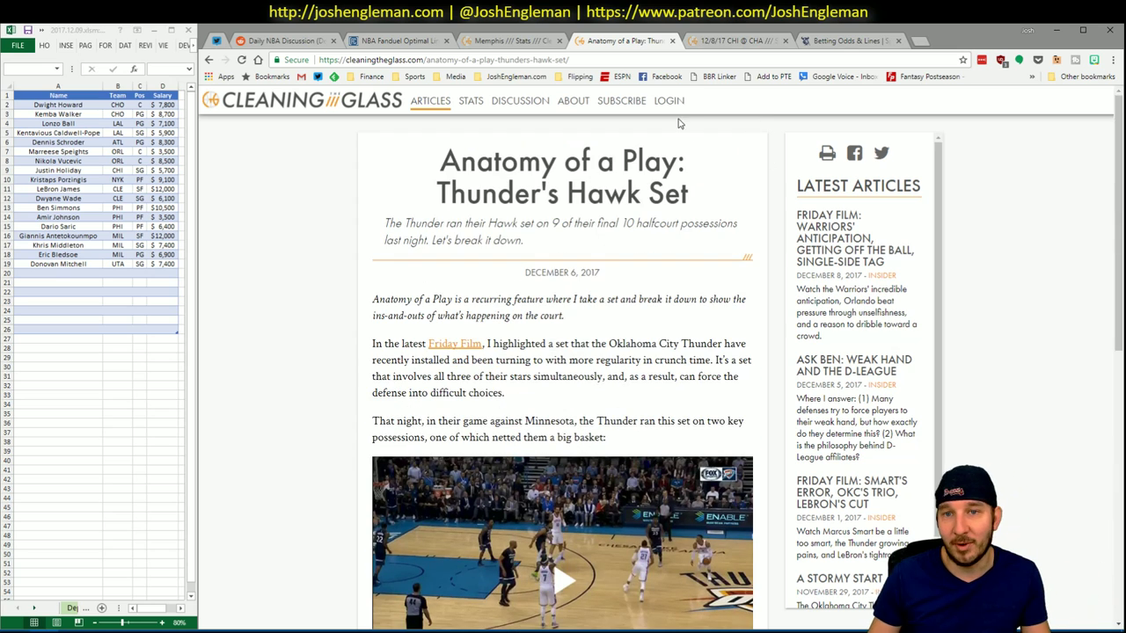
Log in to Cleaning the Glass and scroll through the article's clips.
click(673, 101)
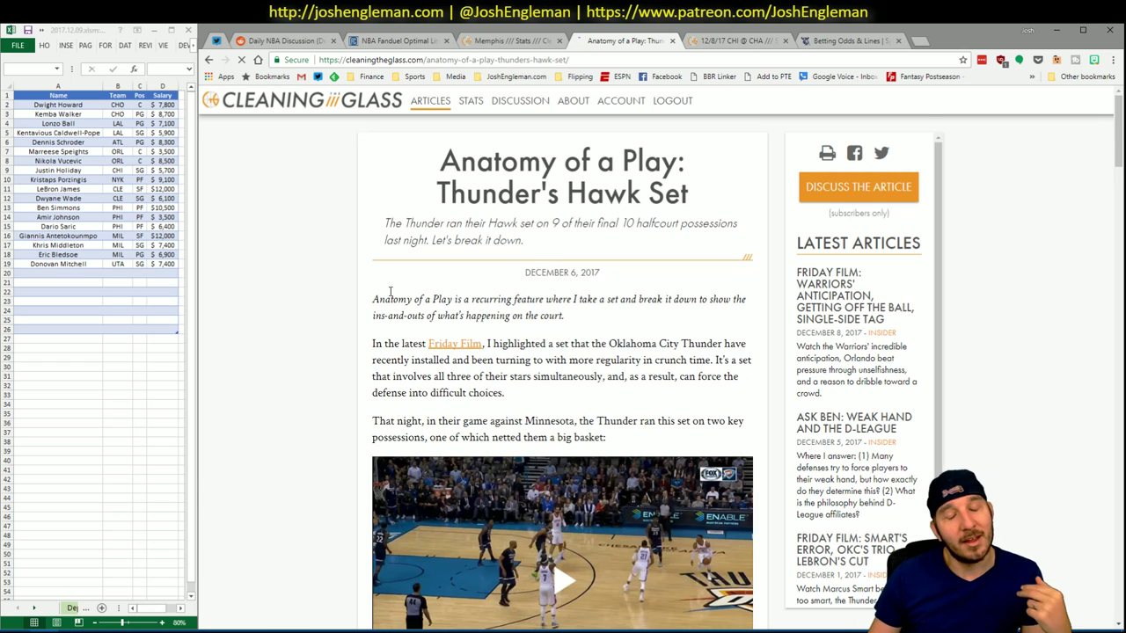
scroll(342, 307, down, 10)
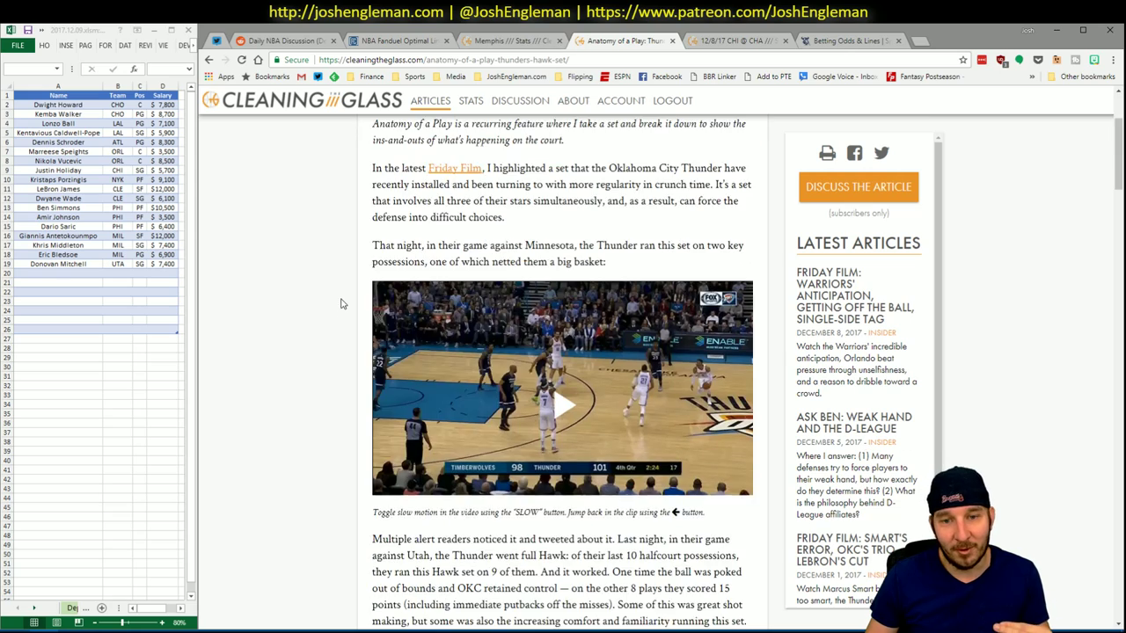
scroll(342, 307, up, 3)
scroll(335, 313, up, 6)
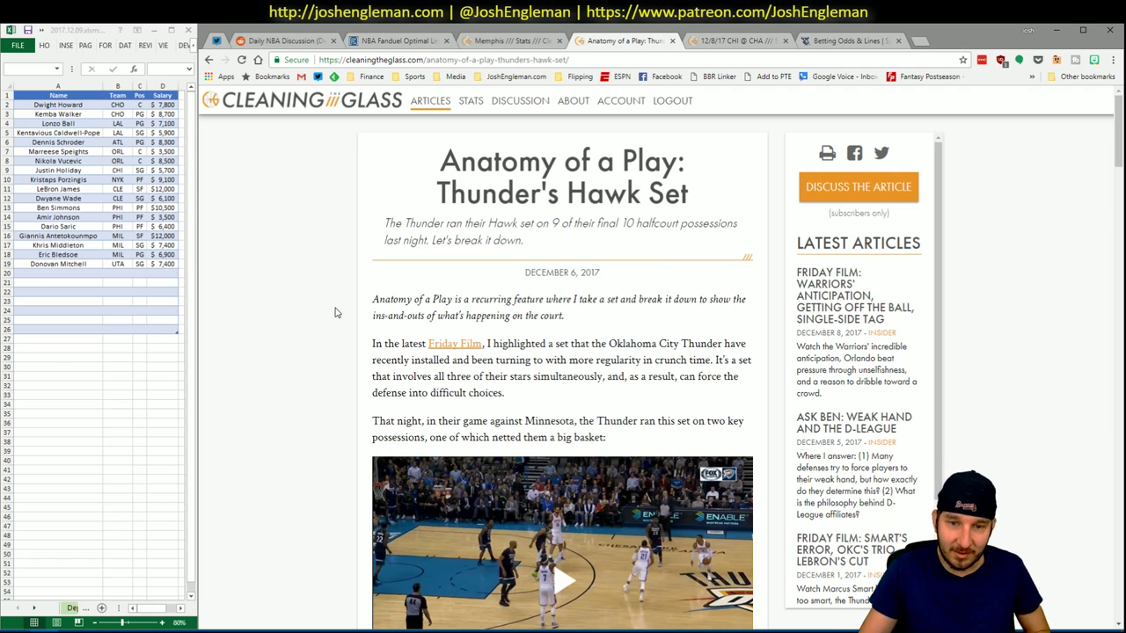
scroll(334, 312, down, 3)
scroll(330, 330, down, 10)
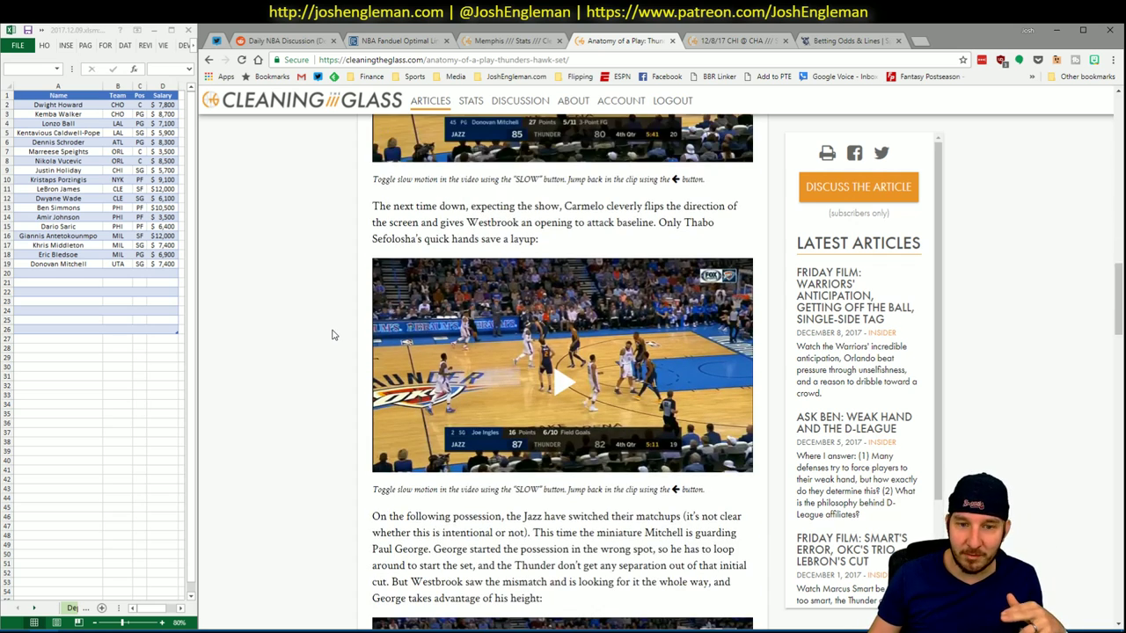
scroll(333, 334, down, 1)
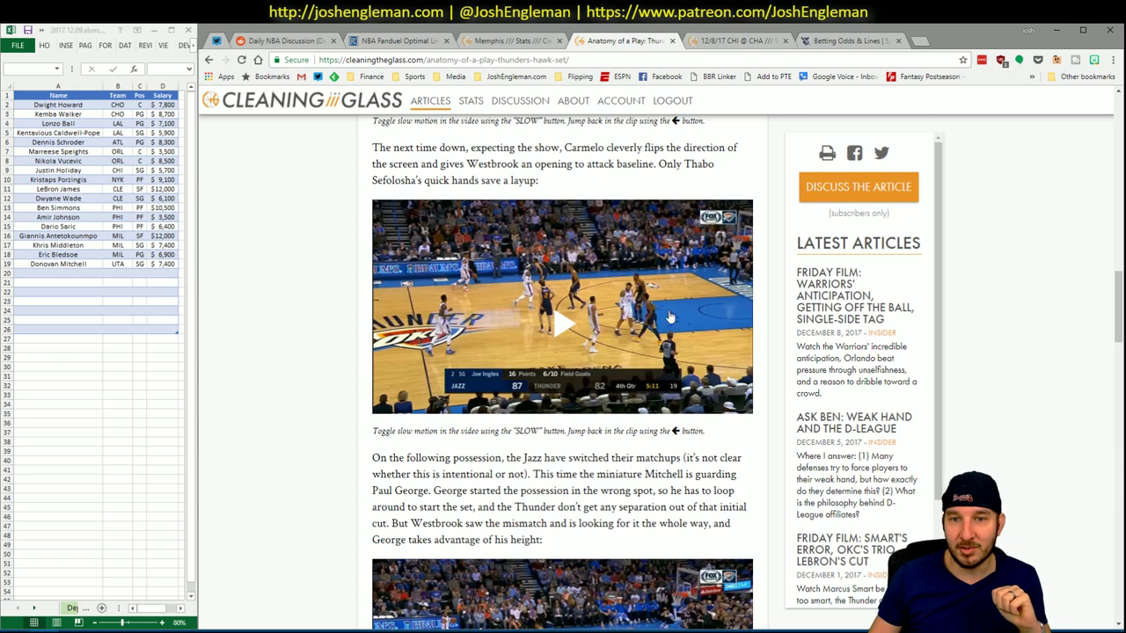
scroll(291, 372, down, 3)
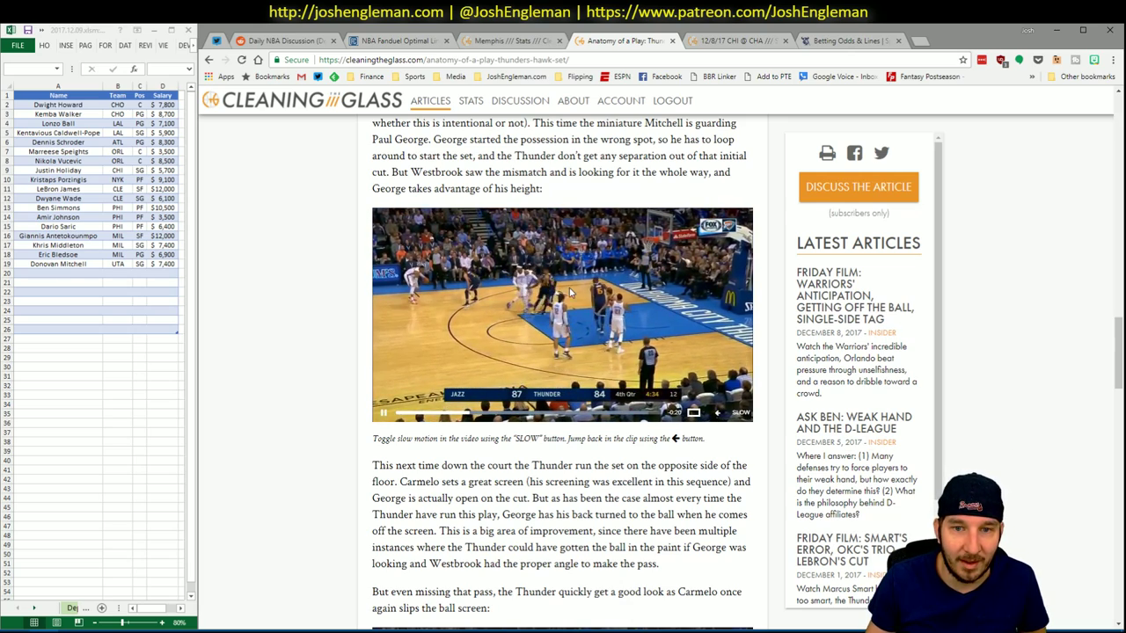
scroll(353, 400, down, 2)
scroll(354, 400, down, 1)
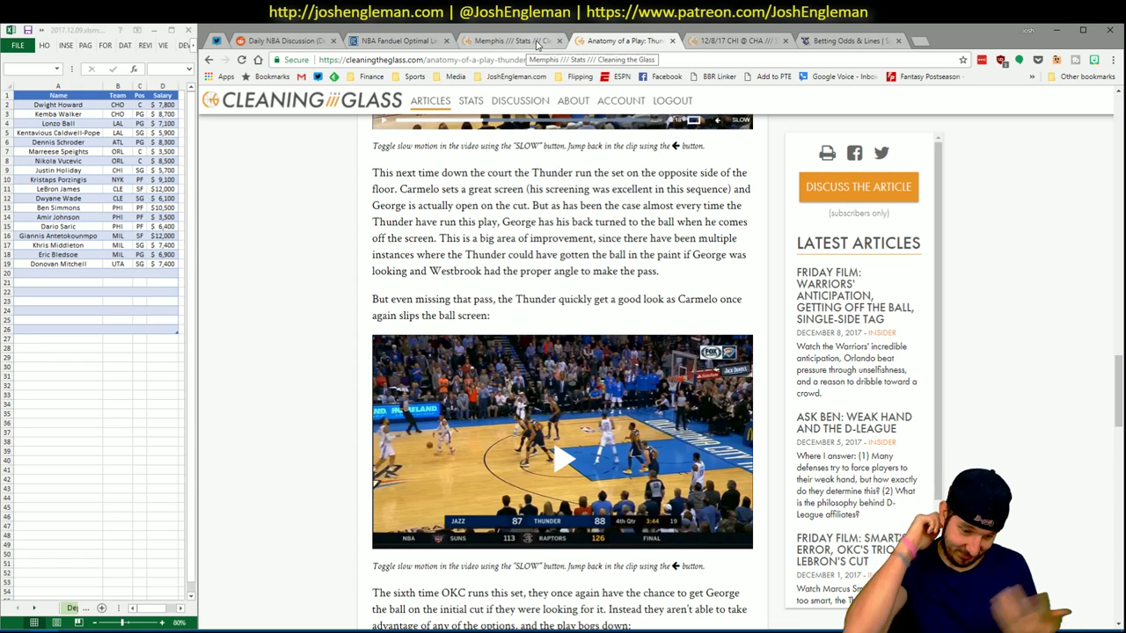
scroll(332, 239, down, 6)
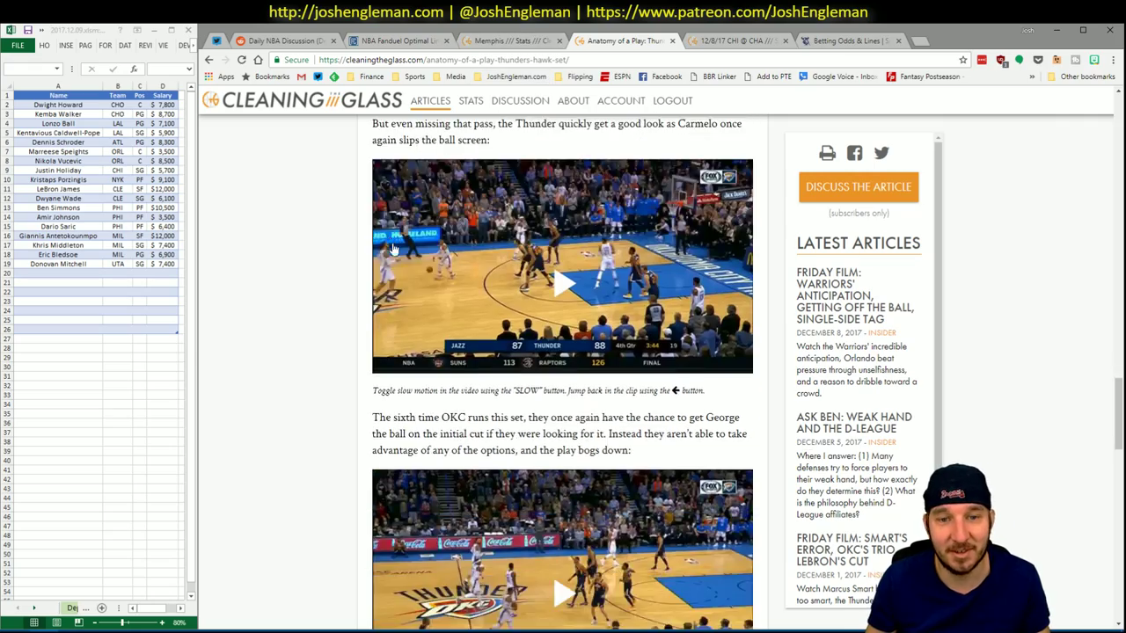
scroll(332, 239, down, 15)
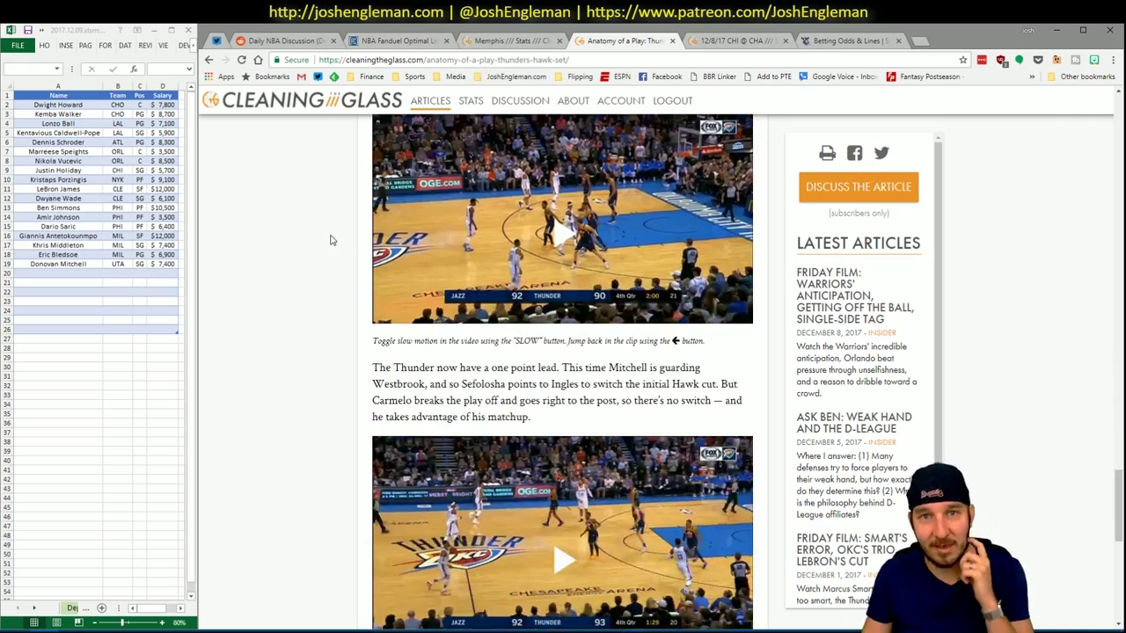
scroll(329, 241, up, 20)
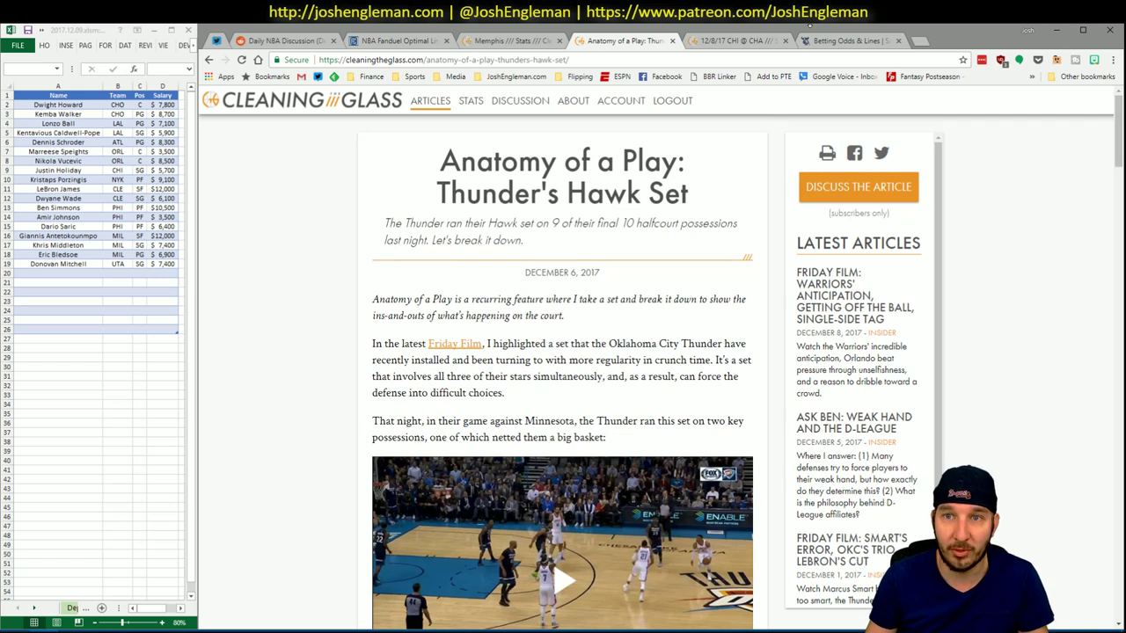
Return to the Fantasy Cruncher tab, then bring up Excel's CTG sheet.
click(396, 41)
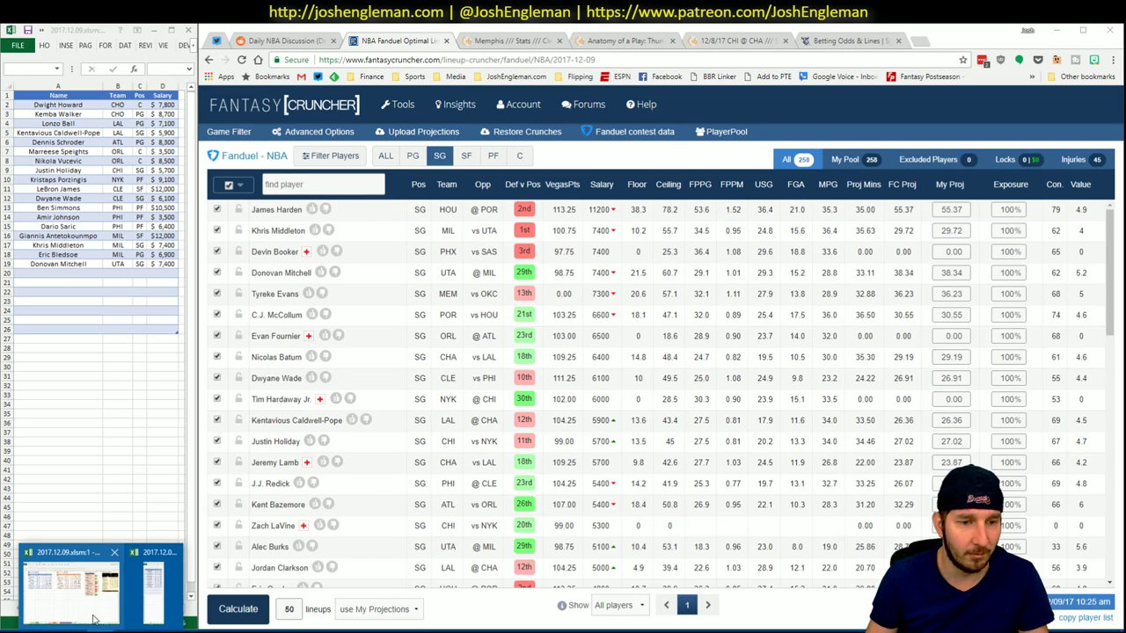
click(66, 576)
click(534, 608)
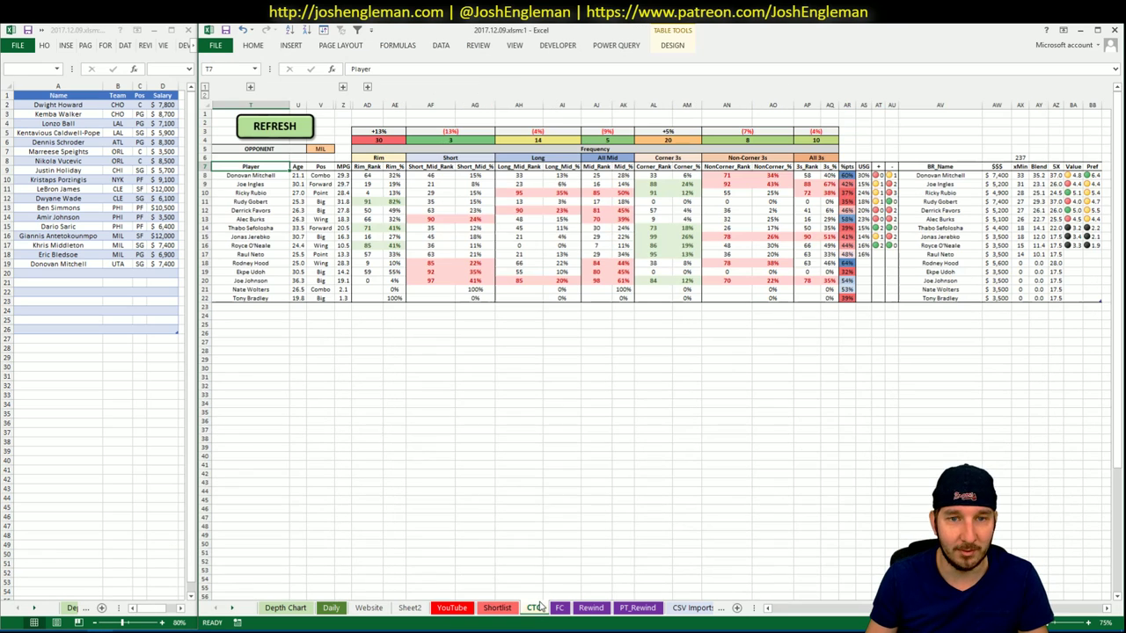
Select the Memphis Shooting: Frequency player rows in Chrome and switch back to Excel.
click(48, 559)
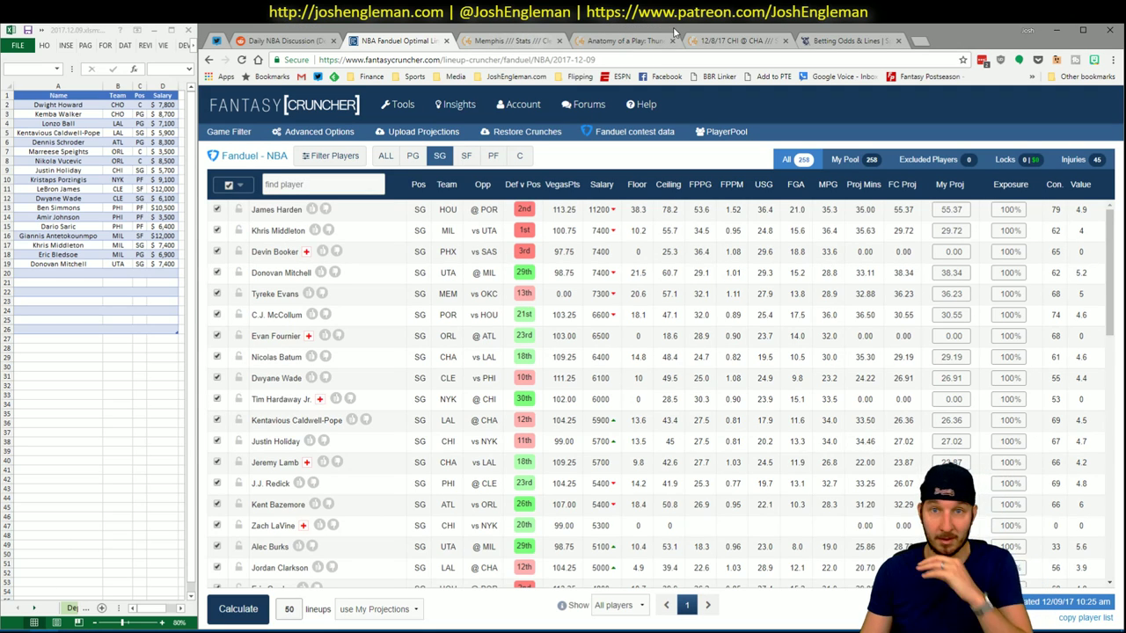
click(498, 42)
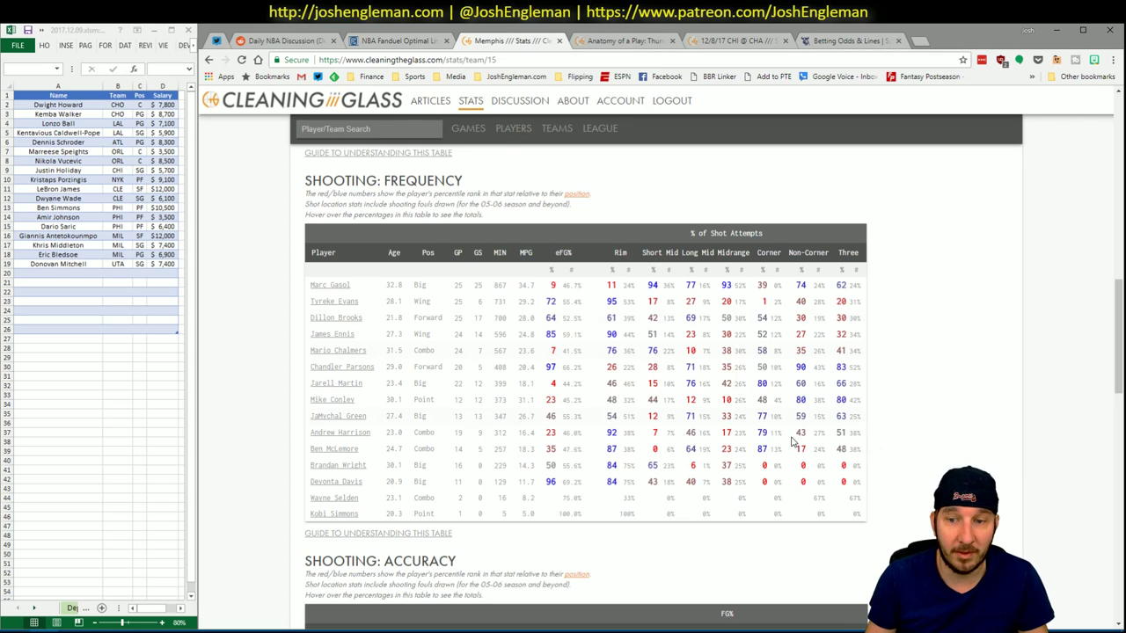
drag(858, 519, 307, 282)
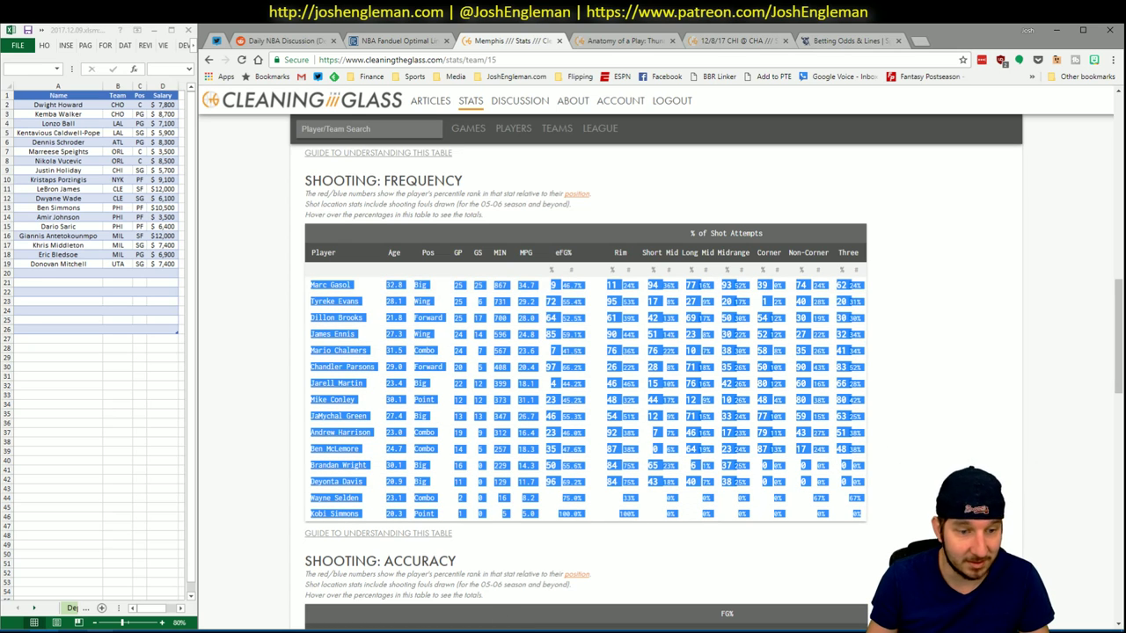
click(83, 607)
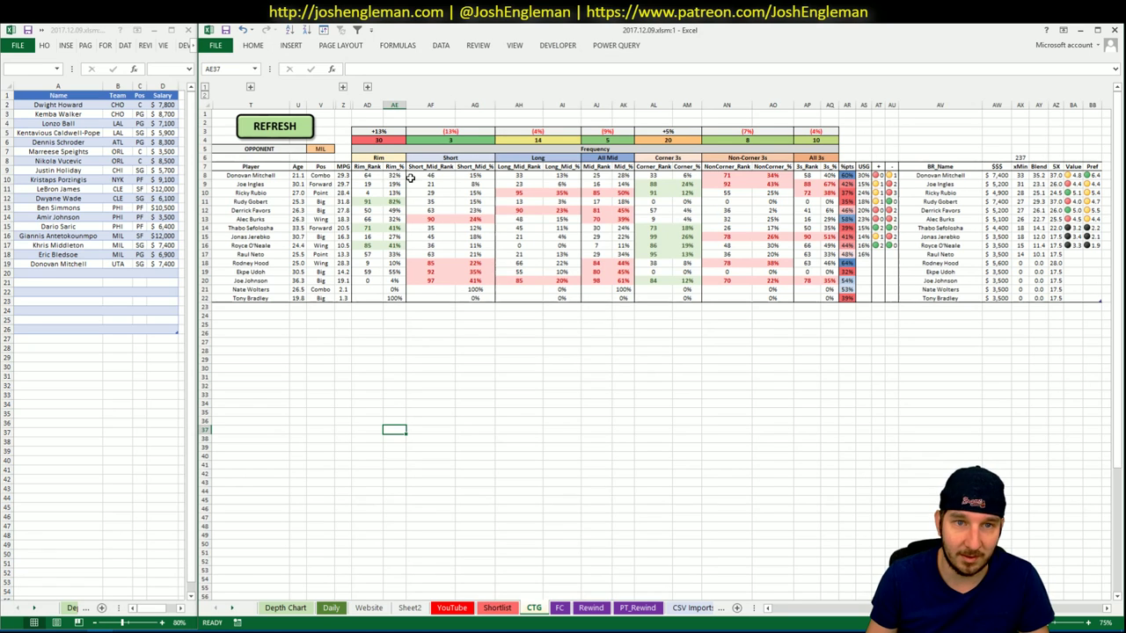
Enter OKC as the CTG sheet's opponent in V5, then go to the YouTube sheet.
click(322, 150)
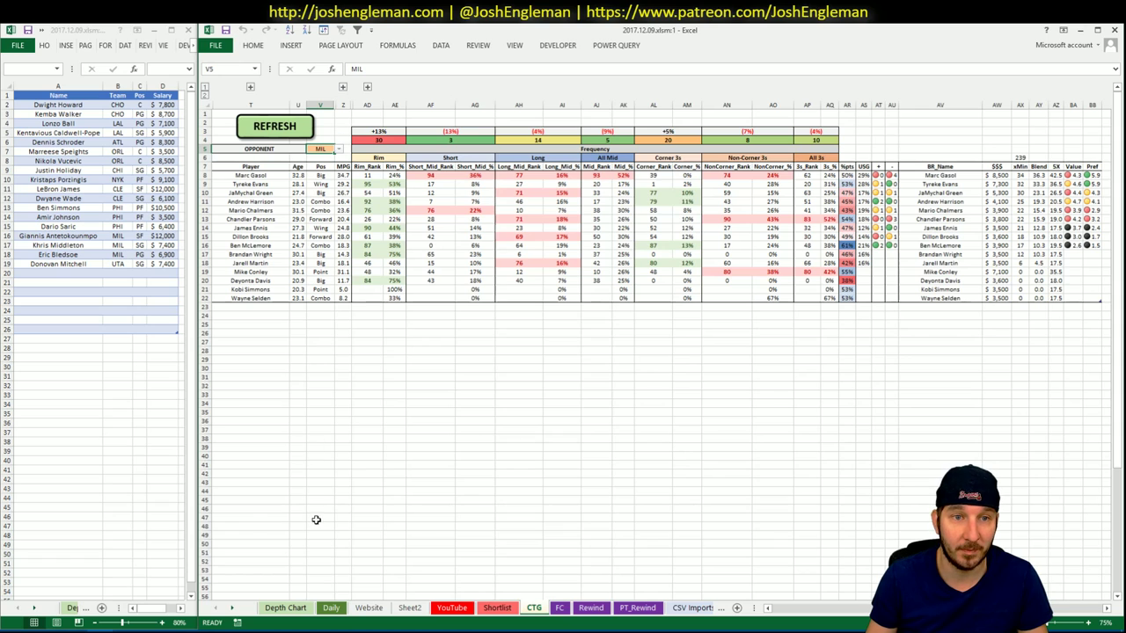
text(OKC)
key(Return)
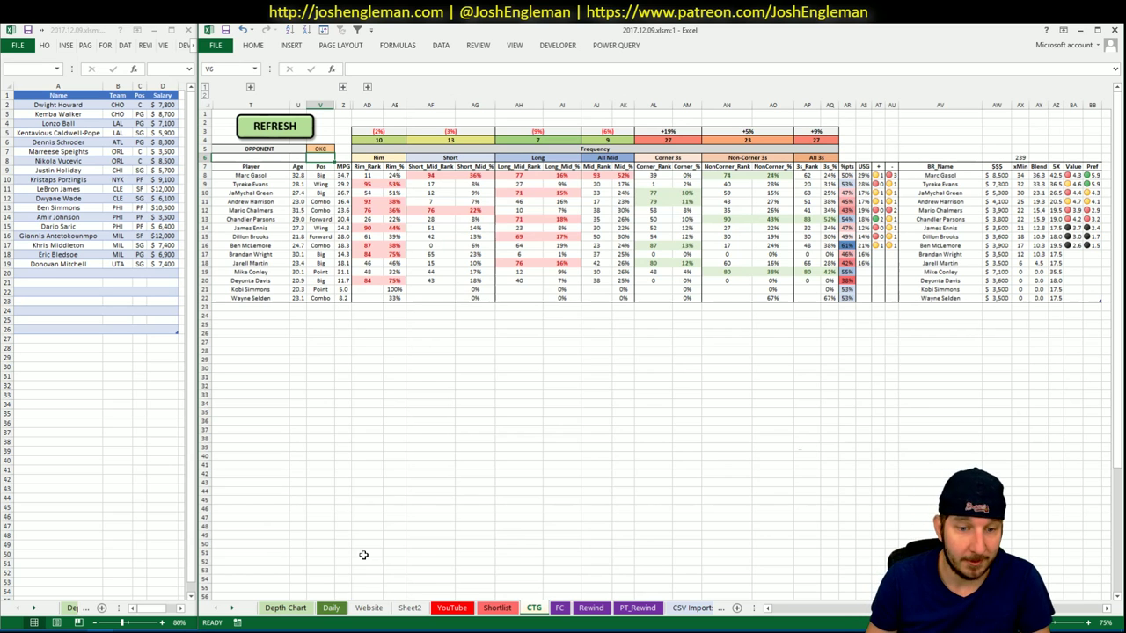
click(331, 608)
click(452, 608)
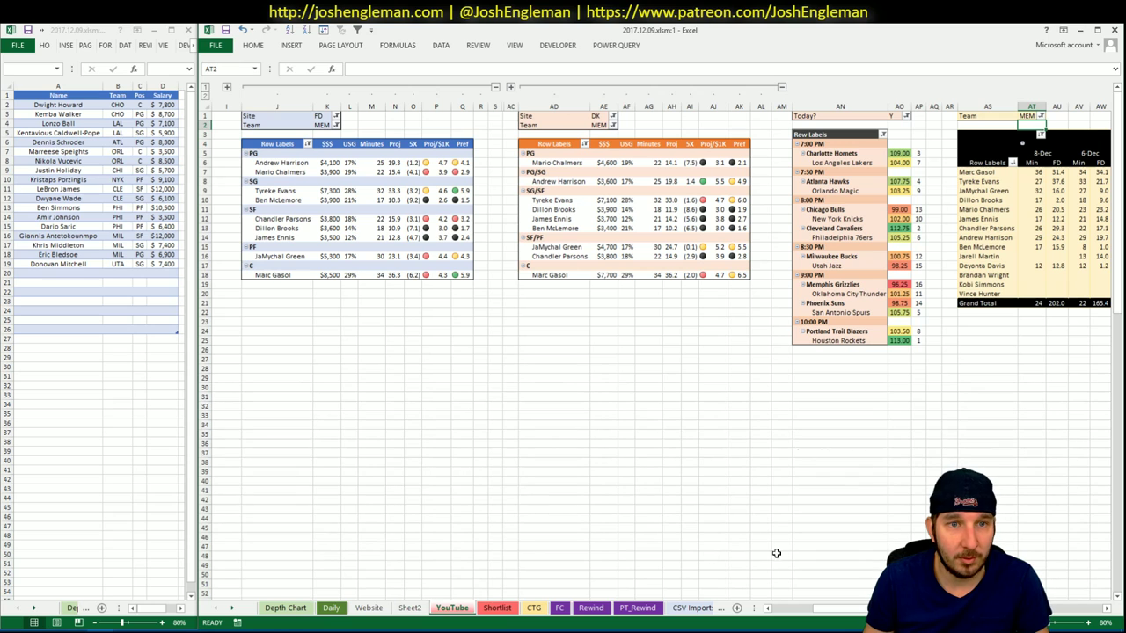
Enter Tyreke Evans in A20 so MEM, SG and $7,300 fill in beside him.
drag(859, 611, 867, 610)
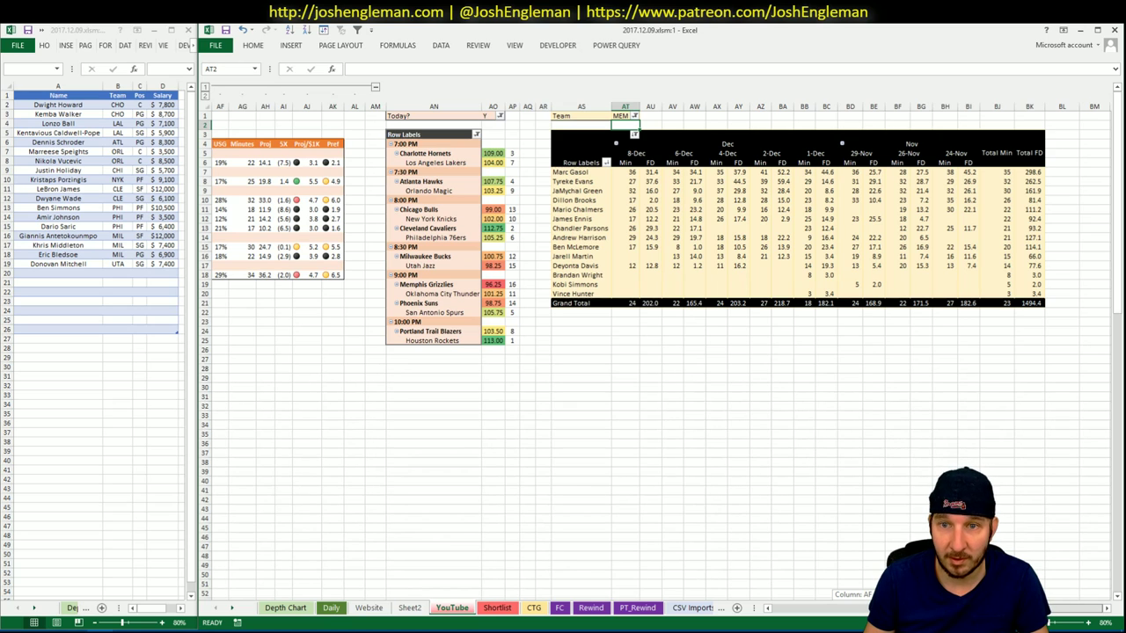
drag(867, 611, 859, 611)
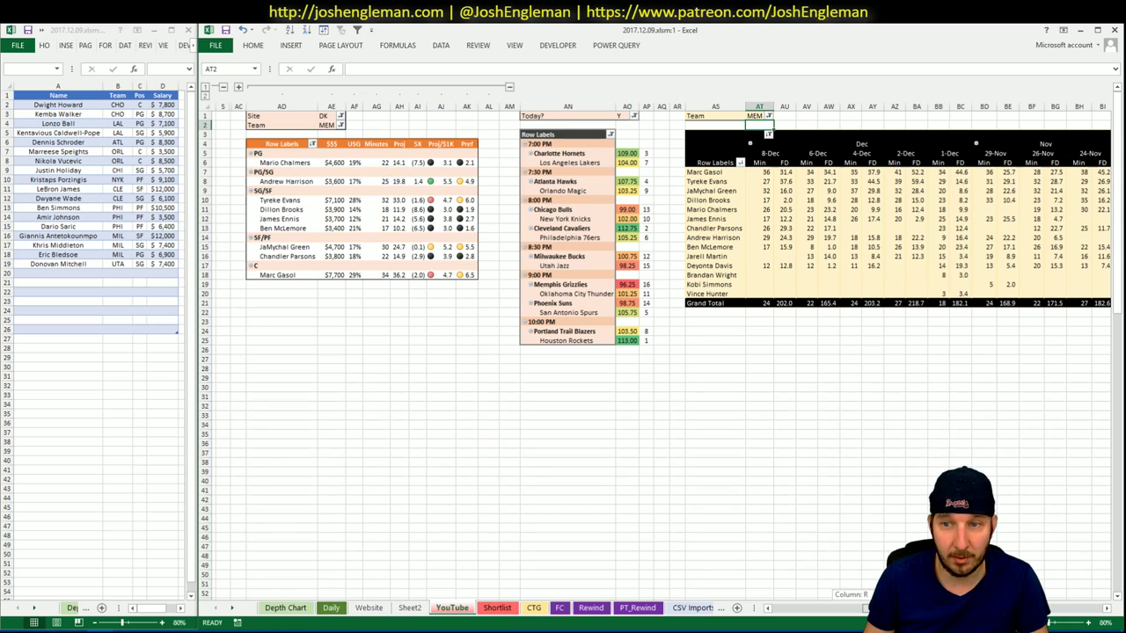
scroll(656, 343, right, 3)
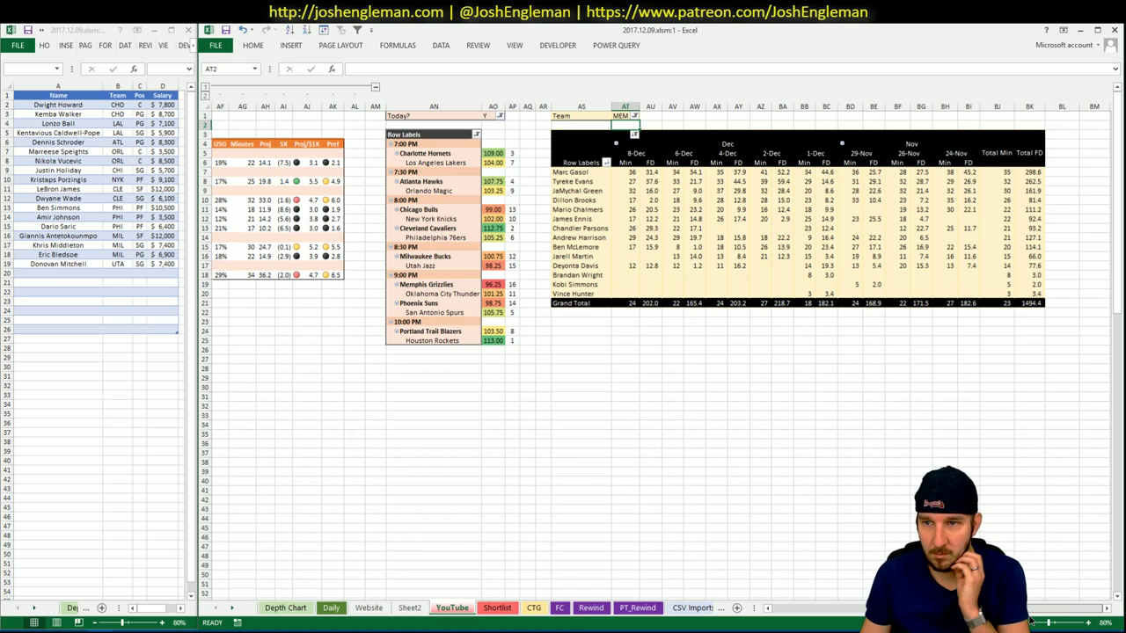
drag(1025, 608, 838, 608)
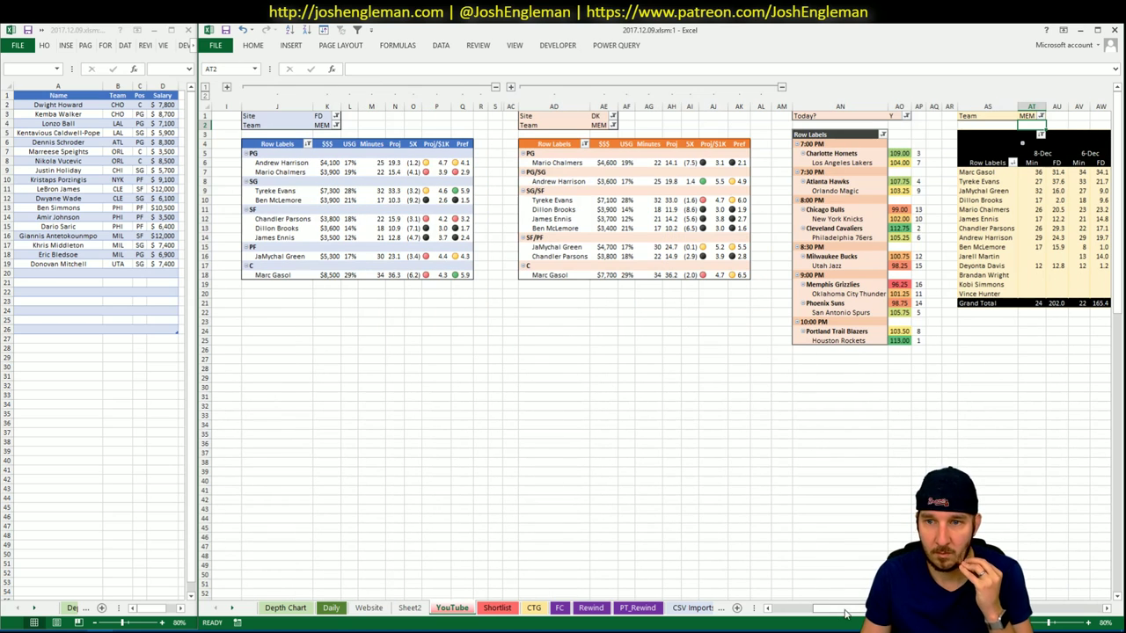
click(72, 272)
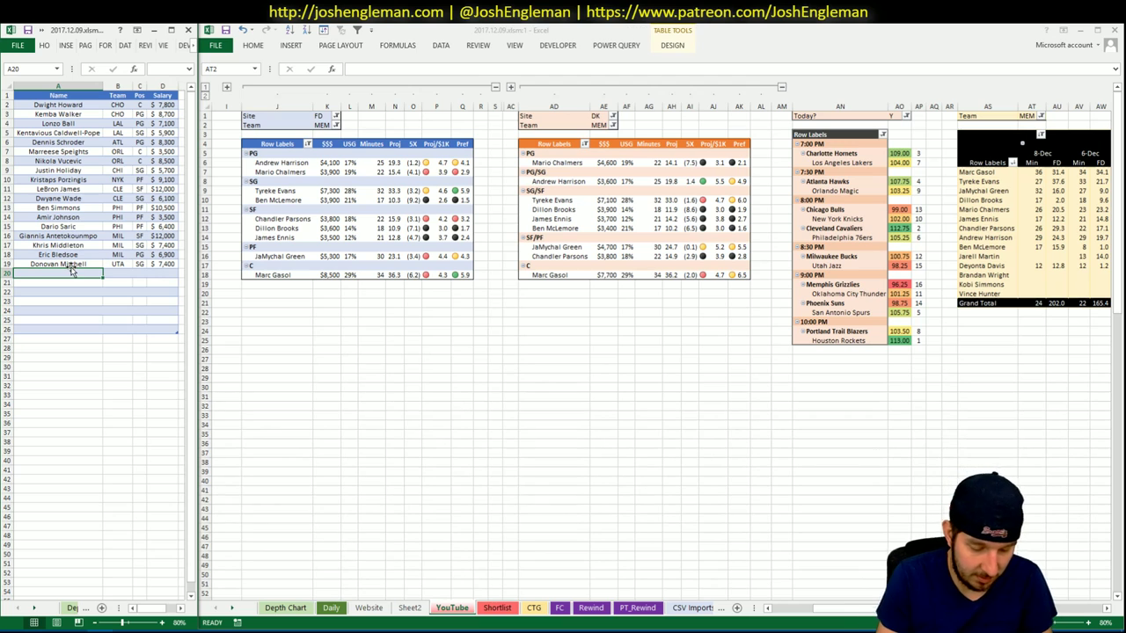
text(Tyreke Evans)
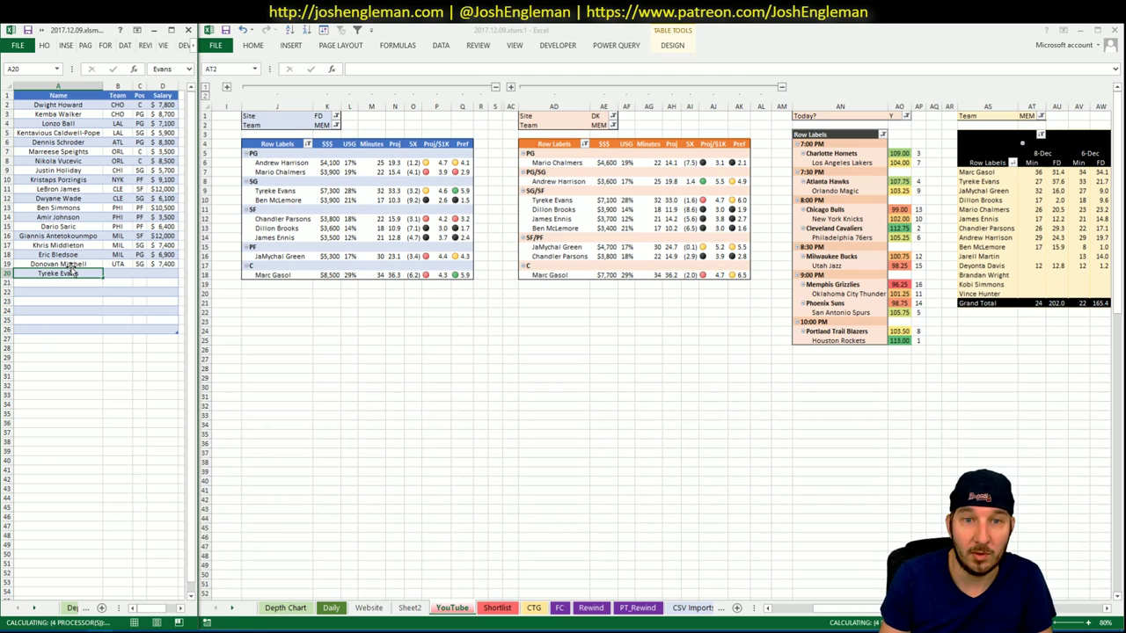
key(Return)
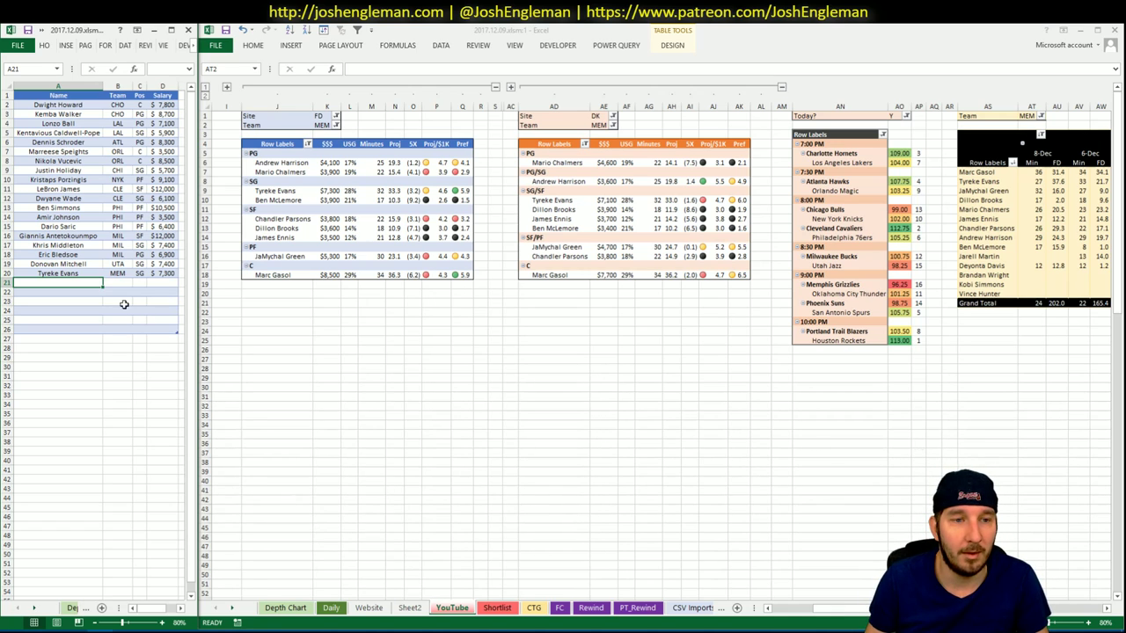
Bring the main workbook window into focus and adjust its view.
click(387, 307)
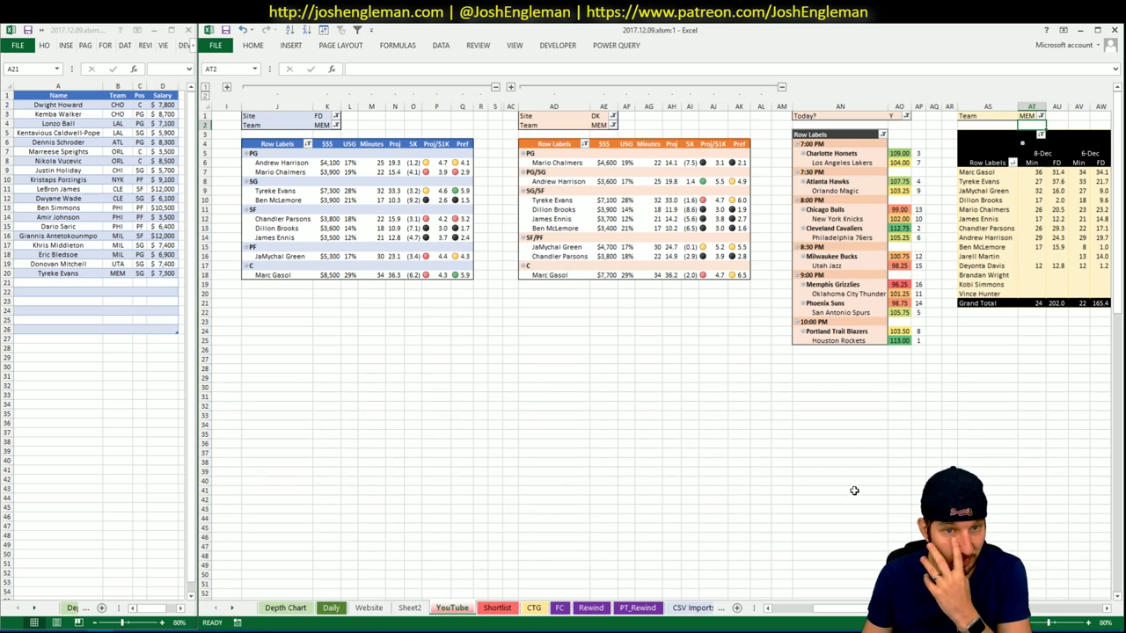
drag(845, 608, 1063, 621)
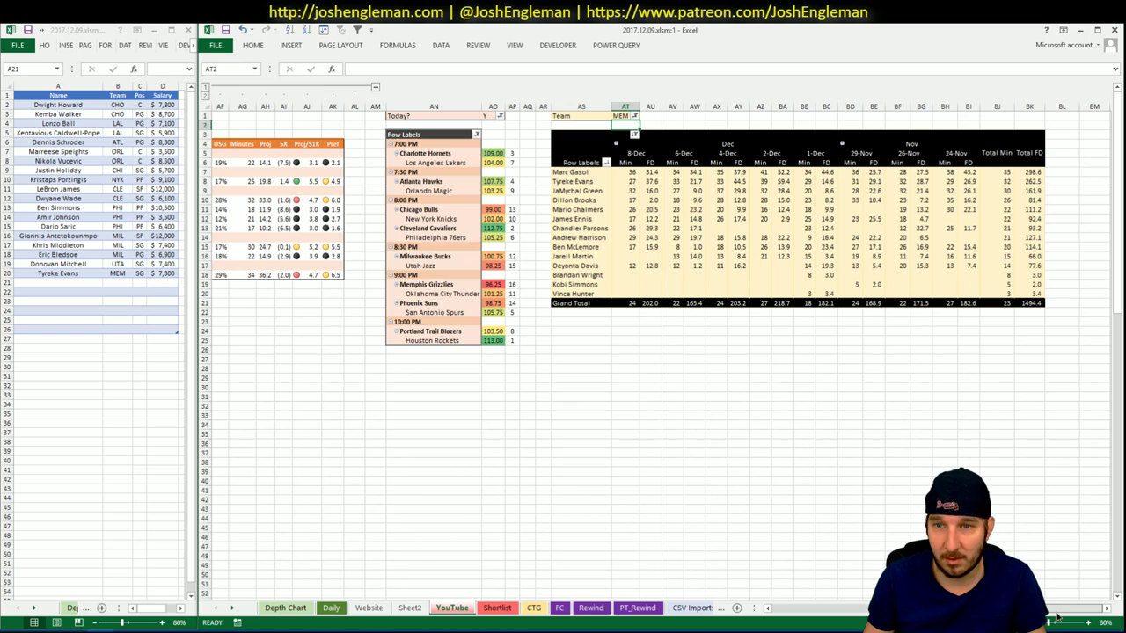
scroll(1054, 619, left, 10)
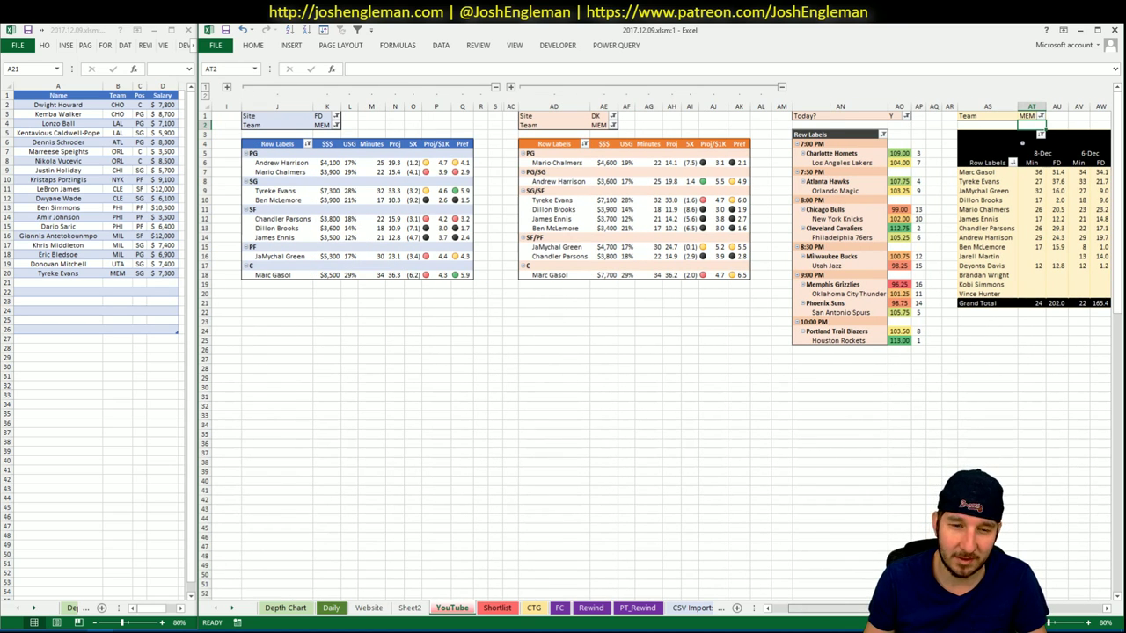
scroll(1051, 599, right, 10)
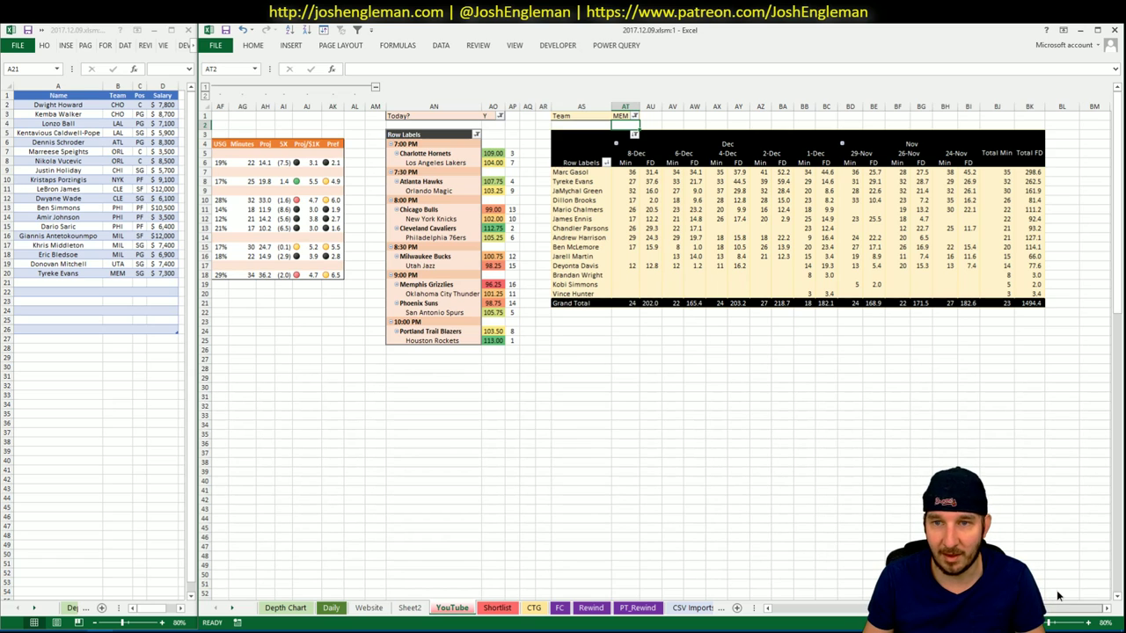
scroll(1058, 596, left, 10)
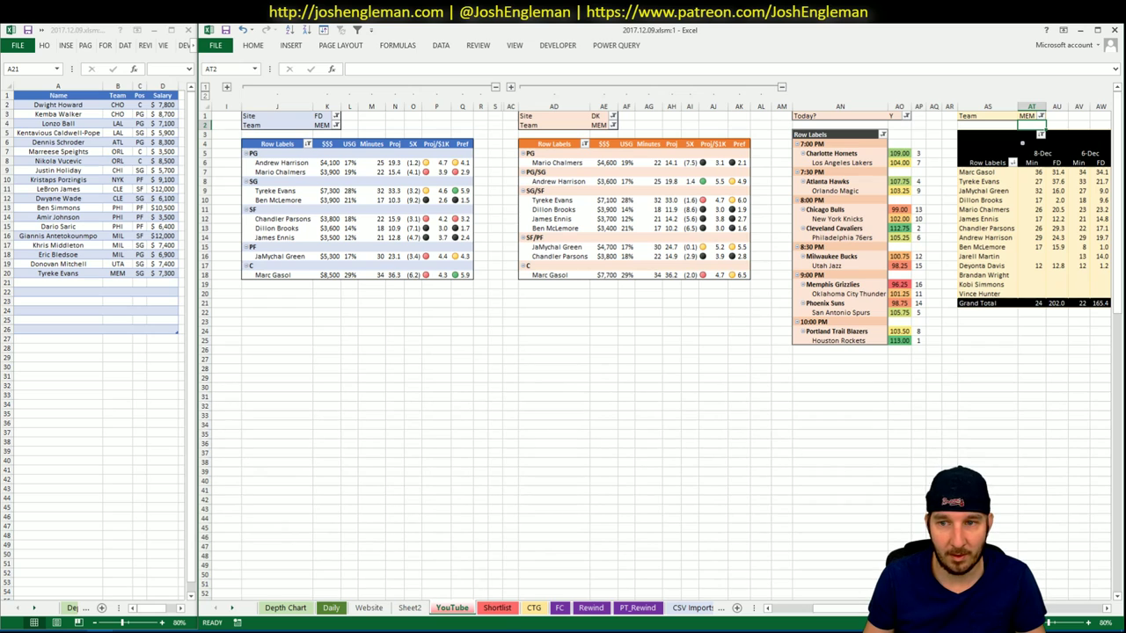
click(481, 405)
click(350, 349)
click(350, 313)
click(350, 296)
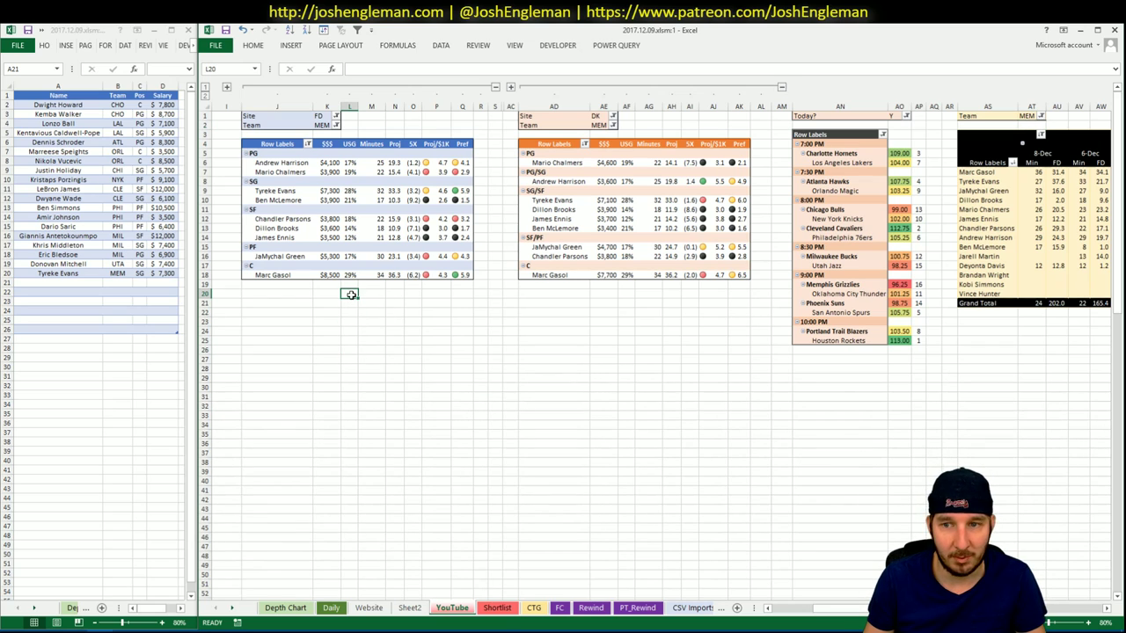
click(348, 322)
click(414, 296)
click(88, 282)
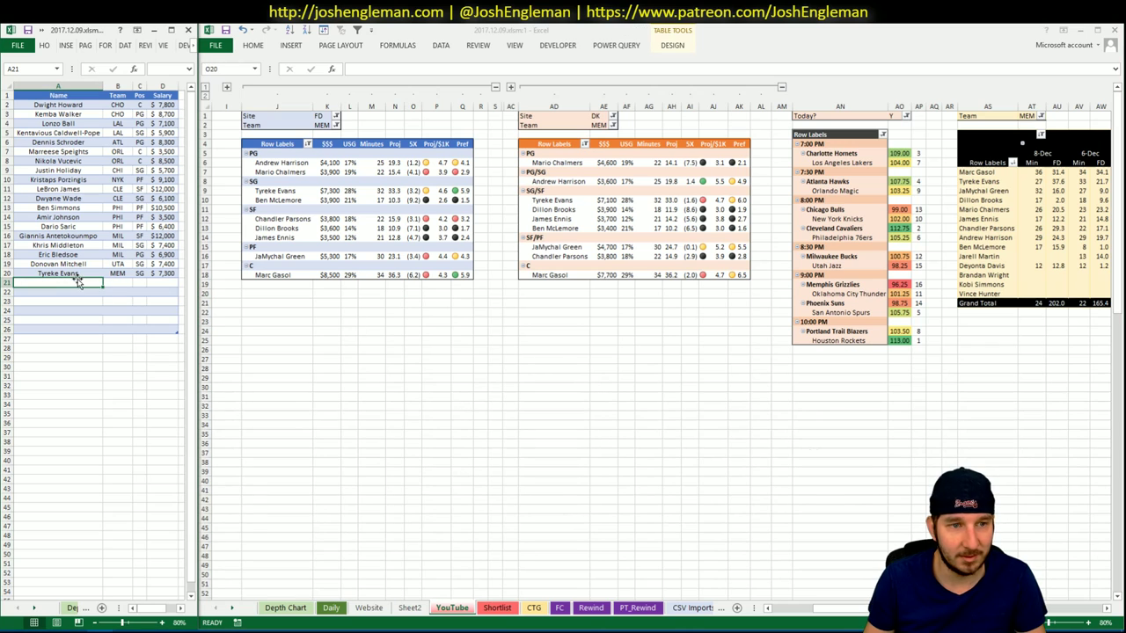
Set the FD, DK and minutes pivots' Team filters to OKC, then switch to Chrome.
click(319, 125)
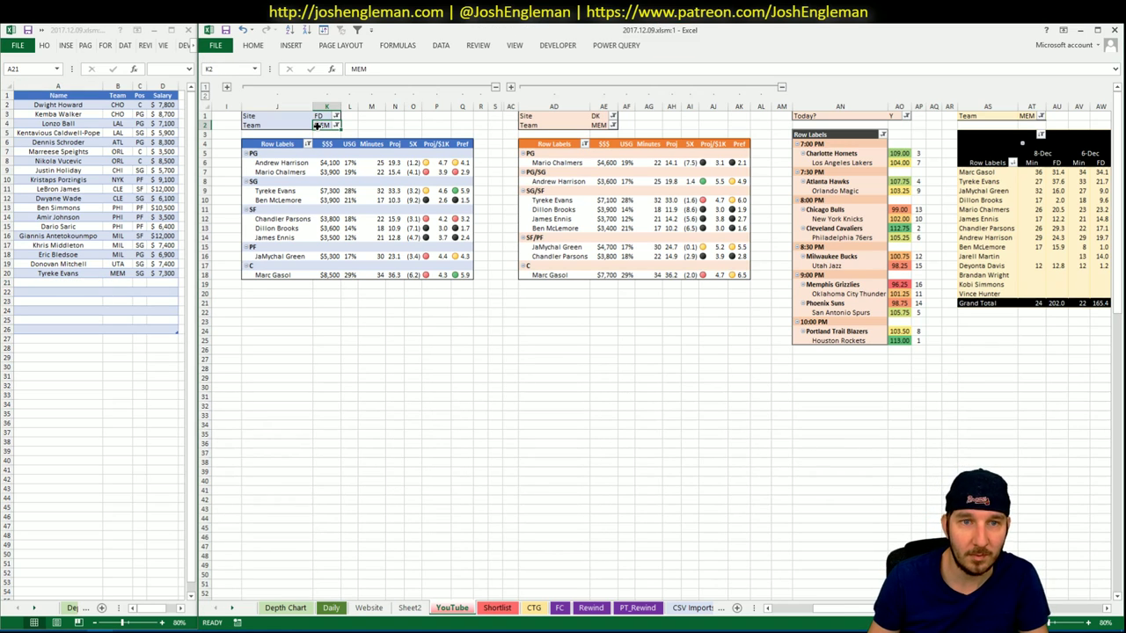
text(OKC)
key(Return)
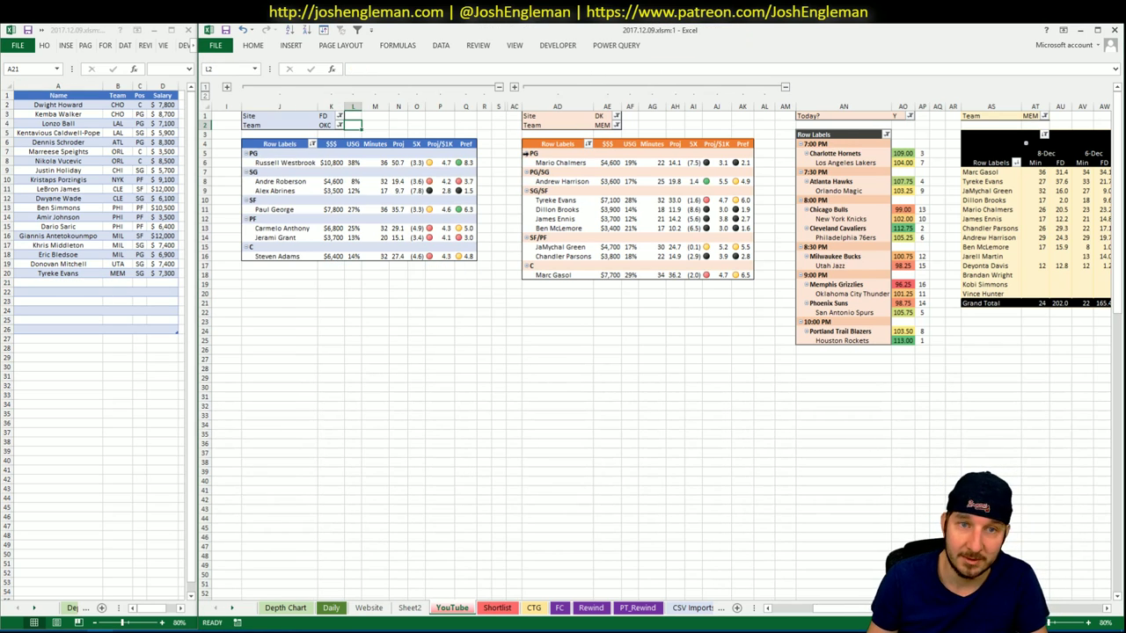
click(607, 125)
text(OKC)
key(Return)
click(1038, 115)
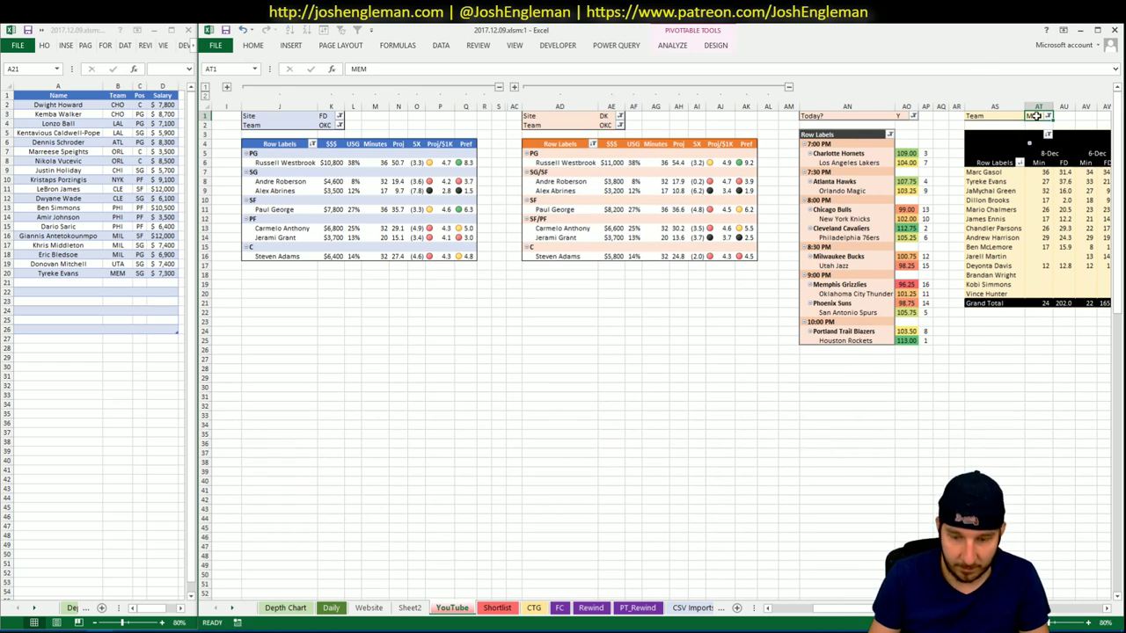
text(OKC)
key(Return)
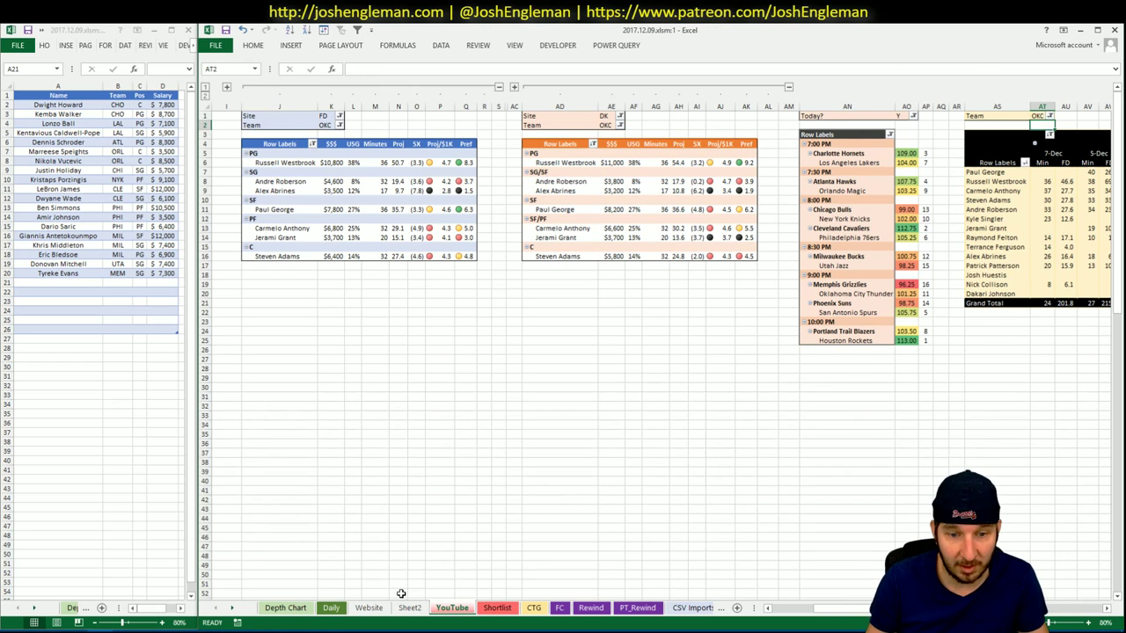
click(415, 405)
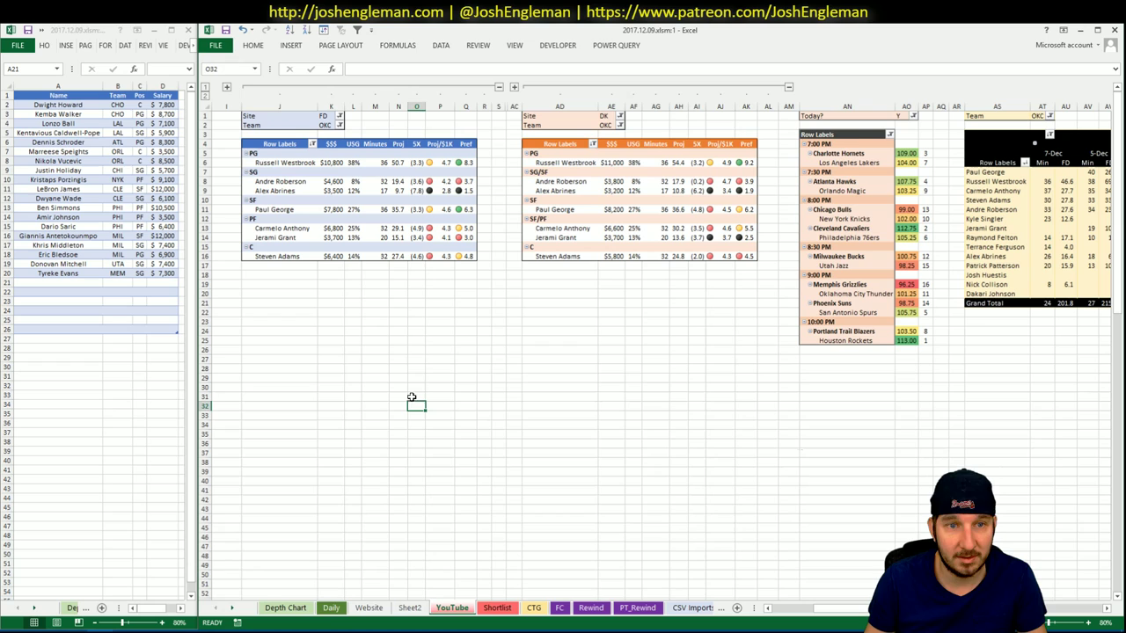
click(461, 332)
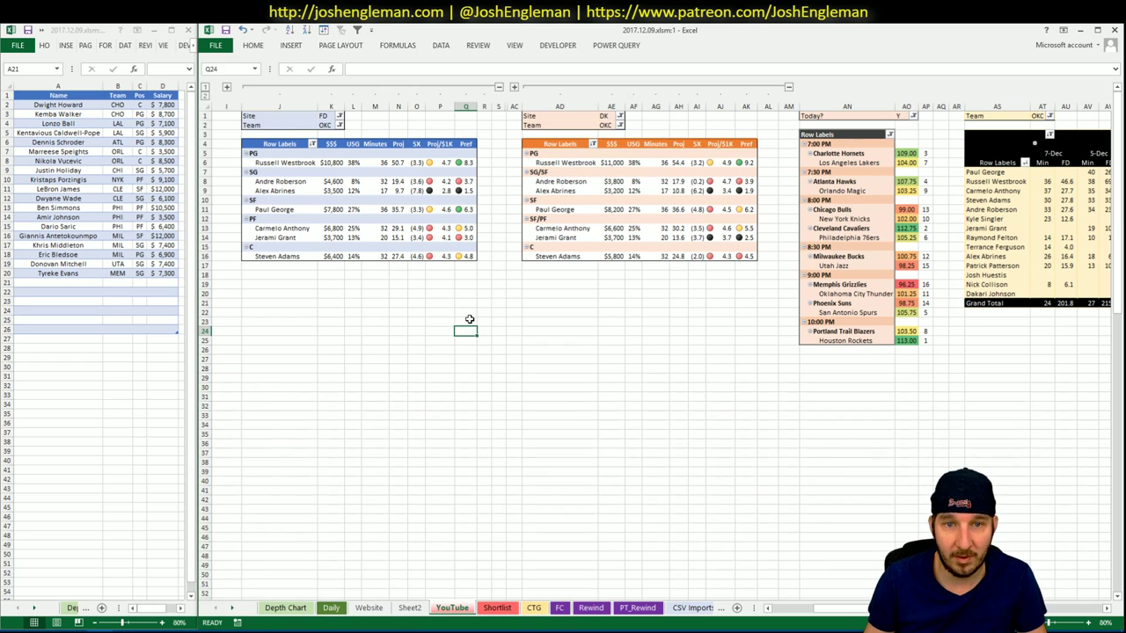
click(396, 333)
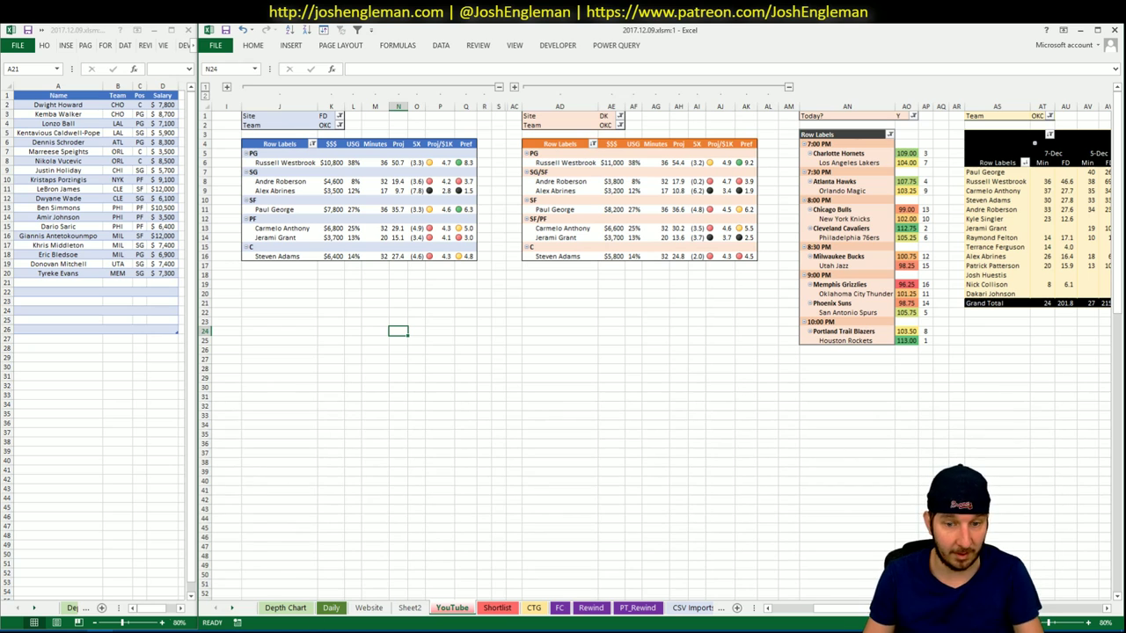
key(alt+Tab)
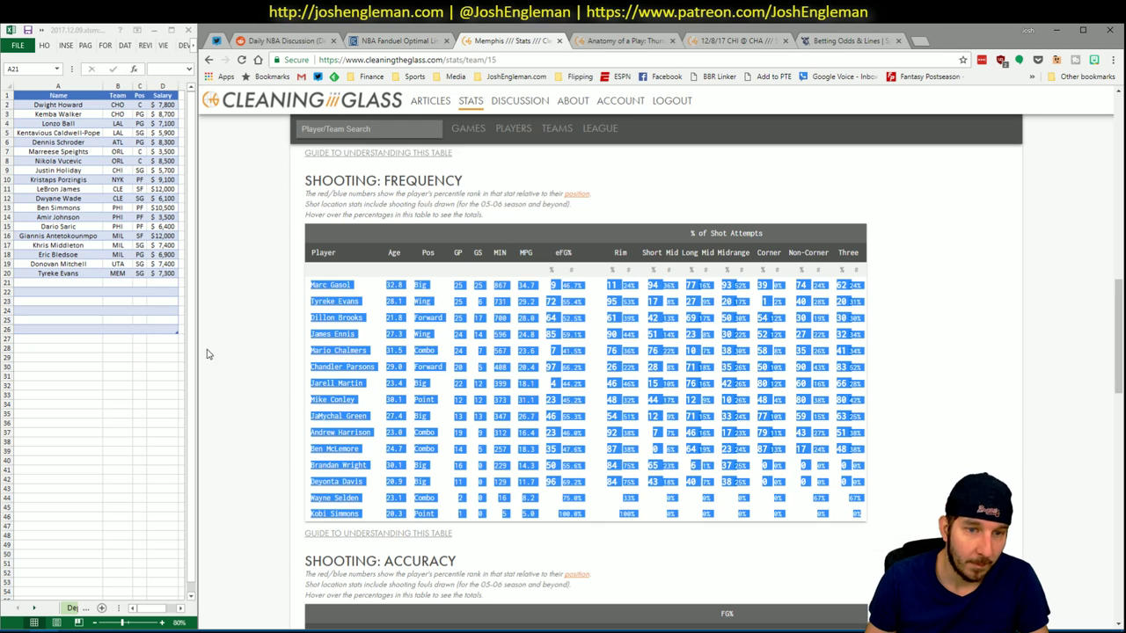
Open Oklahoma City Thunder's Shooting: Frequency section and select its player rows.
click(396, 130)
text(ty Thun)
text(der)
key(Return)
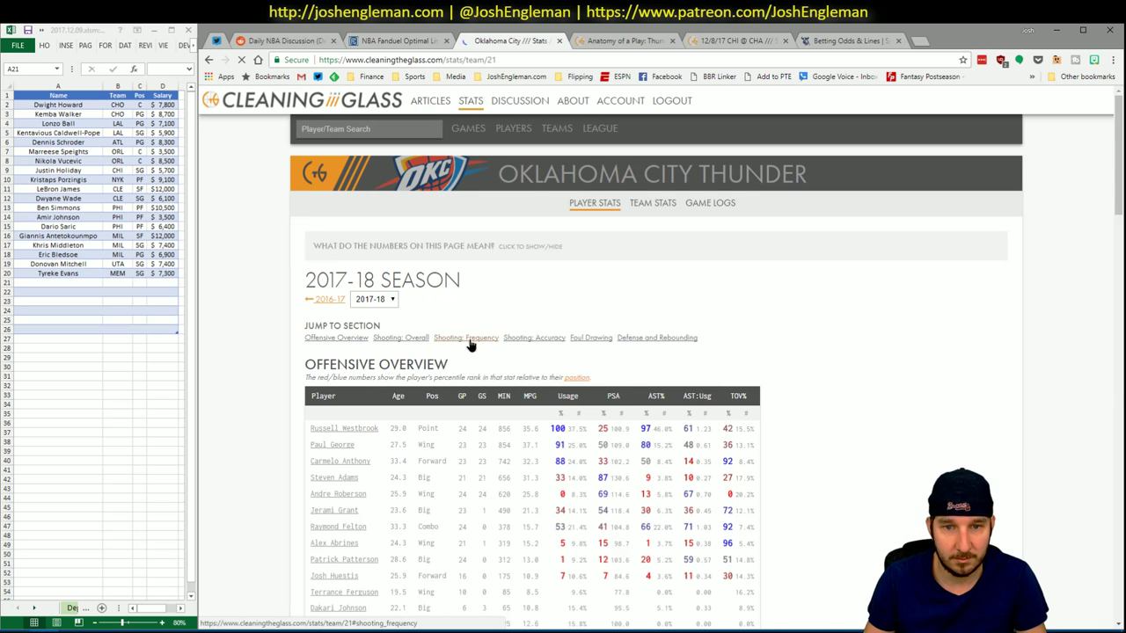
click(475, 336)
drag(870, 497, 312, 285)
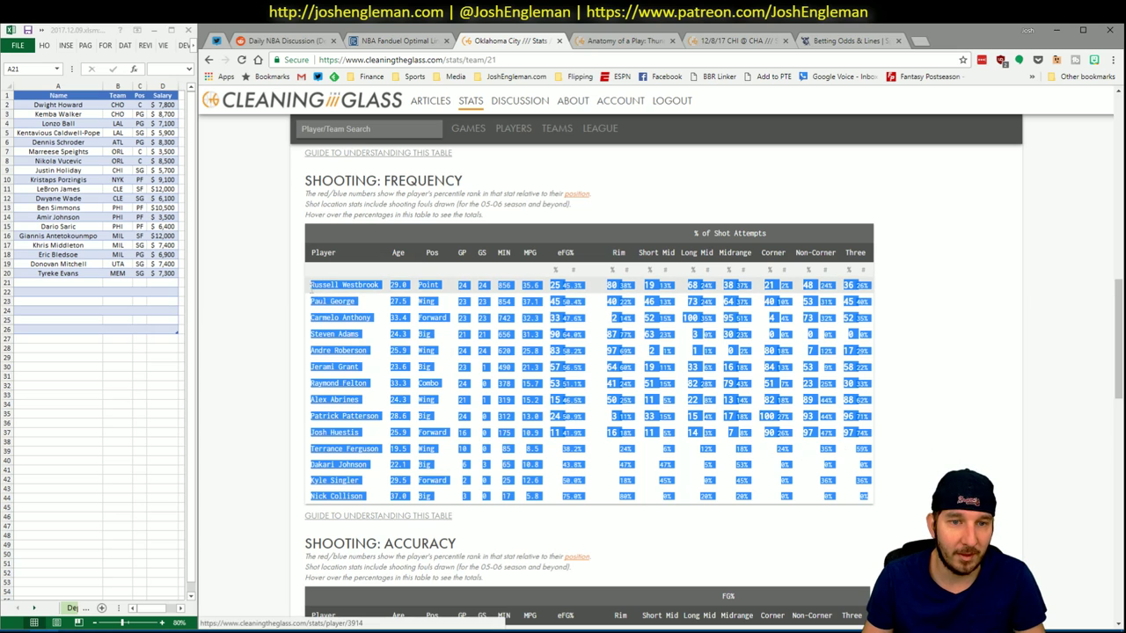
Return to the Excel workbook's CTG sheet.
key(alt+Tab)
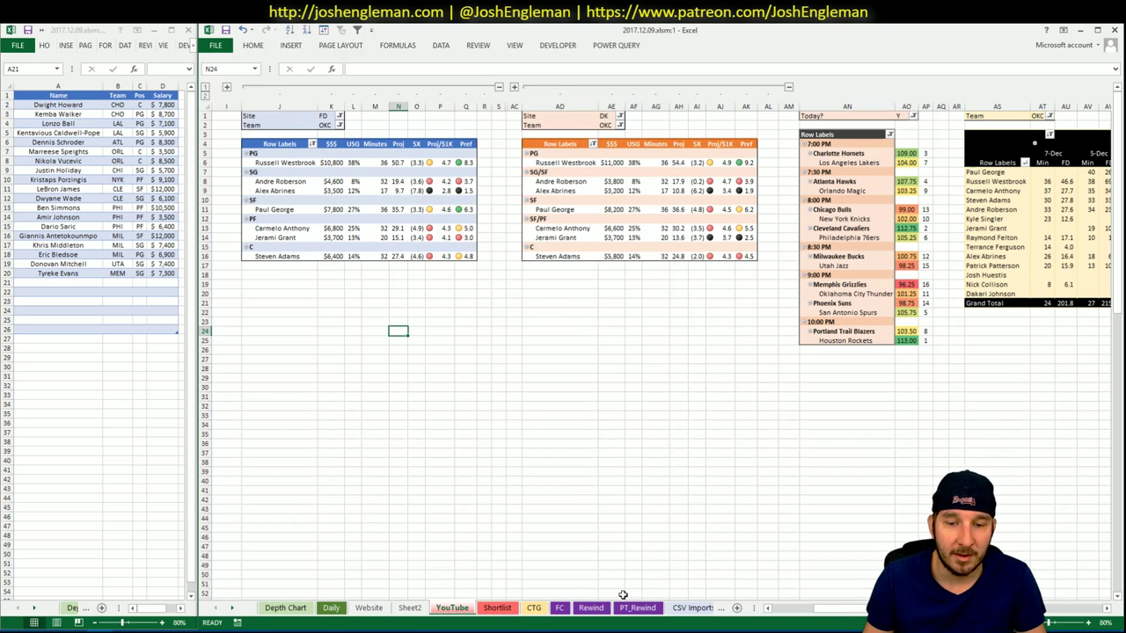
click(384, 406)
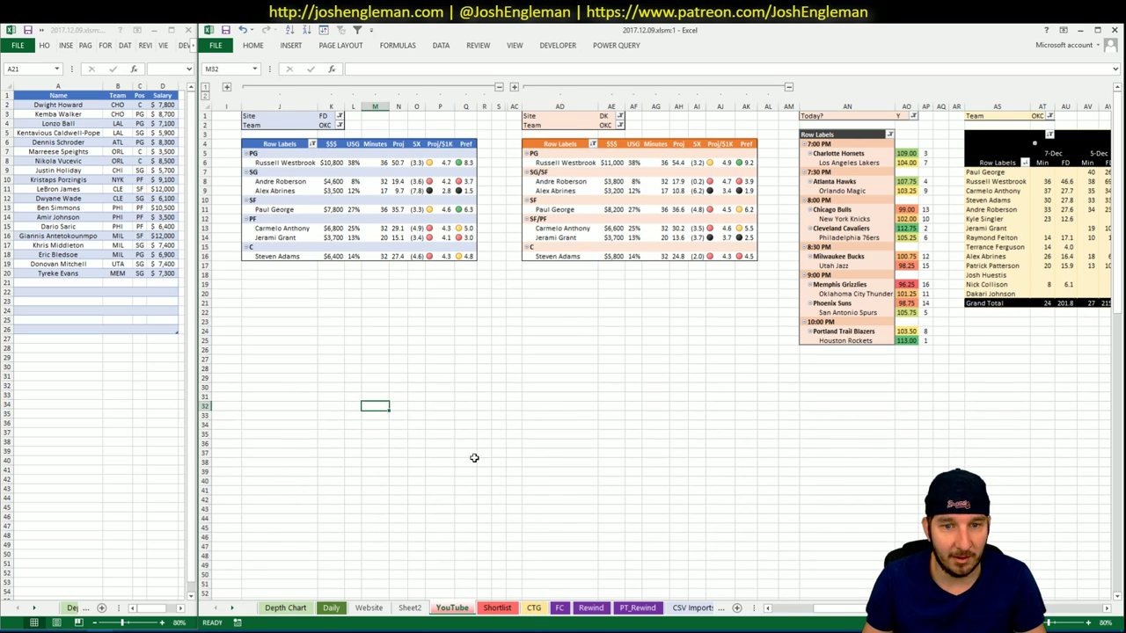
click(534, 608)
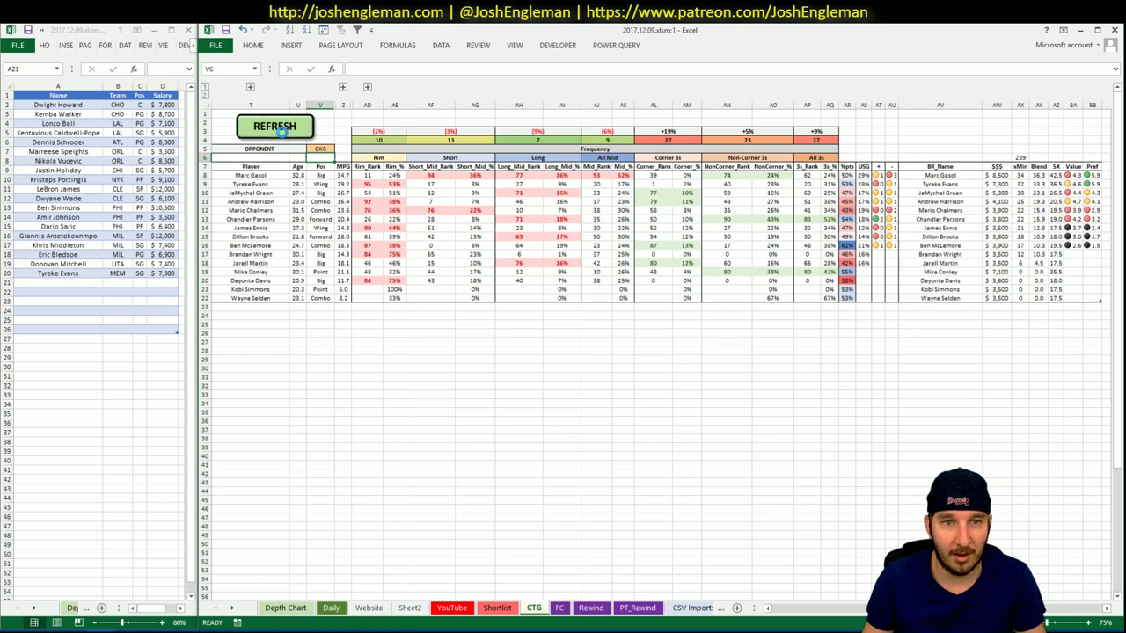
Refresh the CTG table with the Thunder data and set the V5 opponent to MEM.
click(280, 129)
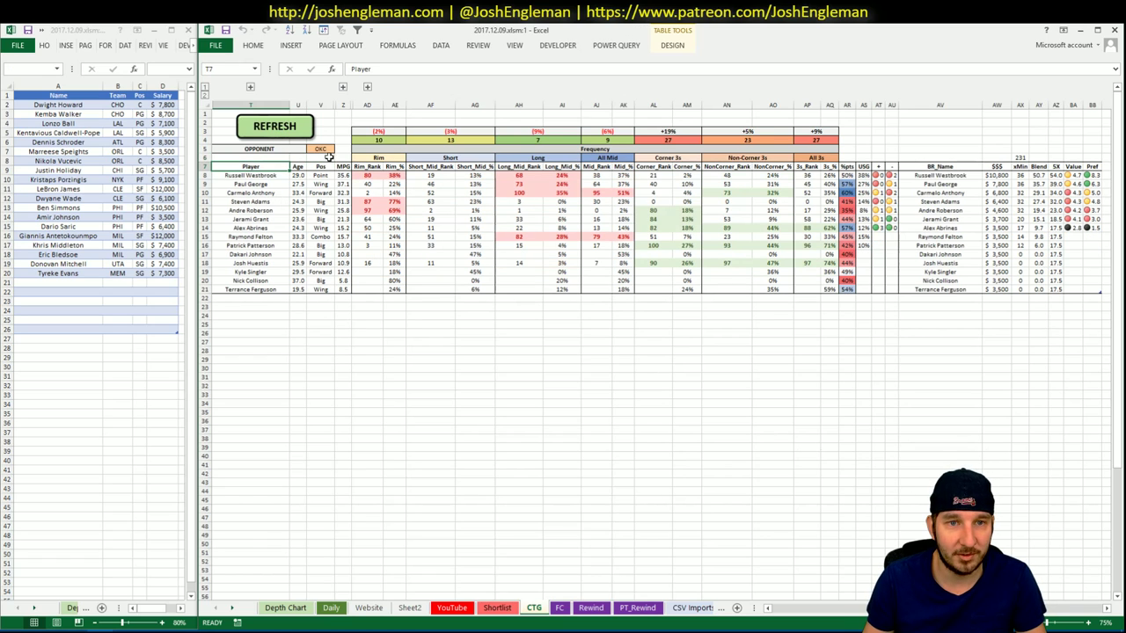
click(325, 149)
text(MEM)
key(Return)
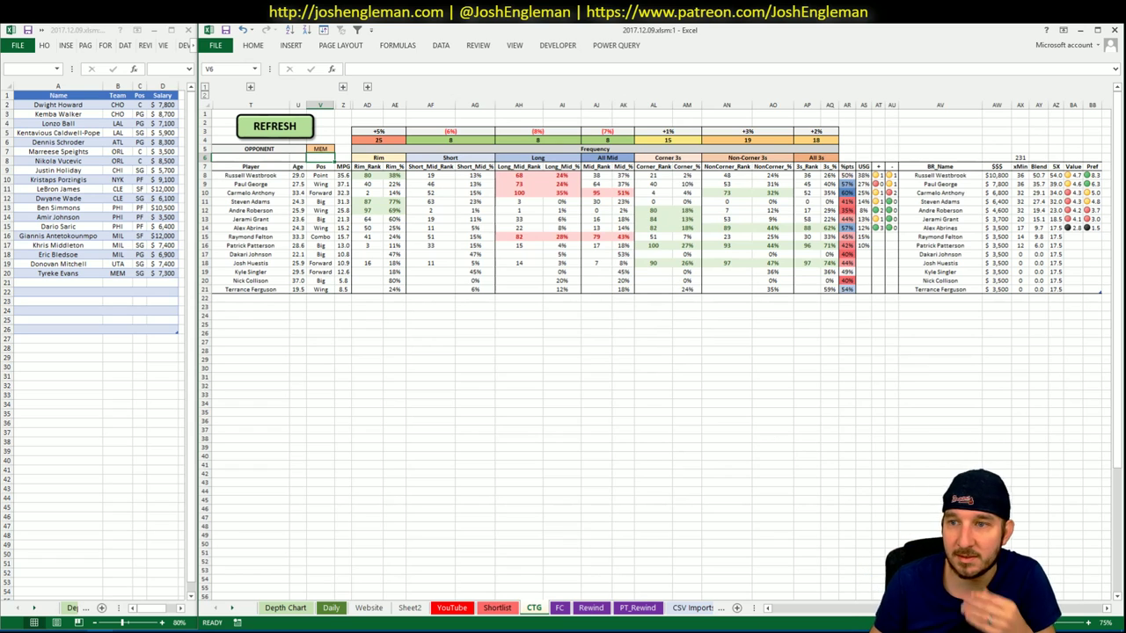
Open Russell Westbrook's injury news and game log in Fantasy Cruncher.
click(332, 611)
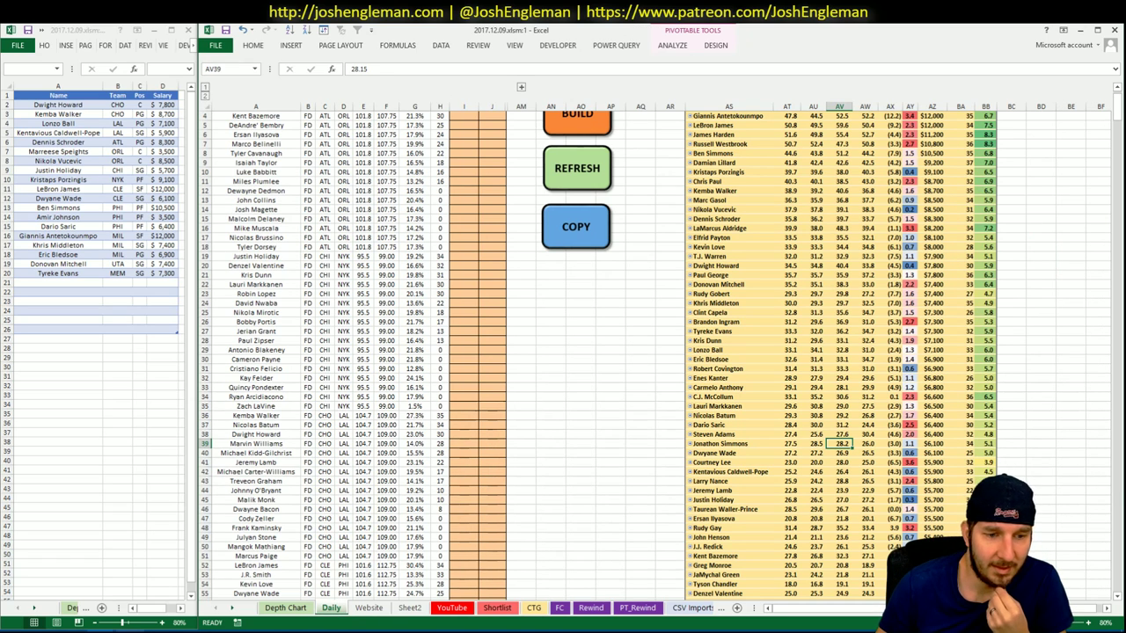
mouse_move(70, 632)
click(71, 585)
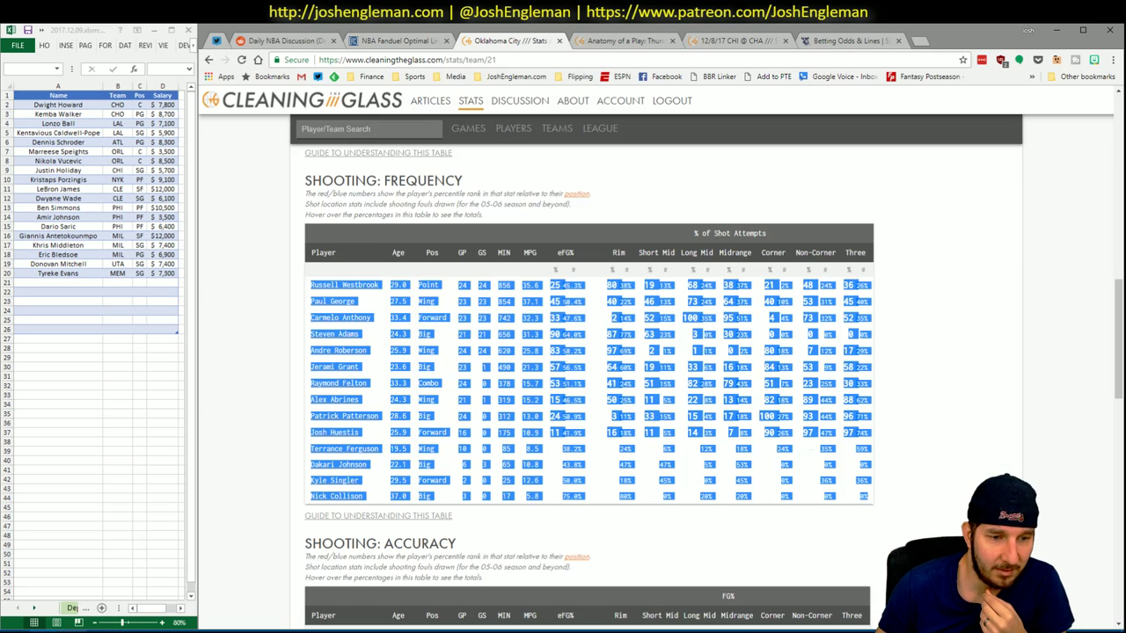
click(422, 44)
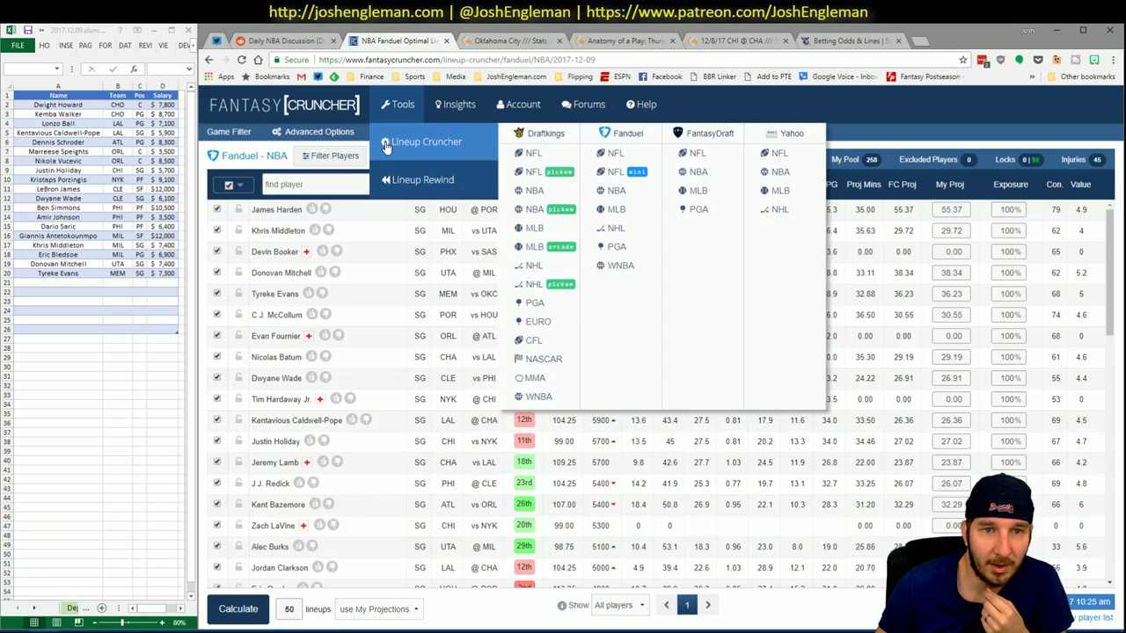
click(287, 212)
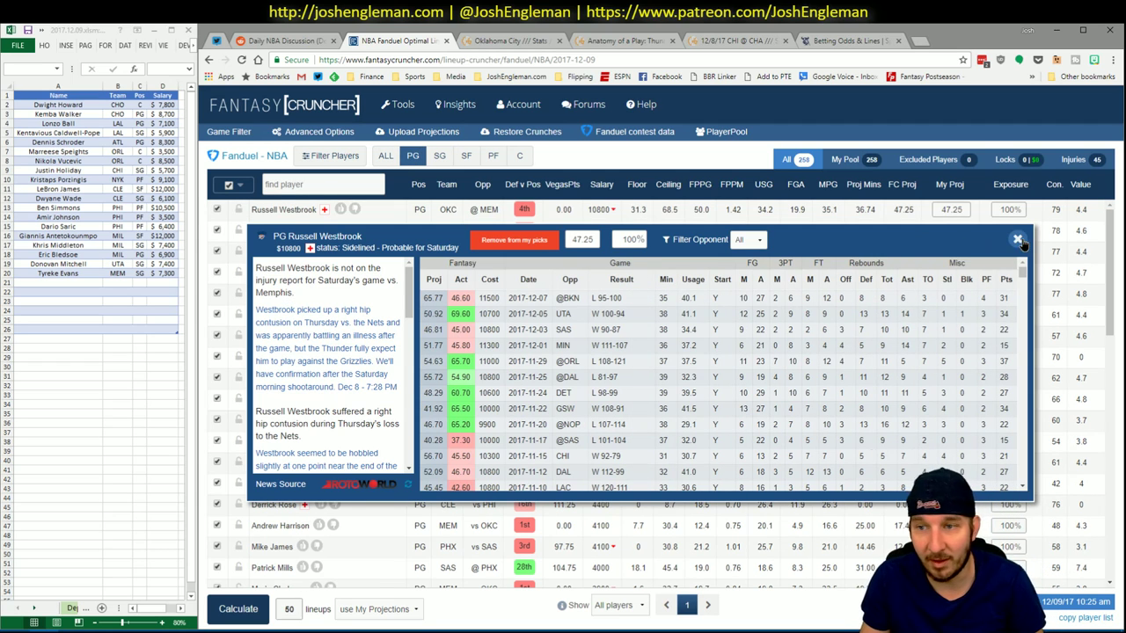
Close Westbrook's details and return to the workbook's YouTube sheet with the OKC pivots.
click(1018, 240)
click(505, 40)
key(alt+Tab)
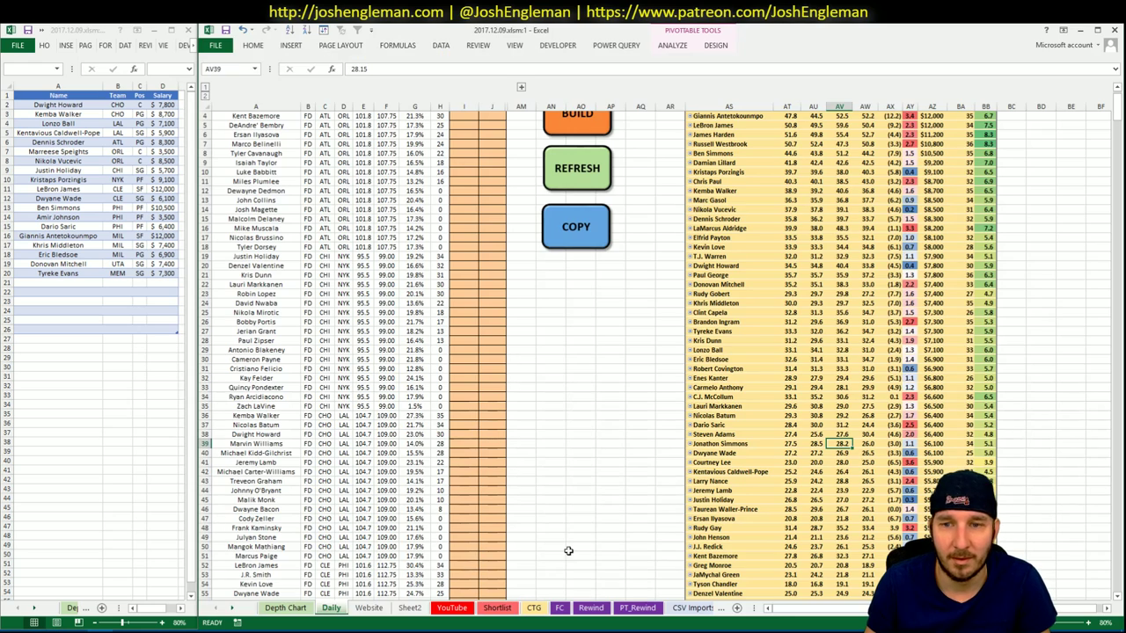
click(447, 609)
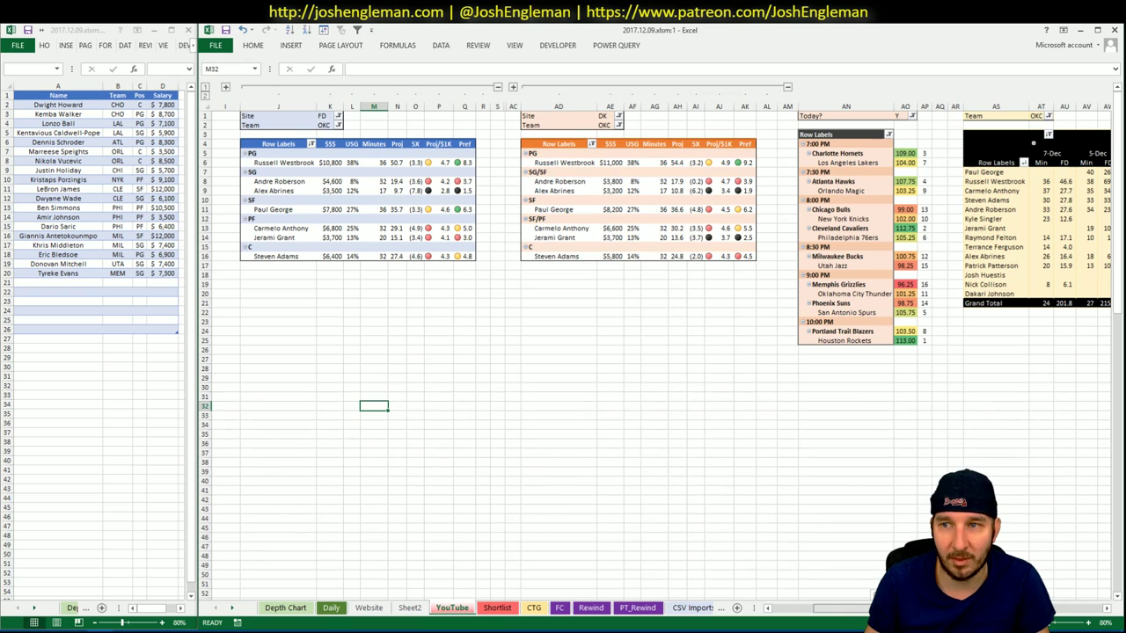
Enter Russell Westbrook in A21 so the lookup fills OKC, PG and $10,800.
scroll(655, 352, right, 5)
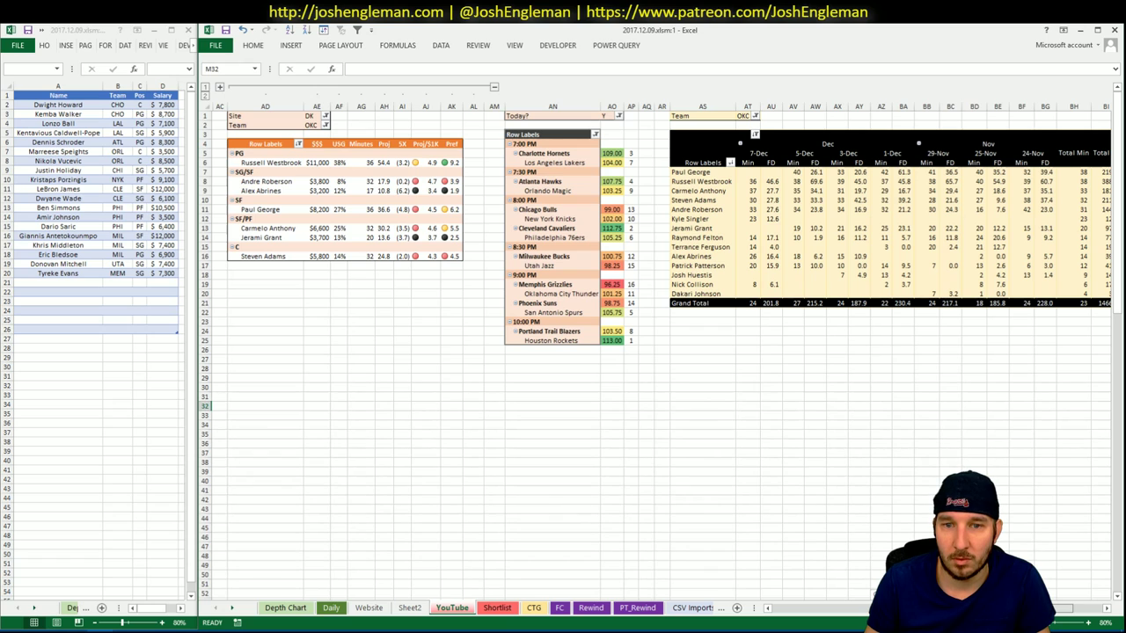
scroll(458, 468, left, 5)
click(132, 313)
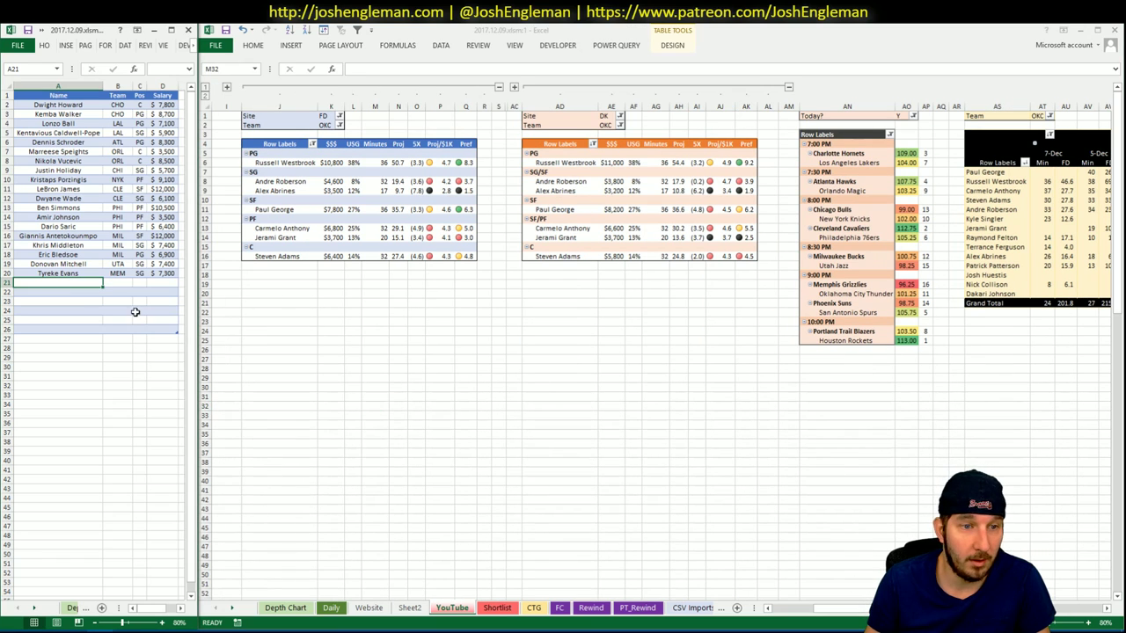
text(Russell )
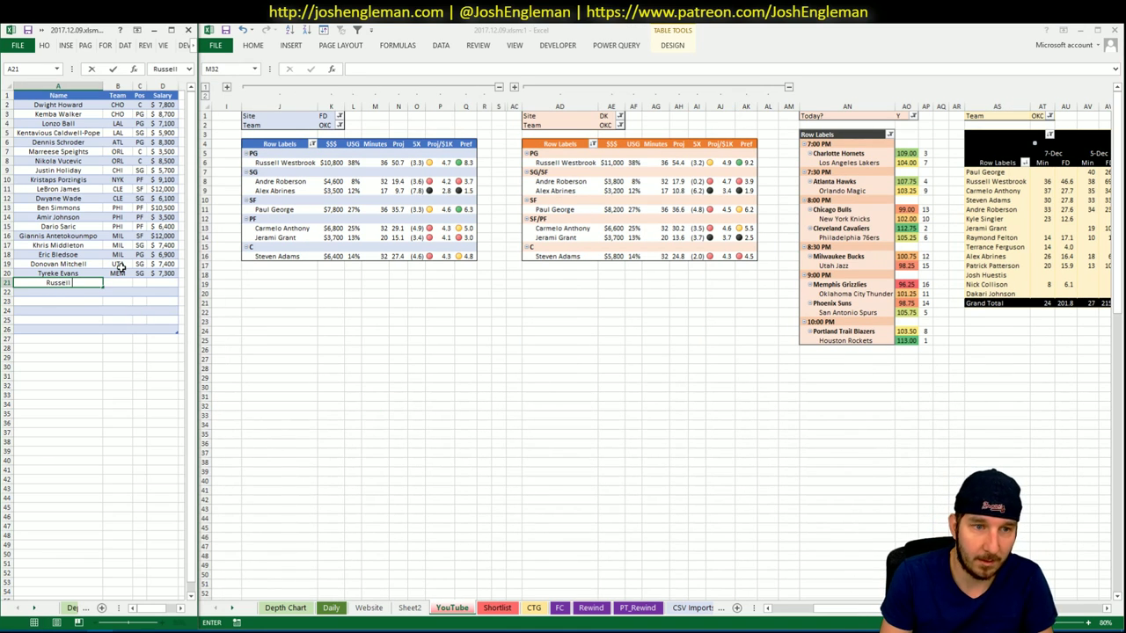
text(Webstrook)
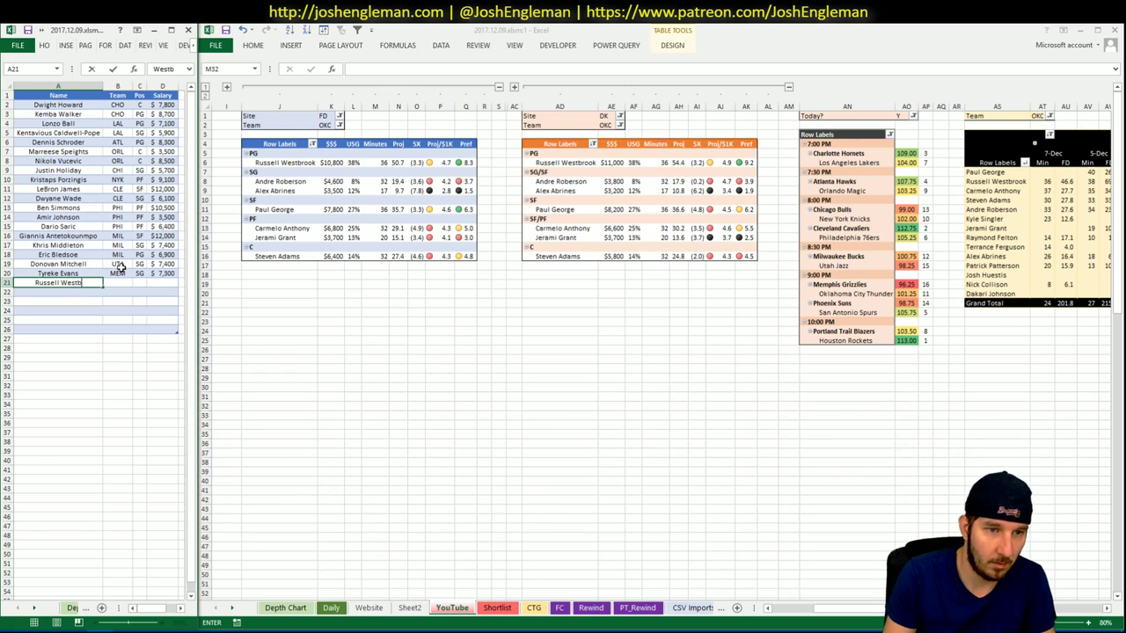
key(Return)
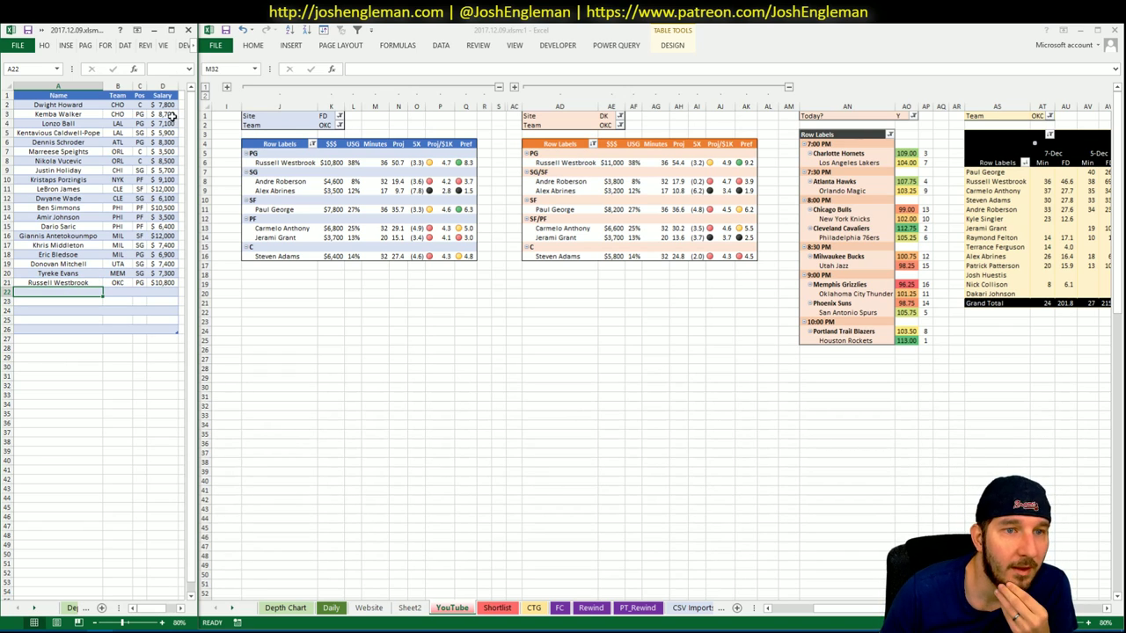
On the Daily sheet, move Position above Name in the player pivot's rows.
click(458, 359)
click(396, 334)
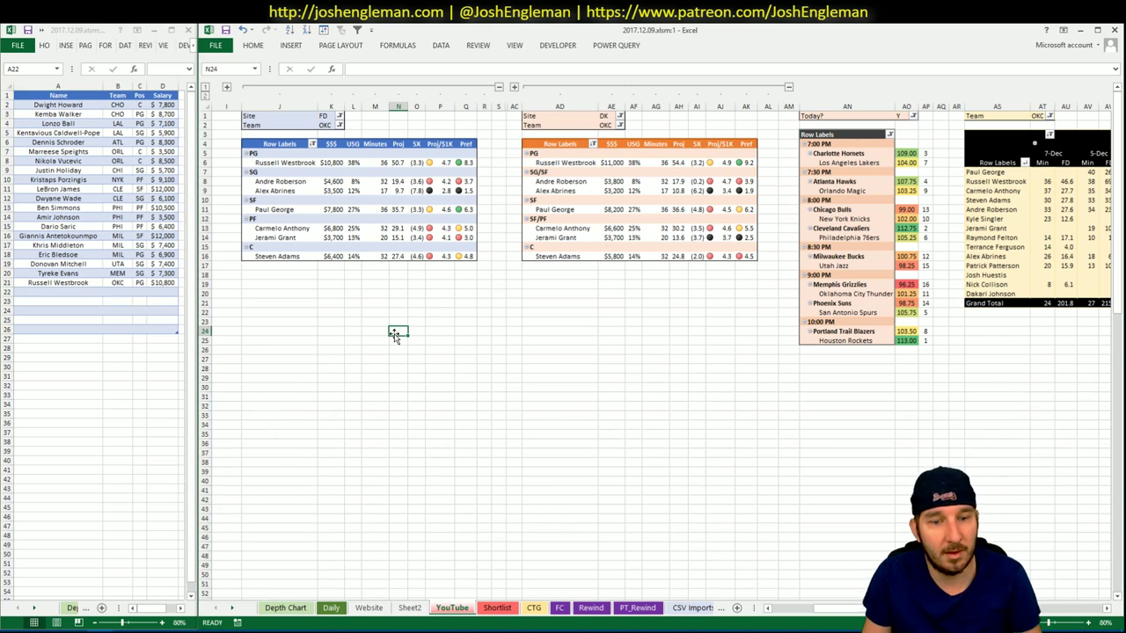
click(331, 608)
right_click(873, 288)
click(889, 458)
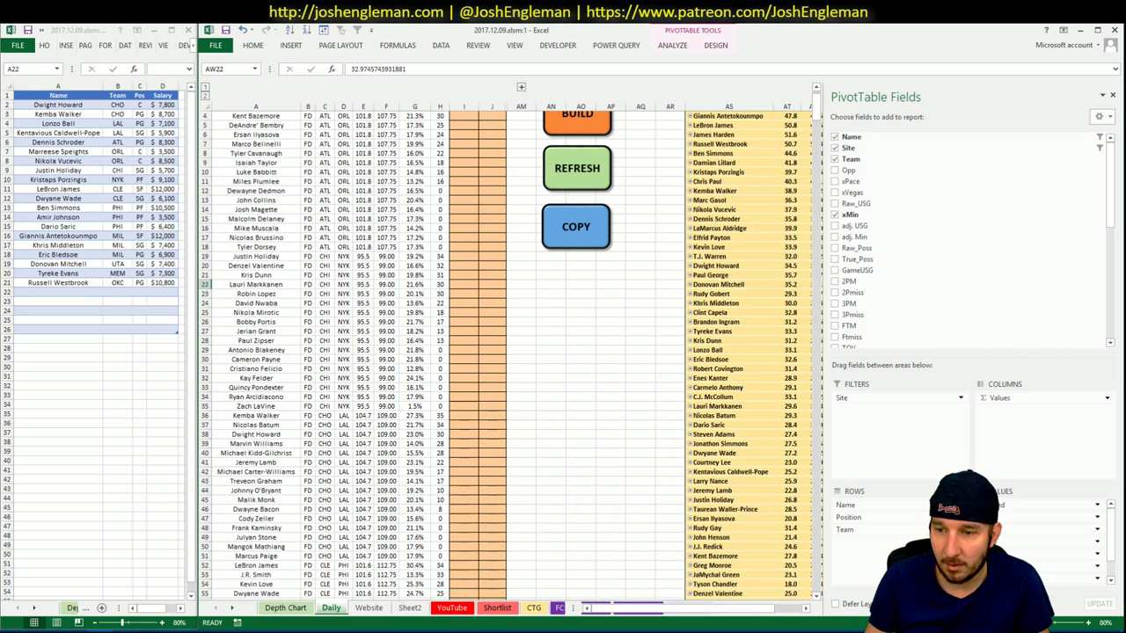
drag(888, 517, 885, 504)
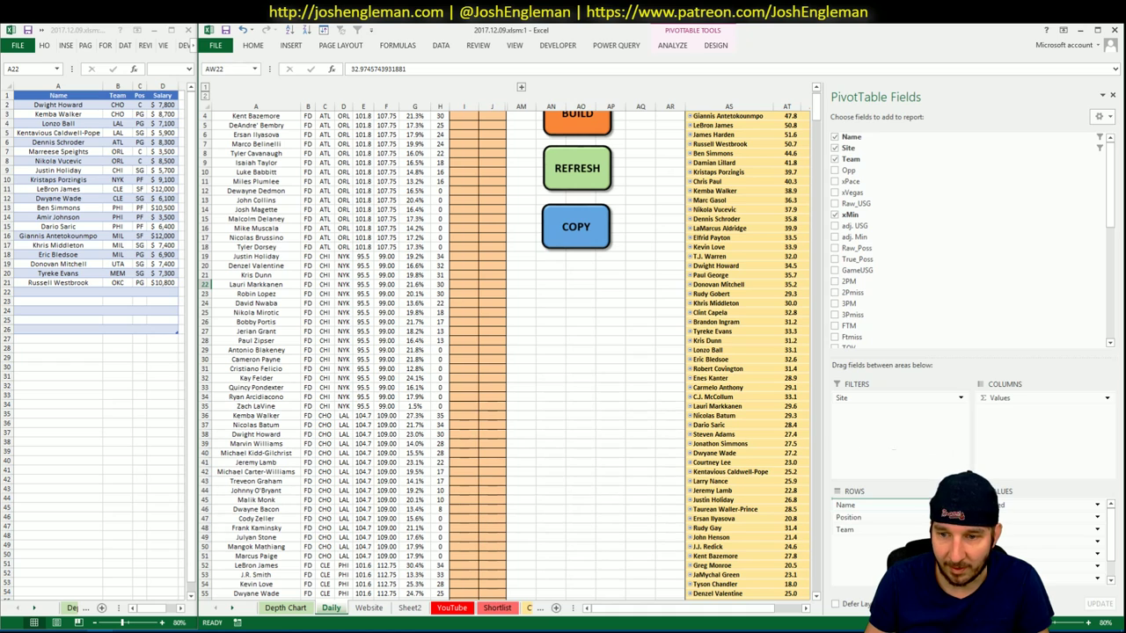
click(570, 424)
Review the pivot's Pref ratings, such as Dennis Schroder's, then return to the YouTube sheet.
click(1066, 229)
scroll(1067, 228, up, 1)
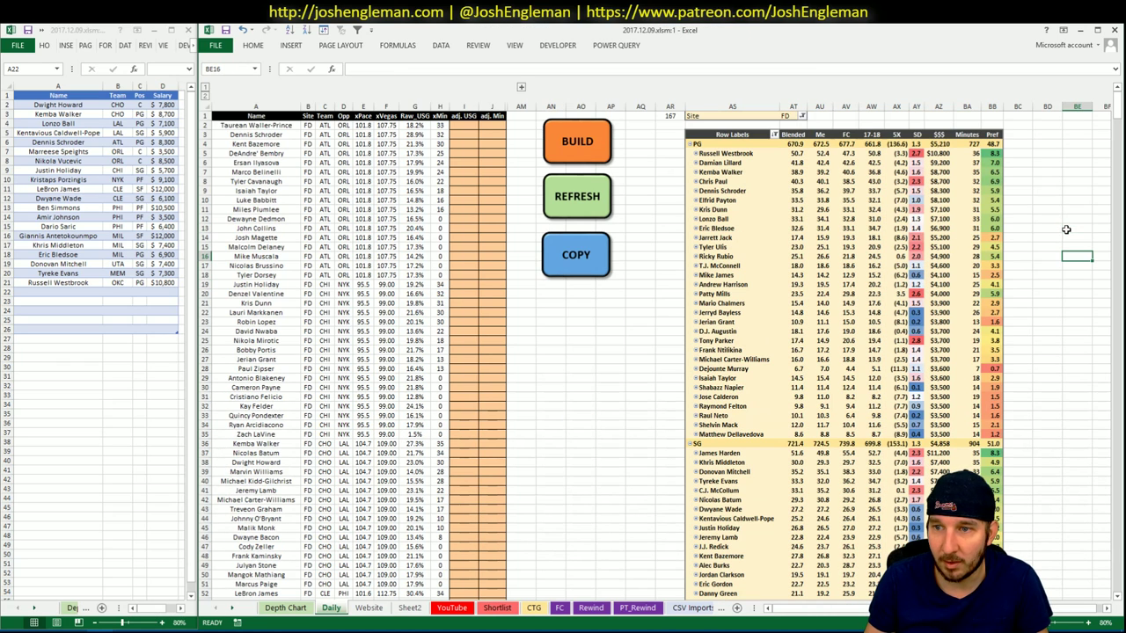
click(995, 190)
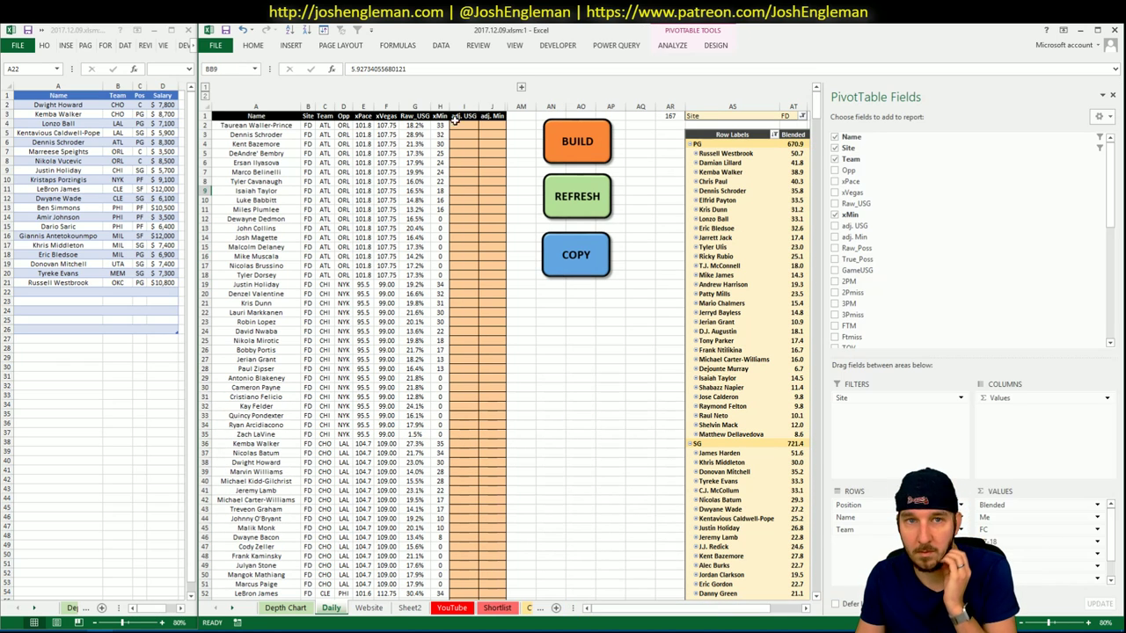
click(1112, 95)
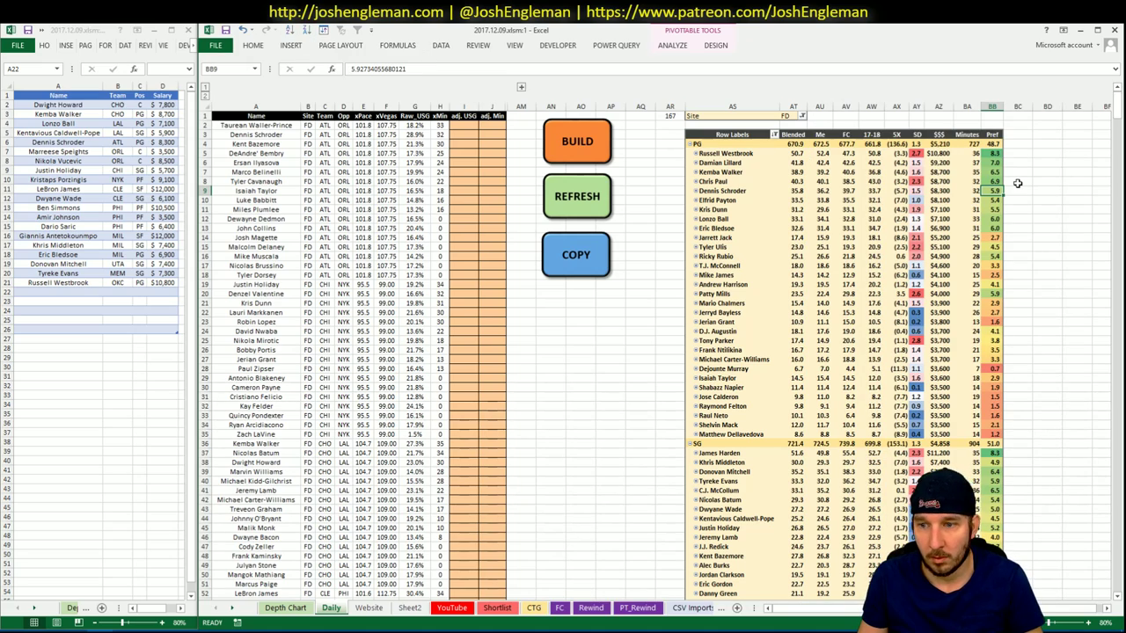
scroll(1020, 183, down, 4)
scroll(1020, 183, down, 14)
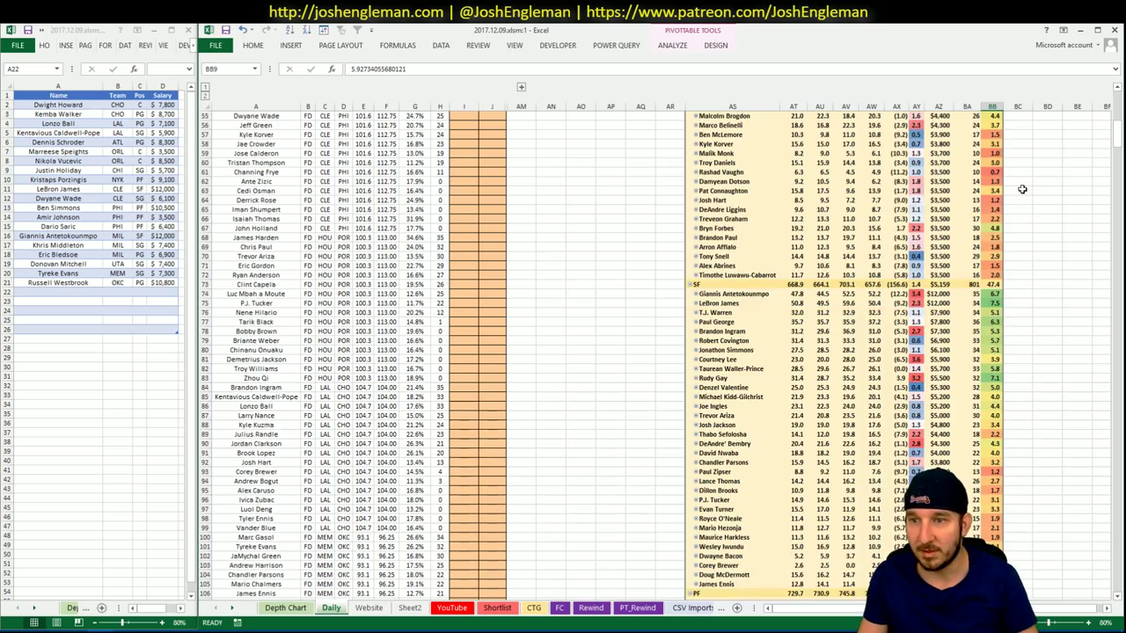
scroll(1022, 189, down, 20)
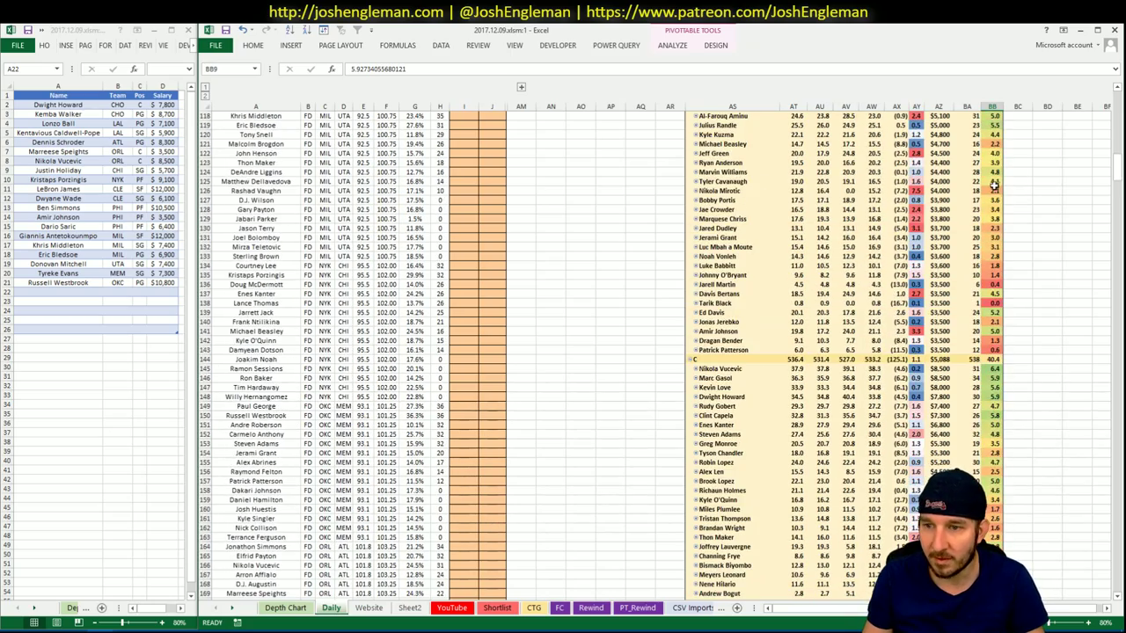
scroll(994, 184, up, 20)
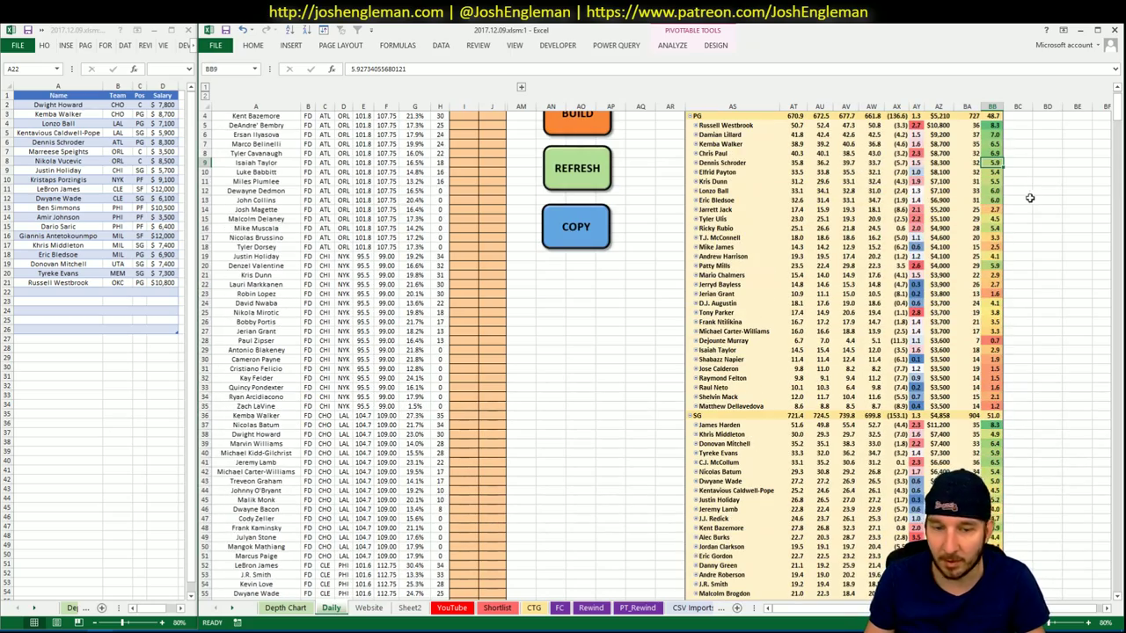
click(452, 608)
click(484, 341)
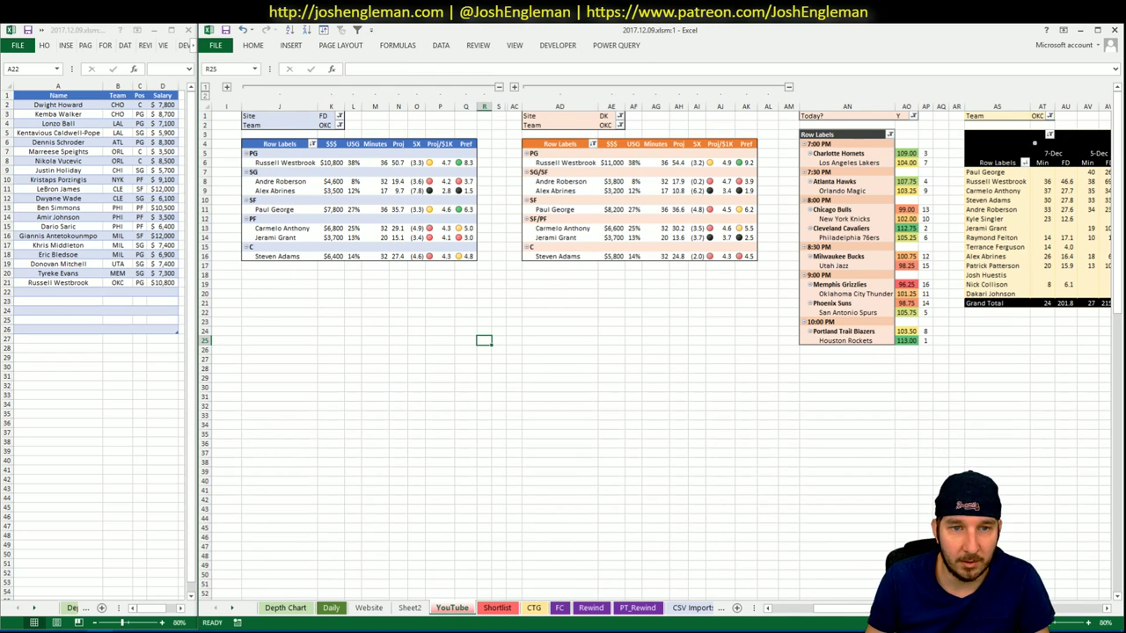
scroll(1056, 610, right, 10)
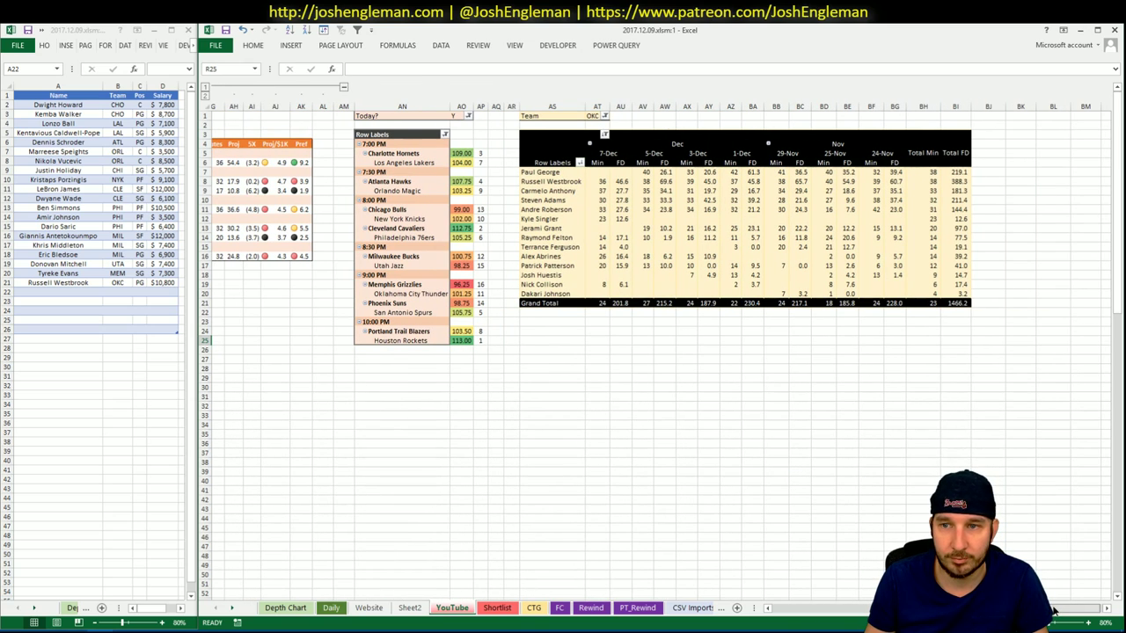
scroll(1055, 609, left, 3)
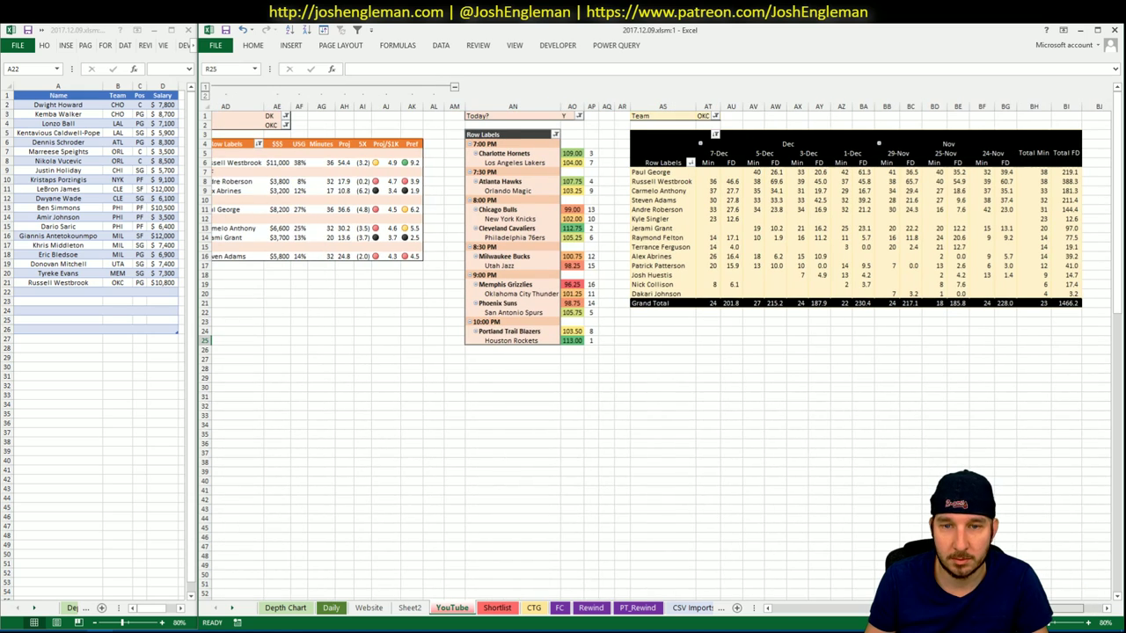
click(534, 608)
key(ctrl+Page_Up)
key(ctrl+Page_Up)
click(534, 608)
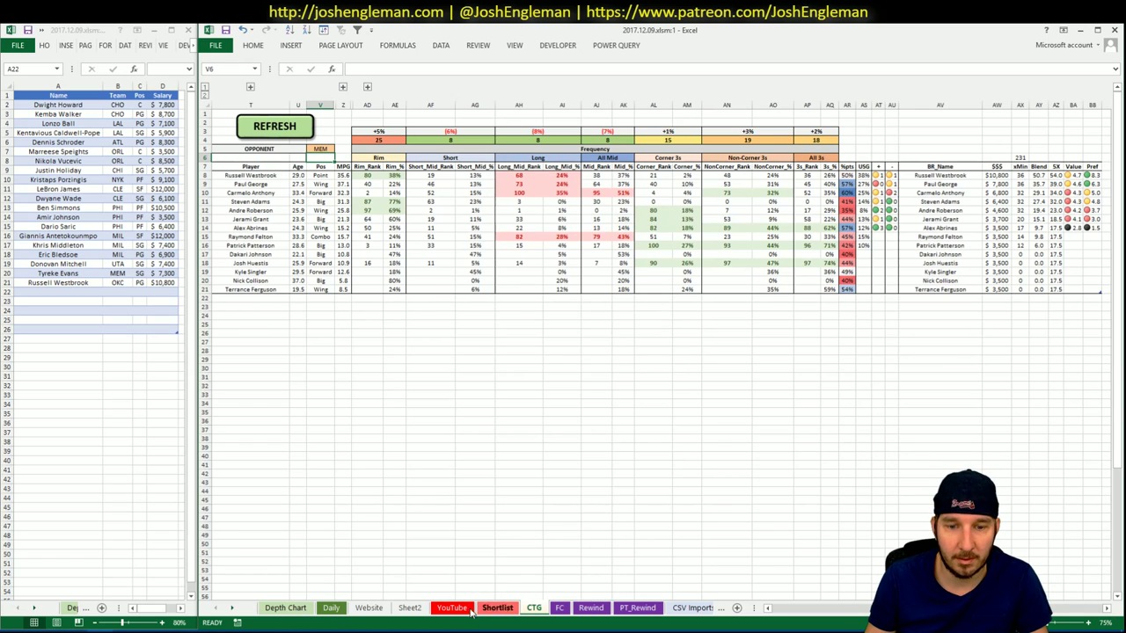
key(ctrl+Page_Up)
key(ctrl+Page_Up)
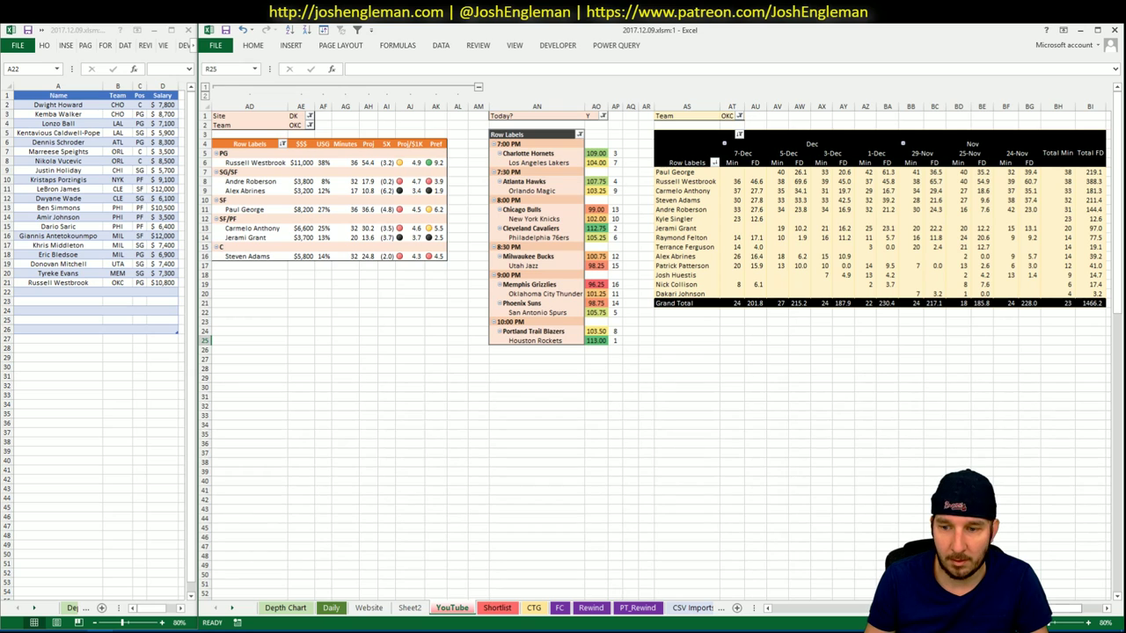
scroll(555, 88, left, 3)
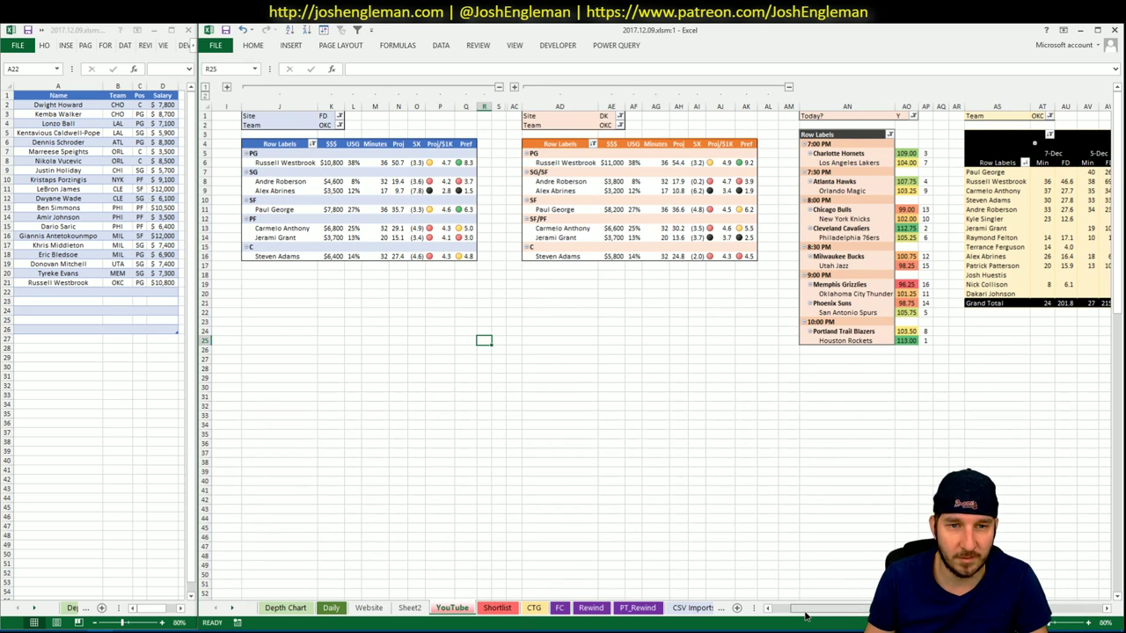
scroll(806, 616, right, 8)
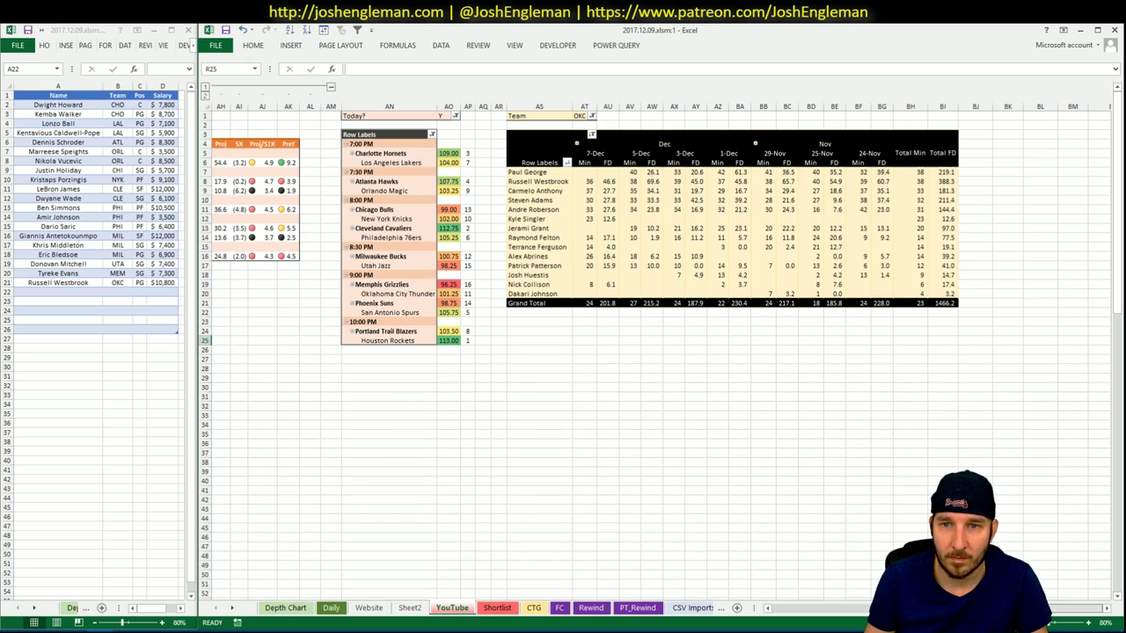
scroll(829, 596, left, 8)
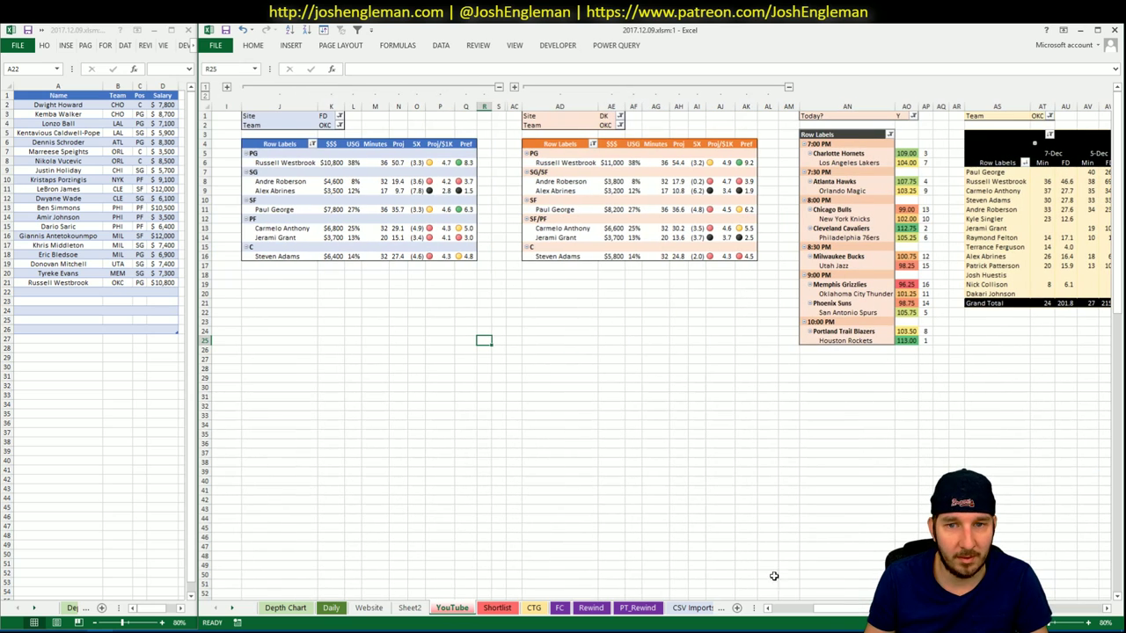
click(465, 434)
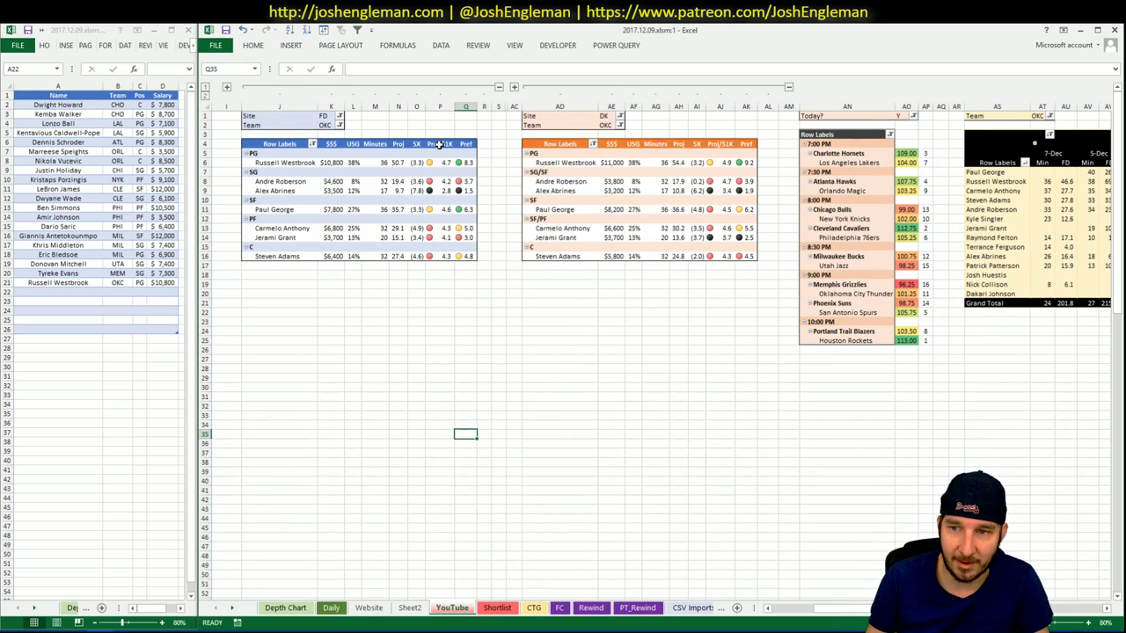
Set the Team filter of the FD, DK and daily-minutes pivots to PHO.
click(330, 125)
text(PHO)
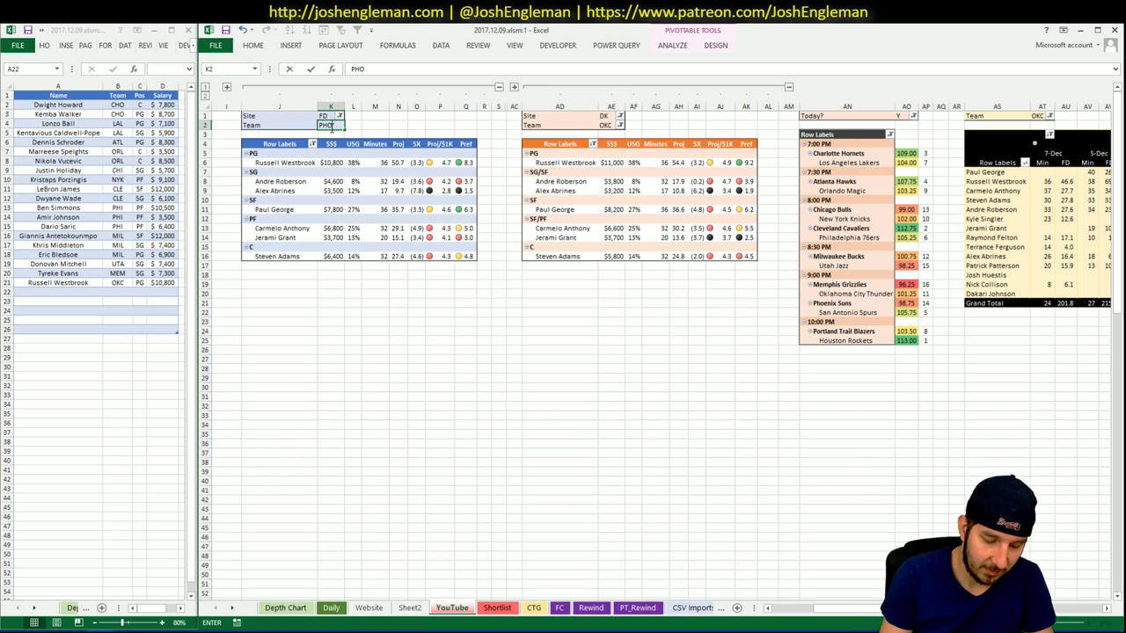
key(Return)
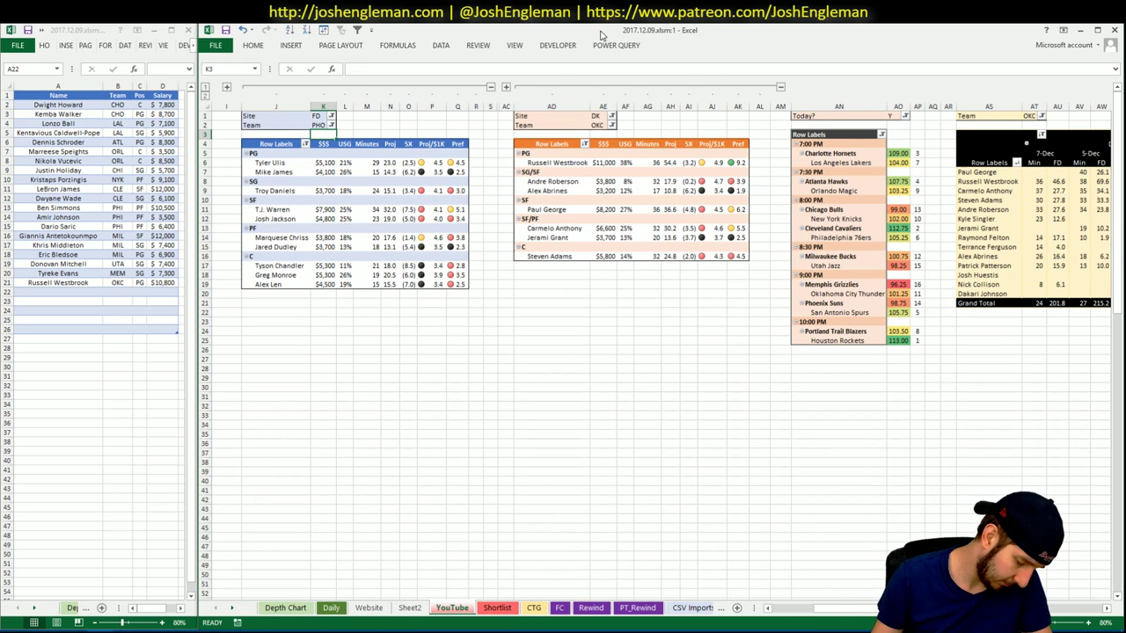
click(599, 125)
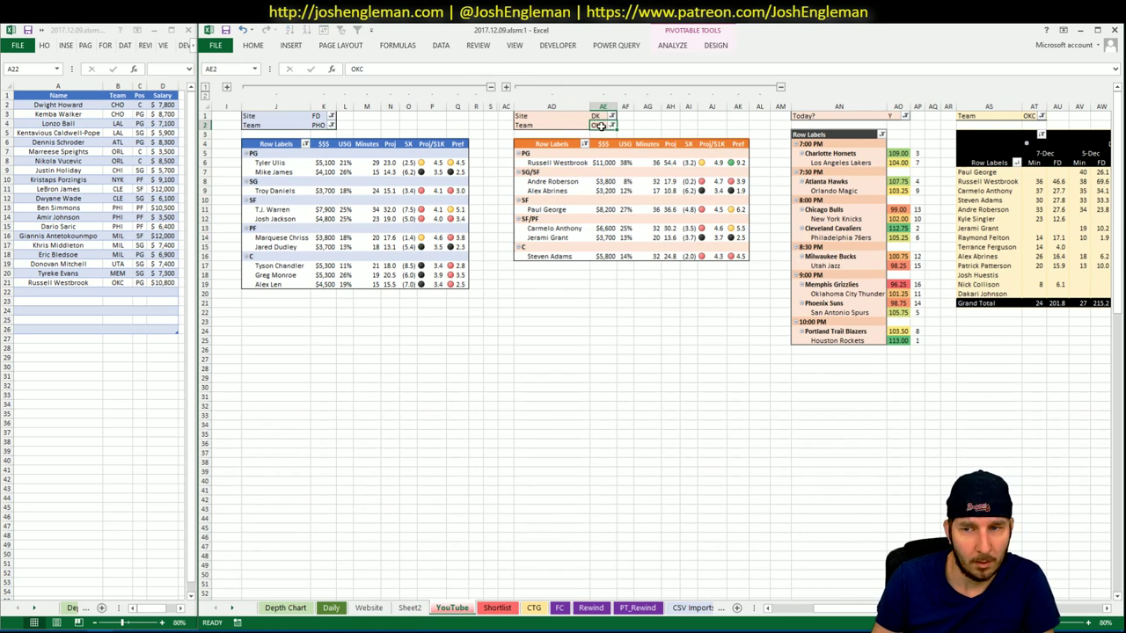
text(PHO)
key(Return)
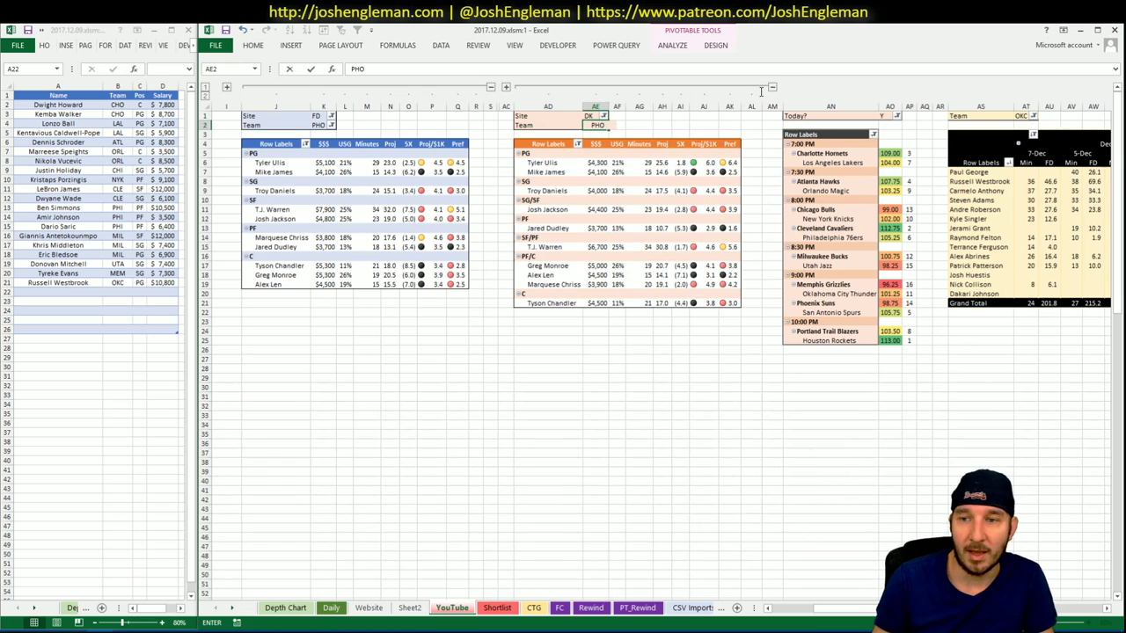
click(1025, 116)
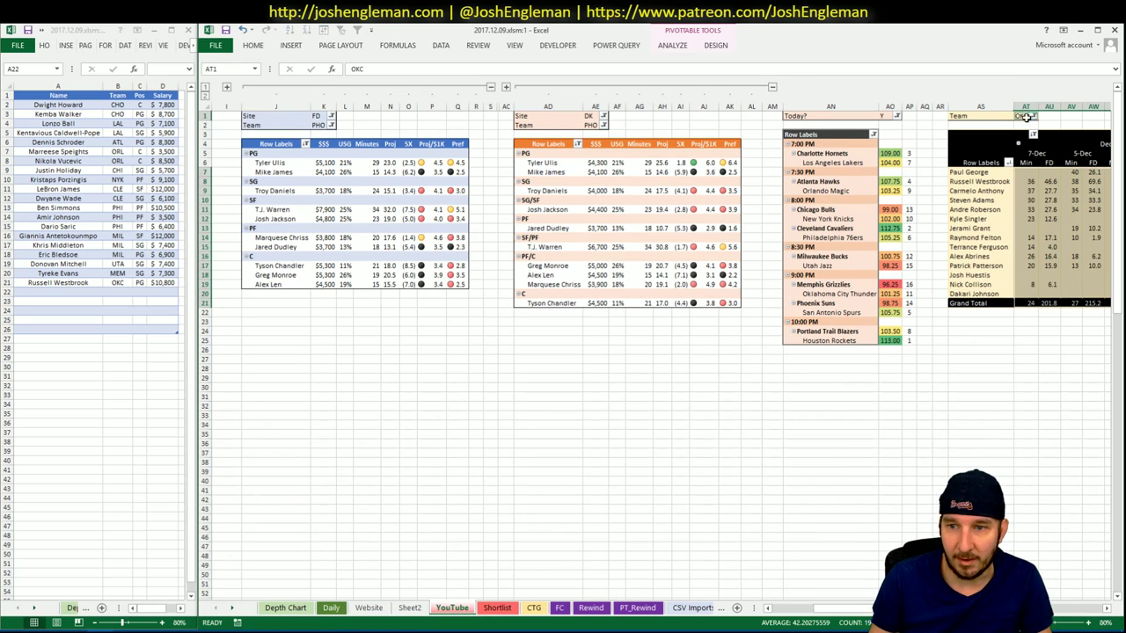
text(PHO)
key(Return)
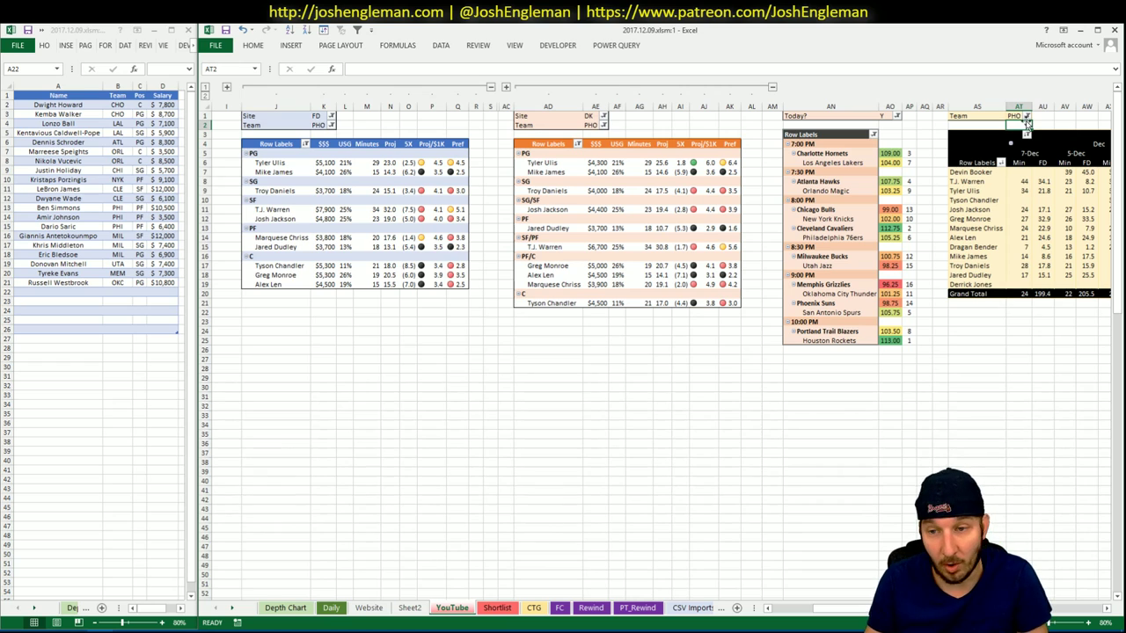
click(476, 396)
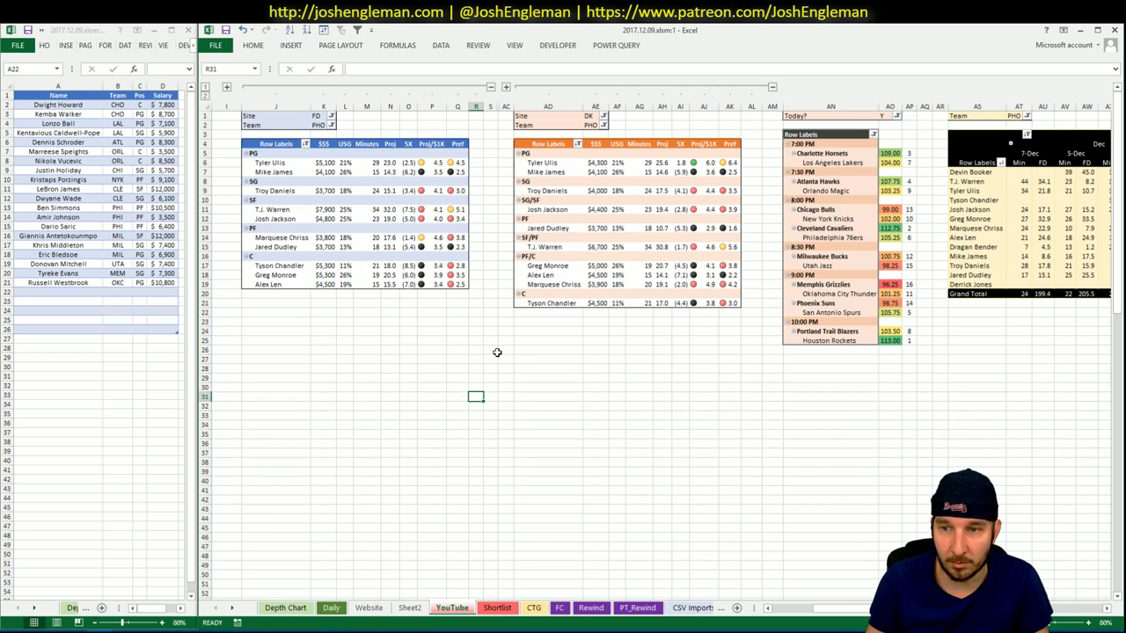
Try PHO as the CTG sheet's opponent in V5, then undo it back to SAS.
click(533, 608)
click(320, 149)
text(PHO)
key(ctrl+Return)
click(317, 155)
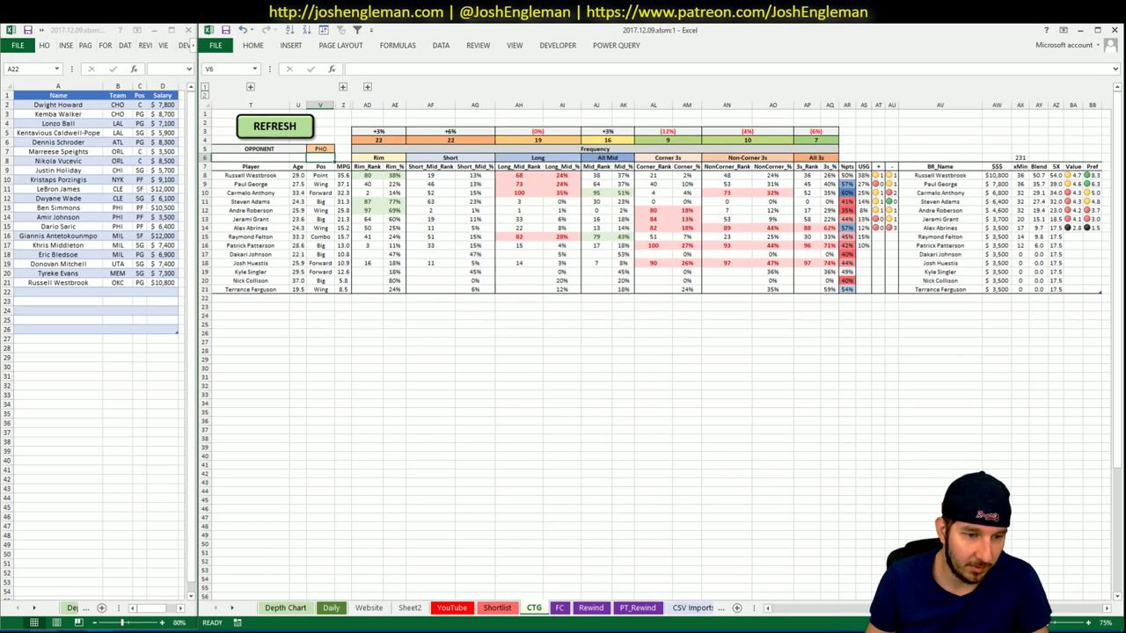
click(44, 630)
mouse_move(73, 630)
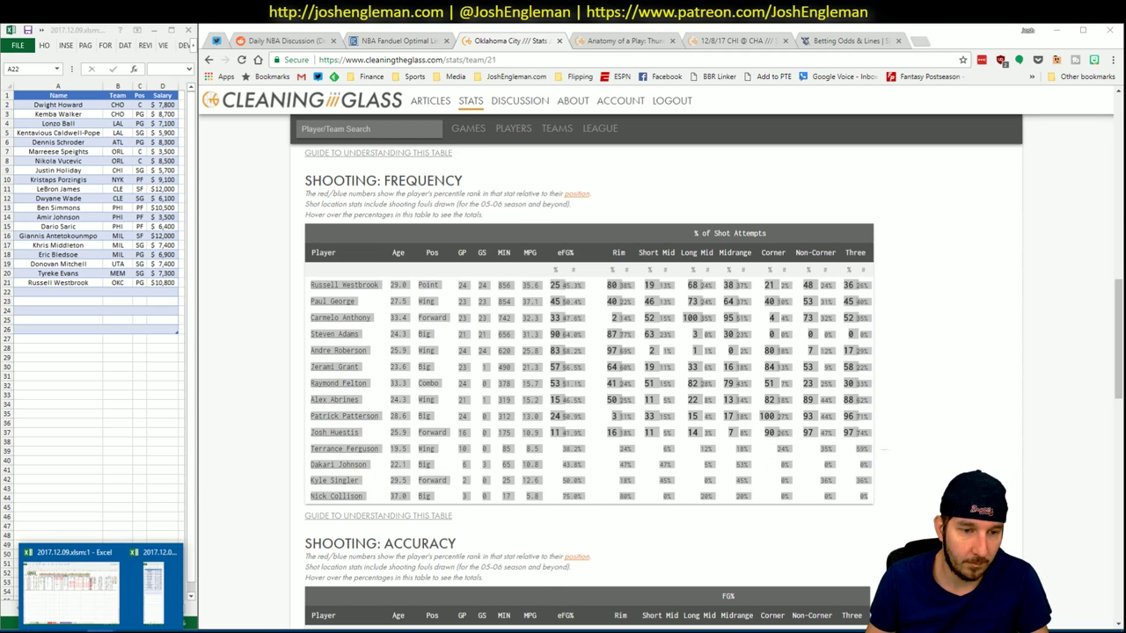
click(99, 609)
key(ctrl+z)
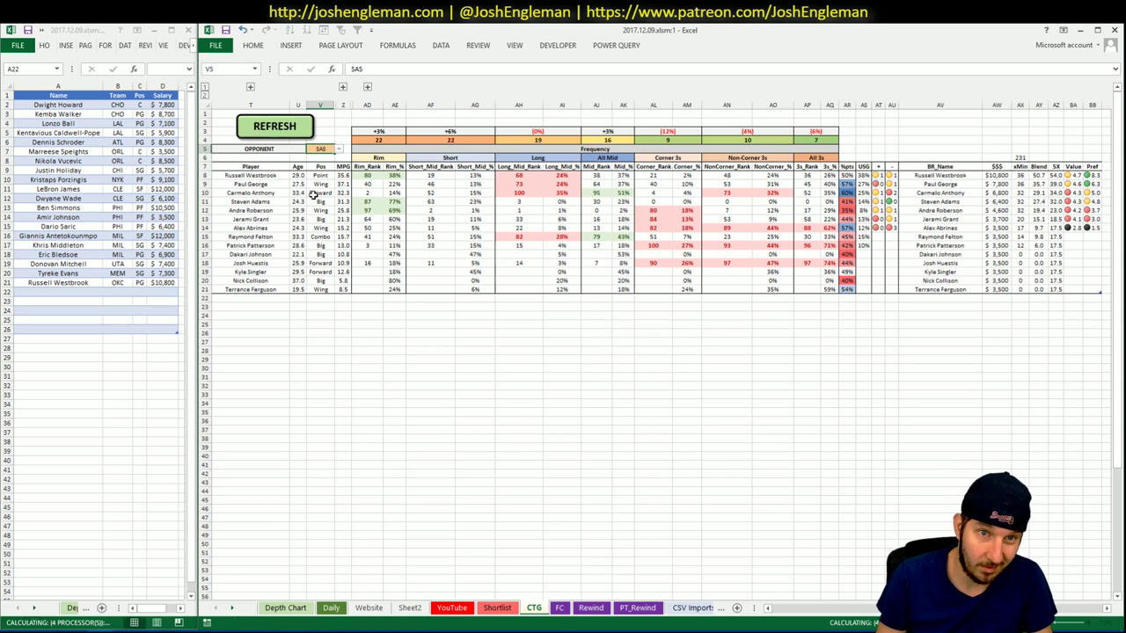
Open the Phoenix Suns team page in Cleaning the Glass via a 'pho' search.
key(alt+Tab)
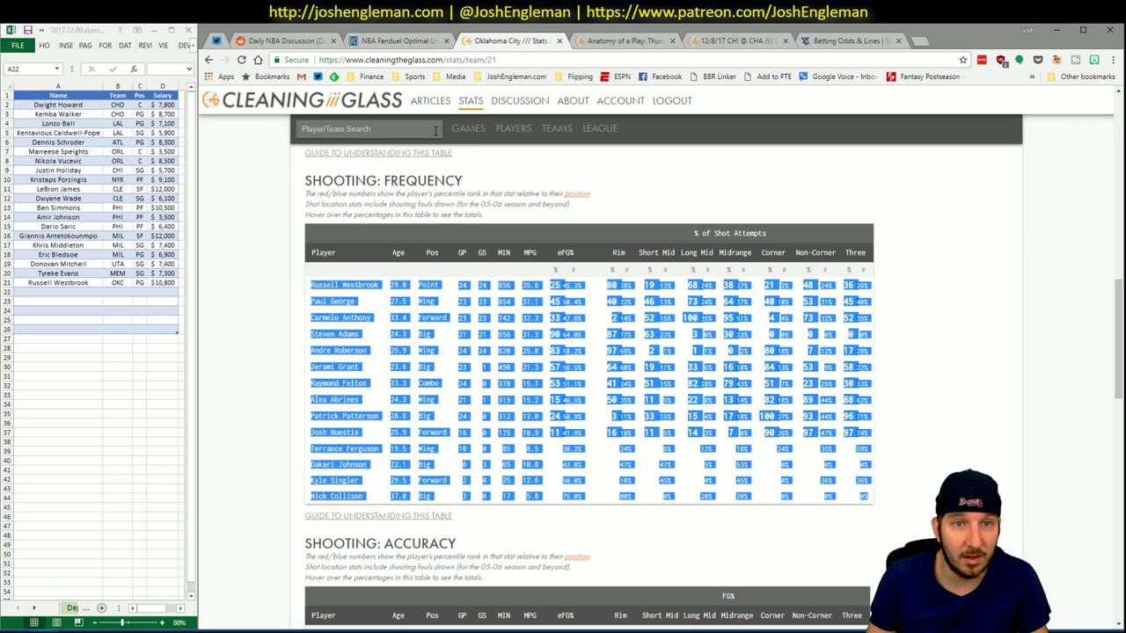
click(419, 131)
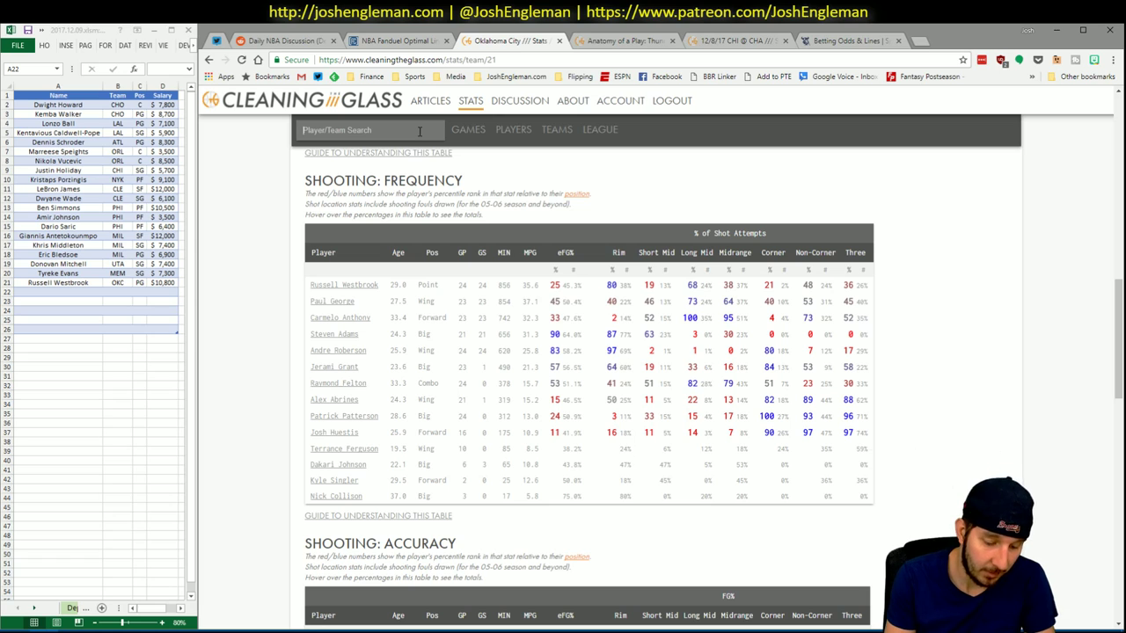
text(pho)
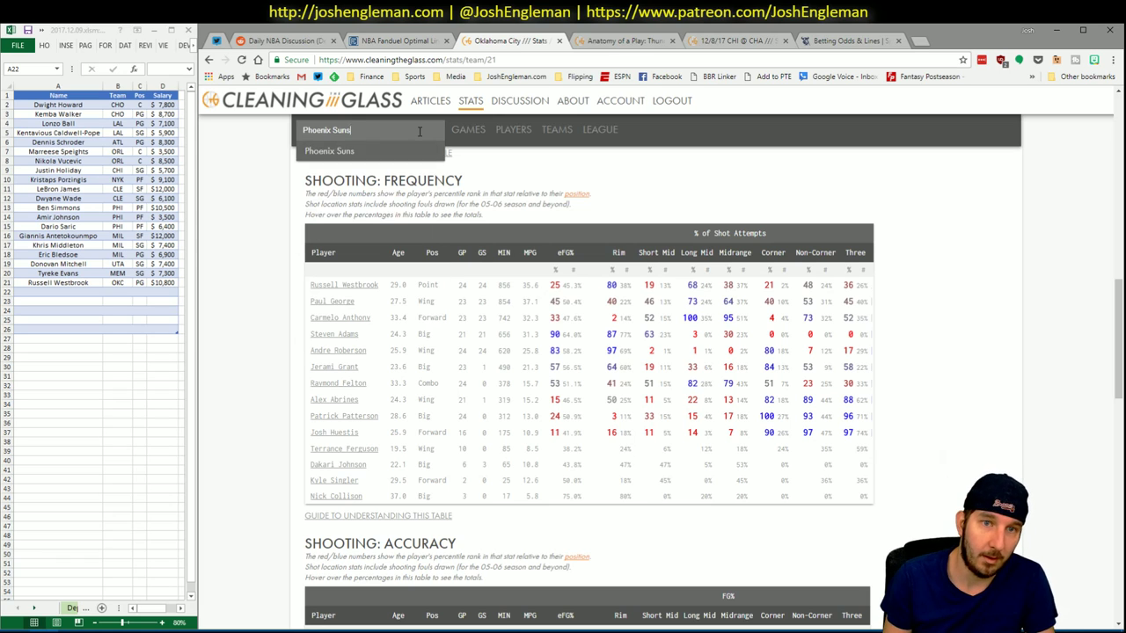
key(Return)
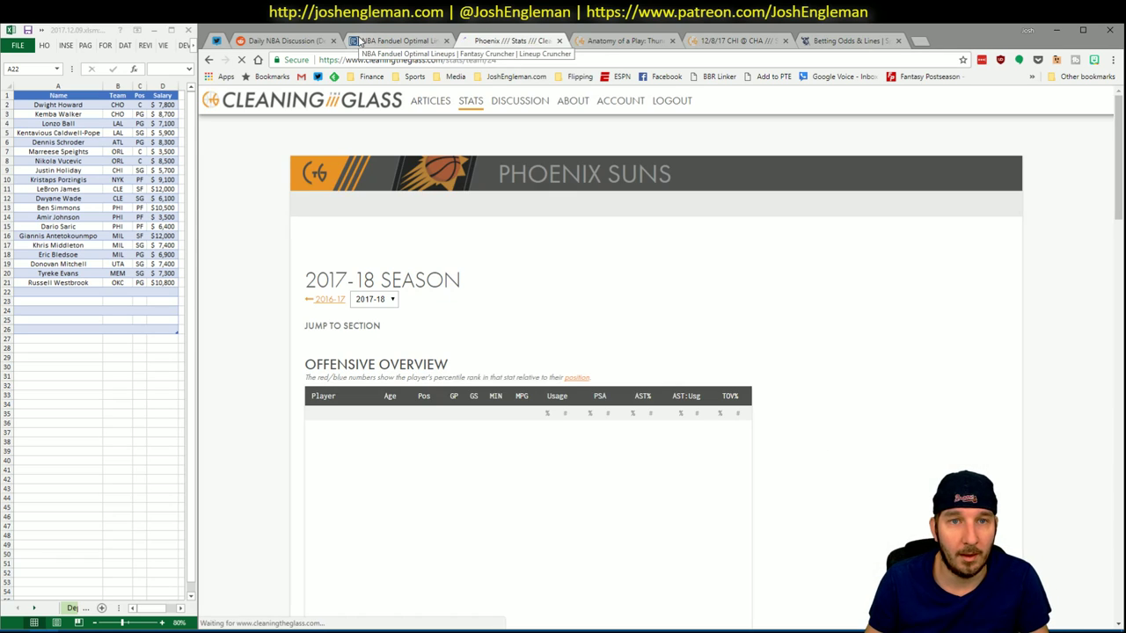
click(400, 40)
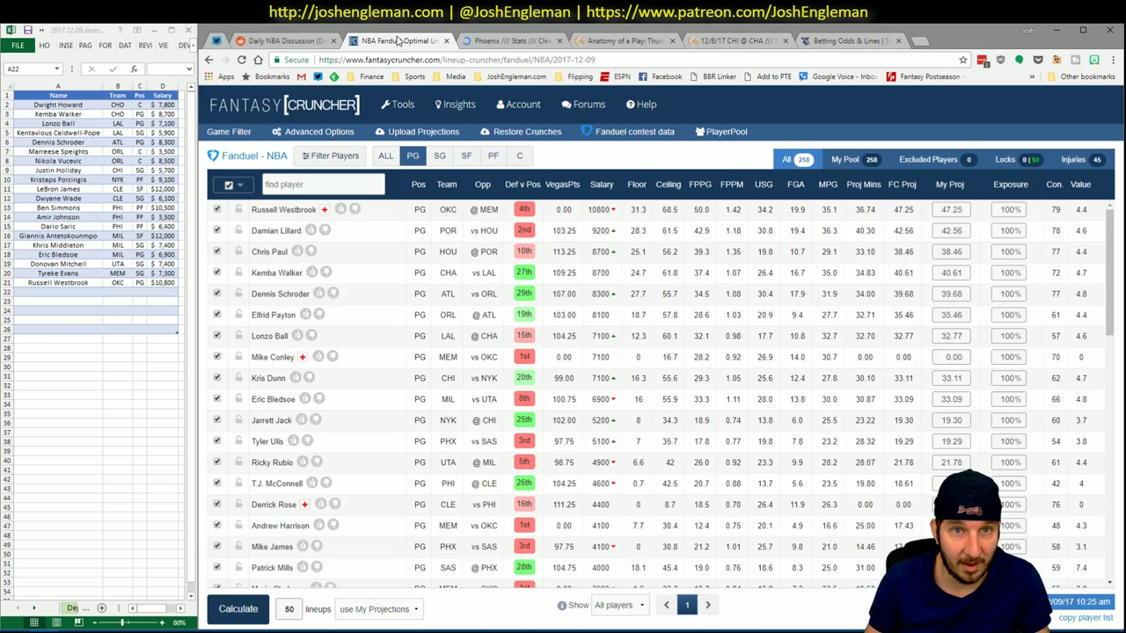
Filter the Fantasy Cruncher pool to SF and review T.J. Warren's news and game log.
click(467, 157)
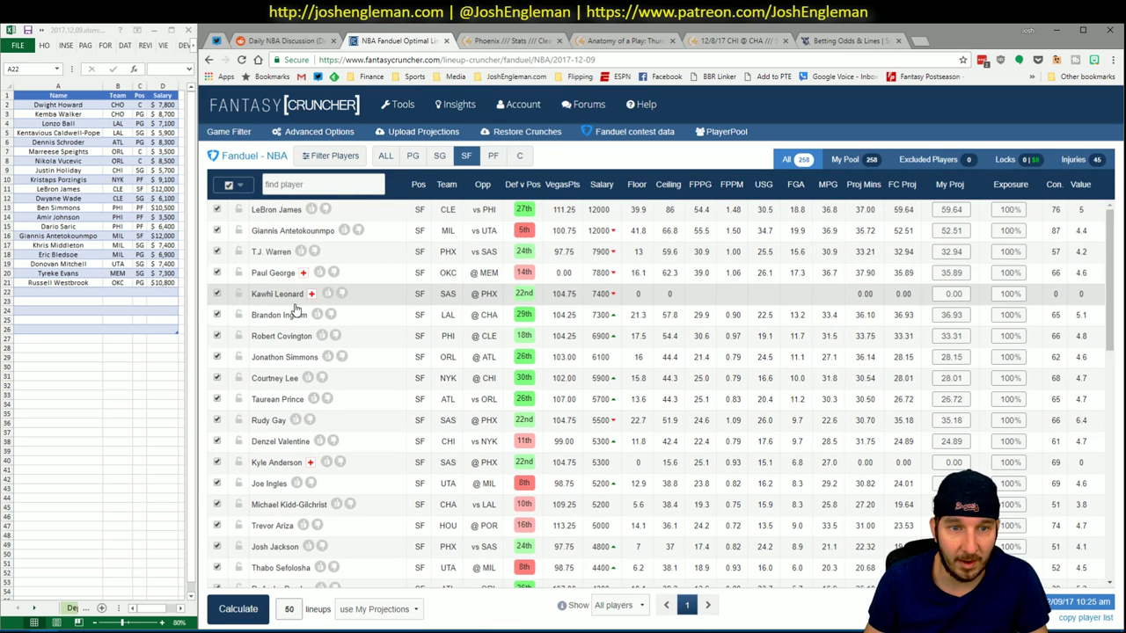
click(272, 252)
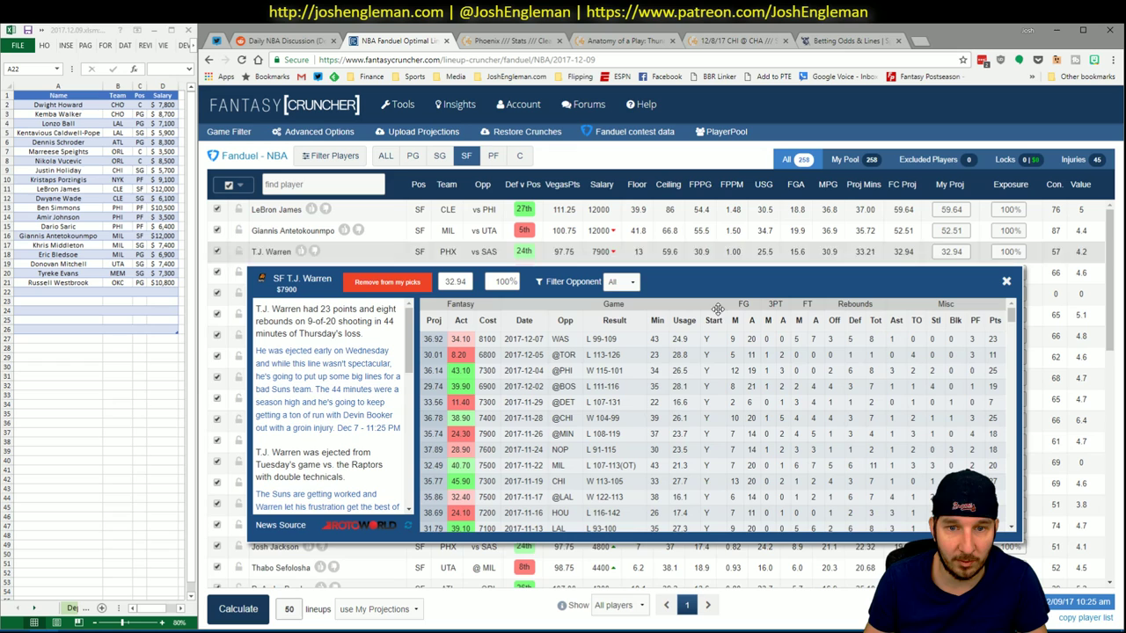
click(1005, 282)
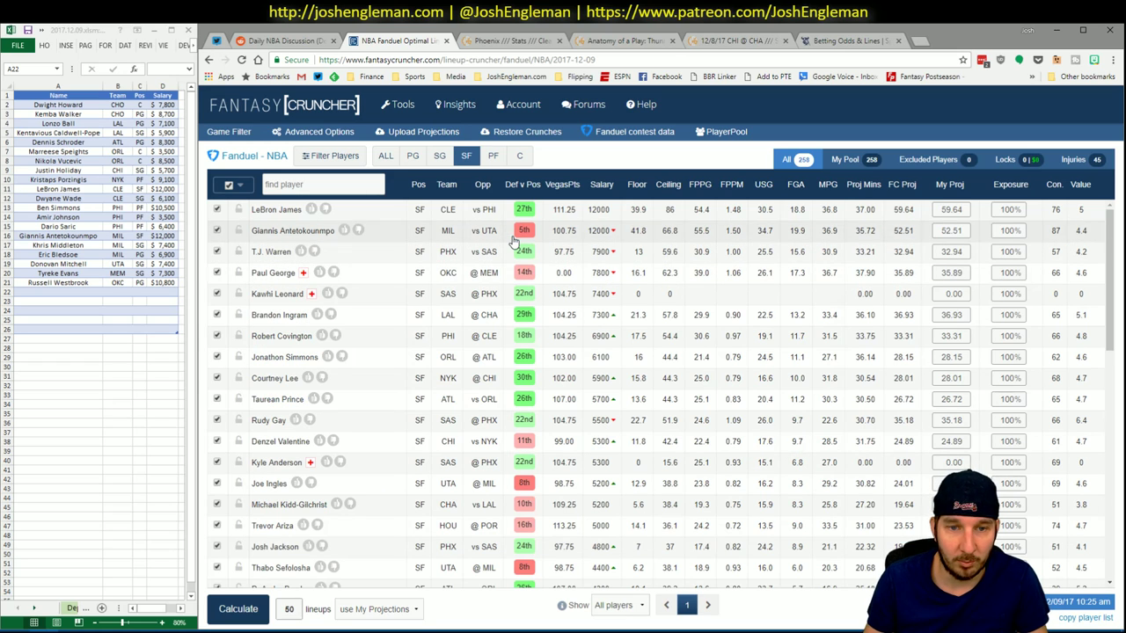
key(alt+Tab)
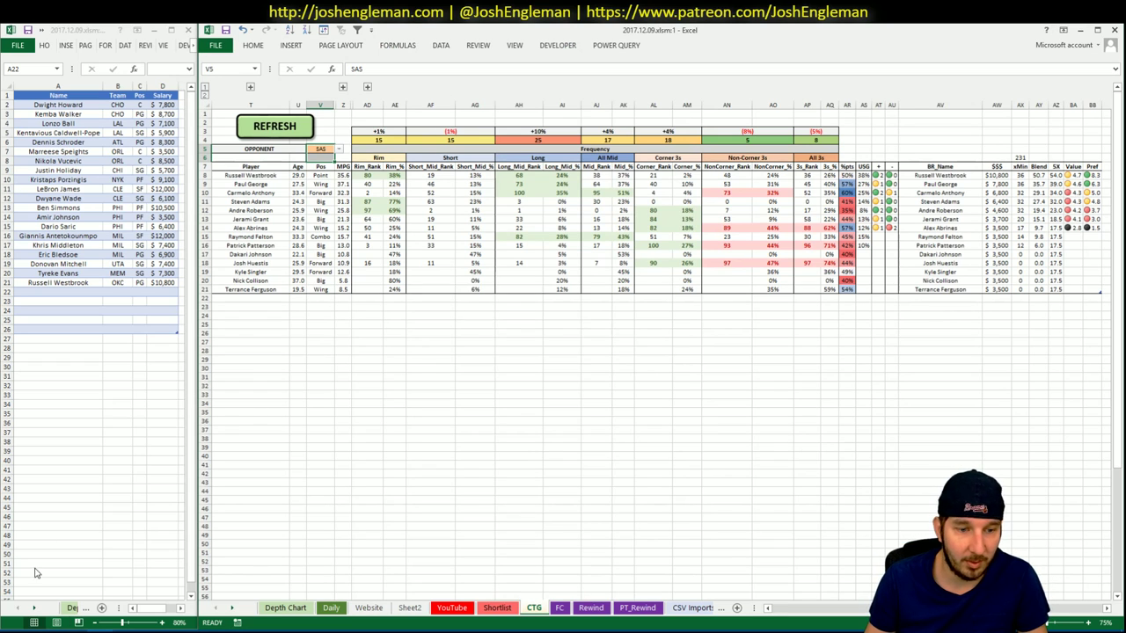
key(alt+Tab)
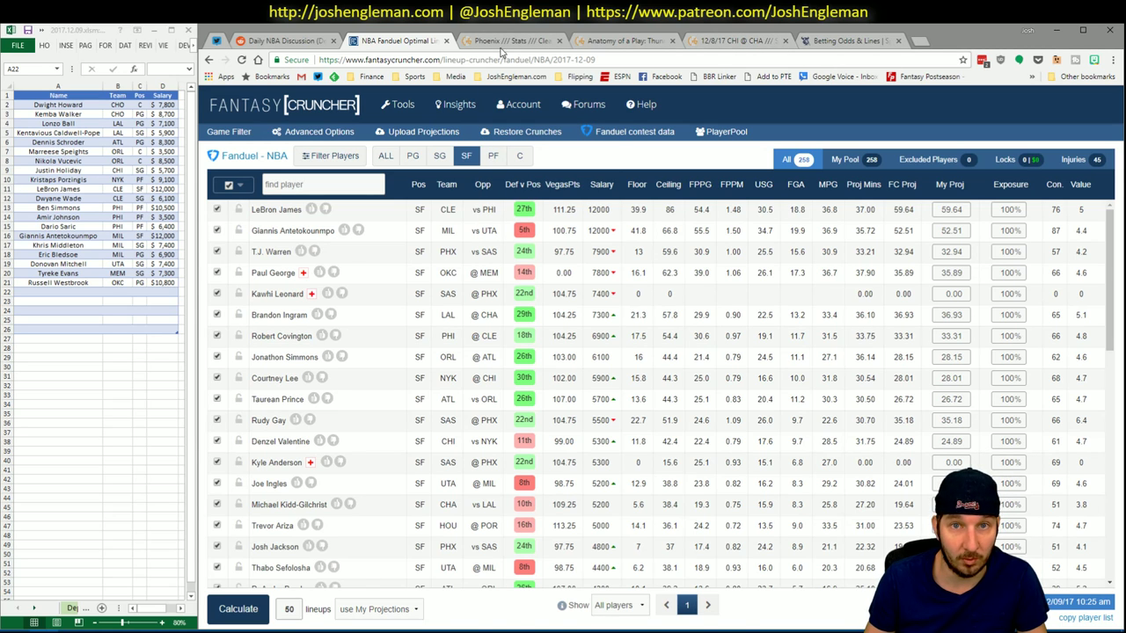
Select the Phoenix Suns Shooting: Frequency table on Cleaning the Glass and return to Excel.
click(505, 42)
click(484, 342)
scroll(789, 467, down, 4)
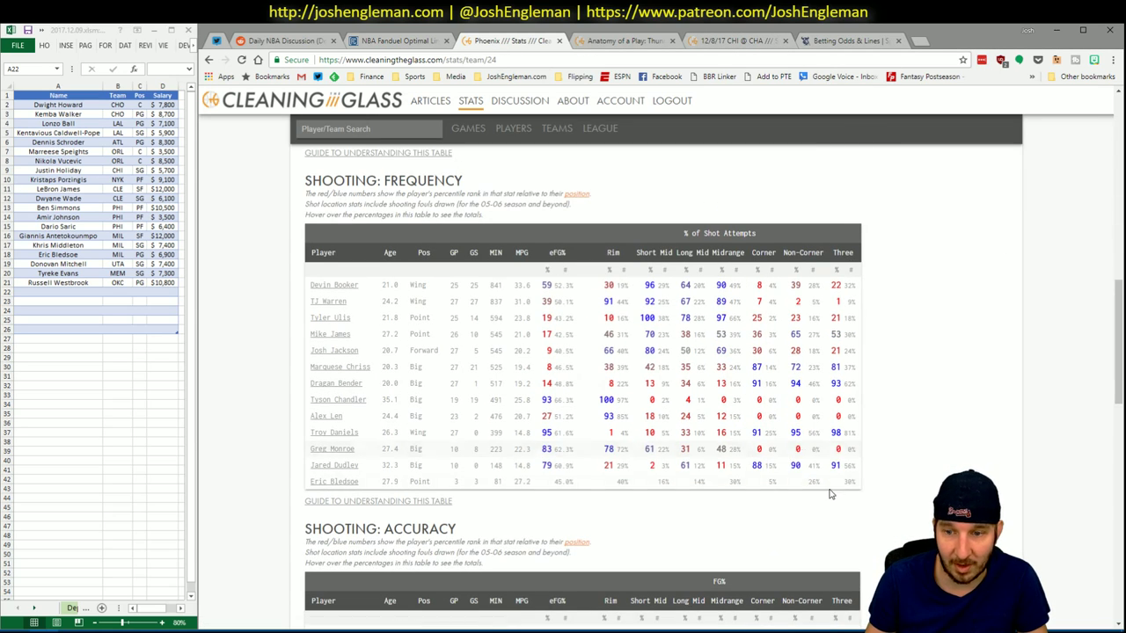
drag(847, 482, 315, 285)
key(alt+Tab)
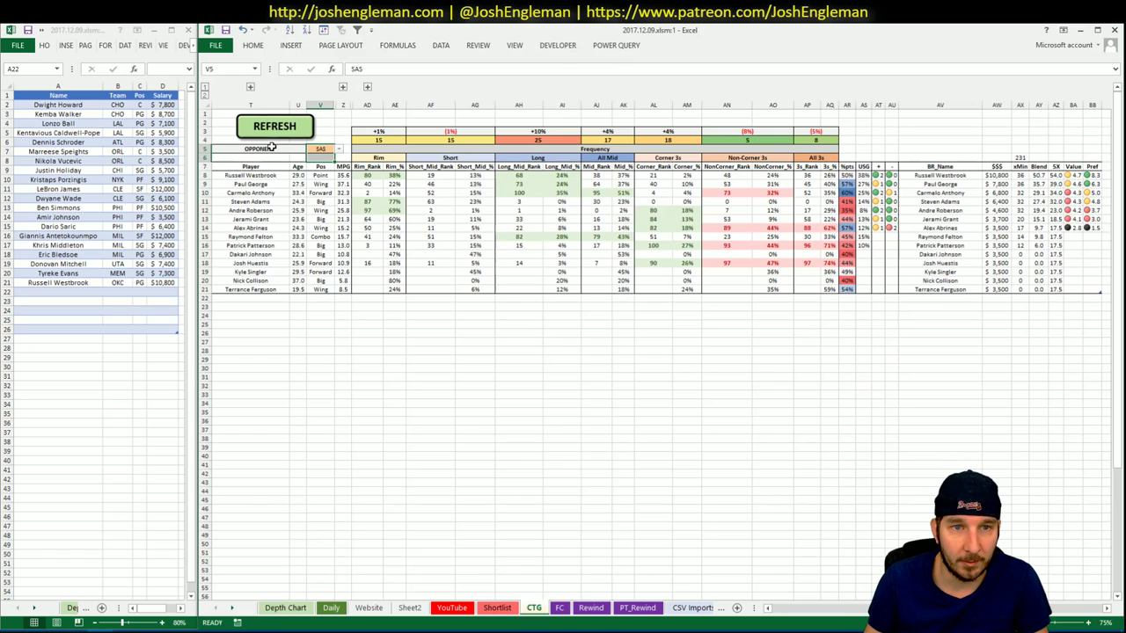
Refresh the CTG sheet with the copied Phoenix shooting data.
click(289, 129)
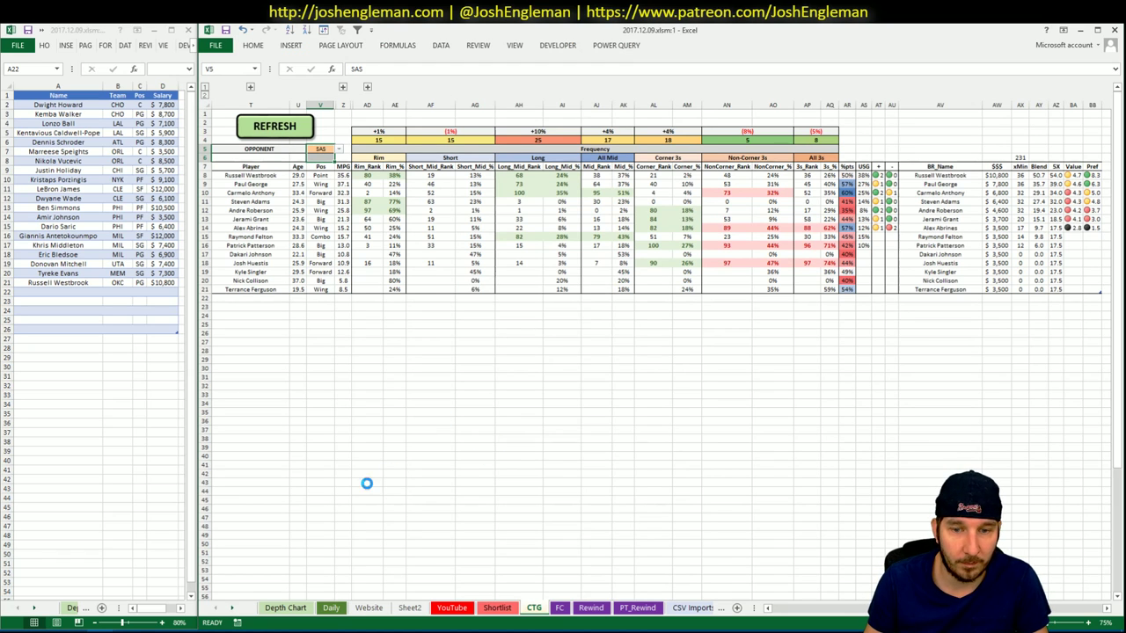
click(450, 609)
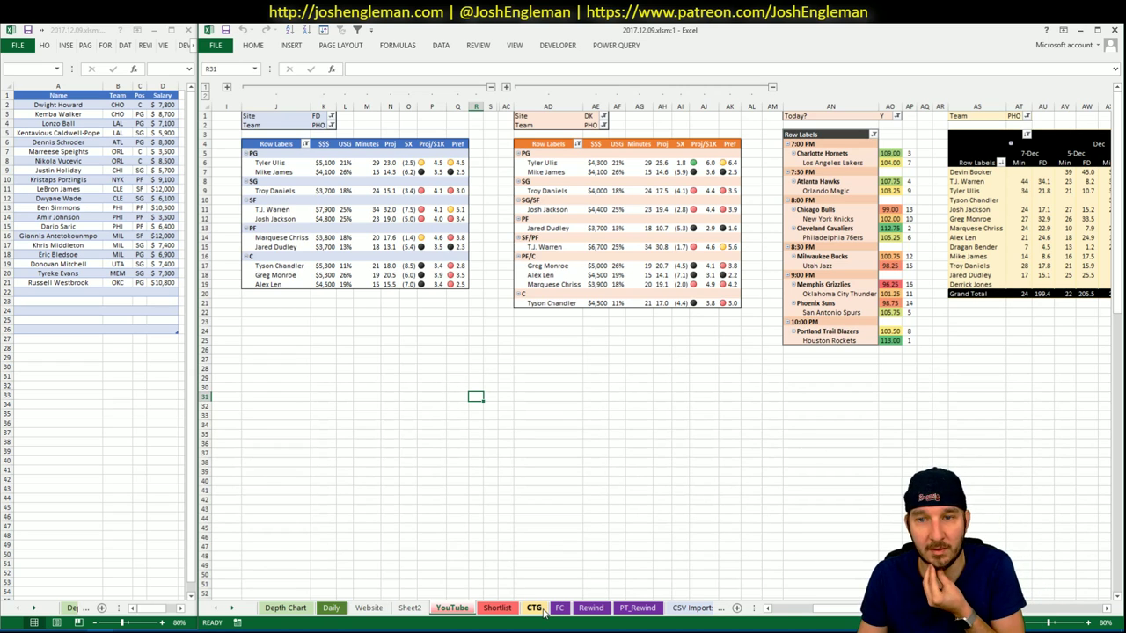
click(534, 609)
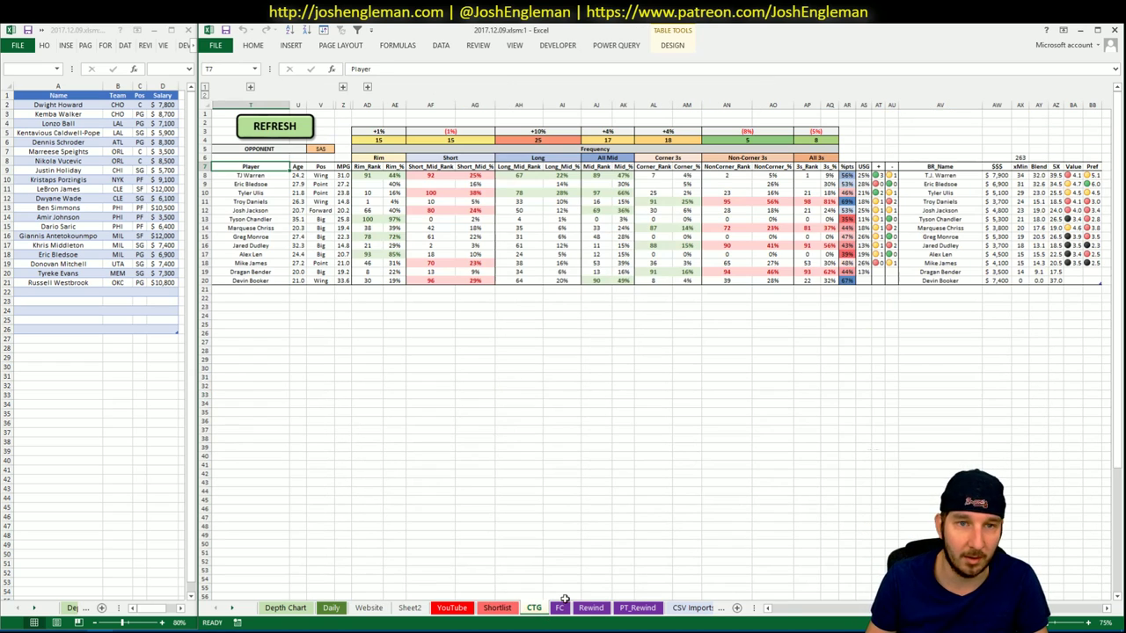
click(742, 440)
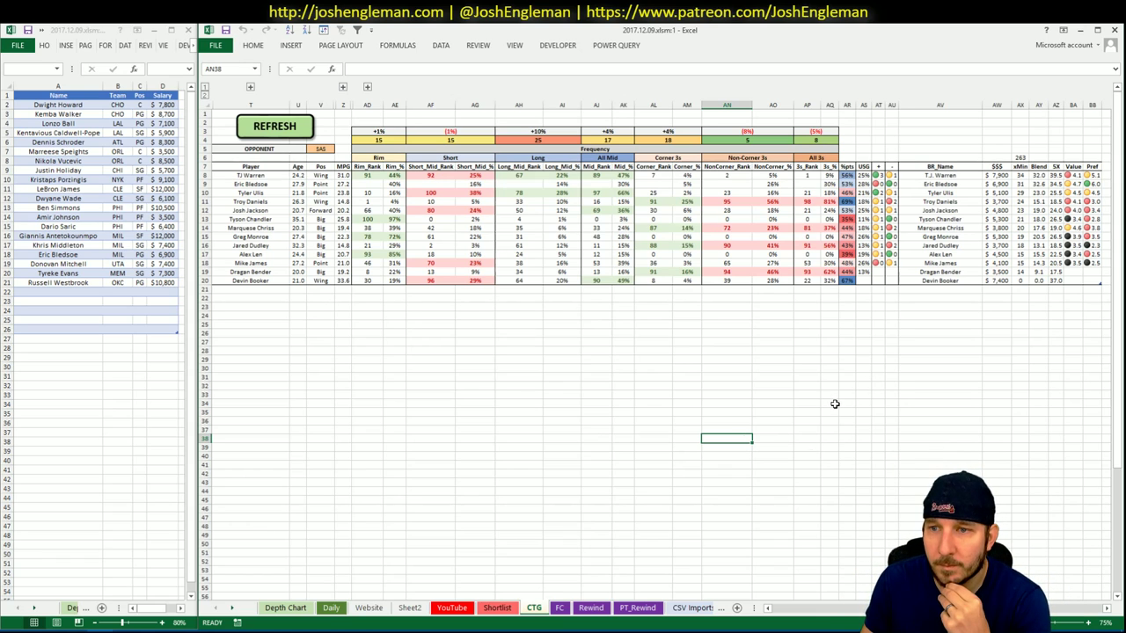
click(446, 607)
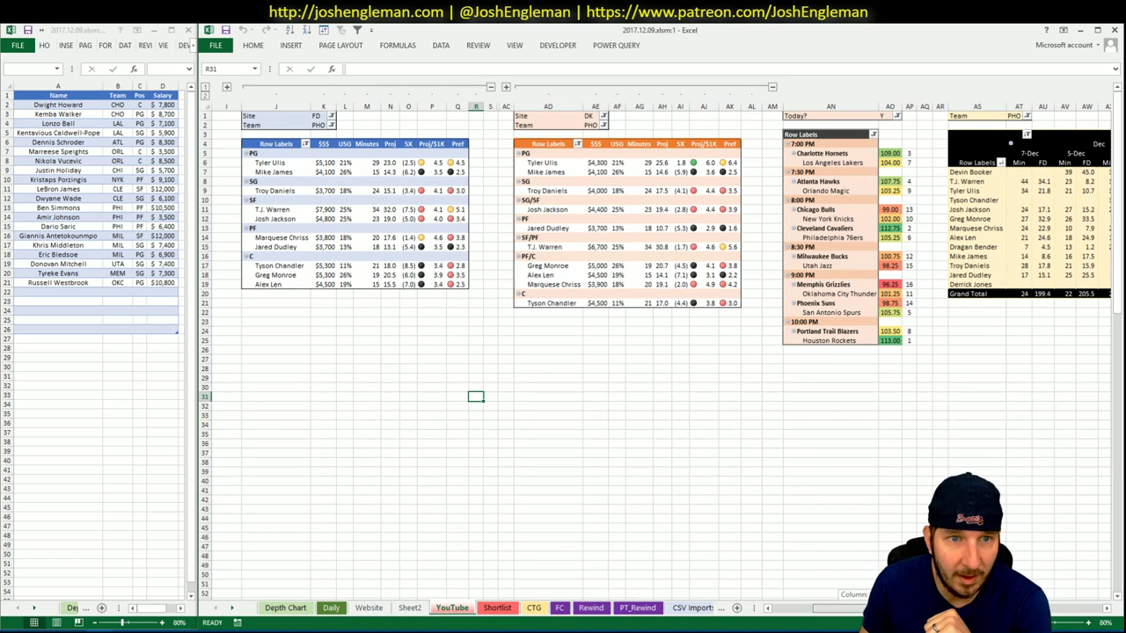
drag(880, 608, 890, 608)
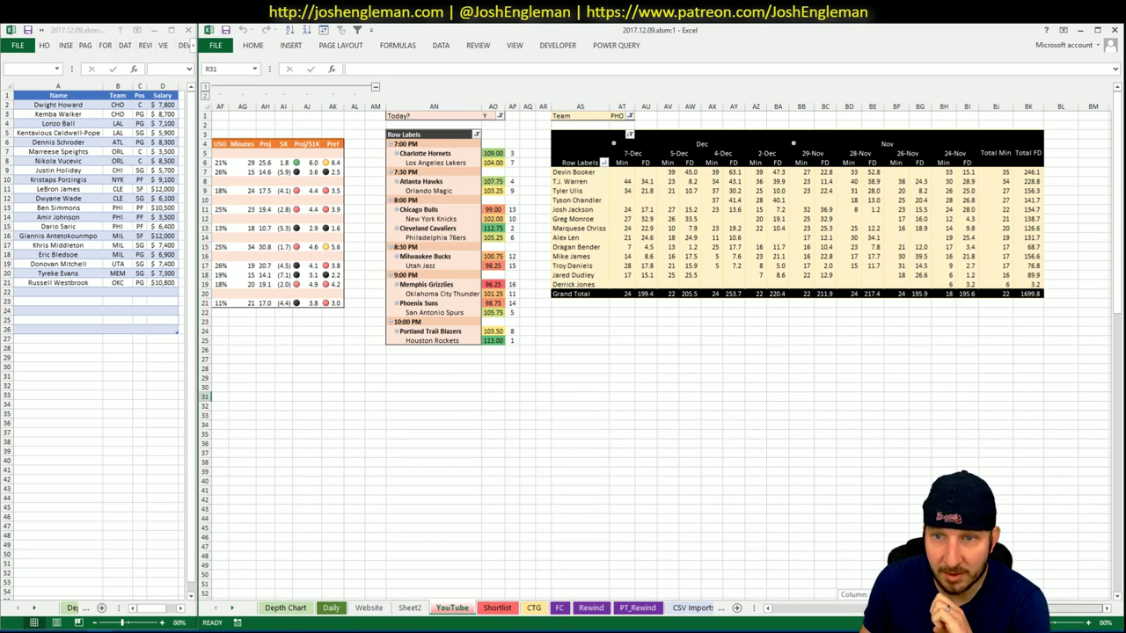
drag(890, 608, 774, 559)
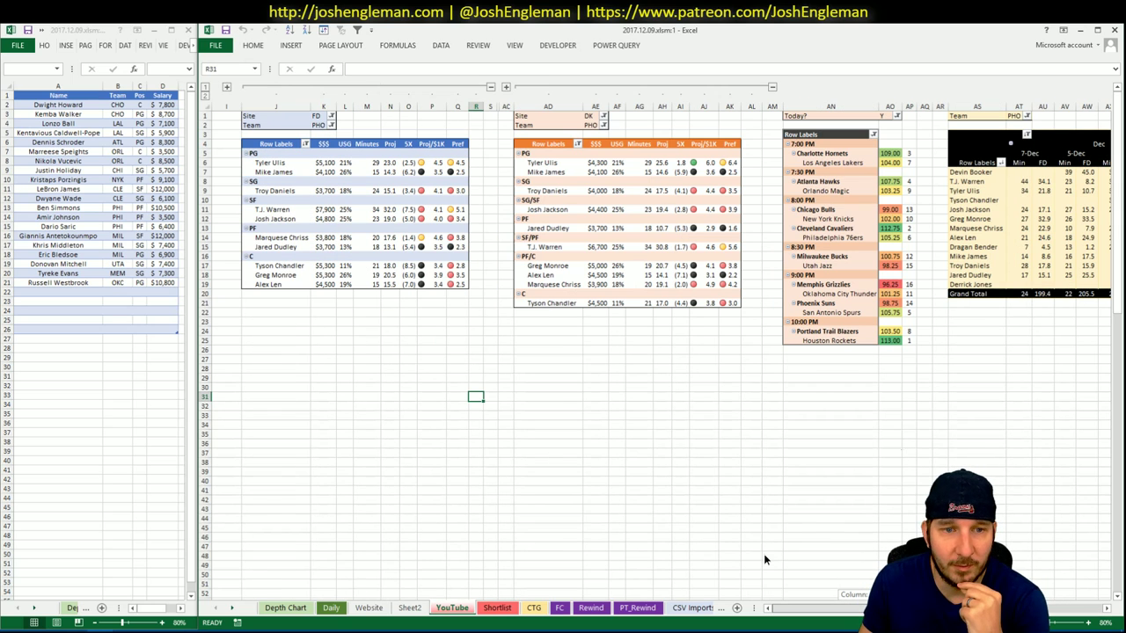
Set the YouTube sheet's Team filters in K2, AE2 and AT1 to SAS.
click(320, 126)
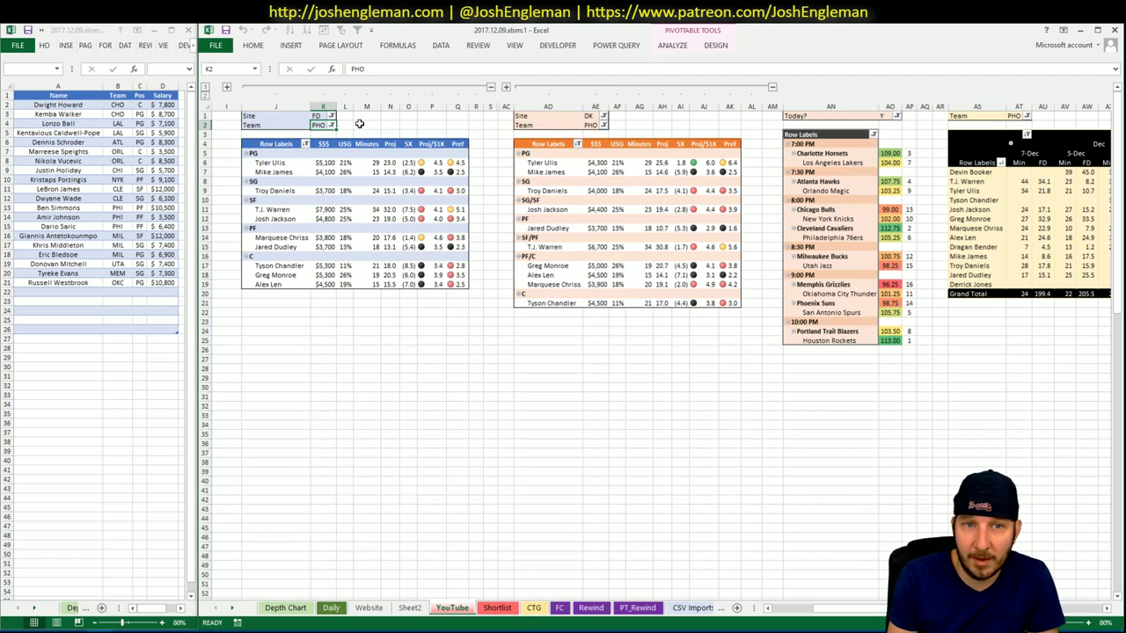
text(SAS)
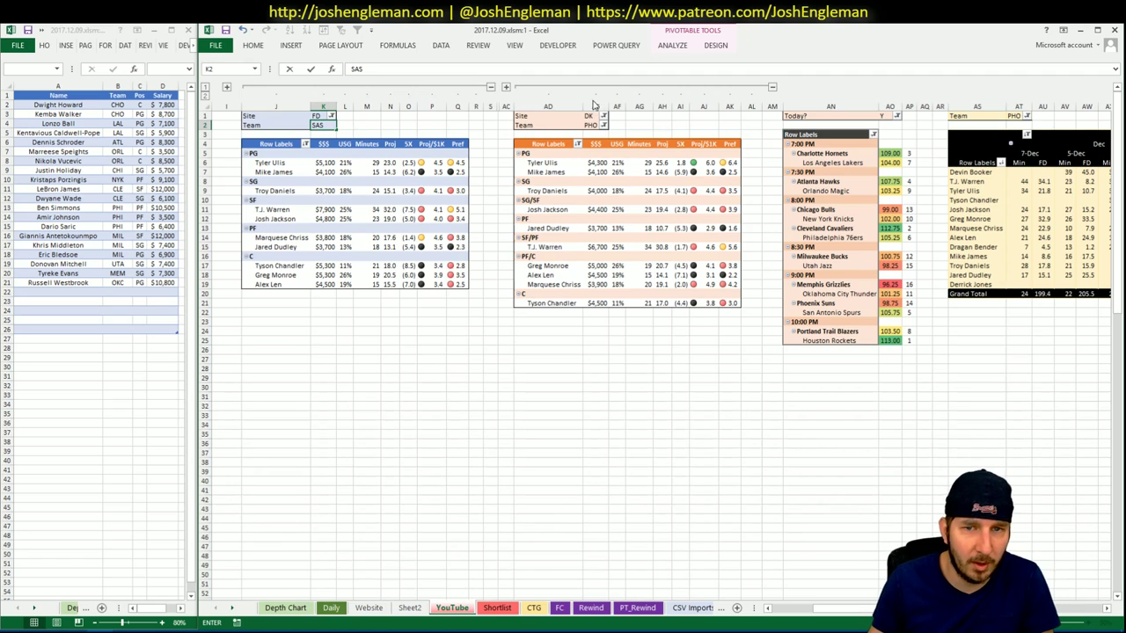
click(645, 118)
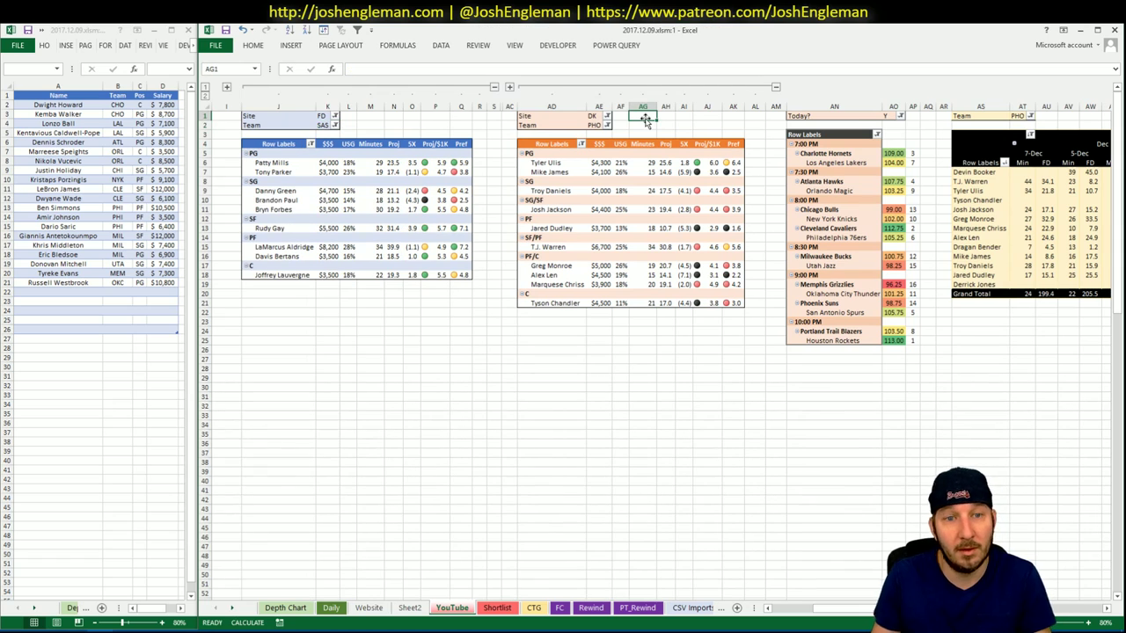
click(600, 126)
text(SAS)
click(681, 455)
click(1020, 108)
text(SAS)
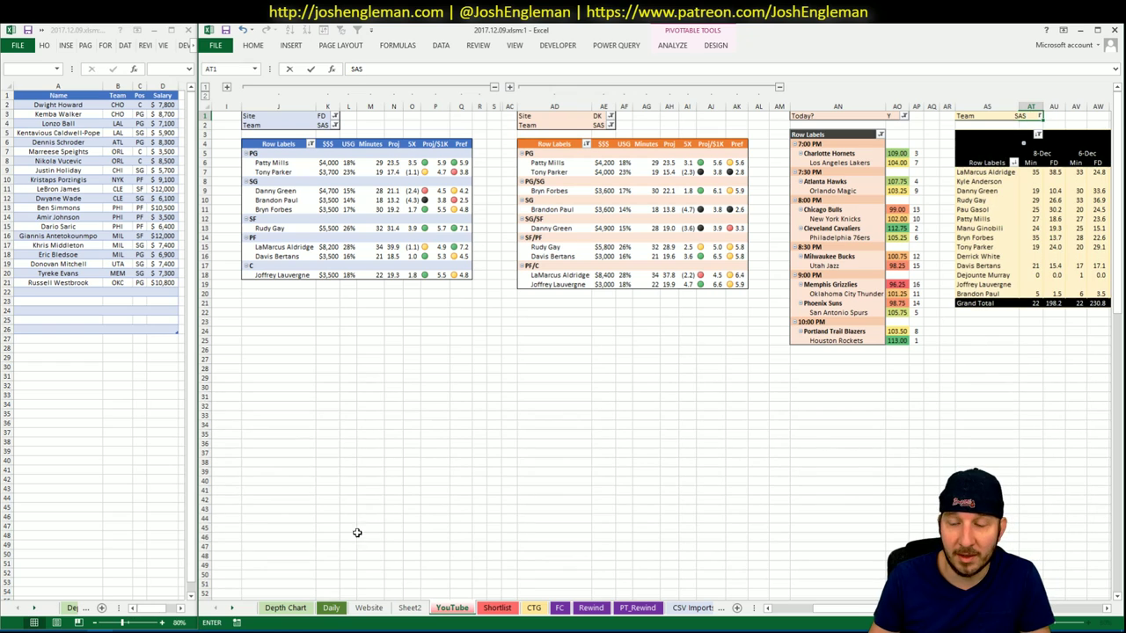
key(Return)
Search 'san' to open the San Antonio Spurs page and select its Shooting: Frequency table.
key(alt+Tab)
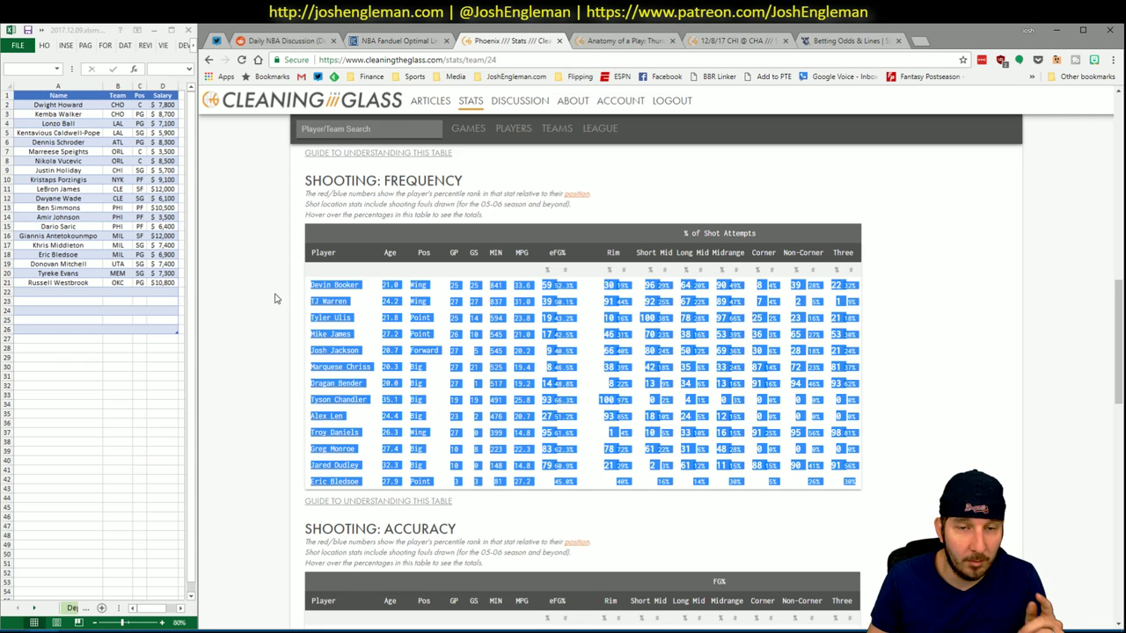
click(407, 124)
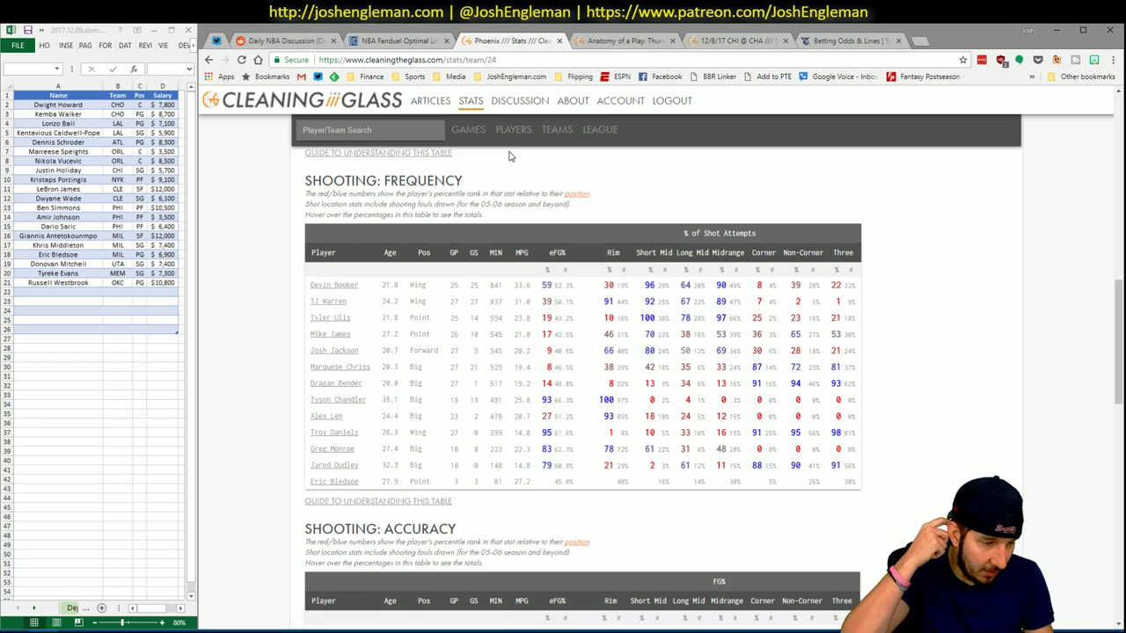
text(san)
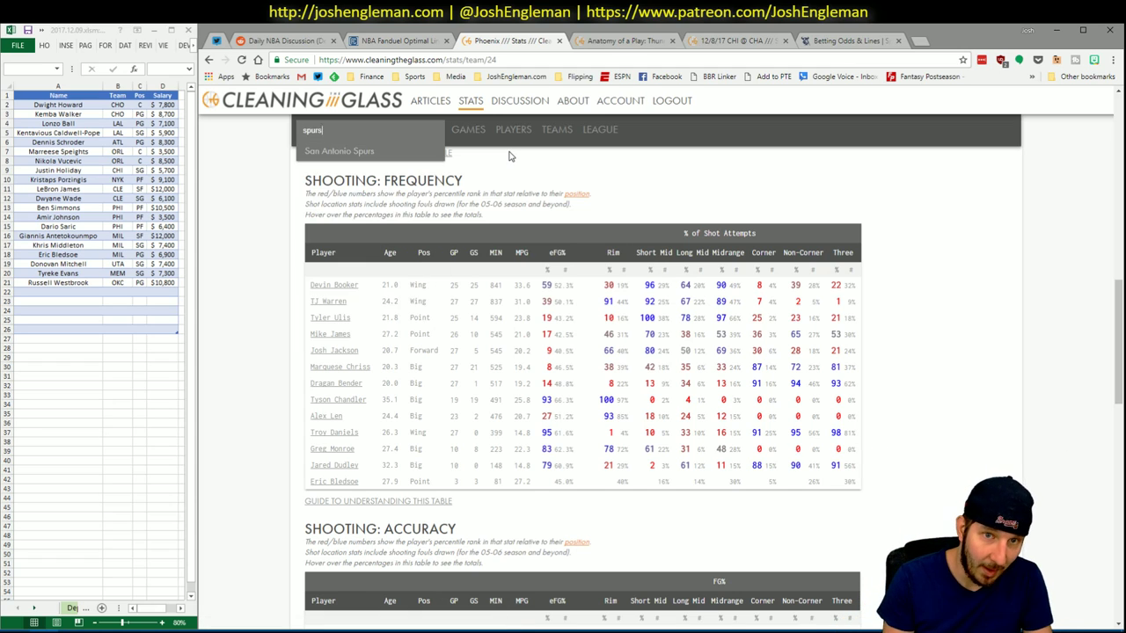
key(Return)
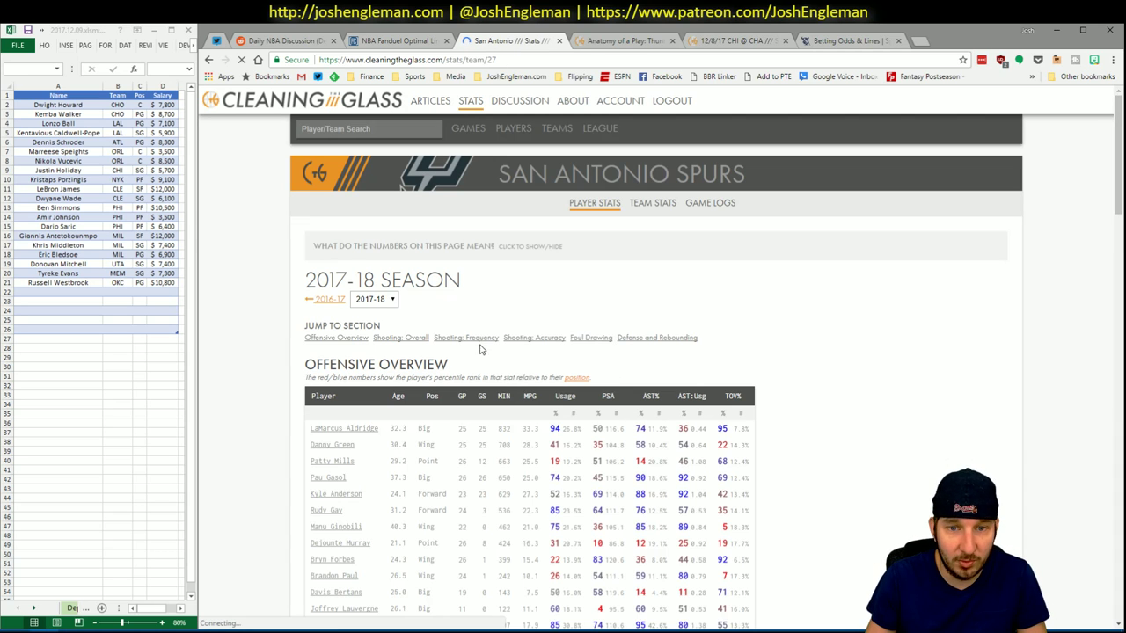
click(479, 341)
drag(869, 500, 312, 284)
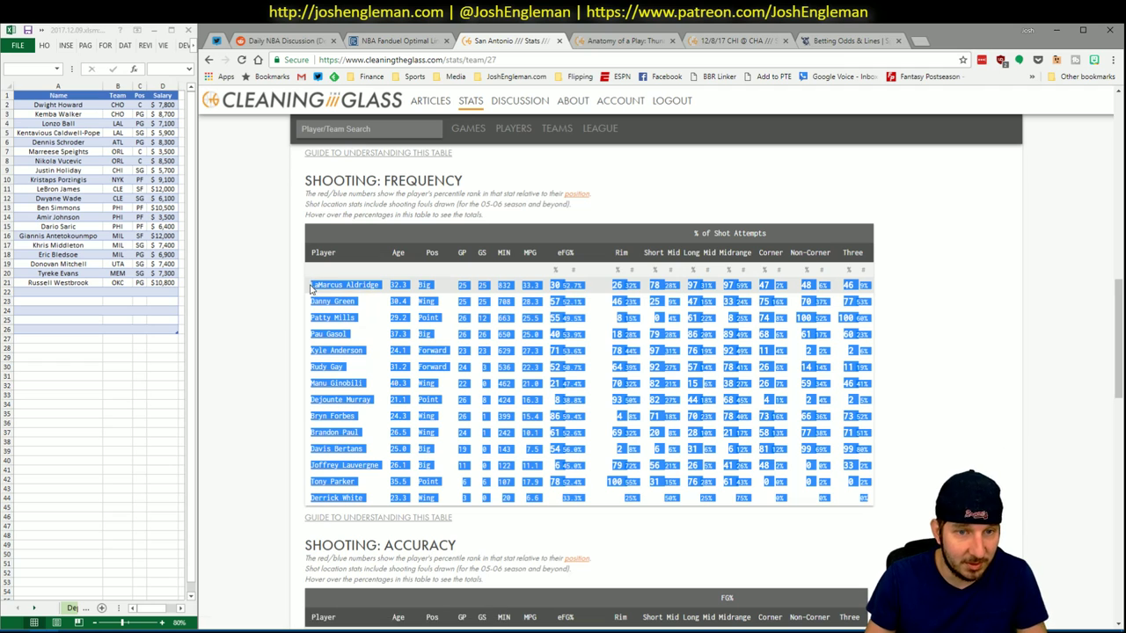
key(alt+Tab)
Refresh the CTG sheet with the Spurs data and set the opponent in V5 to PHO.
click(533, 608)
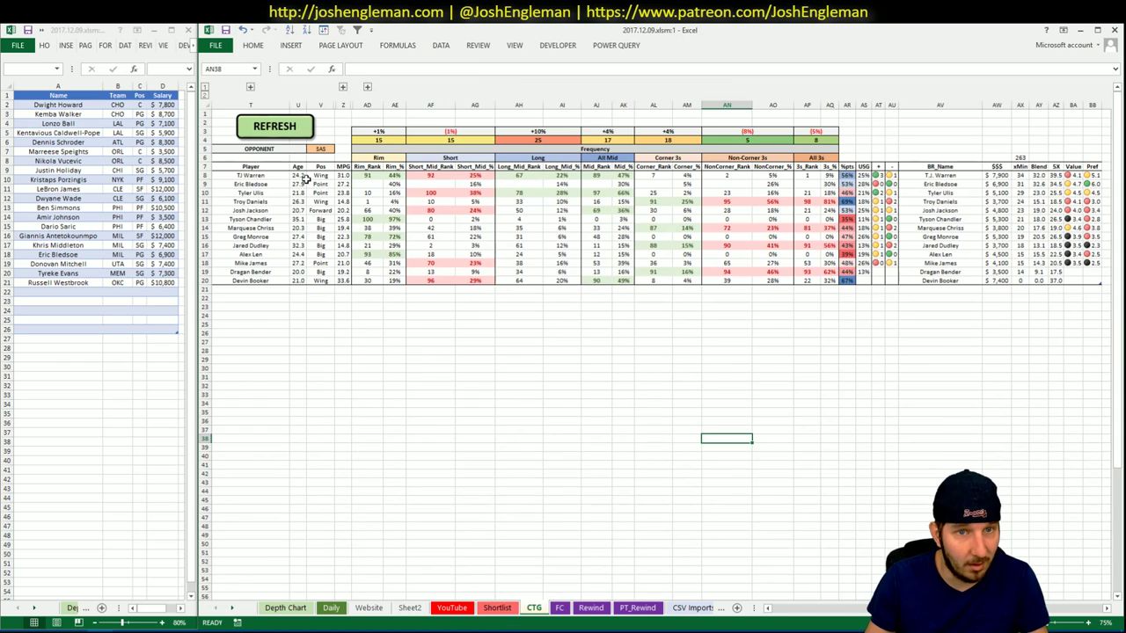
click(308, 137)
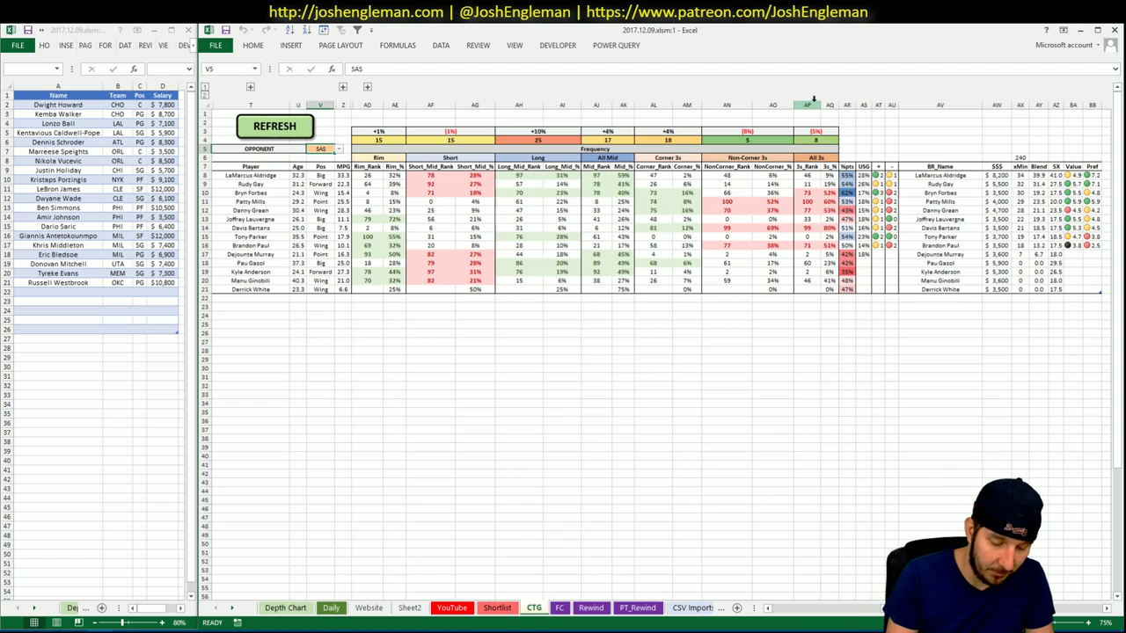
text(PHO)
key(Return)
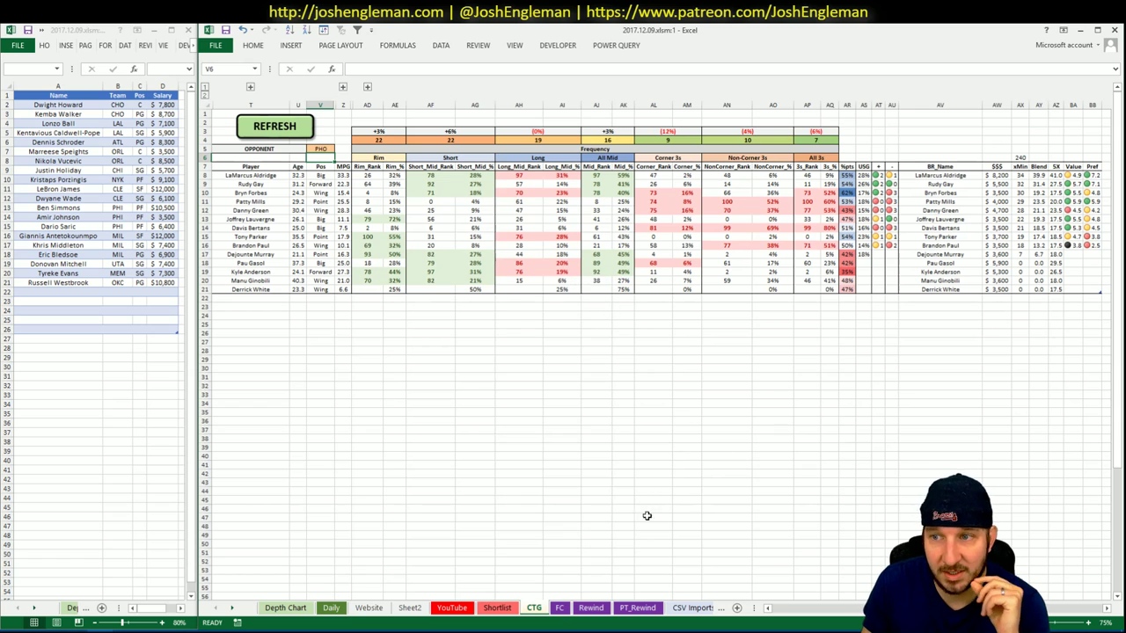
click(453, 607)
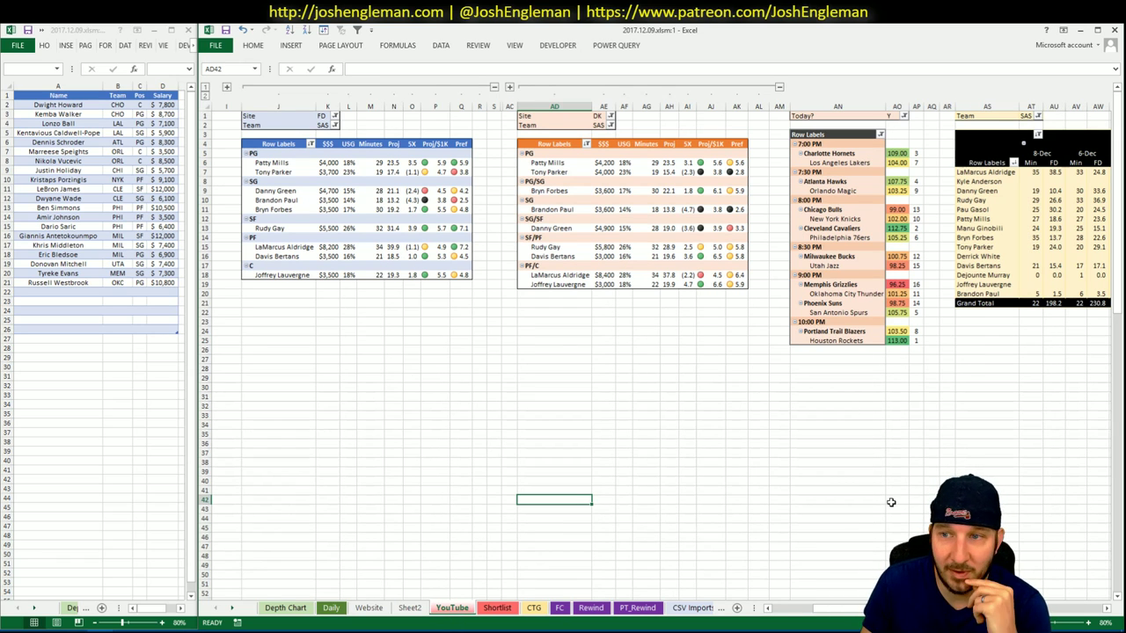
Add Rudy Gay (SAS, SF, $5,500) and Bryn Forbes (SAS, SG, $3,600) in rows 22 and 23.
click(70, 293)
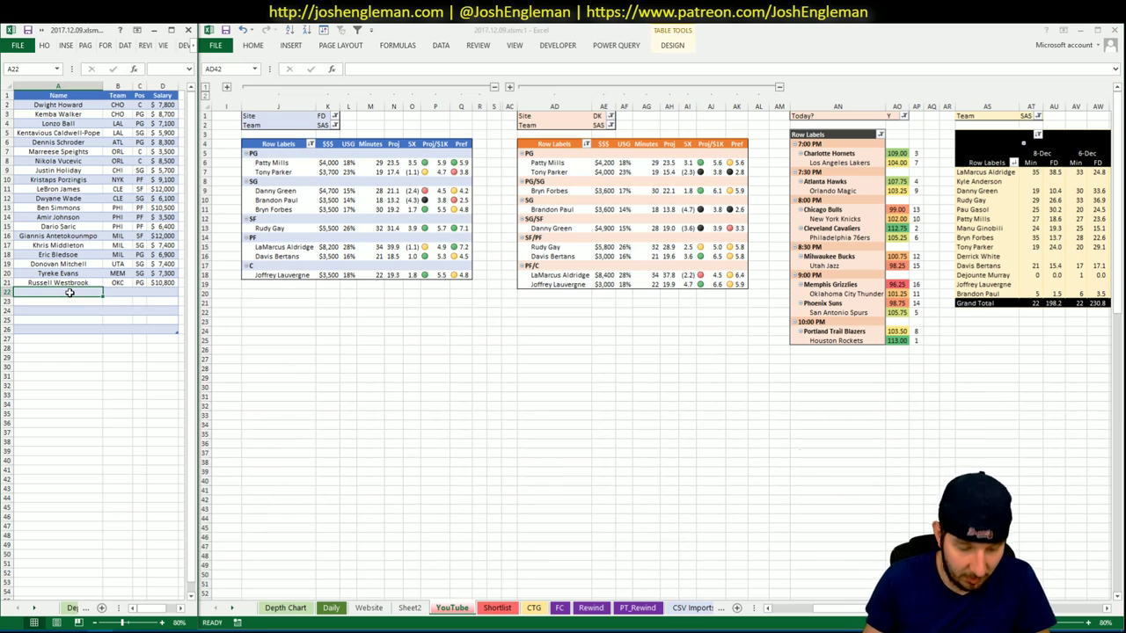
text(Rid)
text(udy)
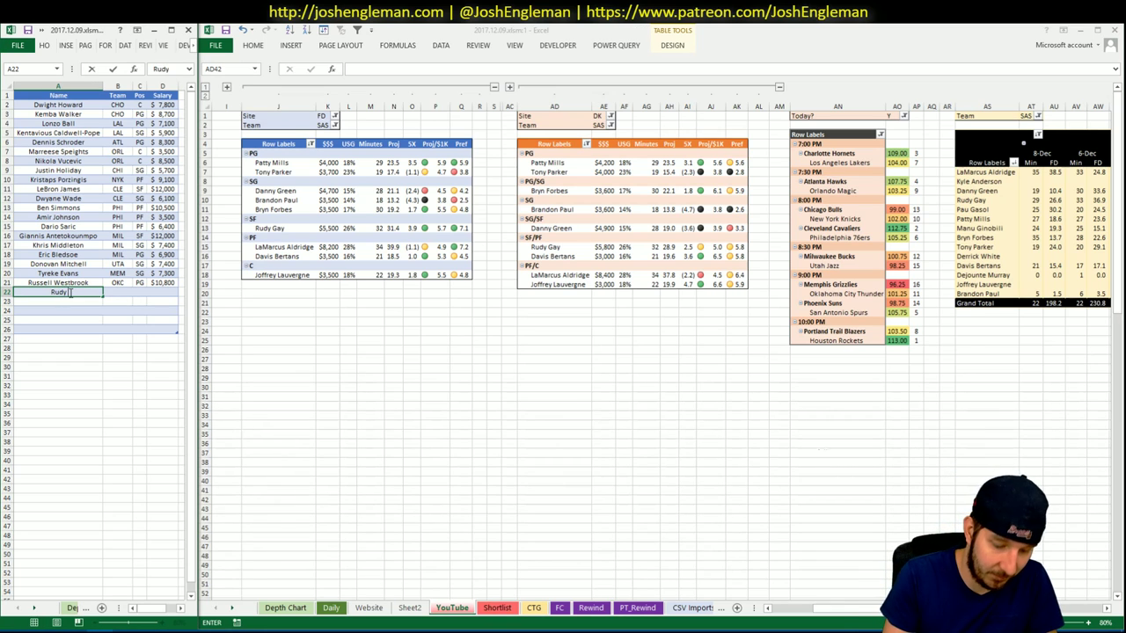
text( Gay)
key(Return)
click(58, 283)
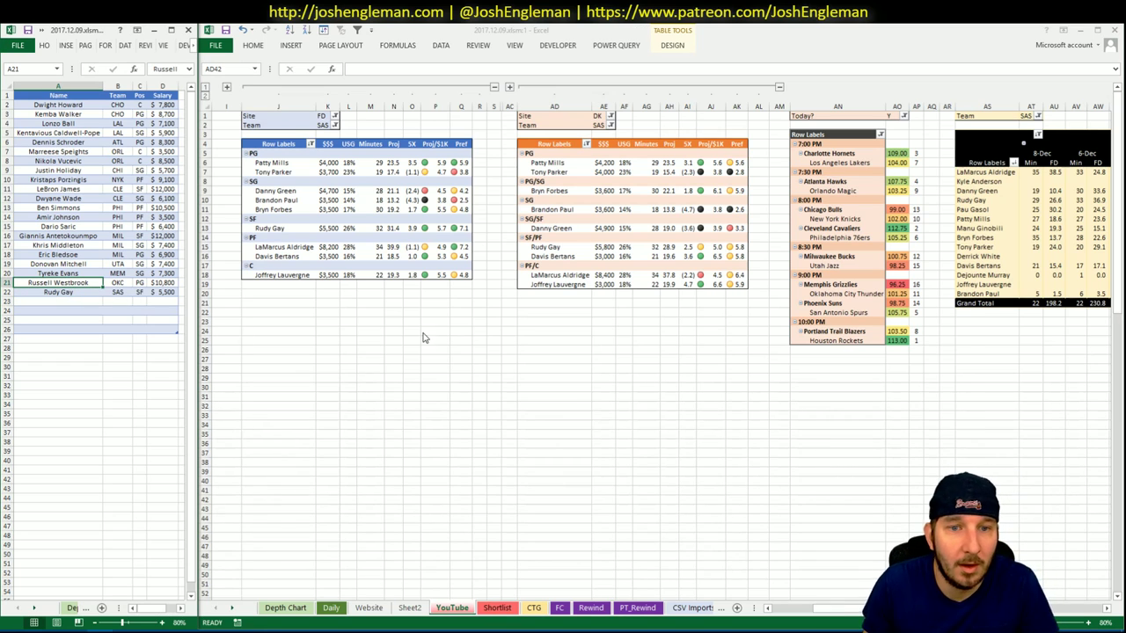
drag(835, 609, 876, 610)
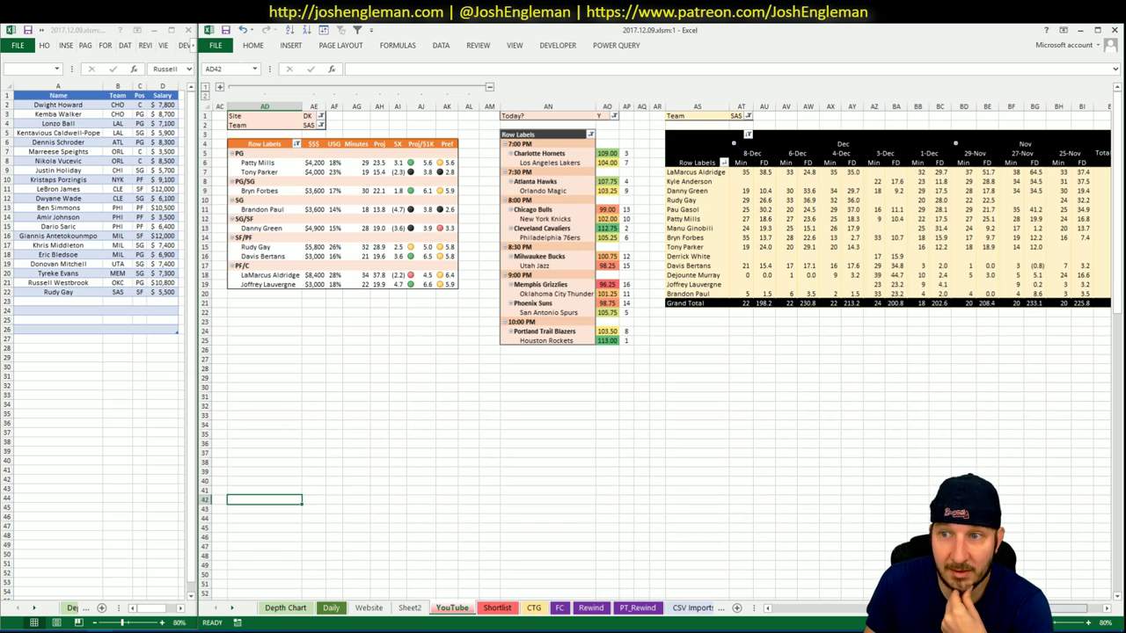
scroll(656, 352, left, 6)
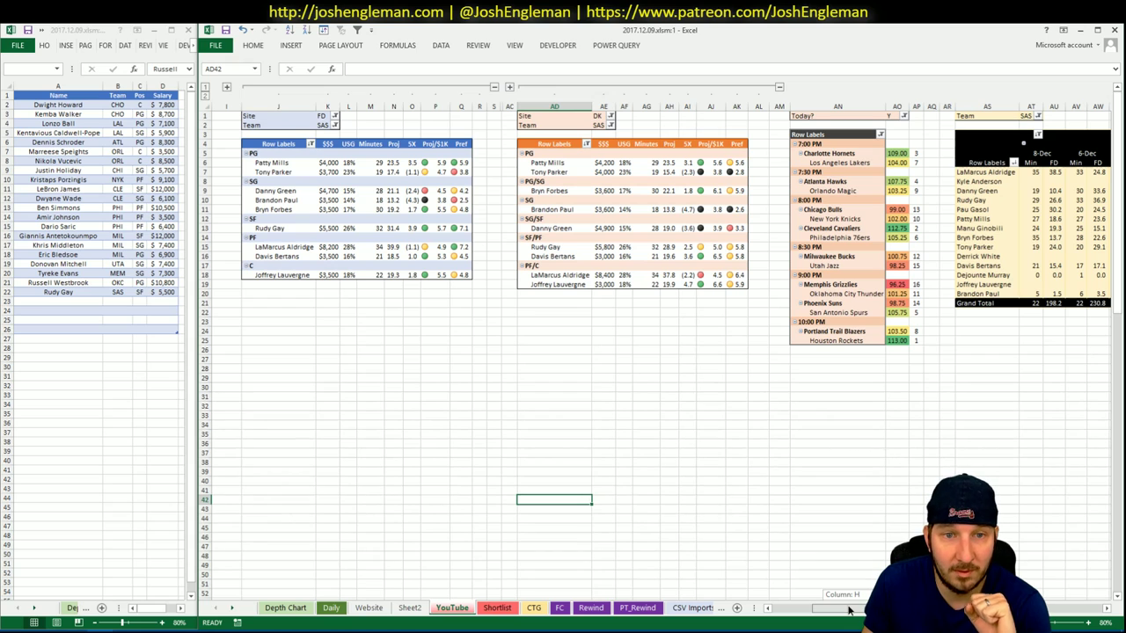
click(79, 299)
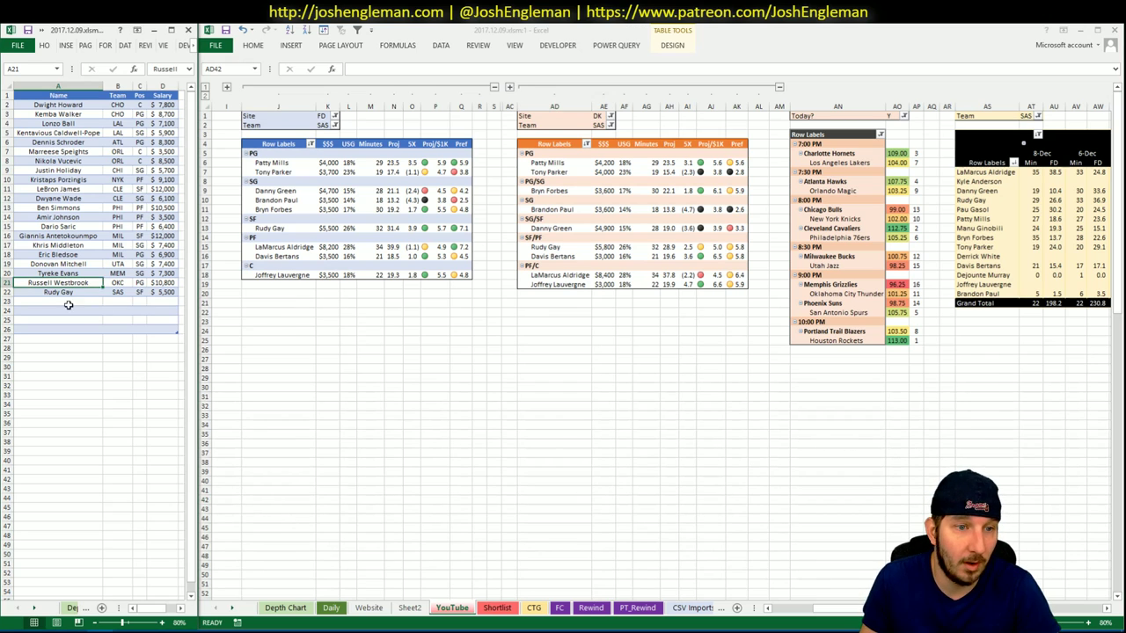
text(Bryn Forber)
key(Return)
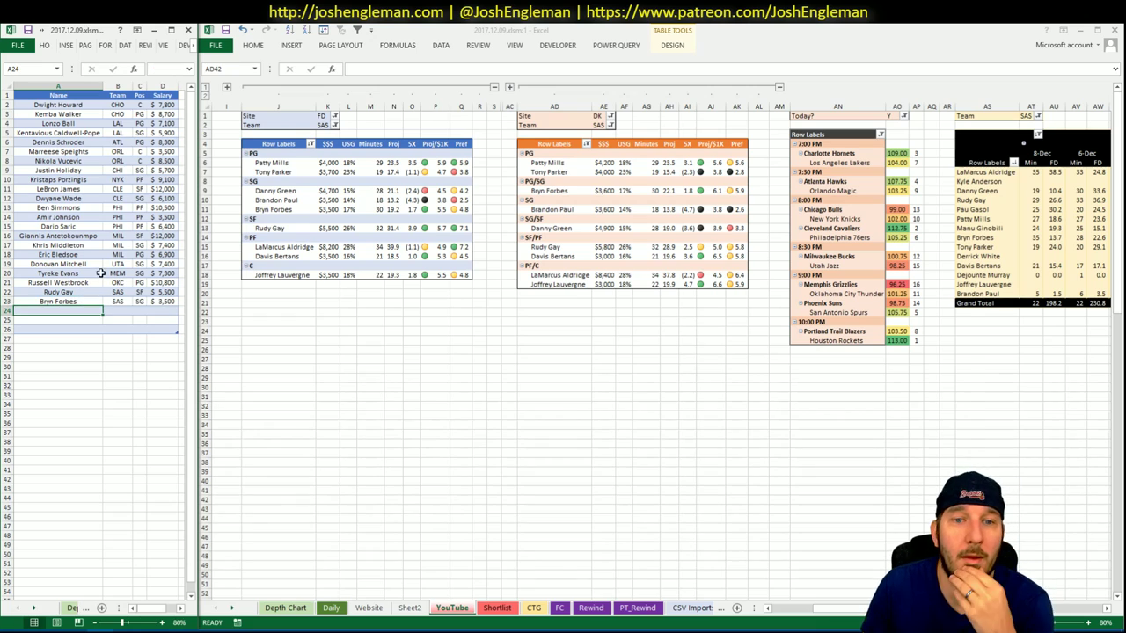
Check the Daily projections and YouTube pivots, highlighting Patty Mills's projection row.
click(331, 608)
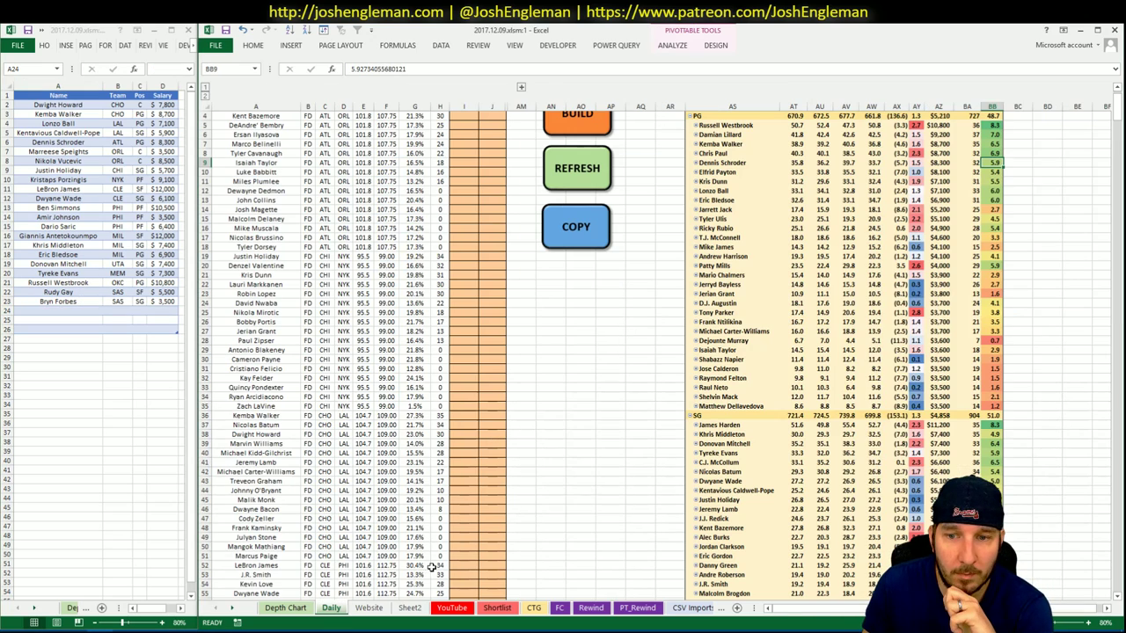
right_click(847, 323)
click(884, 494)
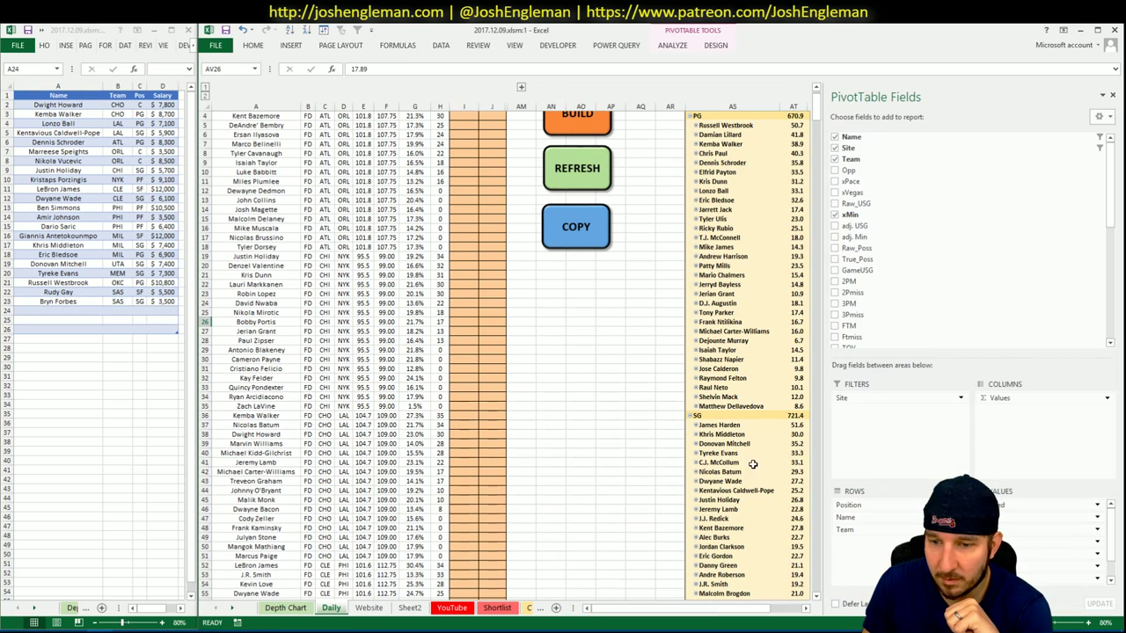
click(581, 509)
scroll(714, 363, down, 12)
scroll(714, 364, down, 20)
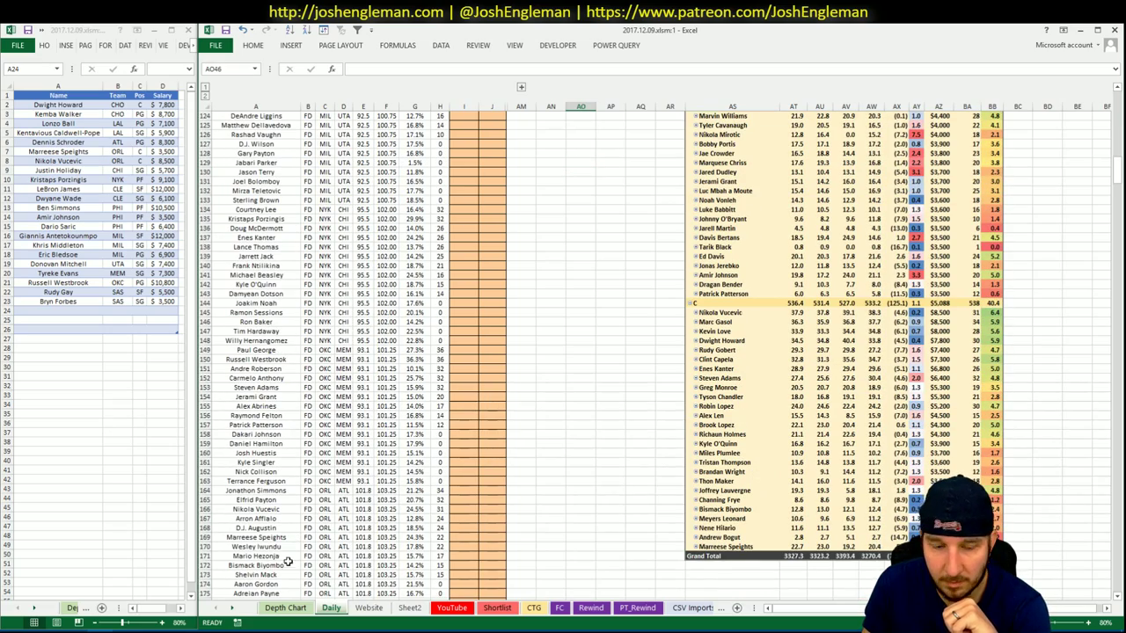
click(451, 608)
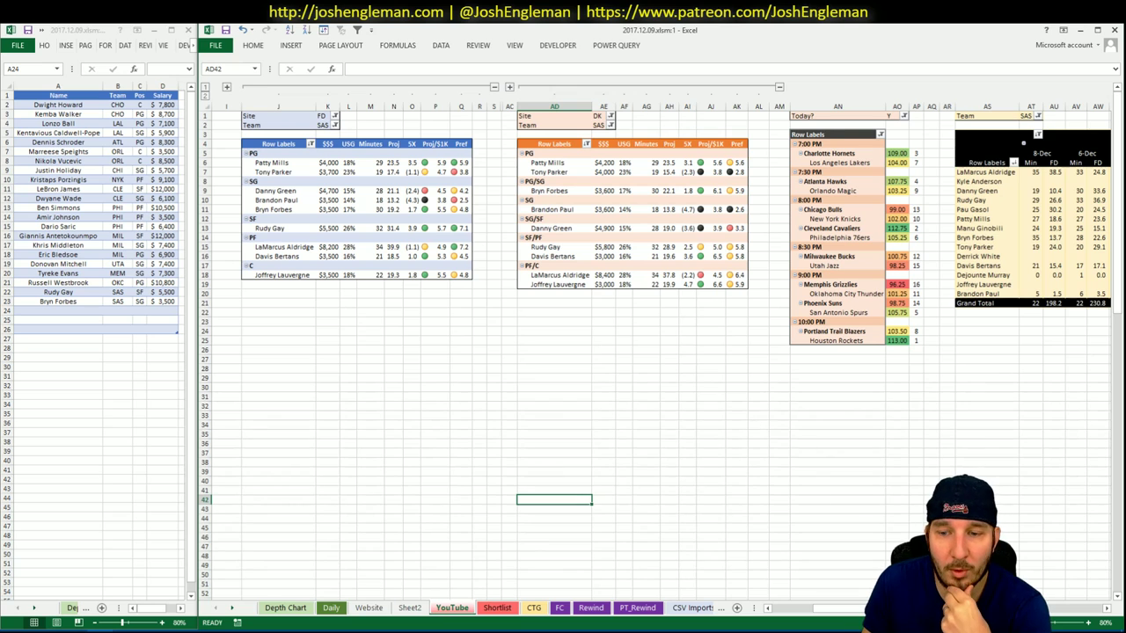
scroll(660, 352, right, 5)
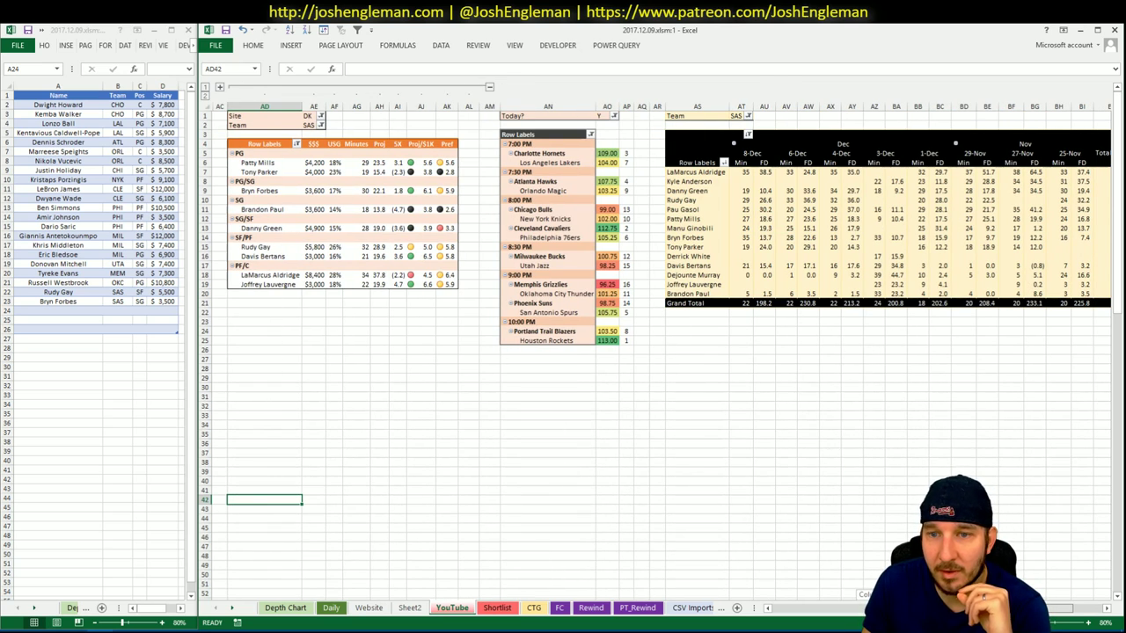
scroll(755, 577, left, 5)
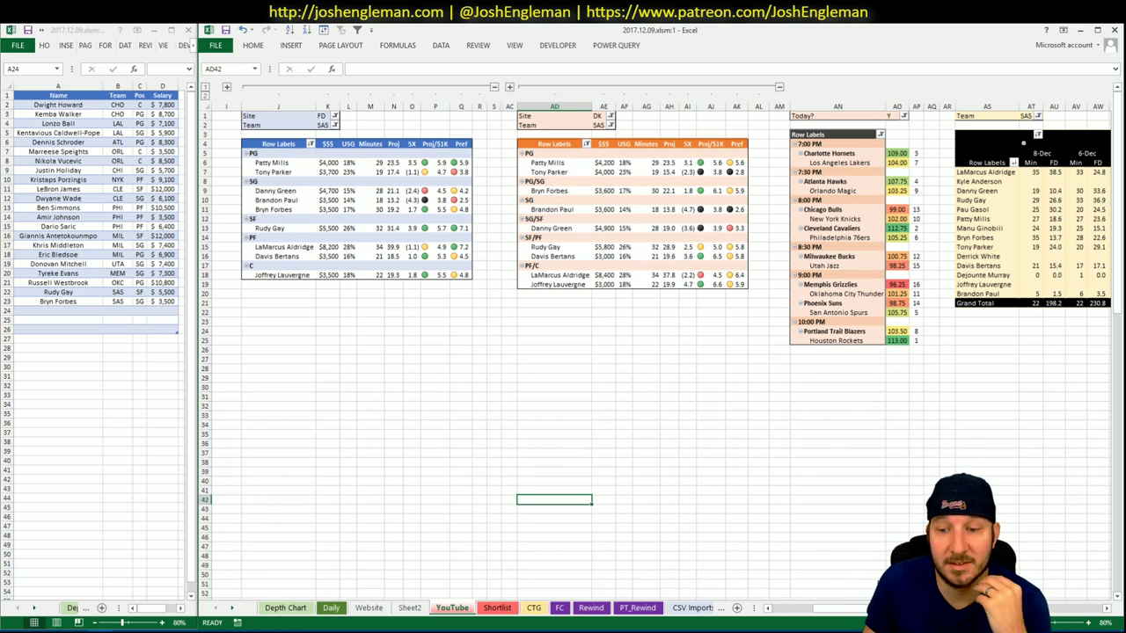
click(331, 608)
scroll(982, 309, up, 20)
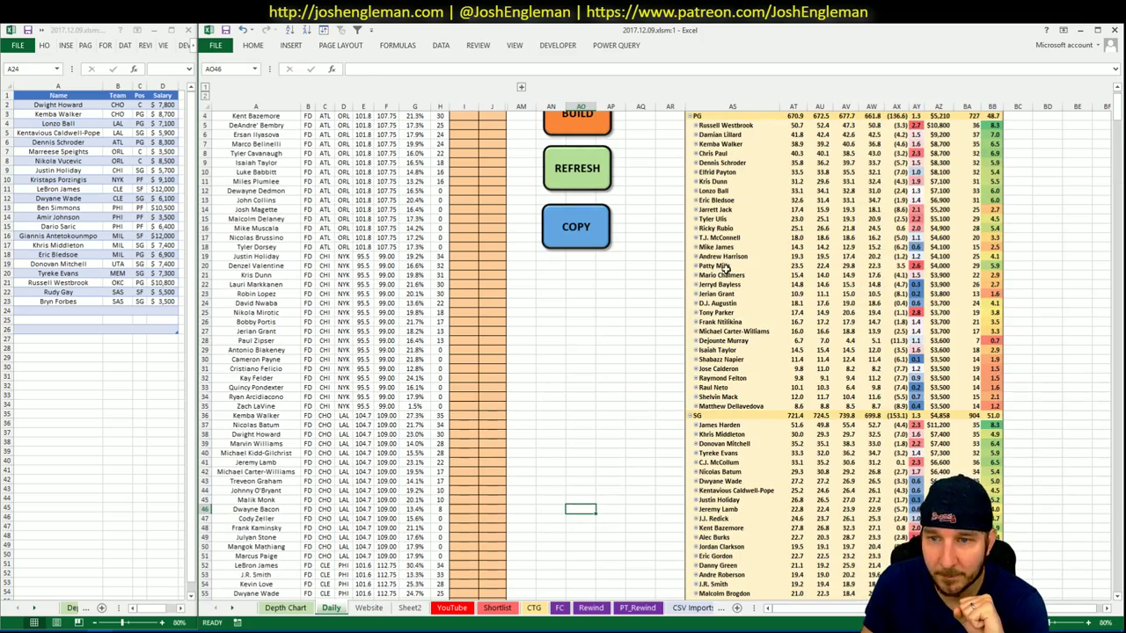
drag(727, 266, 985, 264)
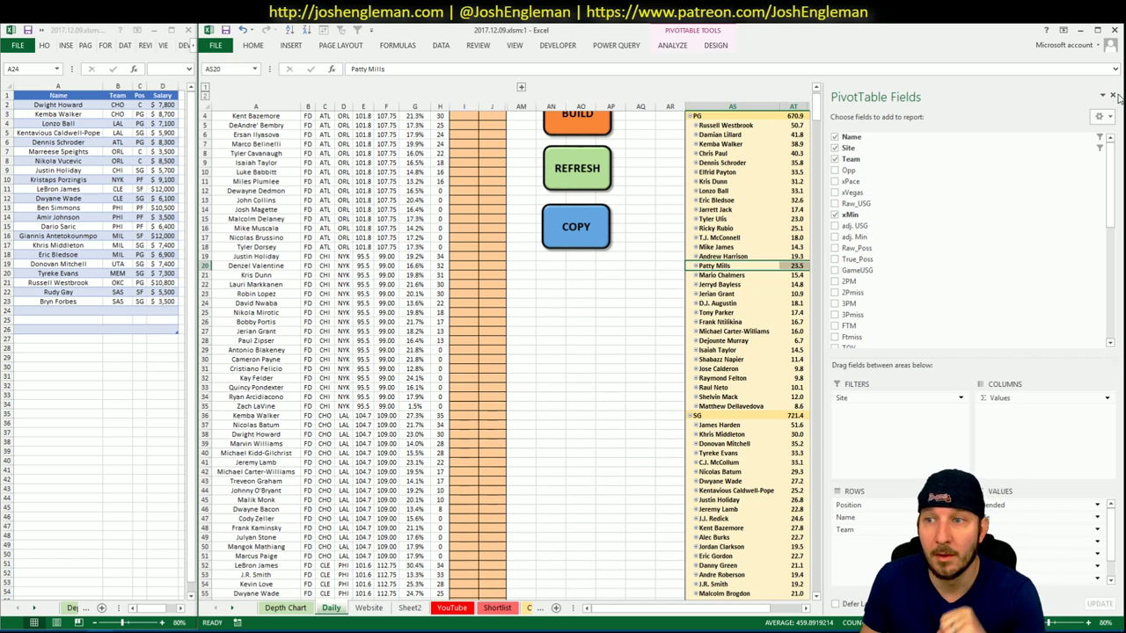
Enter Patty Mills (SAS, PG, $4,000) in row 24 of the Shortlist.
click(58, 282)
click(61, 310)
text(P)
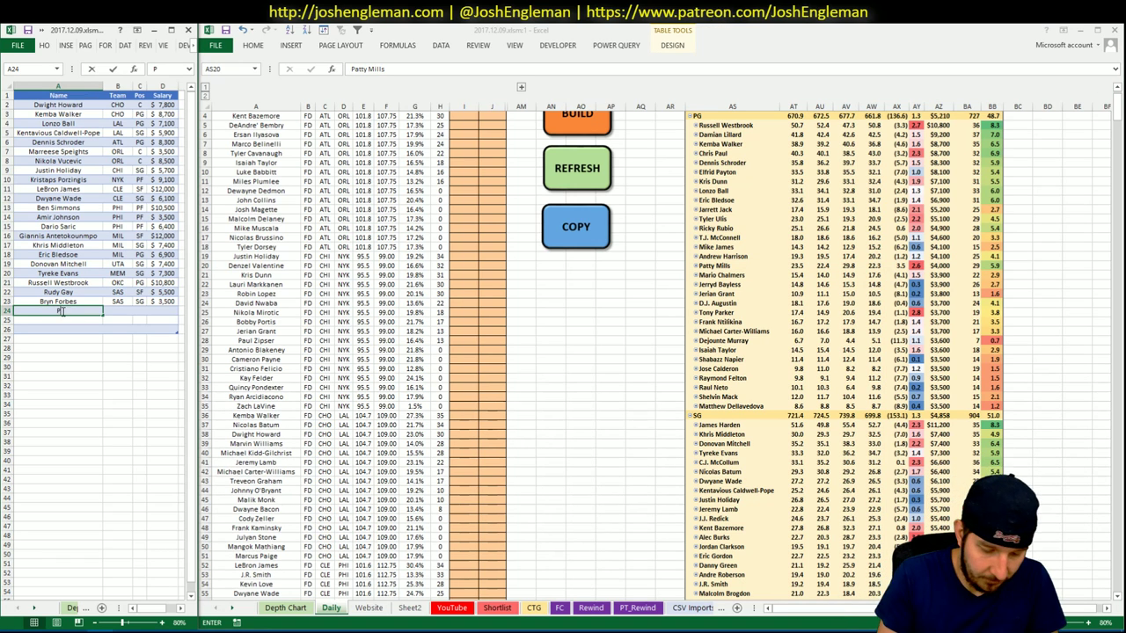
text(atty Mills)
key(Return)
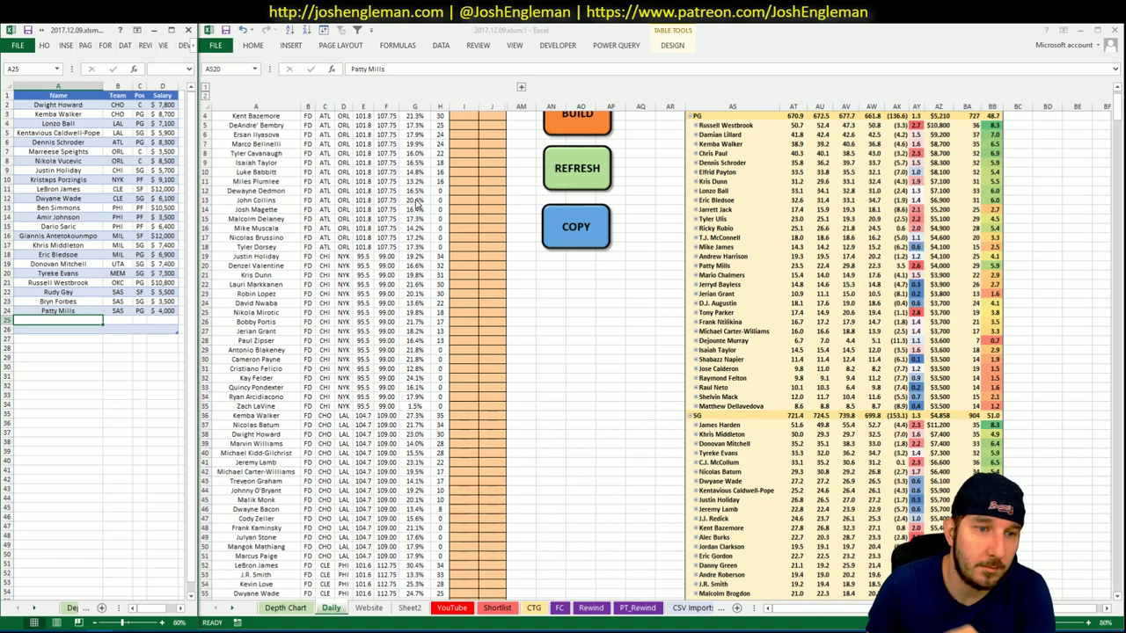
key(alt+Tab)
click(534, 608)
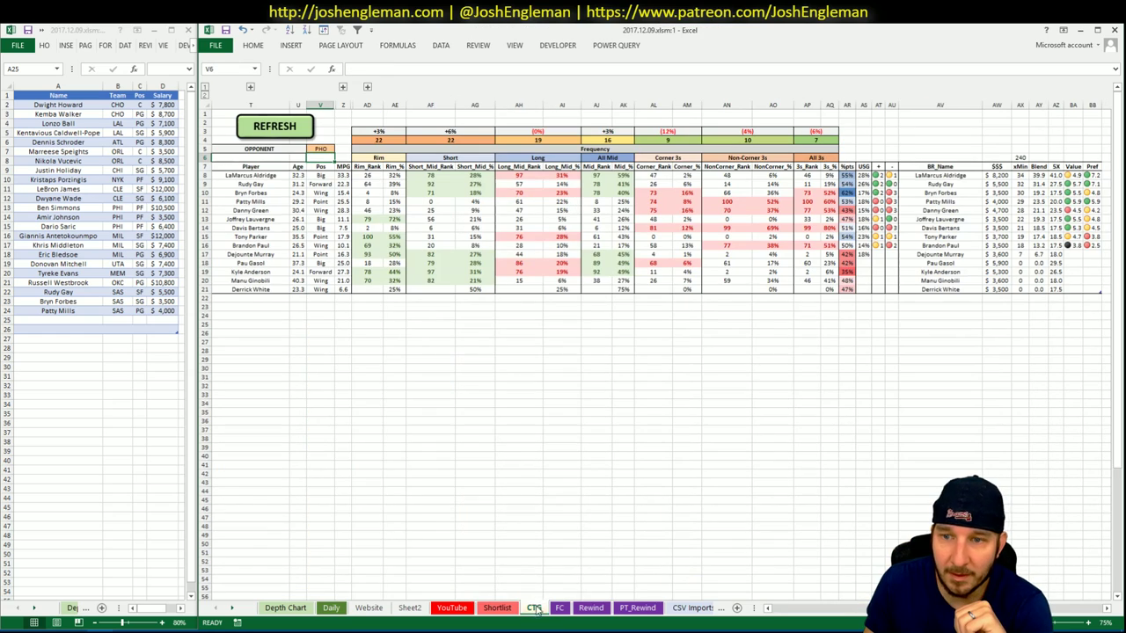
click(462, 608)
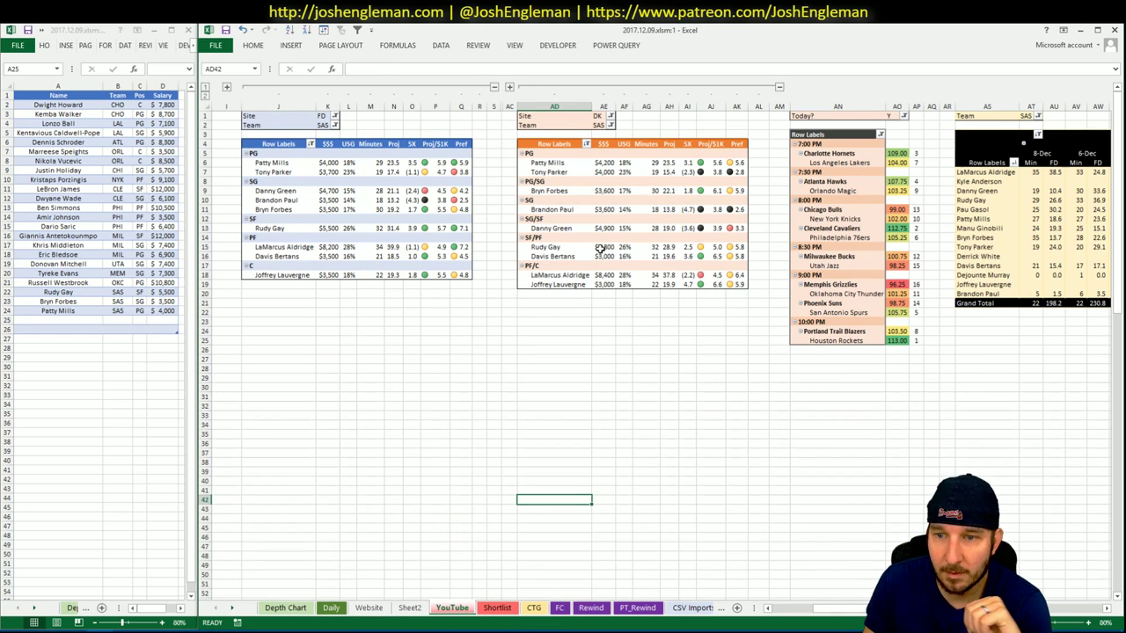
Set the Team filter in K2, AE2 and AT1 of the YouTube-sheet pivots to POR.
click(328, 125)
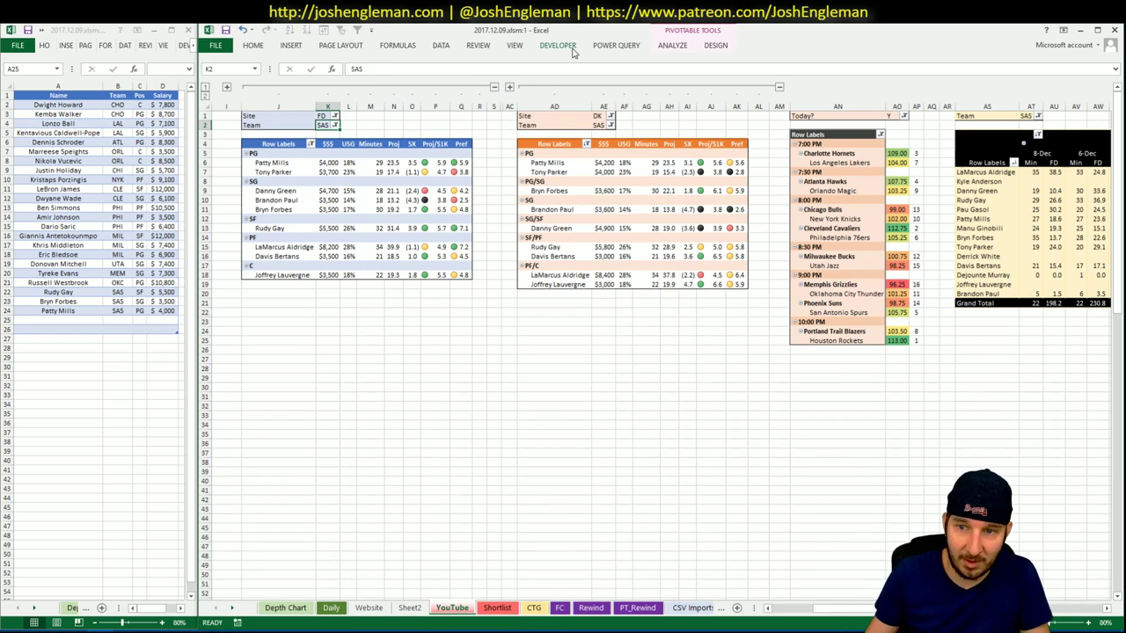
text(POR)
key(Return)
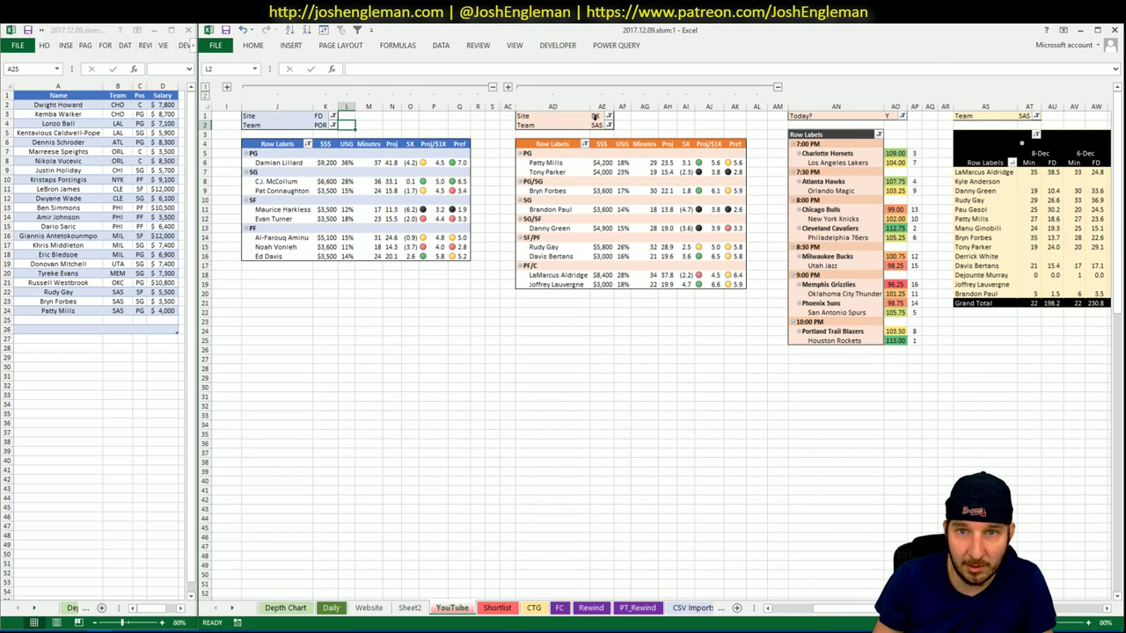
click(597, 125)
text(POR)
key(Return)
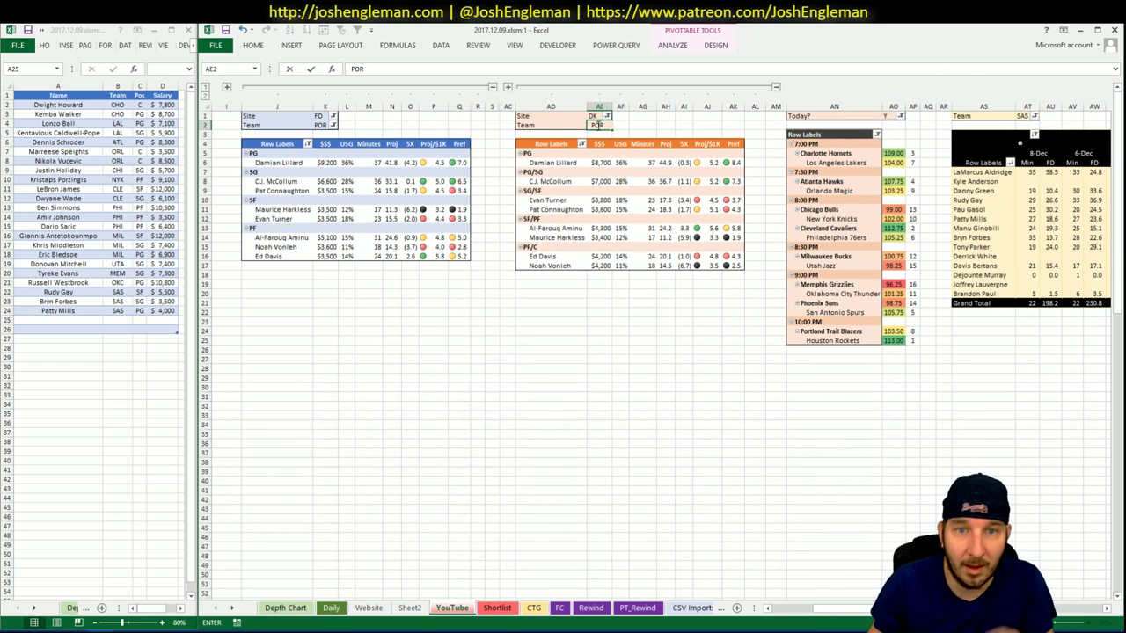
click(1026, 117)
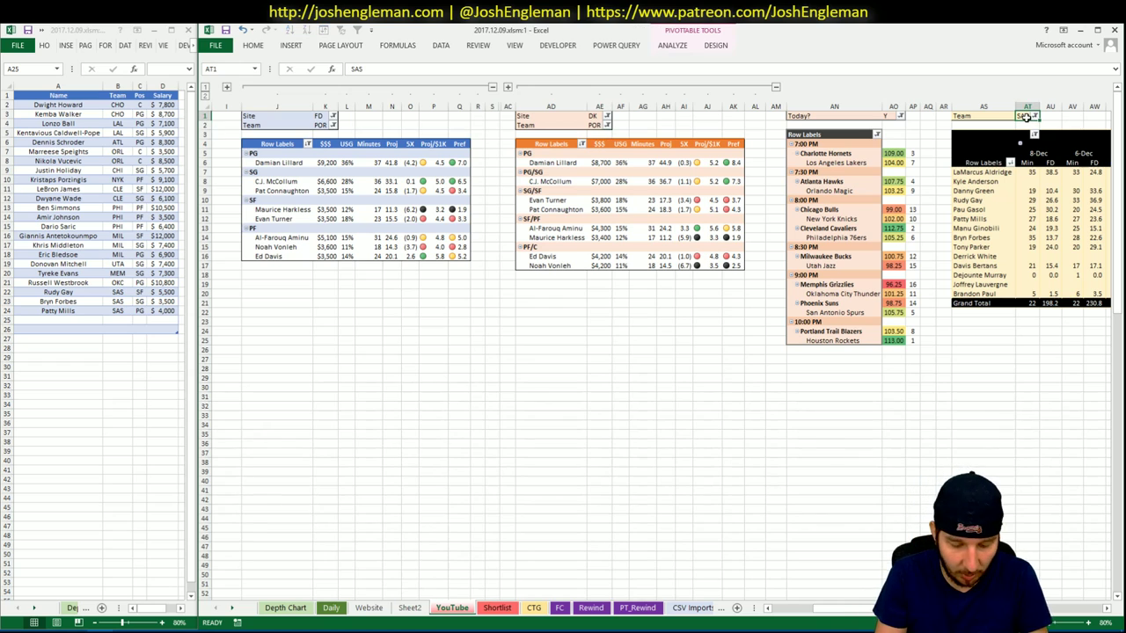
text(POR)
key(Return)
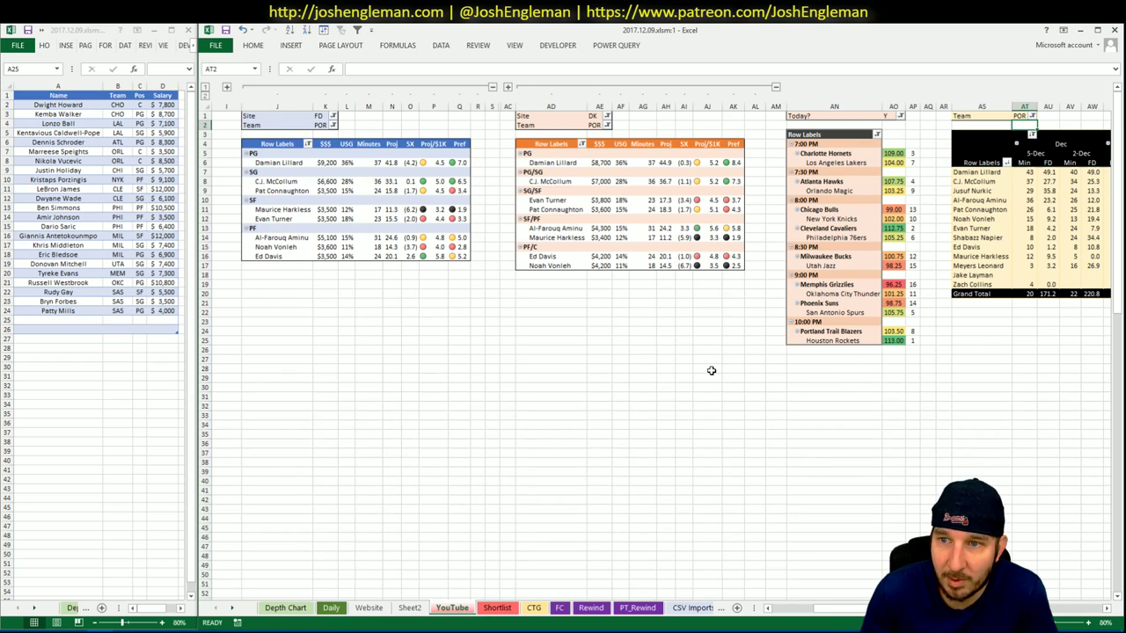
click(420, 379)
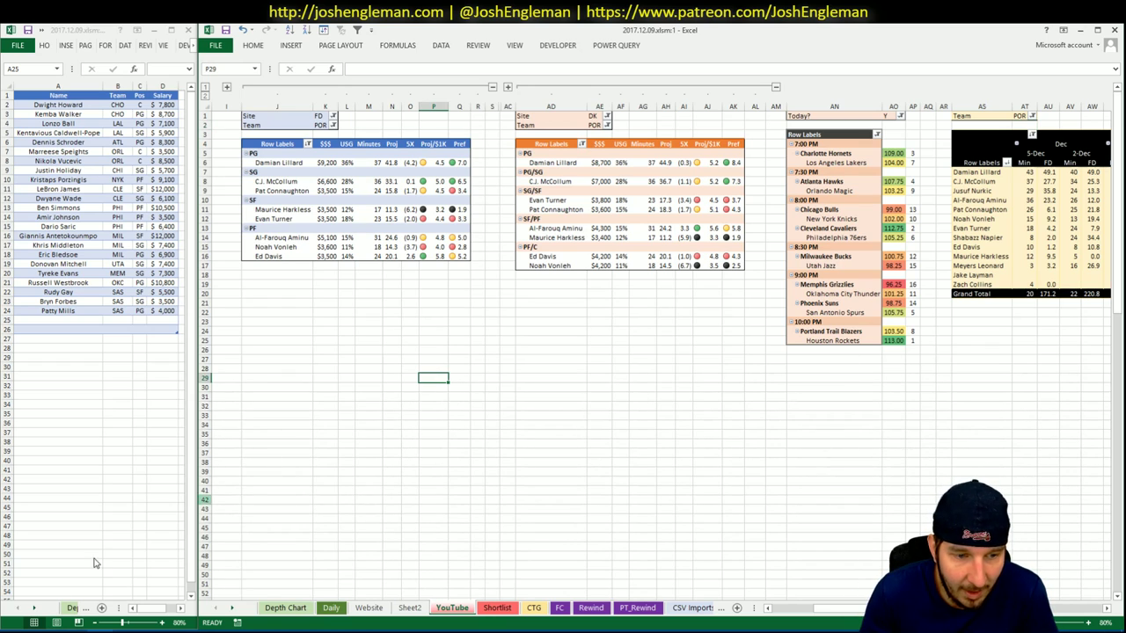
Find the Portland Trail Blazers via 'blaz' and copy their Shooting: Frequency table.
click(56, 623)
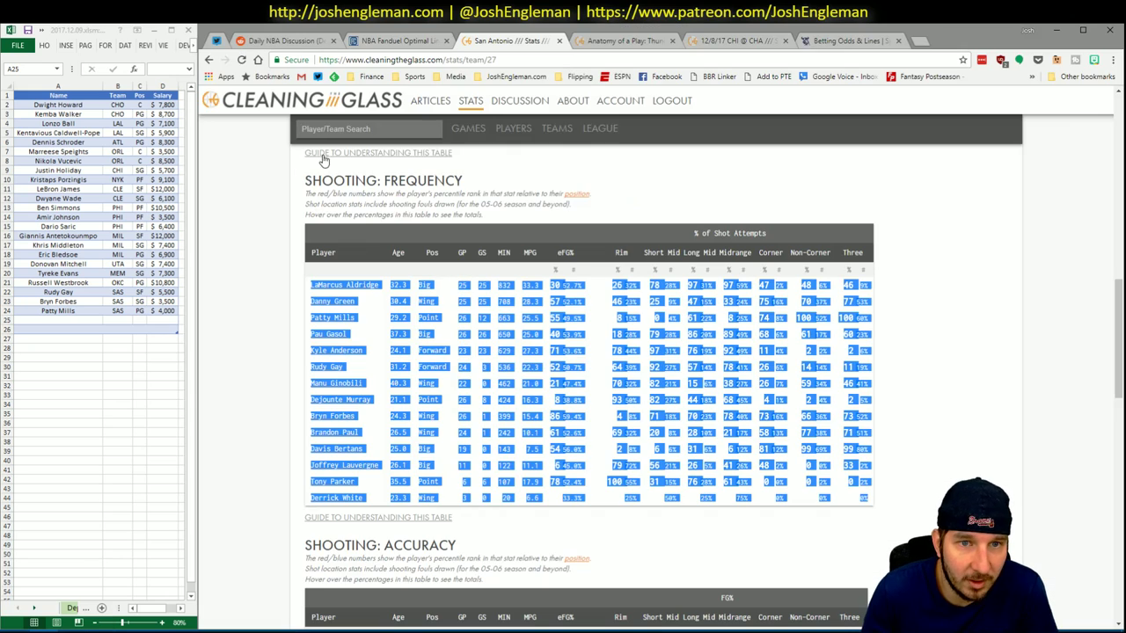
click(350, 130)
text(blaz)
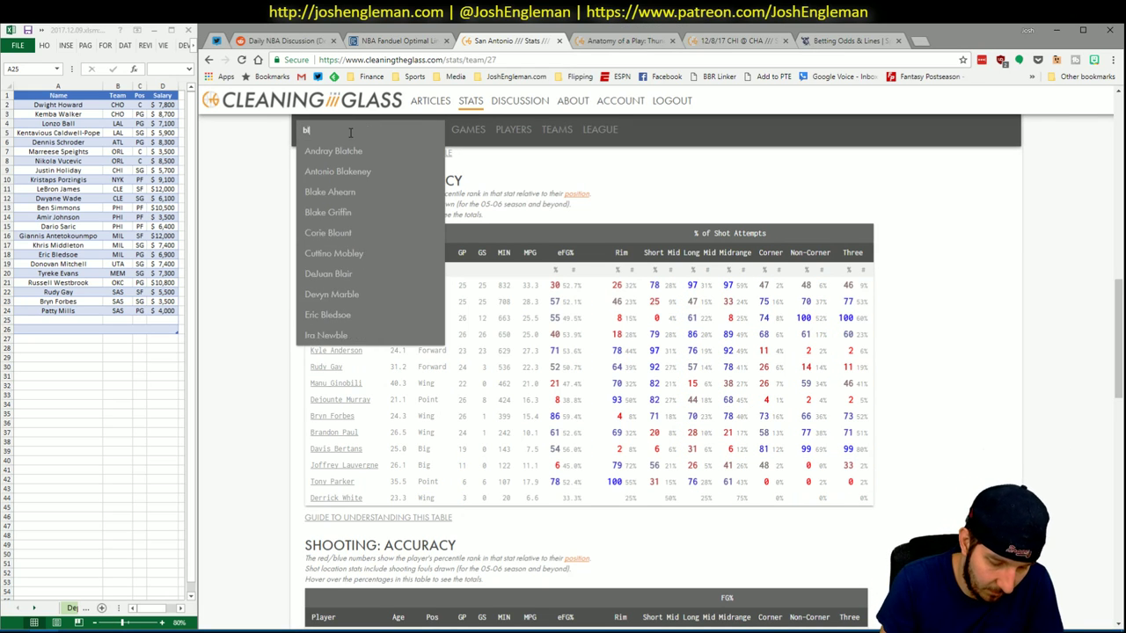
click(347, 150)
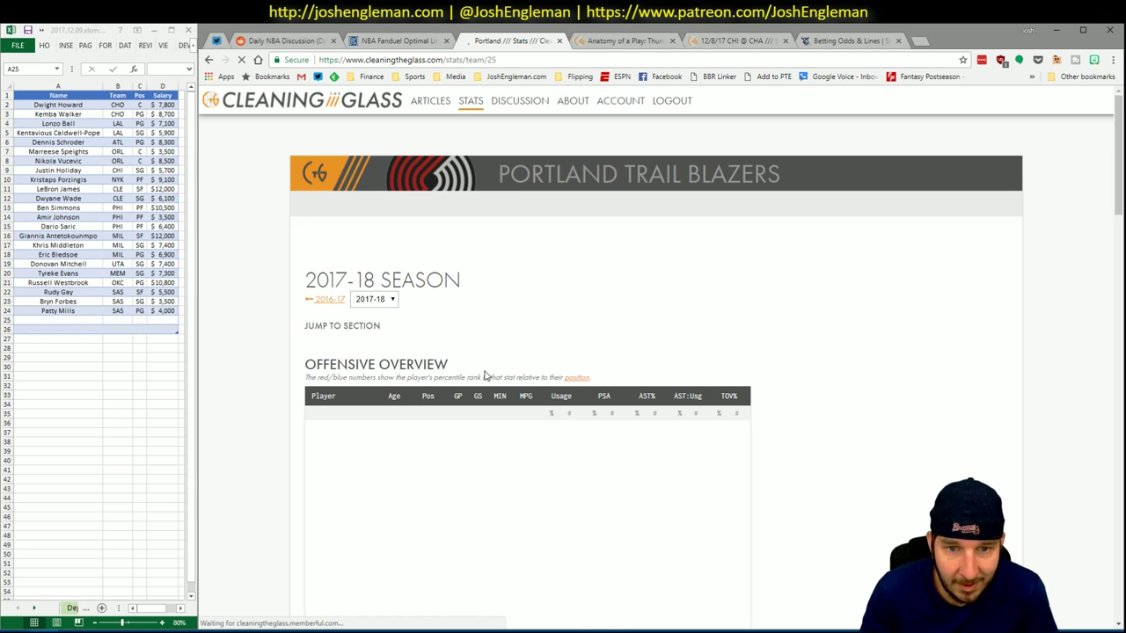
click(467, 339)
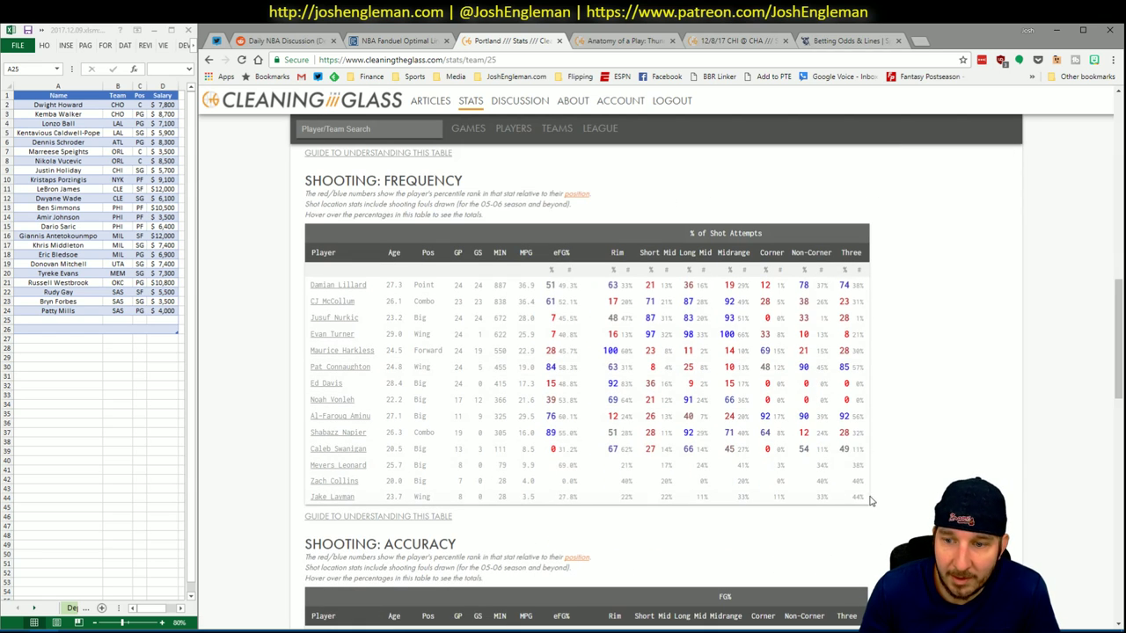
mouse_move(859, 497)
drag(860, 498, 474, 308)
key(alt+Tab)
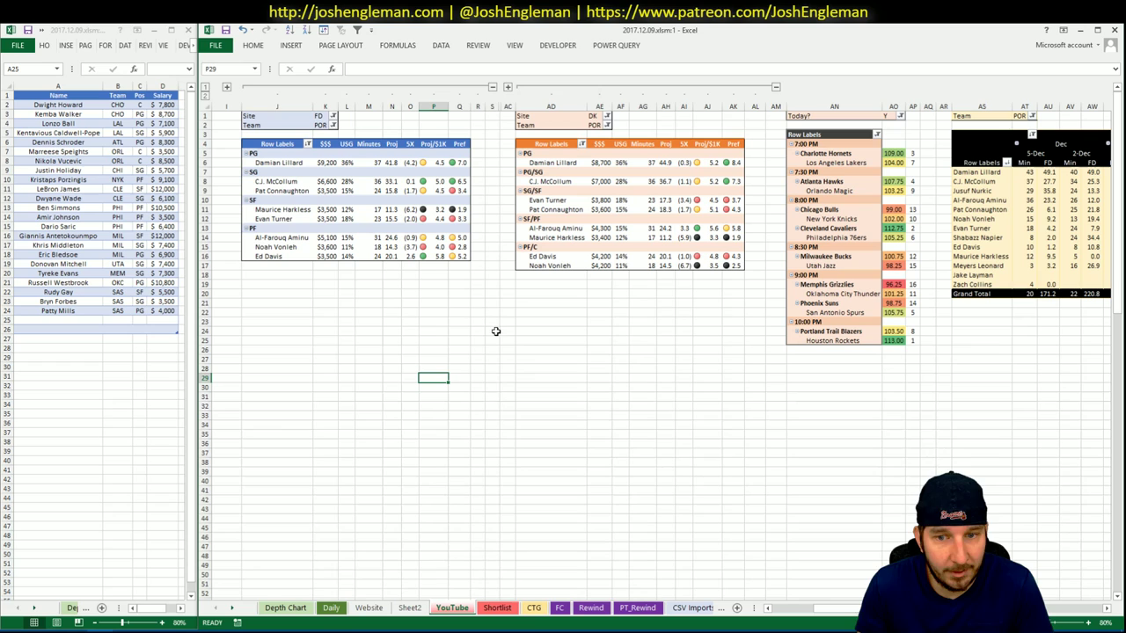
Paste Portland's shooting frequencies into the CTG sheet and enter HOU as opponent in V5.
click(534, 608)
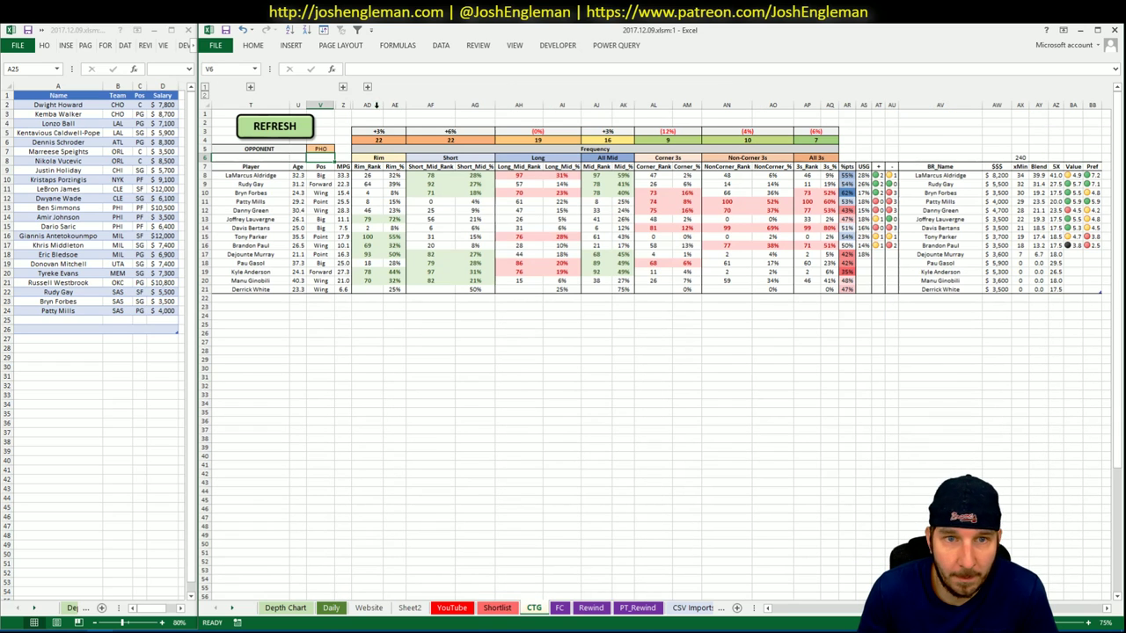
click(324, 149)
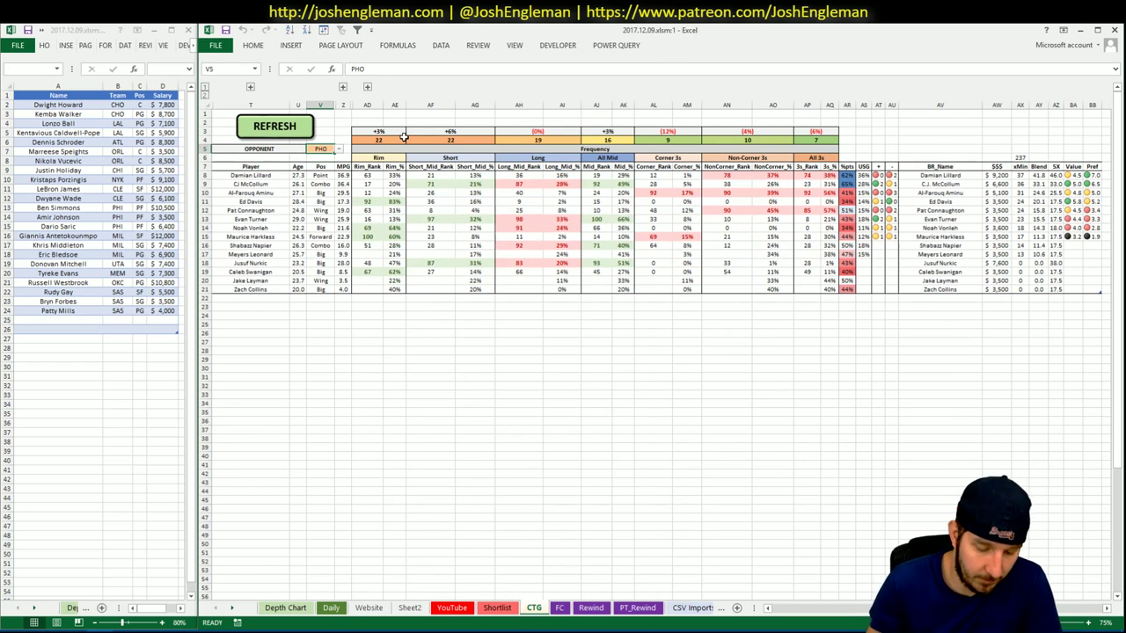
text(HOU)
key(Return)
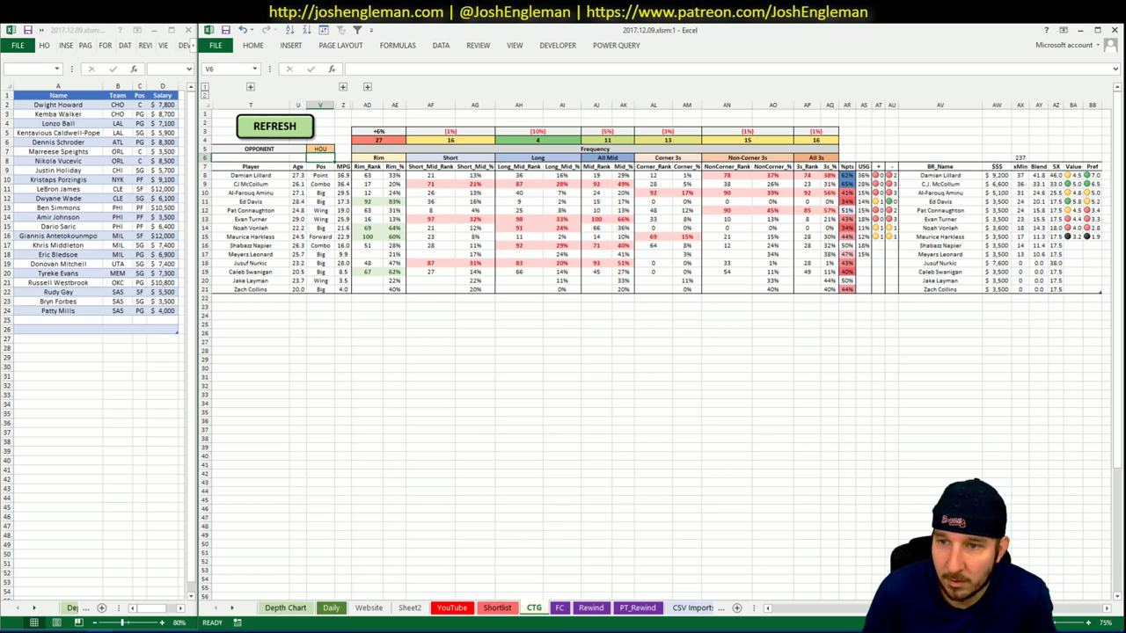
Filter Fantasy Cruncher to point guards and review Damian Lillard's news and game log.
click(44, 632)
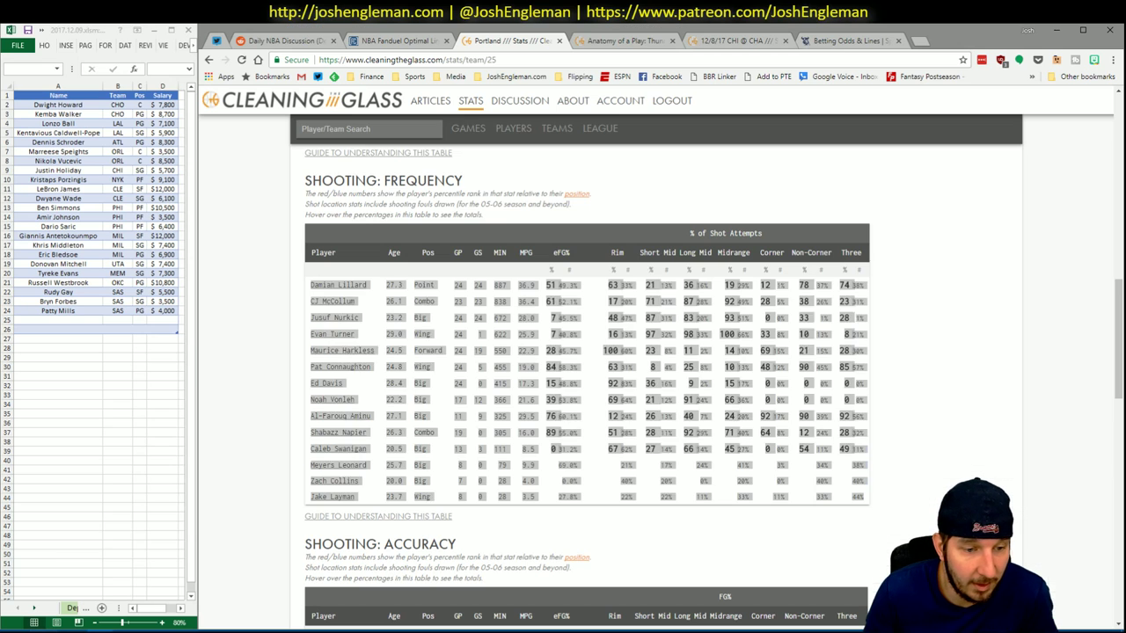
click(403, 44)
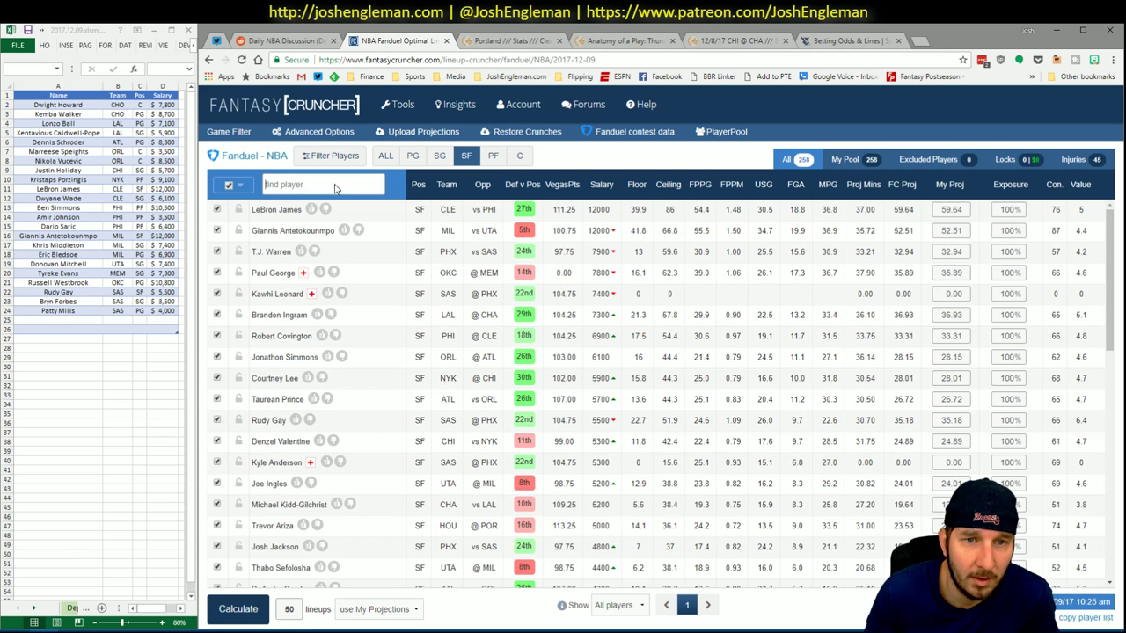
click(517, 42)
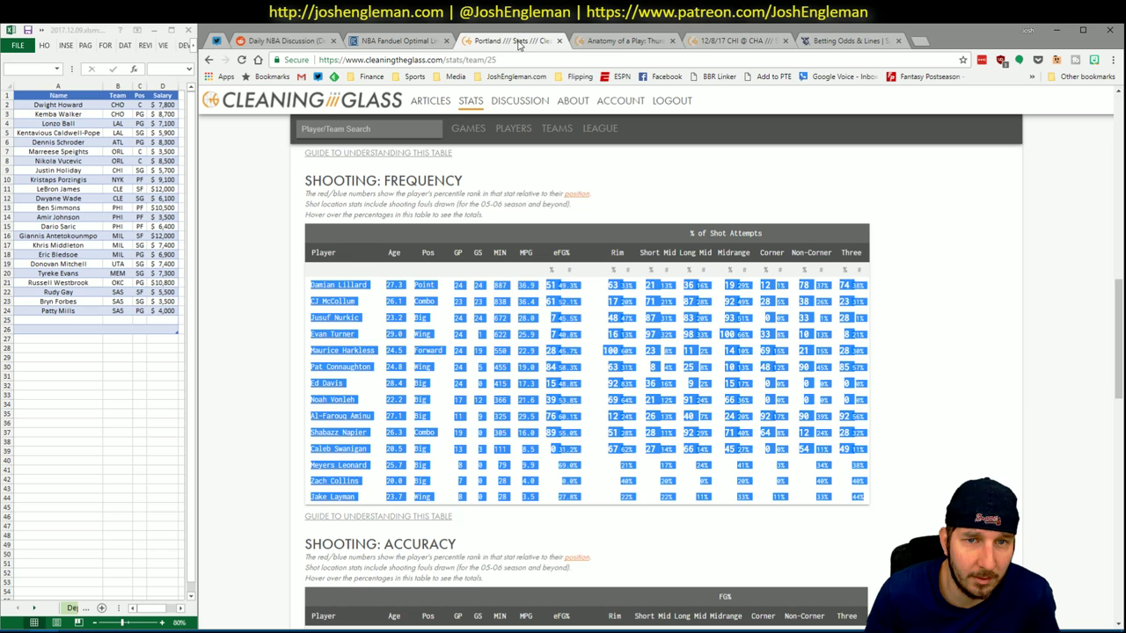
click(419, 42)
click(413, 159)
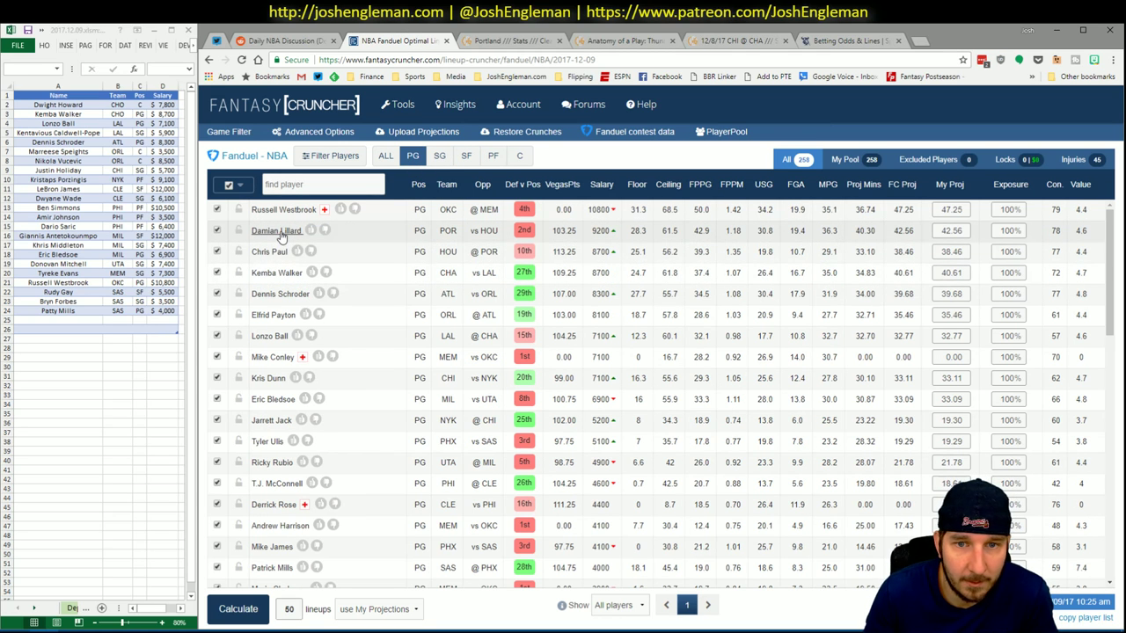
click(278, 232)
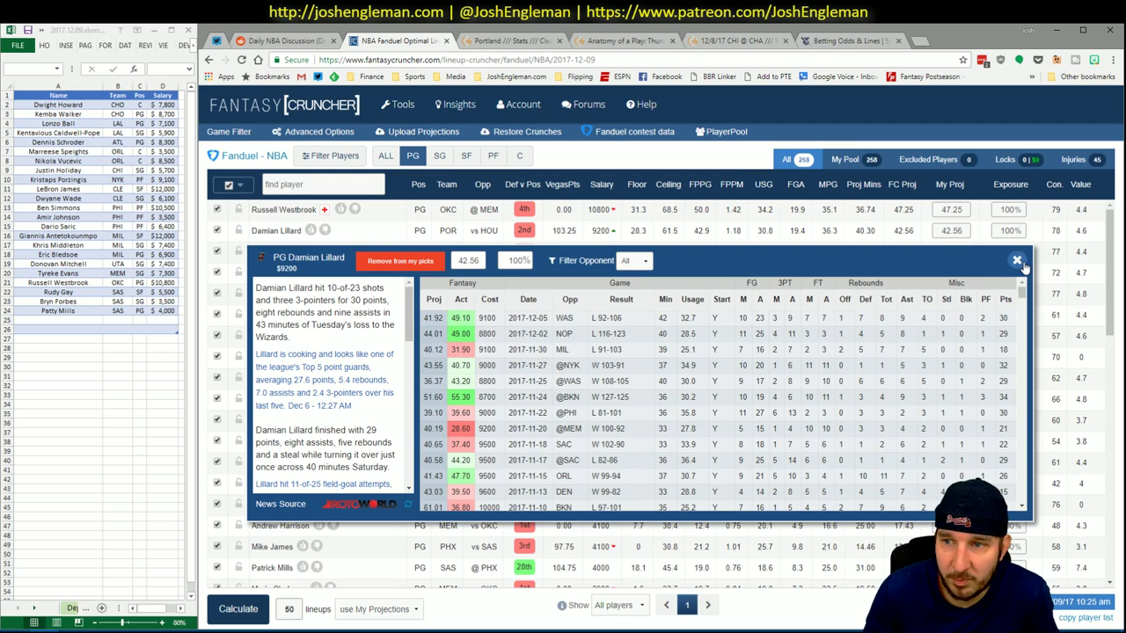
click(1017, 261)
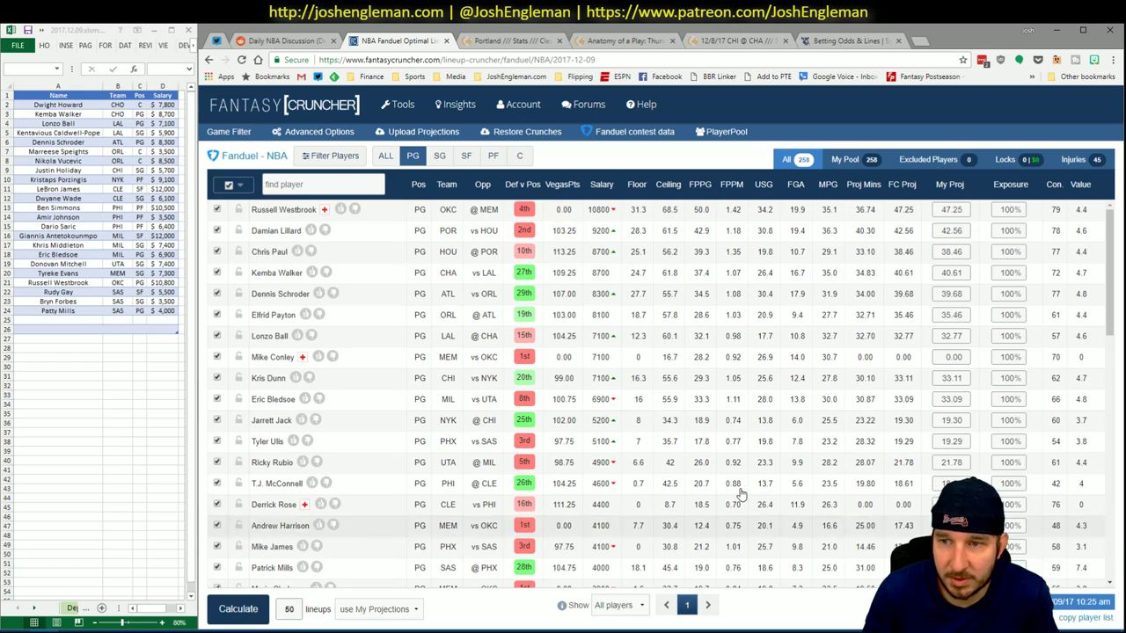
mouse_move(100, 631)
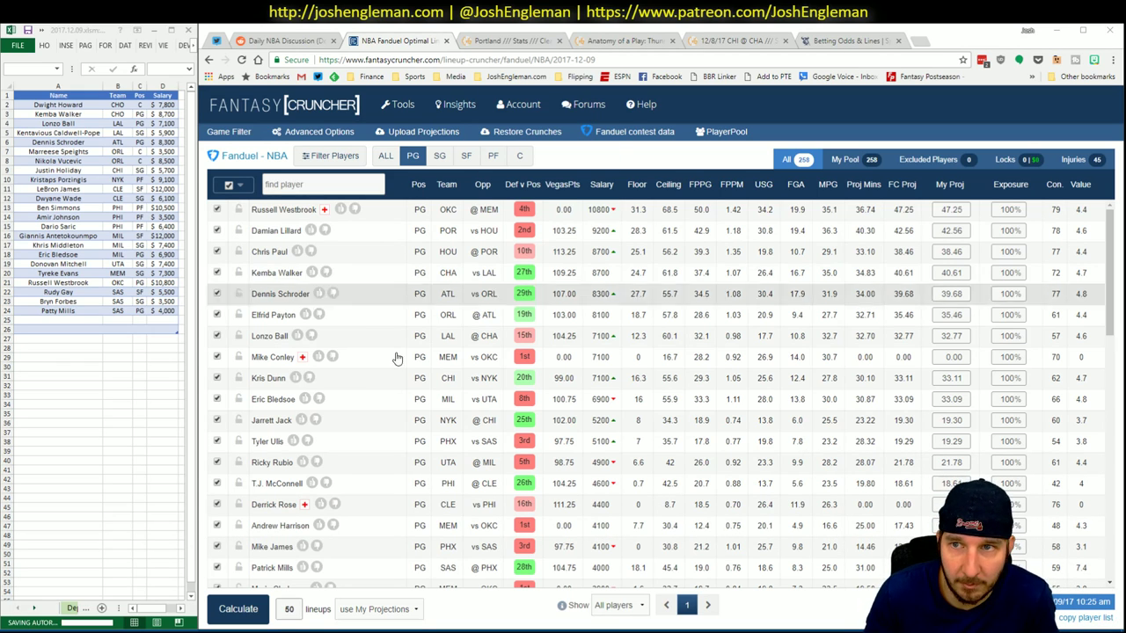
click(105, 623)
click(482, 395)
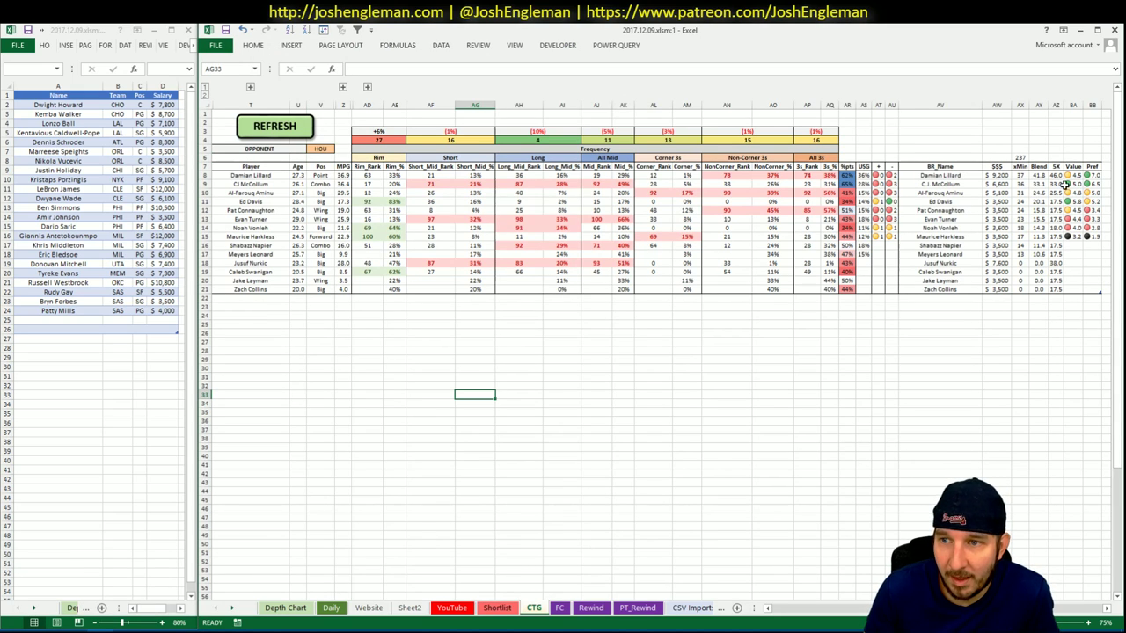
Scroll across the YouTube sheet's Portland FD, DK and minutes-by-game pivots.
click(331, 608)
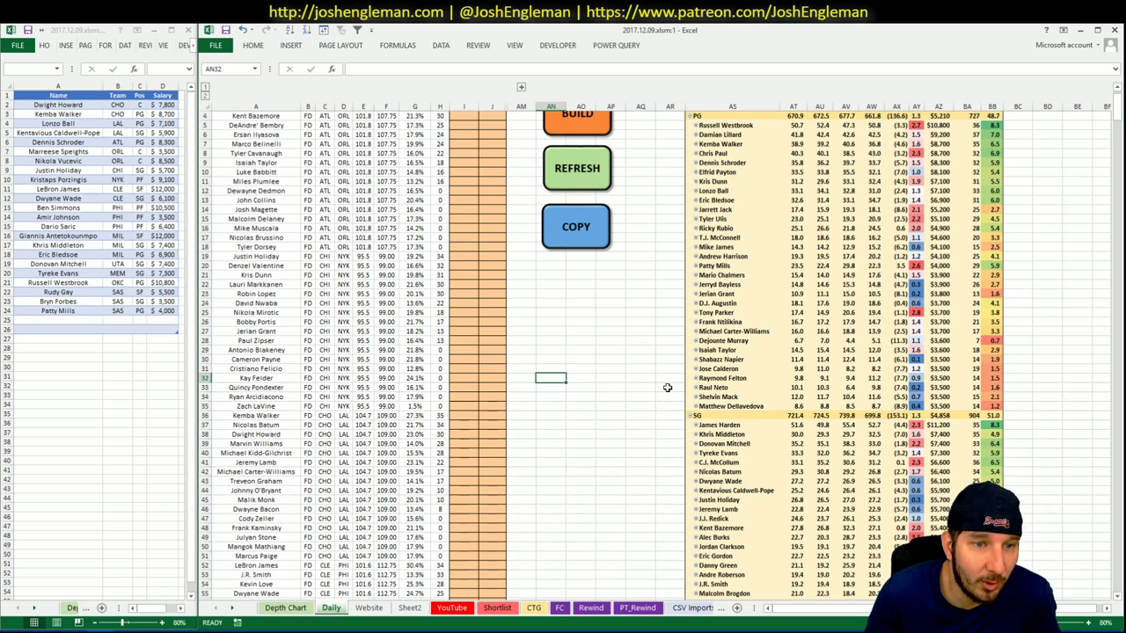
click(635, 388)
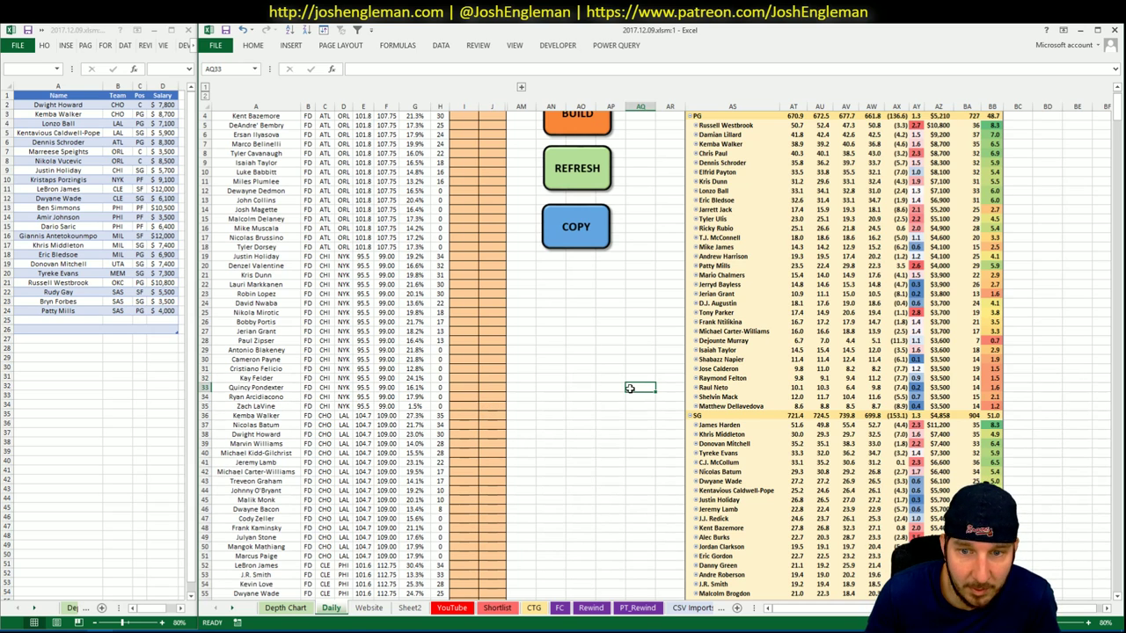
click(534, 608)
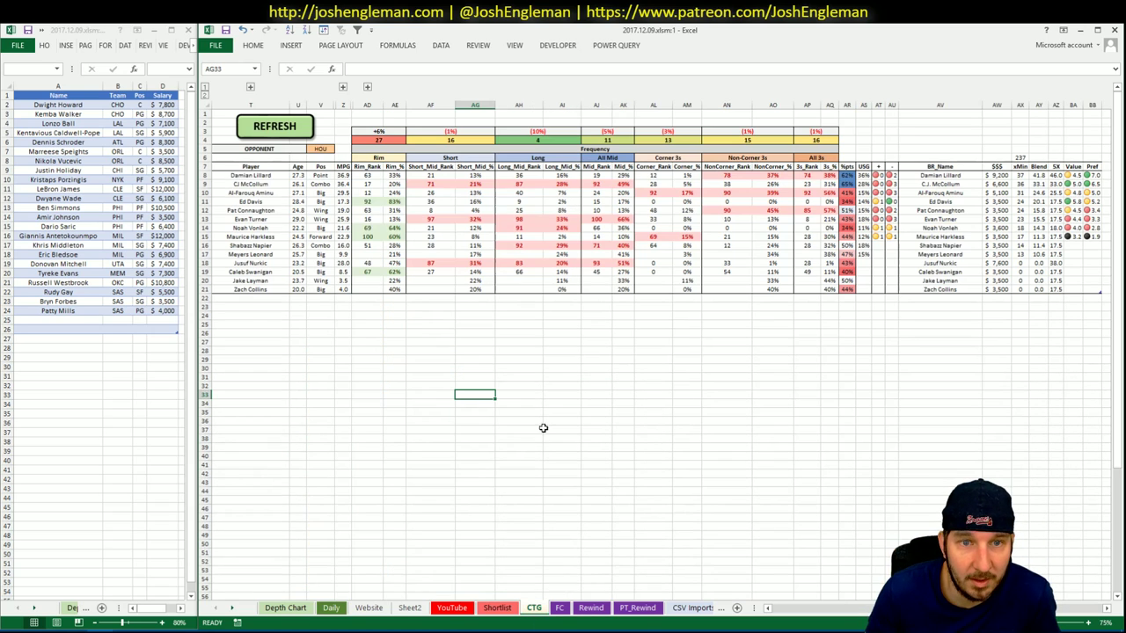
click(453, 607)
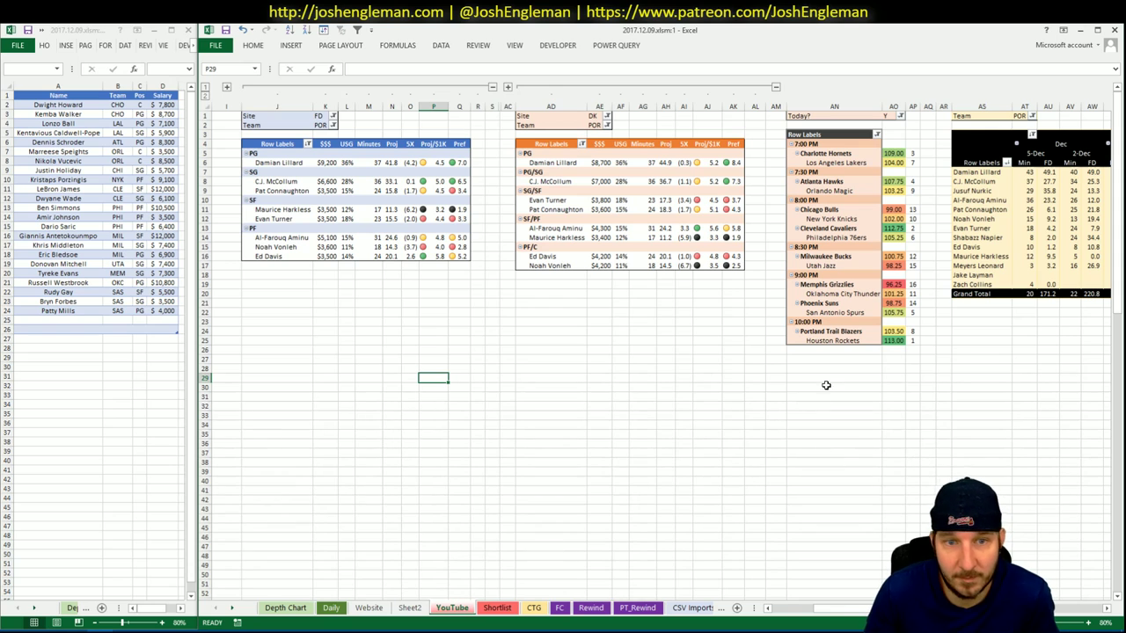
scroll(660, 352, right, 1)
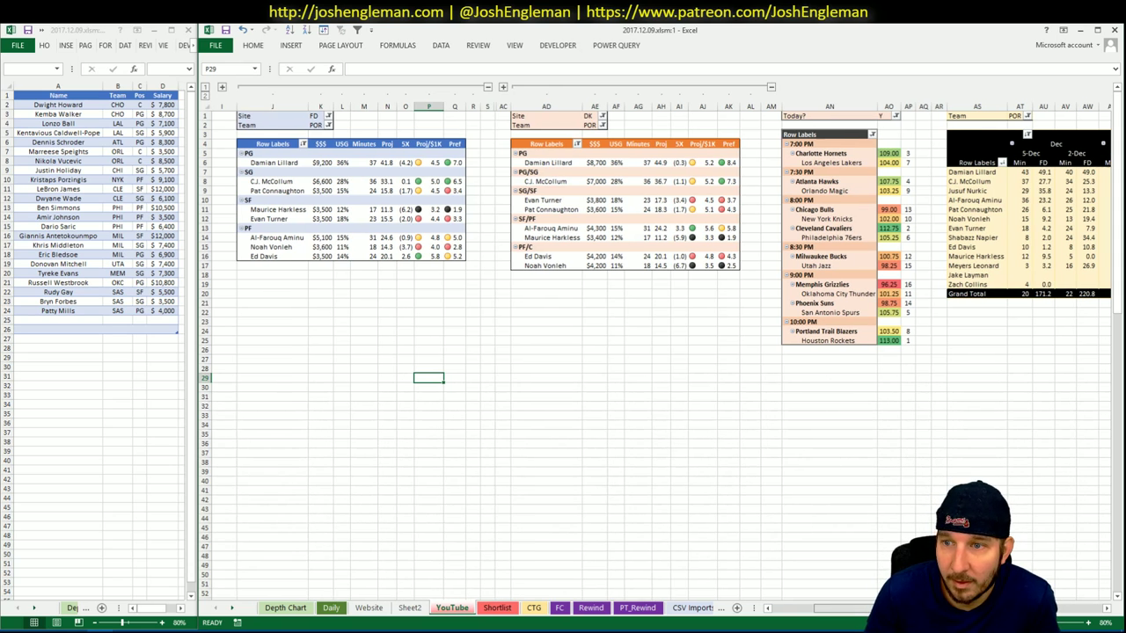
scroll(660, 352, right, 5)
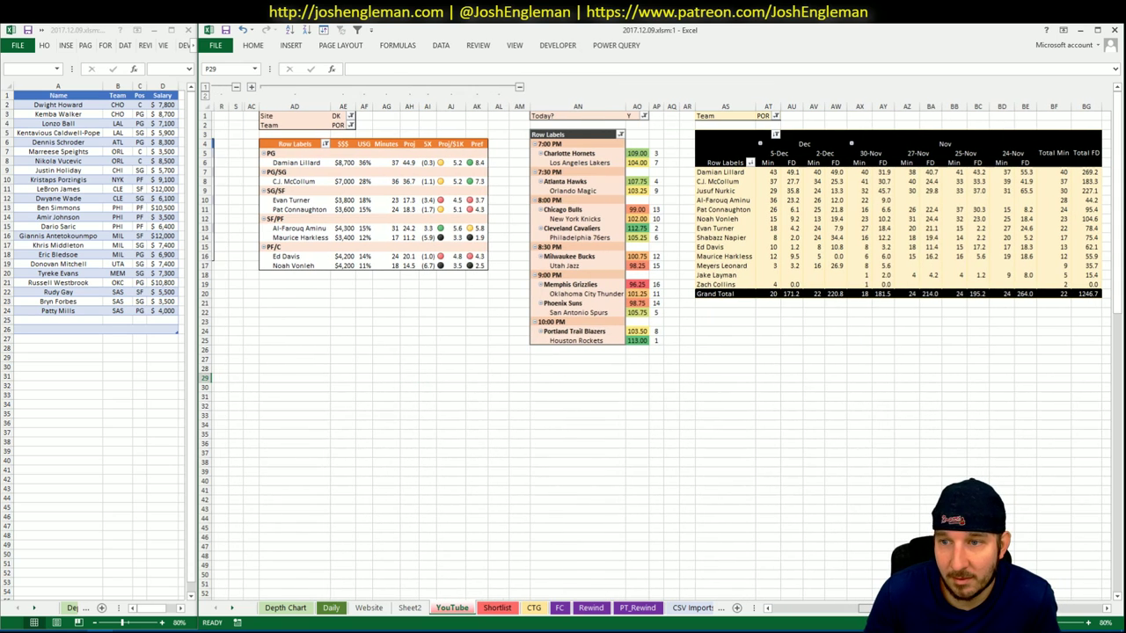
scroll(660, 352, left, 5)
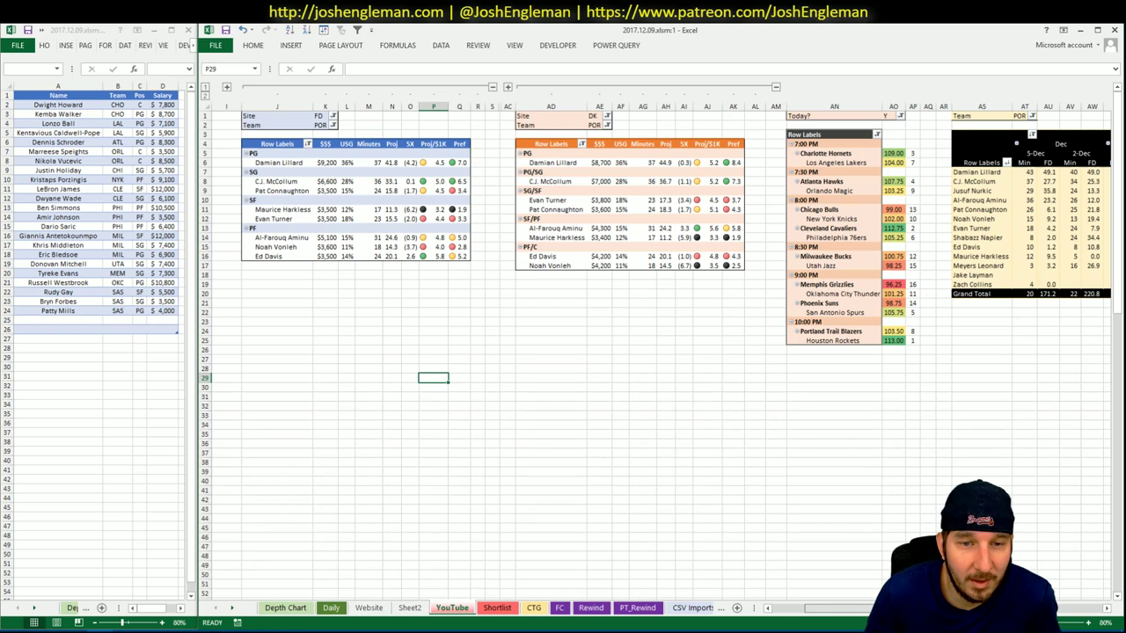
scroll(660, 352, right, 2)
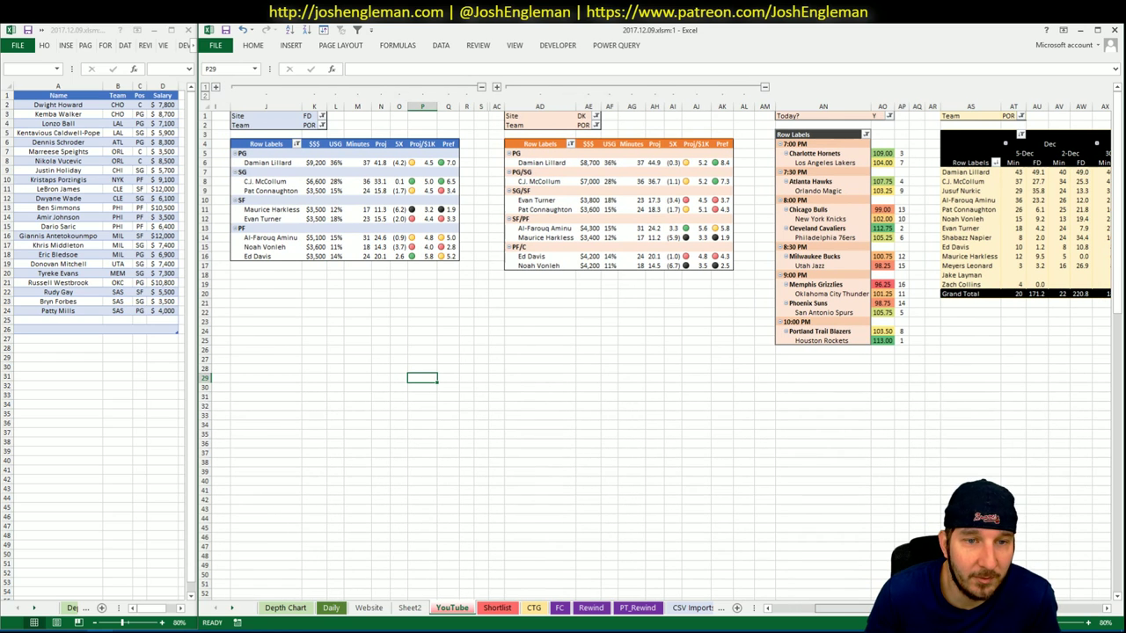
scroll(660, 352, right, 8)
scroll(660, 352, left, 8)
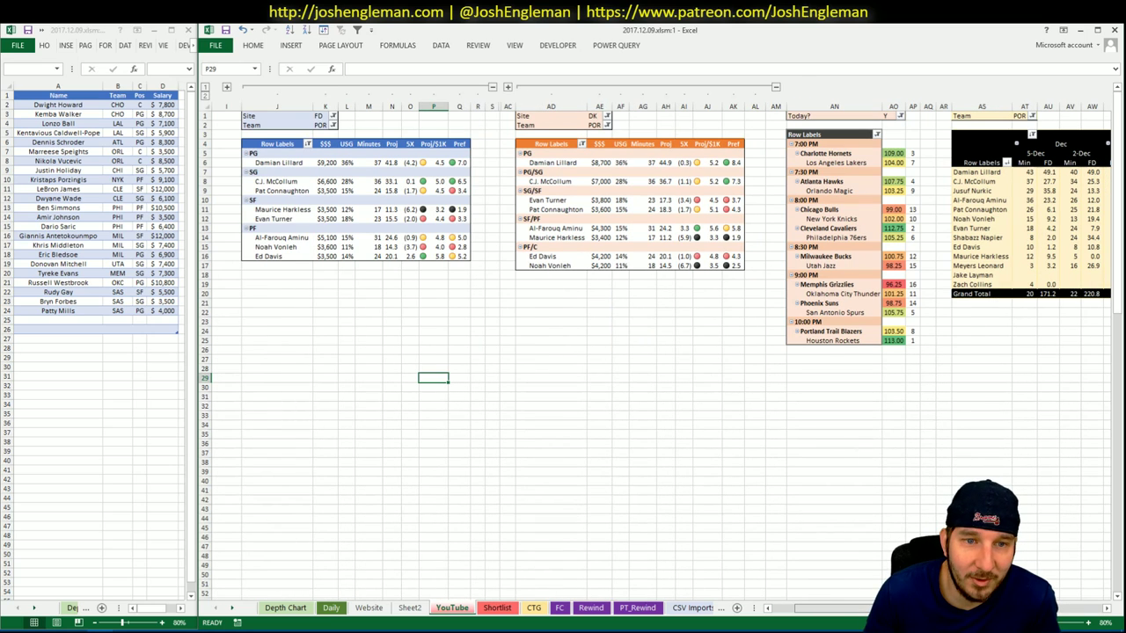
scroll(659, 352, right, 5)
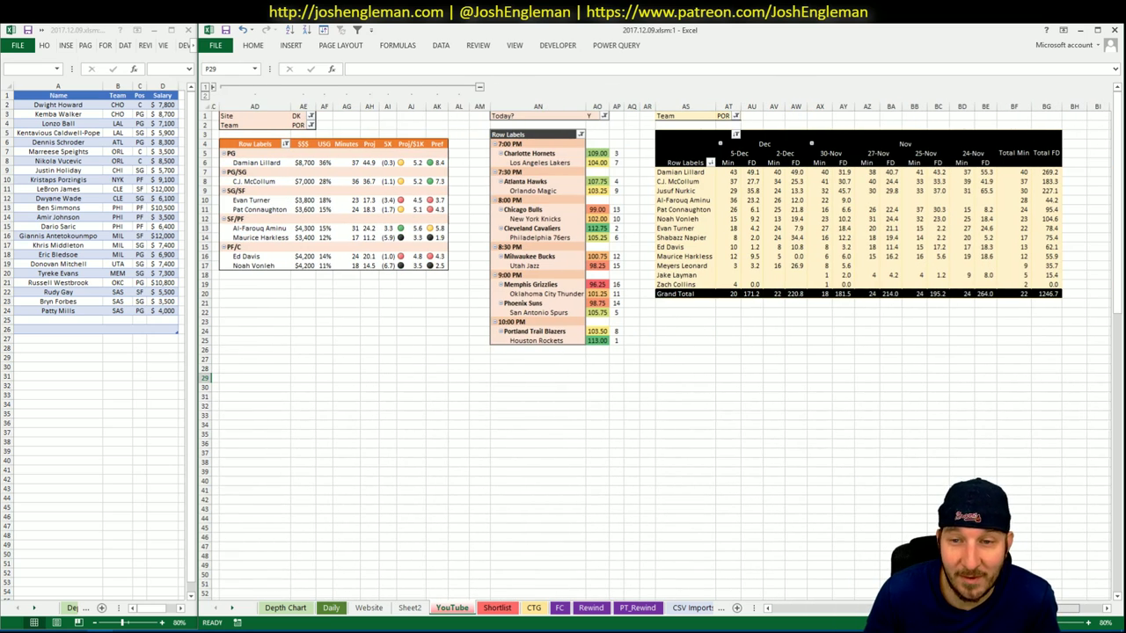
scroll(659, 352, right, 1)
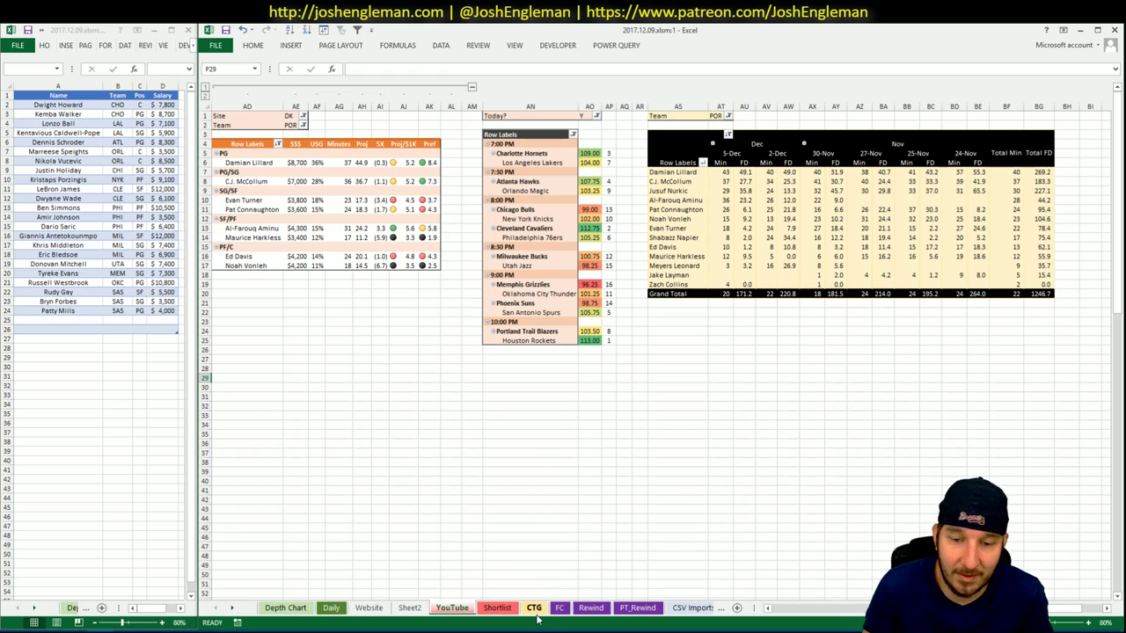
Add Damian Lillard (POR, PG, $9,200) in row 25 of the Shortlist.
click(533, 609)
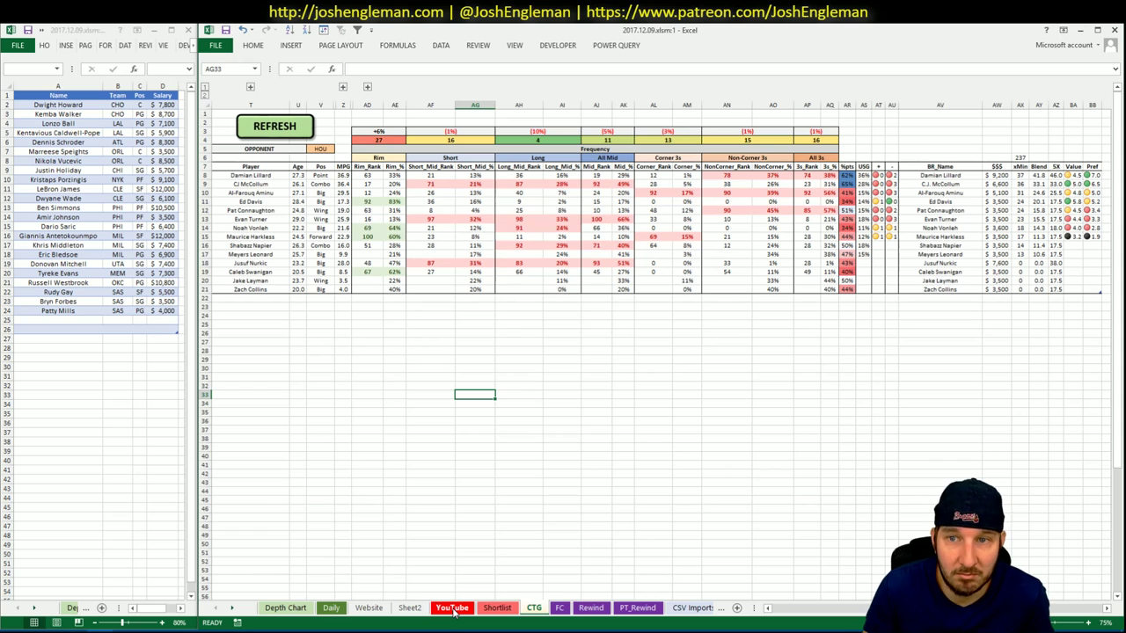
click(452, 609)
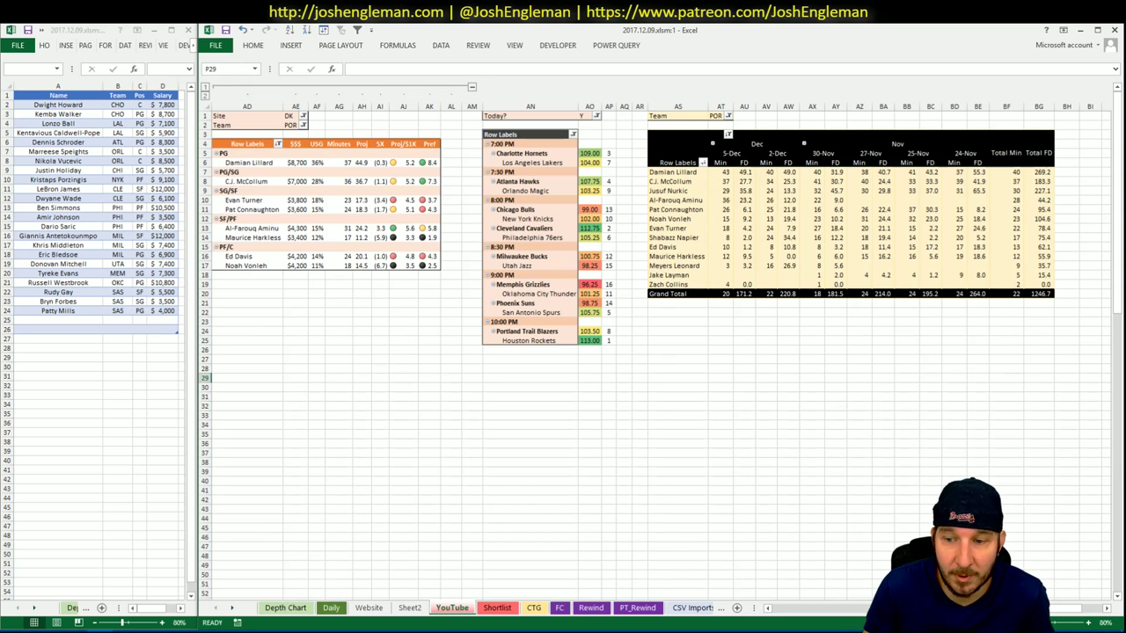
drag(1069, 608, 805, 607)
click(58, 322)
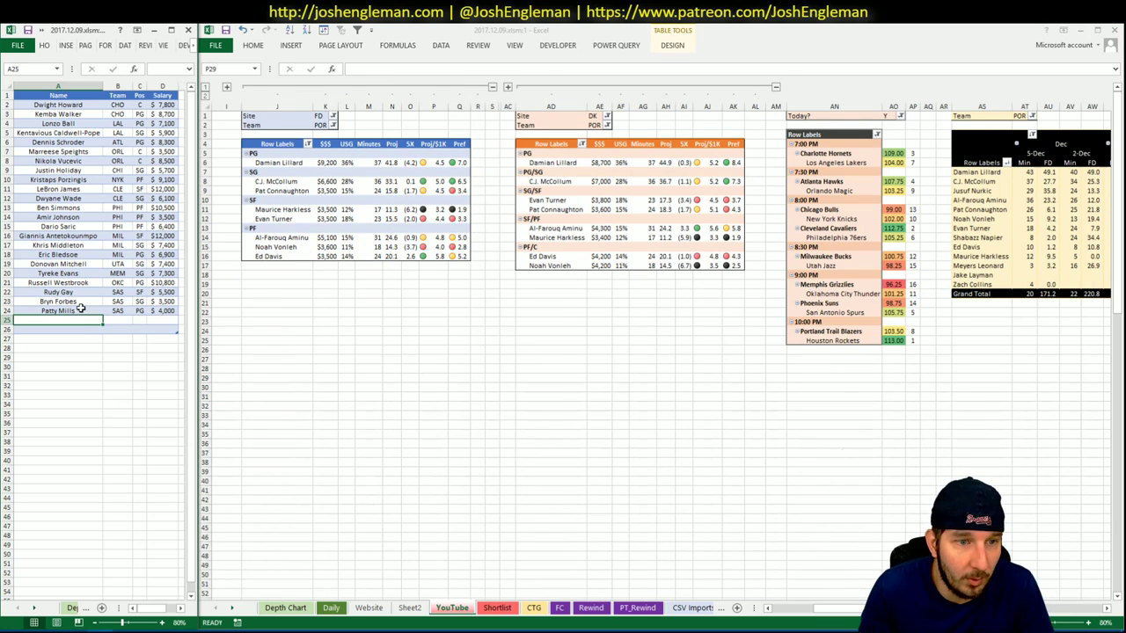
text(Damian Lillard)
key(Return)
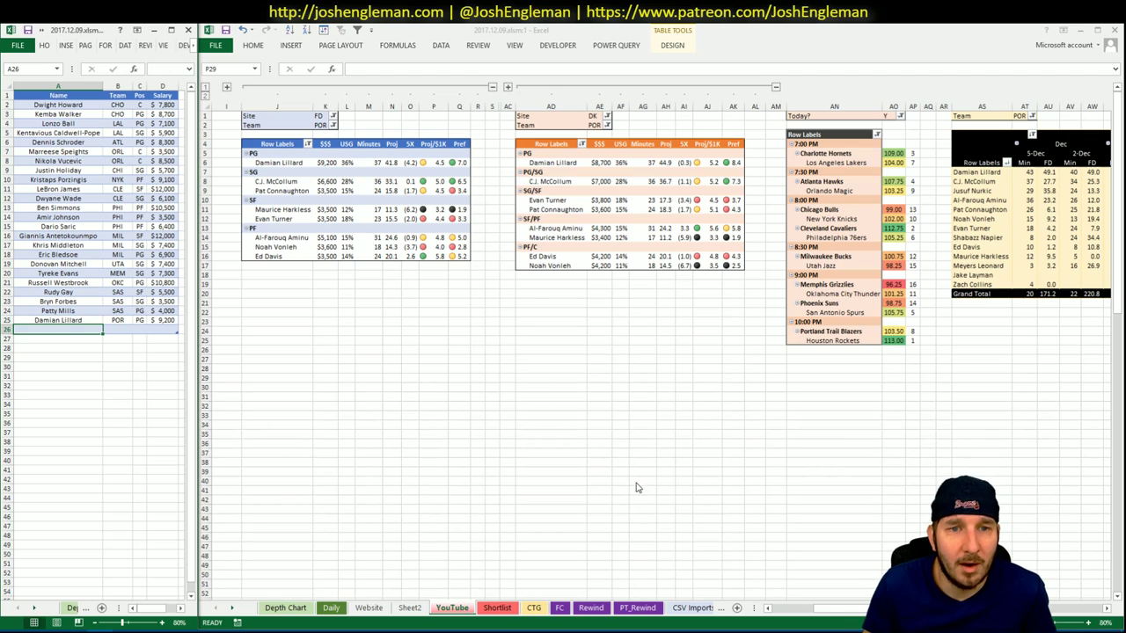
key(alt+Tab)
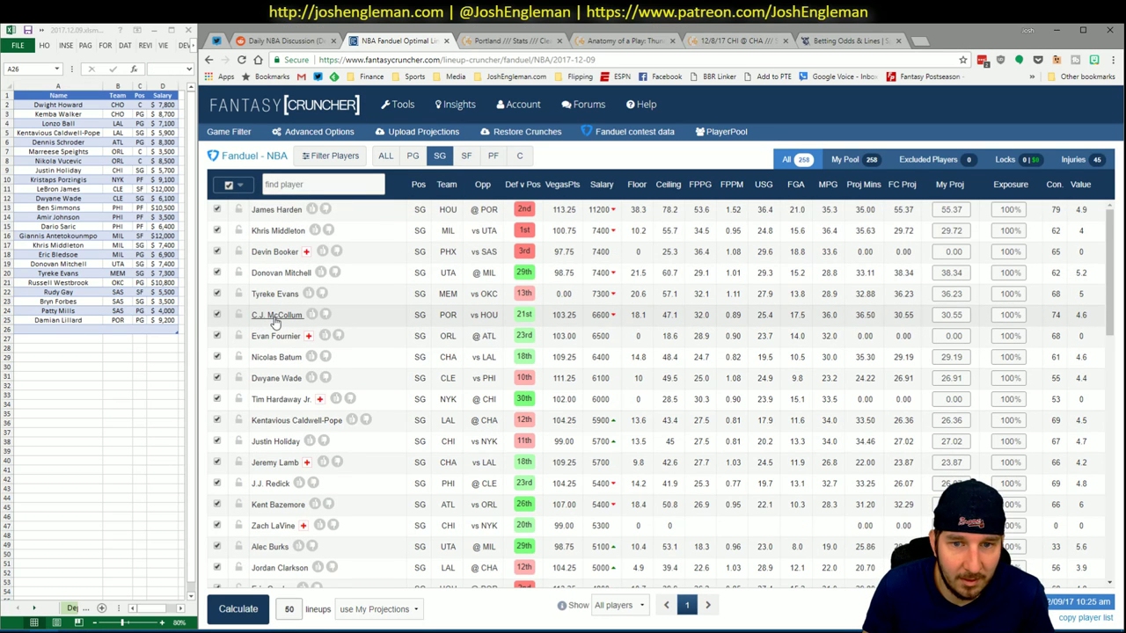
Check C.J. McCollum's game log and news on his Fantasy Cruncher player card.
click(275, 317)
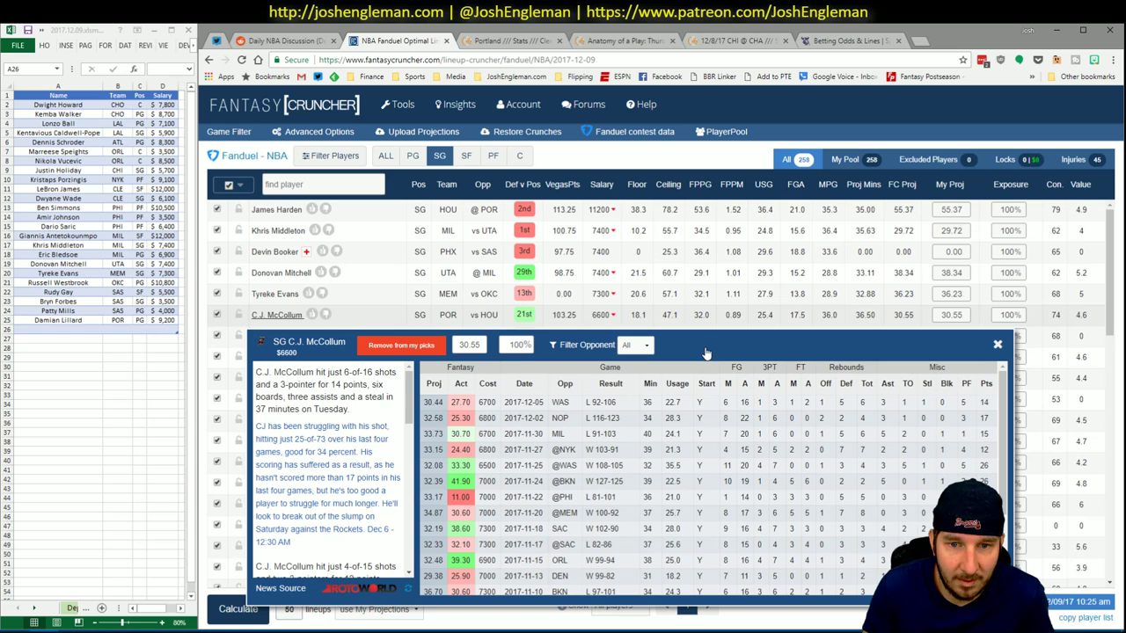
click(1013, 346)
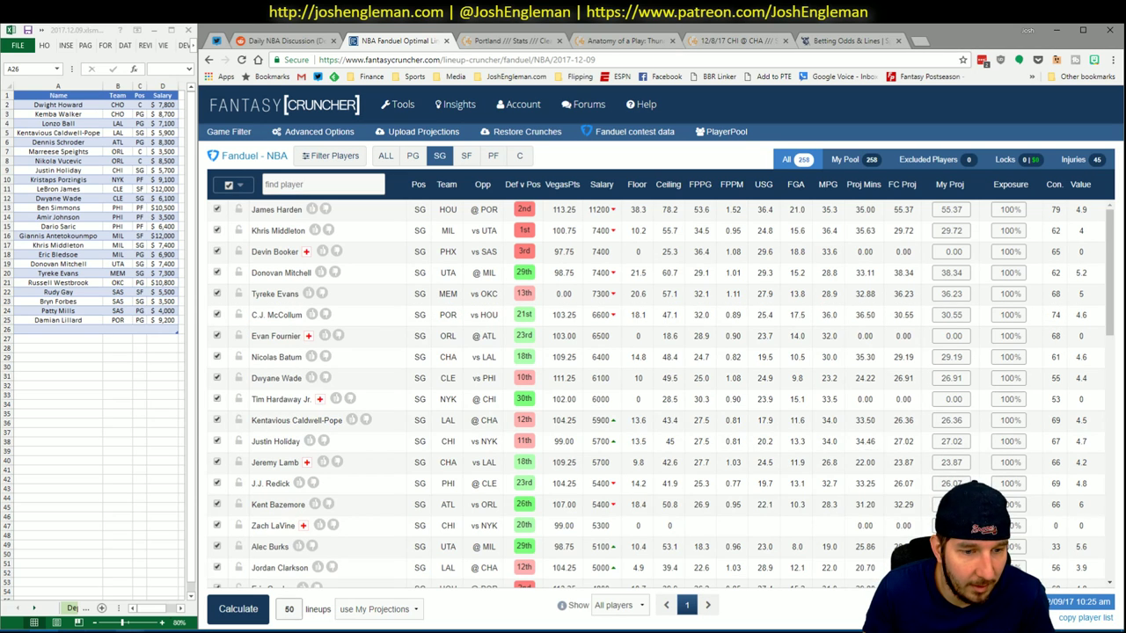
click(115, 607)
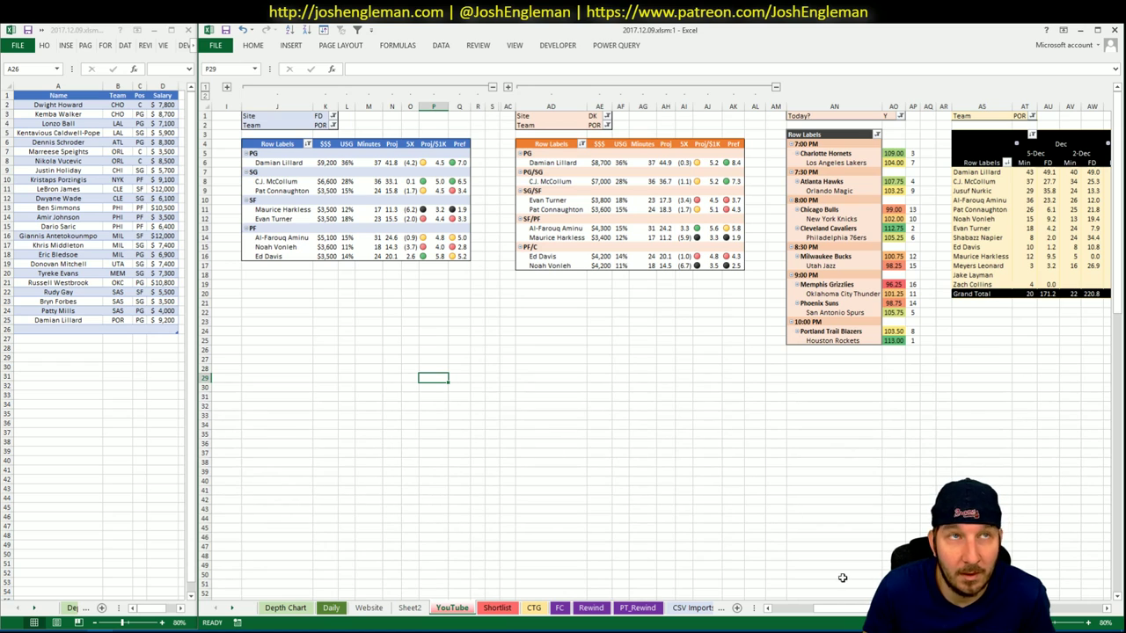
scroll(659, 352, right, 5)
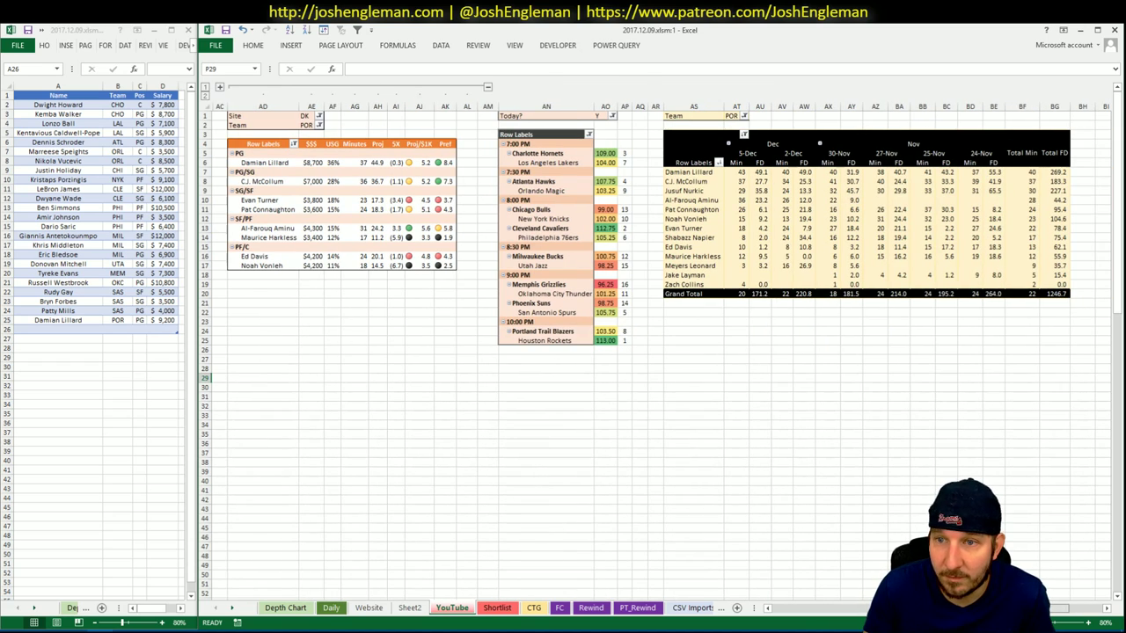
click(330, 608)
click(939, 368)
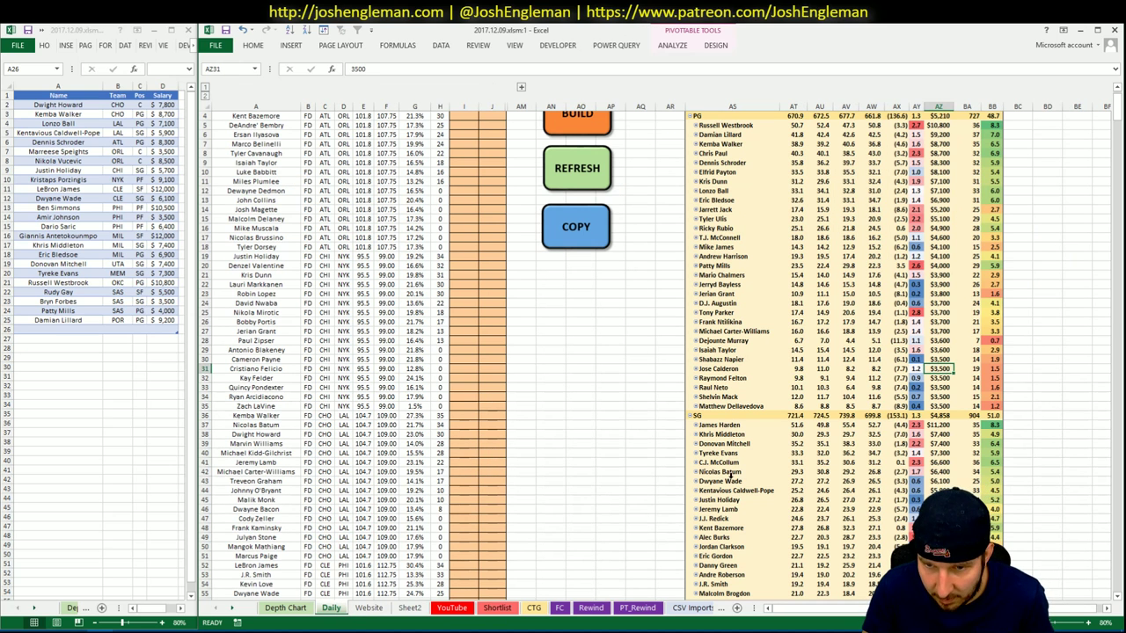
click(893, 461)
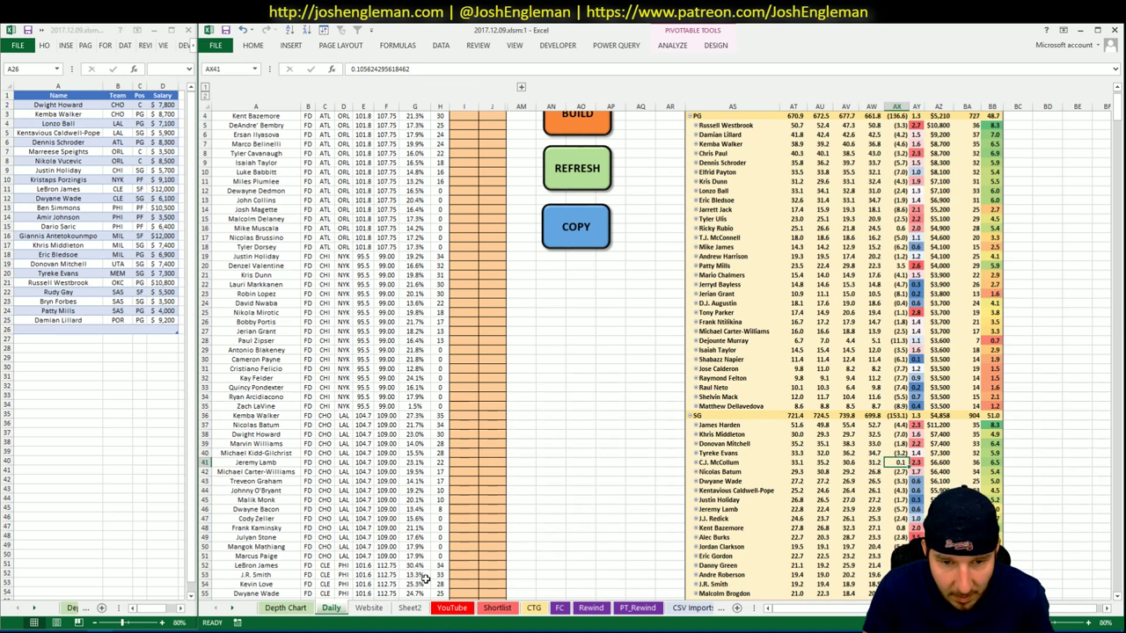
click(451, 607)
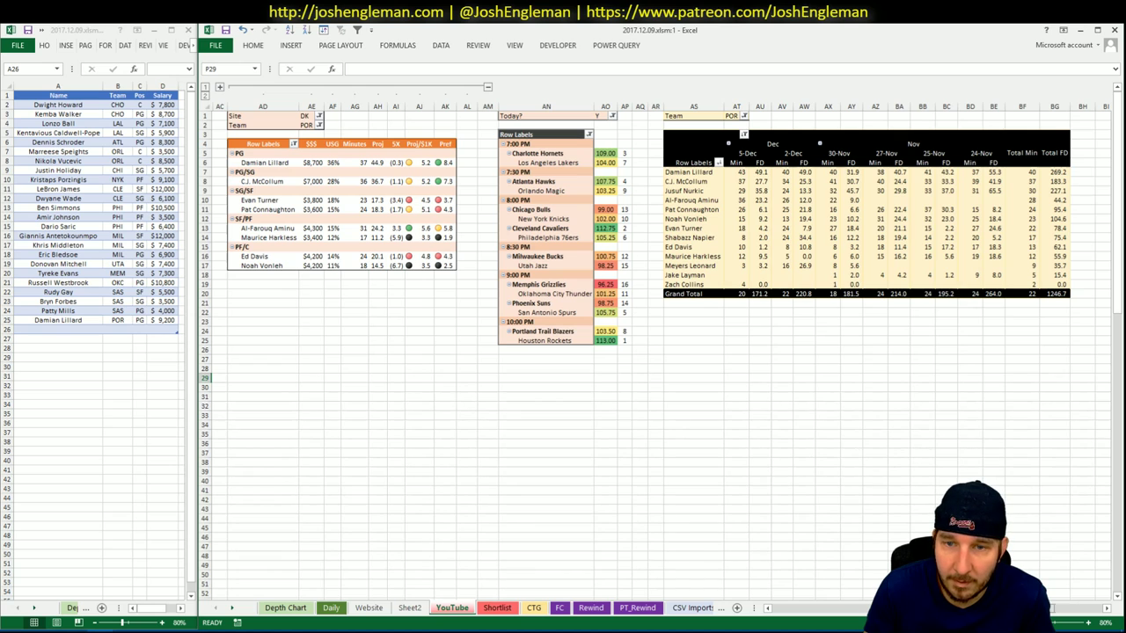
scroll(823, 613, left, 5)
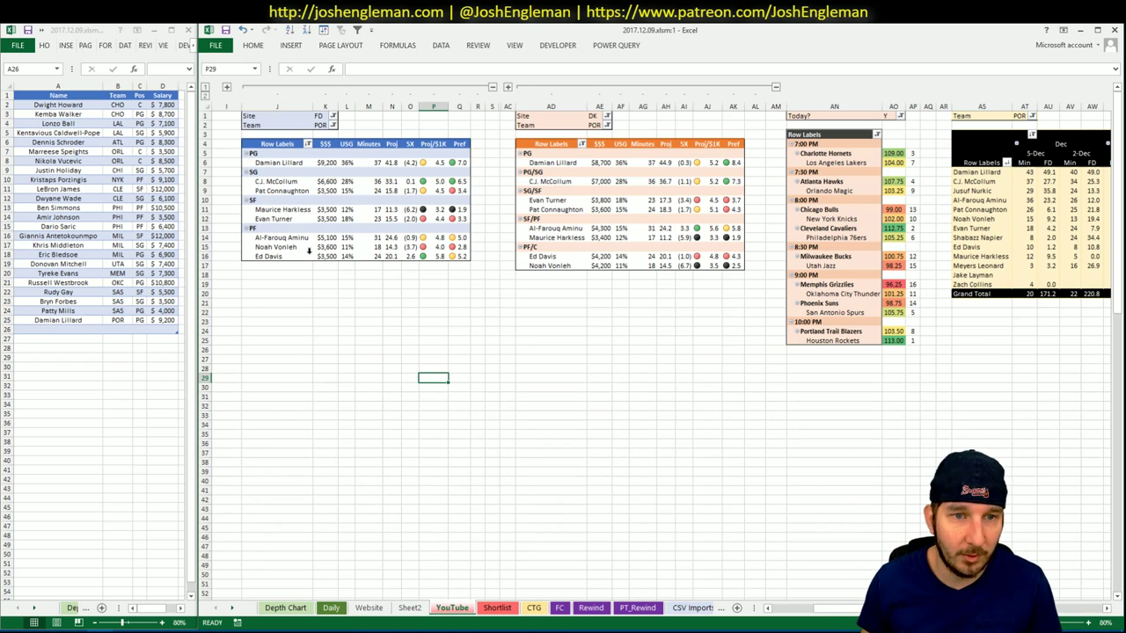
click(369, 293)
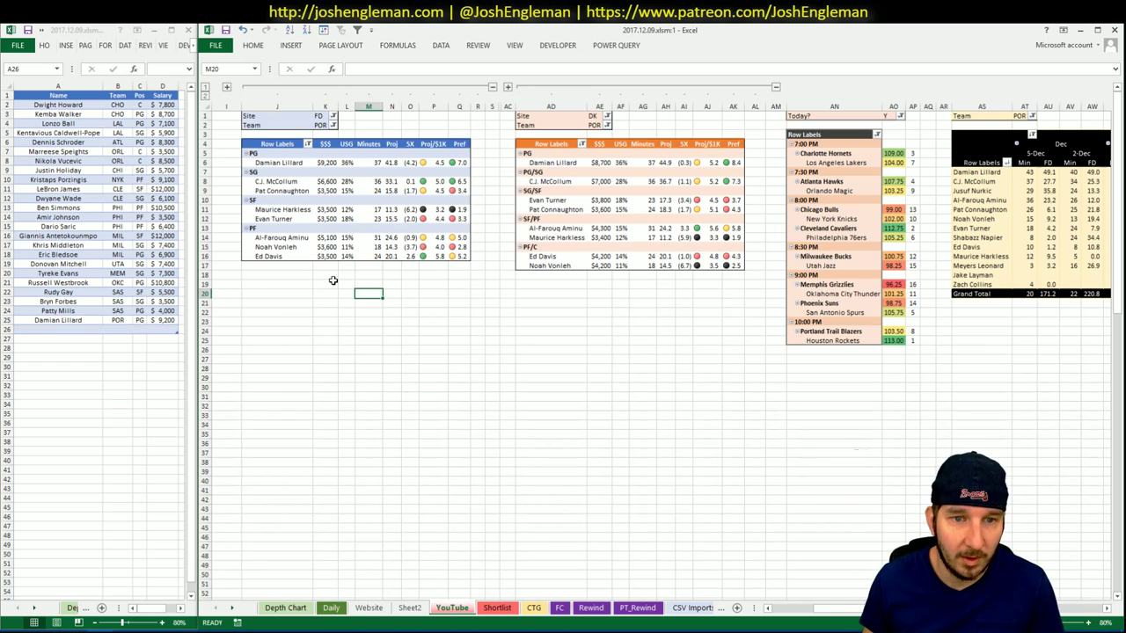
click(294, 256)
click(284, 248)
double_click(284, 248)
click(821, 420)
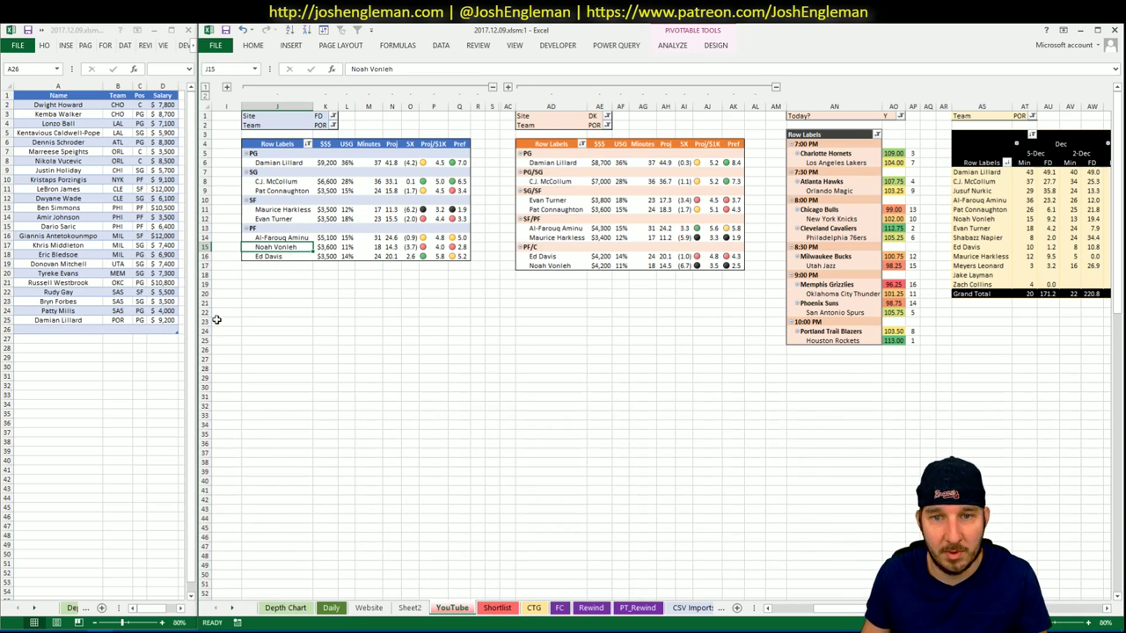
Set the CTG sheet's opponent cell V5 to POR.
click(534, 608)
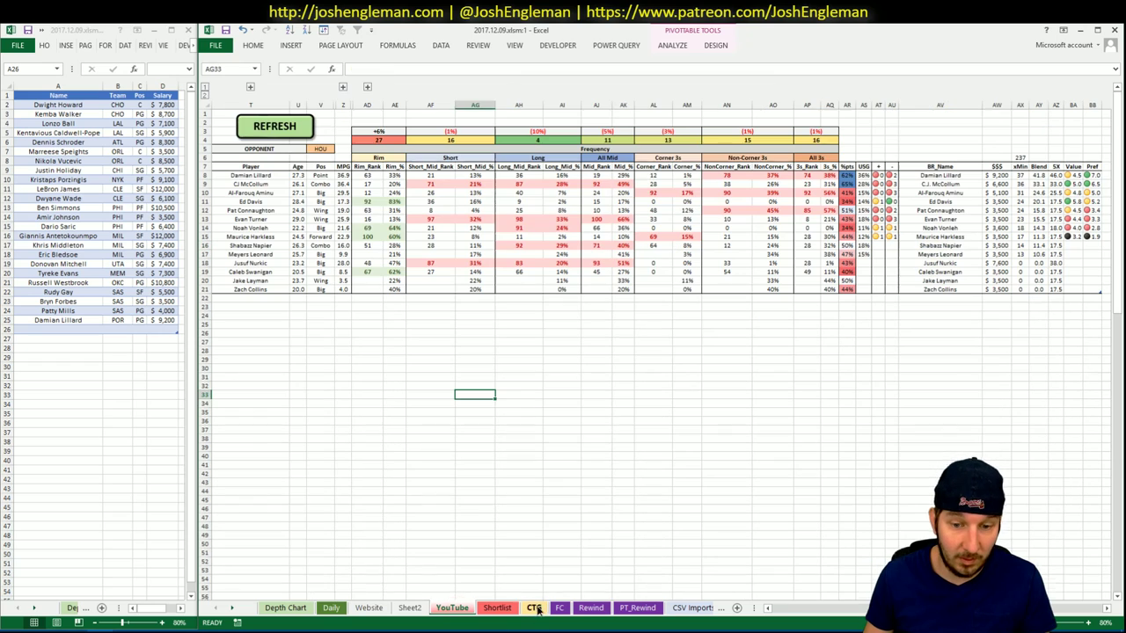
click(324, 148)
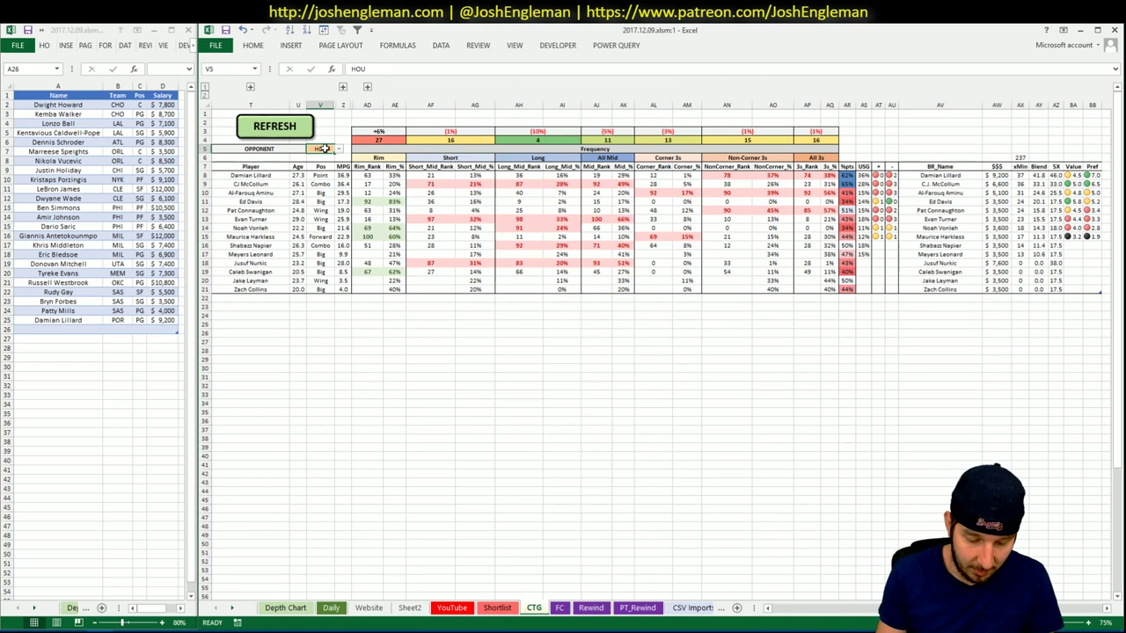
text(POR)
key(Return)
Add James Harden (HOU, SG, $11,200) in row 26 of the Shortlist.
click(73, 329)
text(James Harden)
key(Return)
key(alt+Tab)
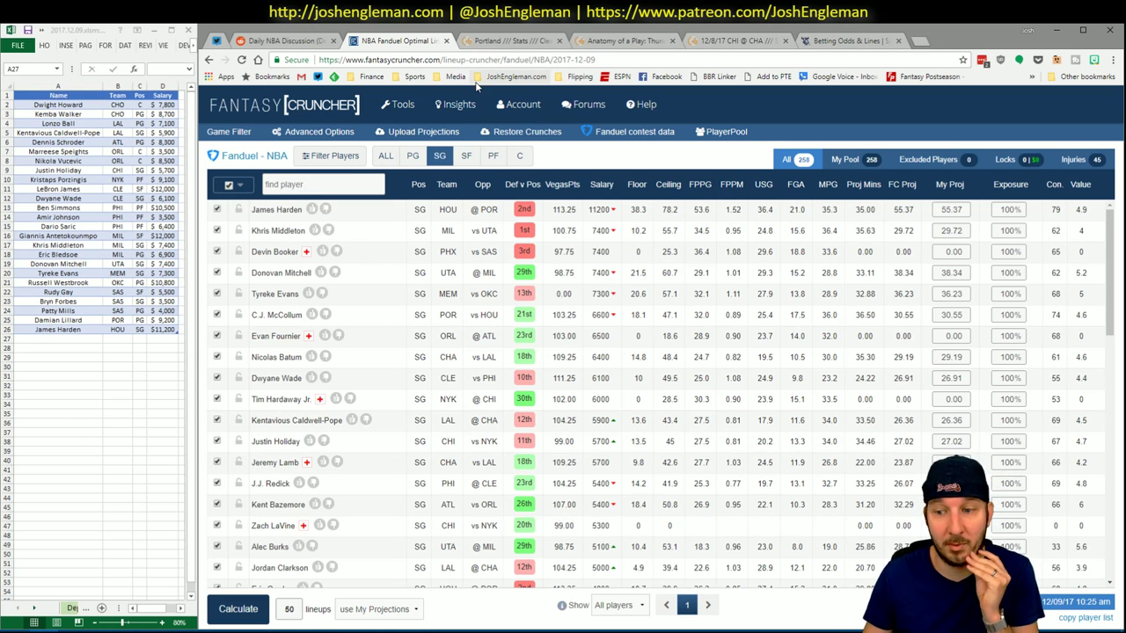
Search 'hou', open the Houston Rockets page and copy its Shooting: Frequency table.
click(522, 37)
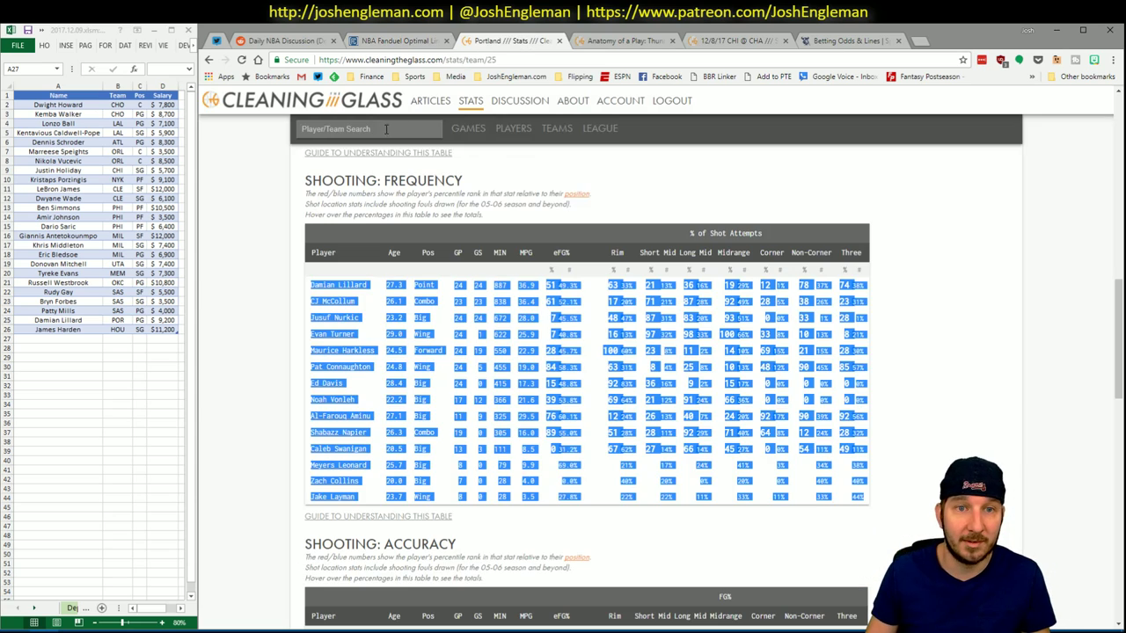
text(hou)
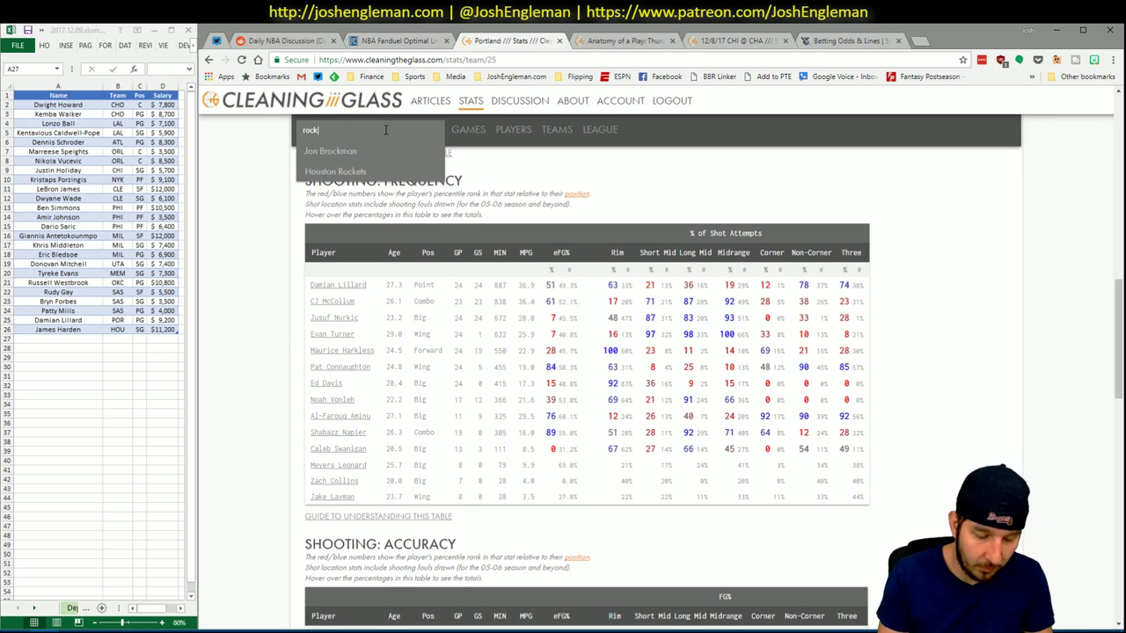
key(Down)
key(Return)
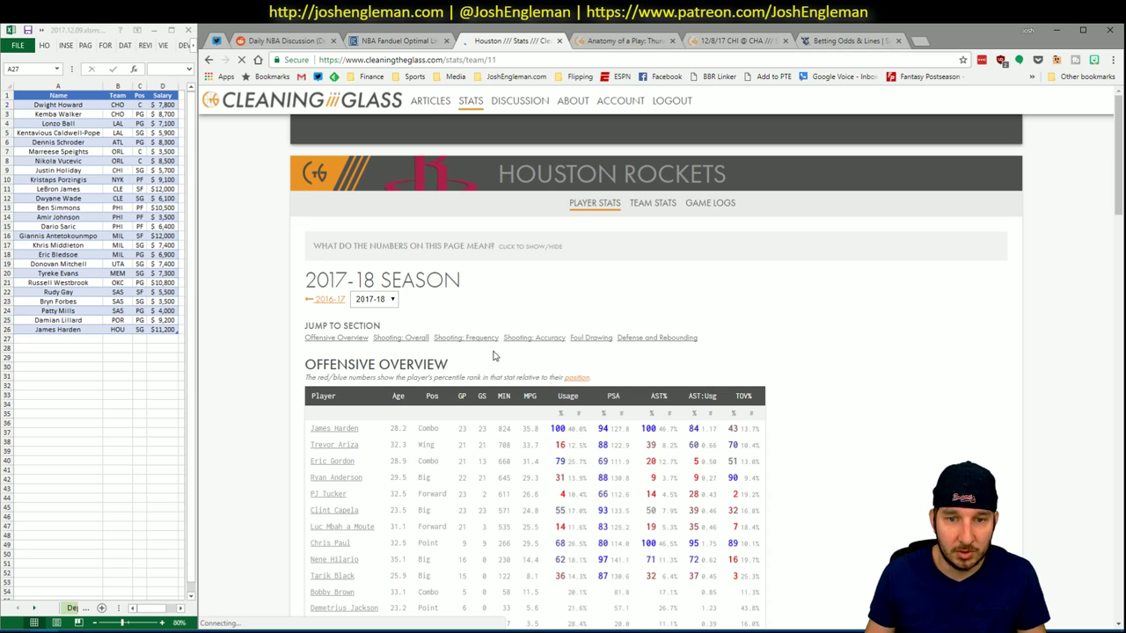
click(480, 342)
drag(884, 503, 314, 284)
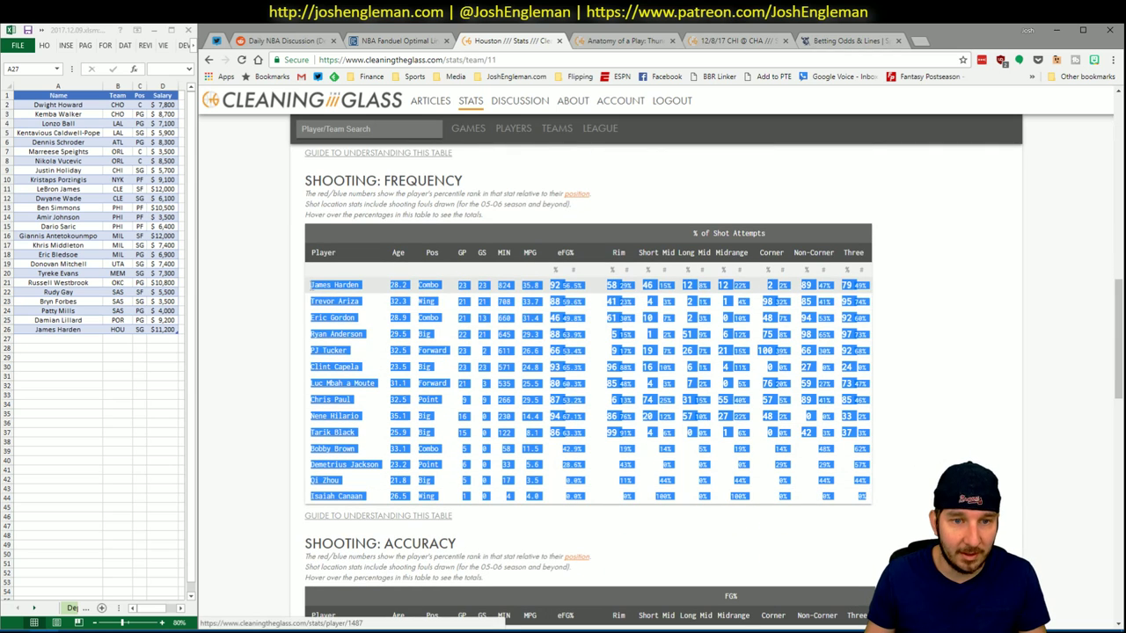
key(alt+Tab)
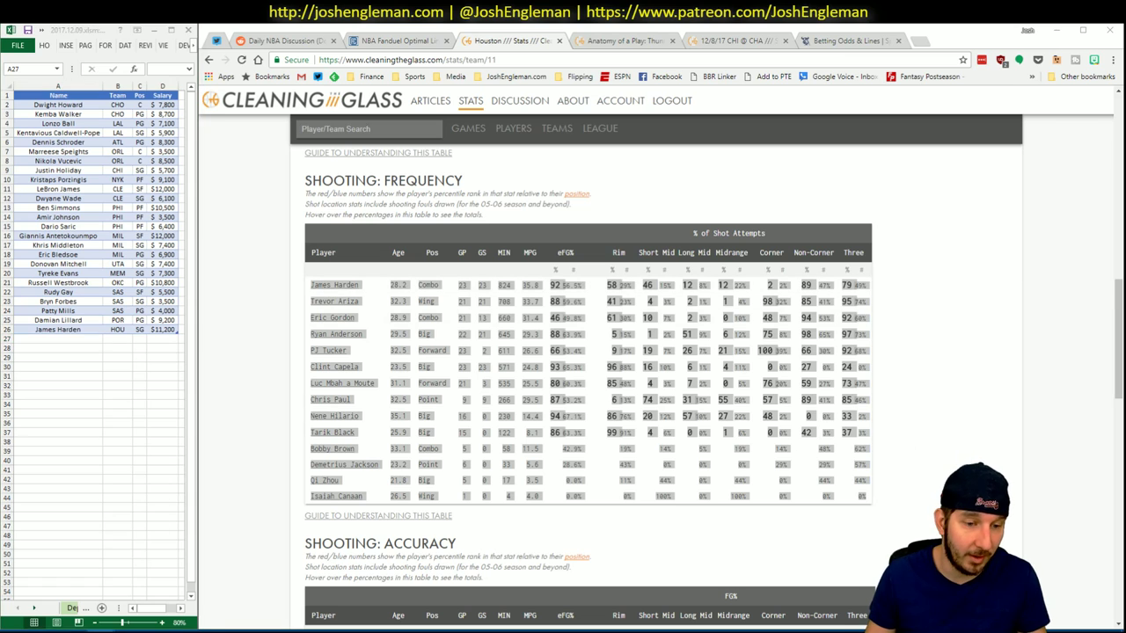
mouse_move(102, 628)
click(75, 607)
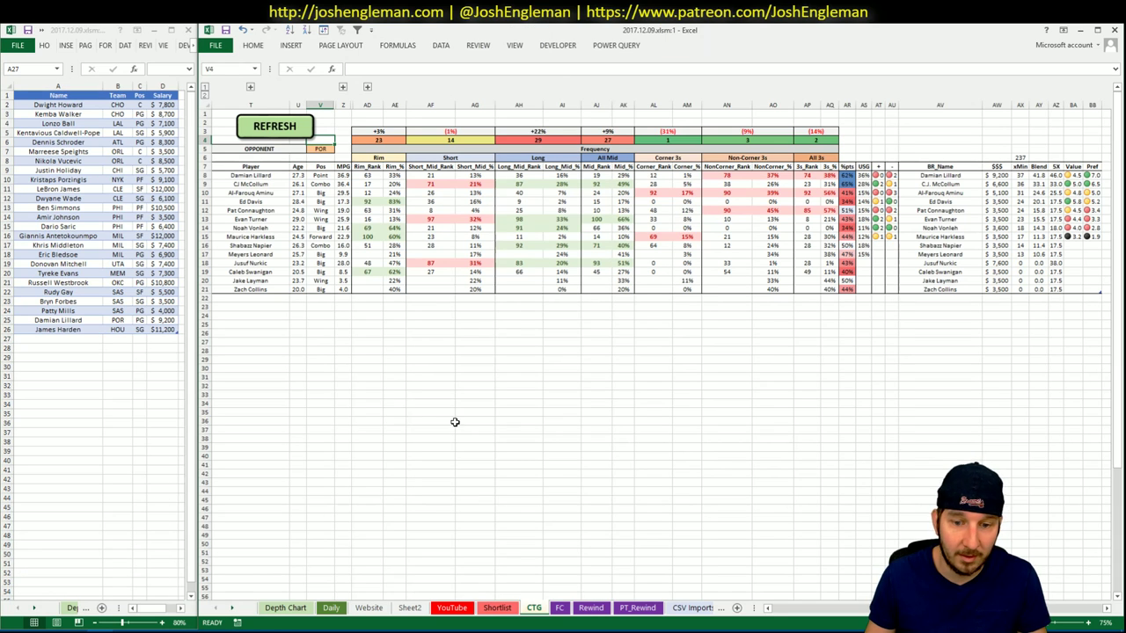
Refresh the CTG shooting-frequency table so it loads the copied Houston Rockets data.
click(270, 128)
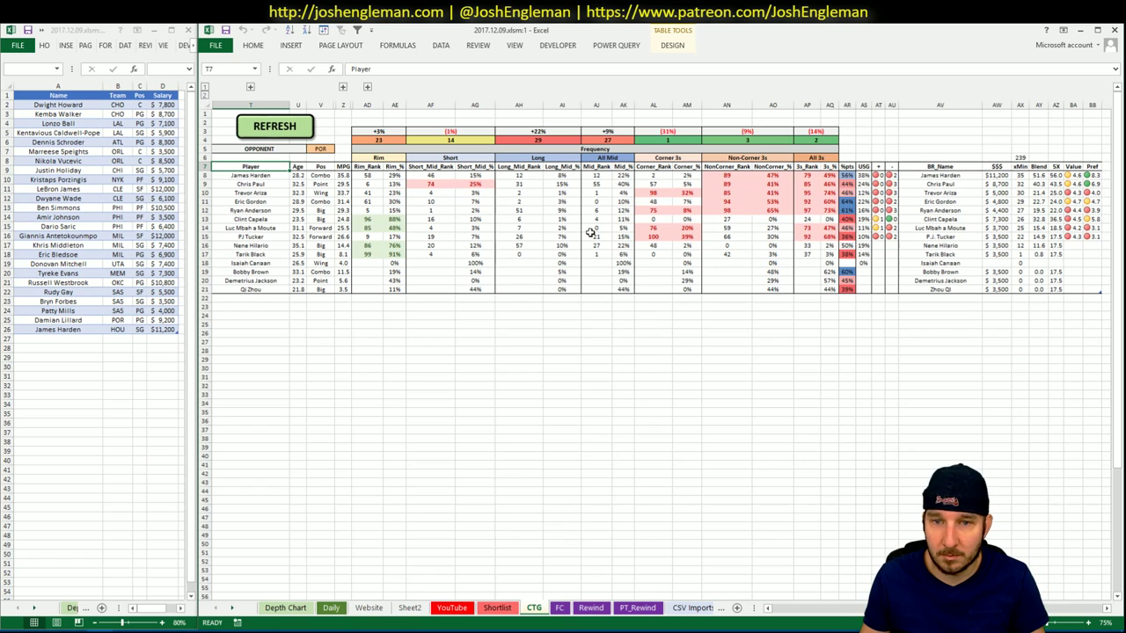
On the YouTube sheet, set the FD and DK pivot team filters to HOU.
click(456, 609)
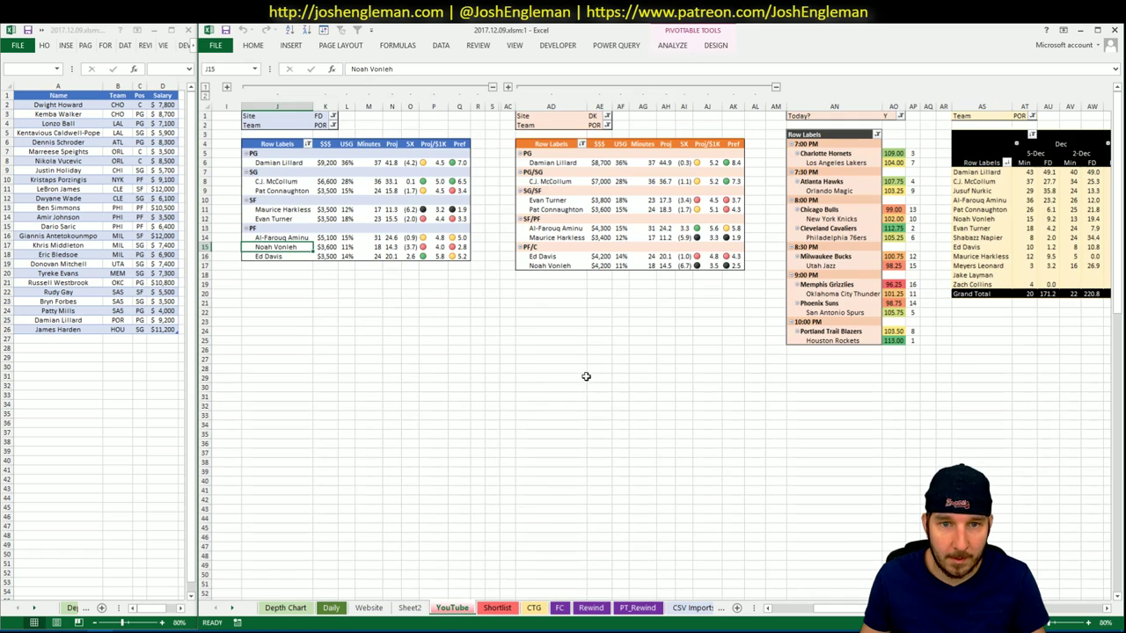
click(322, 125)
text(HOU)
key(Return)
click(606, 125)
text(HOU)
key(Return)
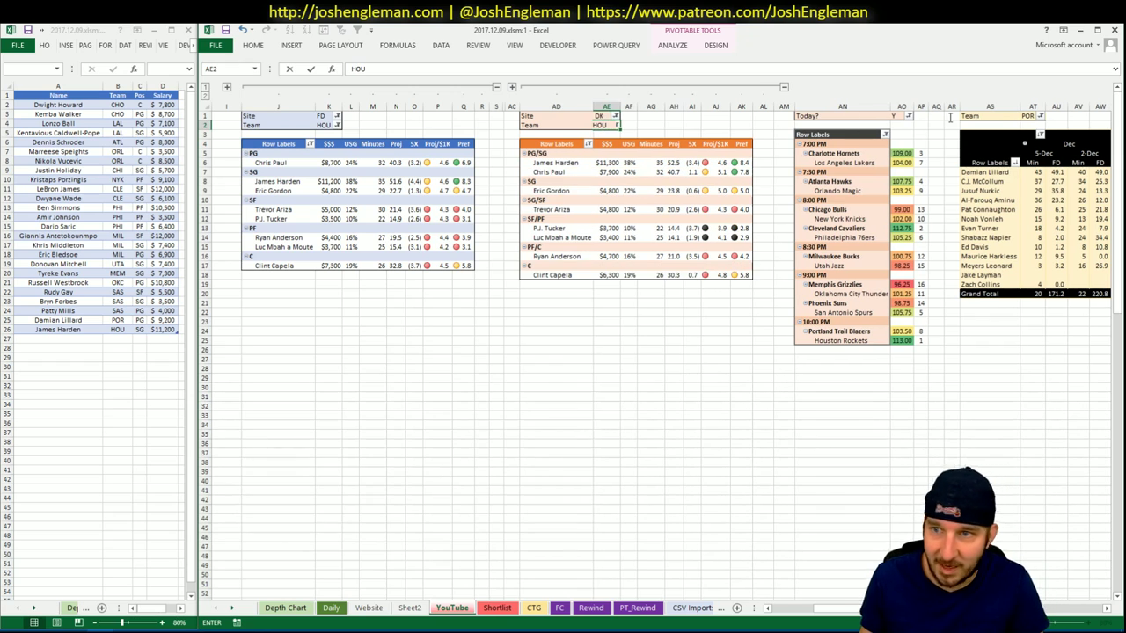
Set the minutes-history pivot's team filter to HOU and review the Houston pivots.
click(1027, 116)
text(HOU)
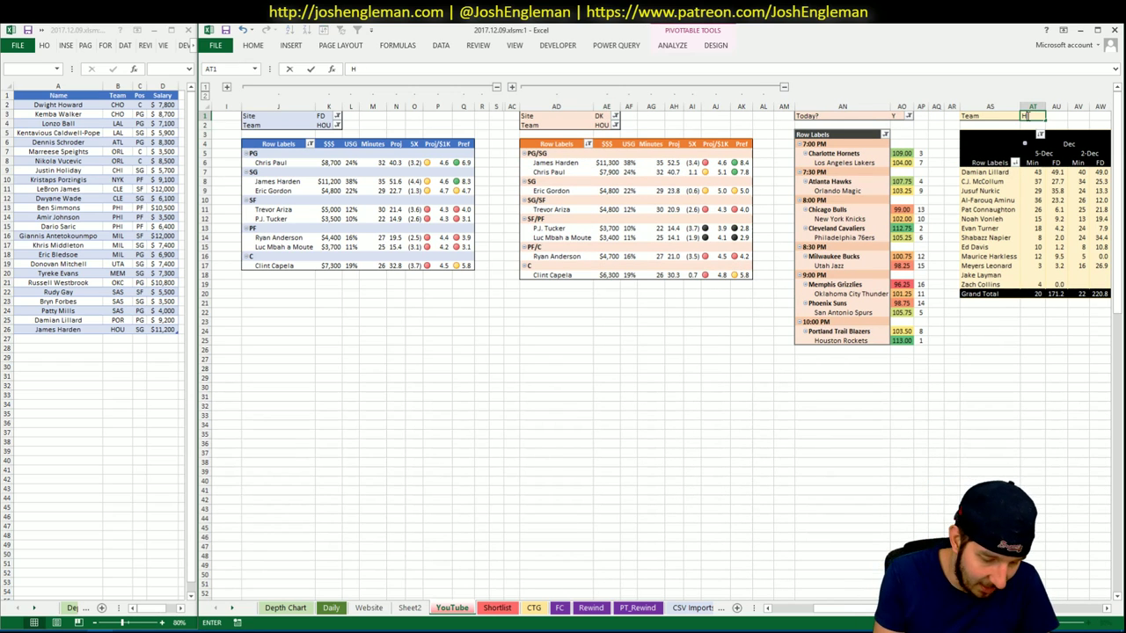
key(Return)
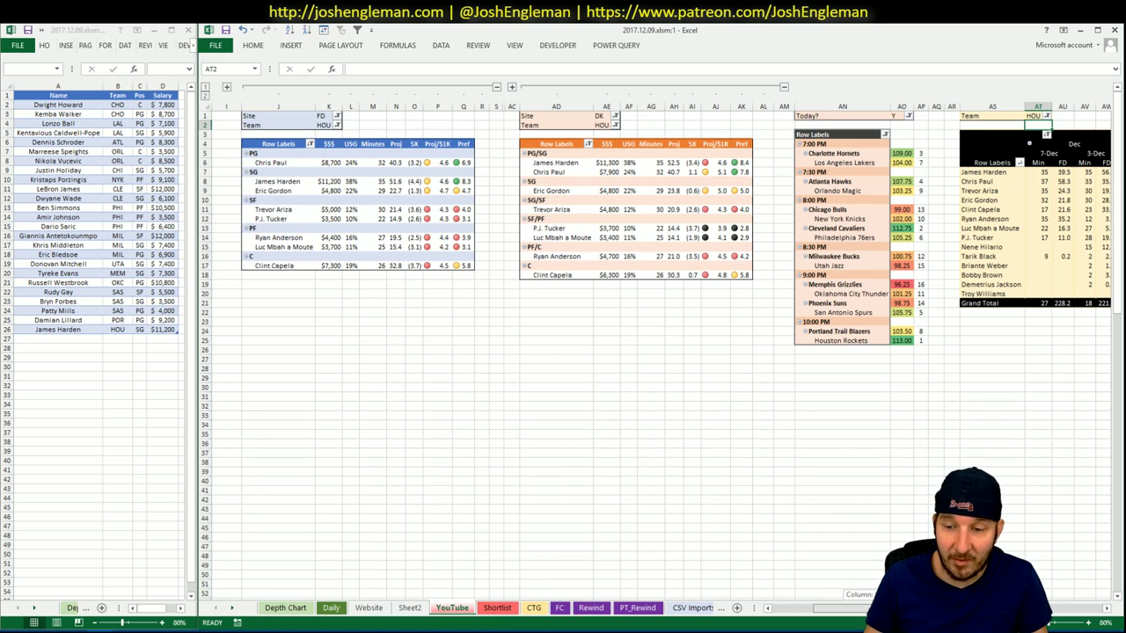
scroll(659, 351, right, 6)
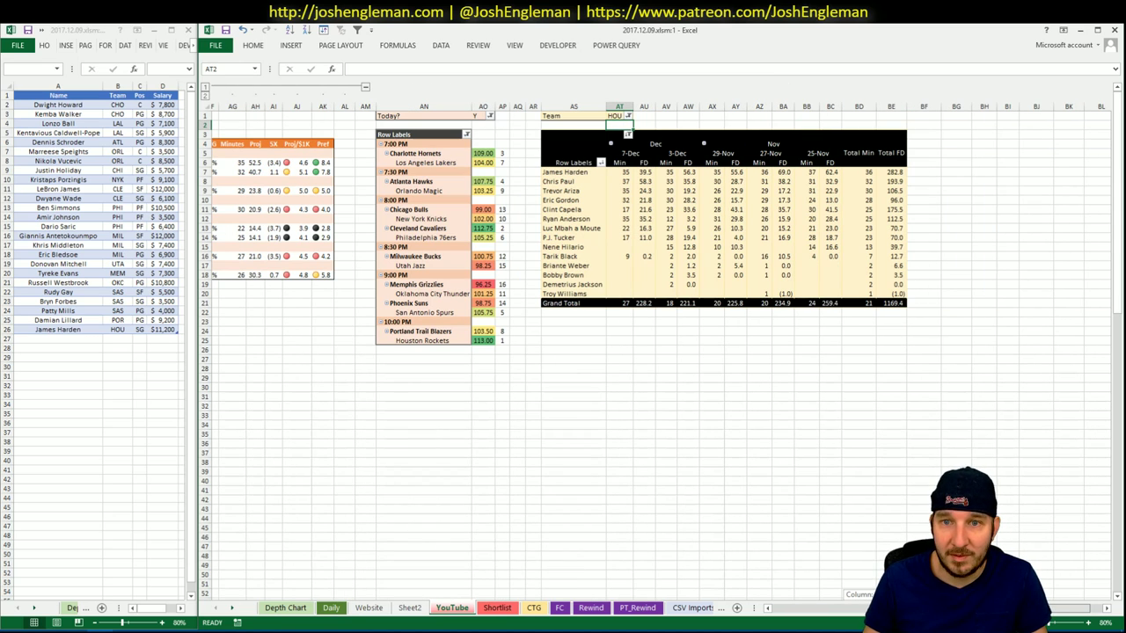
scroll(804, 608, left, 8)
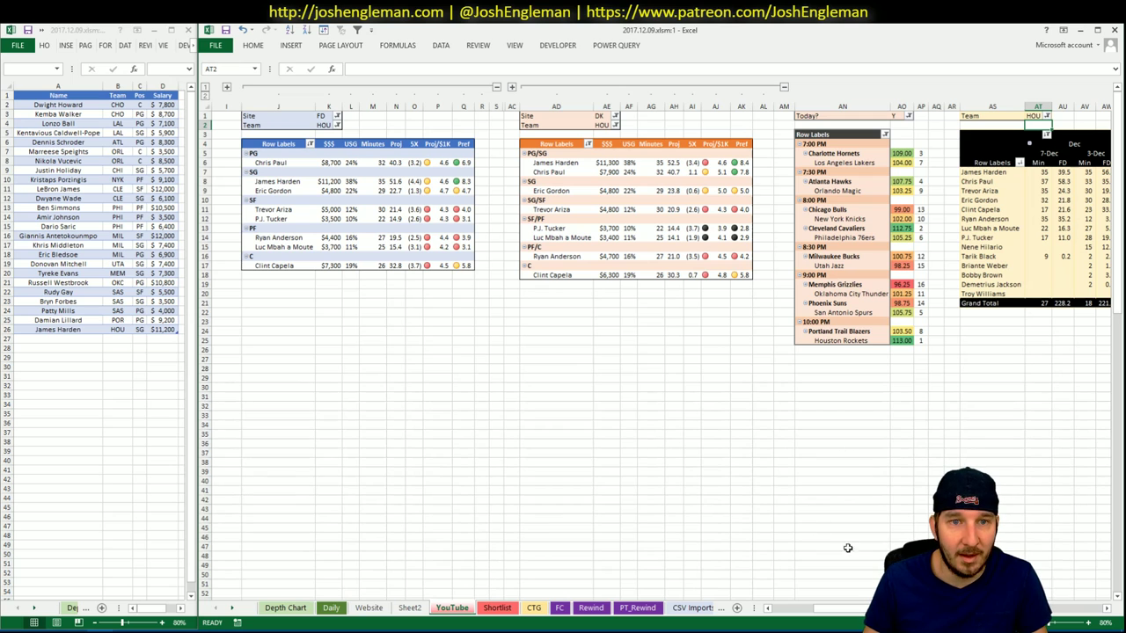
scroll(660, 352, right, 6)
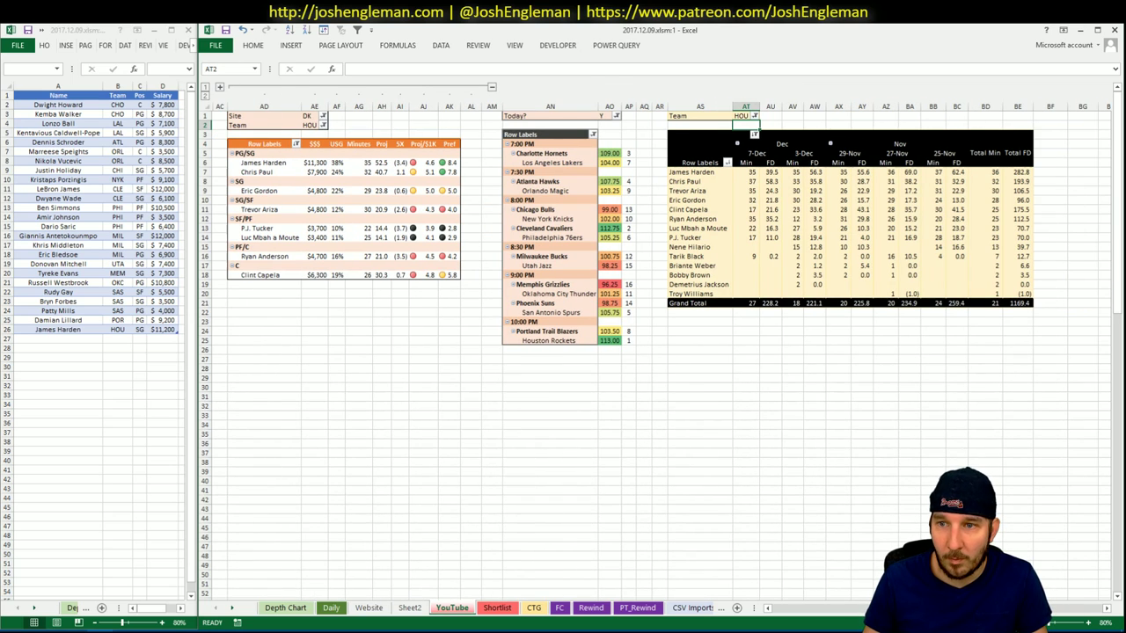
scroll(660, 352, left, 6)
Enter Chris Paul in cell A27 of the Shortlist, below James Harden.
click(45, 338)
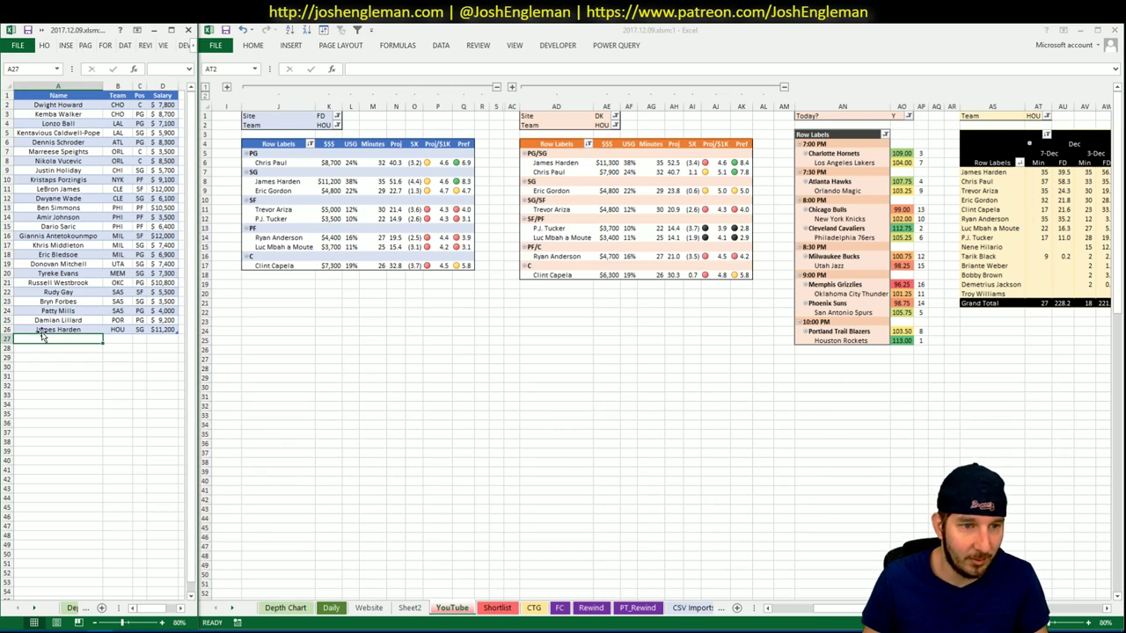
text(Chris Paul)
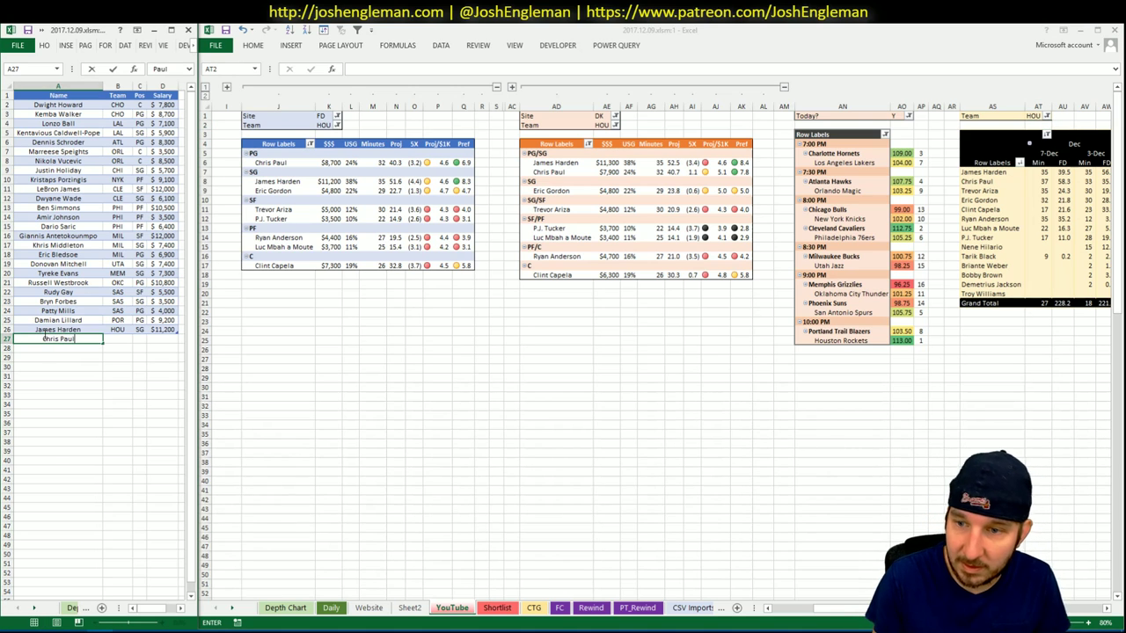
key(Return)
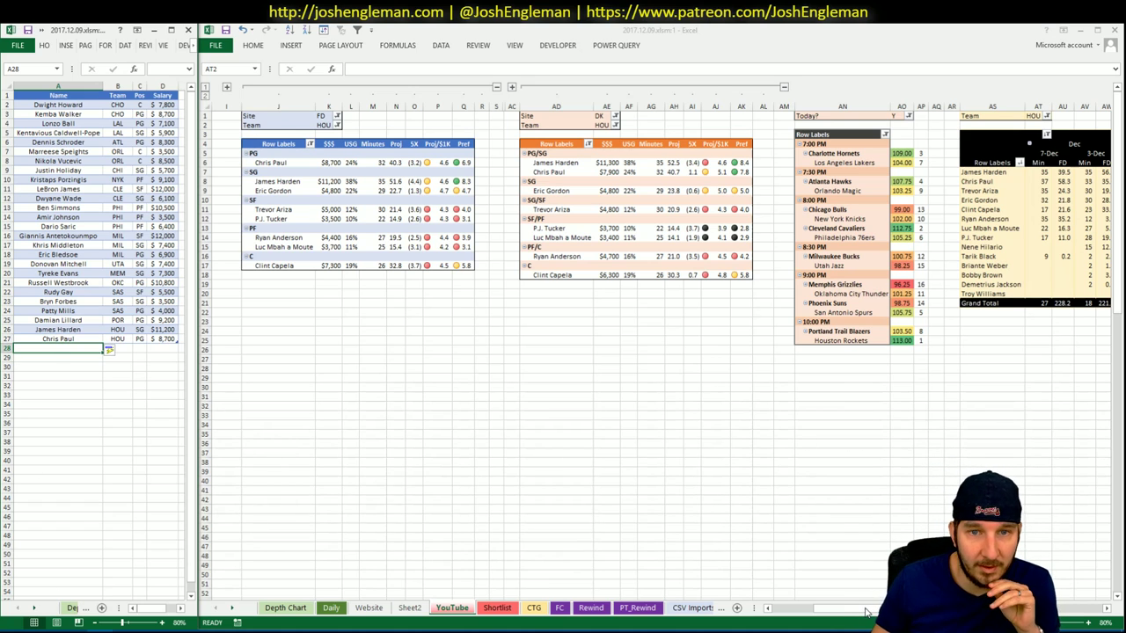
drag(868, 611, 1069, 608)
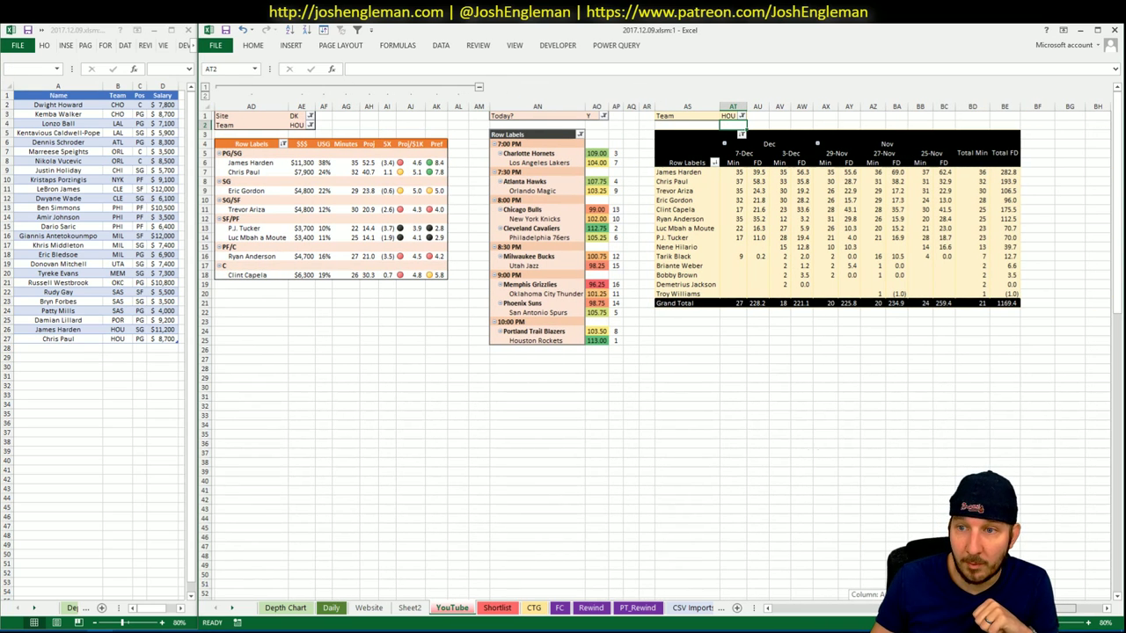
drag(1069, 609, 805, 609)
click(398, 341)
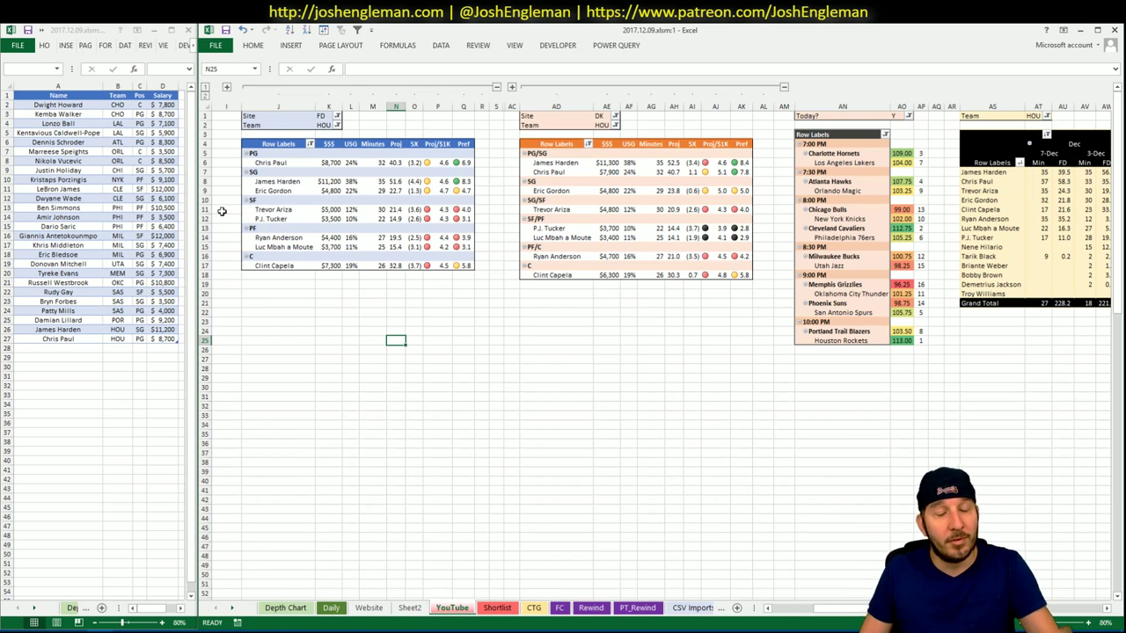
Attempt to sort the player list and dismiss the resulting sort error.
click(103, 230)
click(125, 45)
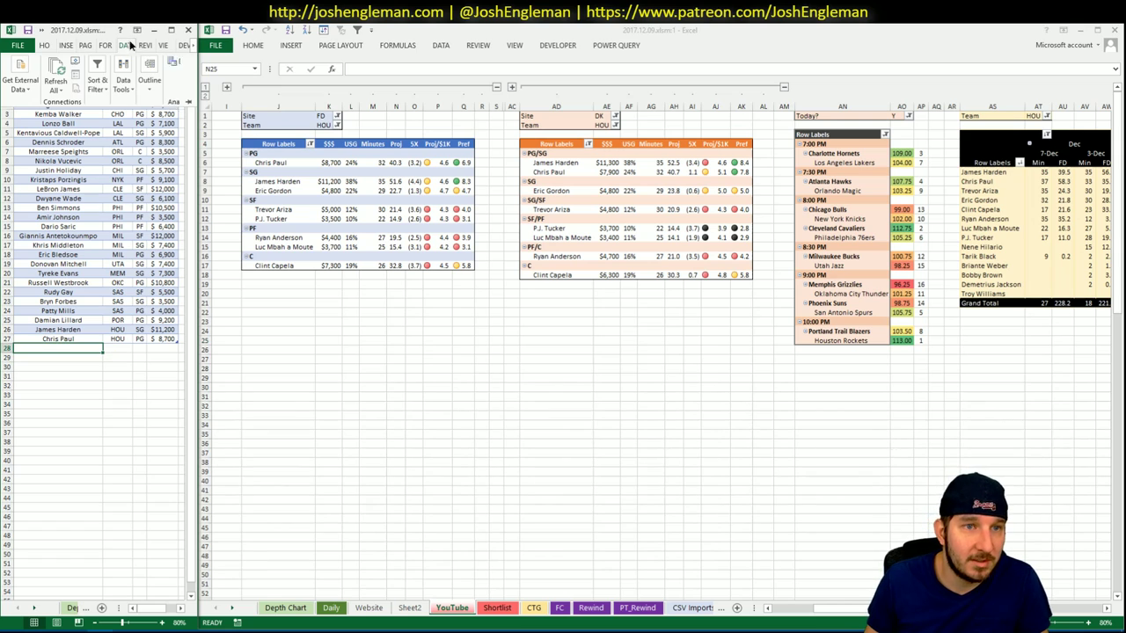
click(101, 88)
click(110, 123)
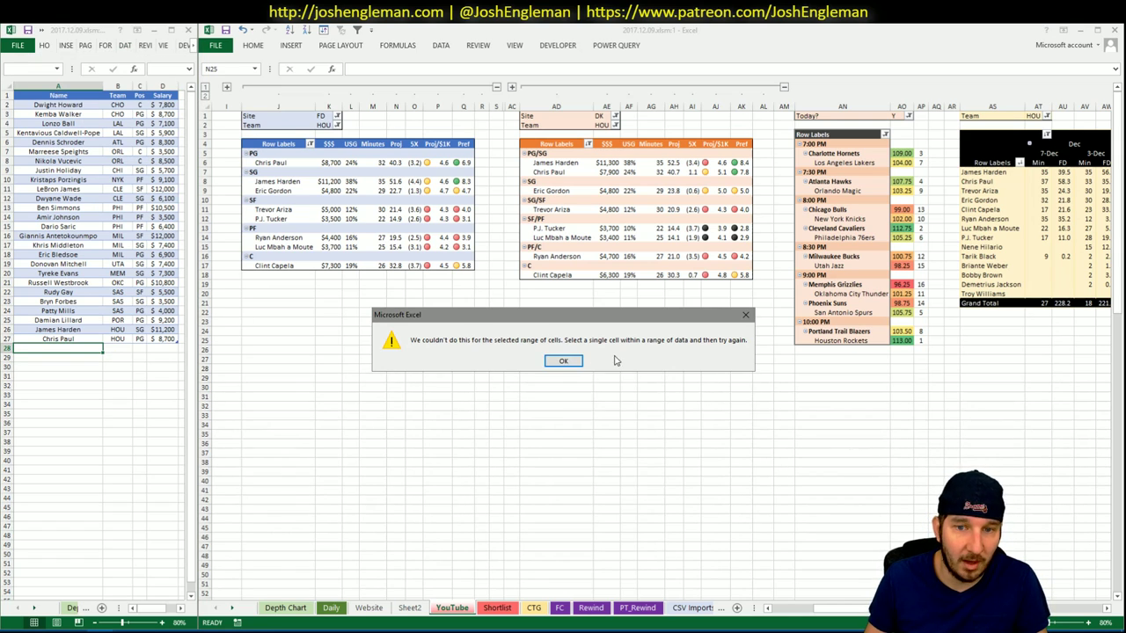
click(563, 359)
Sort the list by position PG to C, salary largest to smallest, then name A to Z.
click(58, 198)
click(121, 47)
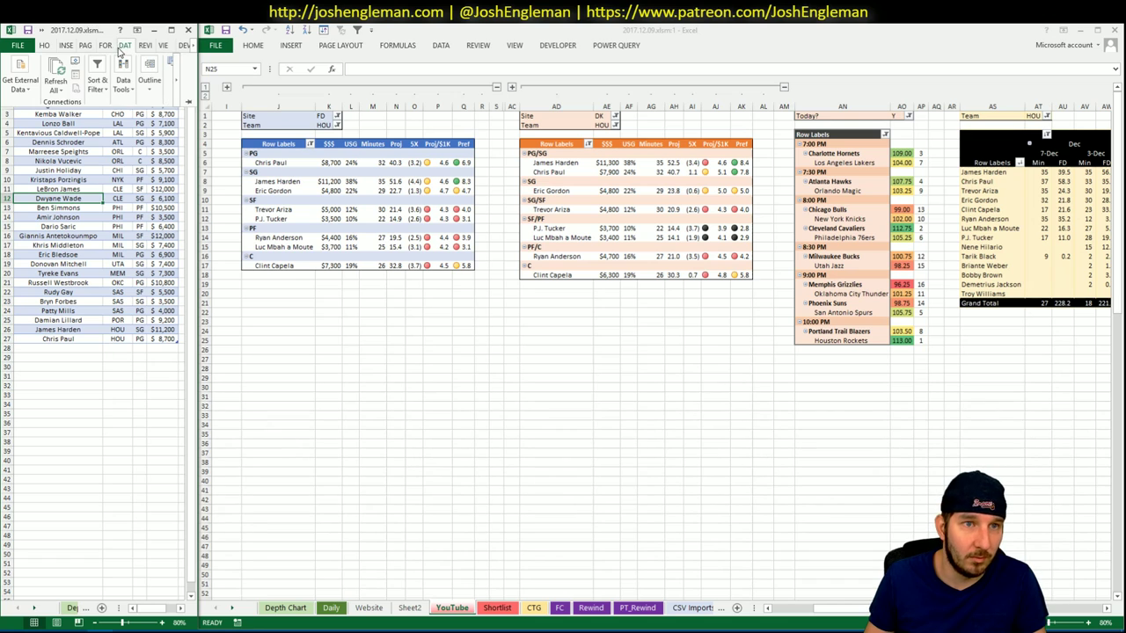
click(95, 75)
click(111, 128)
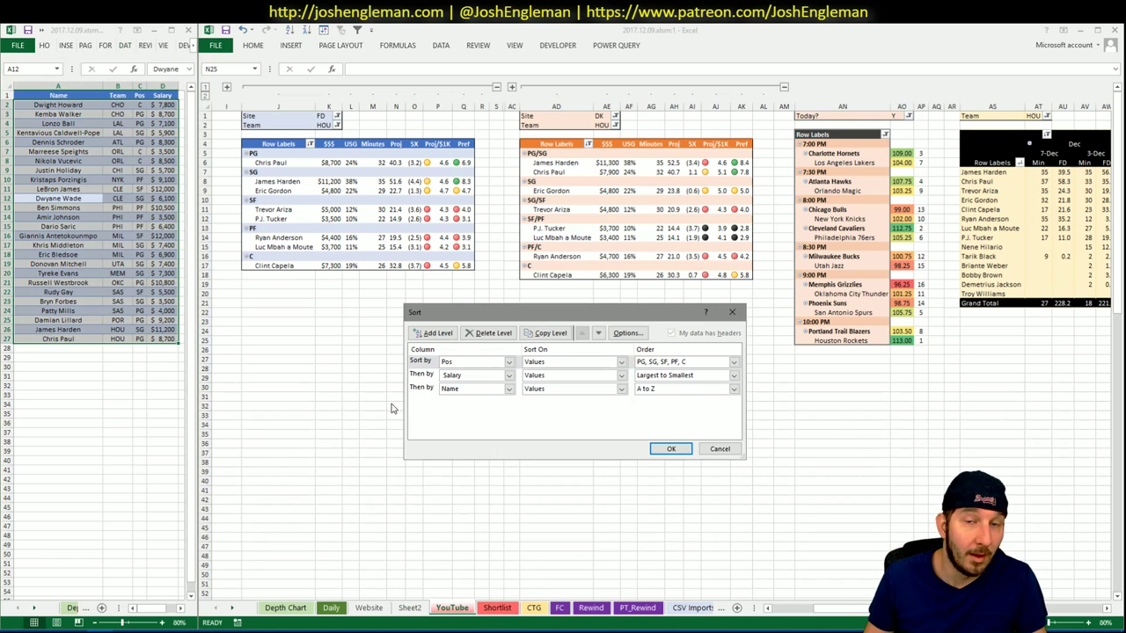
click(672, 451)
click(636, 430)
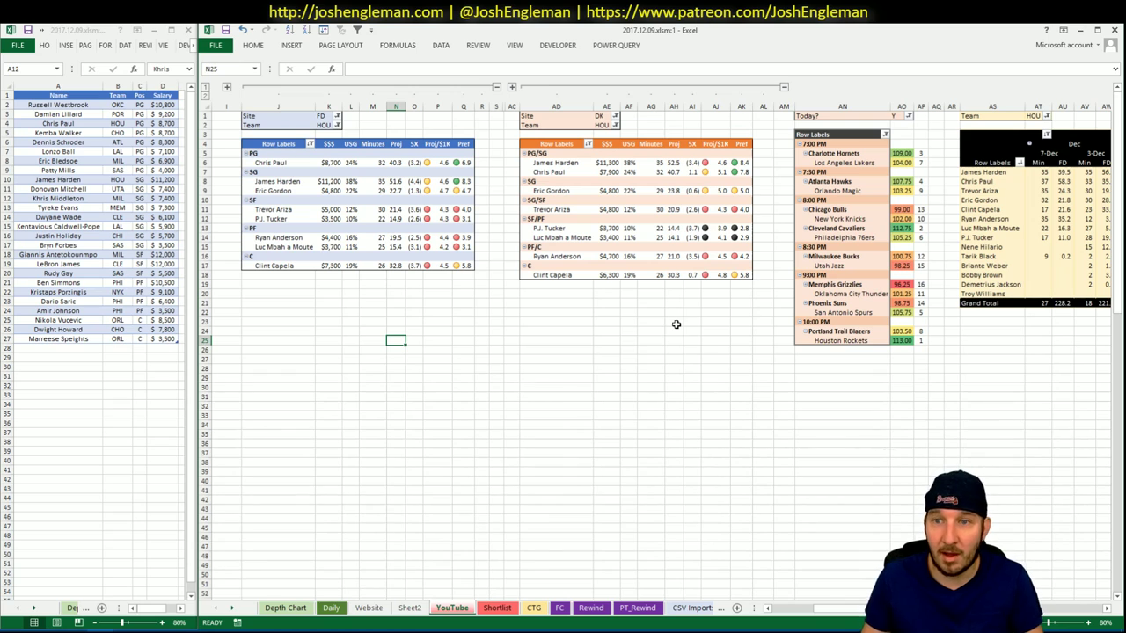
Bring up the Daily sheet.
click(396, 330)
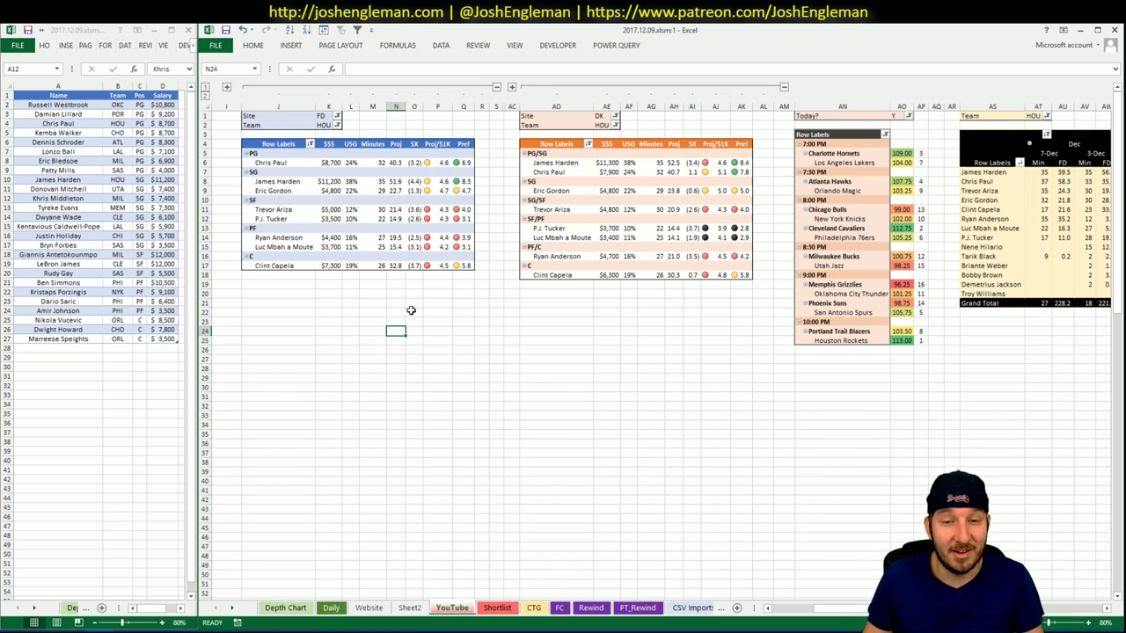
click(411, 311)
click(410, 302)
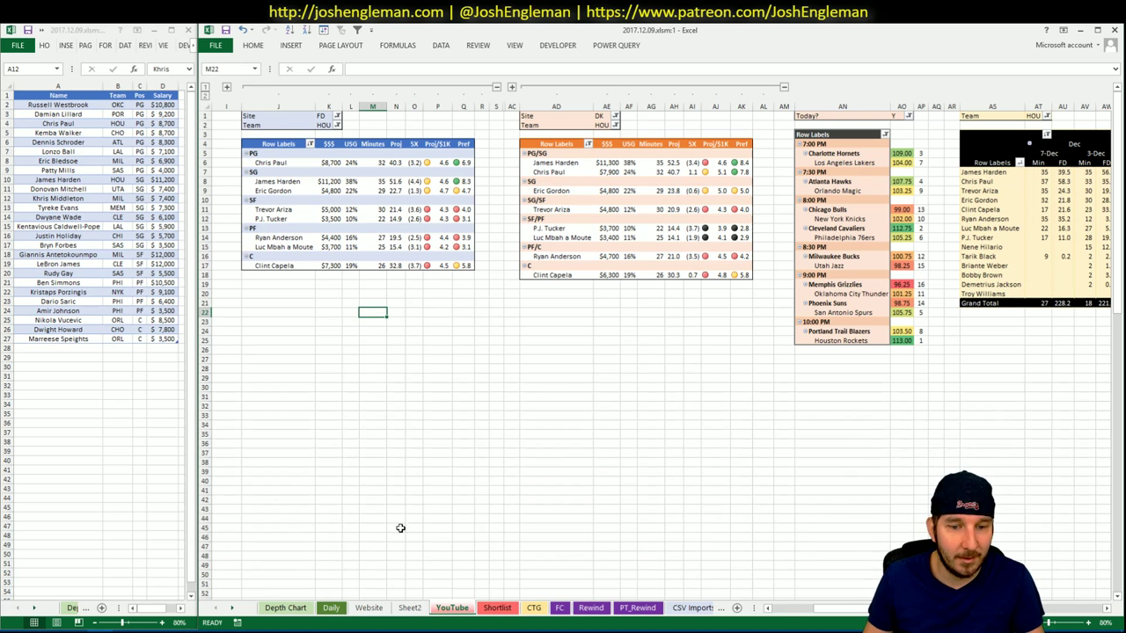
click(339, 608)
Move Name above Position in the Daily pivot's rows so players list by name.
scroll(580, 304, up, 1)
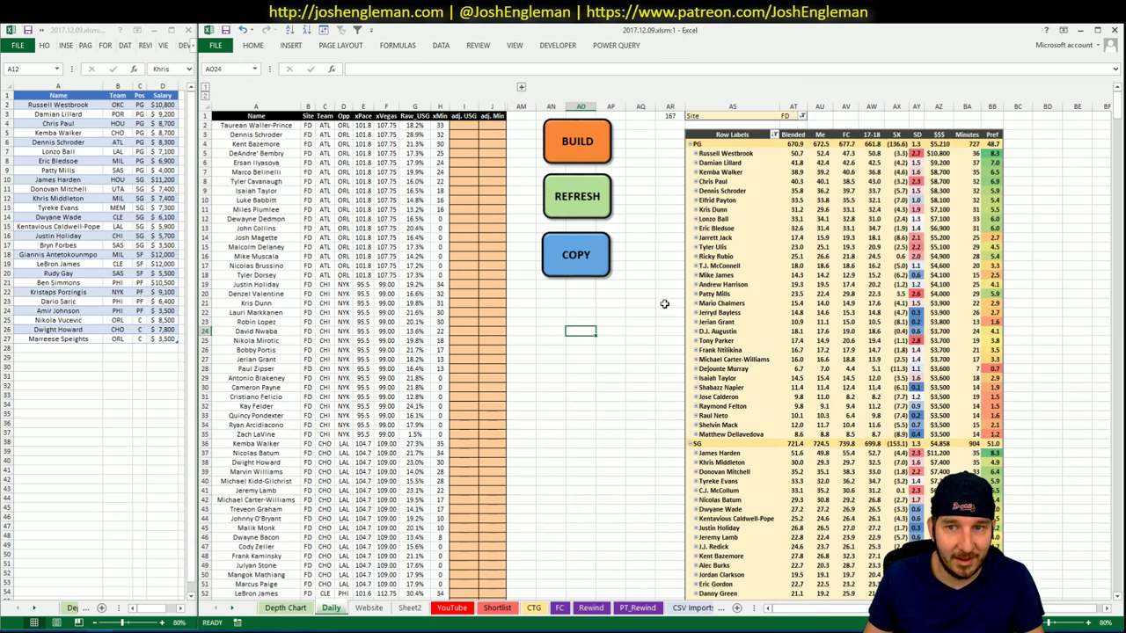
right_click(793, 264)
click(879, 437)
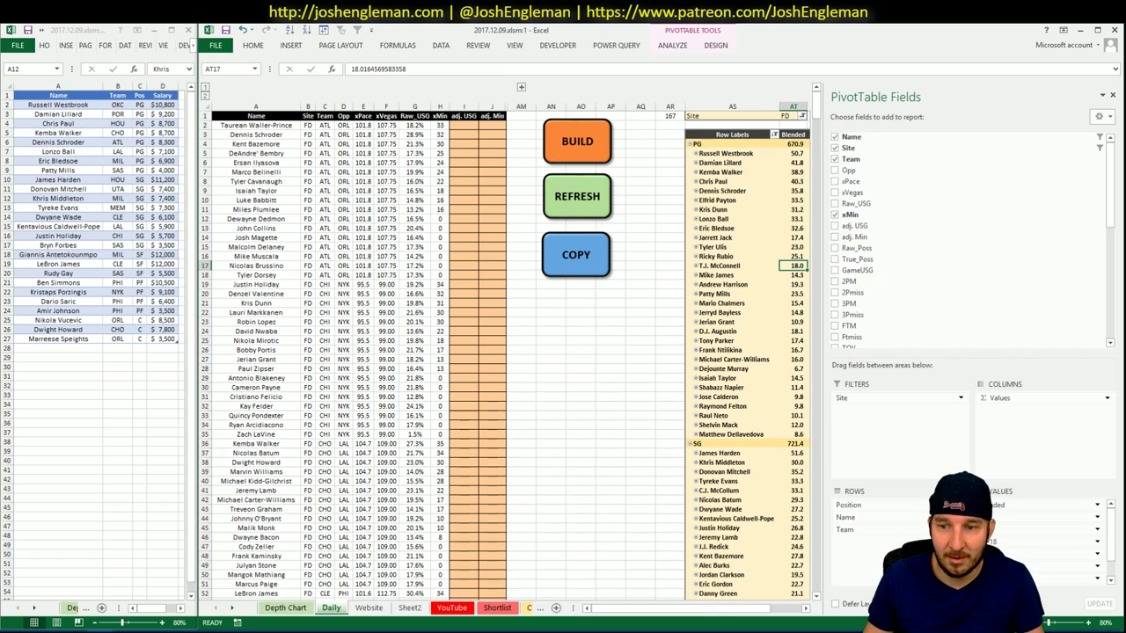
drag(844, 517, 852, 501)
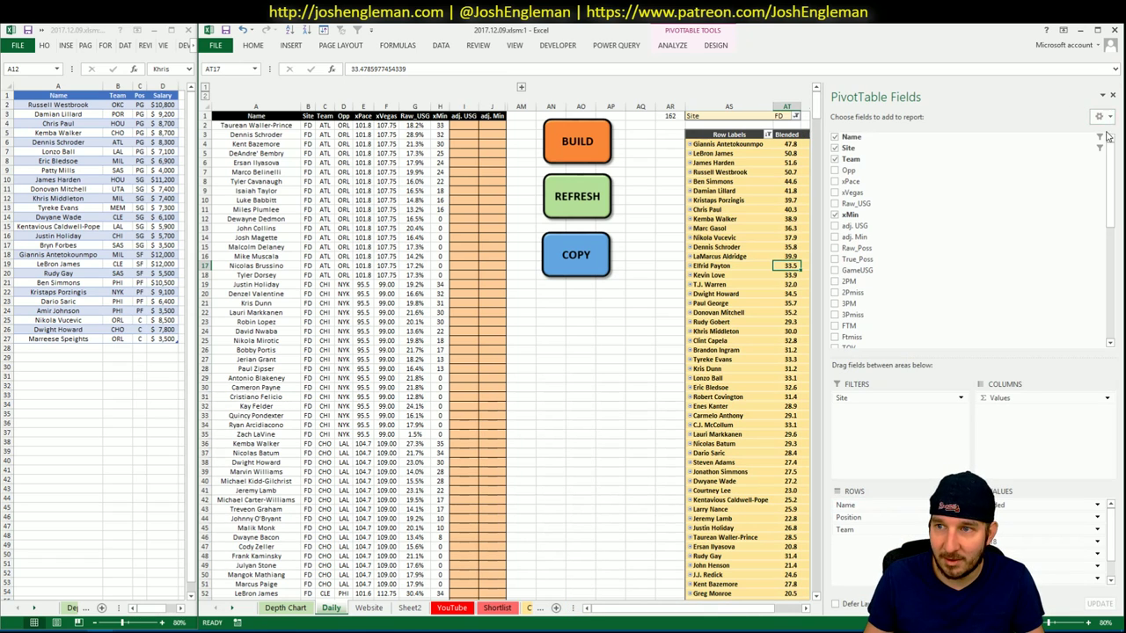
click(1113, 97)
Refresh the projections, copy them for upload, and switch to the browser.
click(610, 397)
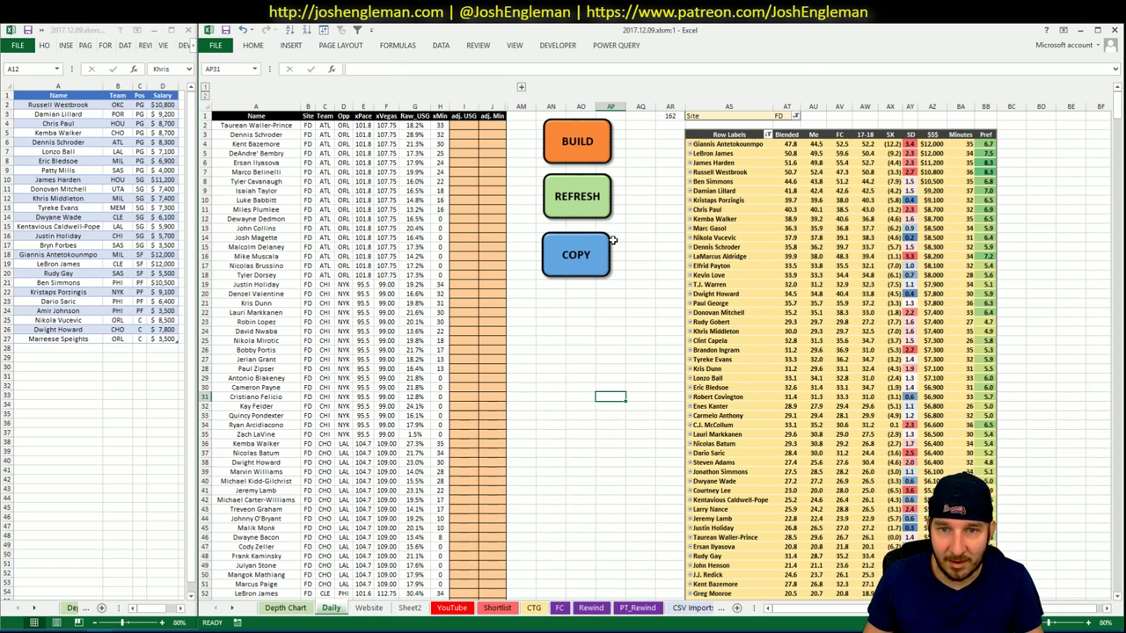
click(582, 201)
click(587, 251)
key(alt+Tab)
Paste the copied projections into Fantasy Cruncher's upload table, upload them, and return to the optimizer.
click(384, 42)
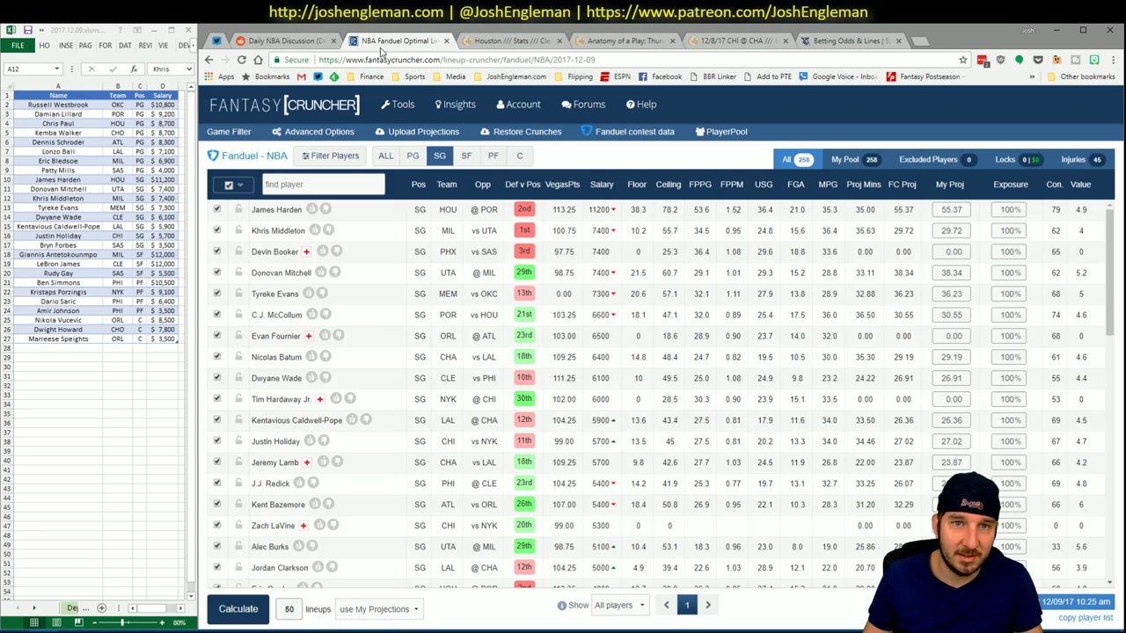
click(422, 141)
click(401, 253)
key(ctrl+v)
click(451, 415)
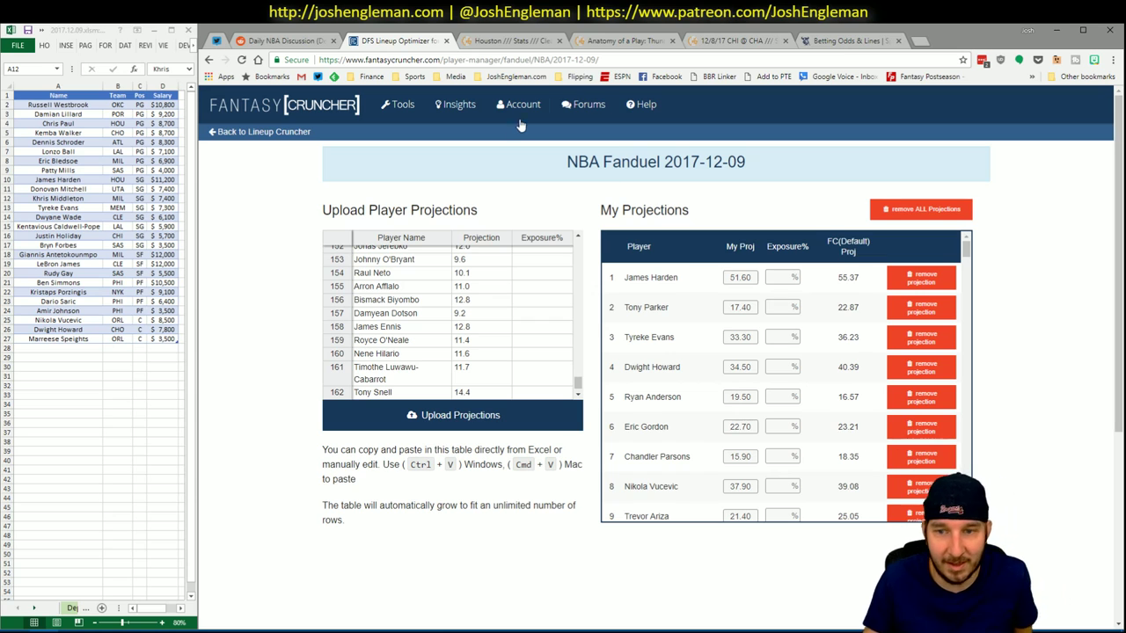
click(259, 132)
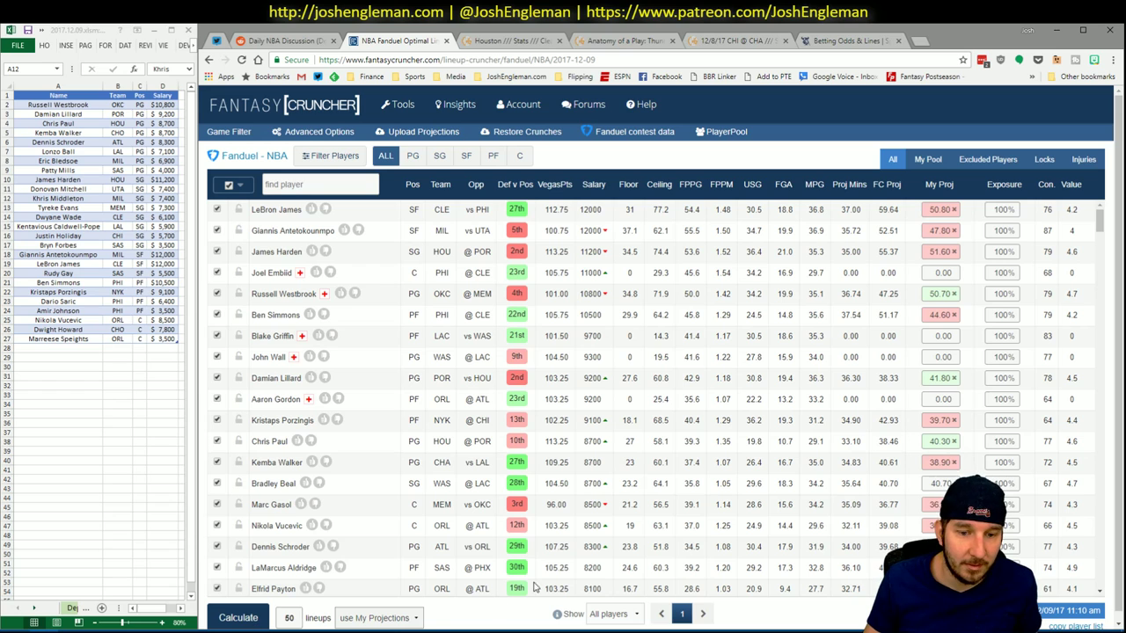
Set Advanced Options randomness to 5% and calculate 50 lineups from My Projections.
click(330, 138)
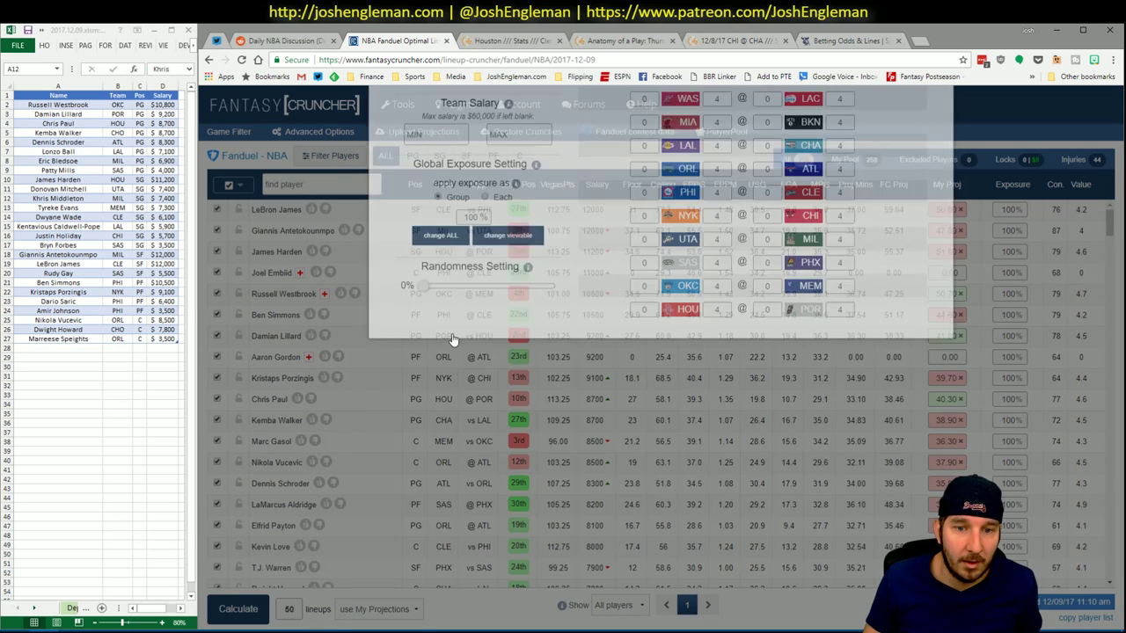
drag(417, 458, 431, 464)
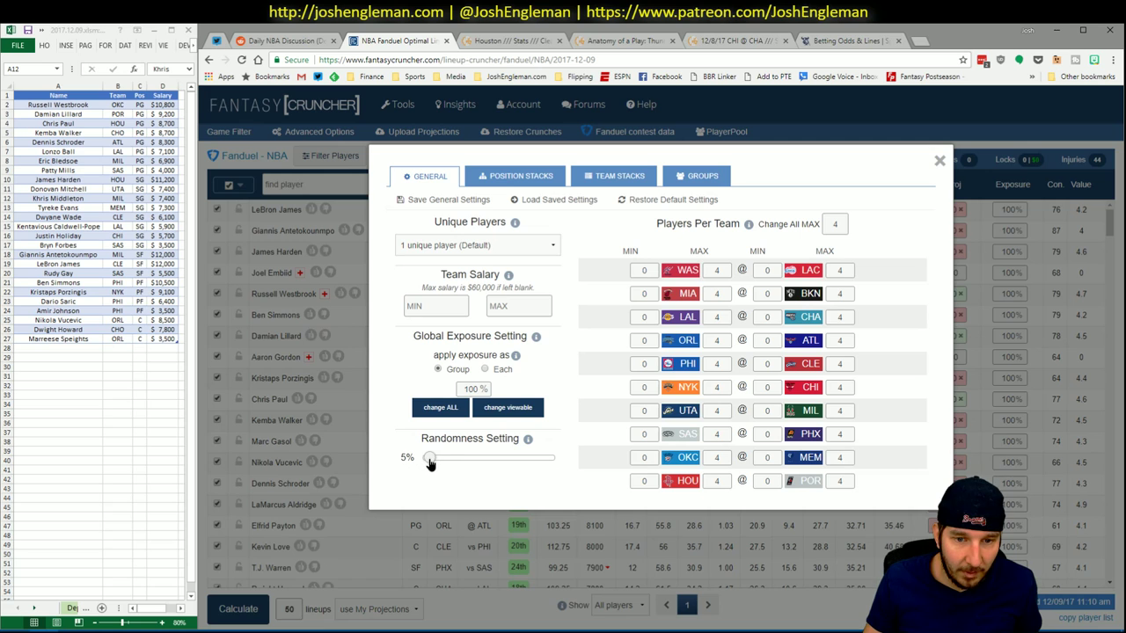
click(941, 161)
click(238, 609)
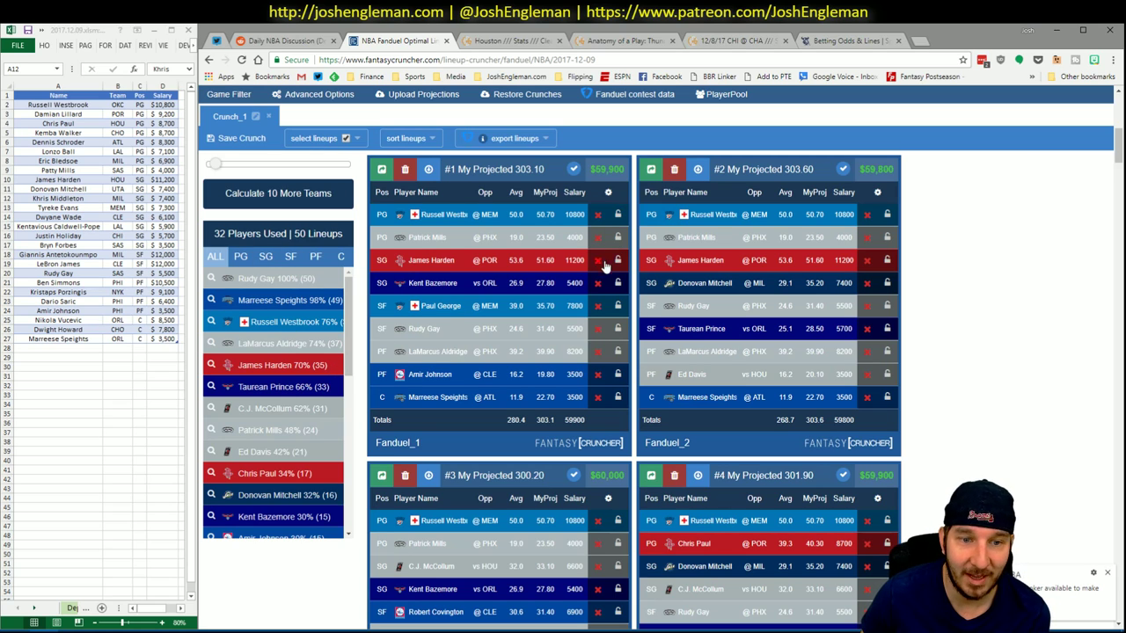
Lock James Harden, Russell Westbrook and Marreese Speights into the lineups.
click(618, 261)
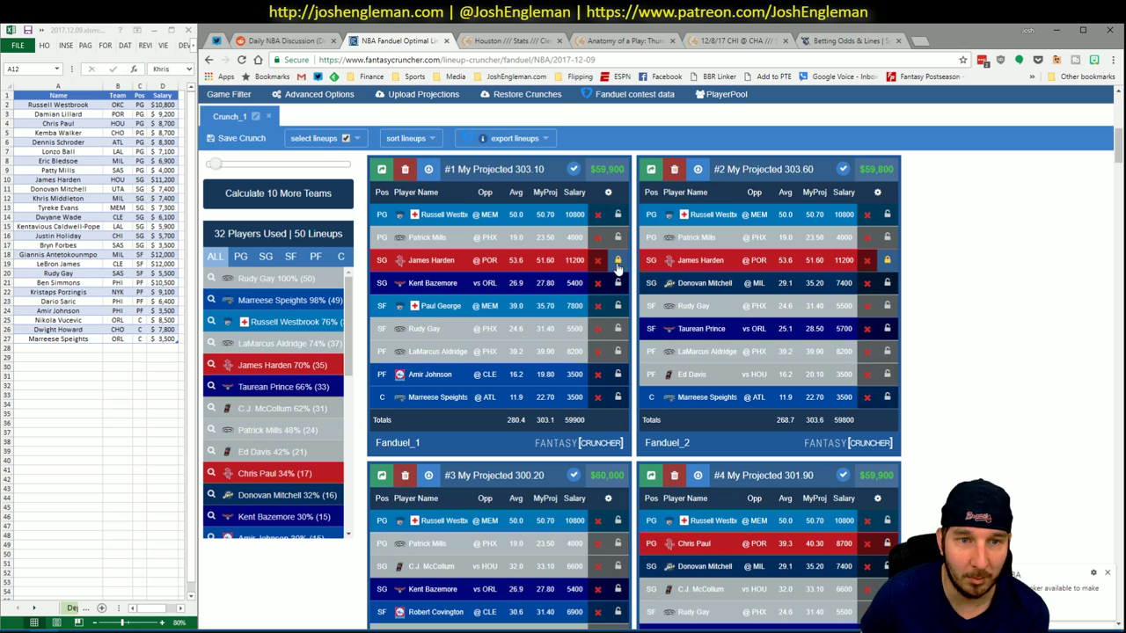
click(618, 216)
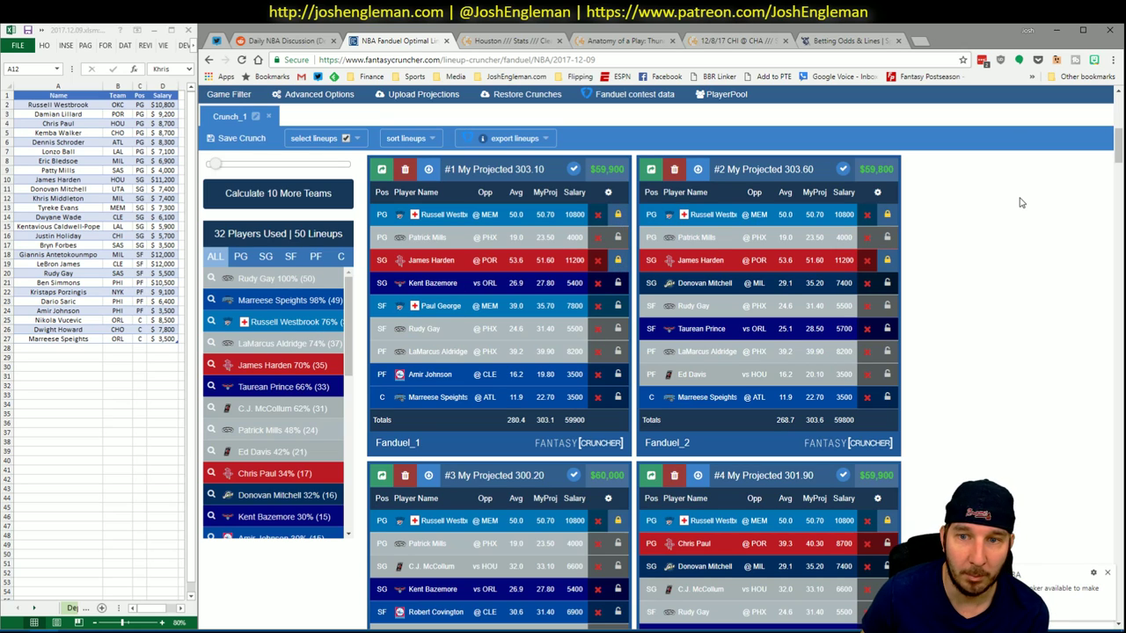
click(618, 400)
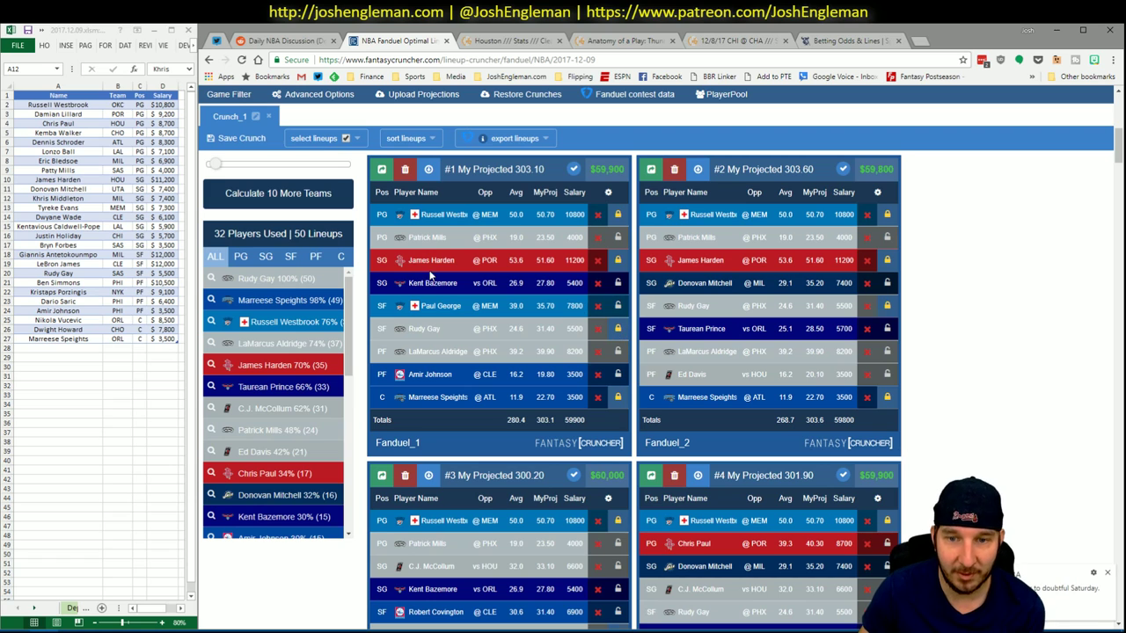
Rerun the optimizer as Crunch_2 with the locked players, then check TweetDeck news.
scroll(358, 180, up, 2)
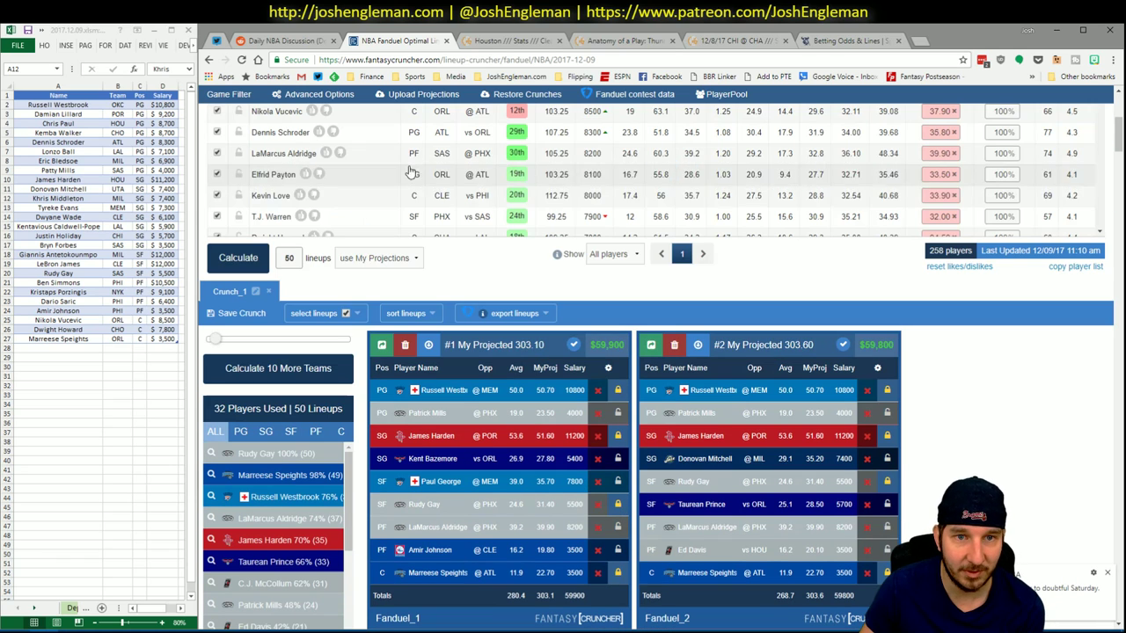
click(261, 260)
scroll(668, 422, down, 2)
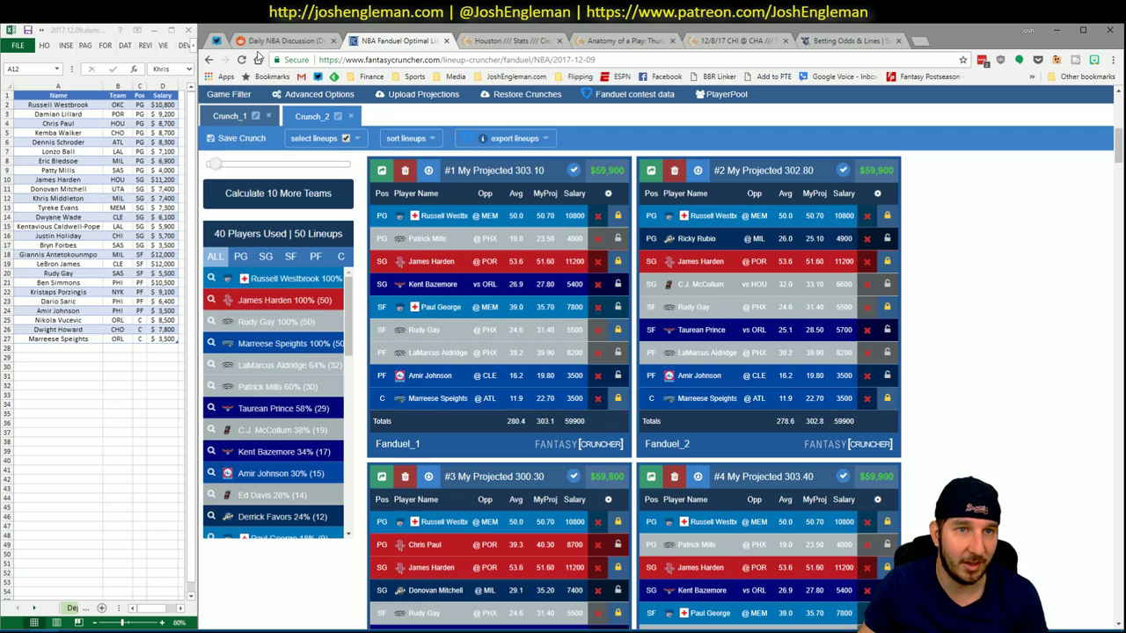
click(220, 40)
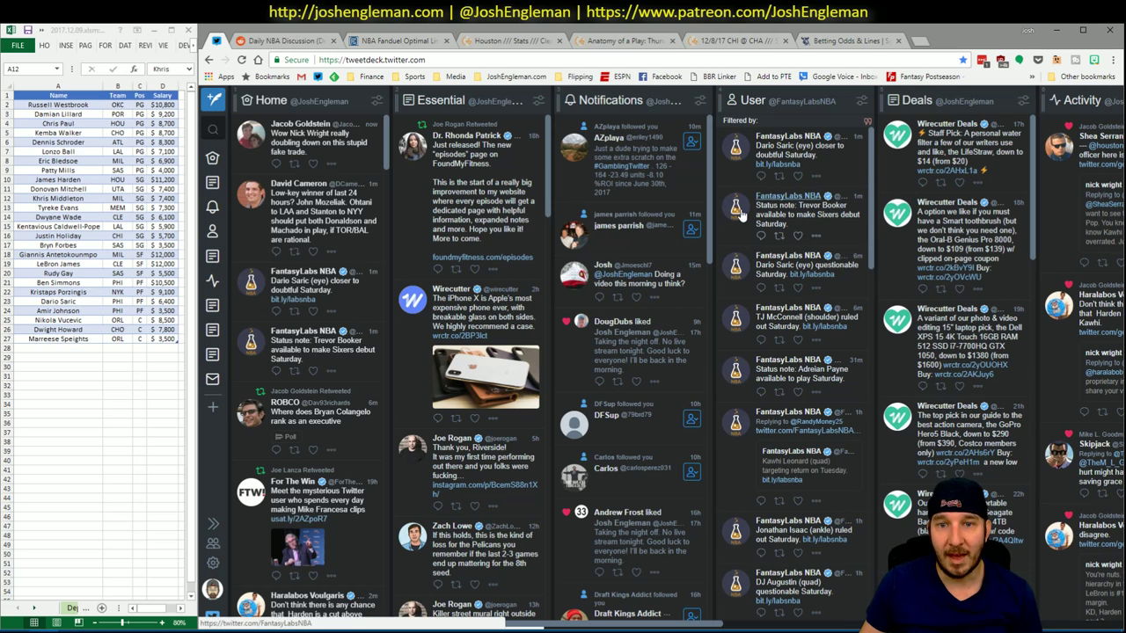
Revisit the Crunch_2 lineups, then return to Excel's Daily projections pivot.
click(369, 41)
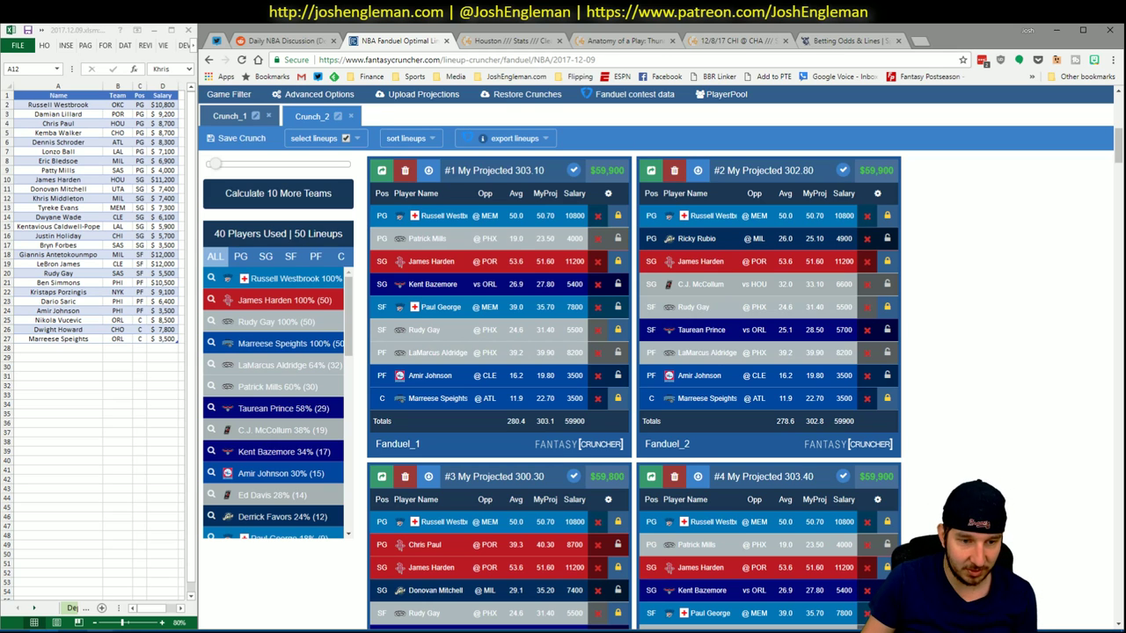
mouse_move(100, 631)
click(154, 585)
right_click(840, 415)
click(871, 584)
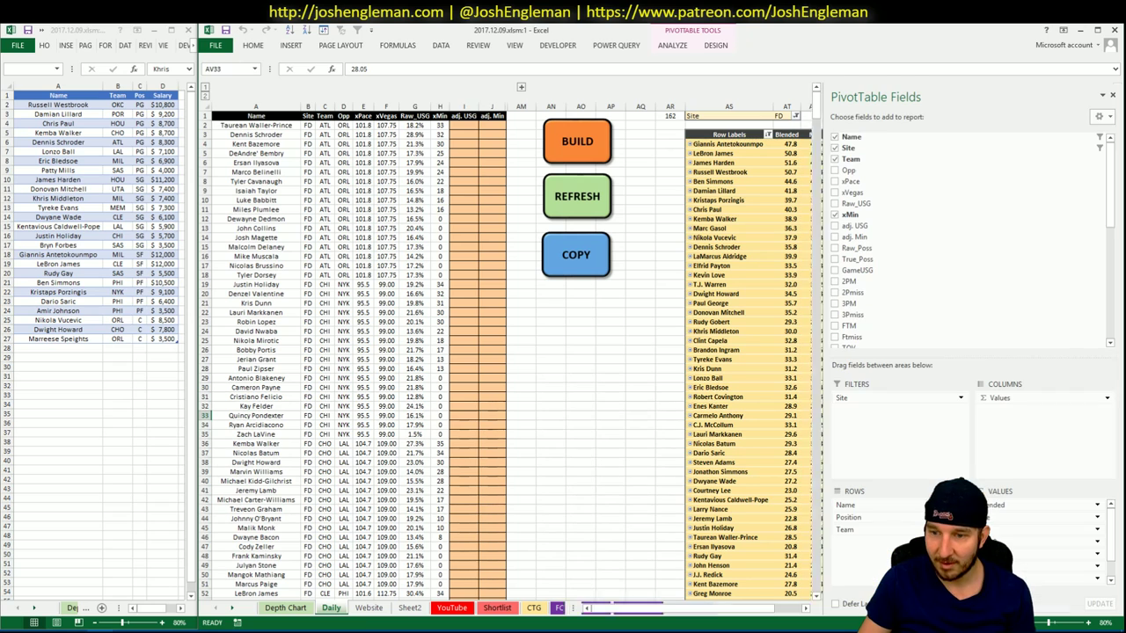
drag(849, 518, 847, 503)
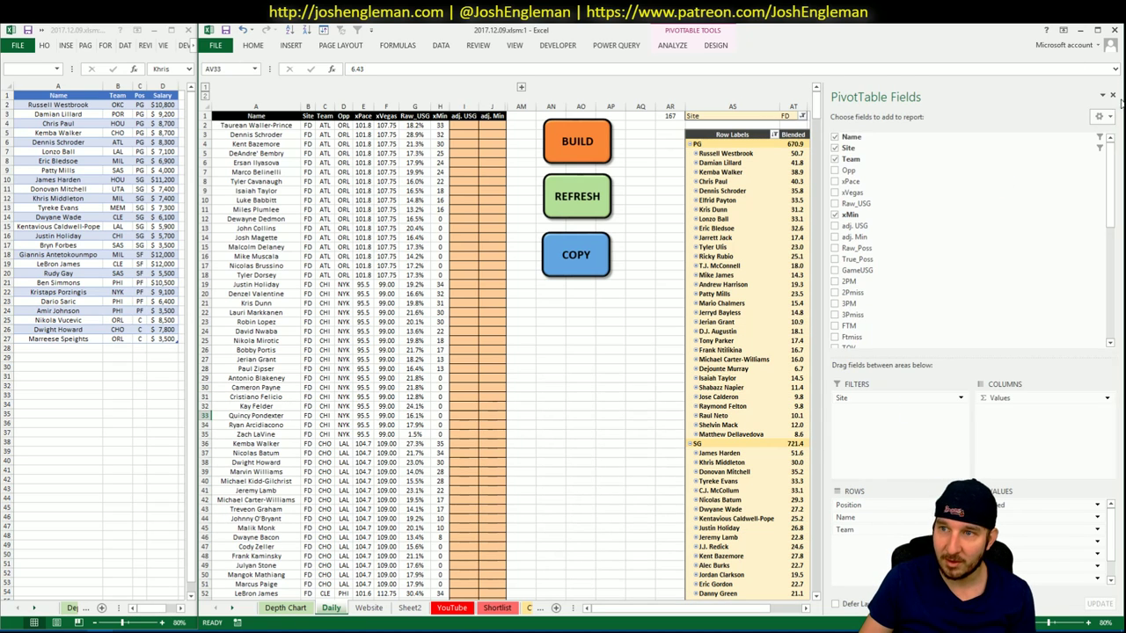
drag(731, 609, 762, 610)
drag(679, 500, 701, 500)
scroll(768, 457, down, 2)
scroll(768, 458, up, 2)
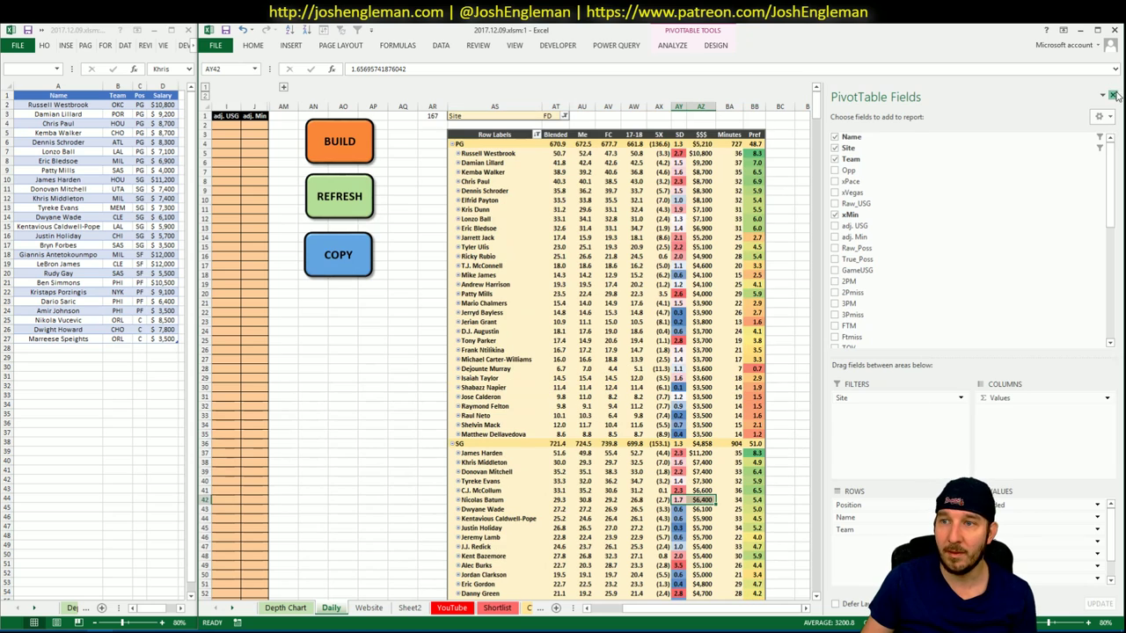
click(1113, 95)
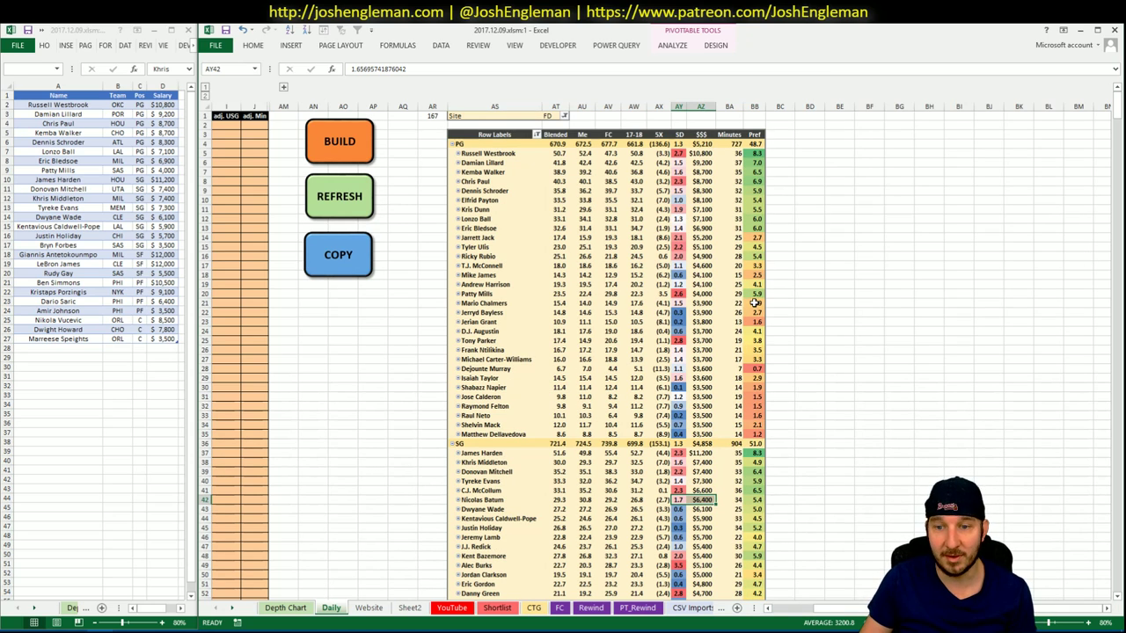
click(755, 507)
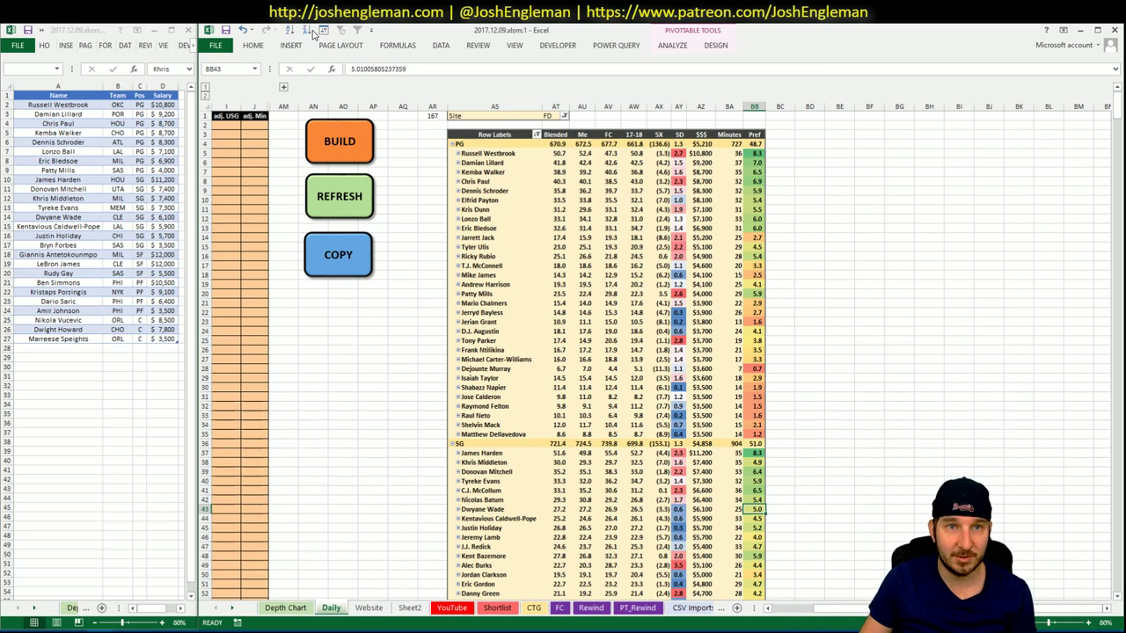
key(ctrl+alt+F5)
click(755, 154)
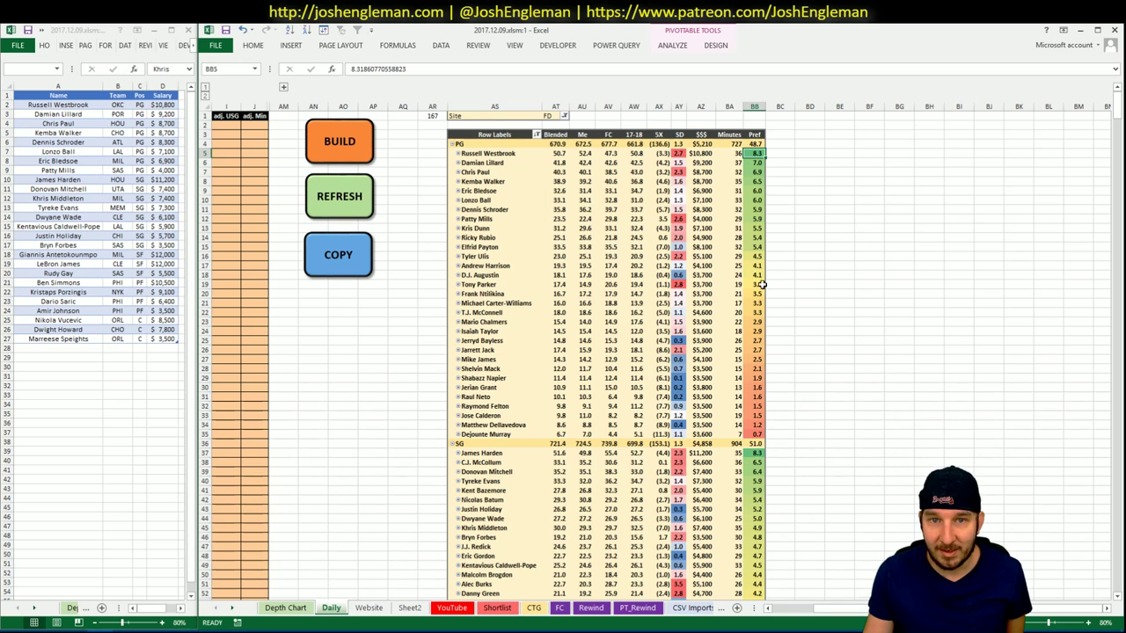
scroll(818, 255, down, 17)
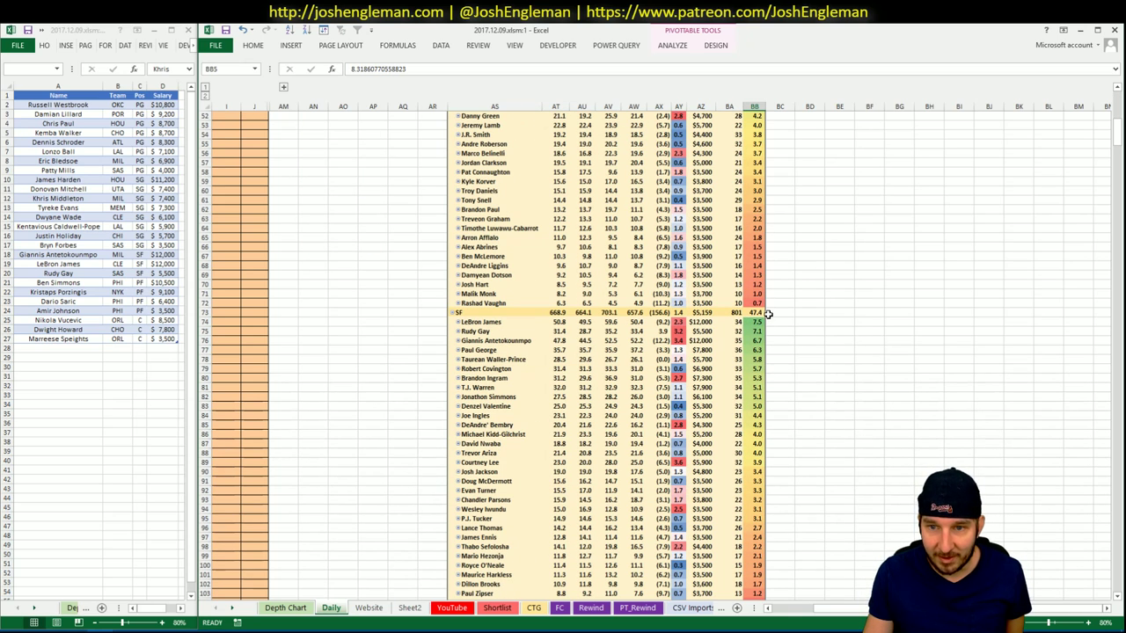
drag(757, 321, 757, 349)
scroll(812, 309, down, 8)
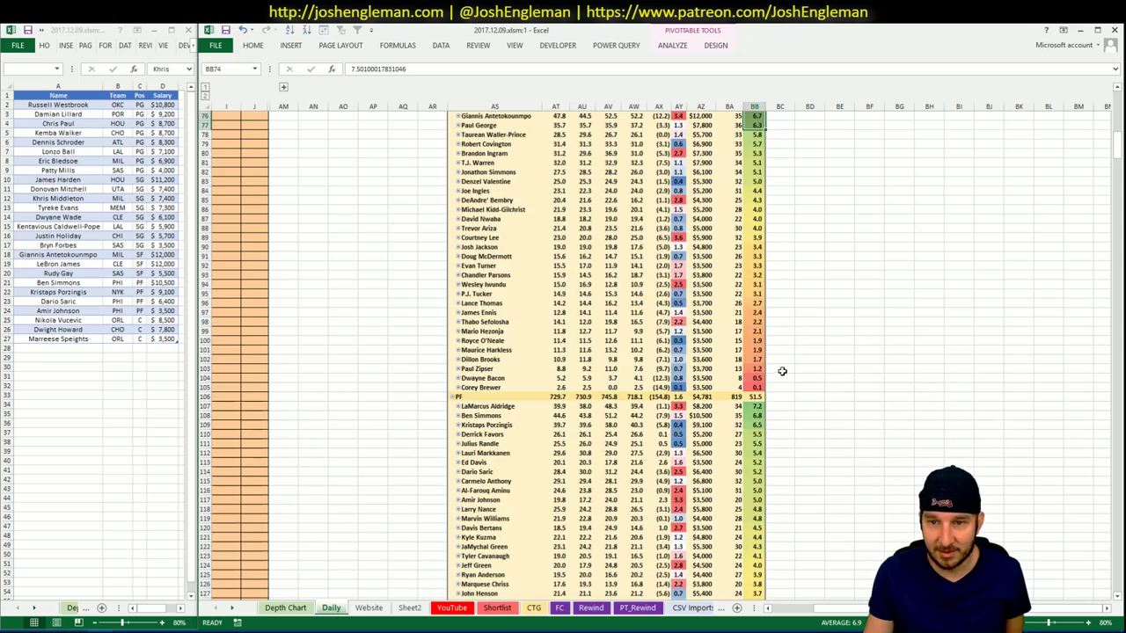
drag(758, 406, 755, 471)
scroll(801, 404, down, 12)
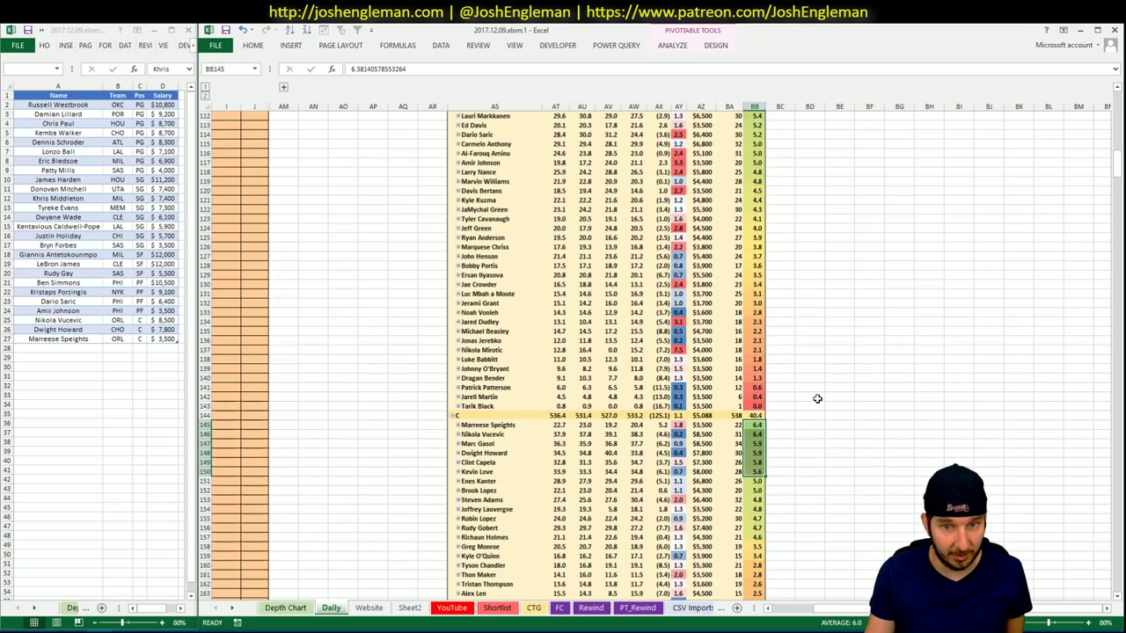
scroll(818, 398, up, 11)
scroll(818, 399, up, 18)
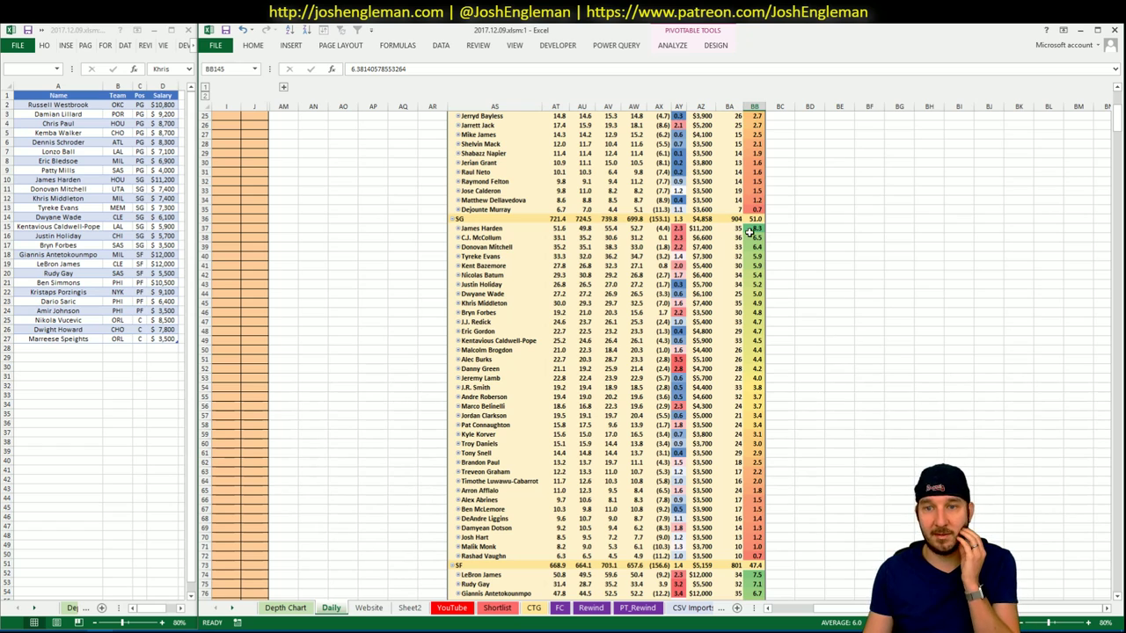
drag(752, 230, 756, 236)
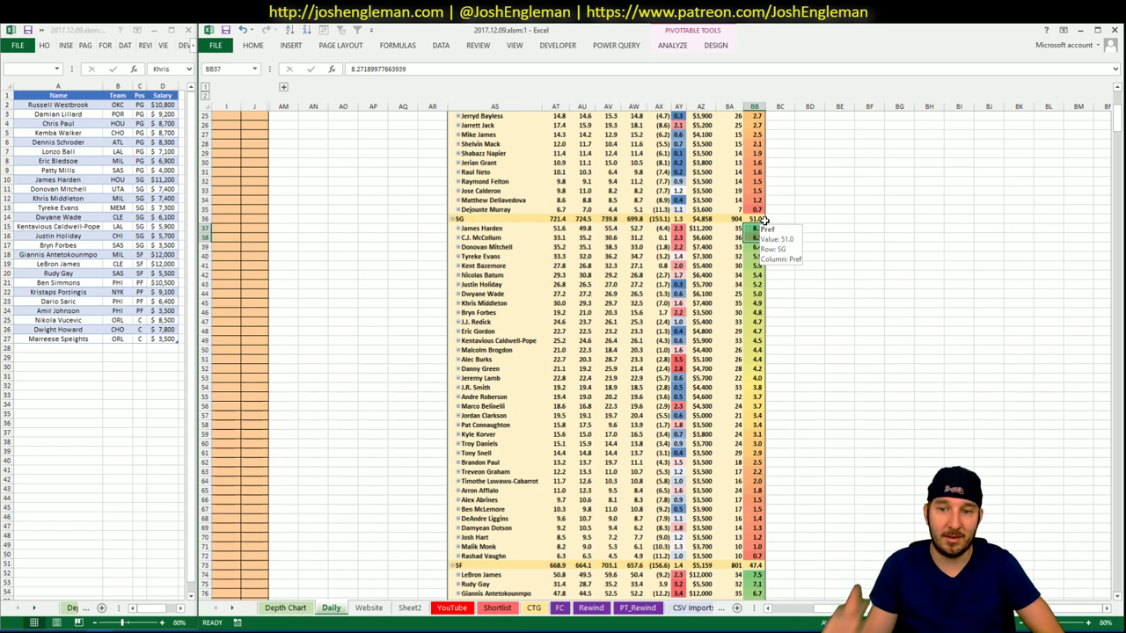
click(775, 463)
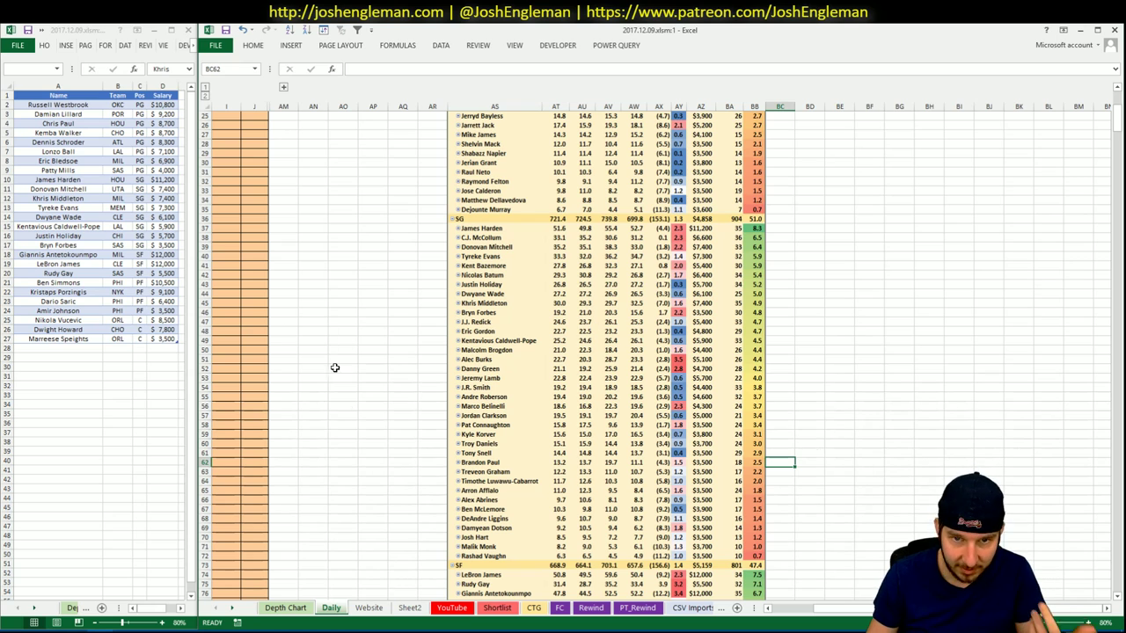
click(787, 353)
scroll(629, 411, up, 6)
scroll(638, 387, up, 2)
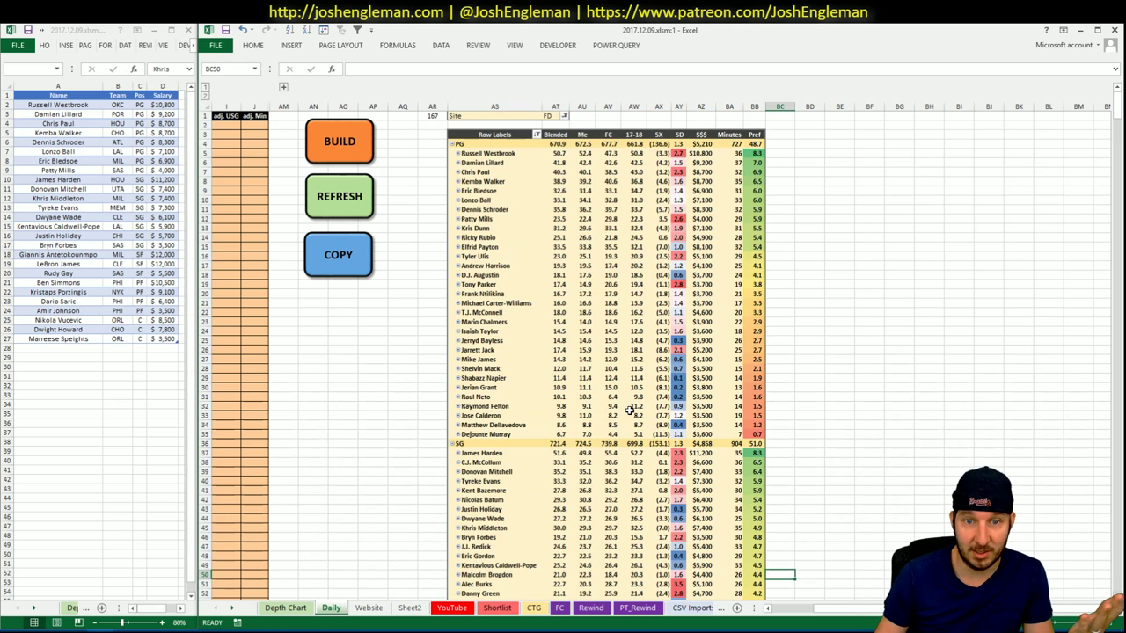
scroll(792, 352, down, 2)
scroll(811, 358, up, 2)
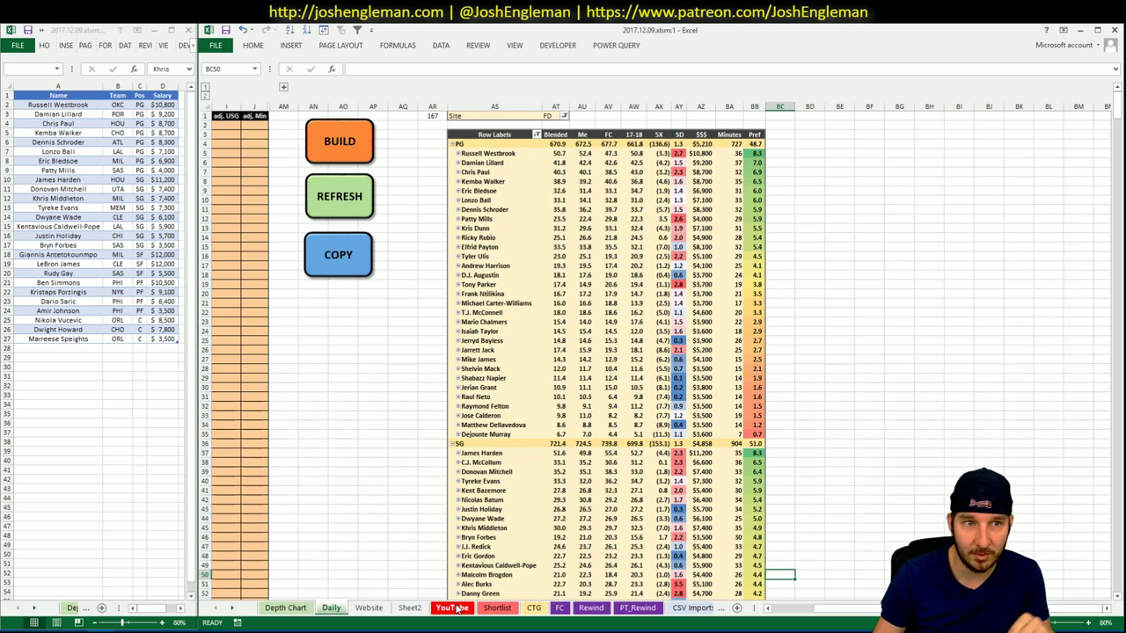
click(431, 434)
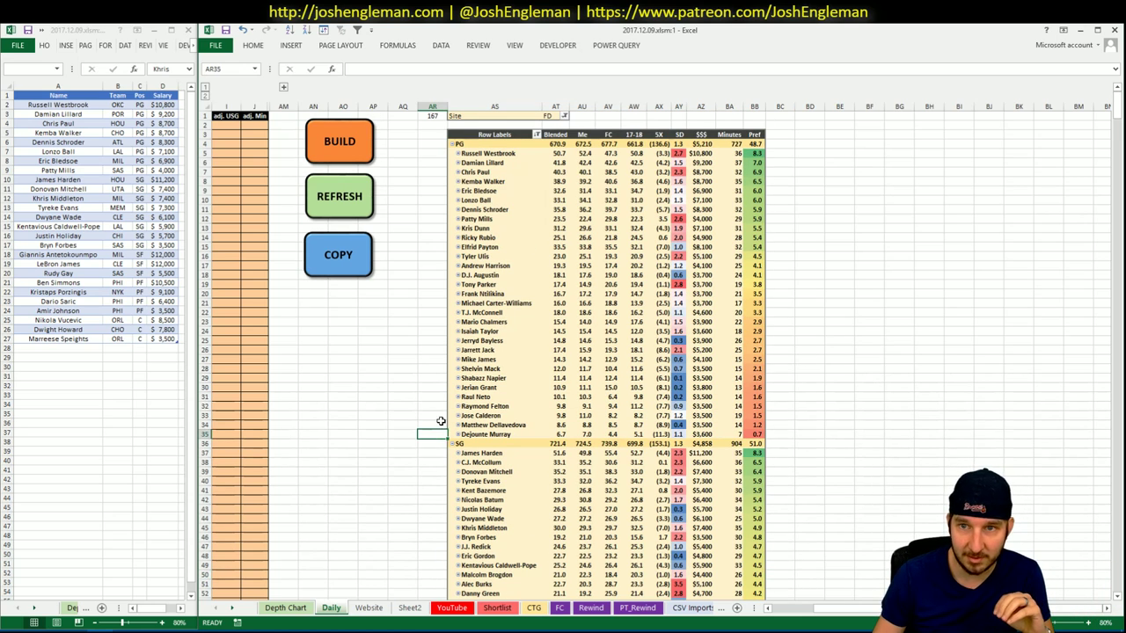
scroll(440, 422, down, 11)
scroll(850, 422, down, 15)
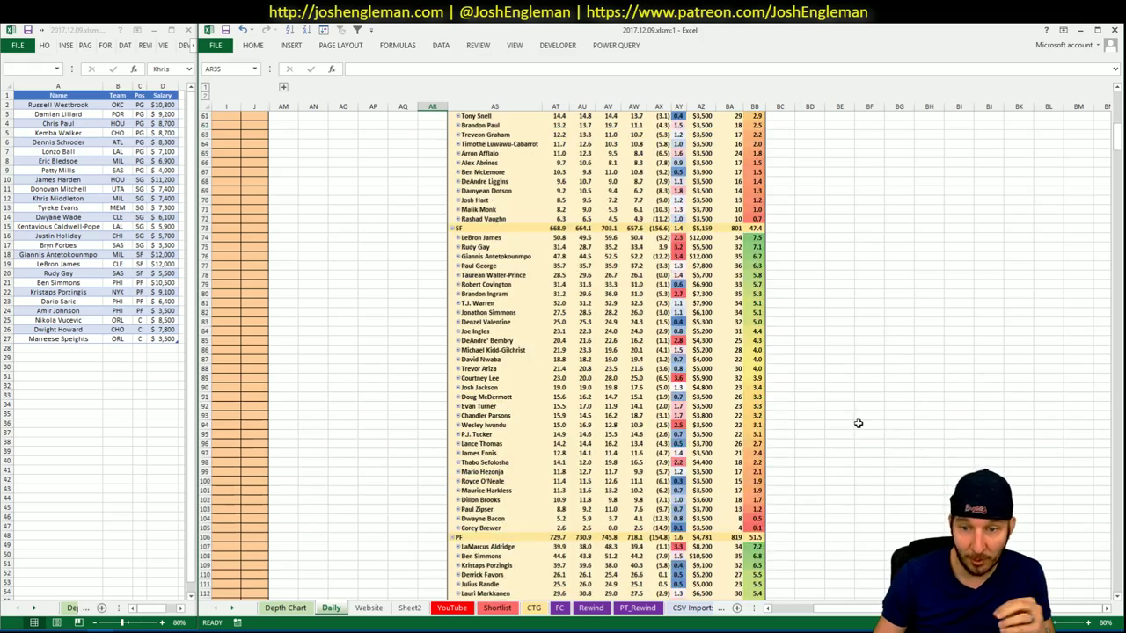
scroll(685, 453, down, 11)
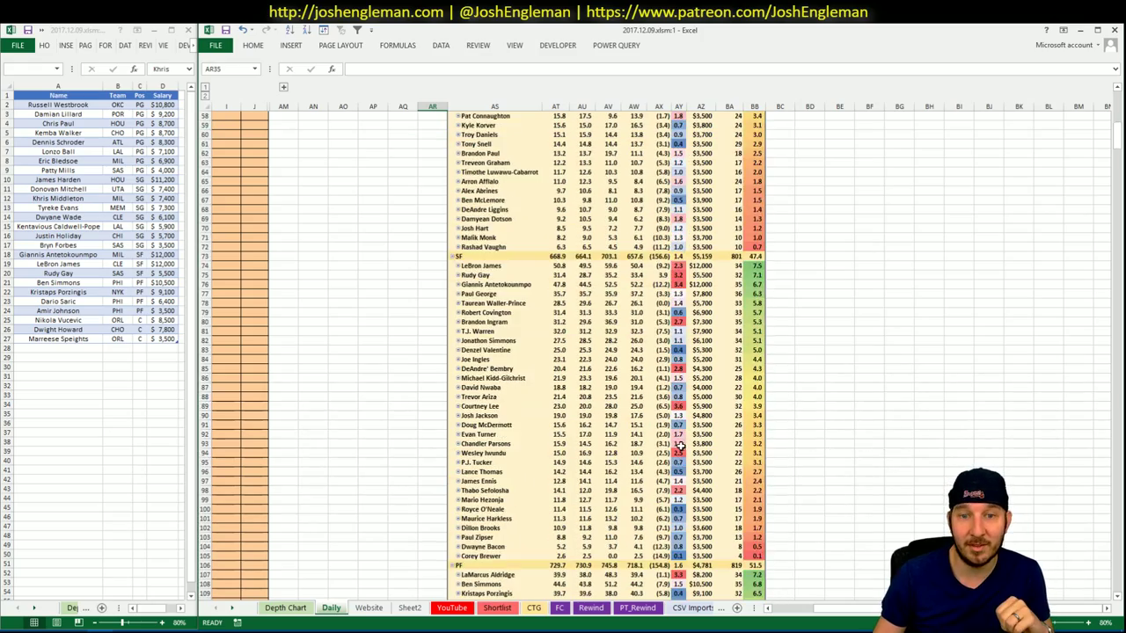
mouse_move(673, 459)
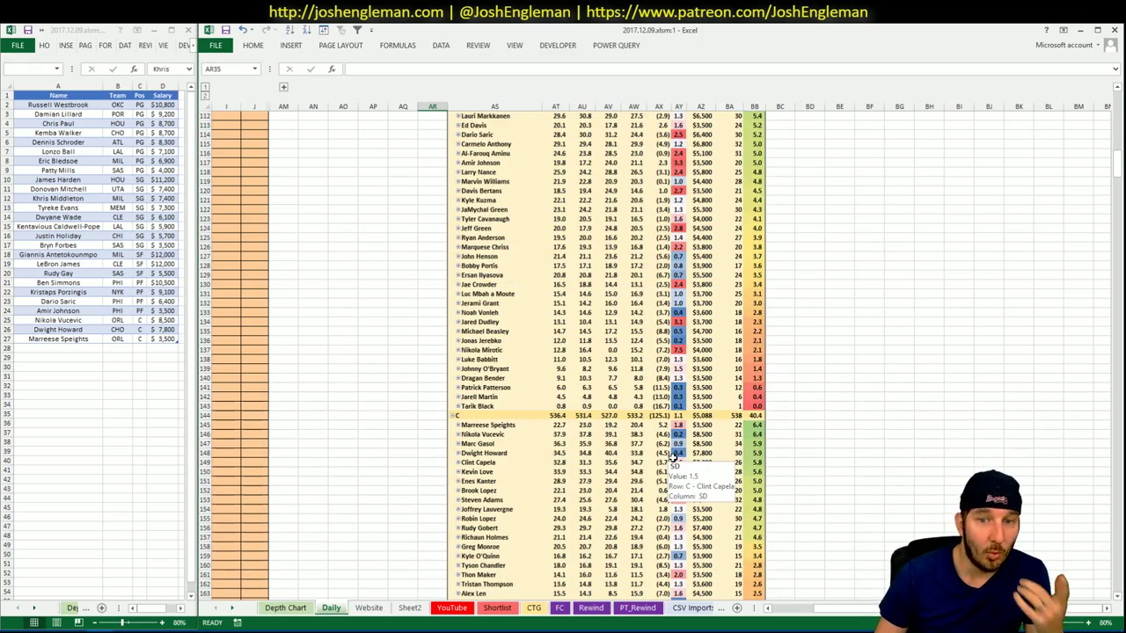
scroll(673, 459, up, 20)
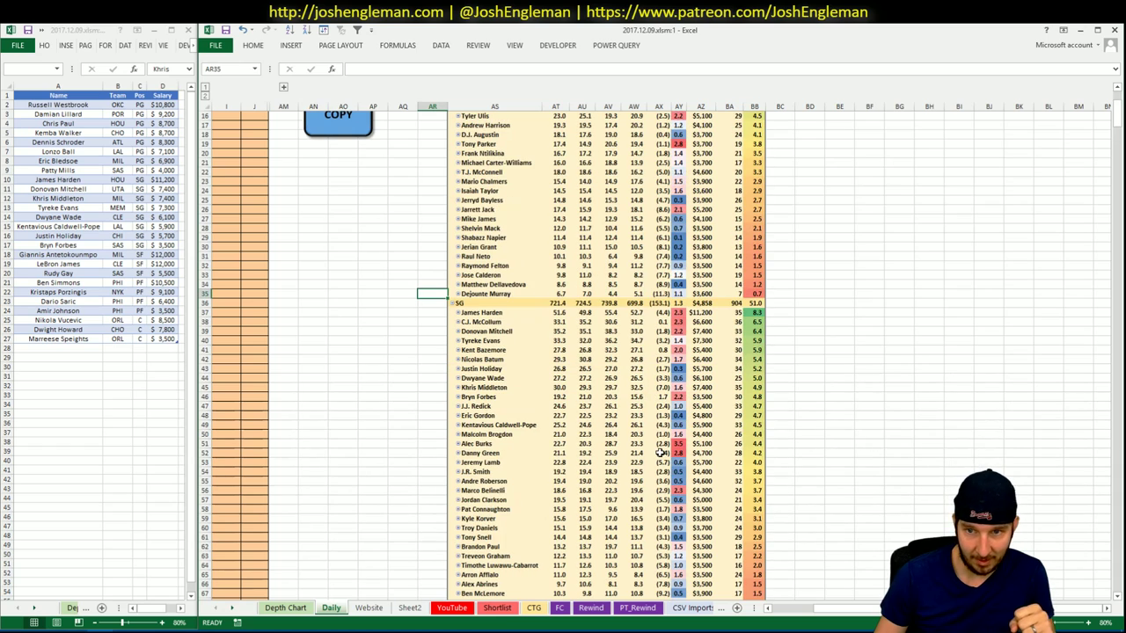
scroll(662, 433, up, 5)
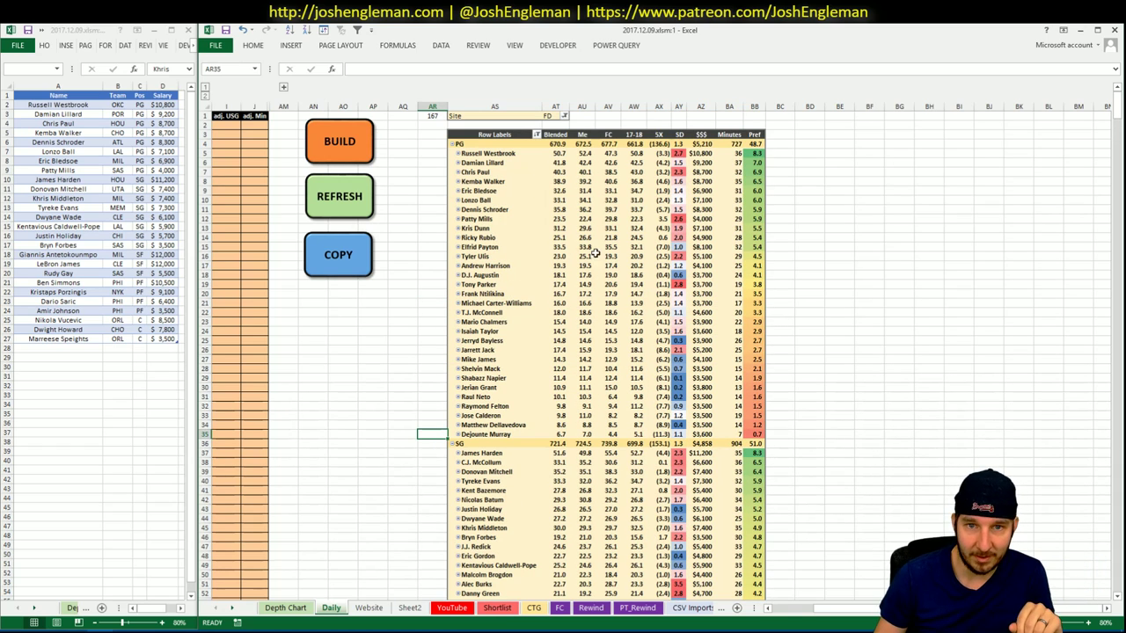
scroll(550, 264, down, 8)
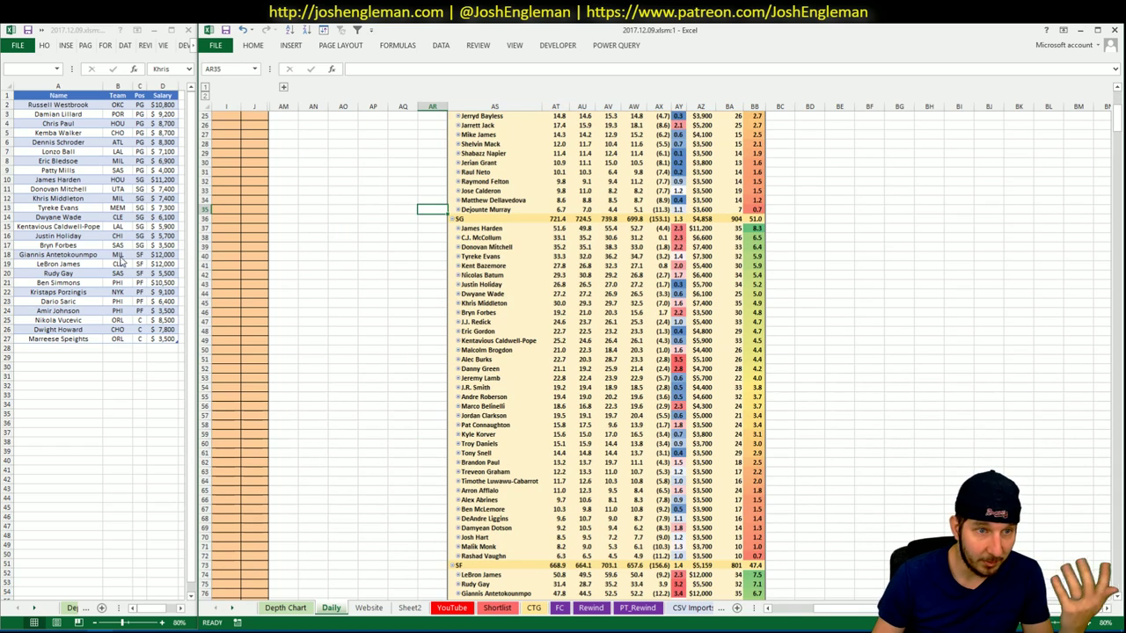
click(376, 181)
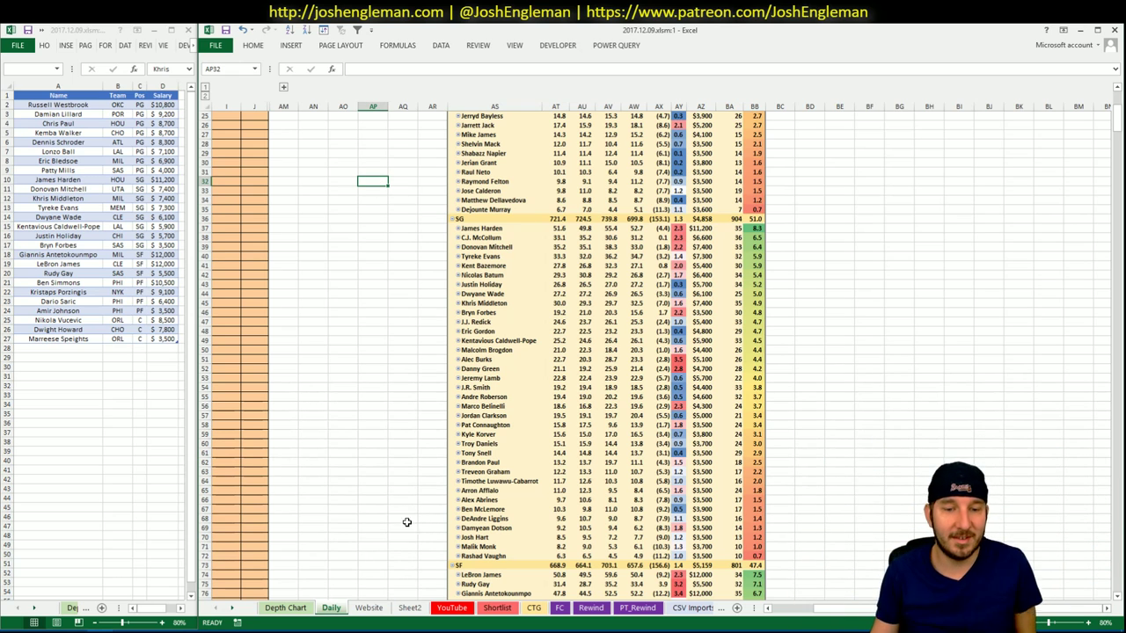
Switch to the YouTube sheet showing the Houston FD and DK pivots.
click(453, 610)
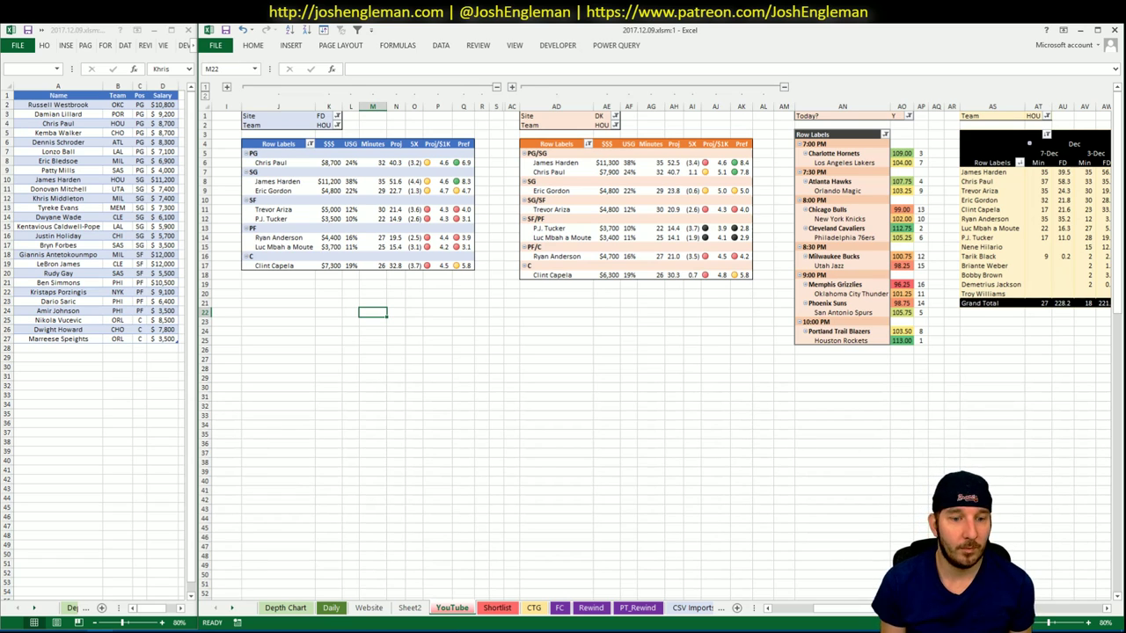
Load joshengleman.com/draftkings in a new Chrome tab.
key(alt+Tab)
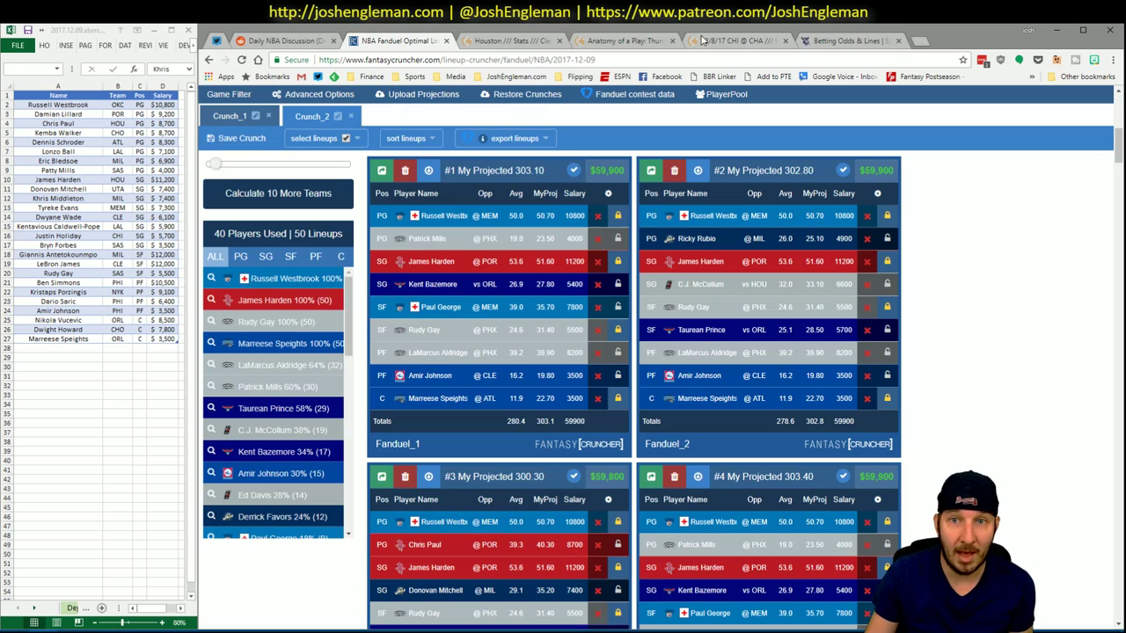
click(919, 41)
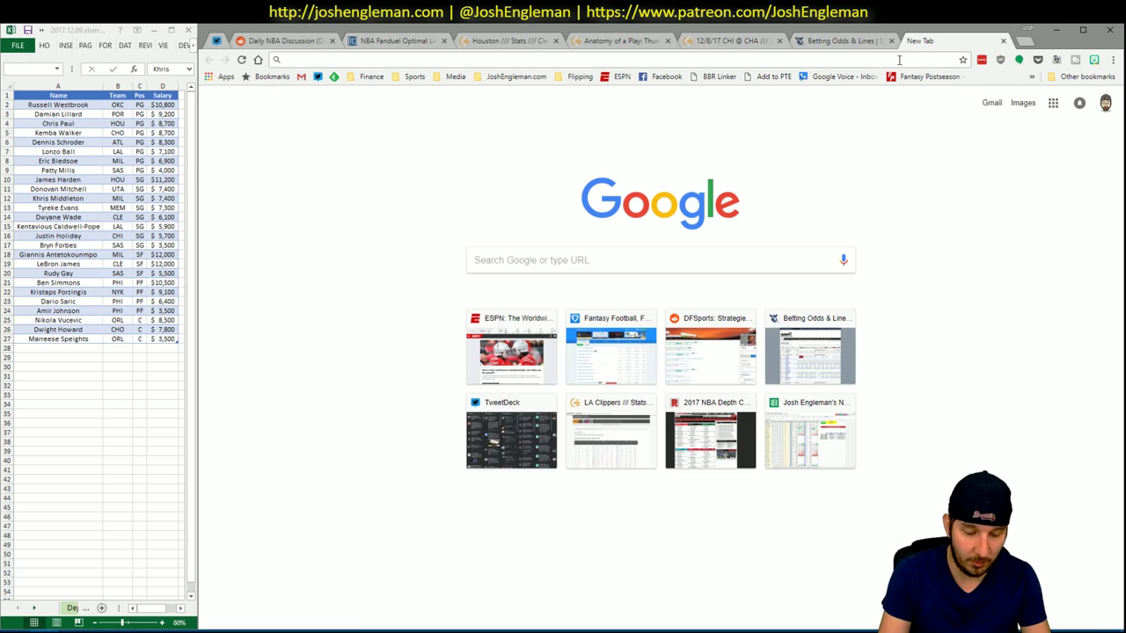
text(j)
key(BackSpace)
key(BackSpace)
key(BackSpace)
key(BackSpace)
key(BackSpace)
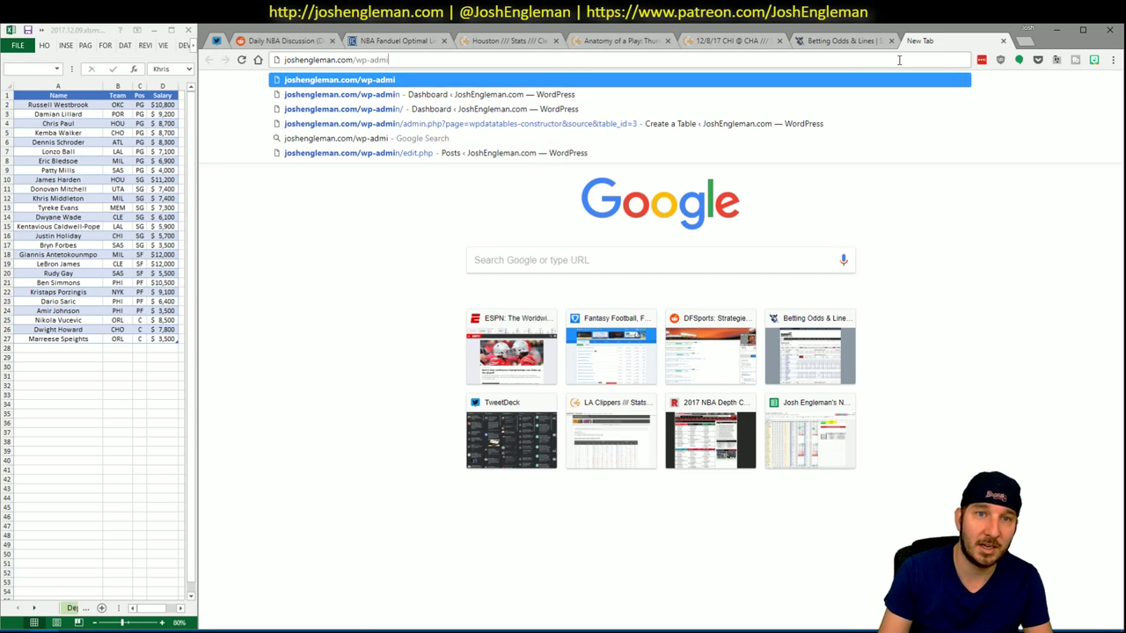
text(draftkings)
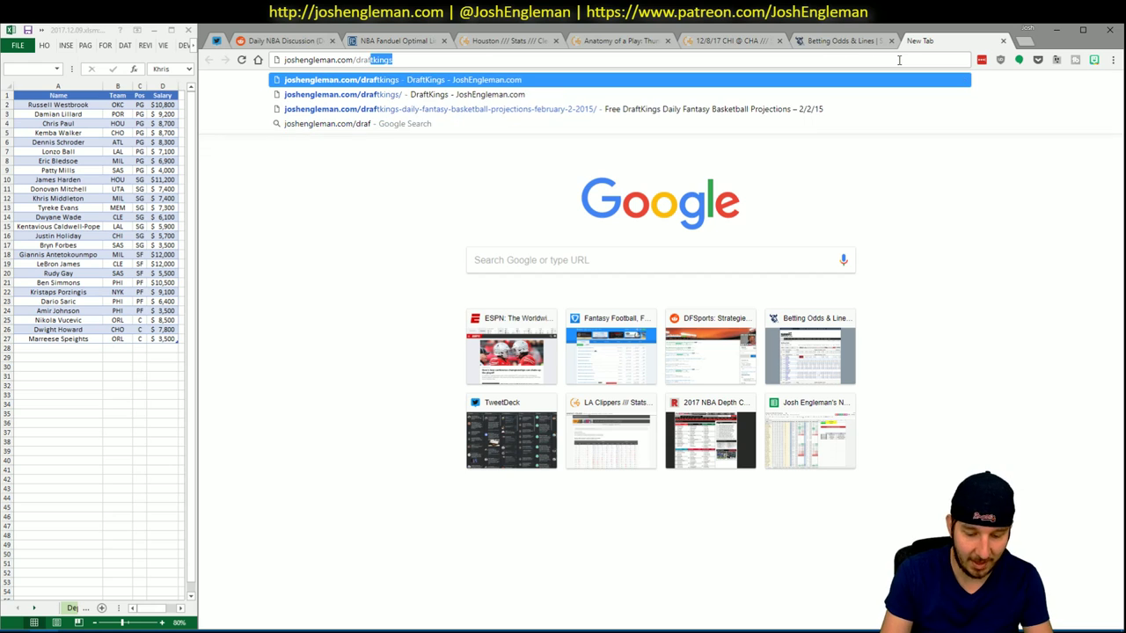
key(Return)
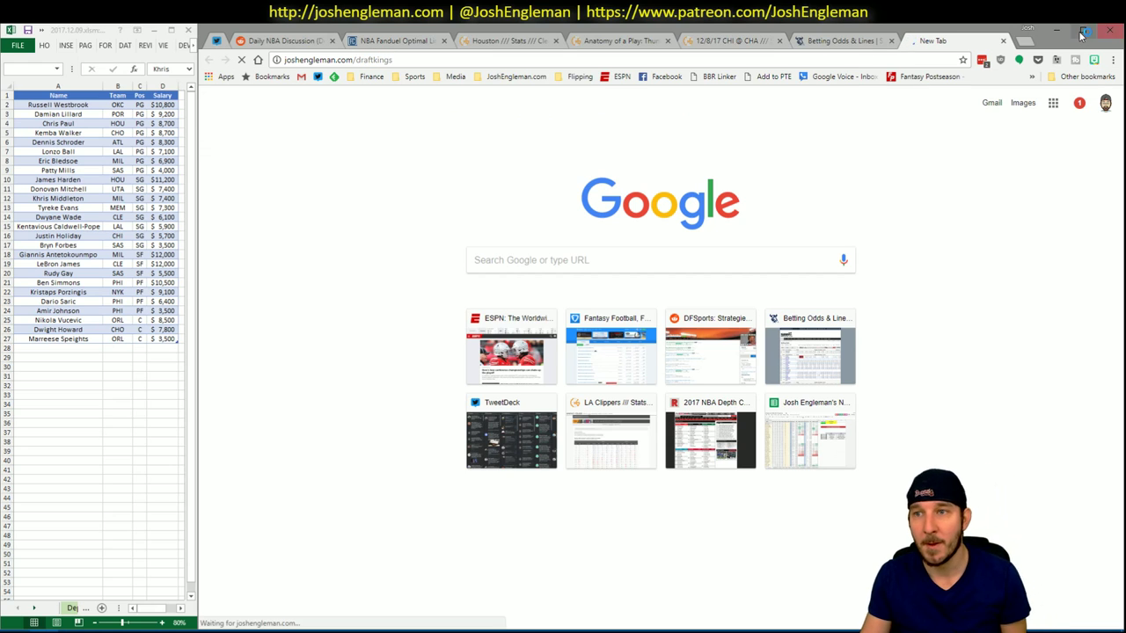
Maximize the browser and scroll through the 162-player projections table with its DK/$1K and Pref values.
click(1083, 30)
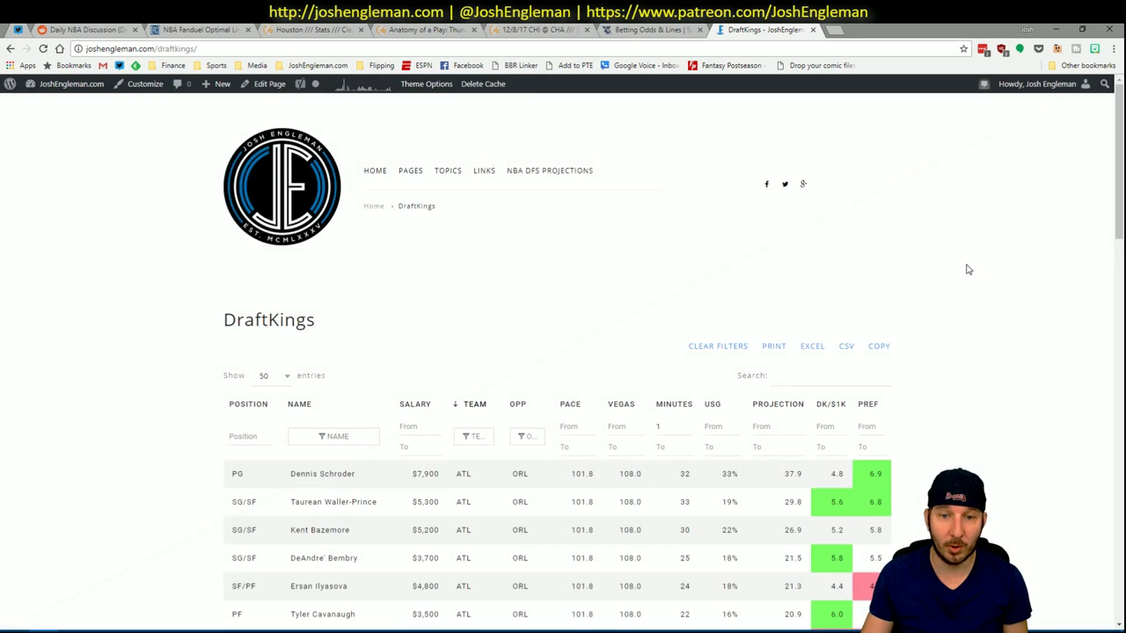
scroll(1020, 277, down, 3)
scroll(1056, 278, up, 2)
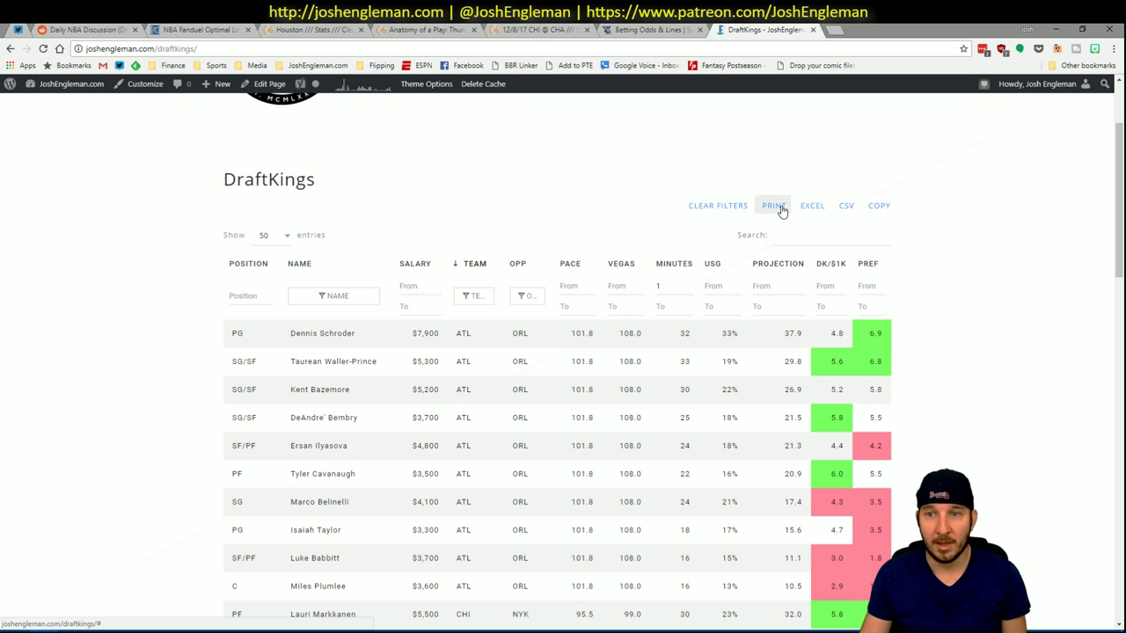
scroll(923, 253, down, 4)
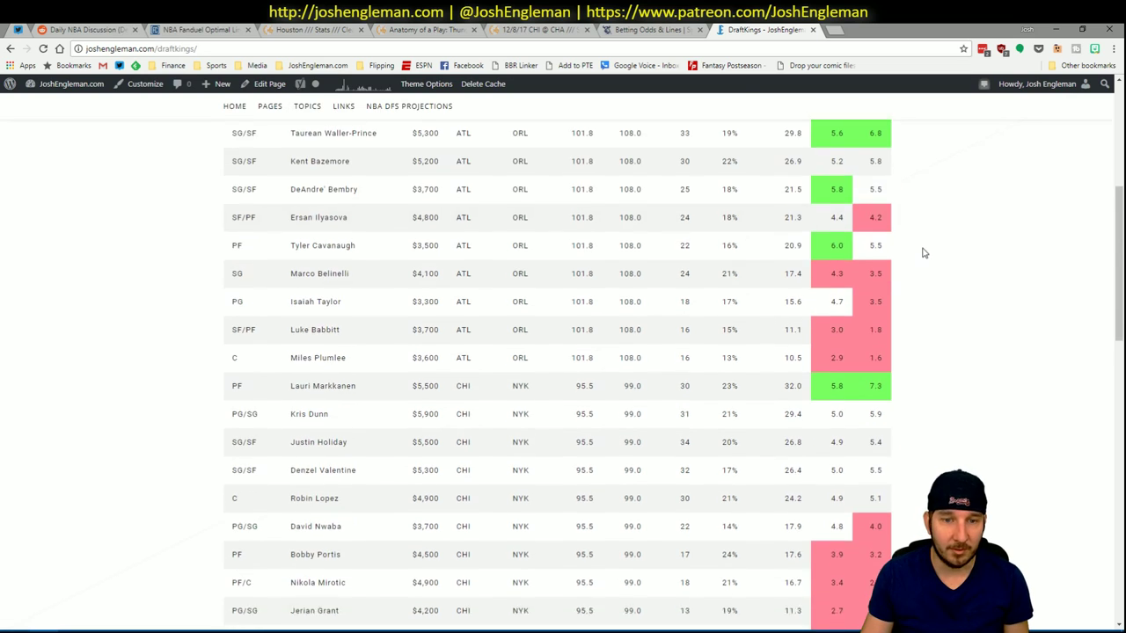
scroll(924, 254, down, 12)
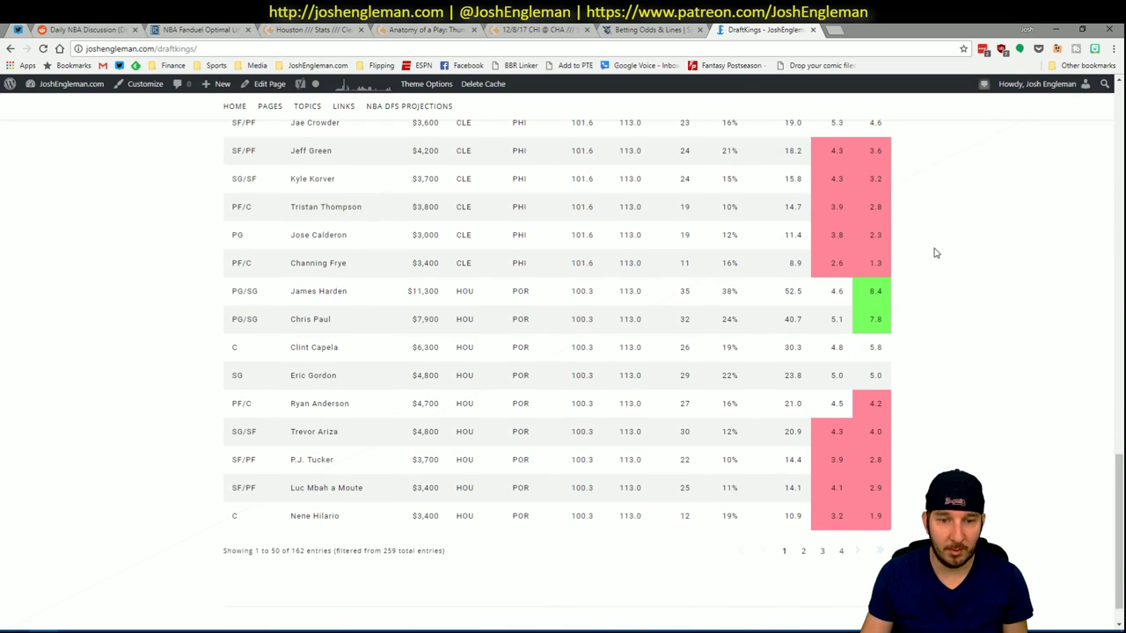
scroll(935, 254, up, 12)
scroll(707, 278, up, 2)
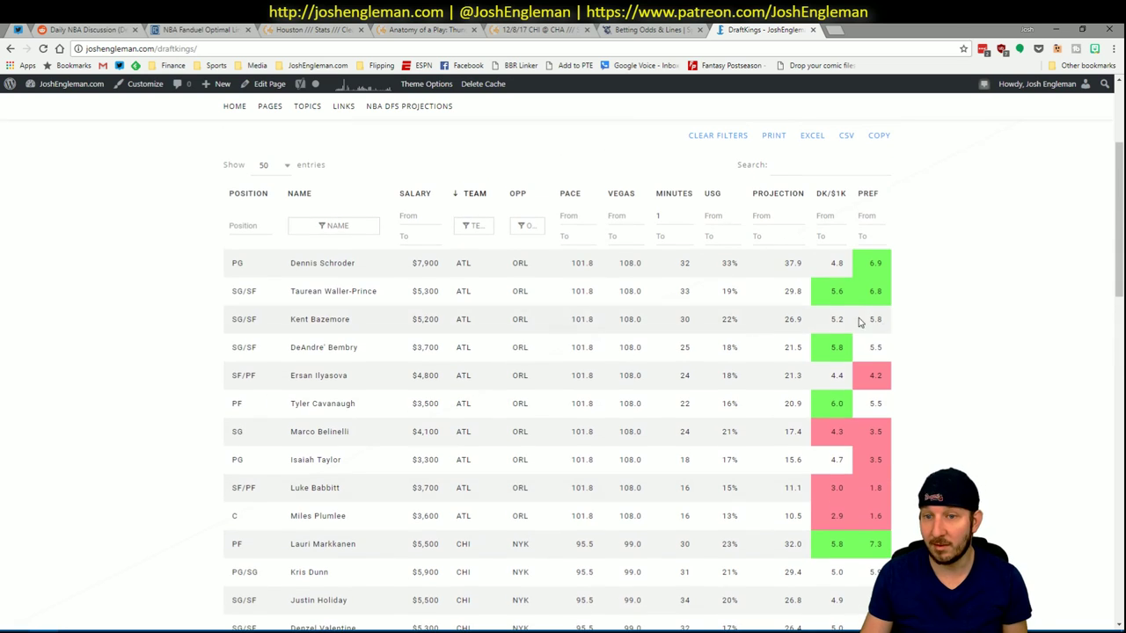